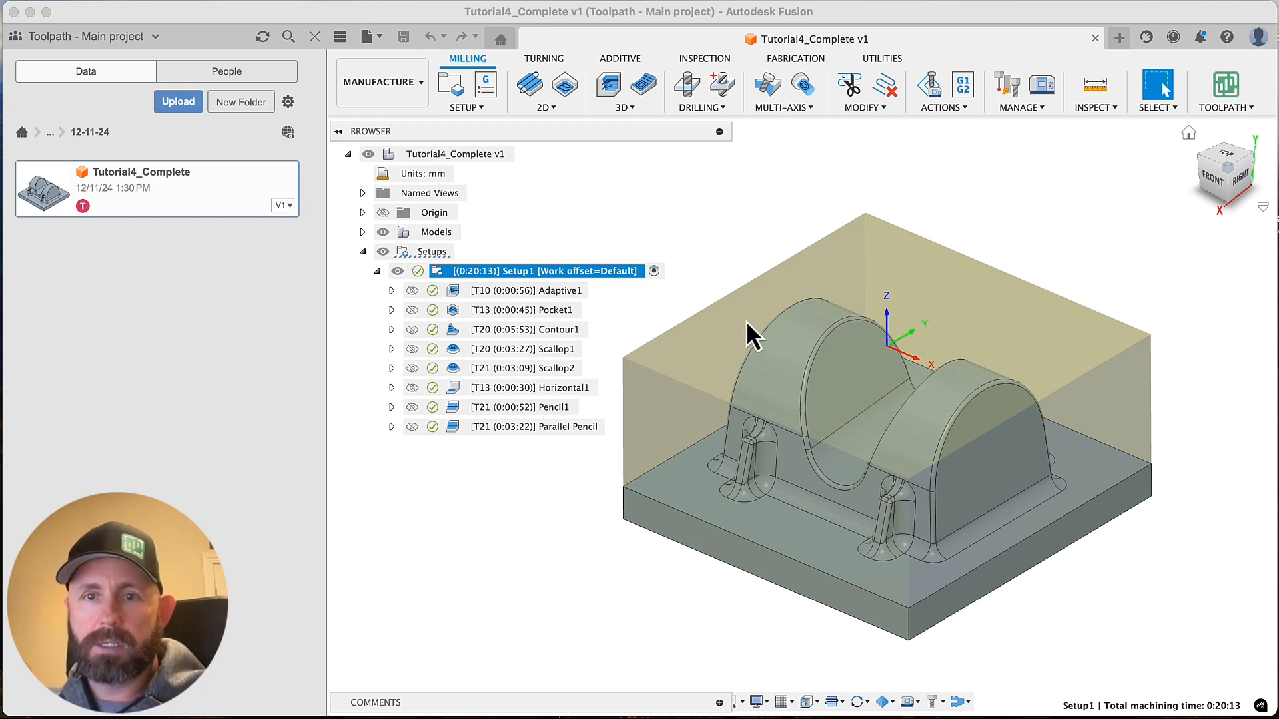
pyautogui.keyDown('shift'); pyautogui.moveTo(809, 387); pyautogui.dragTo(841, 385, button='middle'); pyautogui.keyUp('shift')
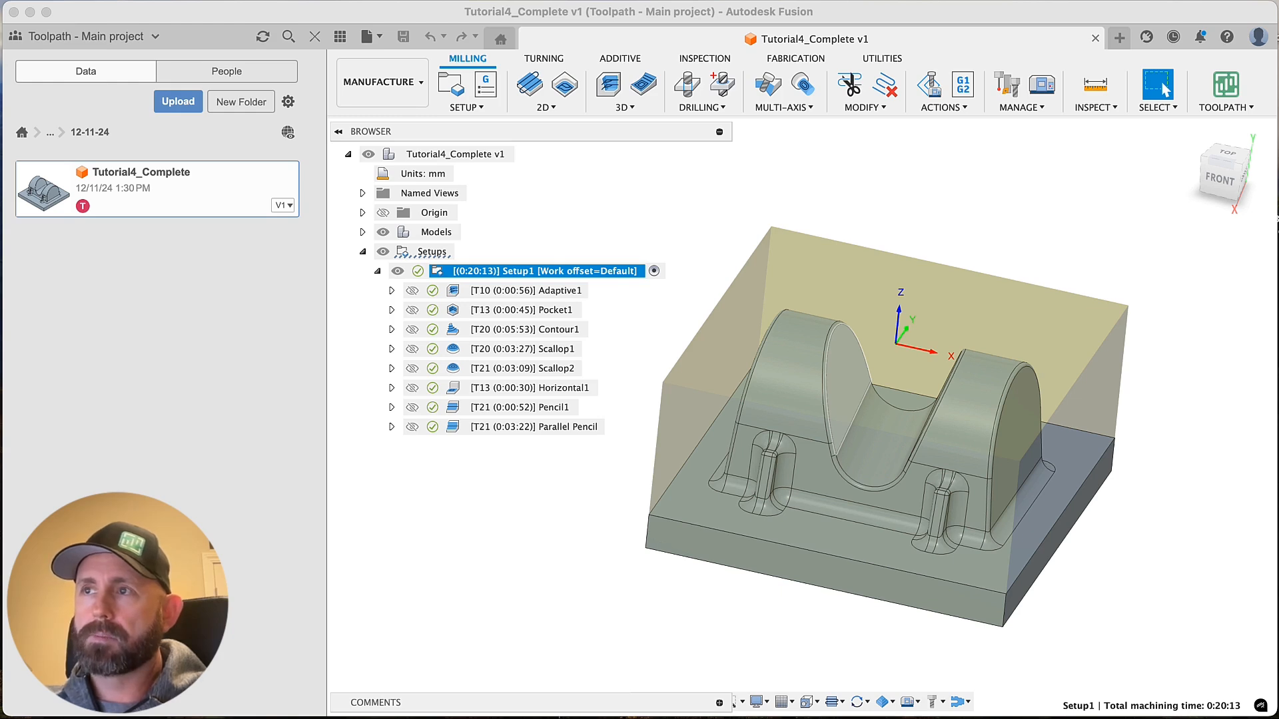
pyautogui.click(837, 197)
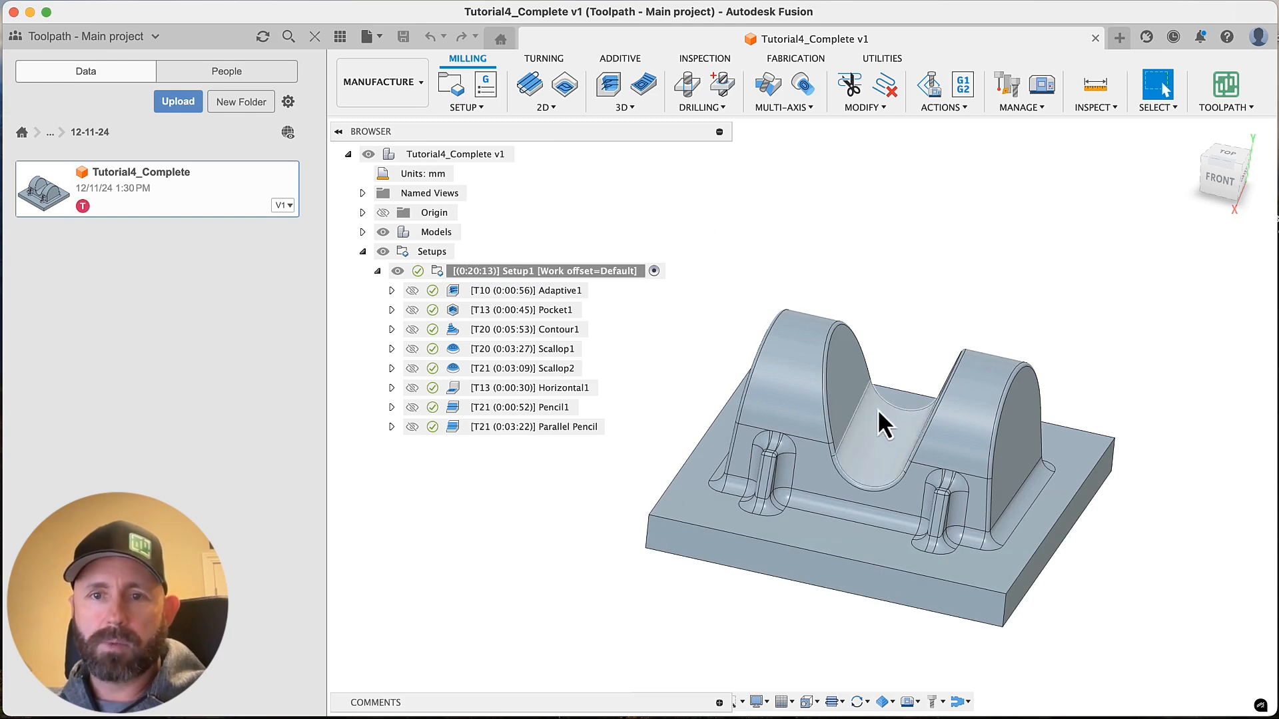
pyautogui.keyDown('shift'); pyautogui.moveTo(826, 441); pyautogui.dragTo(108, 150, button='middle'); pyautogui.keyUp('shift')
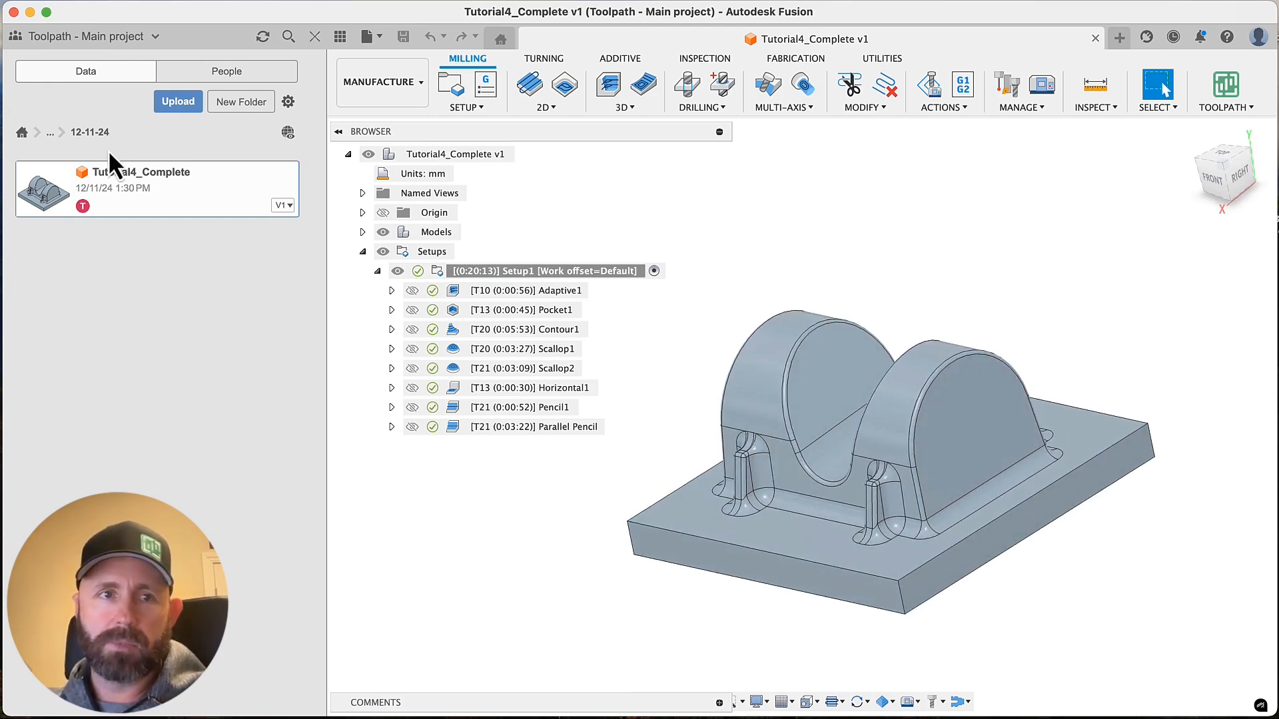
# Browse the folders and files of the CAM Samples project
pyautogui.click(22, 132)
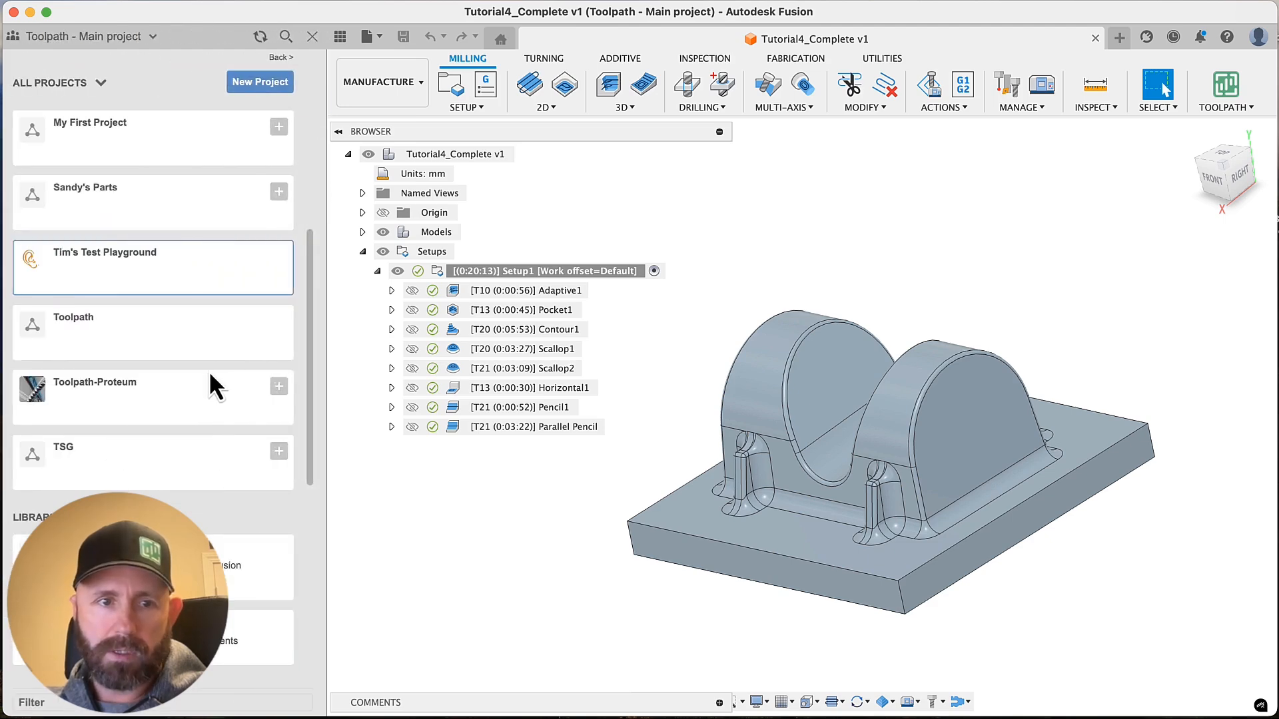
pyautogui.scroll(-10, 209, 370)
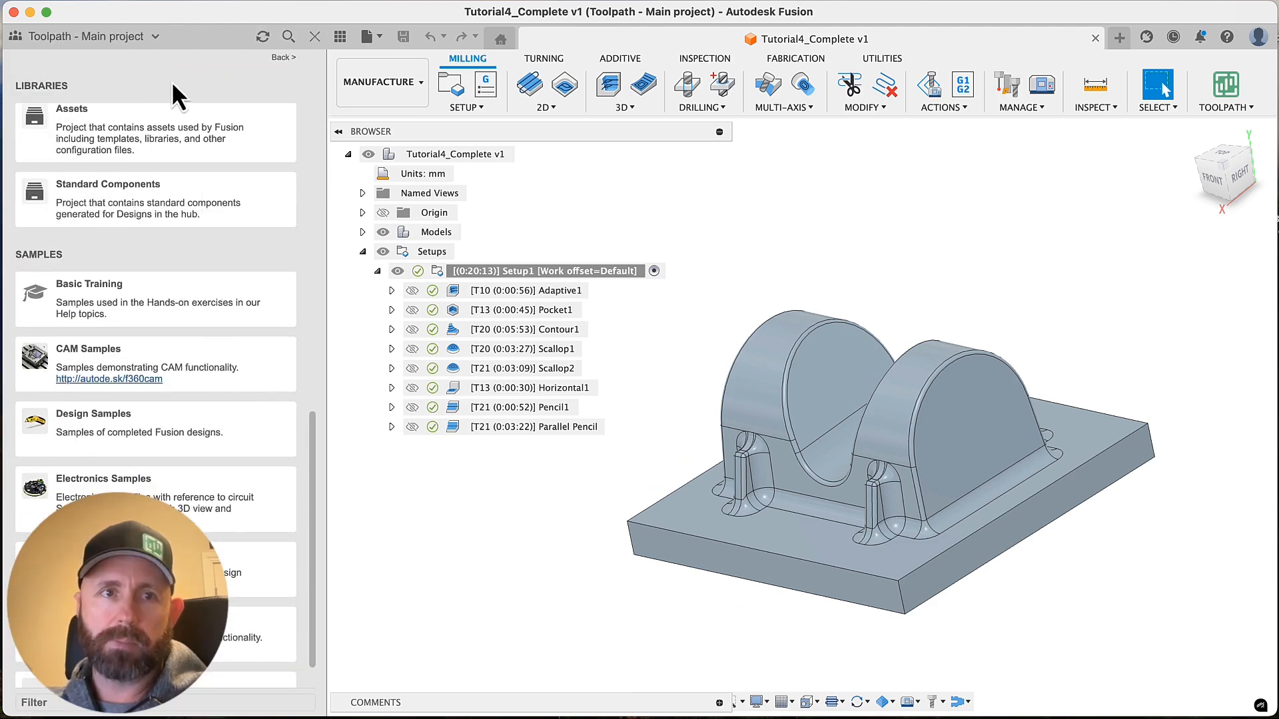
pyautogui.click(160, 355)
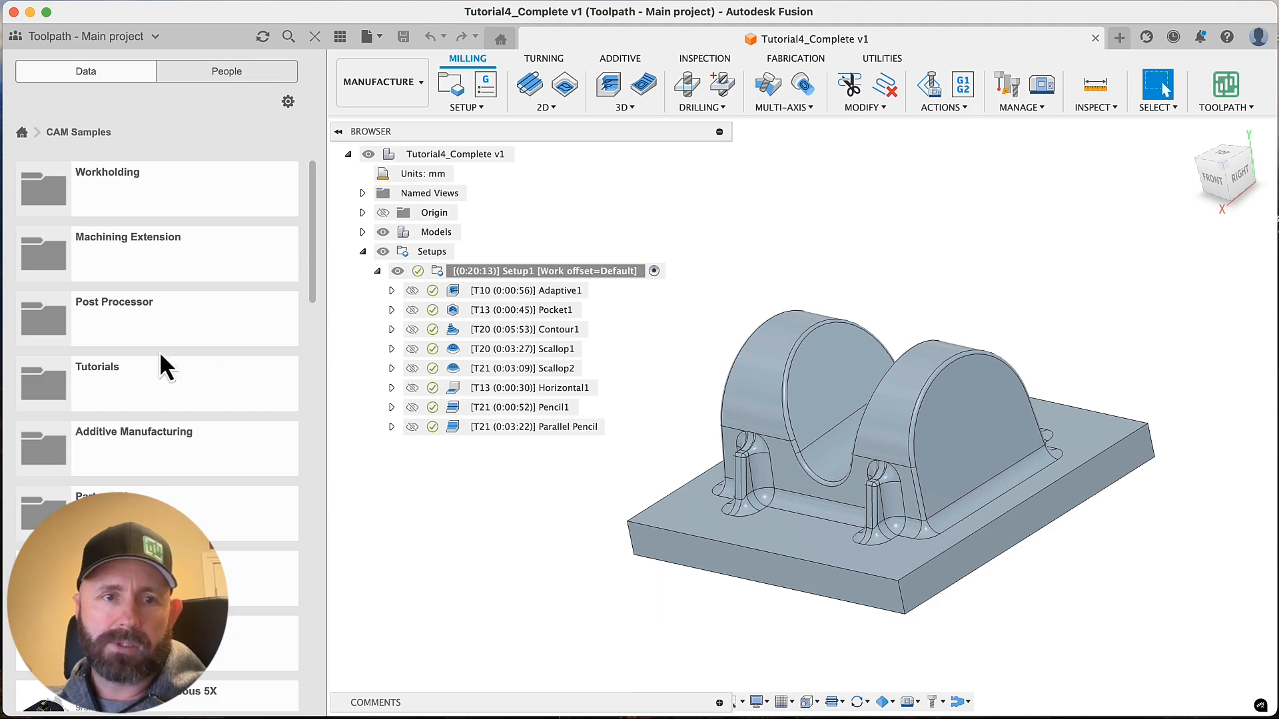
pyautogui.scroll(-3, 171, 244)
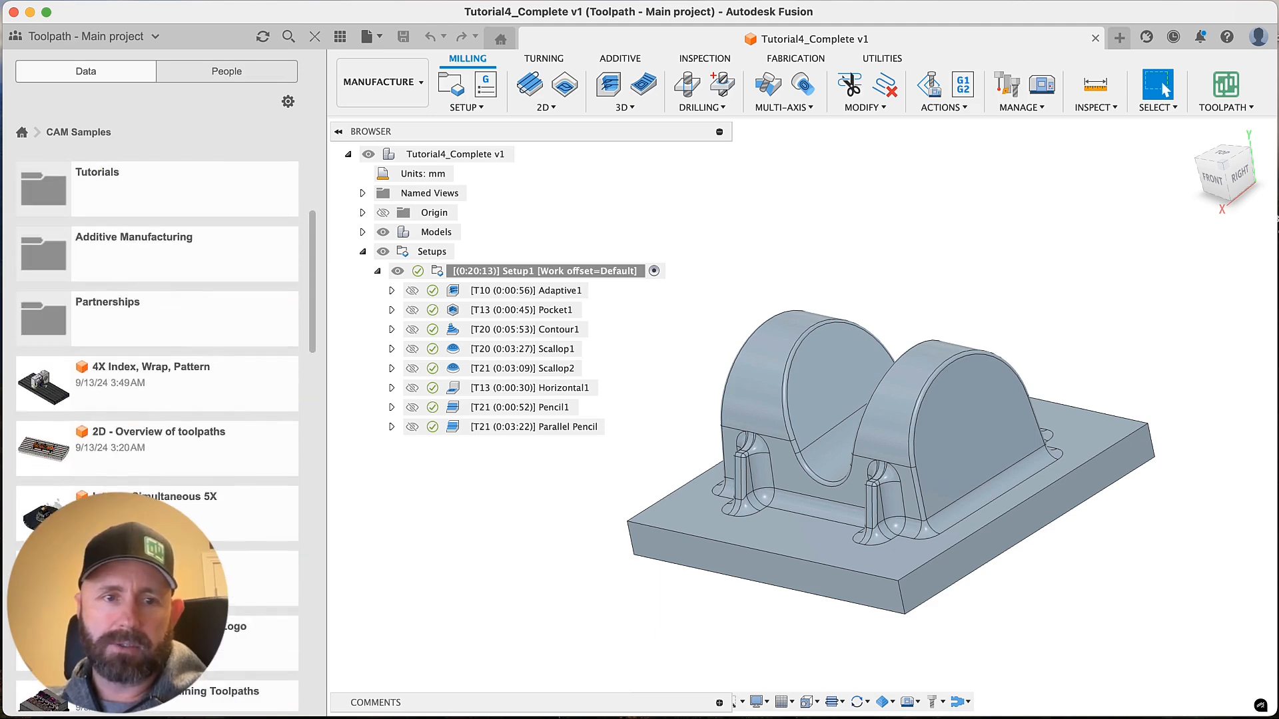
pyautogui.scroll(3, 157, 400)
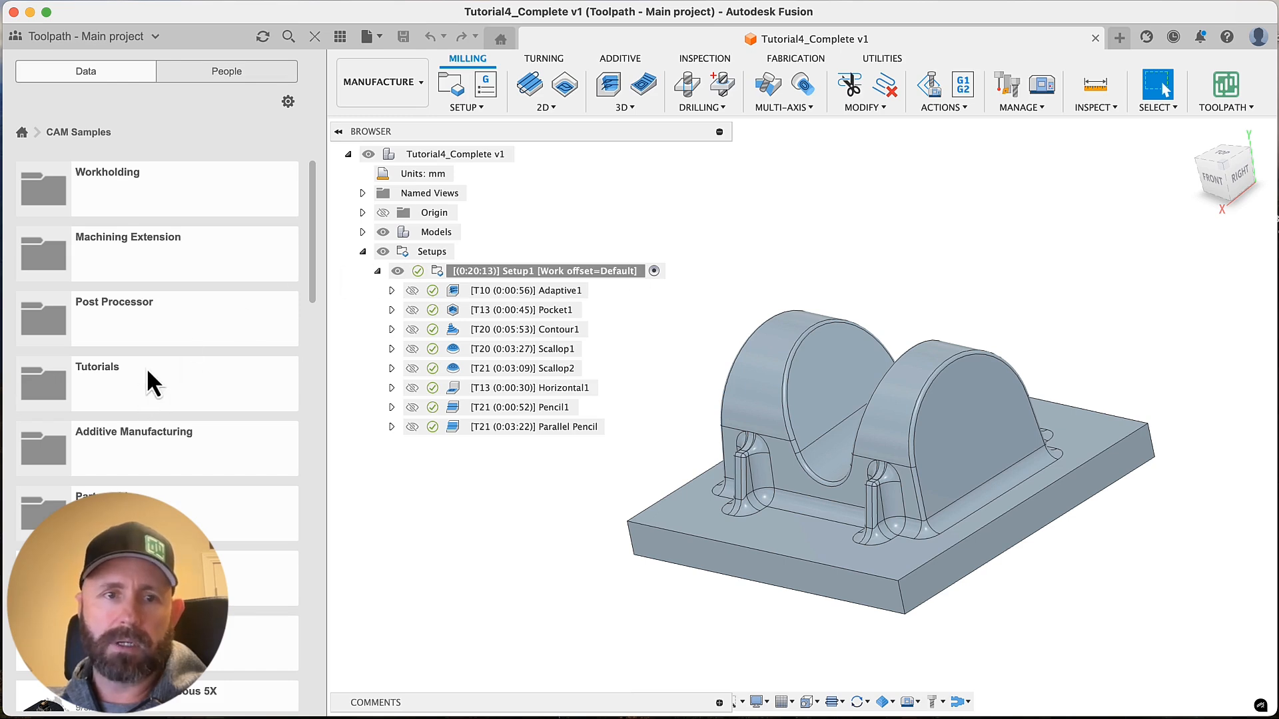
# Open Tutorial4_Complete from the Tutorials folder of the CAM Samples project
pyautogui.click(20, 136)
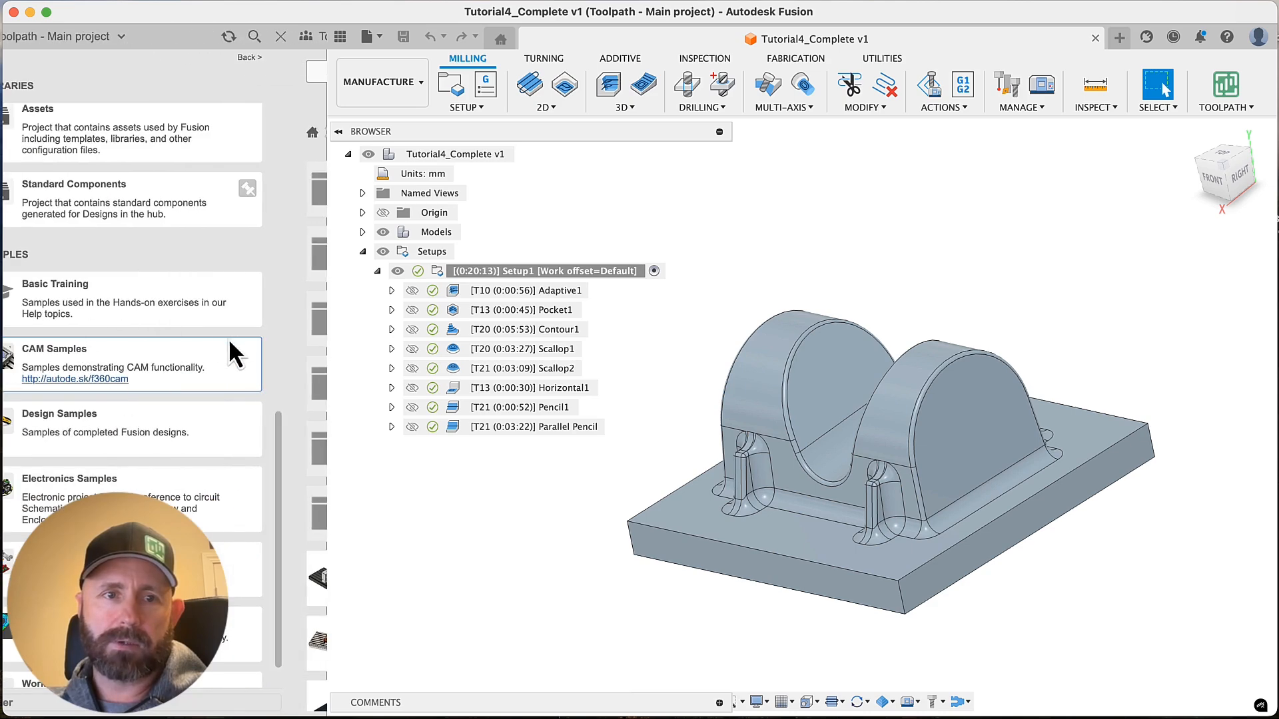
pyautogui.scroll(-3, 178, 337)
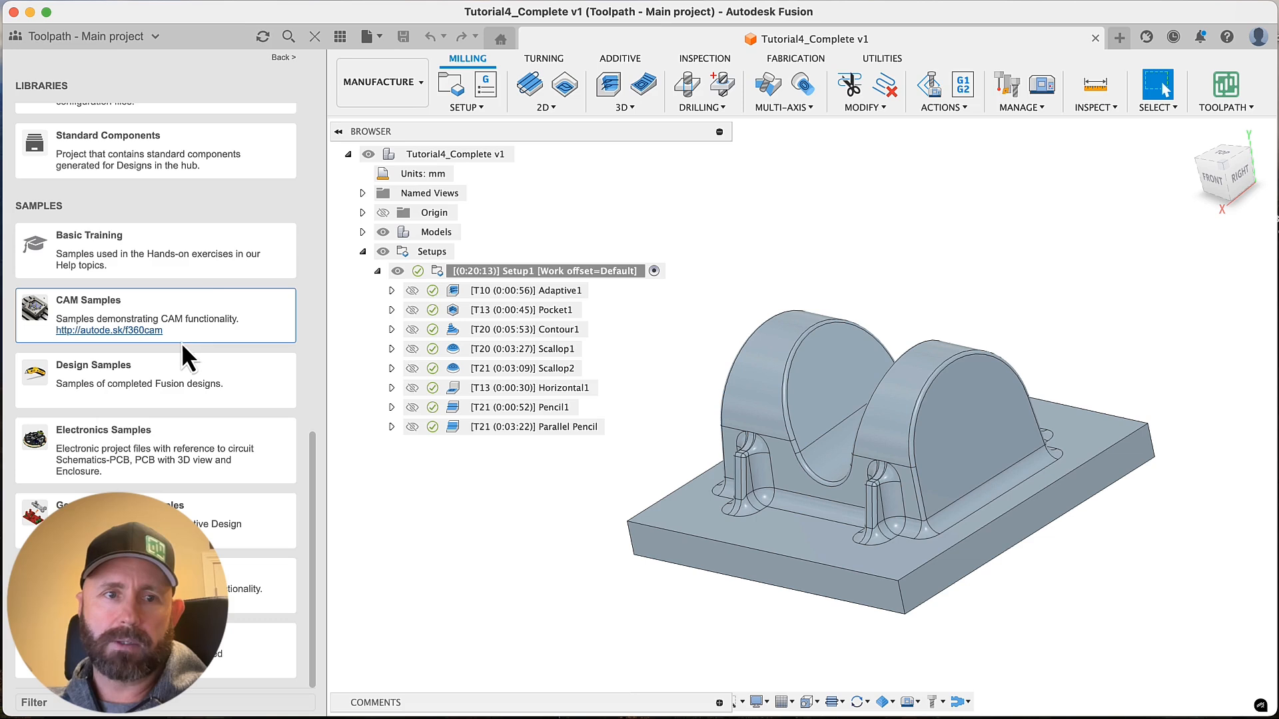
pyautogui.click(204, 300)
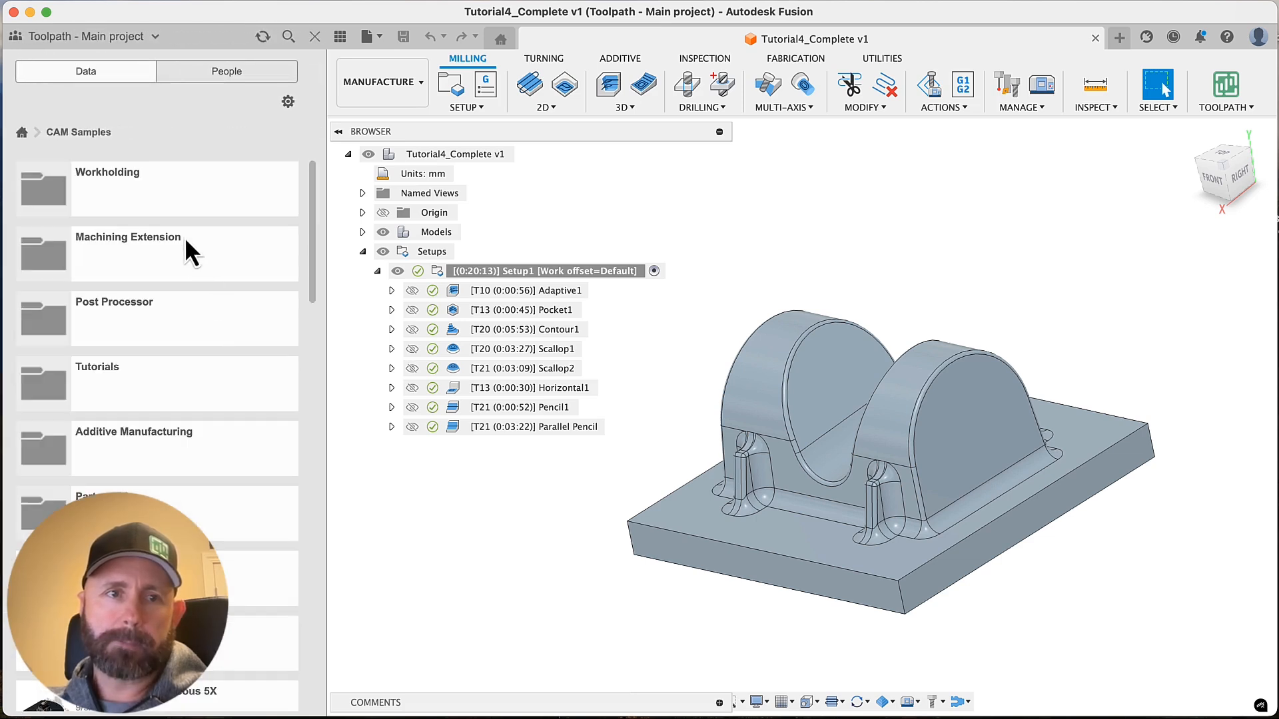
pyautogui.click(149, 375)
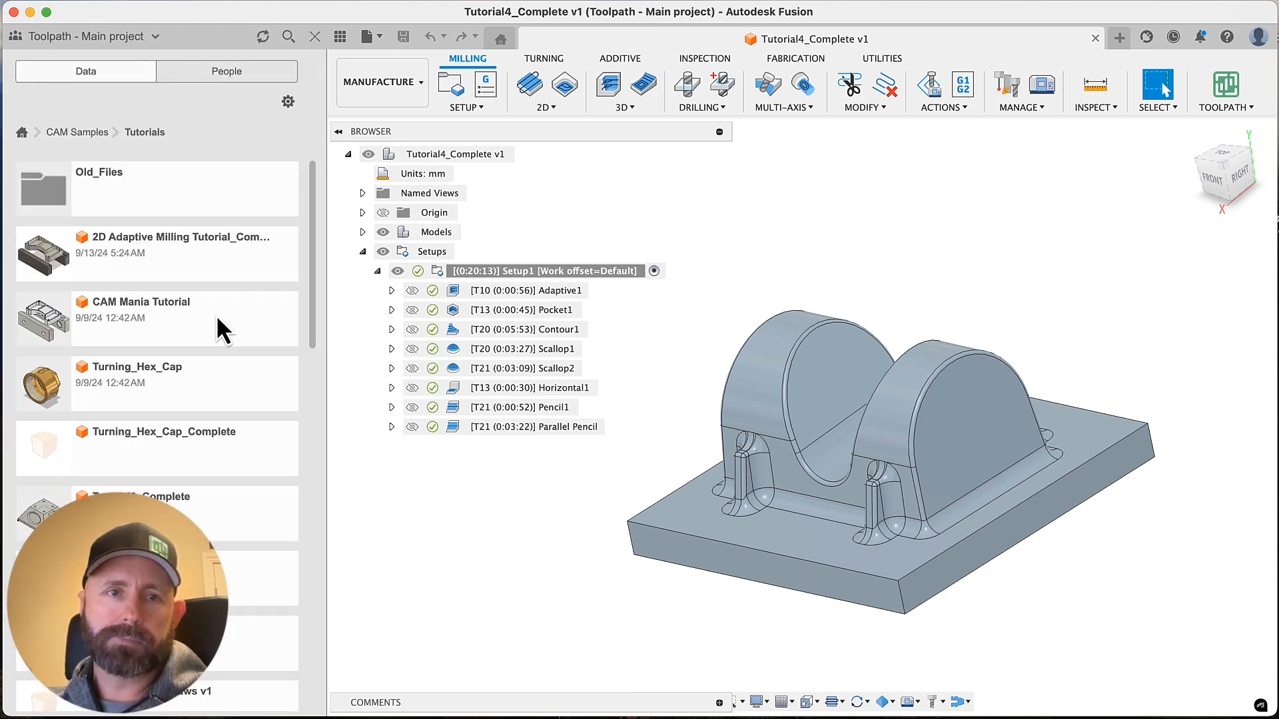
pyautogui.scroll(-10, 215, 314)
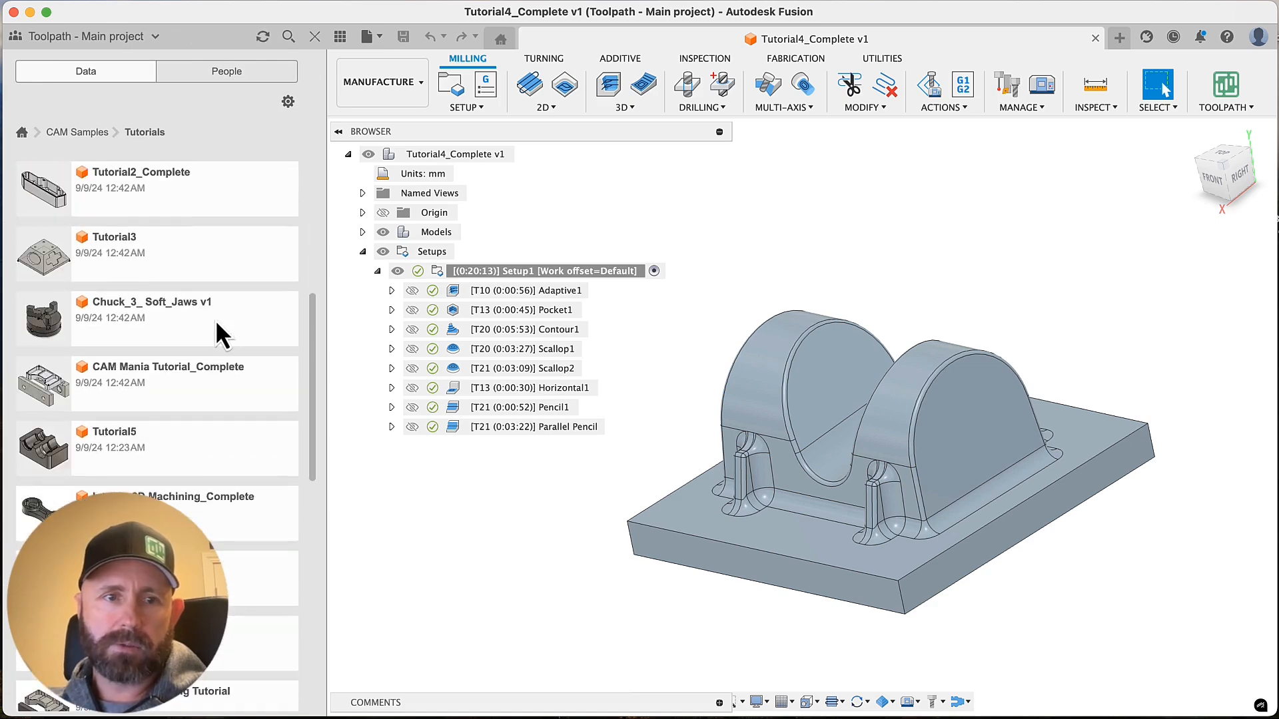
pyautogui.scroll(-5, 215, 320)
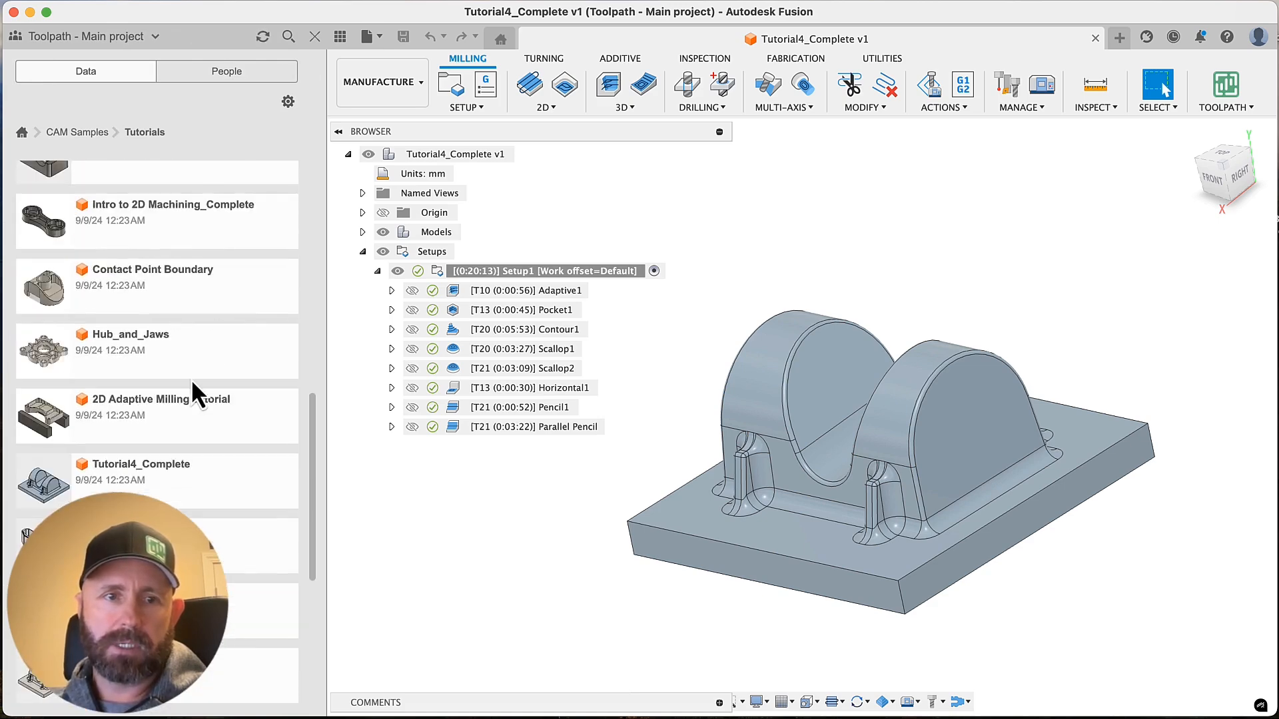
pyautogui.click(185, 481)
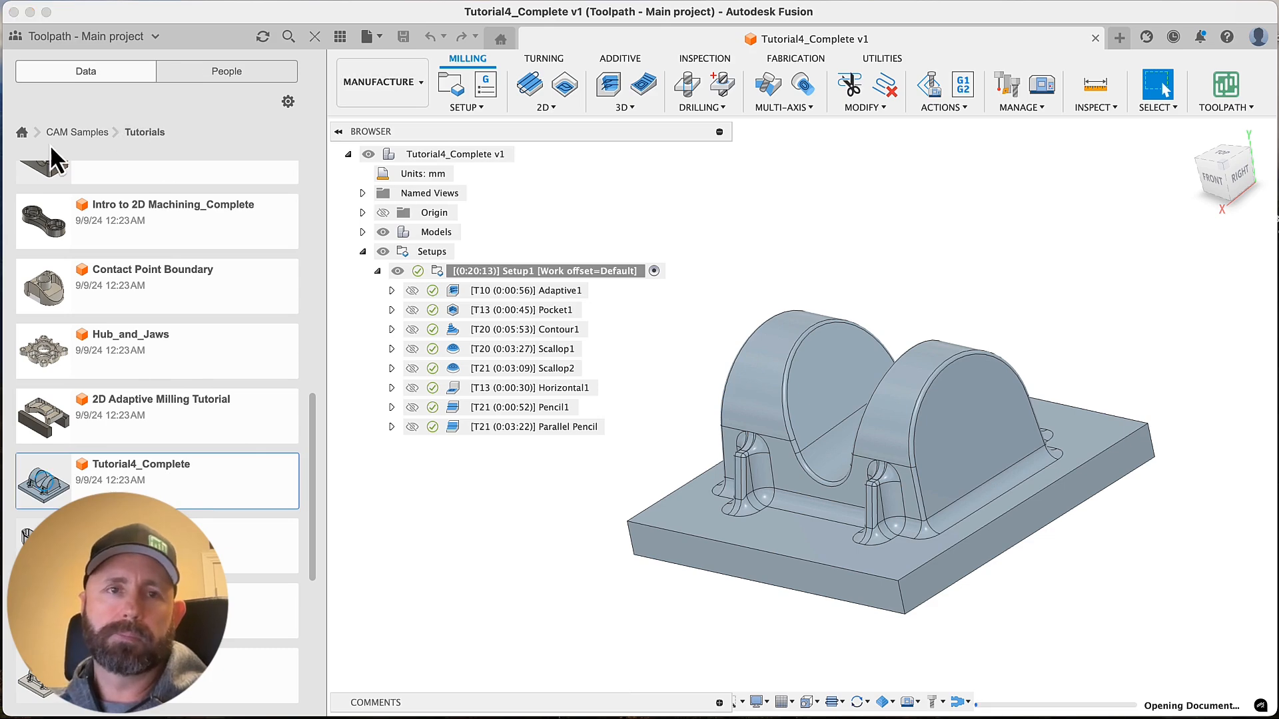
# Hide the project data list and close the read-only sample copy, returning to the saved Tutorial4_Complete document
pyautogui.click(22, 133)
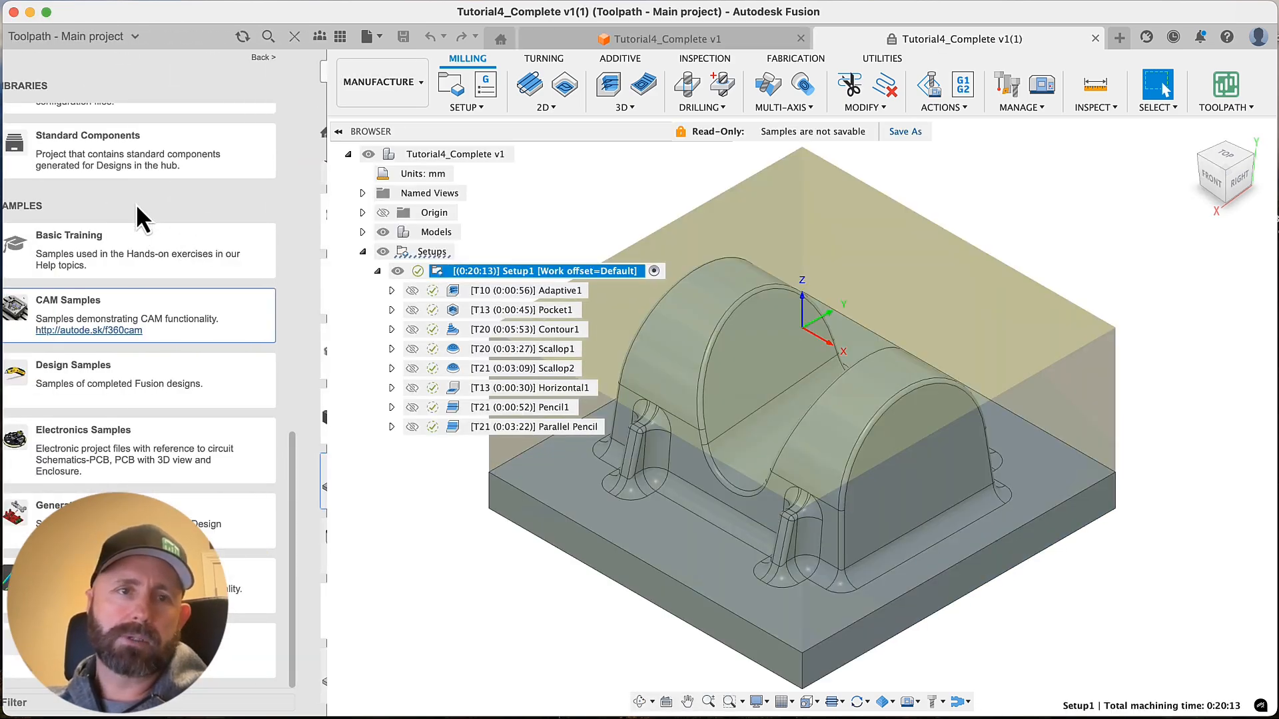
pyautogui.click(377, 38)
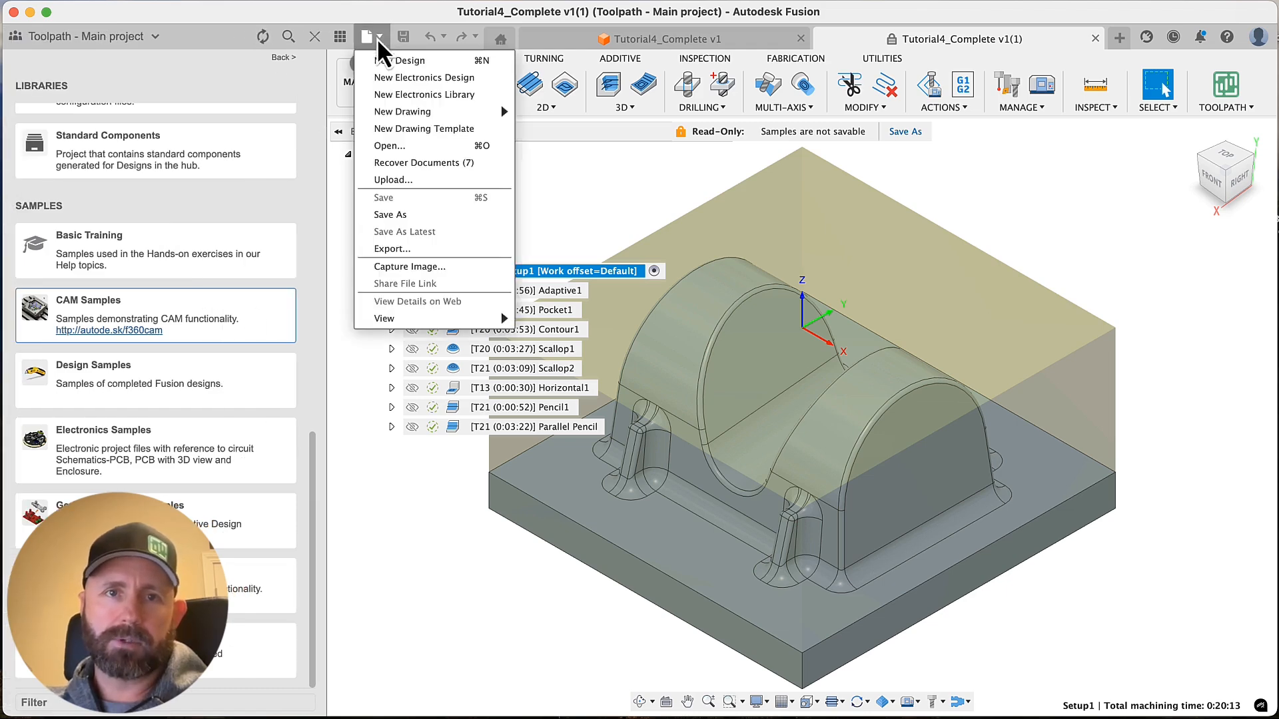
pyautogui.click(394, 509)
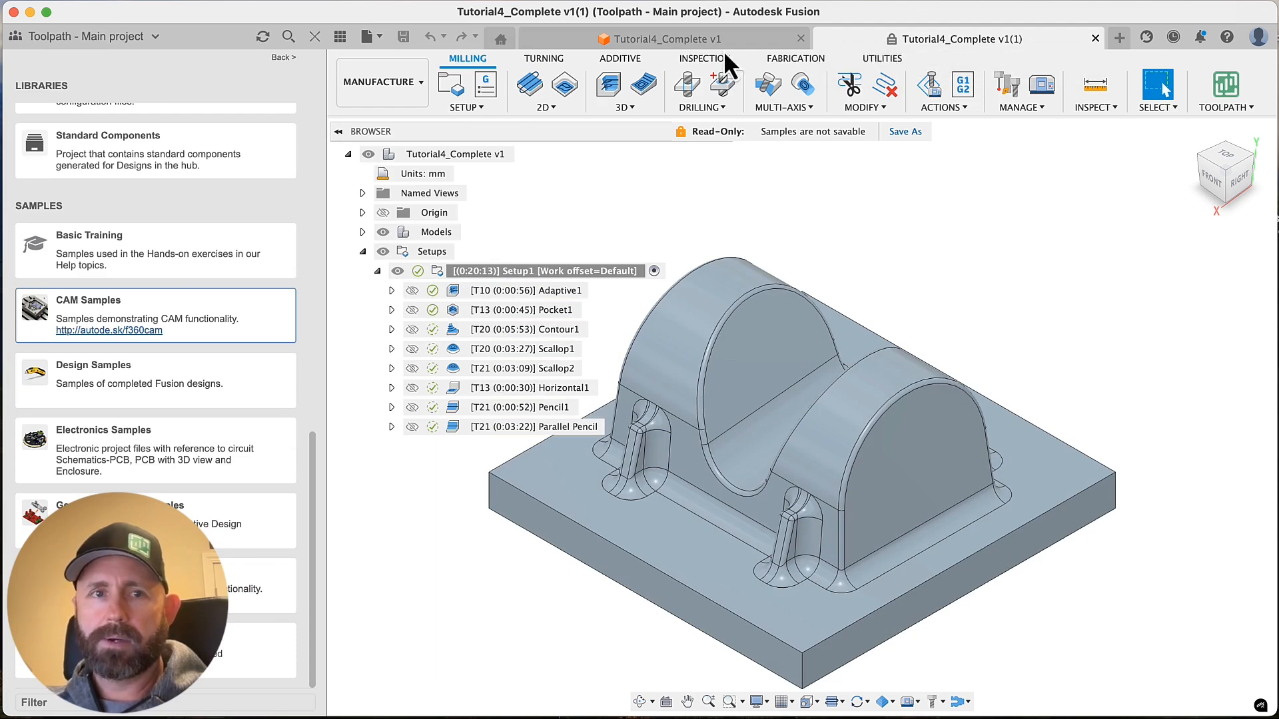
pyautogui.click(313, 37)
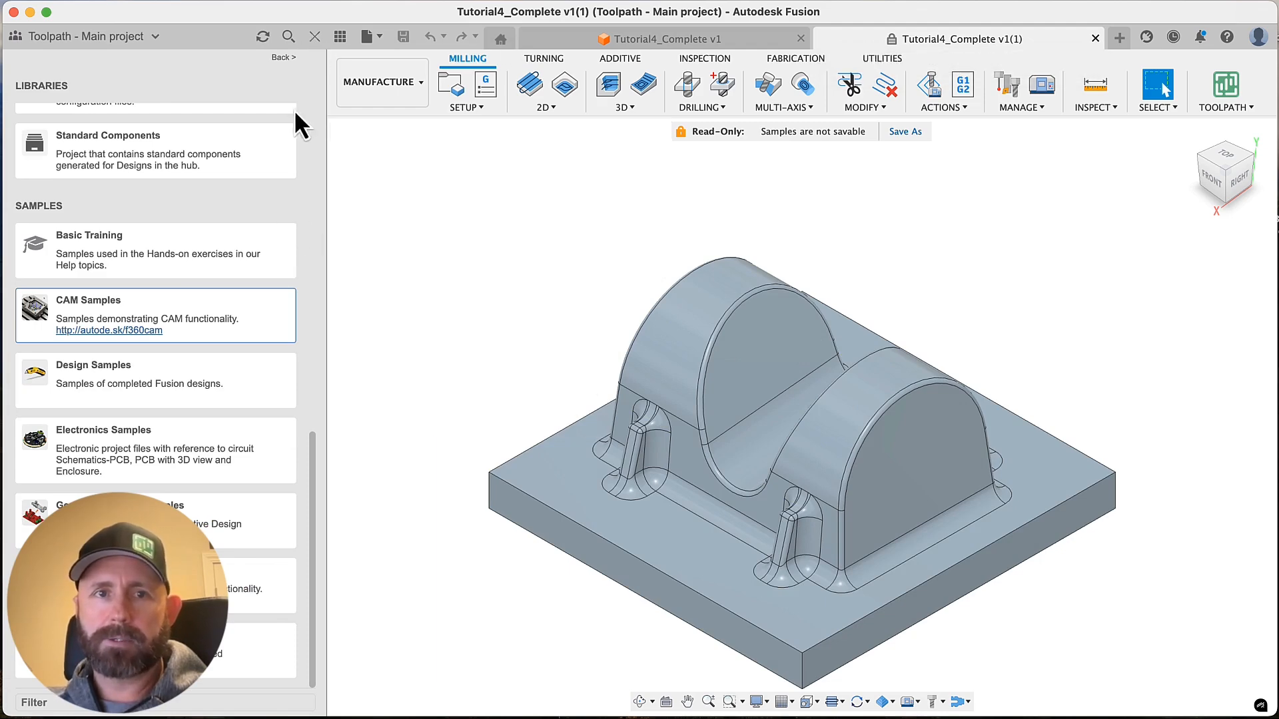
pyautogui.click(315, 39)
pyautogui.click(500, 246)
# Compare the Adaptive1 and Pocket1 toolpaths and the remaining stock of each on the part
pyautogui.click(215, 293)
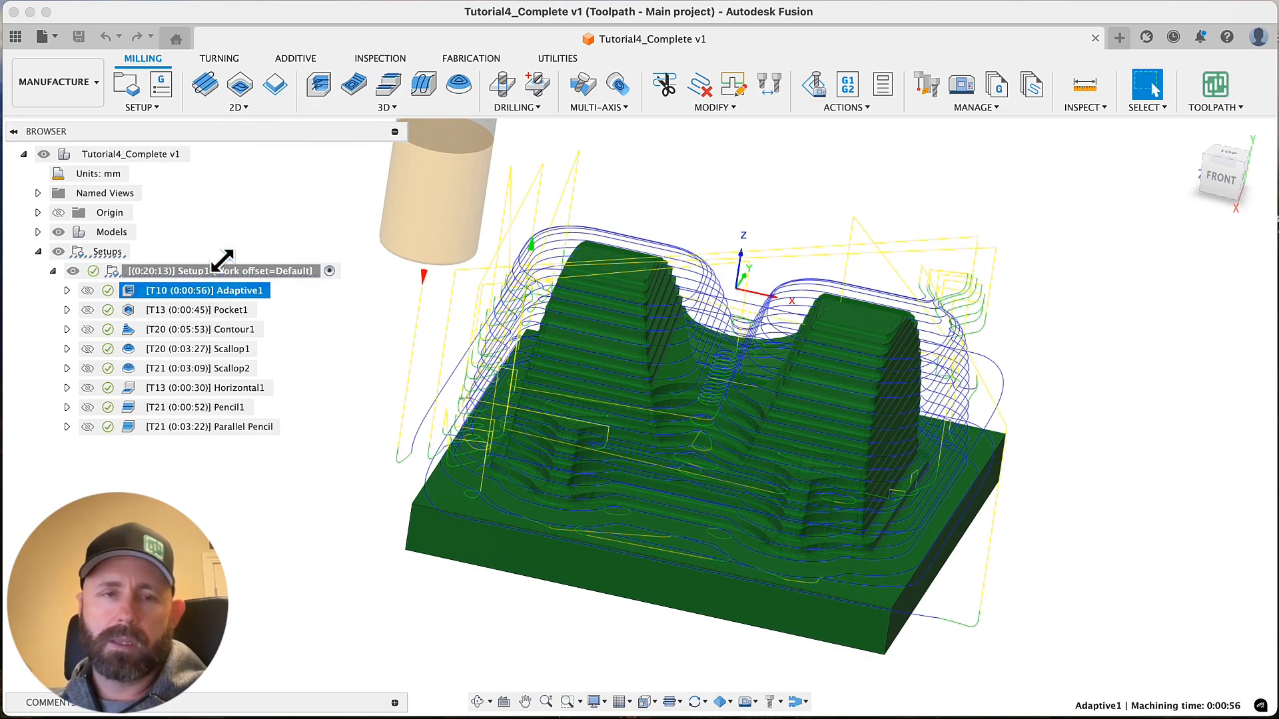
pyautogui.click(193, 308)
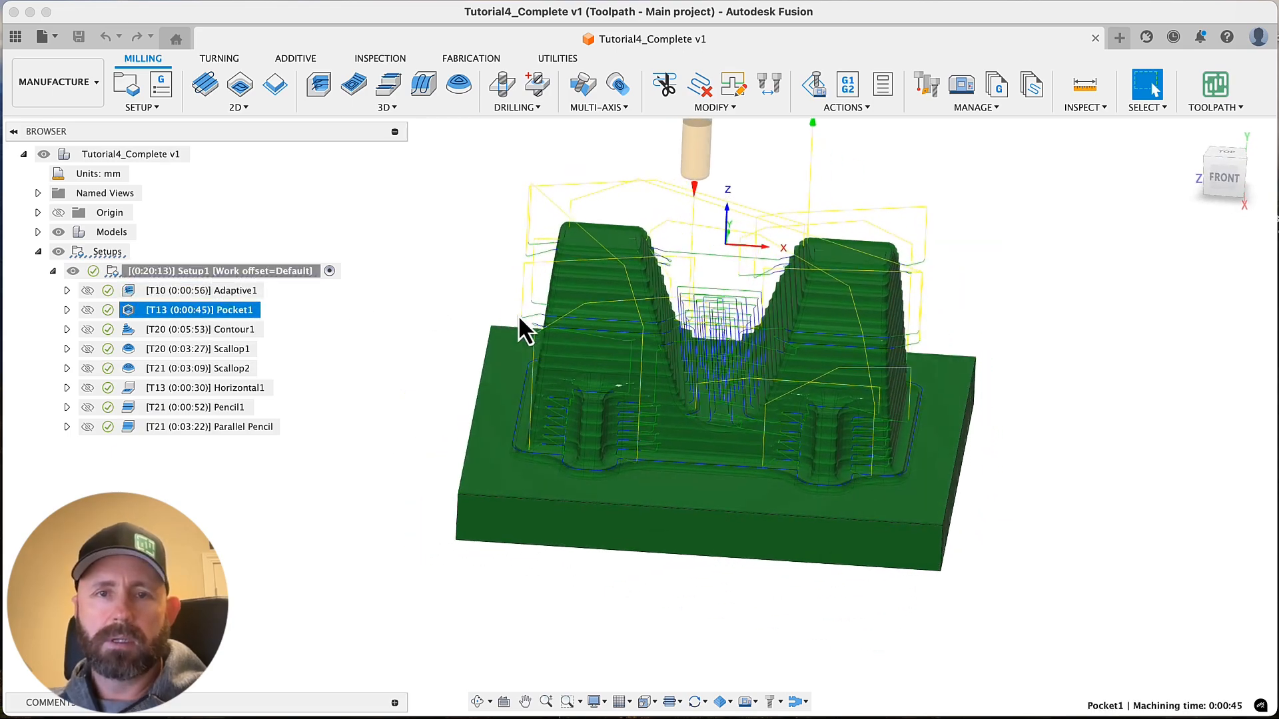
pyautogui.click(204, 291)
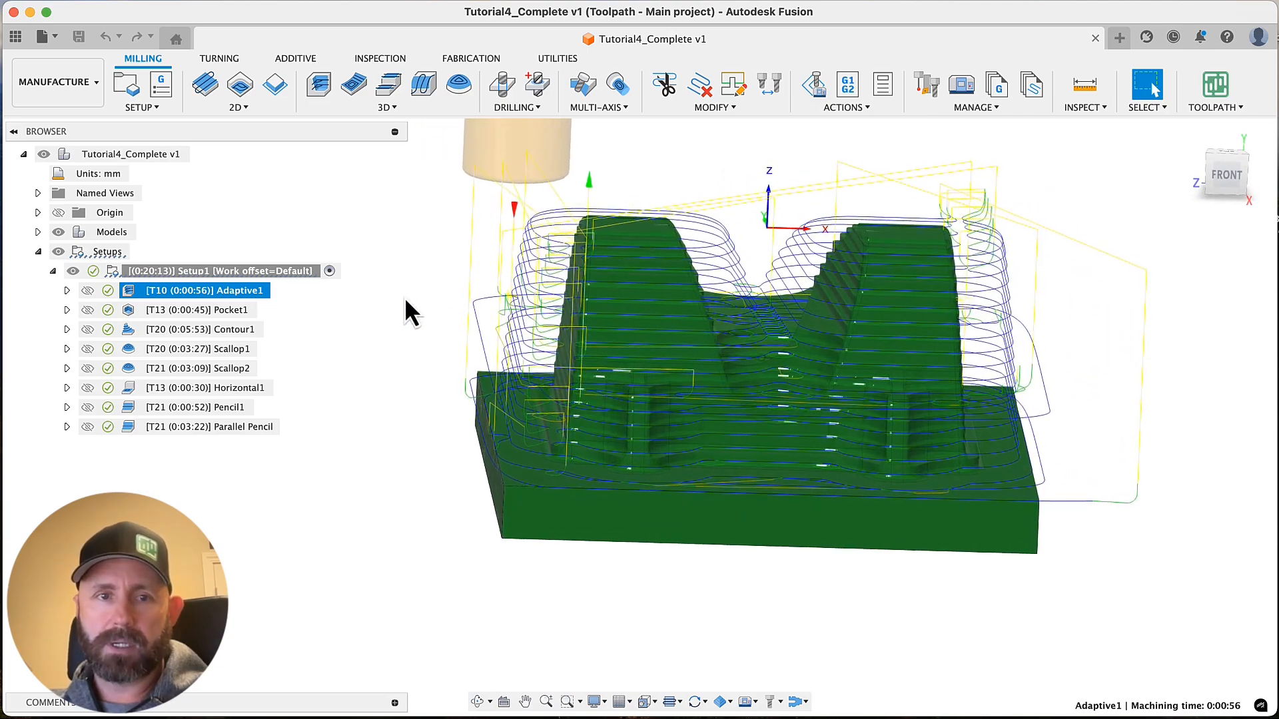
pyautogui.click(227, 311)
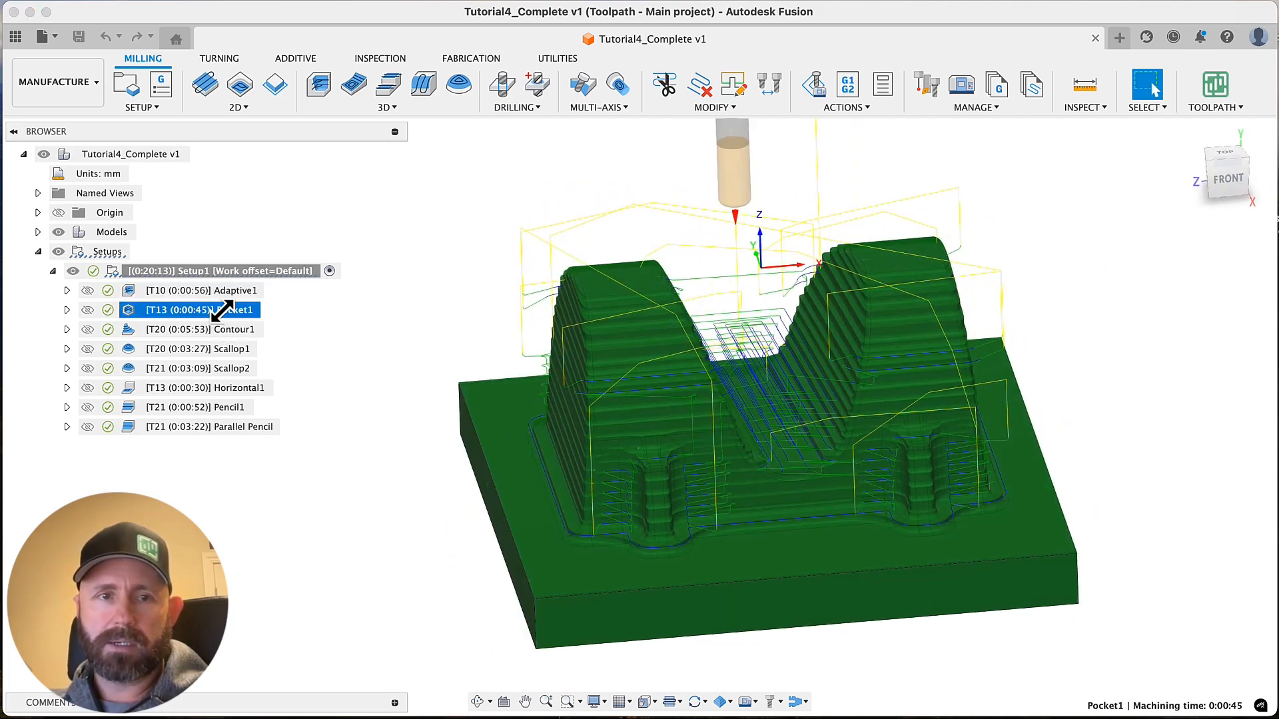
# Examine the Contour1, Scallop1, Scallop2 and Horizontal1 toolpaths on the part
pyautogui.click(215, 330)
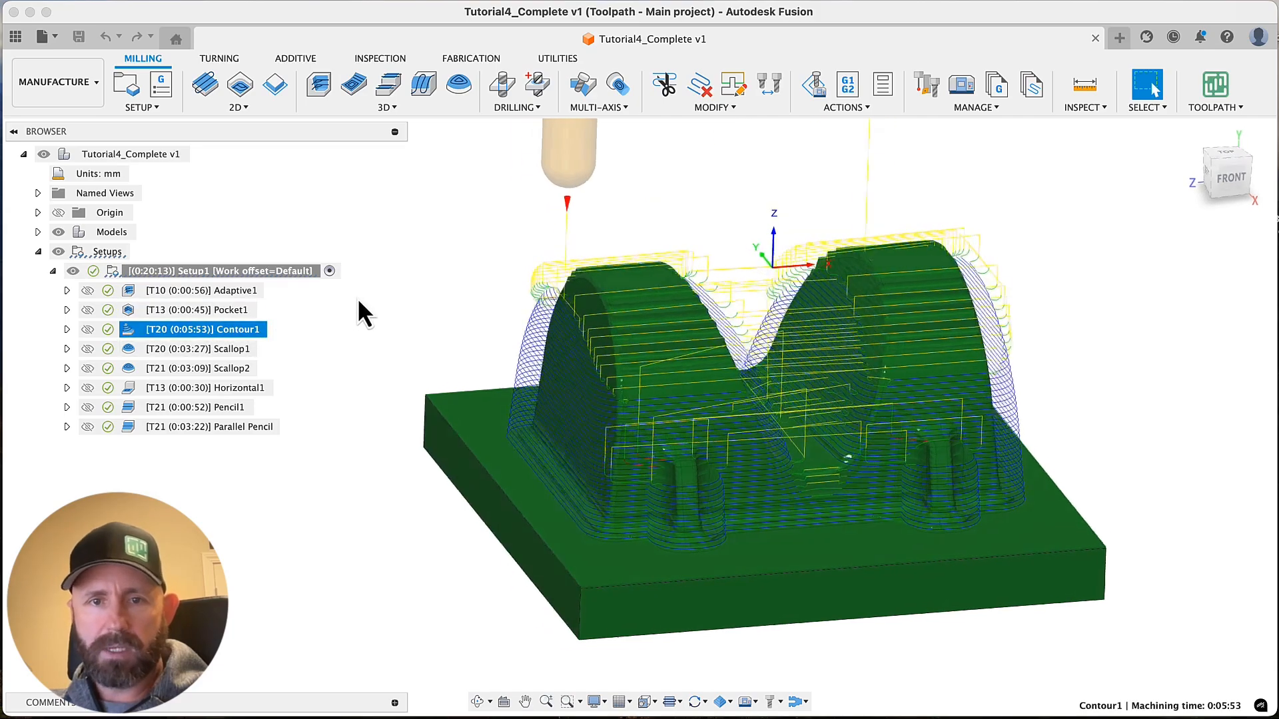
pyautogui.click(237, 351)
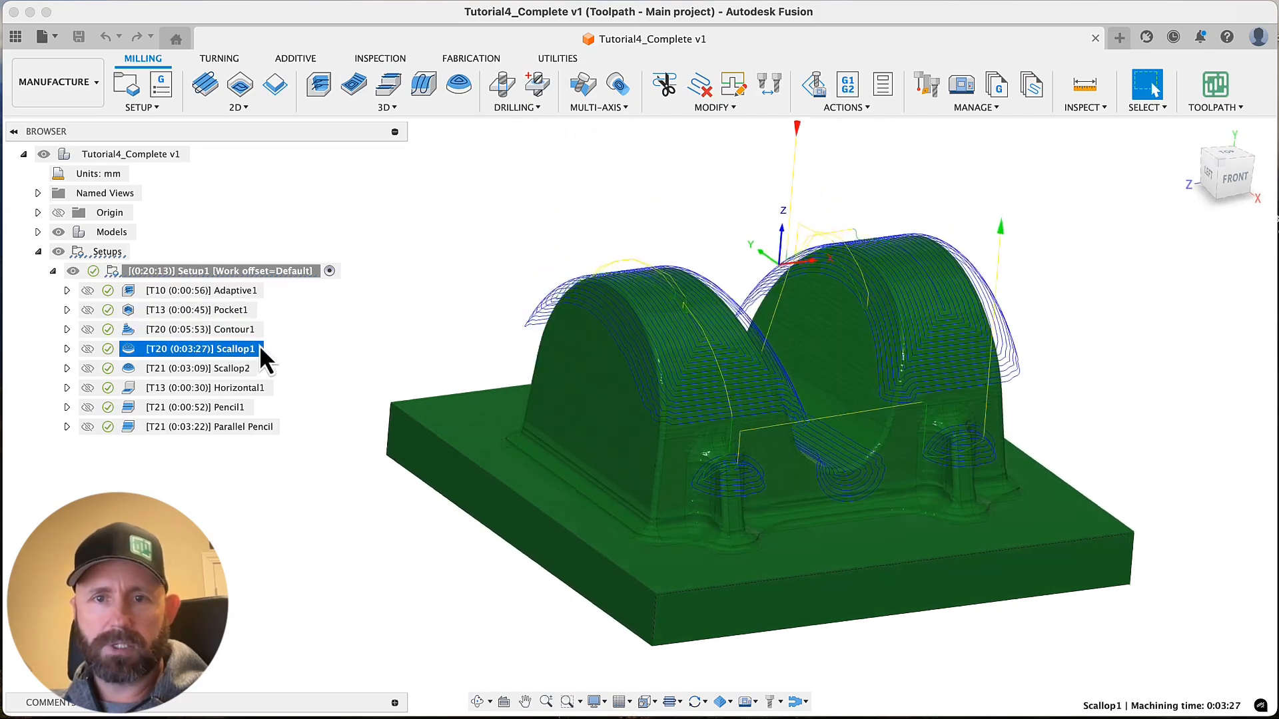
pyautogui.click(230, 370)
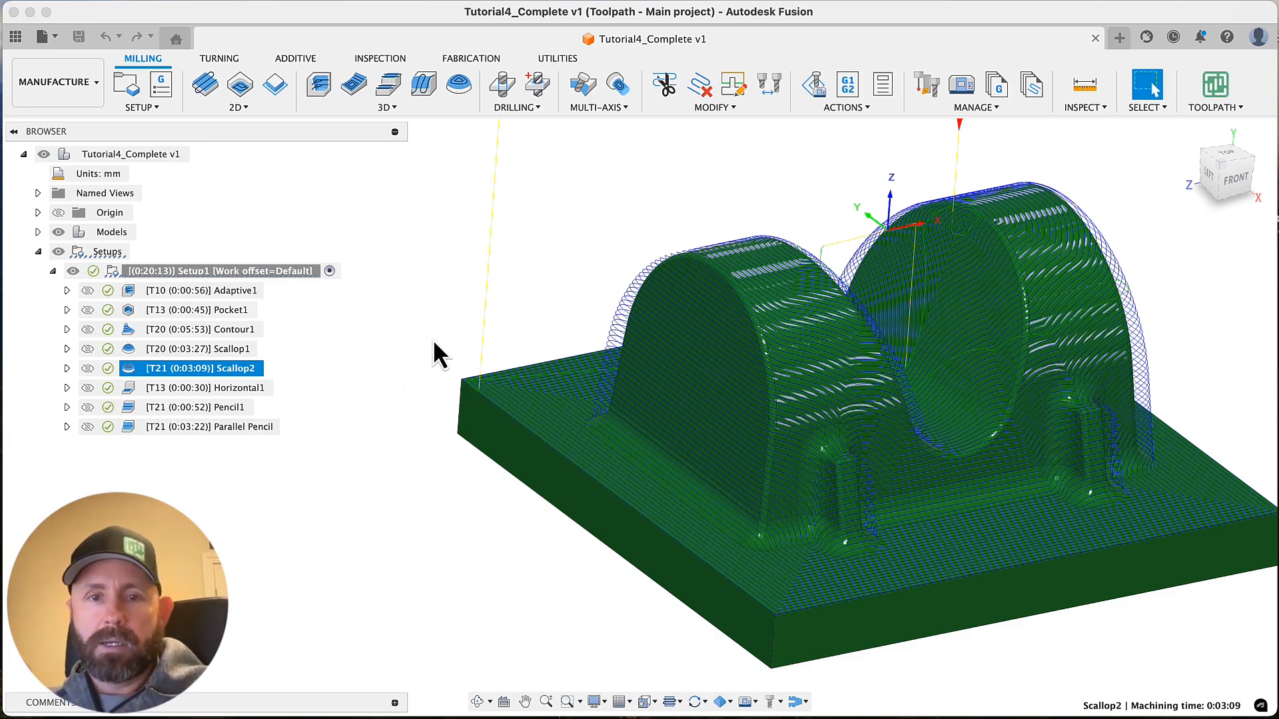
pyautogui.hscroll(4, 422, 334)
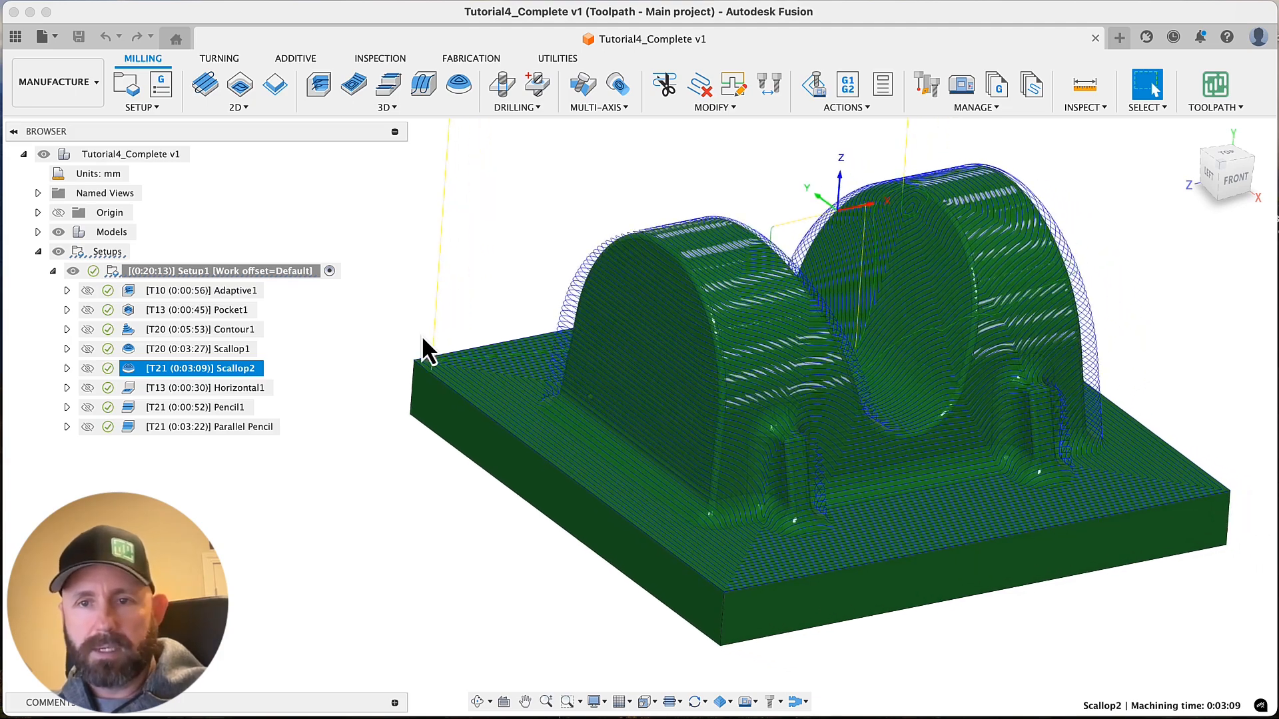
pyautogui.click(422, 348)
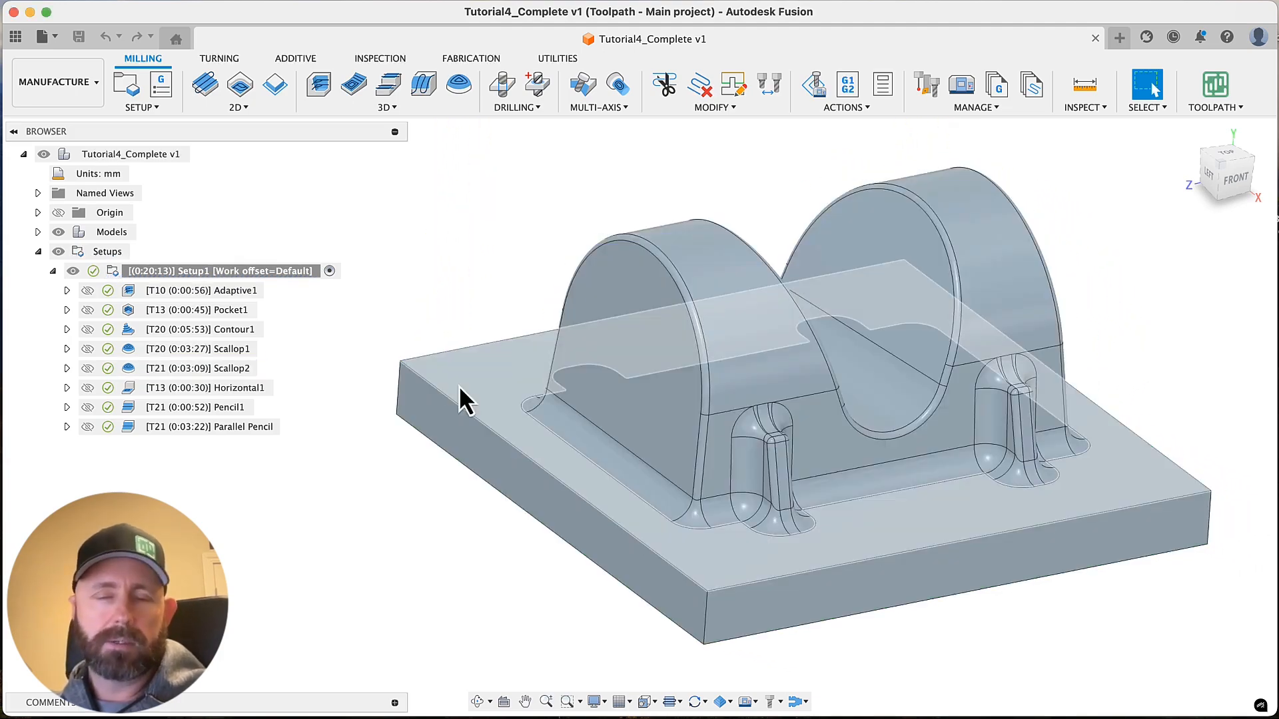
pyautogui.click(215, 367)
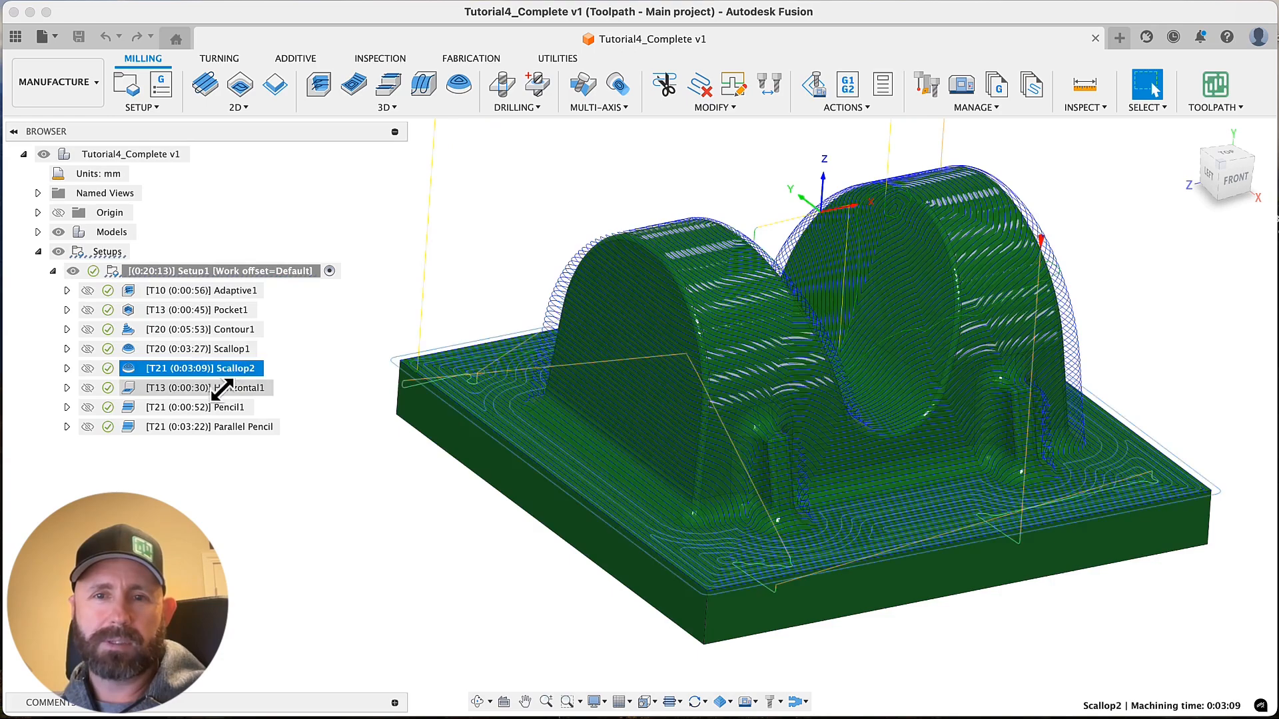
pyautogui.click(214, 388)
# View the toolpaths of Pocket1, Contour1, Scallop1 and Scallop2 together on the part
pyautogui.click(226, 310)
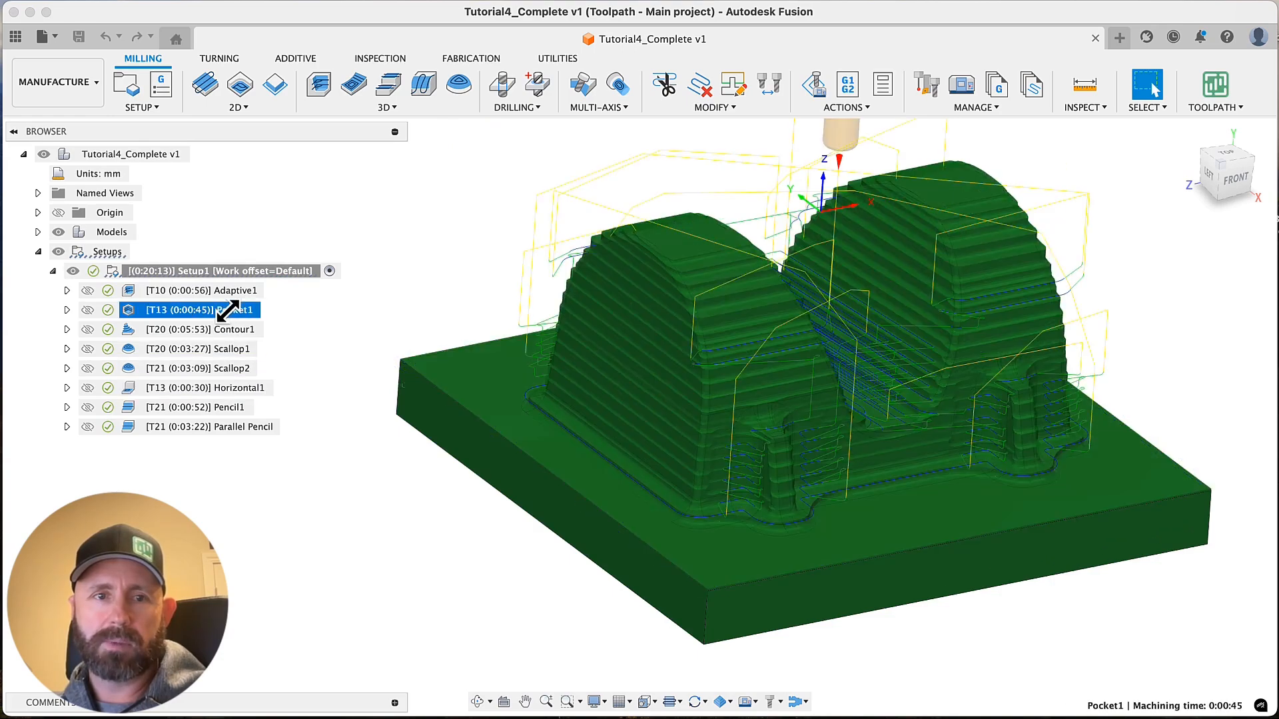
pyautogui.keyDown('shift'); pyautogui.click(228, 329); pyautogui.keyUp('shift')
pyautogui.keyDown('shift'); pyautogui.click(230, 368); pyautogui.keyUp('shift')
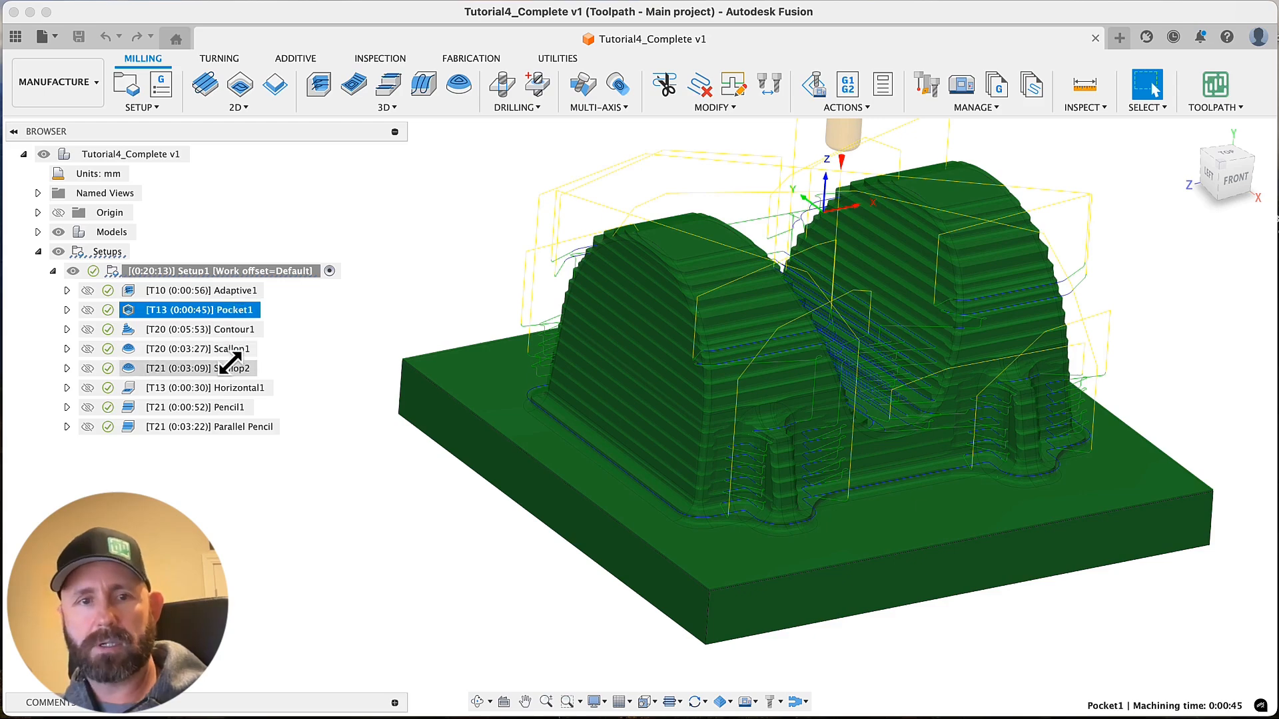
pyautogui.rightClick(230, 366)
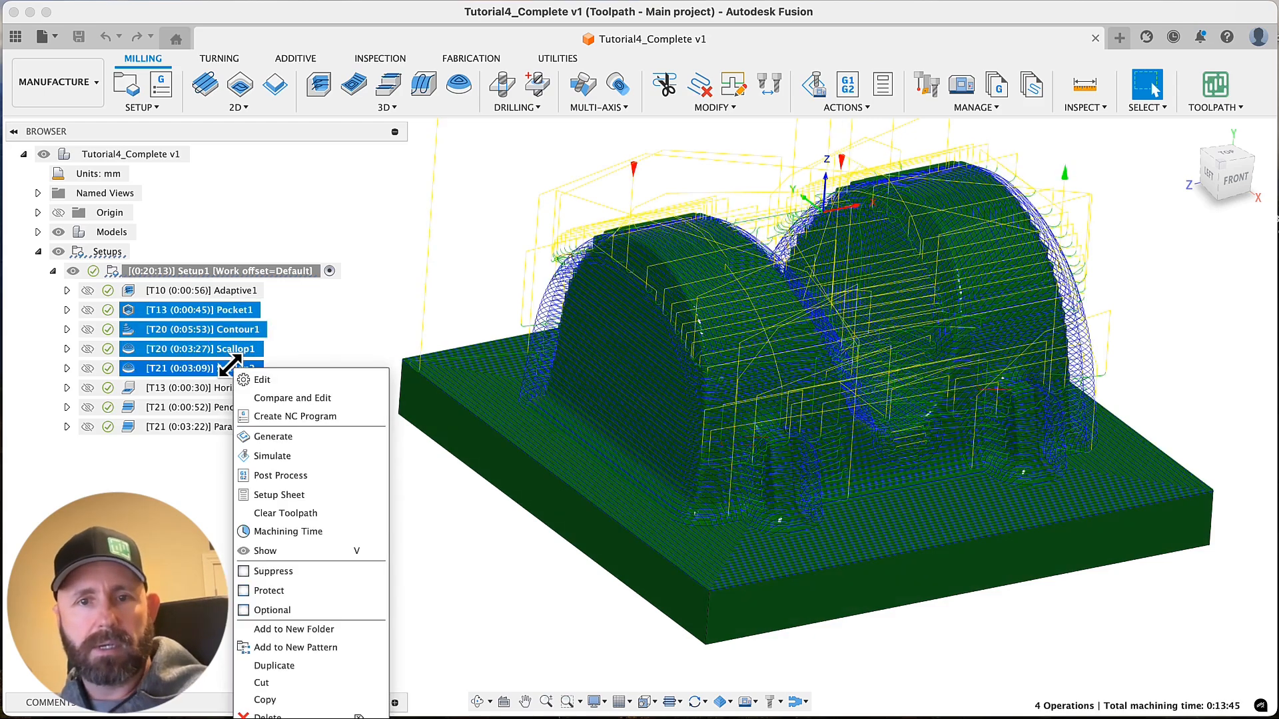
pyautogui.click(407, 474)
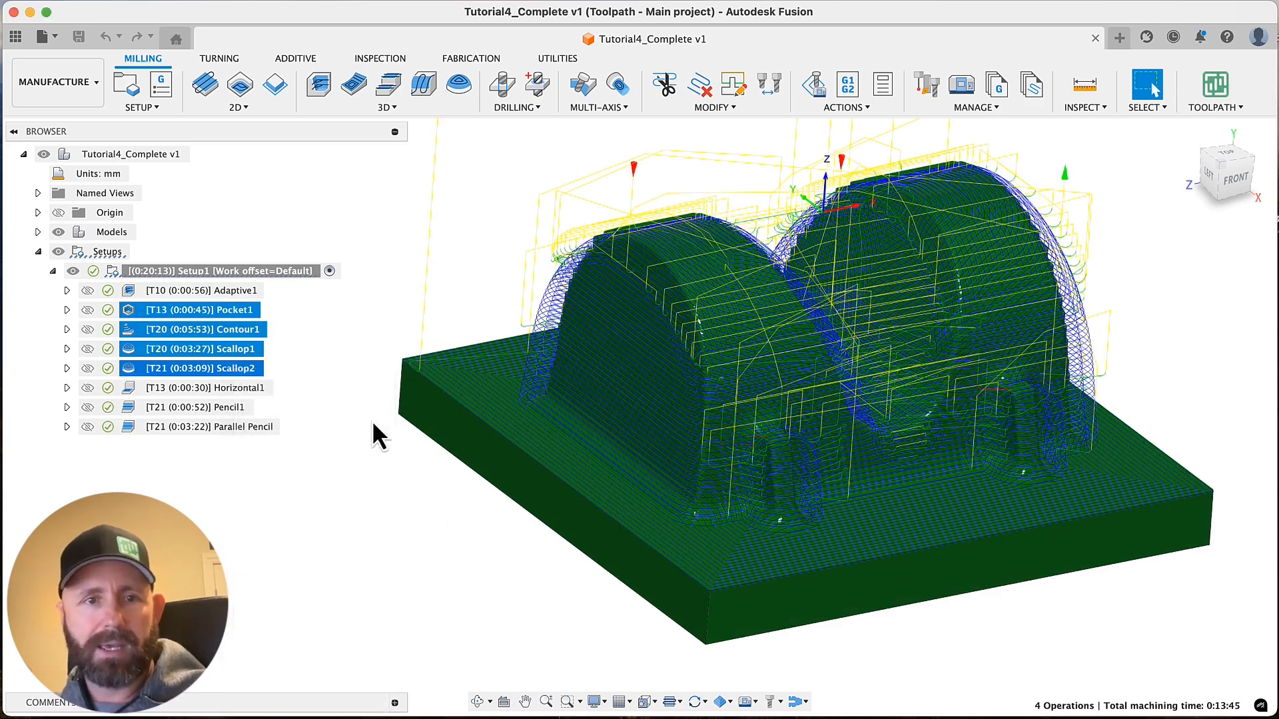
pyautogui.click(335, 329)
# View the Scallop2 toolpath alone, hide the in-process stock on the part, and clear the selection
pyautogui.click(226, 368)
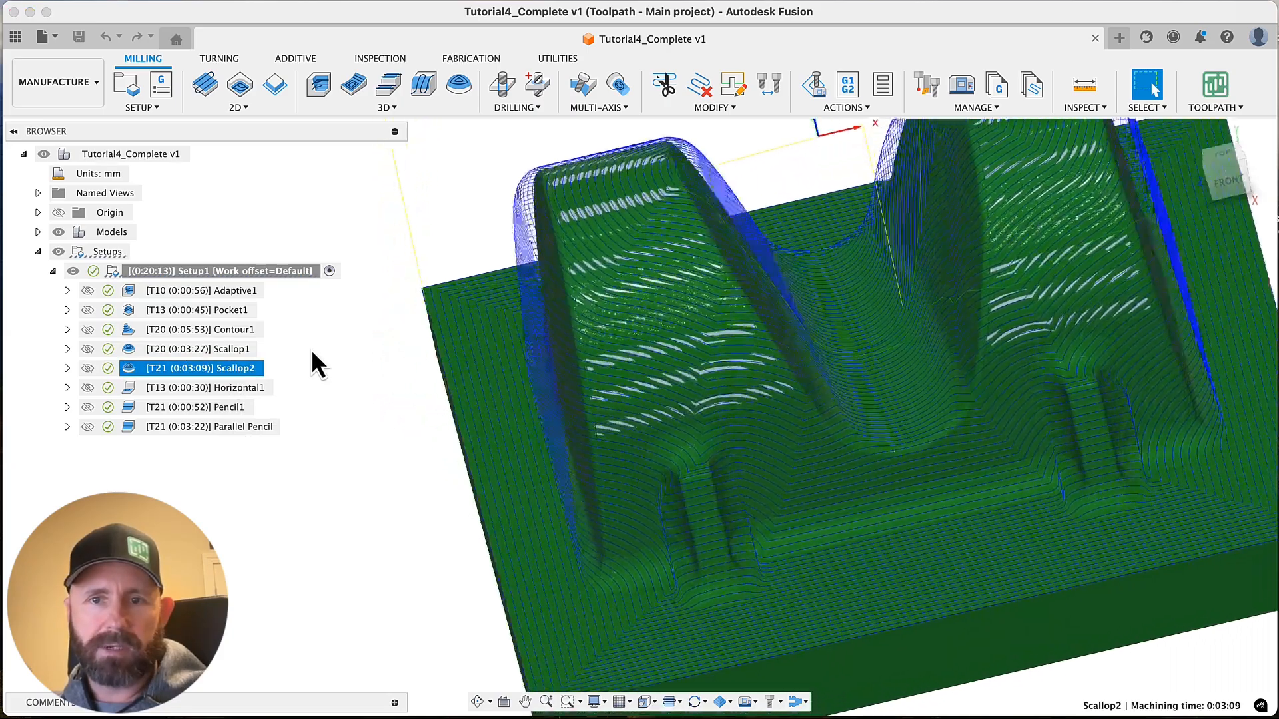
pyautogui.click(729, 706)
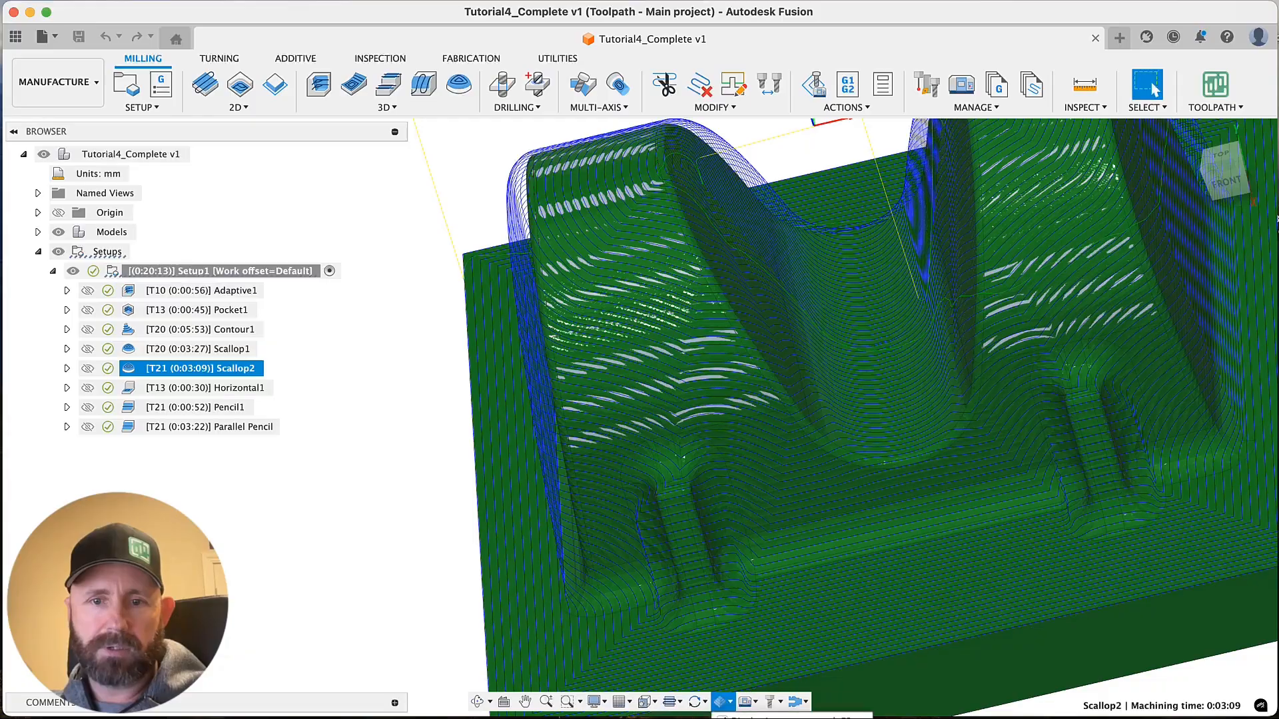
pyautogui.click(732, 718)
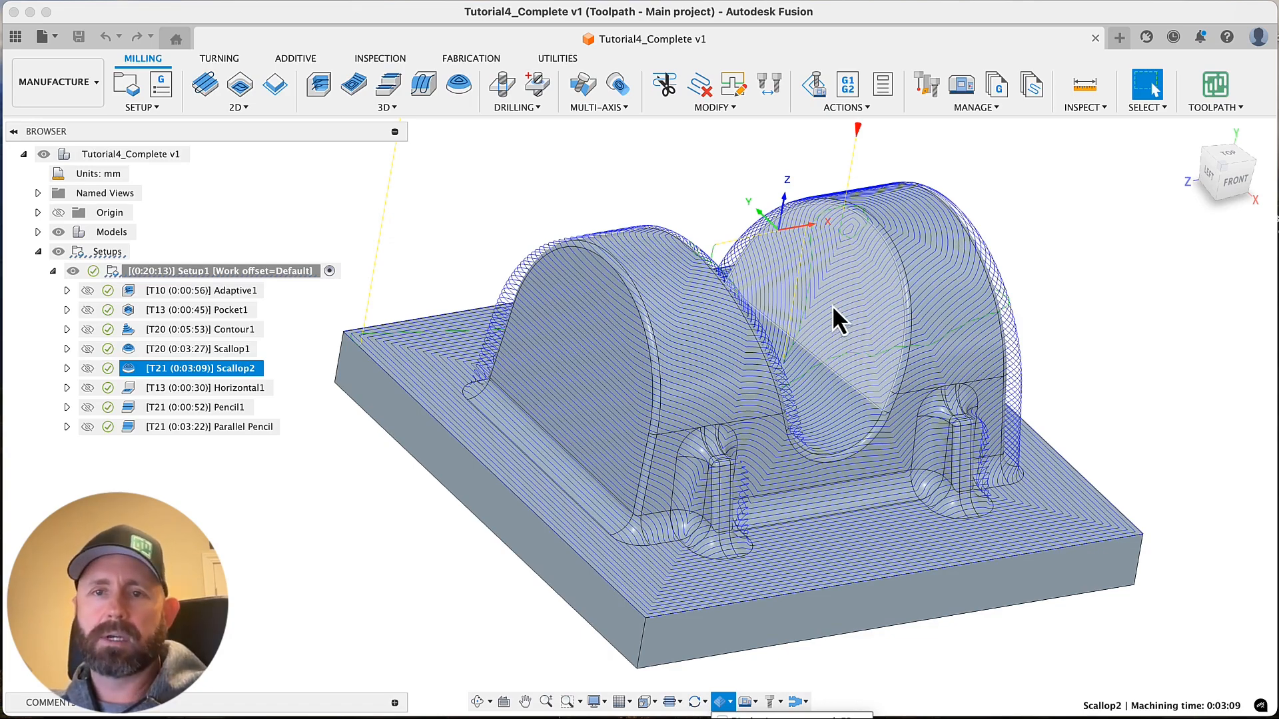
pyautogui.click(491, 196)
pyautogui.click(493, 200)
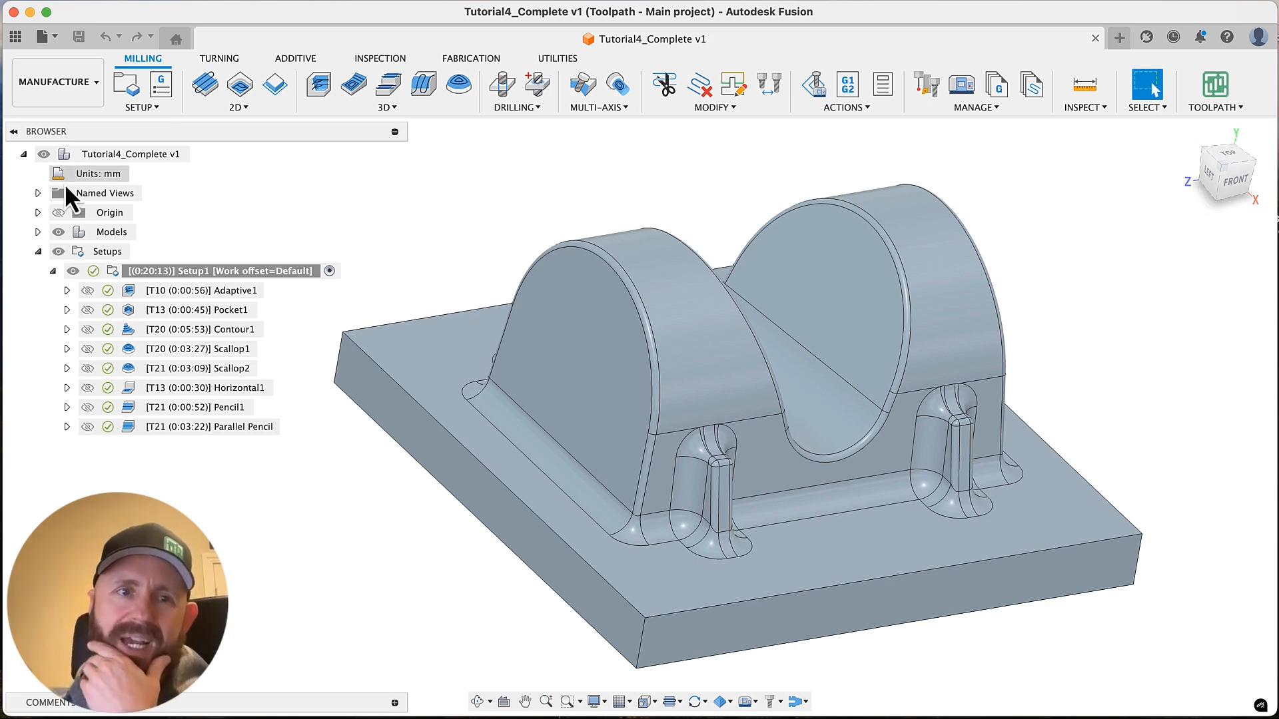
# Change the document's active units to Inch
pyautogui.click(138, 174)
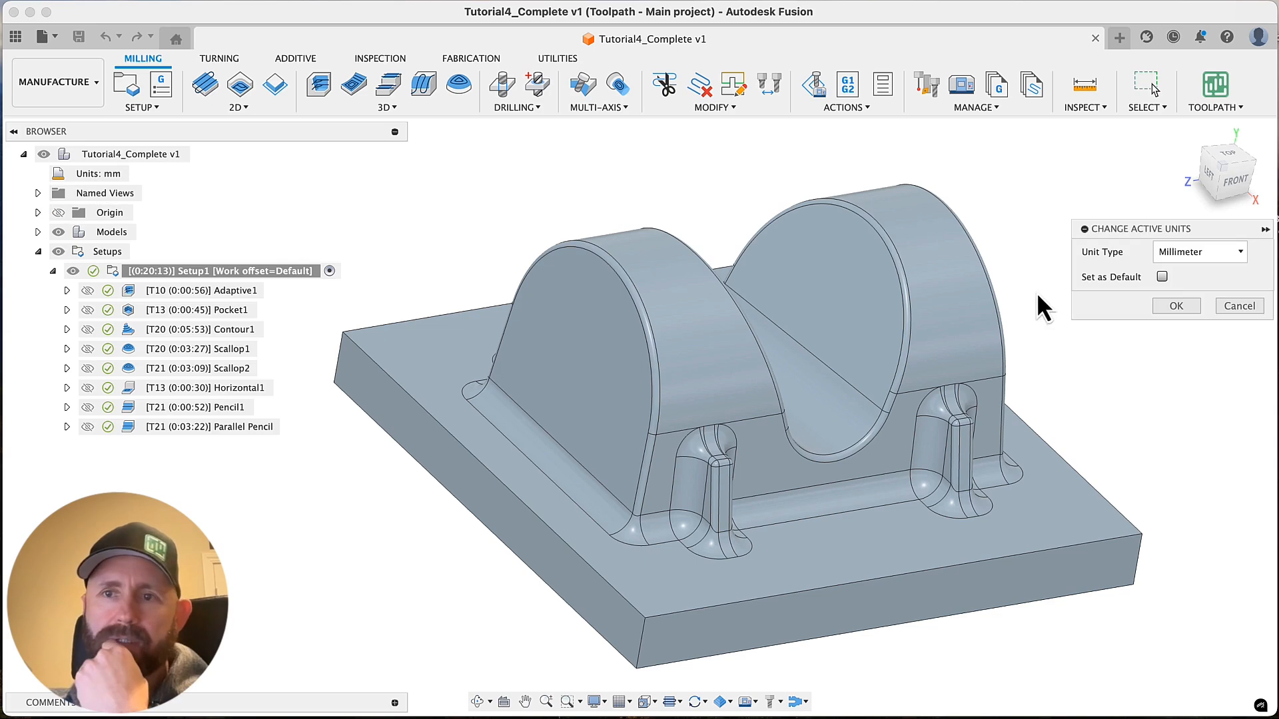
pyautogui.click(1220, 258)
pyautogui.click(1202, 293)
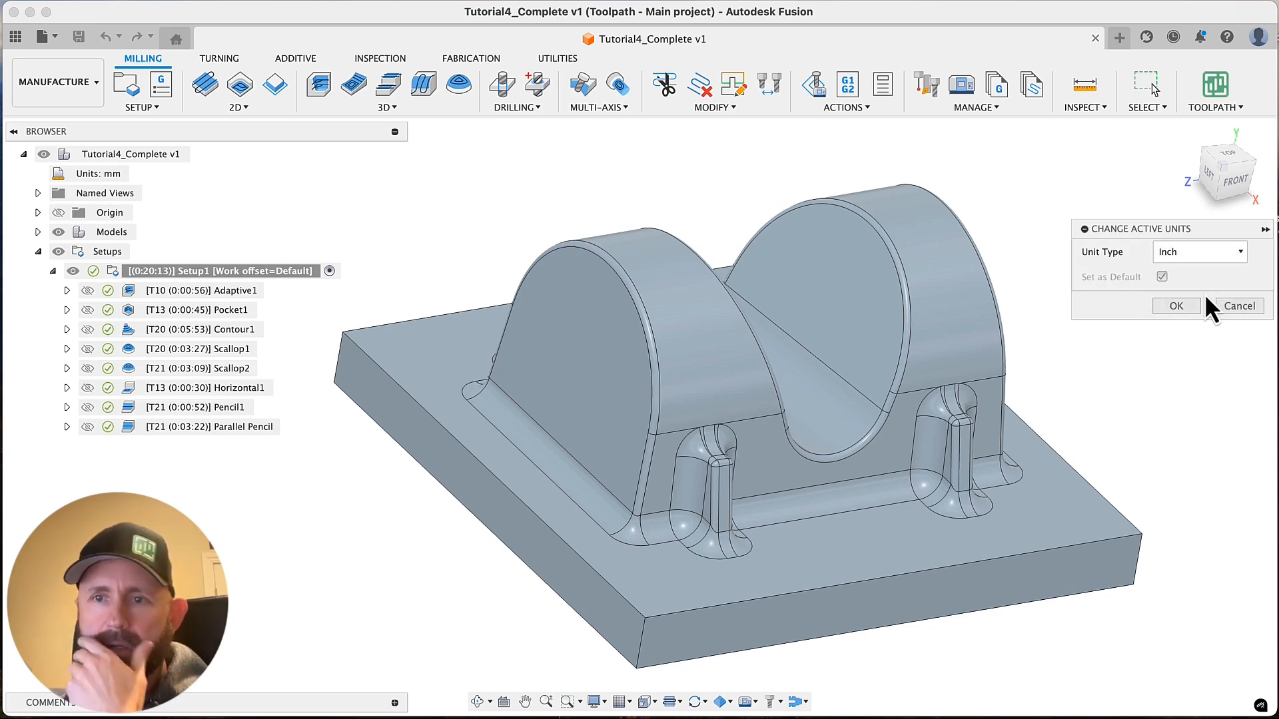
pyautogui.click(1172, 307)
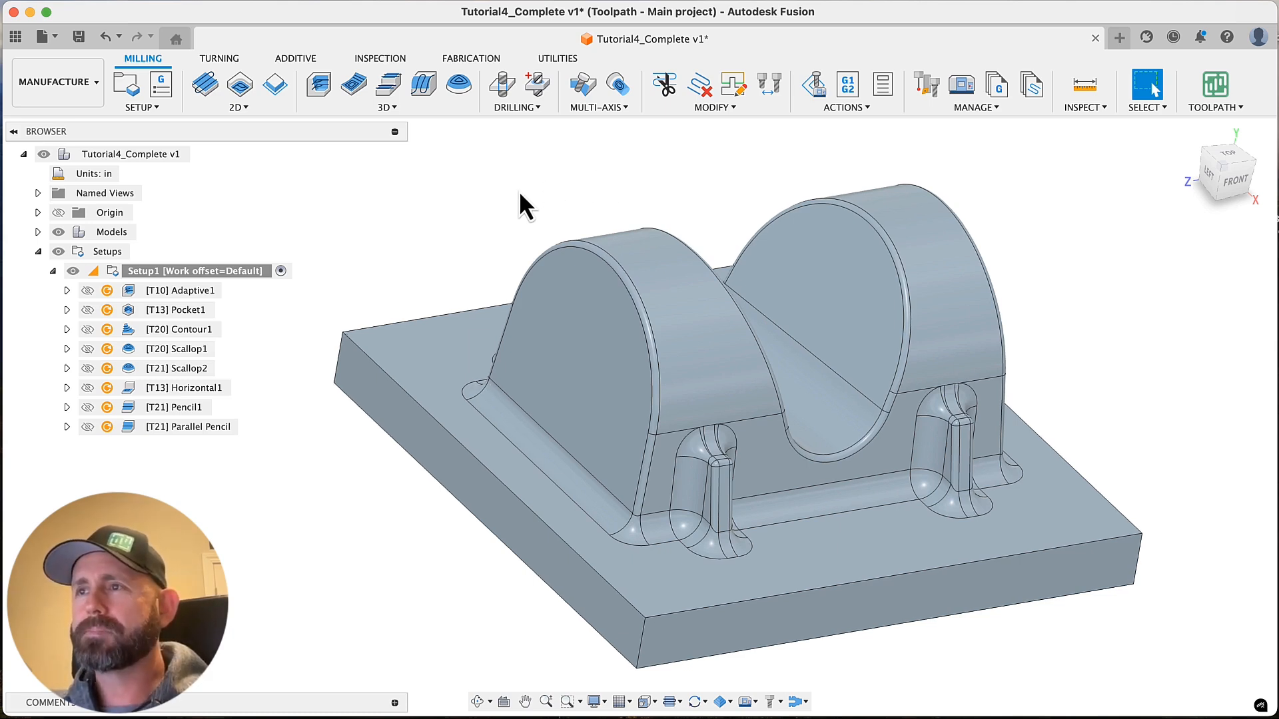
# Regenerate all toolpaths in Setup1 and show the Adaptive1 toolpath
pyautogui.rightClick(187, 273)
pyautogui.press('Escape')
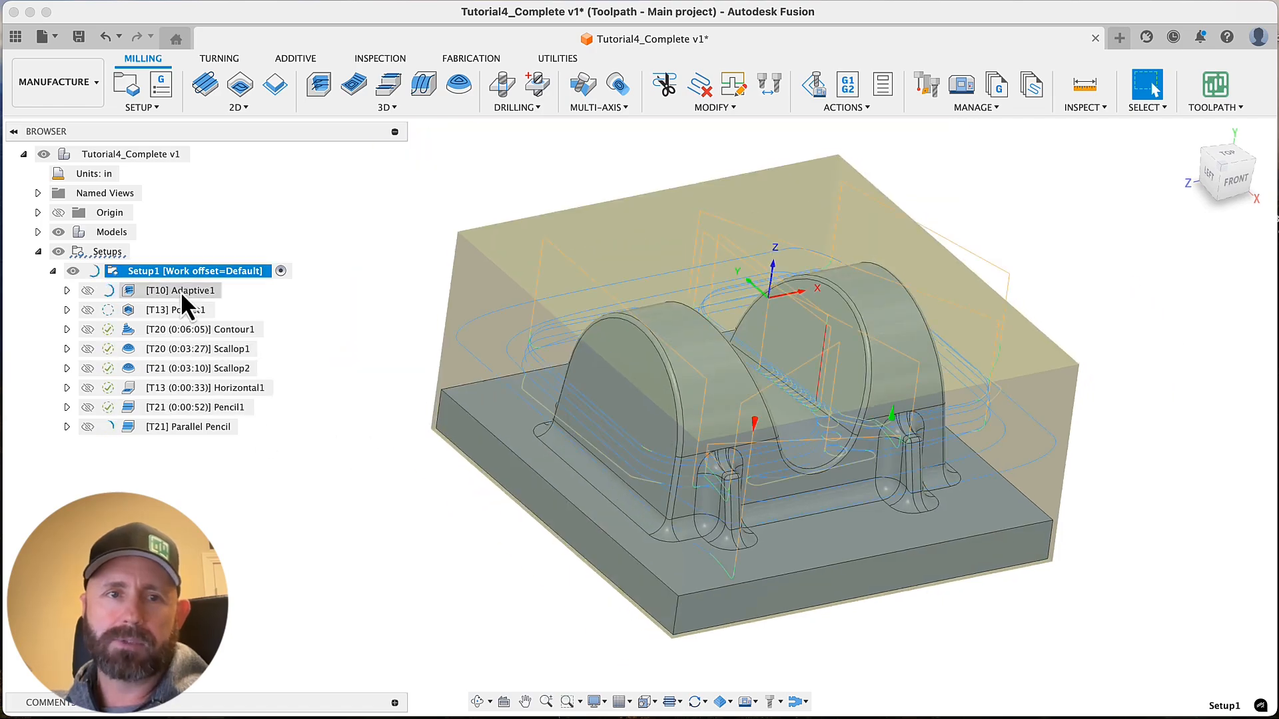
pyautogui.click(181, 290)
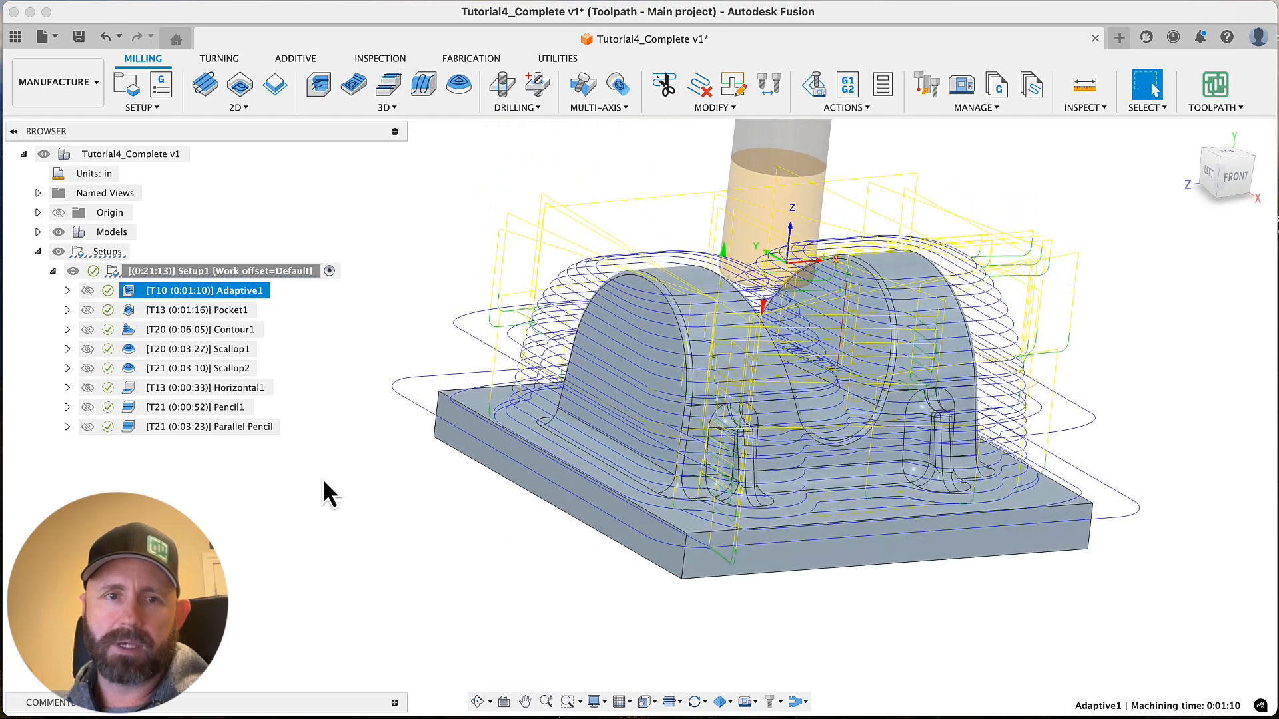
# Delete the Pocket1 operation from Setup1
pyautogui.click(215, 311)
pyautogui.click(193, 310)
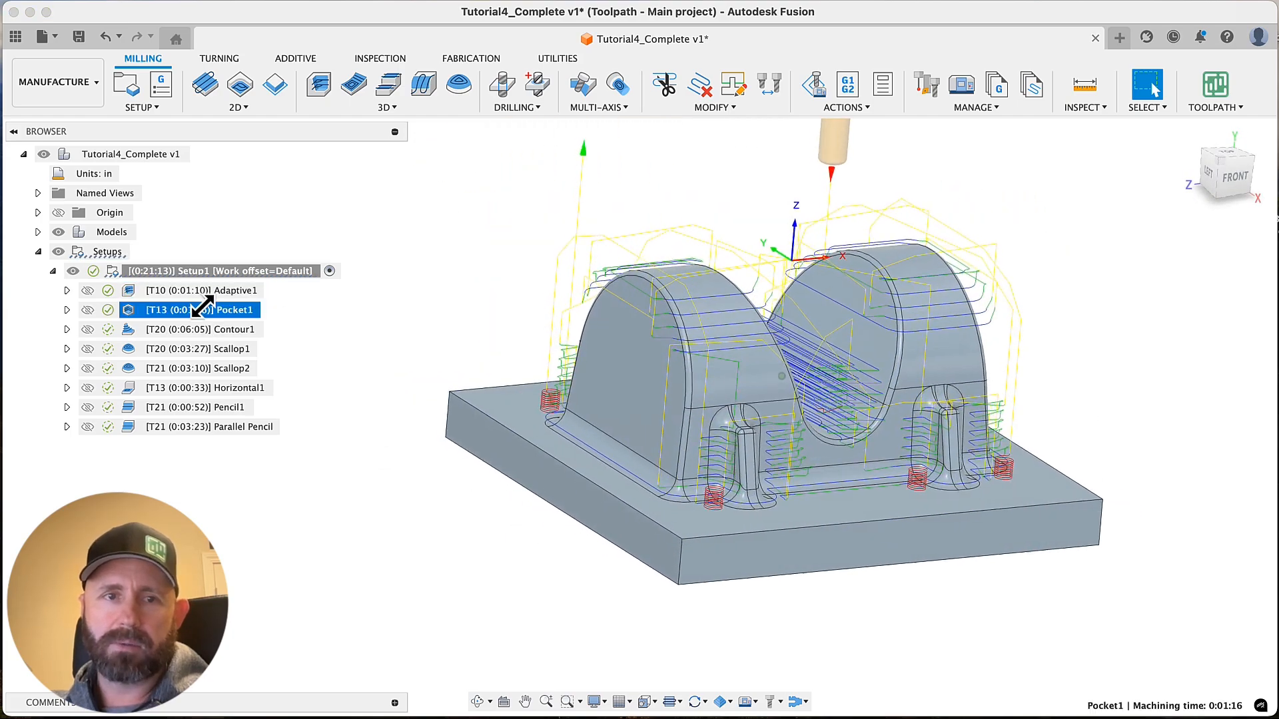
pyautogui.rightClick(199, 309)
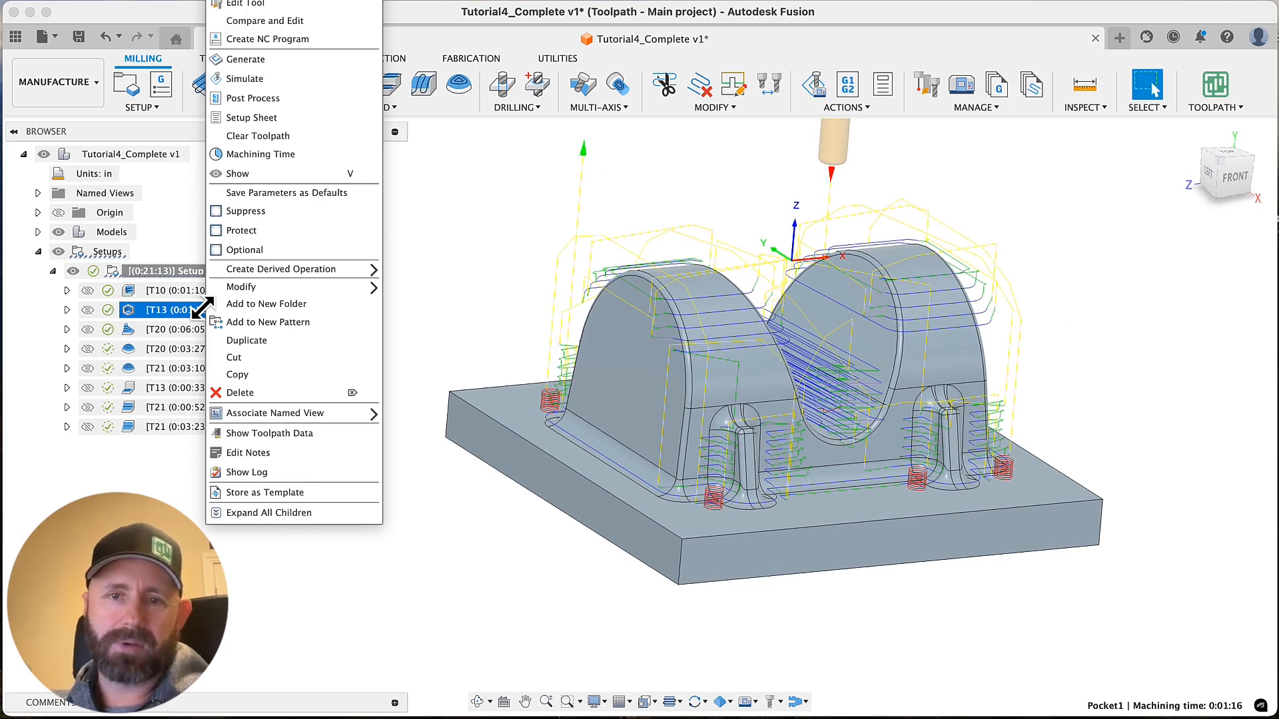
pyautogui.click(260, 392)
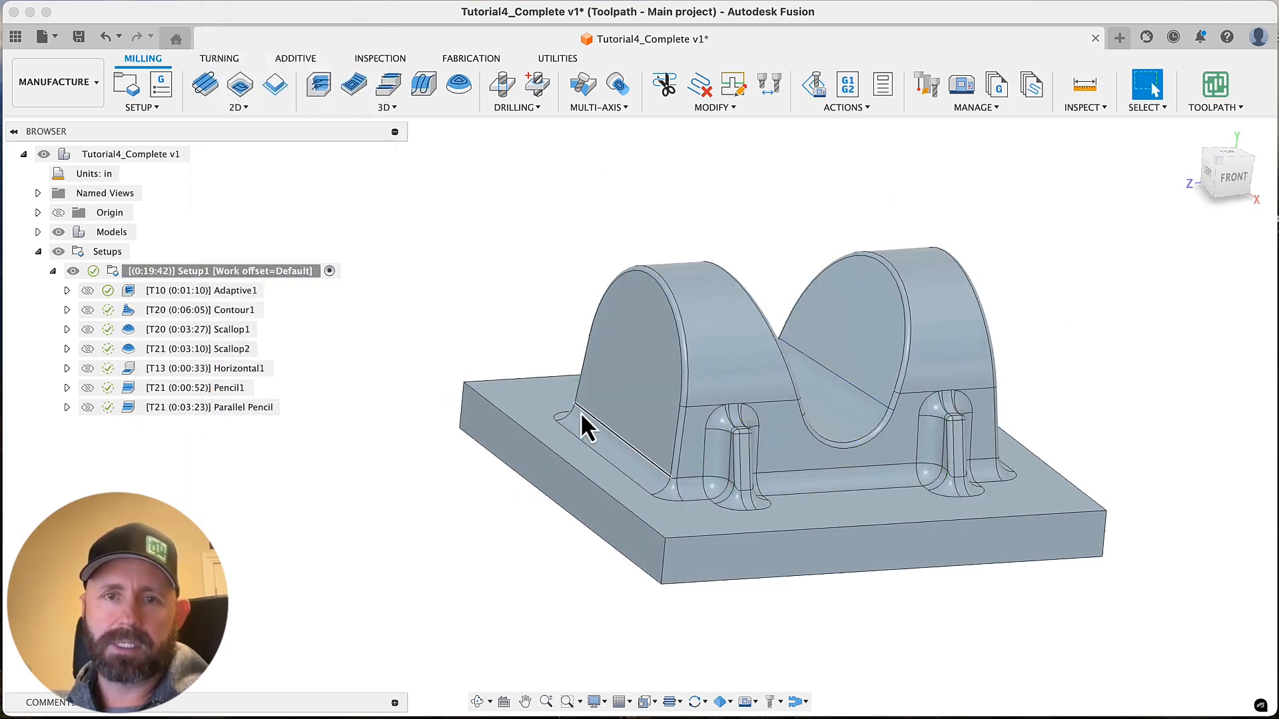
# Duplicate the Adaptive1 operation in Setup1
pyautogui.click(246, 292)
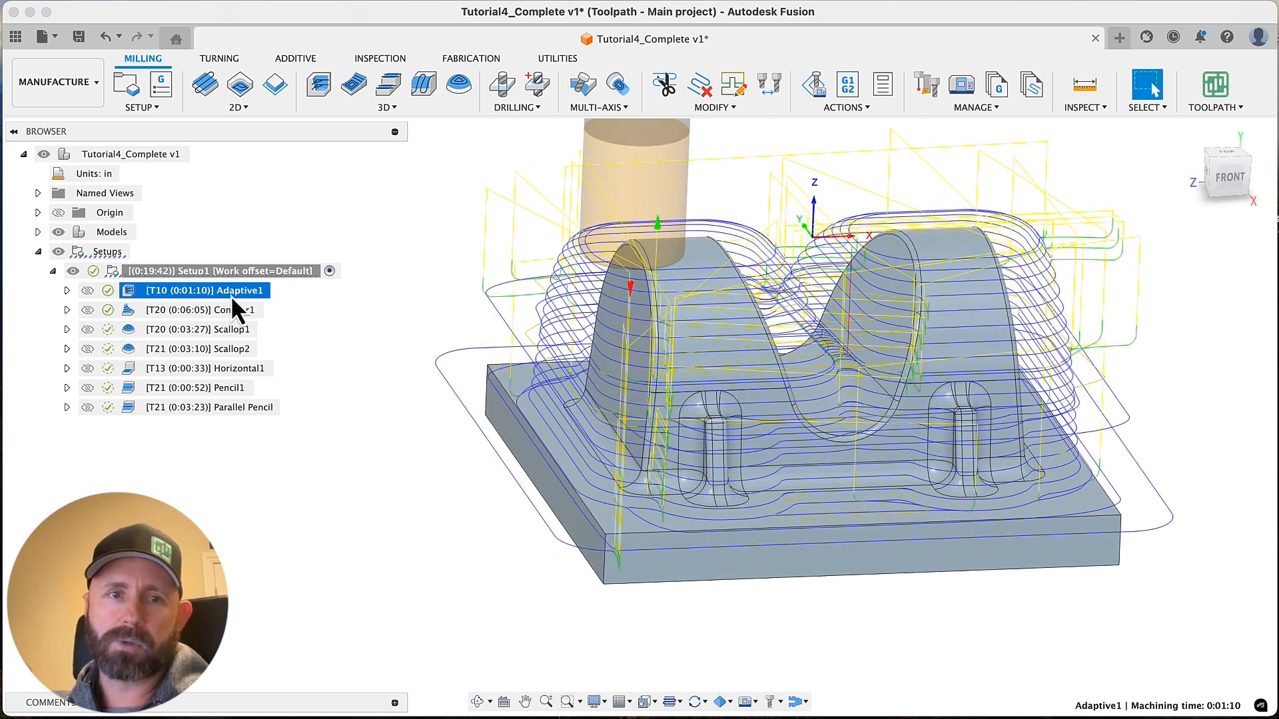
pyautogui.rightClick(231, 294)
pyautogui.click(451, 392)
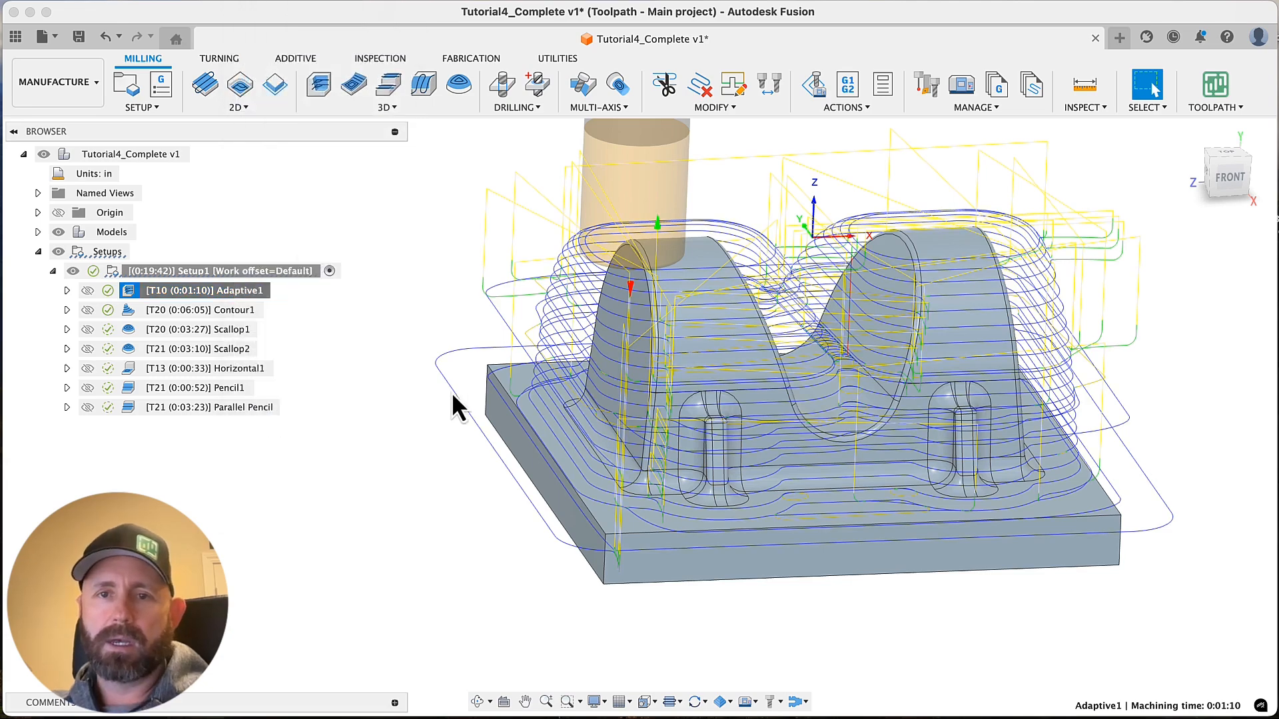
# Change the tool of the duplicated adaptive operation to #13, the 6 mm R1 mm bull nose end mill, and regenerate it
pyautogui.rightClick(230, 310)
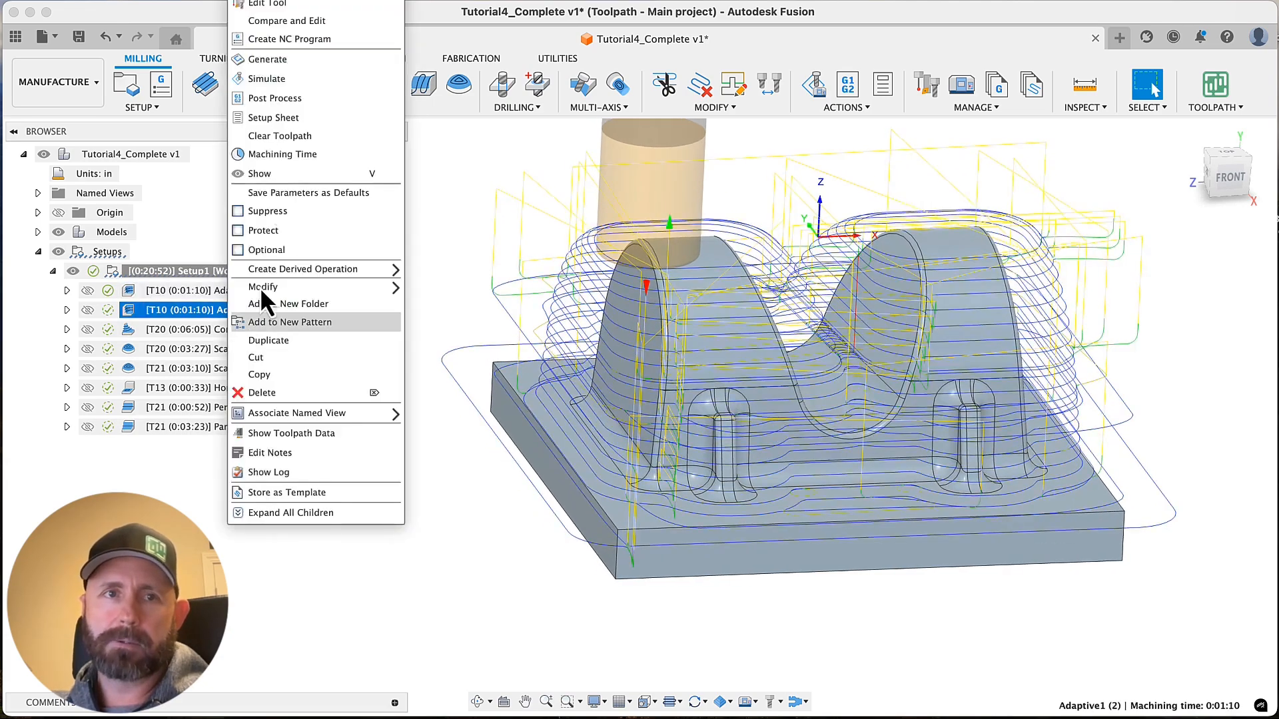
pyautogui.click(267, 6)
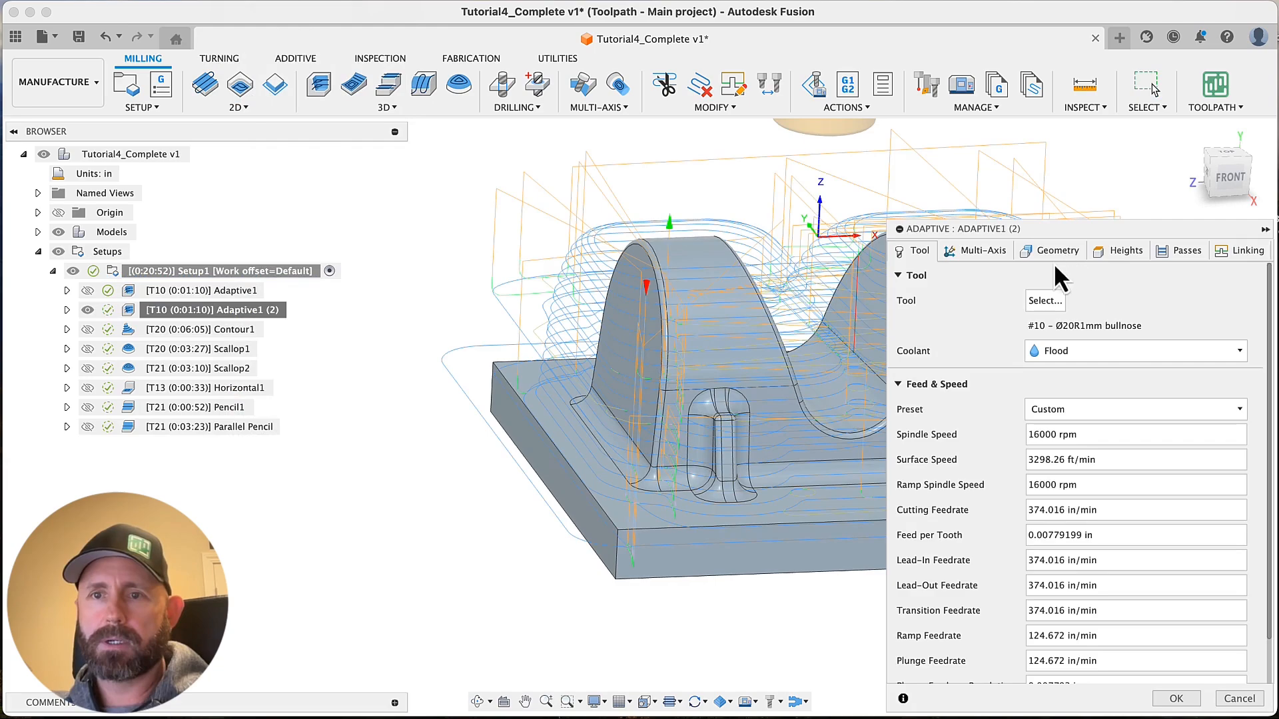
pyautogui.click(1045, 302)
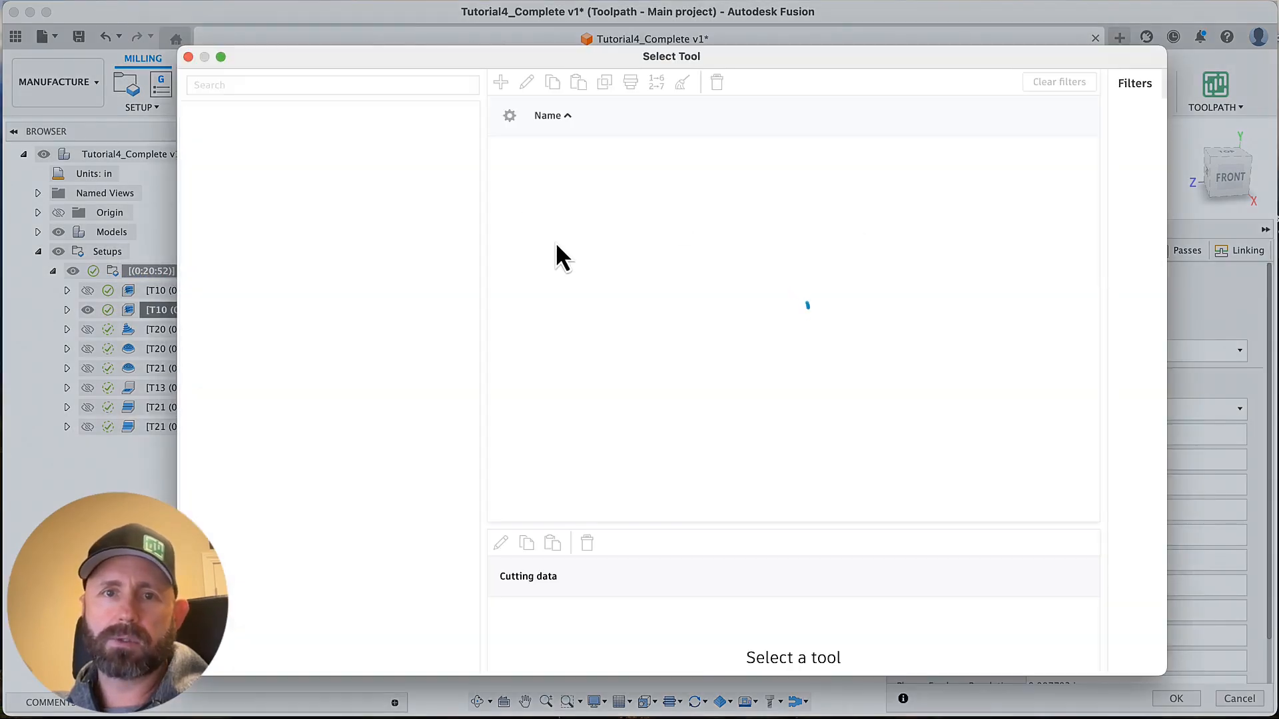
pyautogui.click(526, 219)
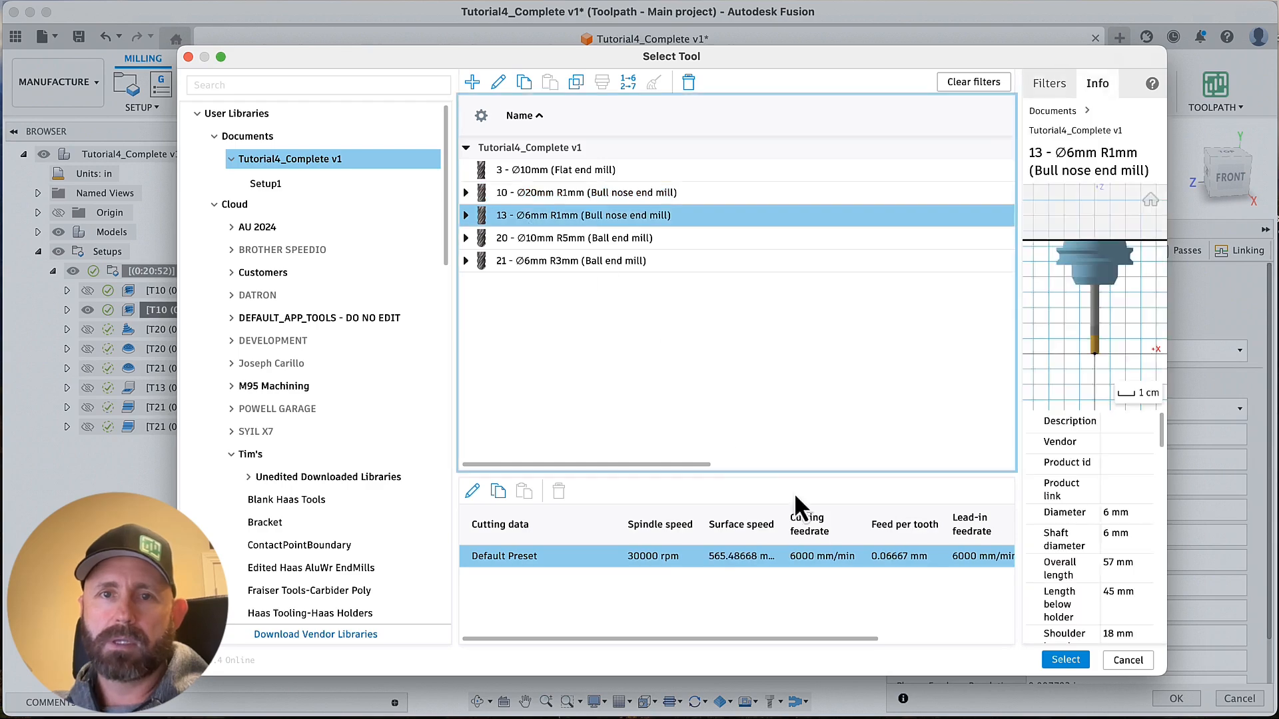
pyautogui.click(1066, 660)
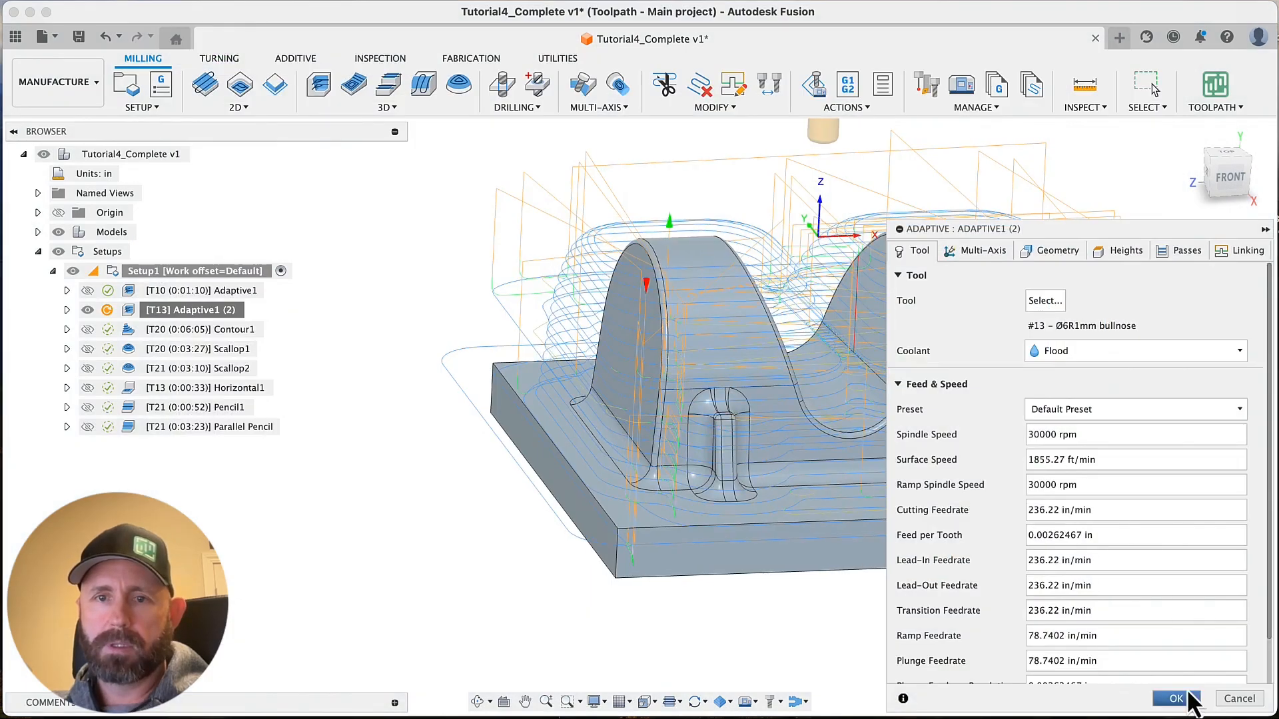
pyautogui.click(1176, 699)
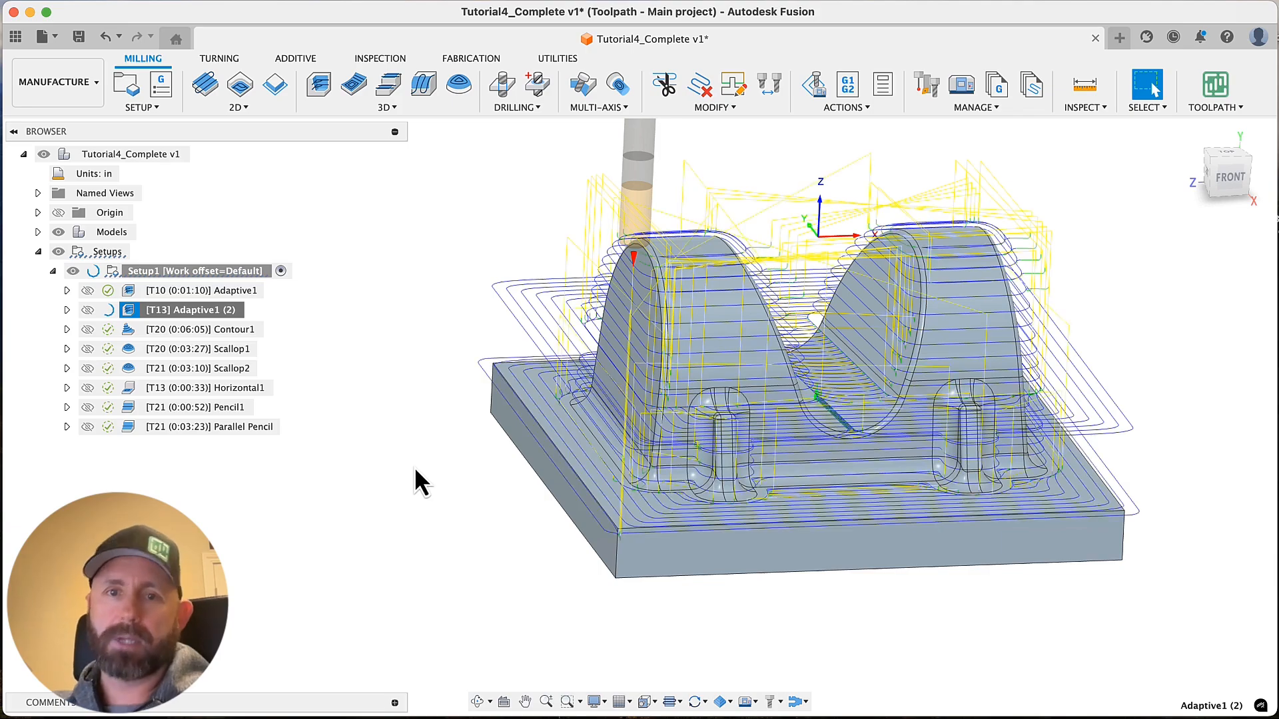
# Inspect the duplicated adaptive toolpath around the valley, and set that operation's stock definition to Selection
pyautogui.scroll(5, 414, 467)
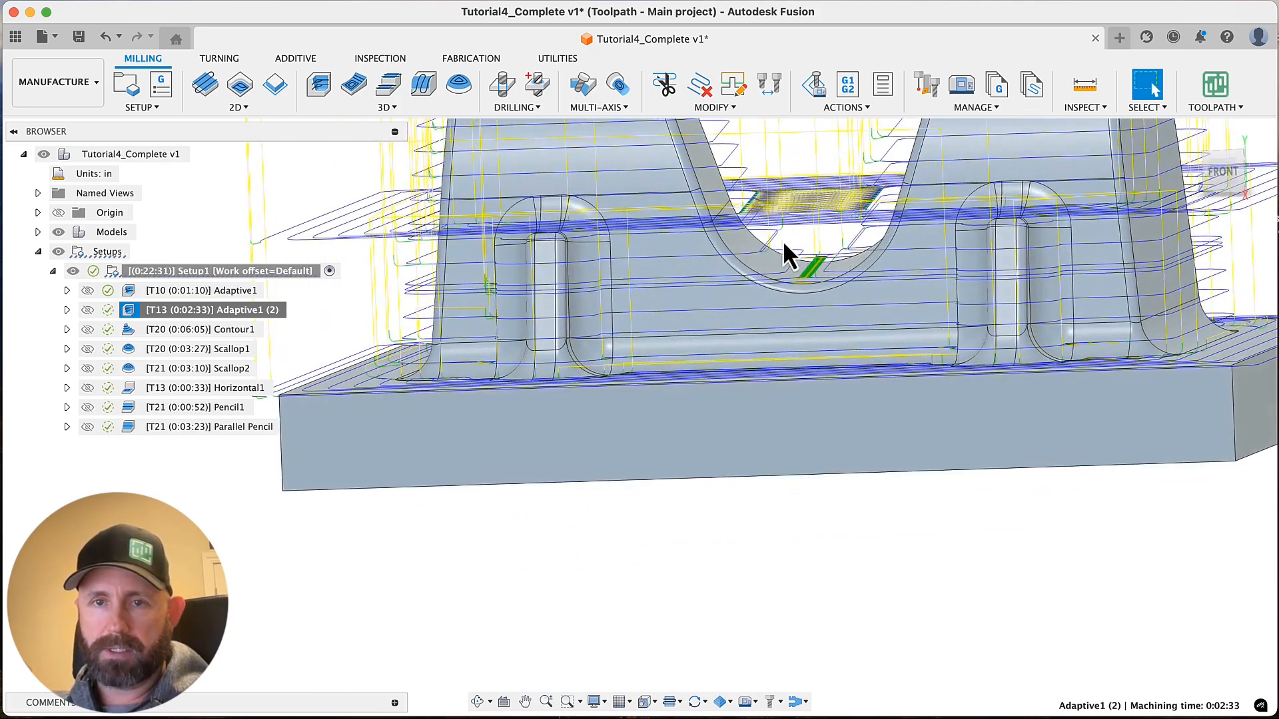
pyautogui.scroll(5, 820, 281)
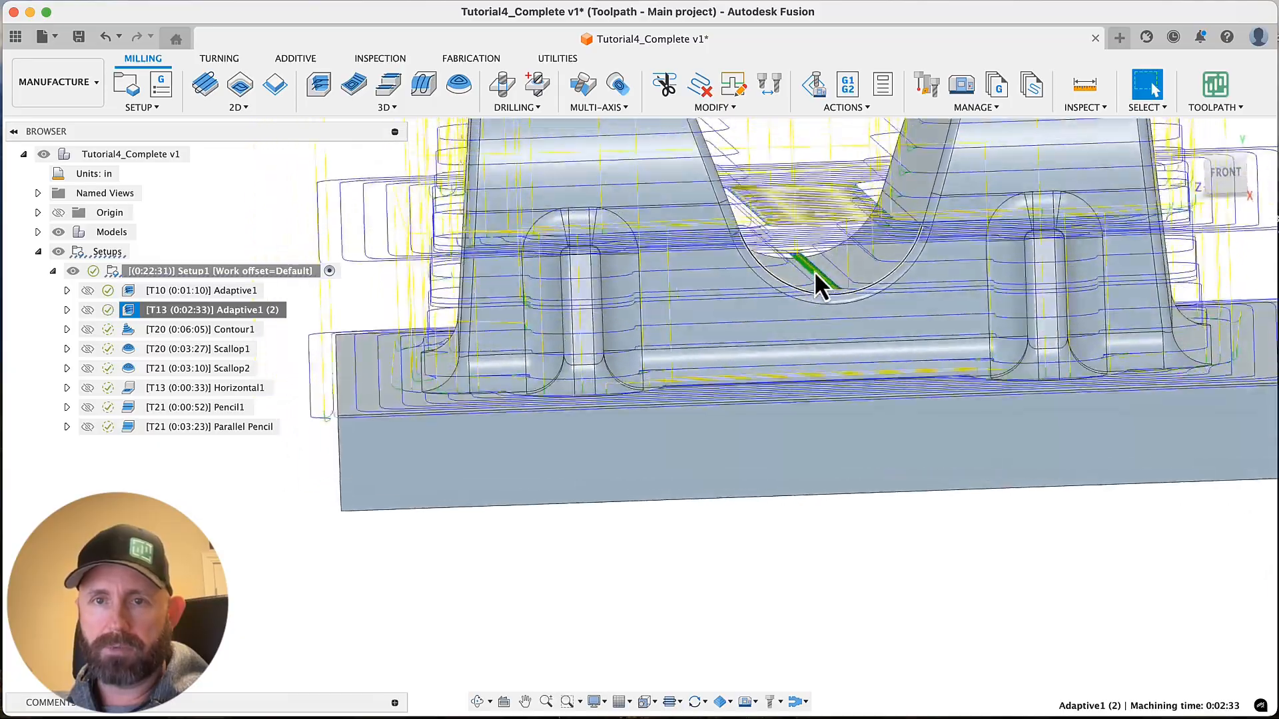
pyautogui.scroll(-6, 823, 296)
pyautogui.keyDown('shift'); pyautogui.moveTo(978, 329); pyautogui.dragTo(373, 521, button='middle'); pyautogui.keyUp('shift')
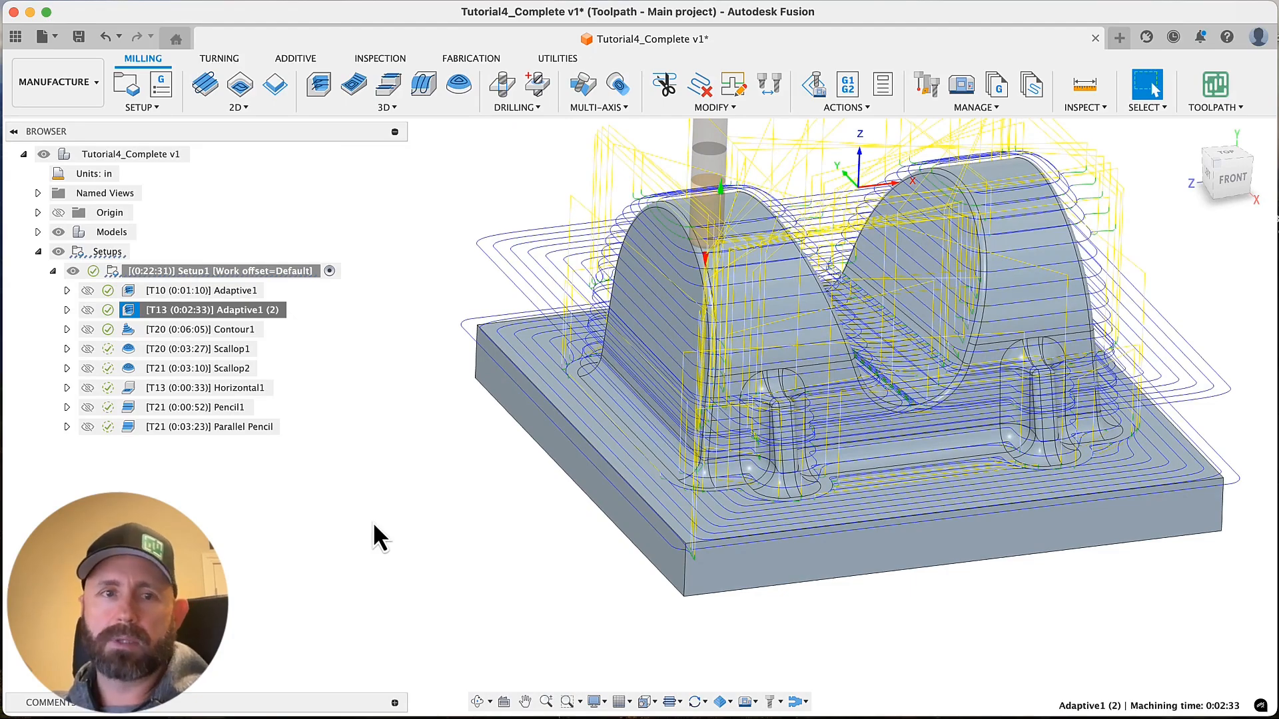
pyautogui.click(373, 522)
pyautogui.click(177, 309)
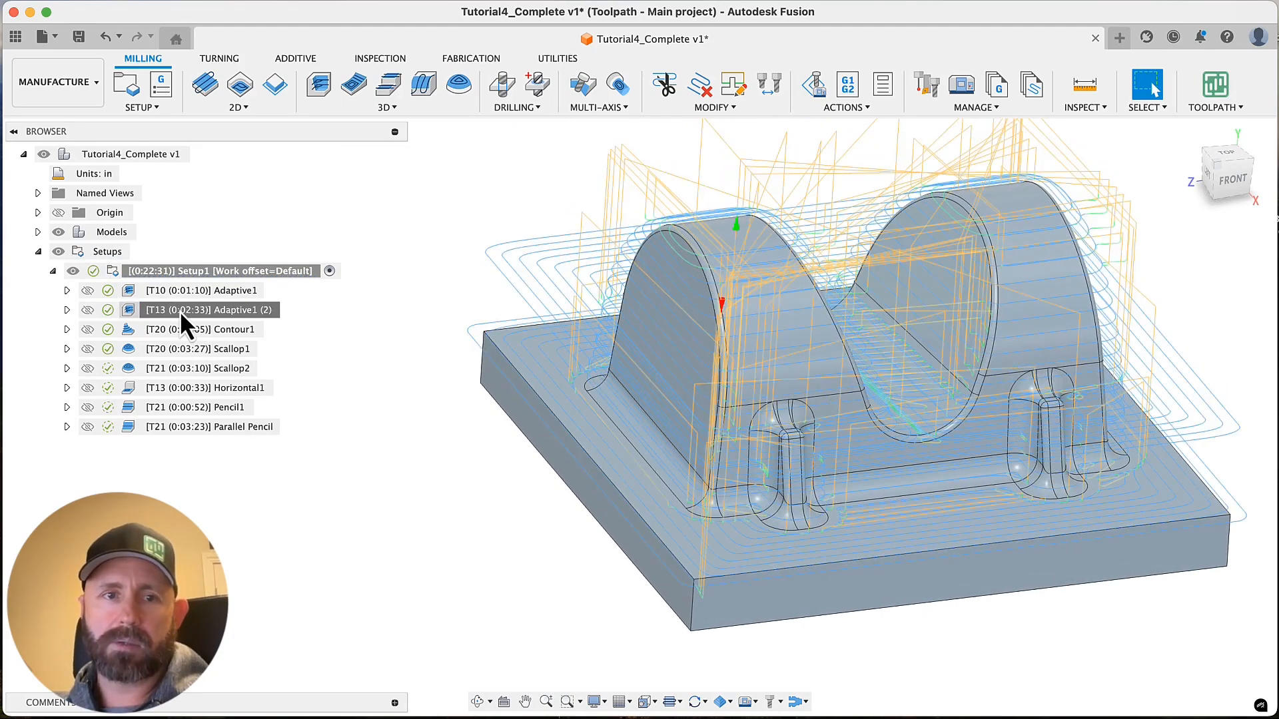
pyautogui.rightClick(180, 310)
pyautogui.click(234, 7)
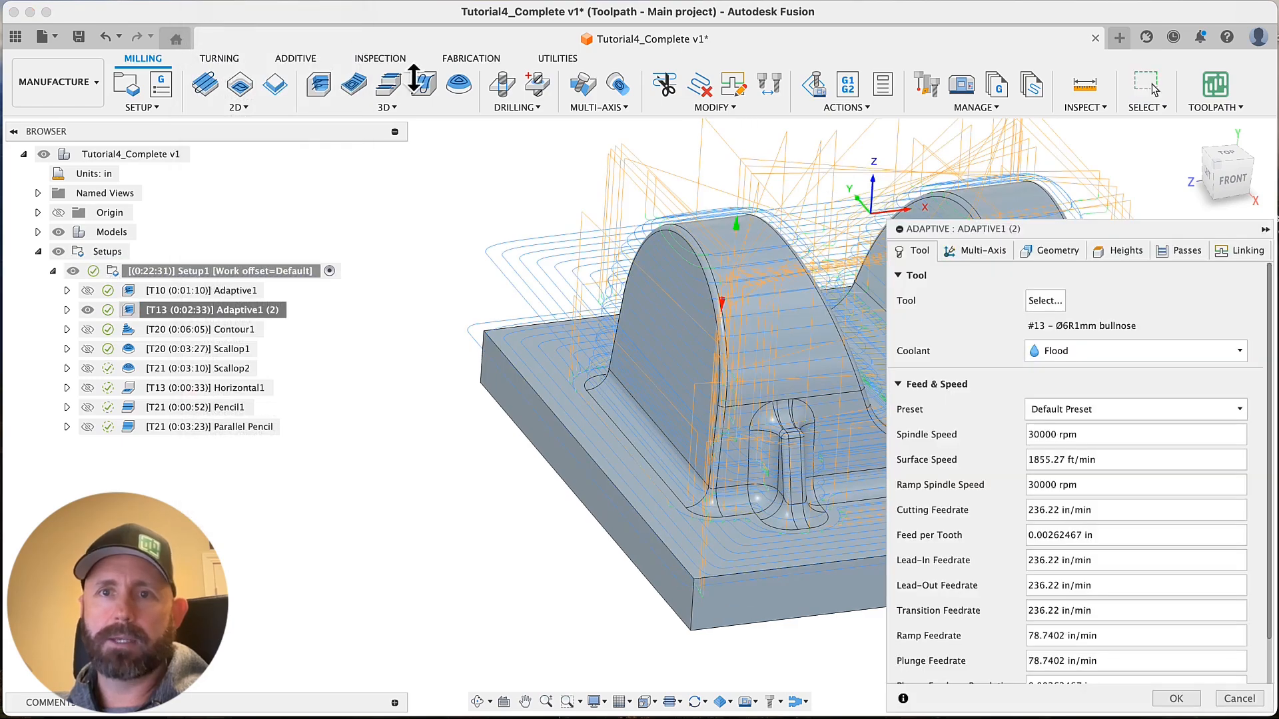
pyautogui.click(1053, 257)
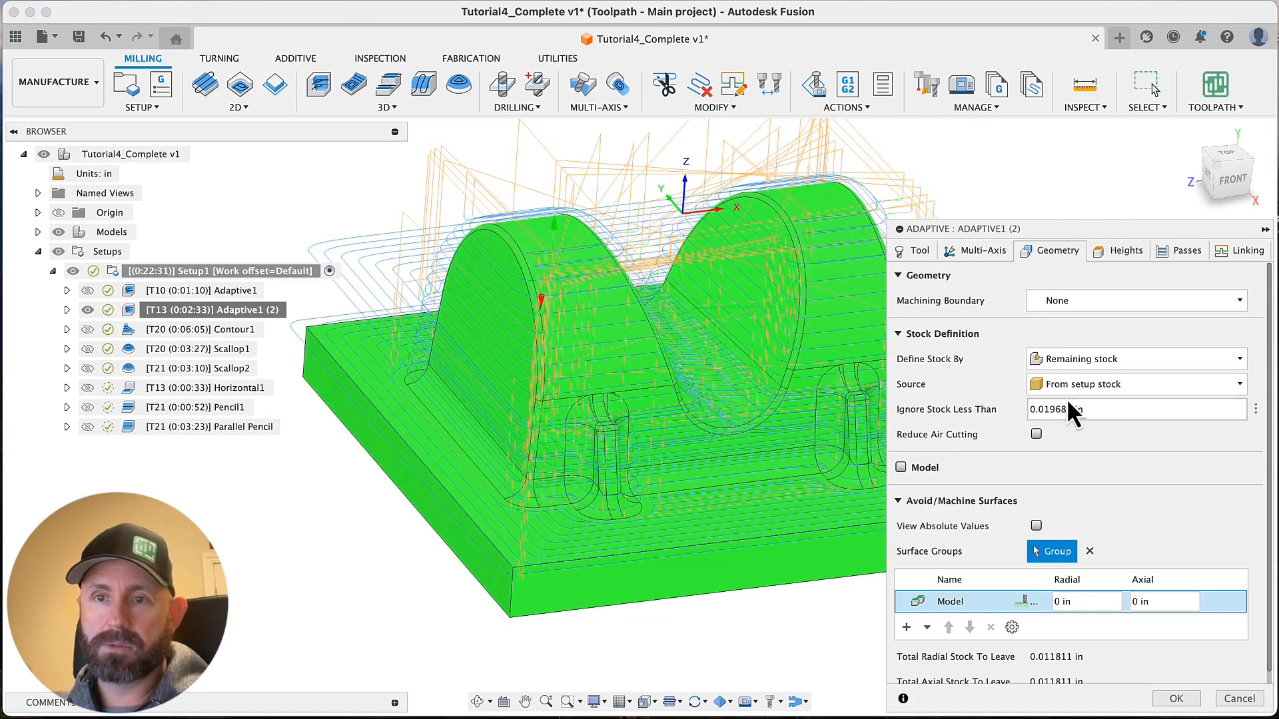
pyautogui.click(1074, 360)
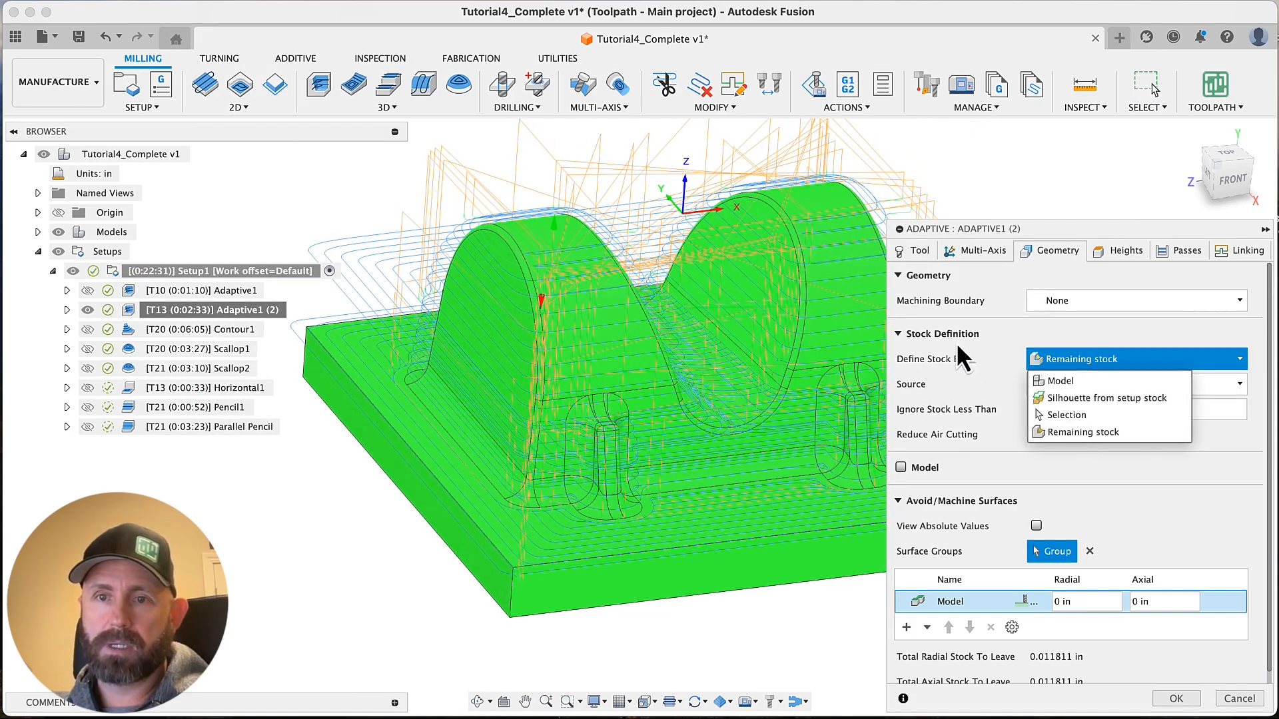
pyautogui.click(1068, 416)
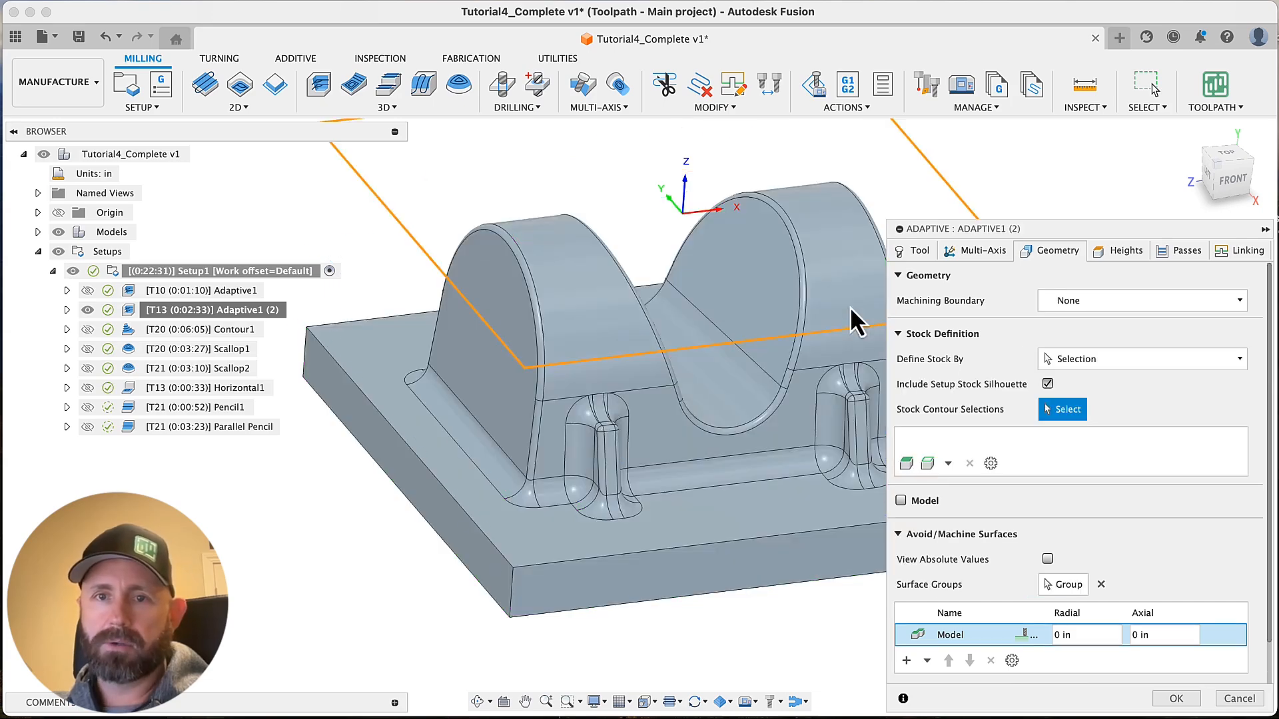
# Use the closed edge chain around the valley as stock contour, exclude the setup stock silhouette, and regenerate the duplicated adaptive toolpath
pyautogui.click(793, 246)
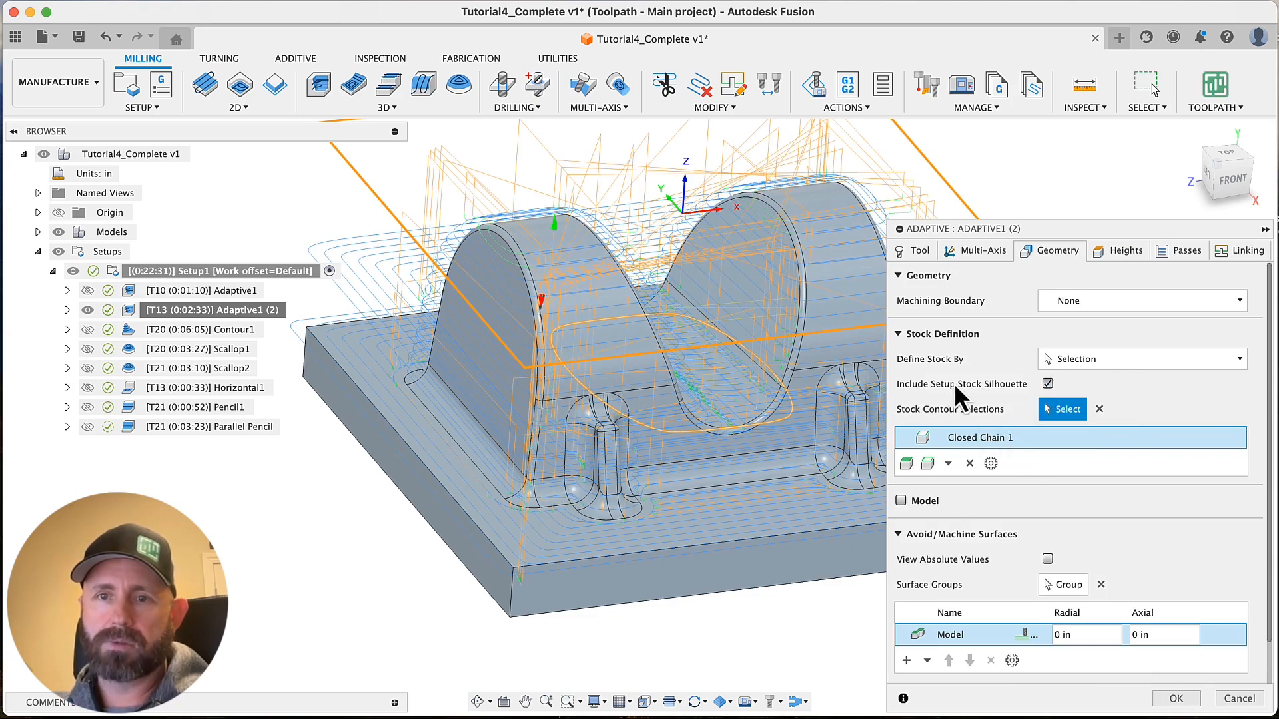
pyautogui.click(1048, 384)
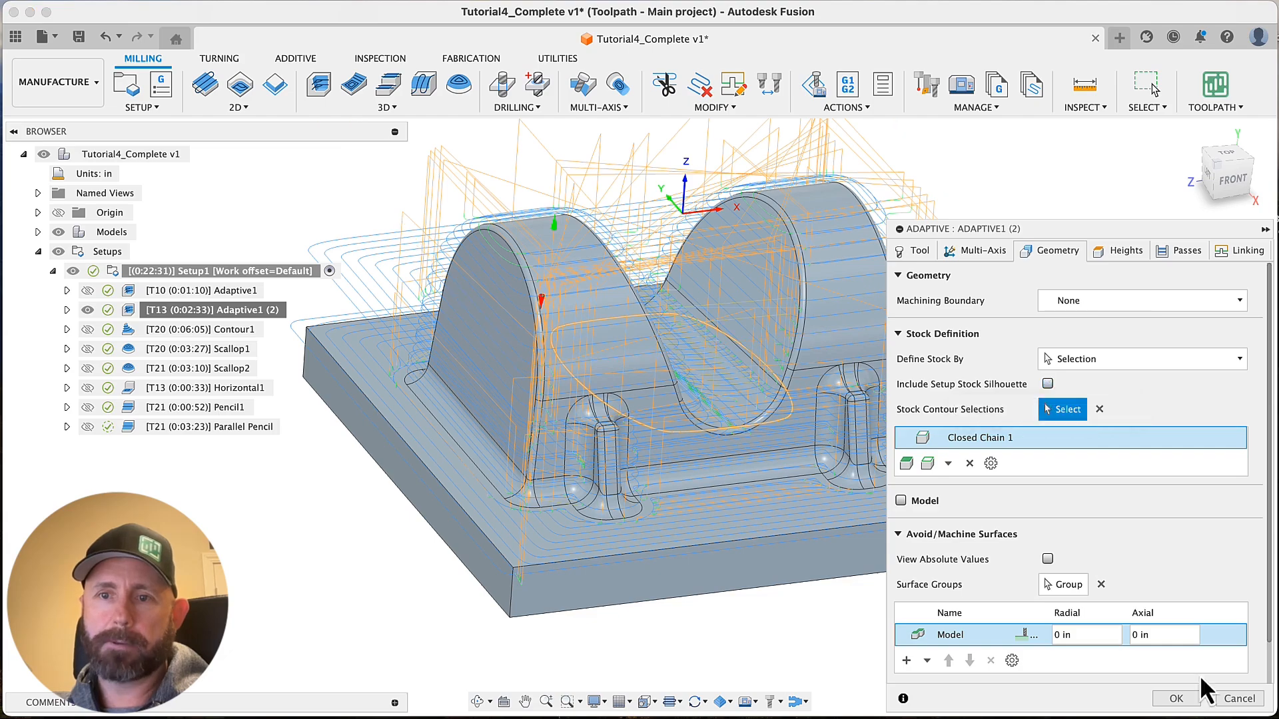
pyautogui.click(1176, 698)
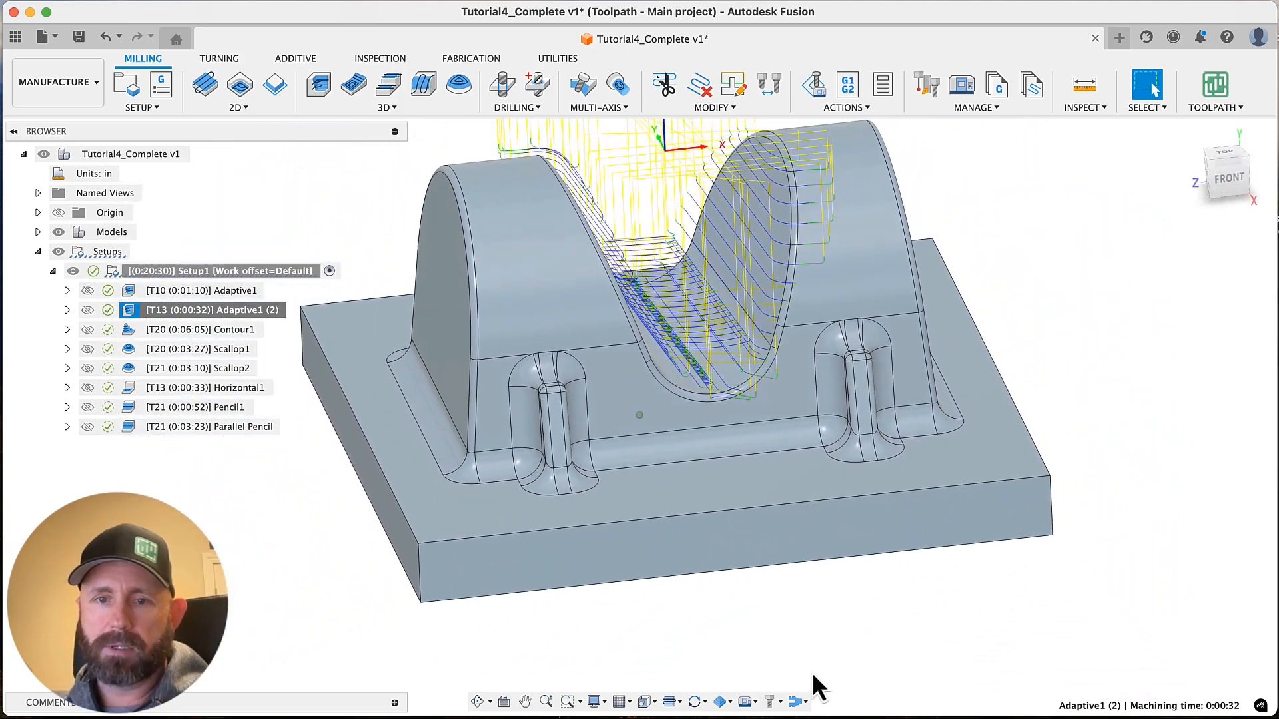
# Show the in-process stock and compare what remains after Adaptive1 and after Adaptive1 (2)
pyautogui.click(731, 703)
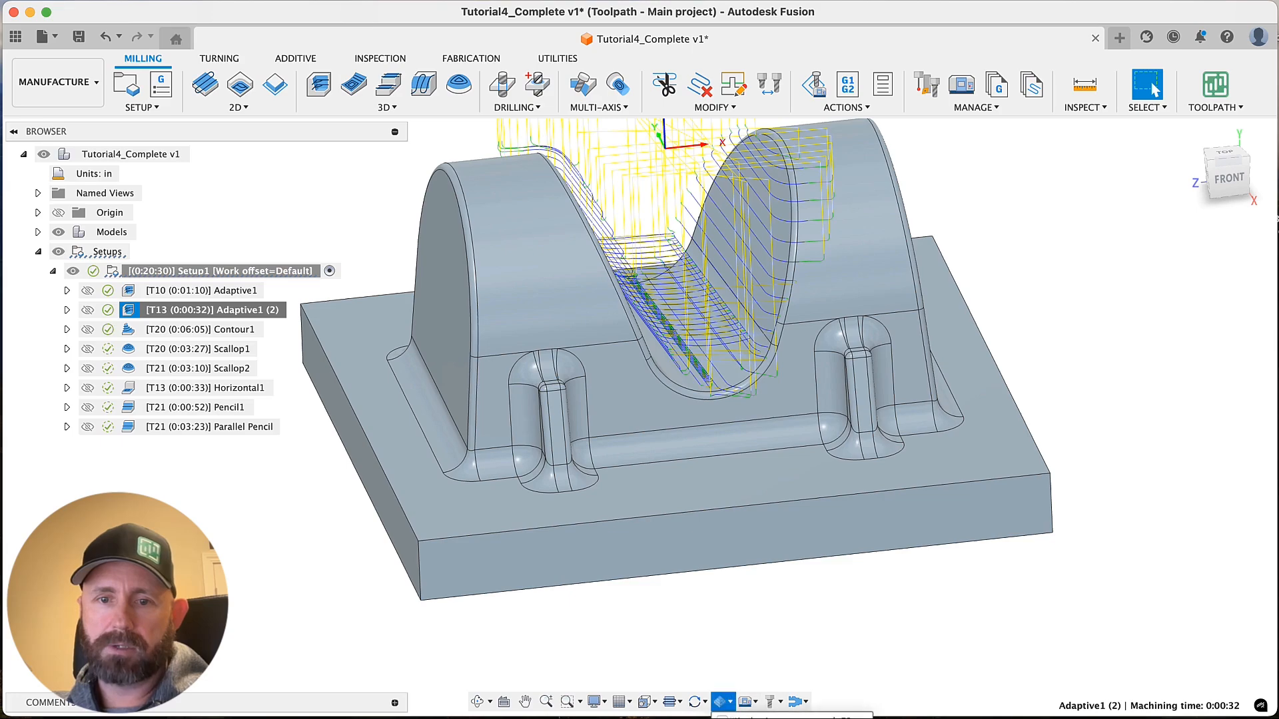
pyautogui.click(765, 718)
pyautogui.click(731, 711)
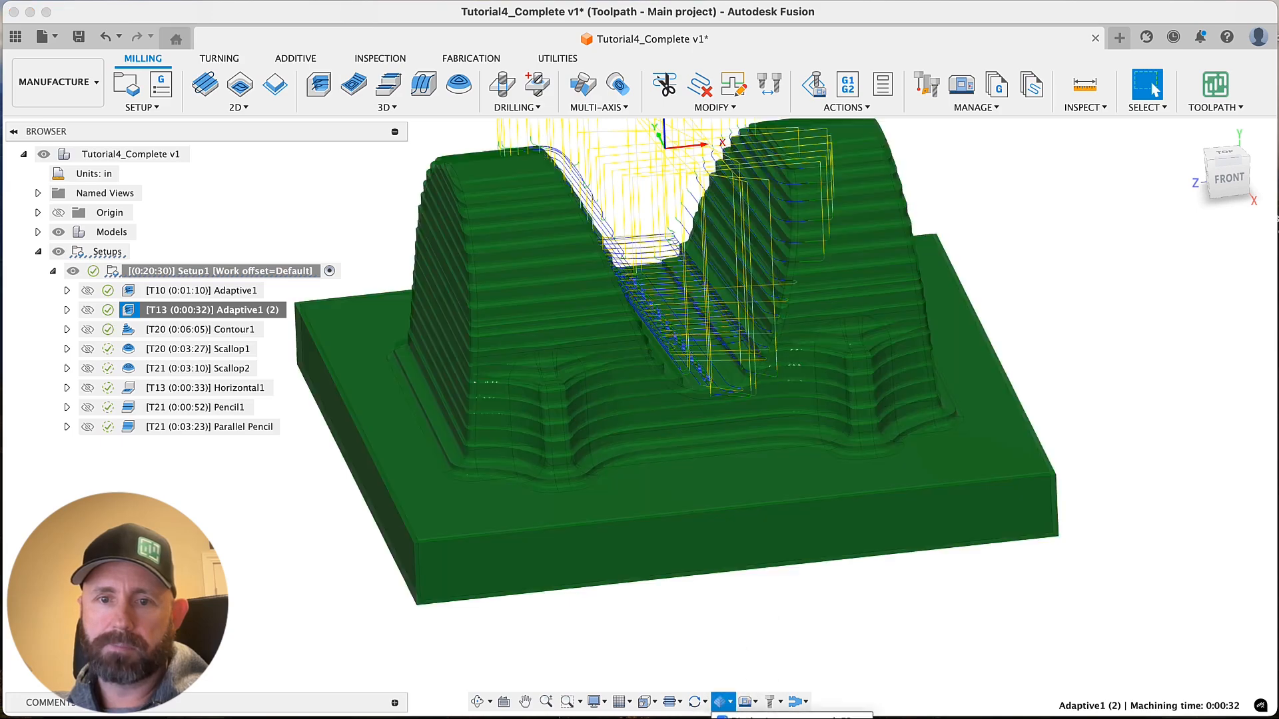
pyautogui.click(228, 292)
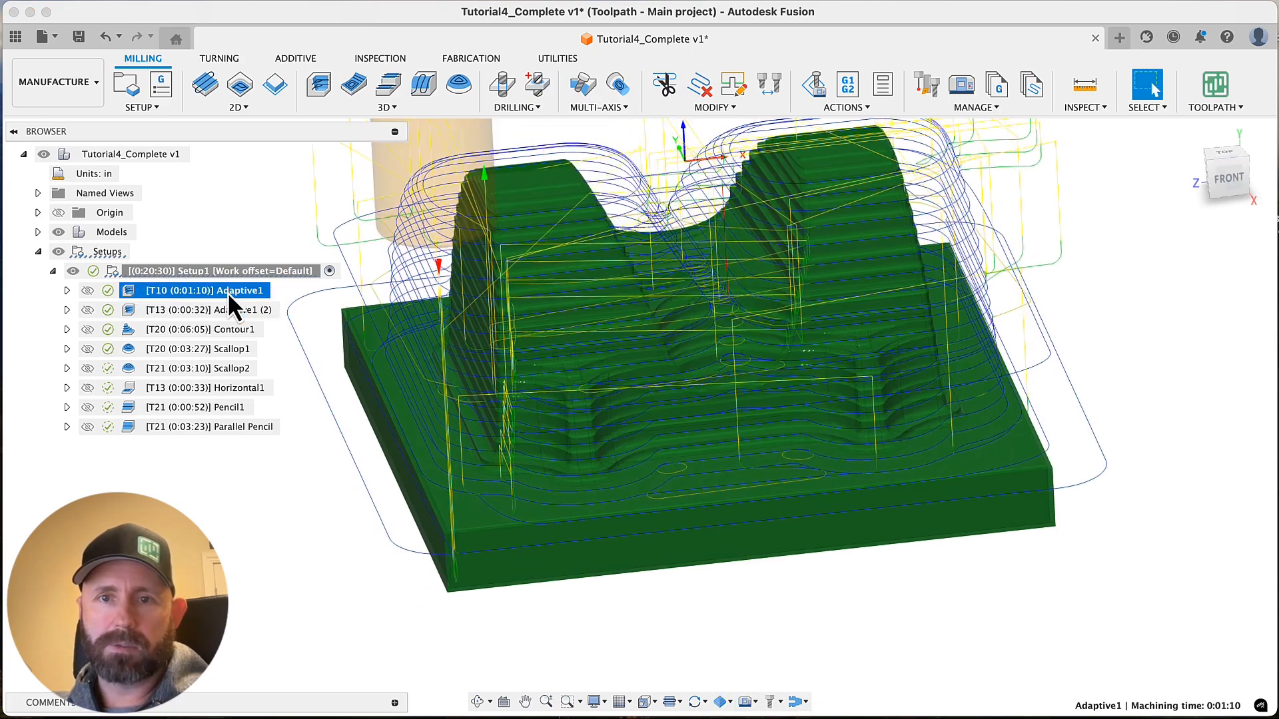
pyautogui.click(234, 310)
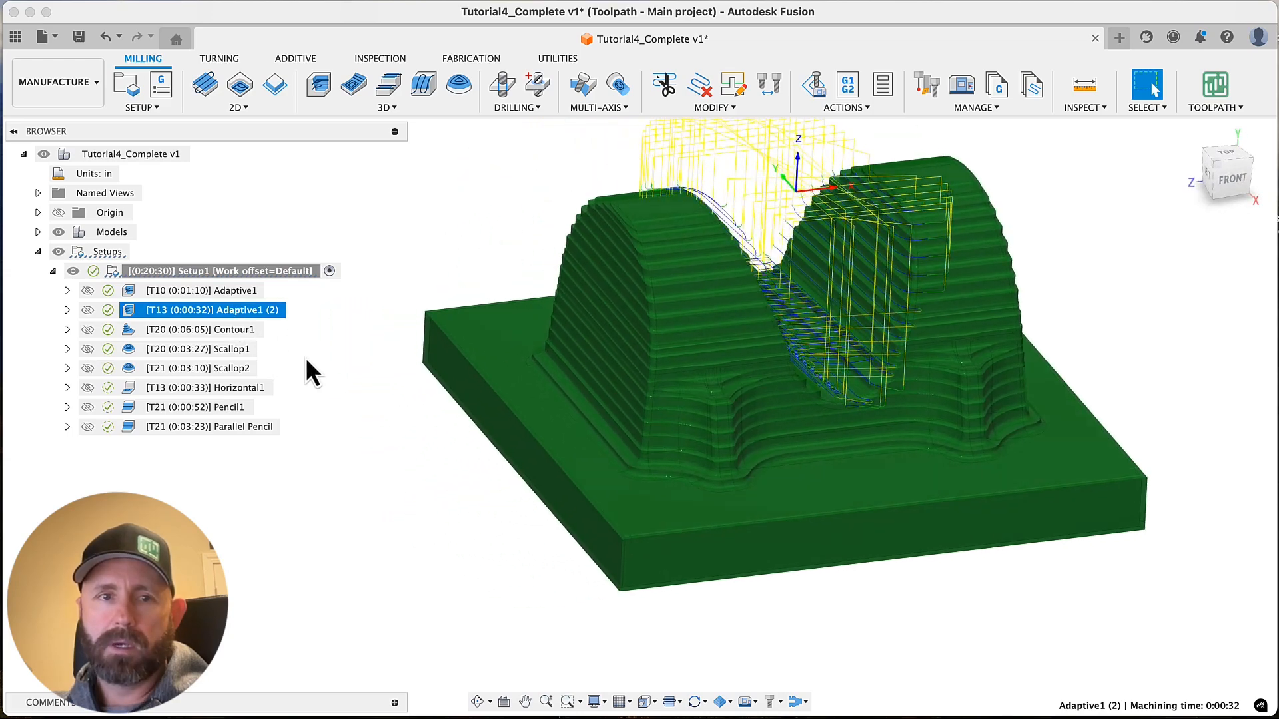
# Define the stock of Adaptive1 (2) as remaining stock from previous operation(s) and regenerate its toolpath
pyautogui.scroll(5, 720, 432)
pyautogui.scroll(2, 718, 430)
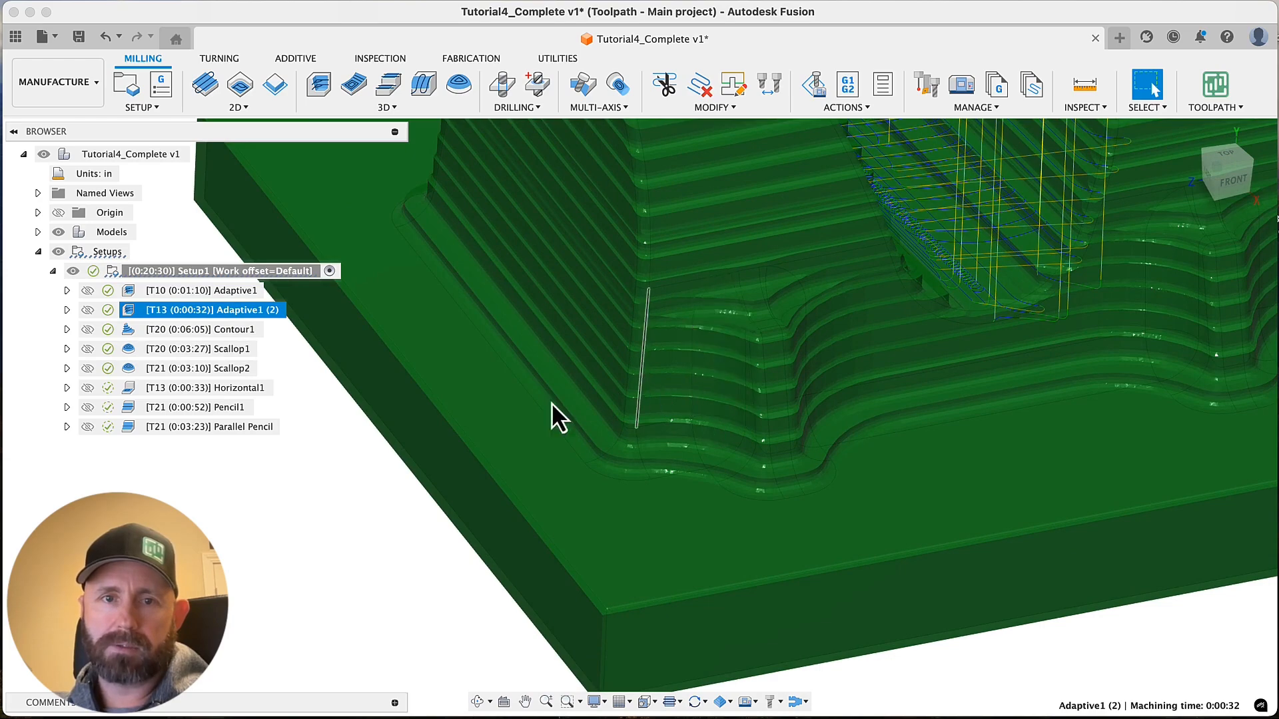
pyautogui.click(317, 516)
pyautogui.scroll(-5, 490, 389)
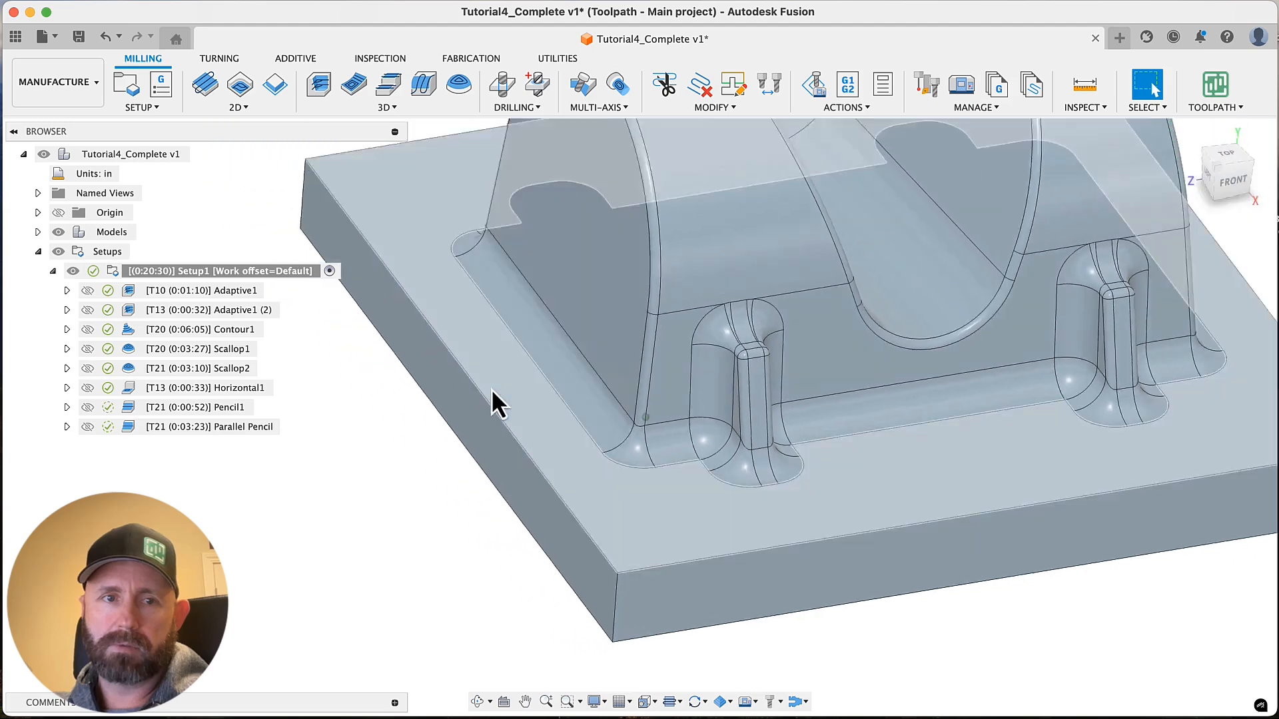
pyautogui.rightClick(226, 313)
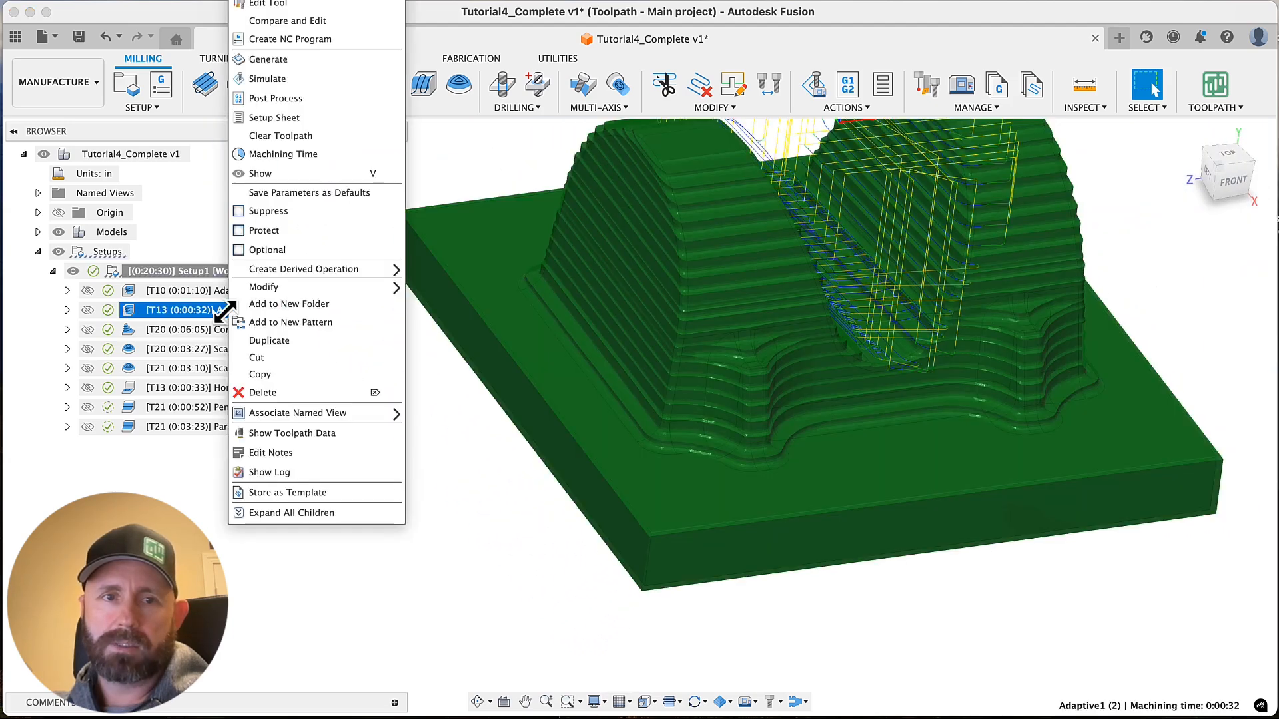
pyautogui.click(279, 3)
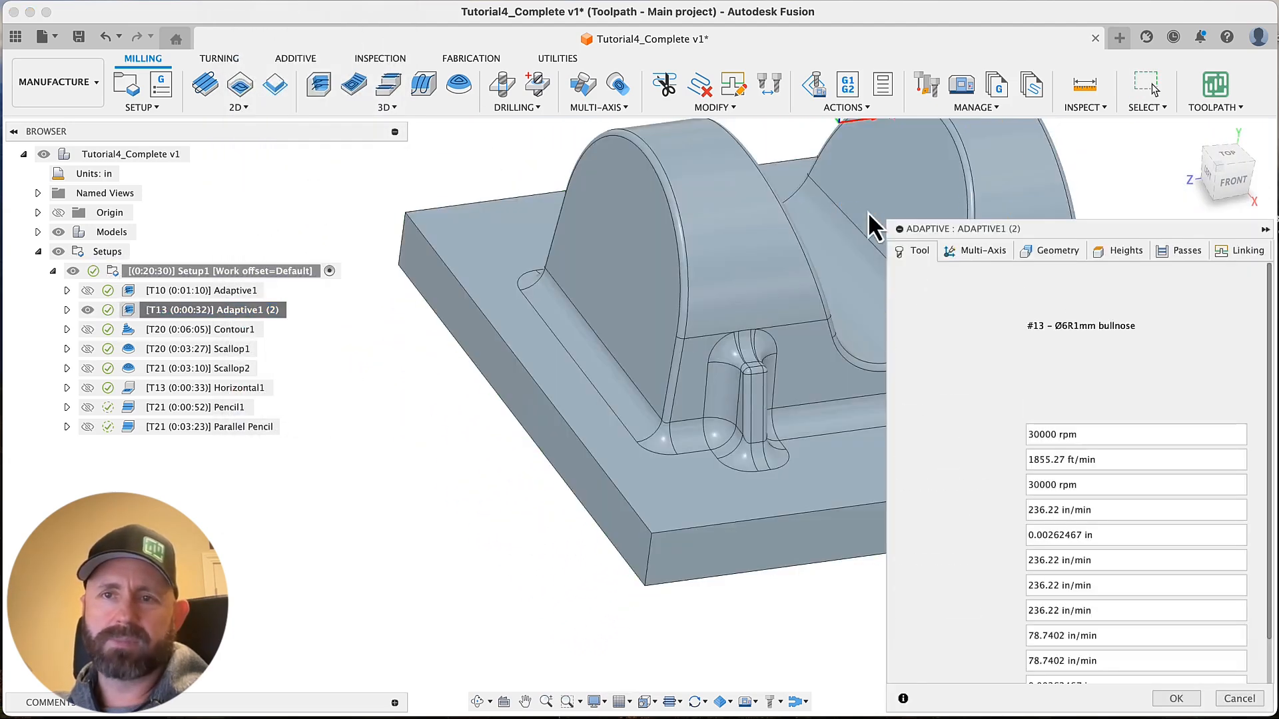
pyautogui.click(1061, 249)
pyautogui.moveTo(643, 334); pyautogui.dragTo(594, 334, button='middle')
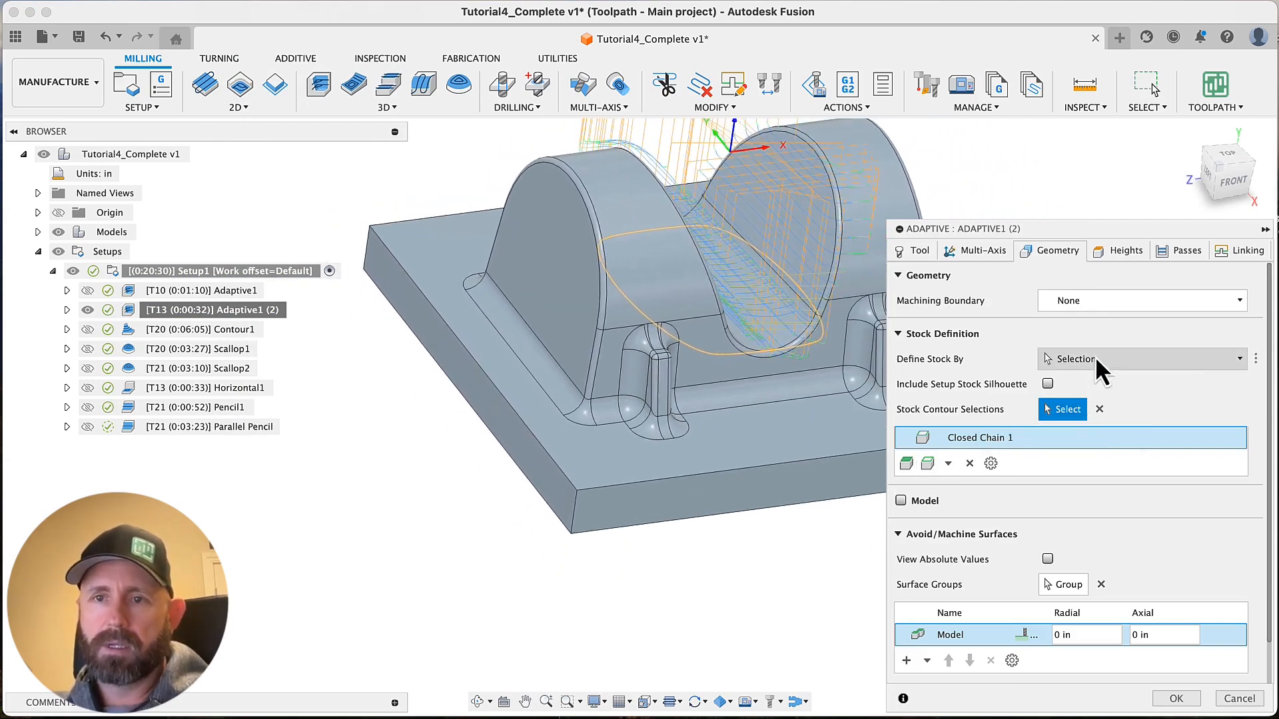
pyautogui.click(1095, 358)
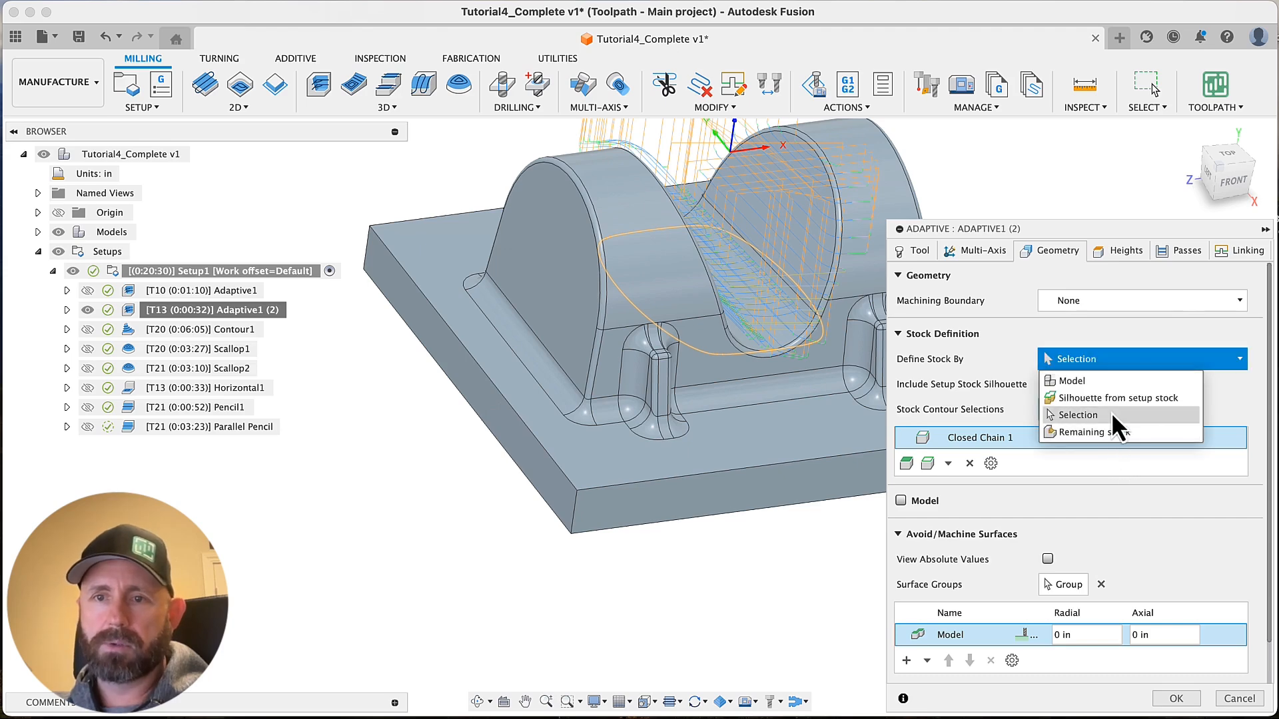
pyautogui.click(1104, 433)
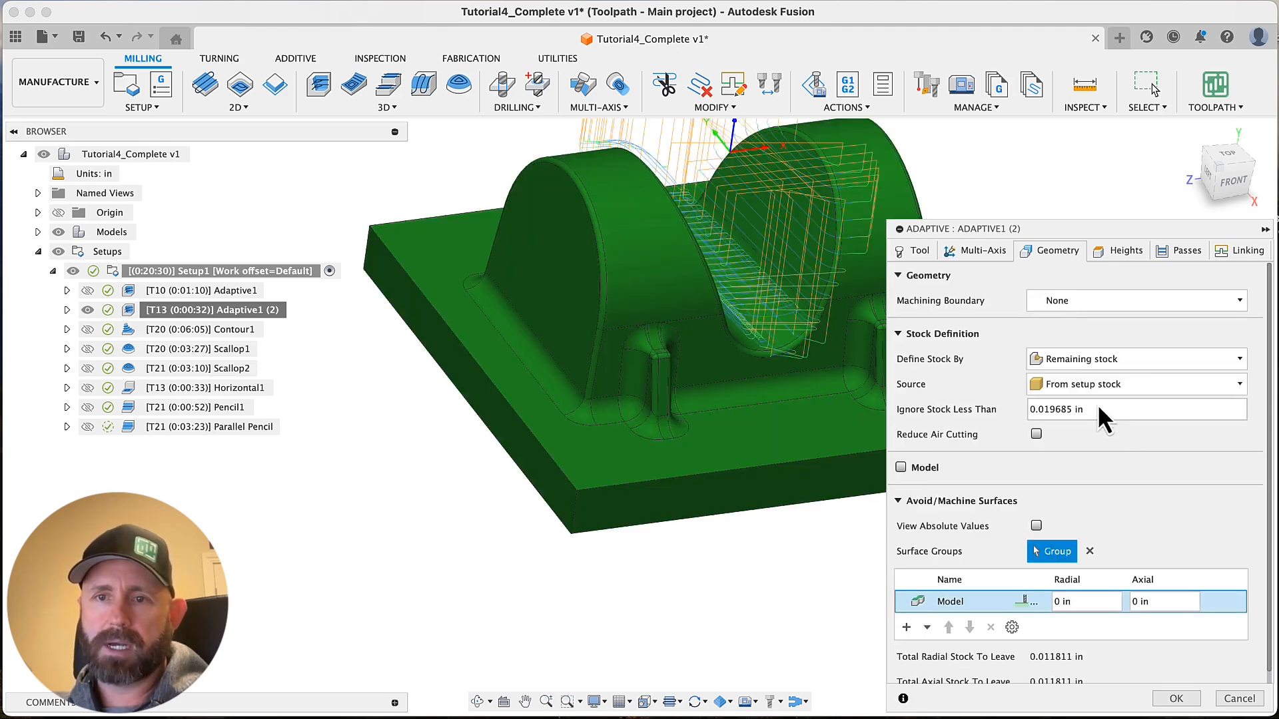
pyautogui.click(1091, 386)
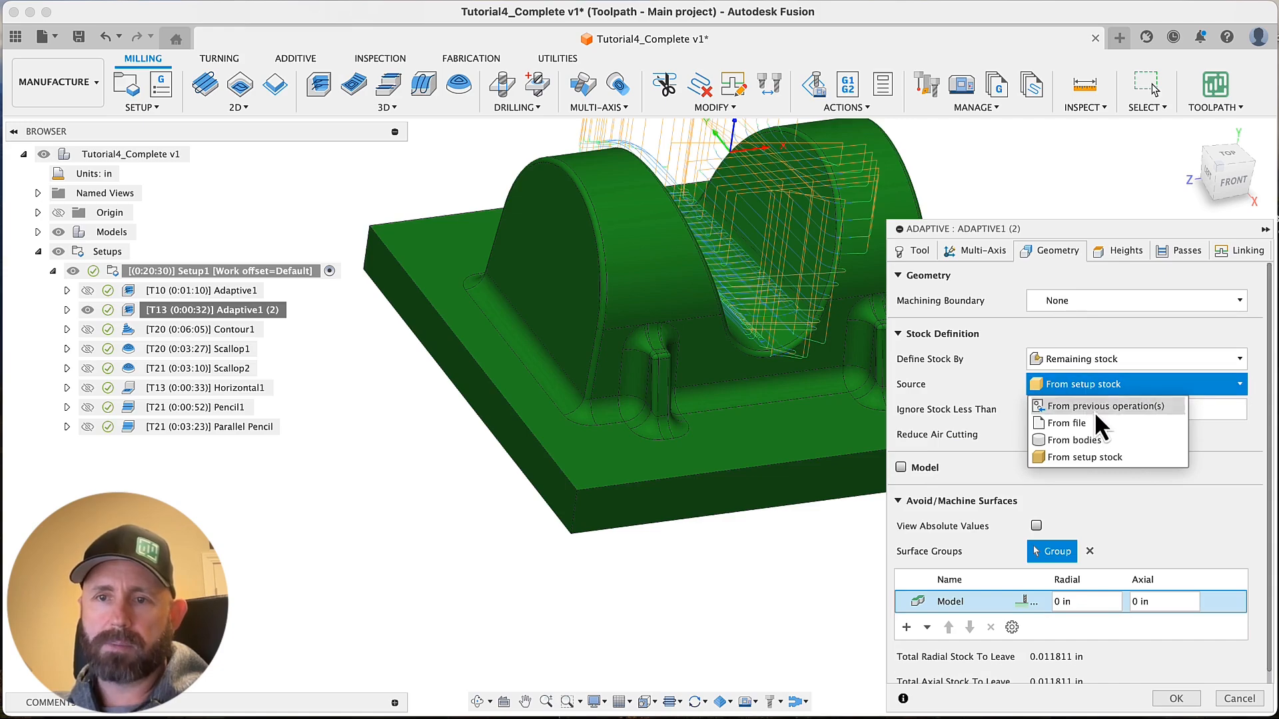
pyautogui.click(1096, 410)
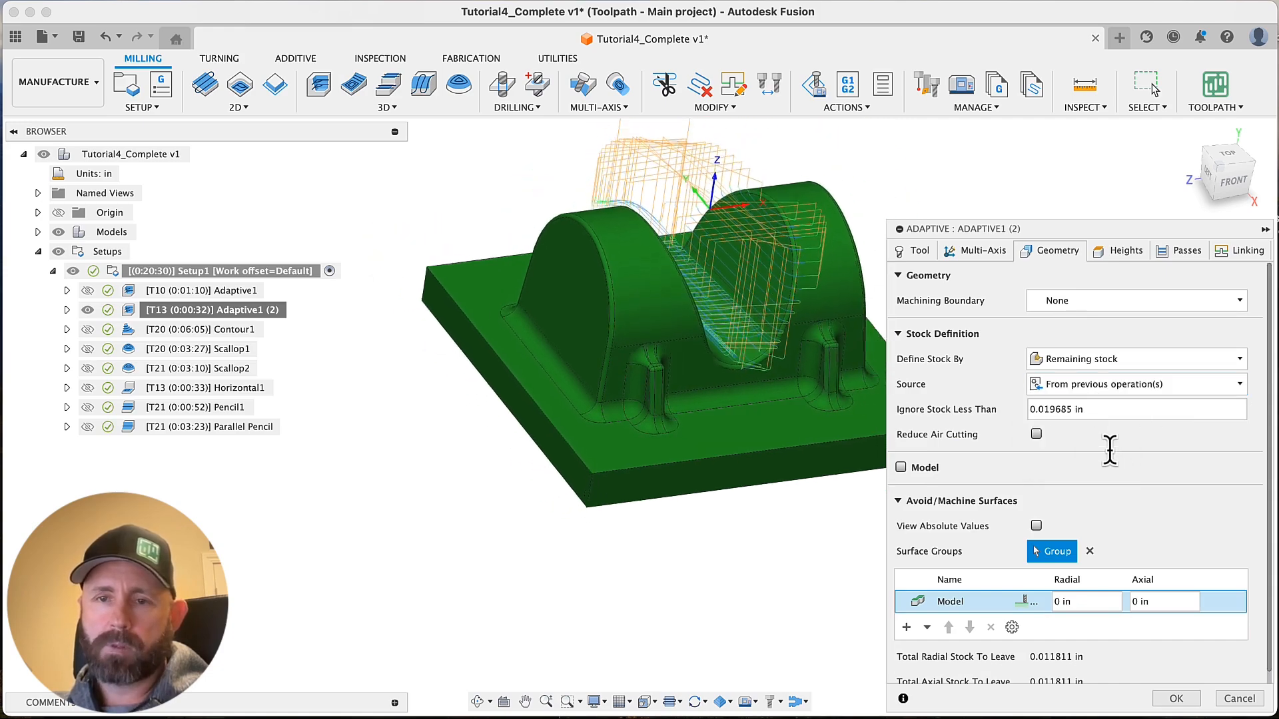
pyautogui.click(1165, 698)
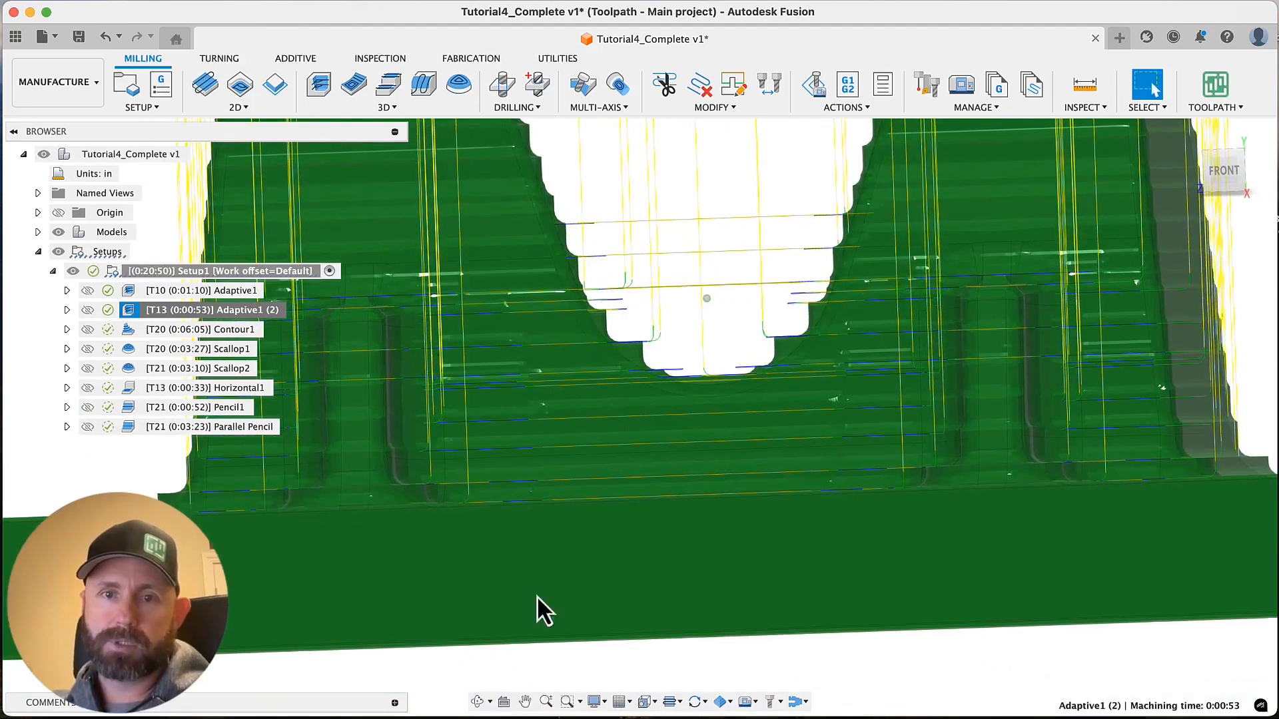
# Create a 3D Steep and Shallow operation with the #21 6 mm ball end mill, and place it directly after Adaptive1 (2)
pyautogui.keyDown('shift'); pyautogui.moveTo(693, 286); pyautogui.dragTo(673, 391, button='middle'); pyautogui.keyUp('shift')
pyautogui.scroll(-10, 673, 390)
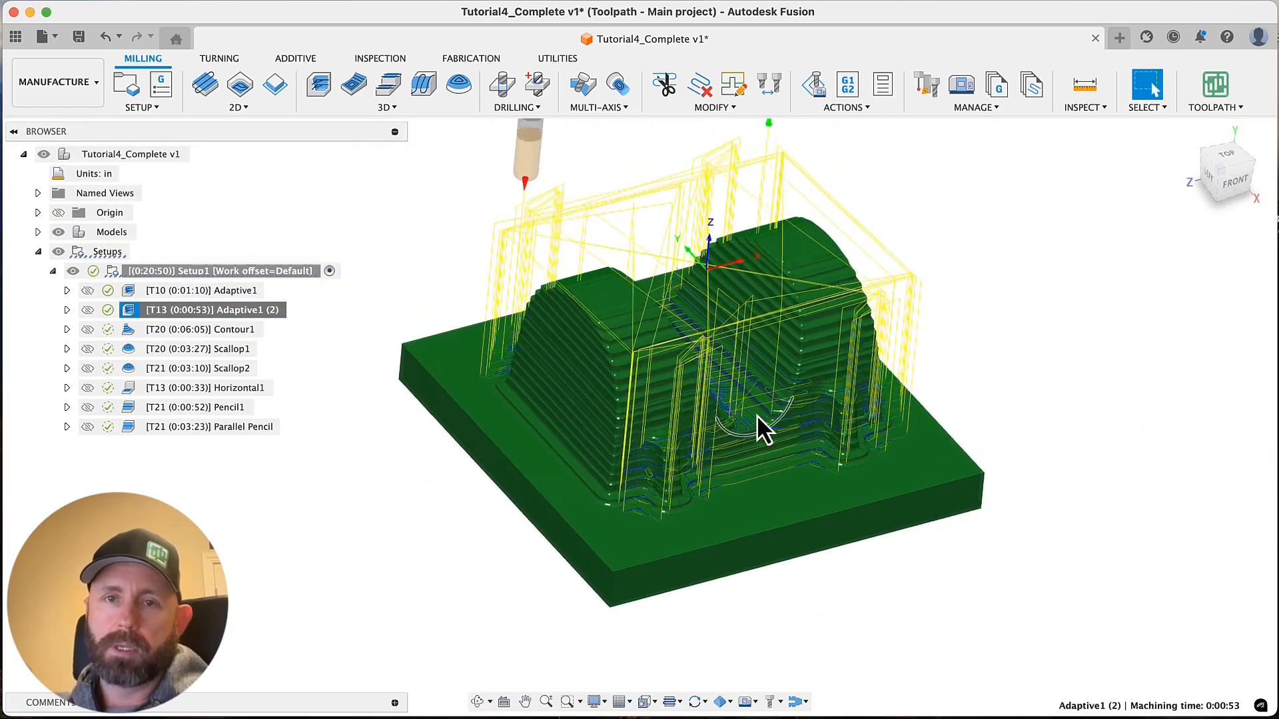
pyautogui.keyDown('shift'); pyautogui.moveTo(757, 415); pyautogui.dragTo(578, 310, button='middle'); pyautogui.keyUp('shift')
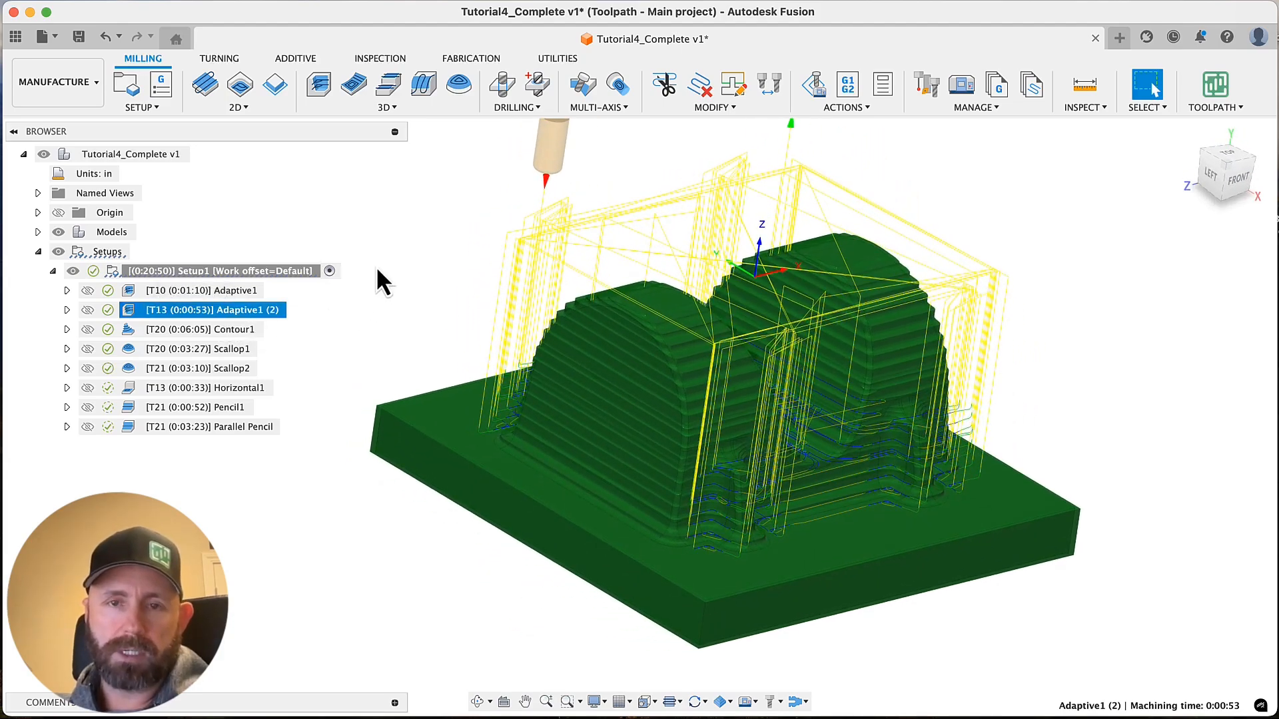
pyautogui.click(343, 349)
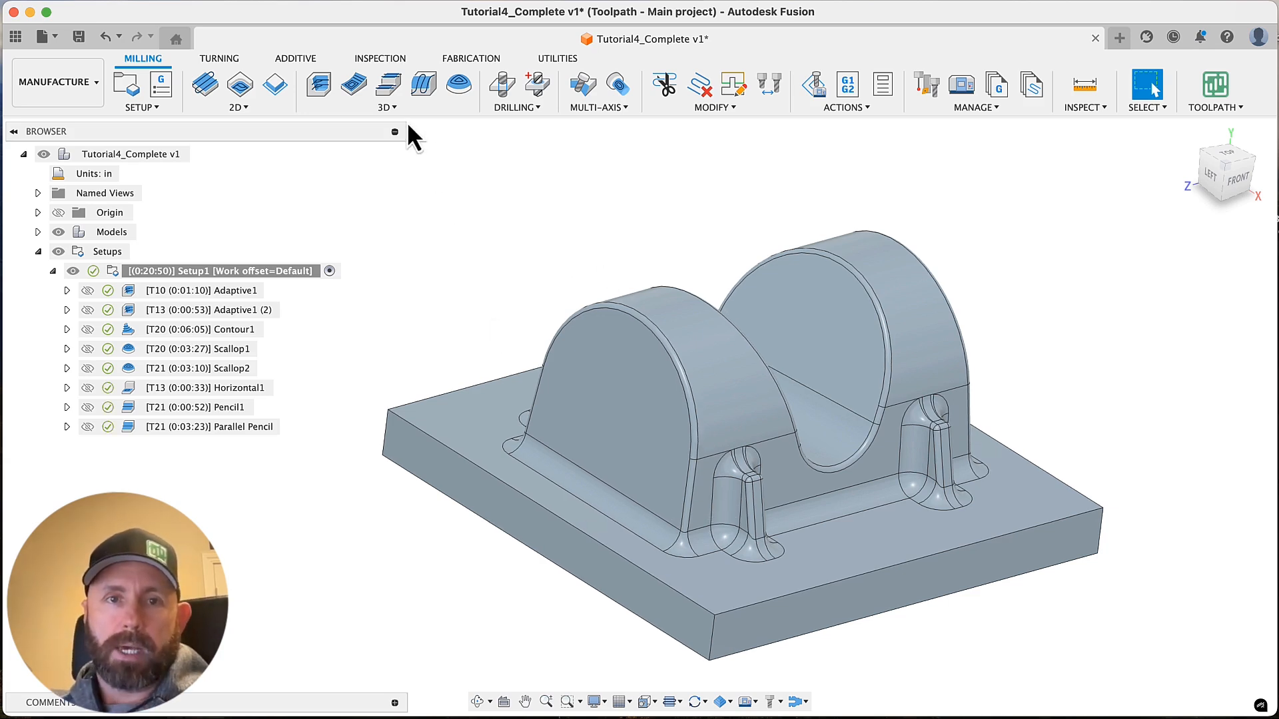
pyautogui.click(389, 109)
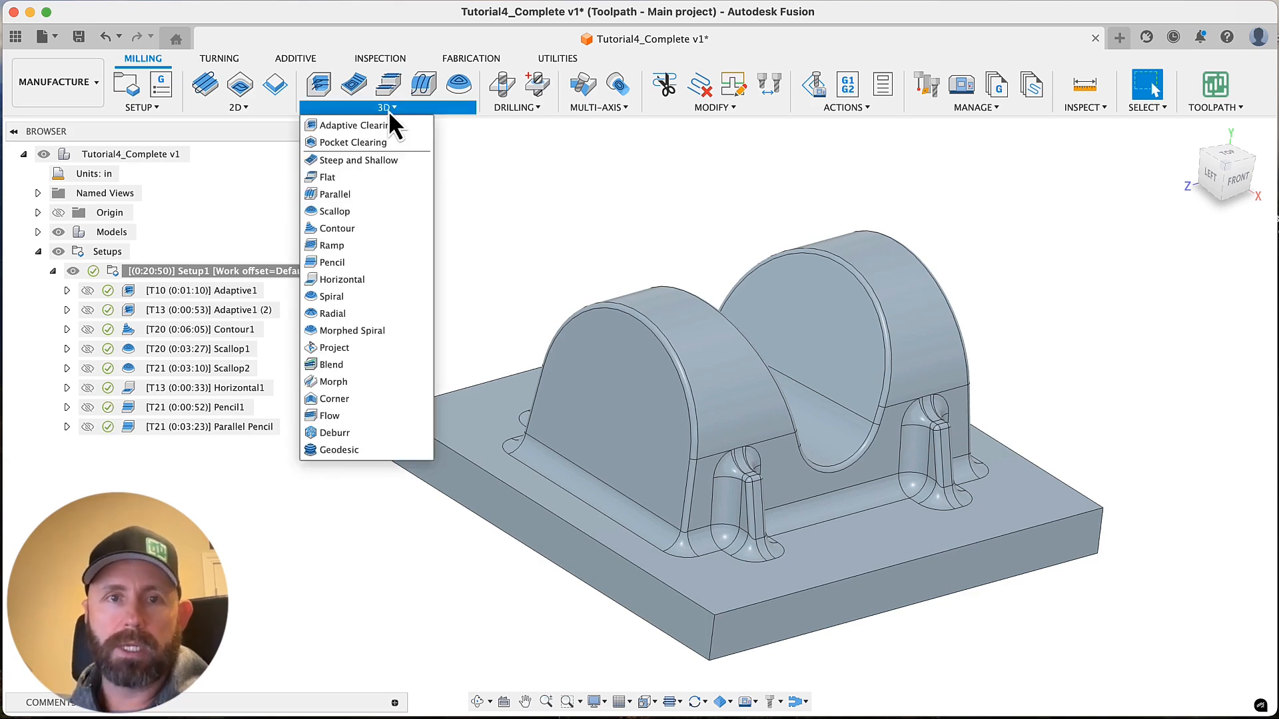
pyautogui.click(366, 164)
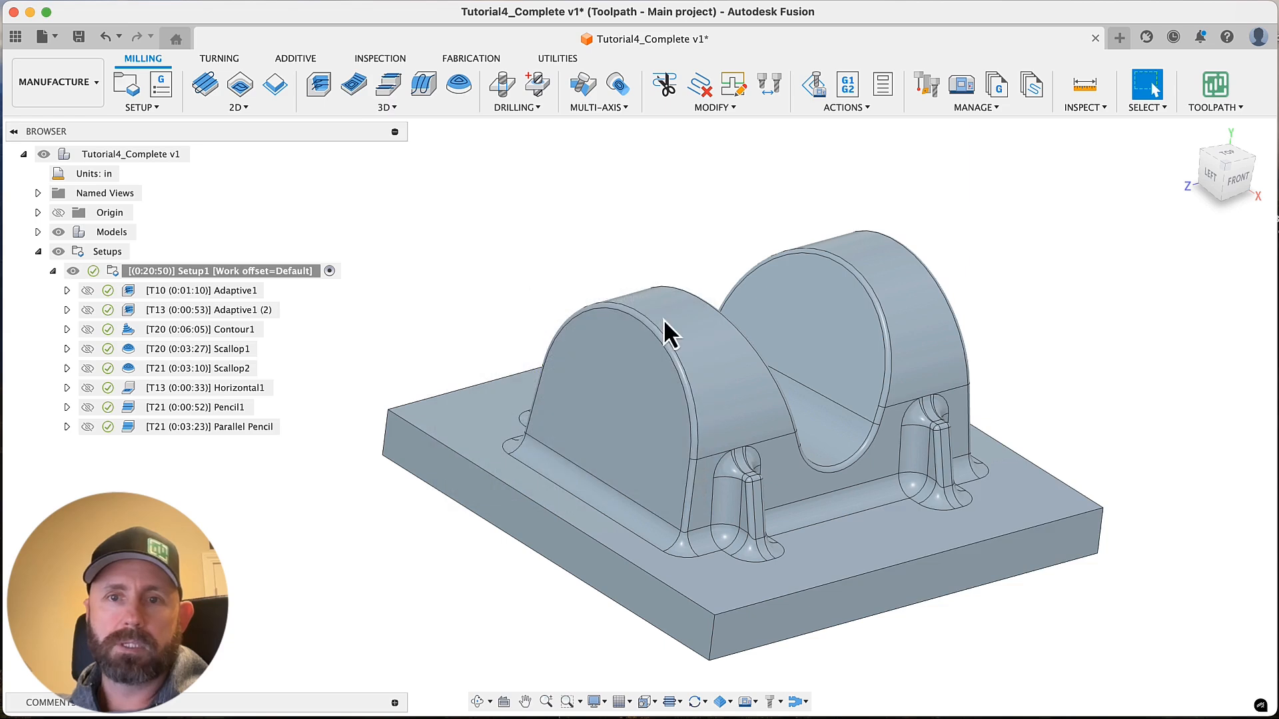
pyautogui.hscroll(4, 849, 264)
pyautogui.scroll(-2, 850, 270)
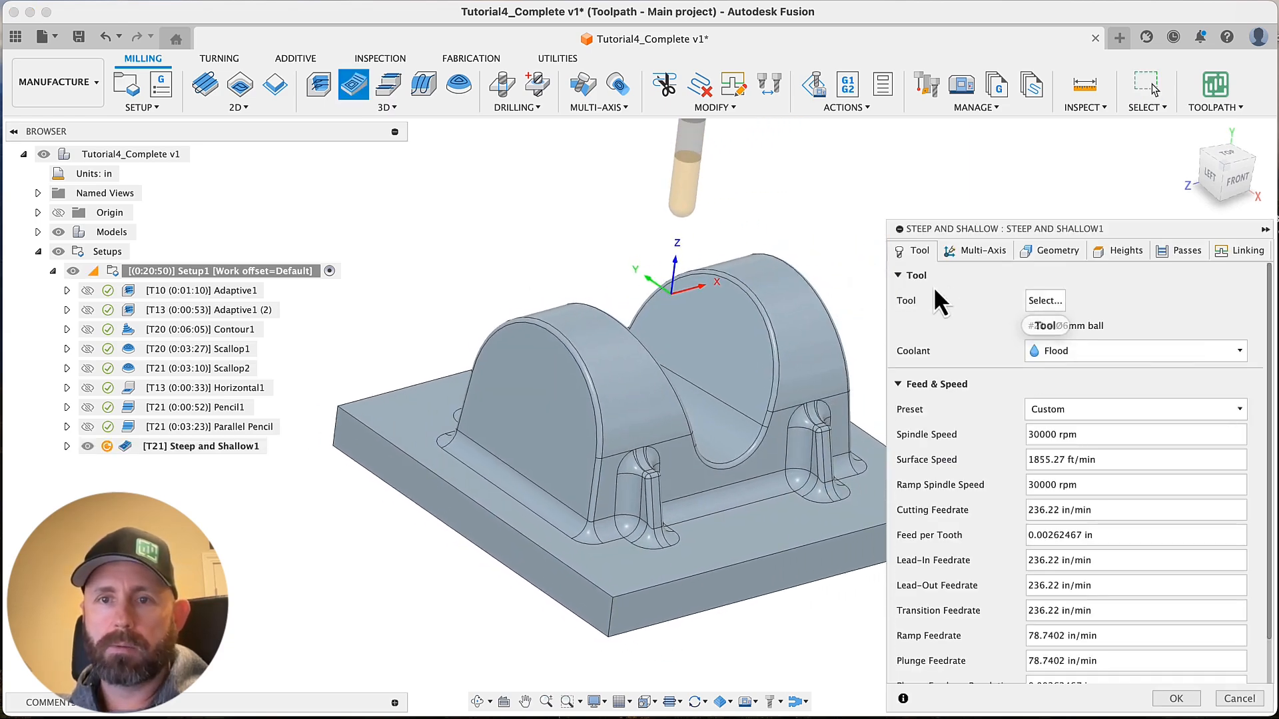
pyautogui.press('Return')
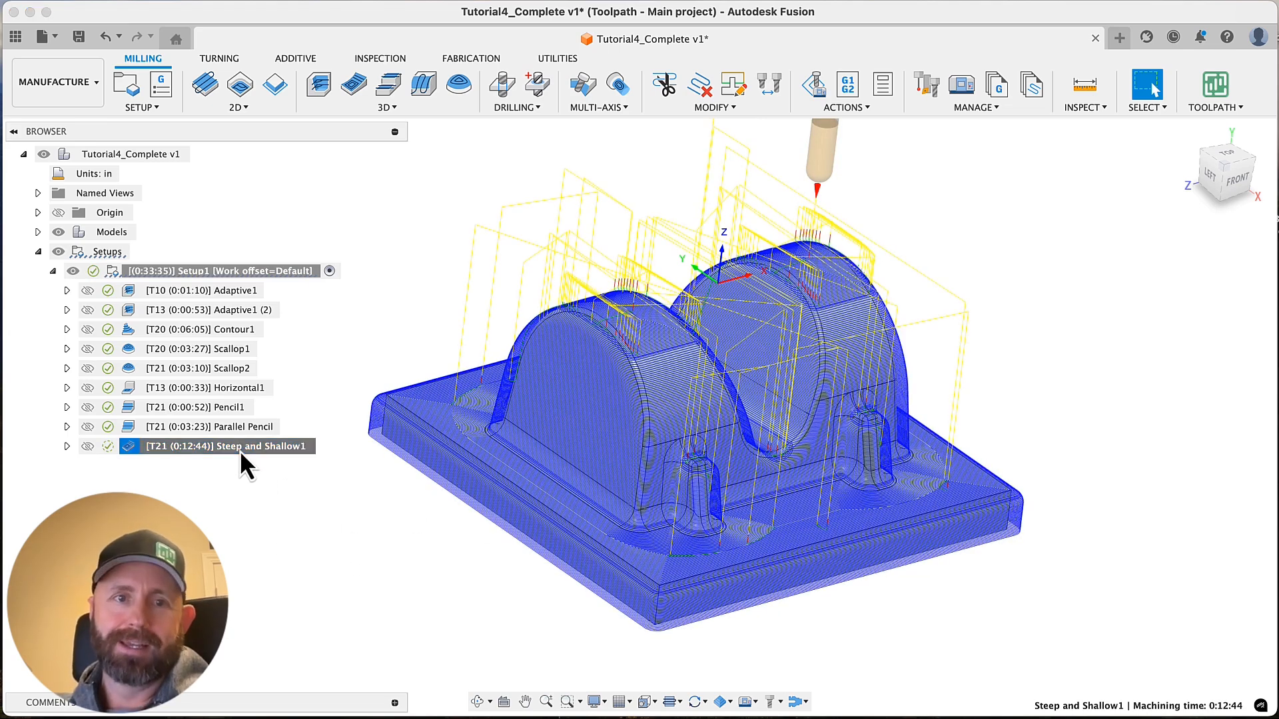
pyautogui.moveTo(240, 450); pyautogui.dragTo(249, 321)
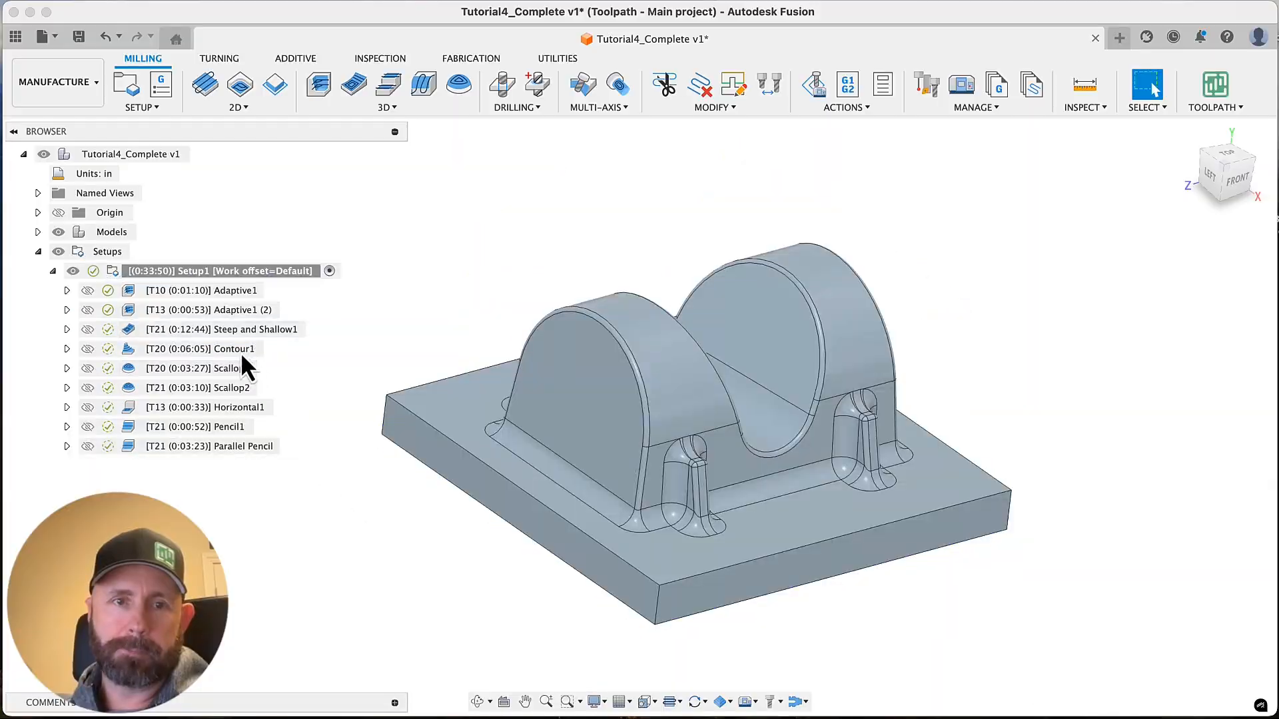
# Examine the Steep and Shallow1 toolpath on the arches, valley, ribs and base plate from several angles
pyautogui.click(227, 330)
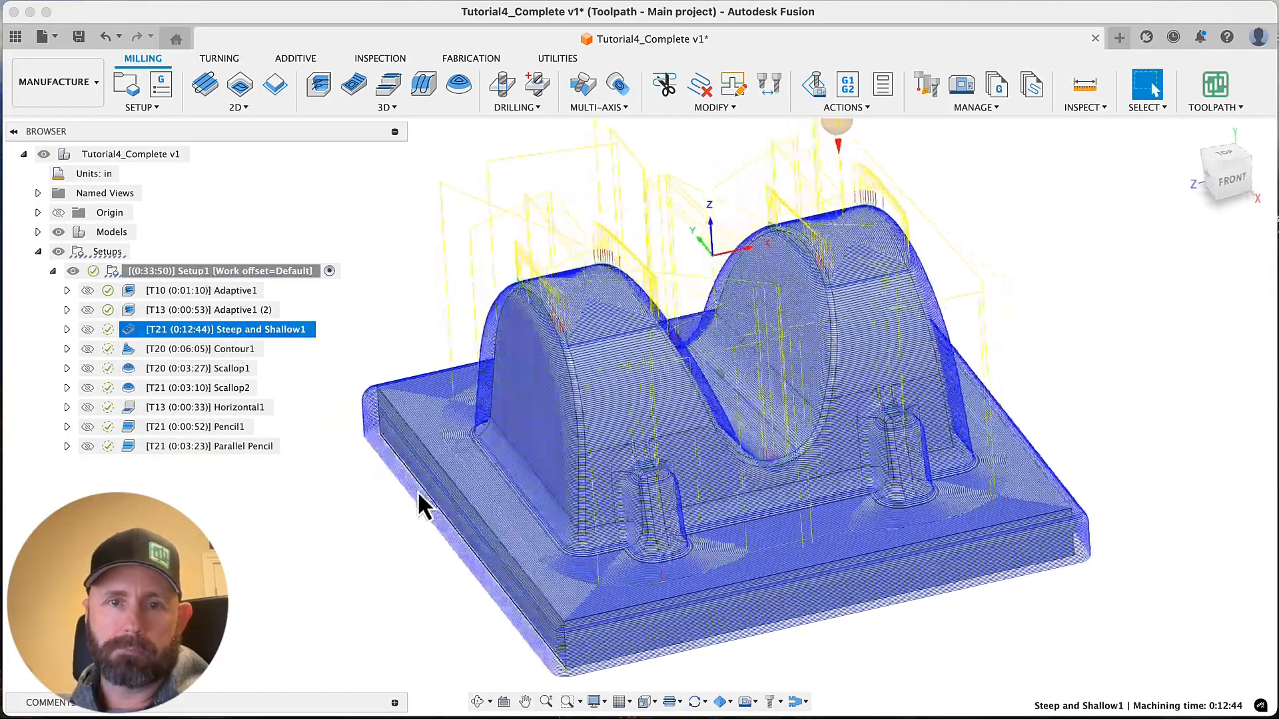
pyautogui.scroll(10, 418, 490)
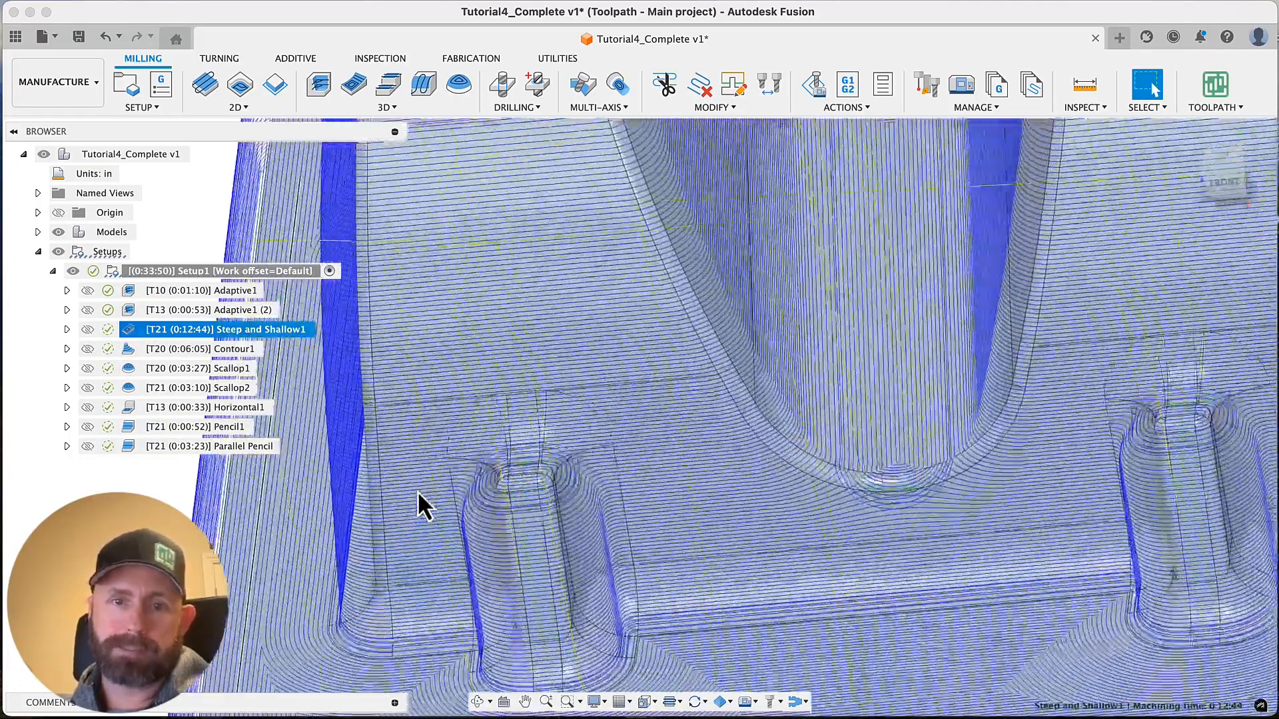
pyautogui.keyDown('shift'); pyautogui.hscroll(-10, 418, 490); pyautogui.keyUp('shift')
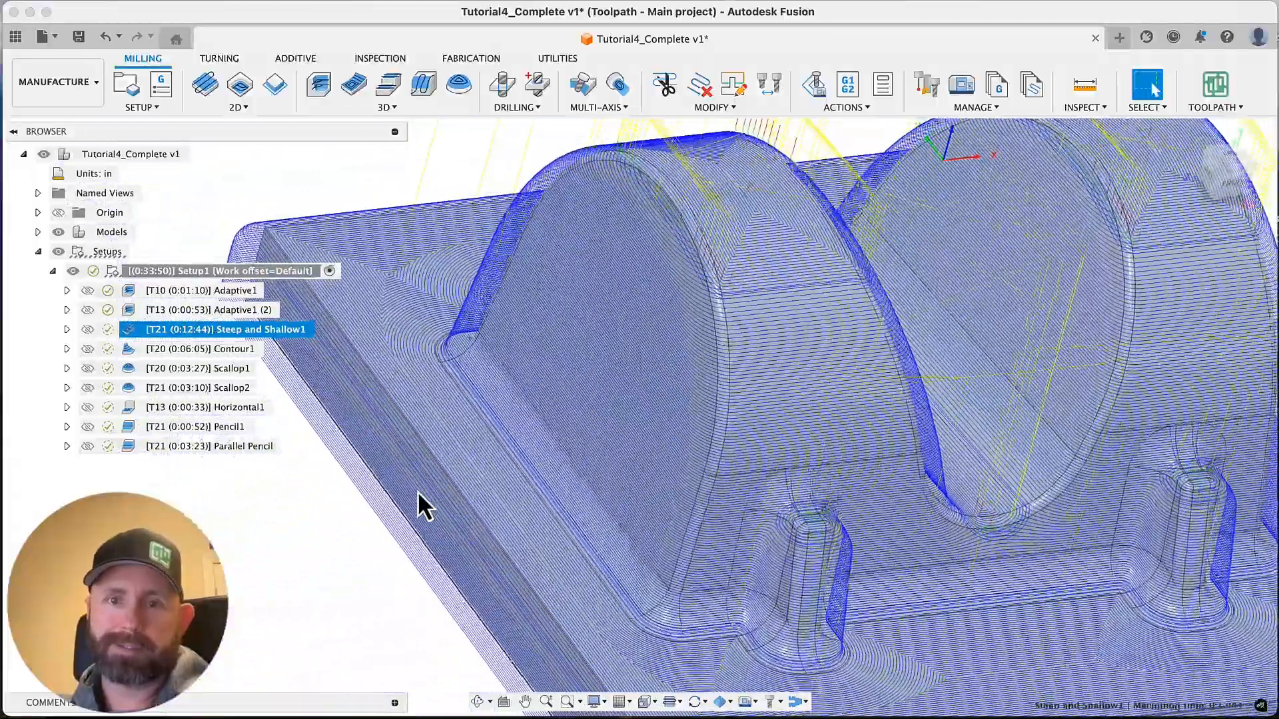
pyautogui.scroll(-10, 418, 491)
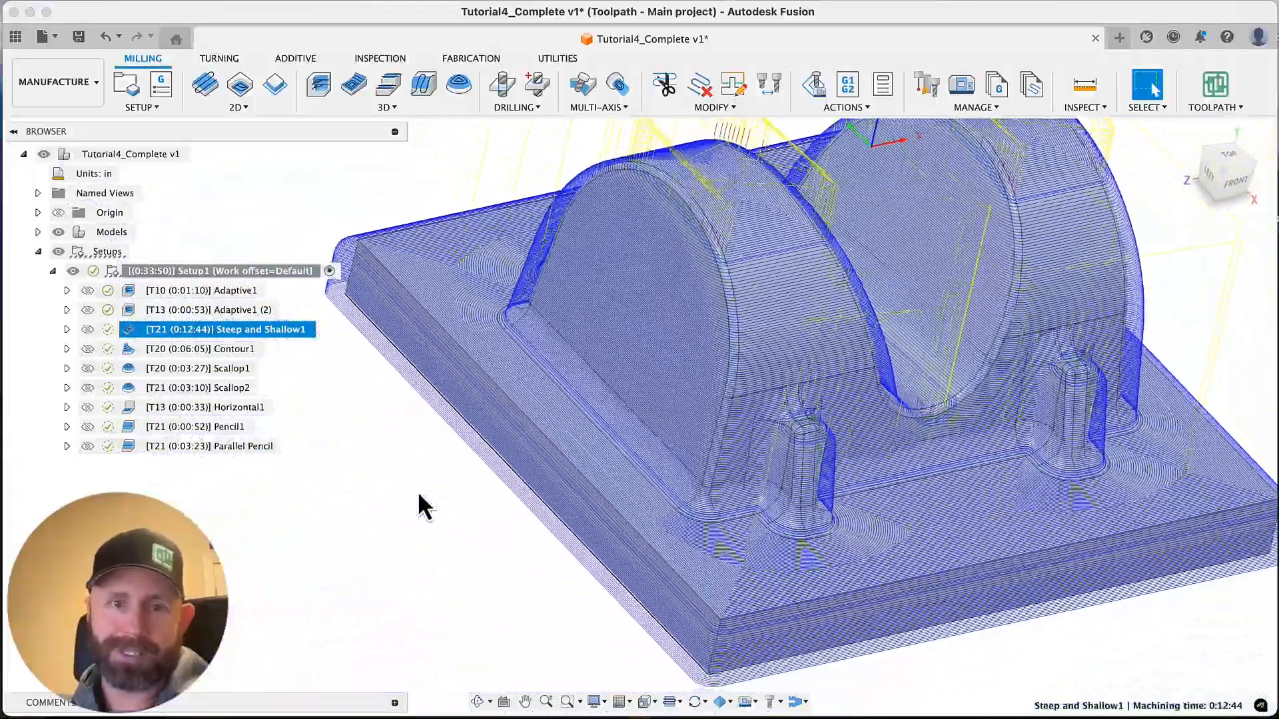
pyautogui.keyDown('shift'); pyautogui.moveTo(417, 490); pyautogui.dragTo(413, 320, button='middle'); pyautogui.keyUp('shift')
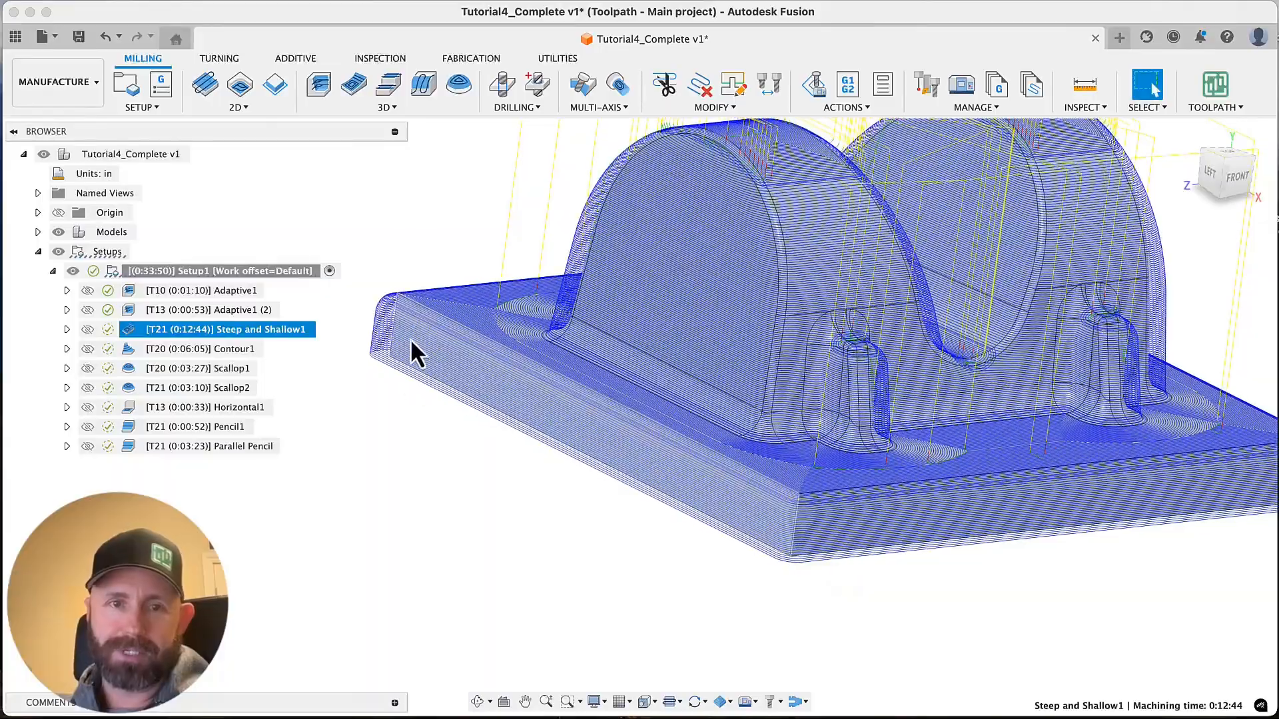
pyautogui.keyDown('shift'); pyautogui.scroll(5, 411, 338); pyautogui.keyUp('shift')
pyautogui.keyDown('shift'); pyautogui.scroll(5, 469, 317); pyautogui.keyUp('shift')
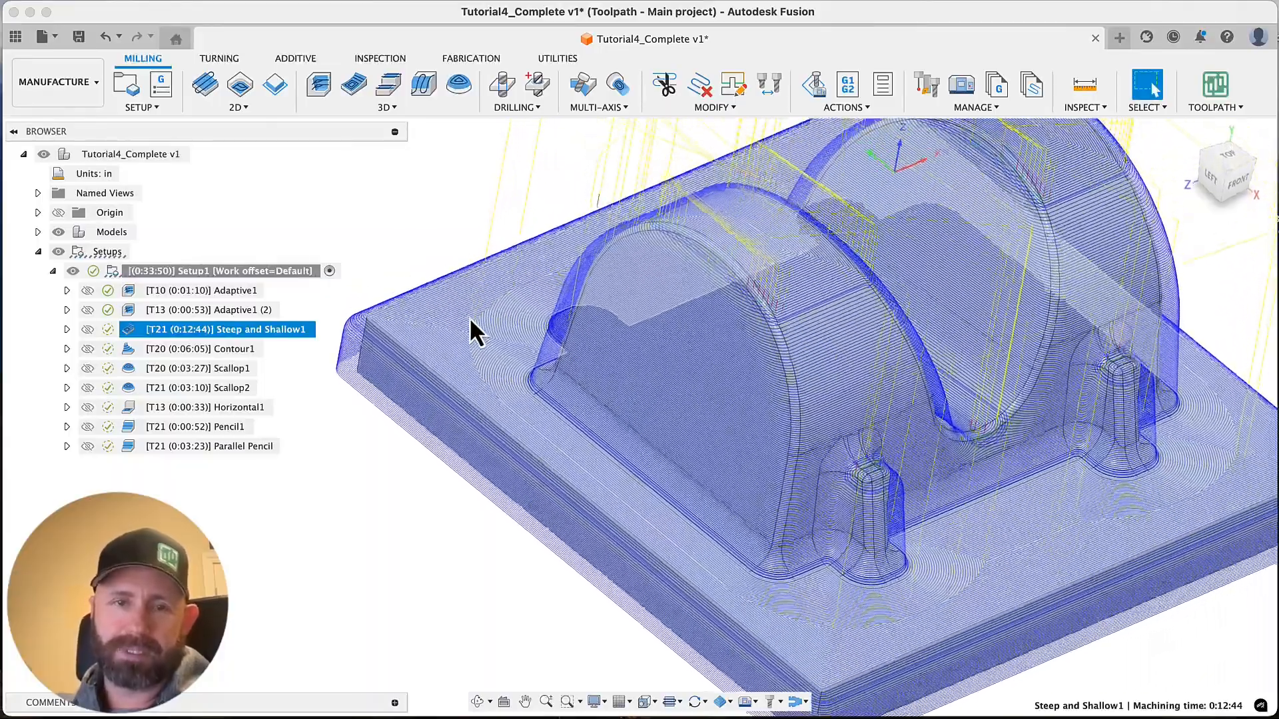
pyautogui.keyDown('shift'); pyautogui.moveTo(469, 317); pyautogui.dragTo(463, 316, button='middle'); pyautogui.keyUp('shift')
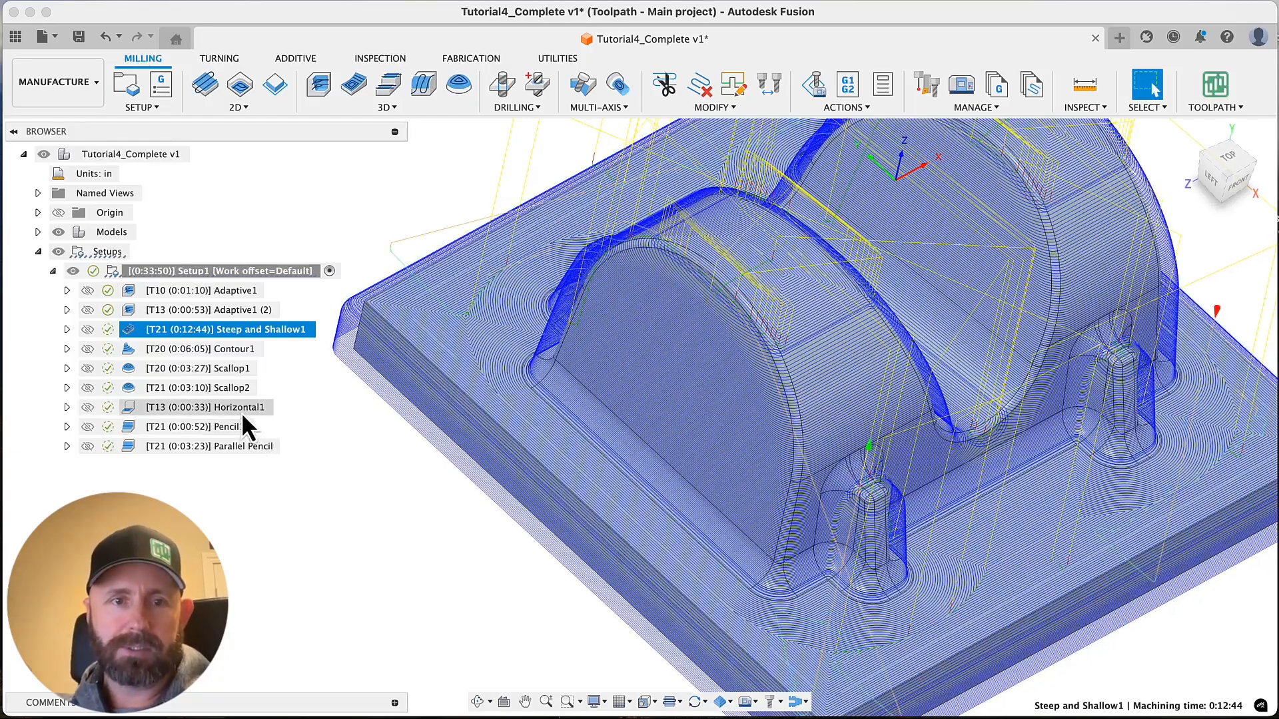
# Move the Horizontal1 operation ahead of Steep and Shallow1, directly after Adaptive1 (2)
pyautogui.click(241, 409)
pyautogui.keyDown('shift'); pyautogui.moveTo(337, 450); pyautogui.dragTo(396, 462, button='middle'); pyautogui.keyUp('shift')
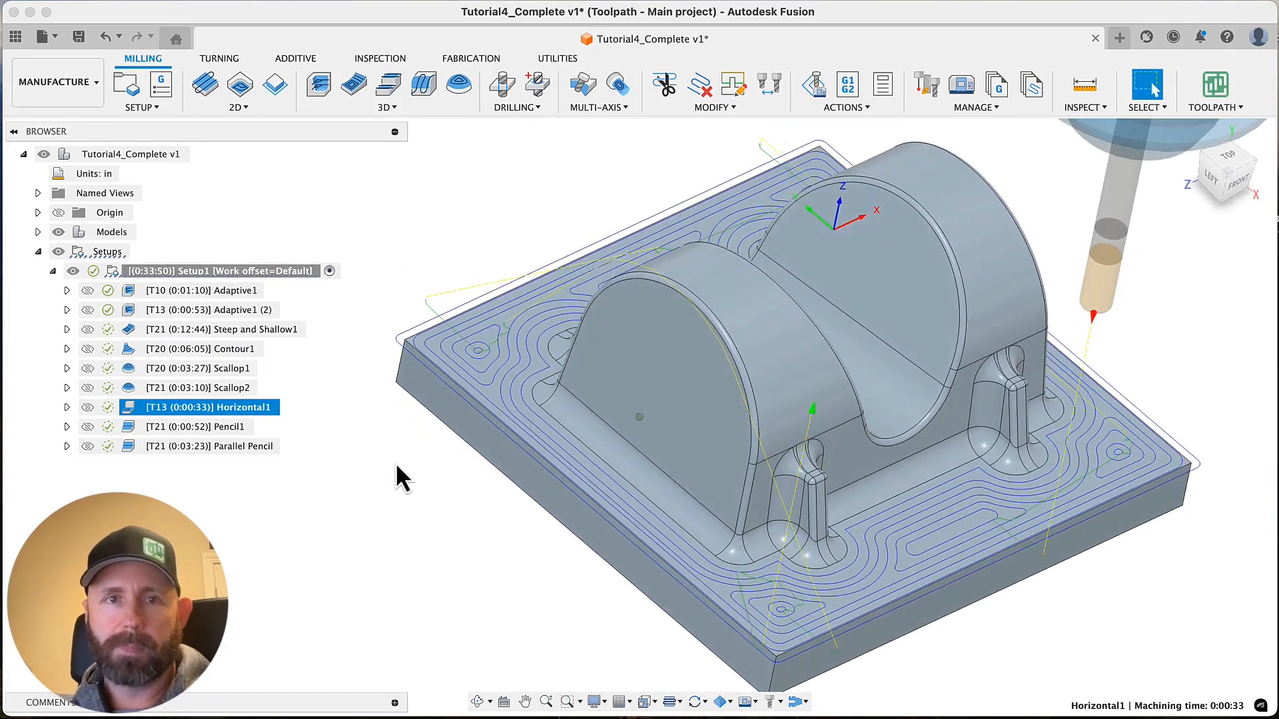
pyautogui.click(401, 109)
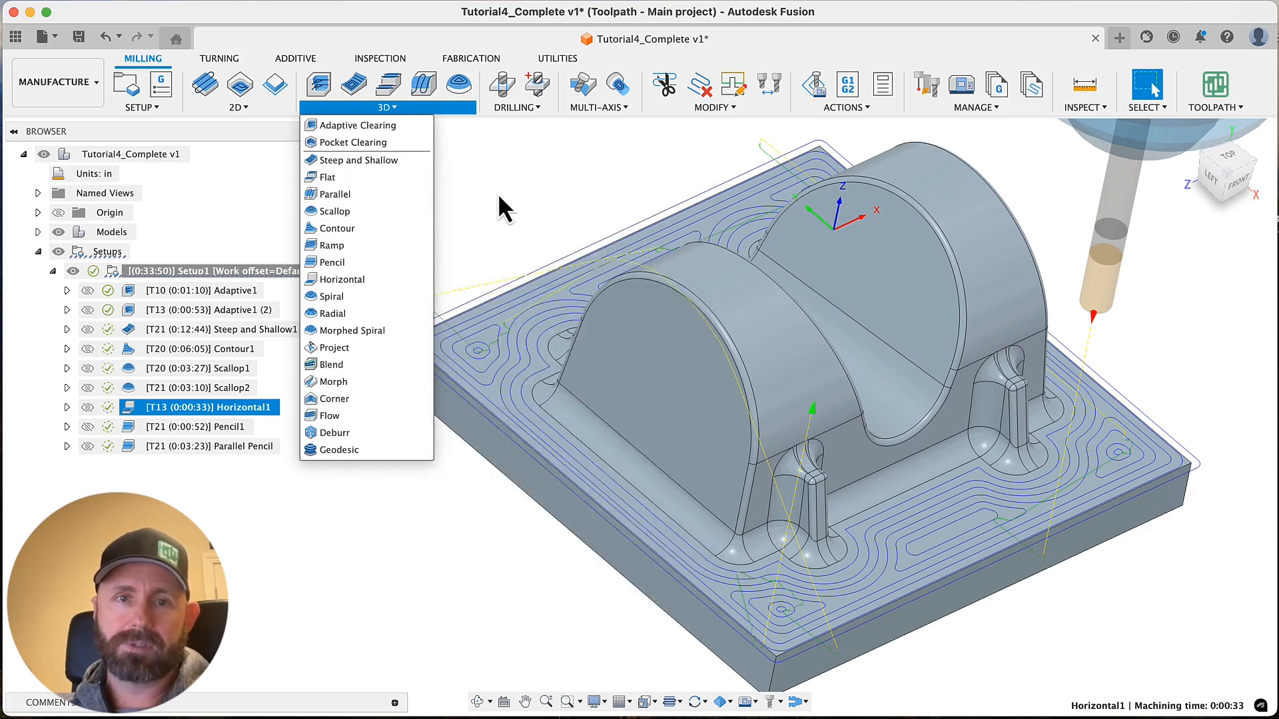
pyautogui.click(498, 193)
pyautogui.click(220, 408)
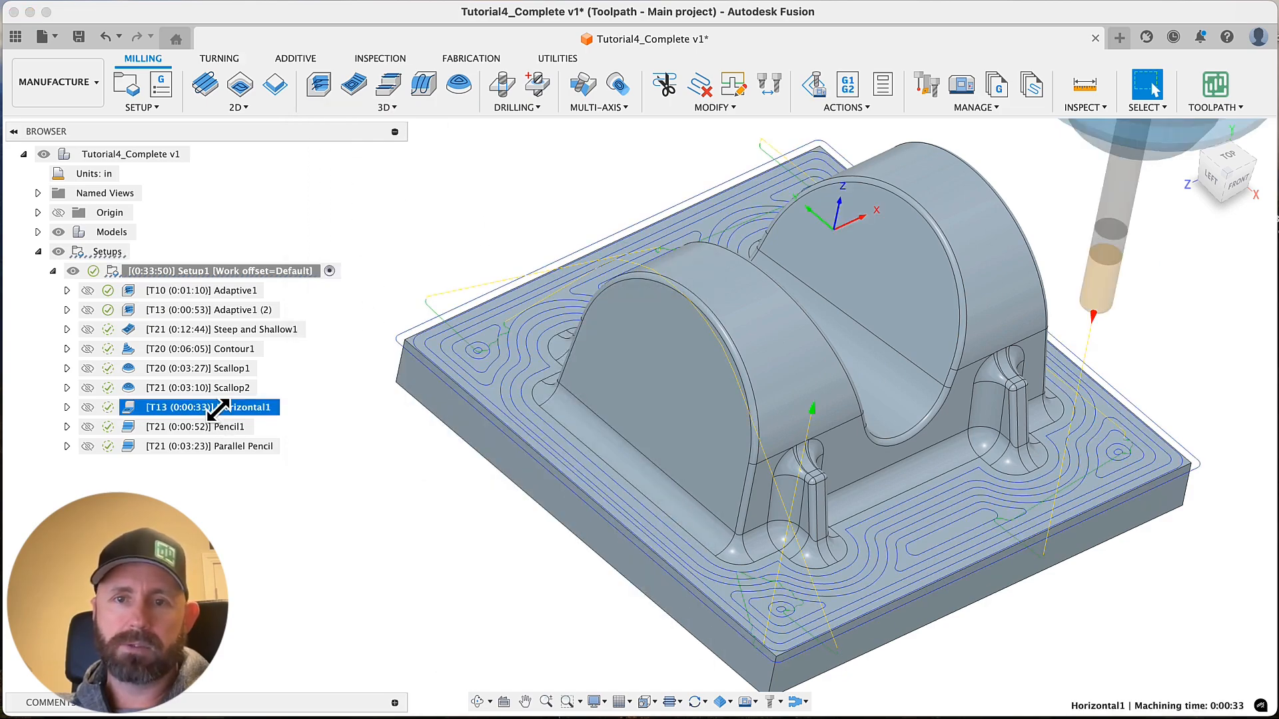
pyautogui.moveTo(219, 409); pyautogui.dragTo(241, 323)
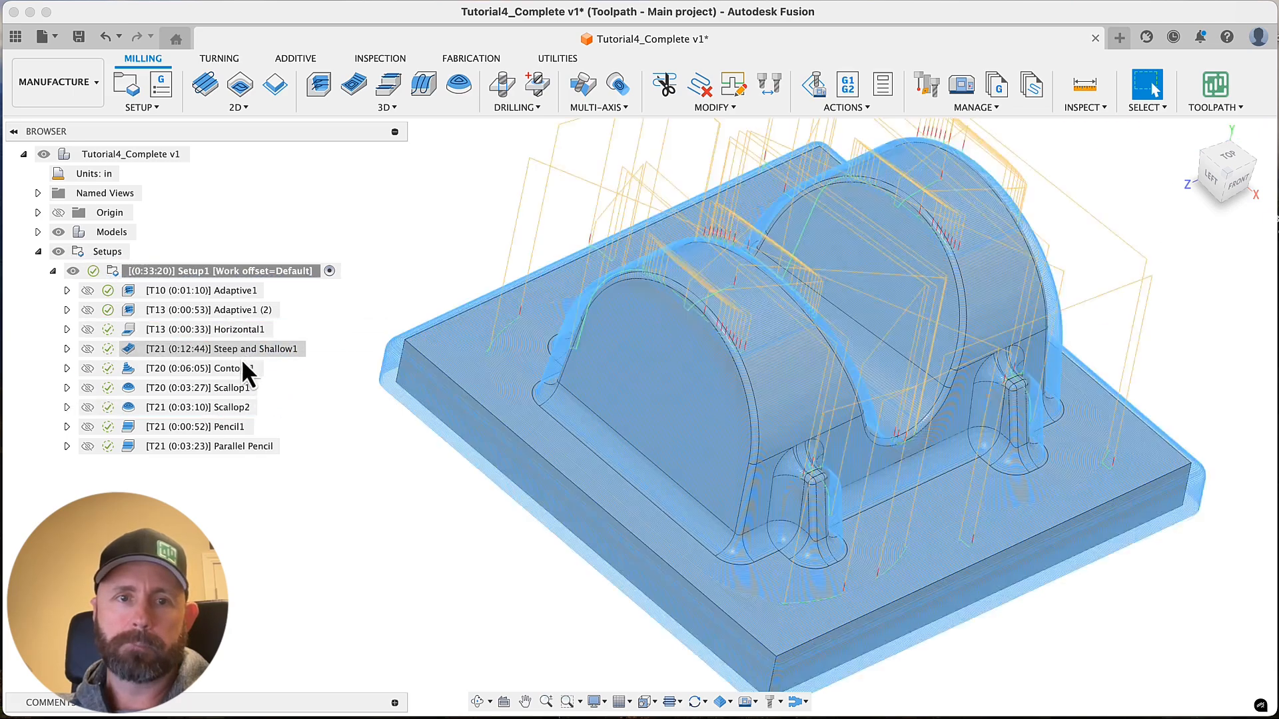
# Confine Steep and Shallow1 with a selected machining boundary, using the closed chain around the foot of the arches and ribs, and regenerate it
pyautogui.click(219, 355)
pyautogui.rightClick(218, 354)
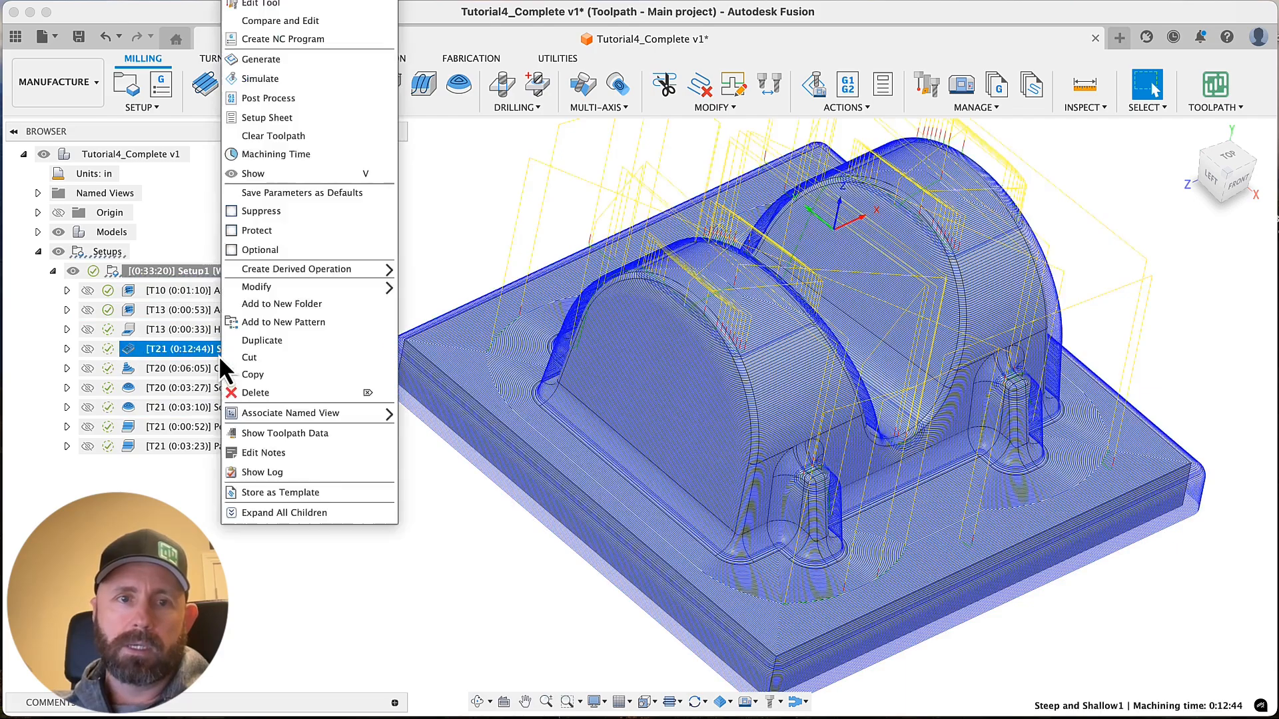
pyautogui.click(258, 3)
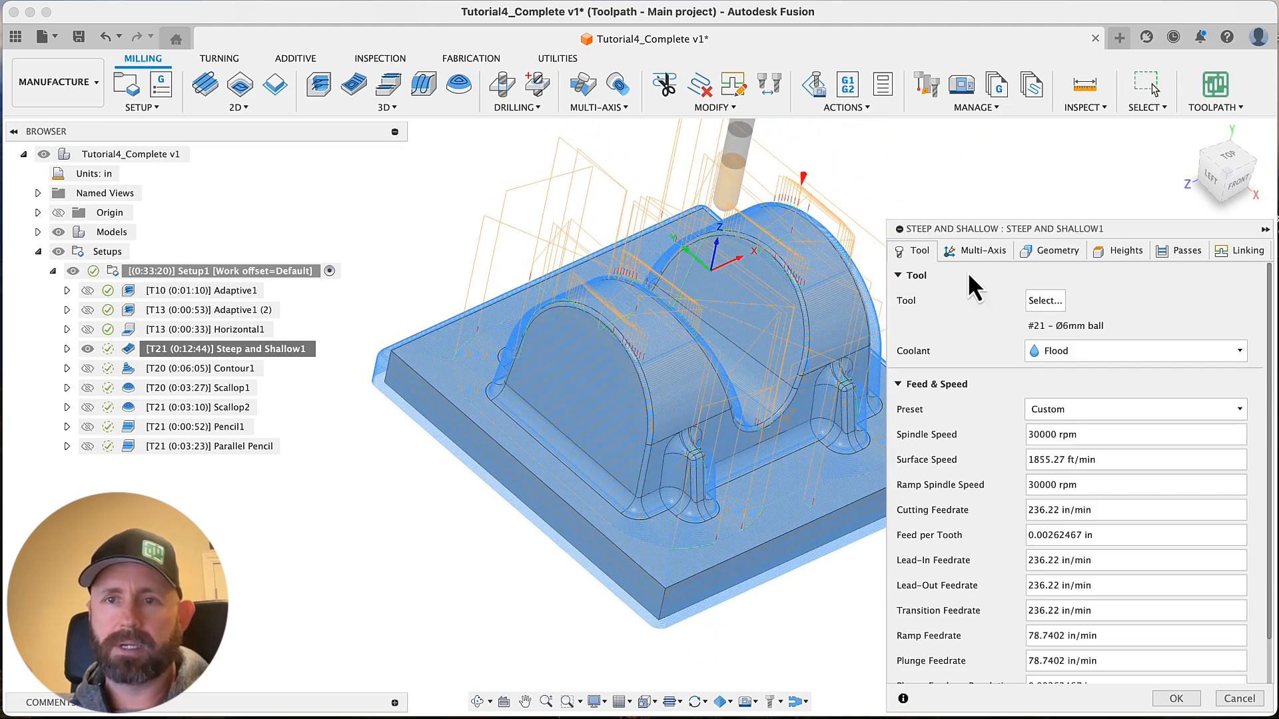
pyautogui.click(1052, 253)
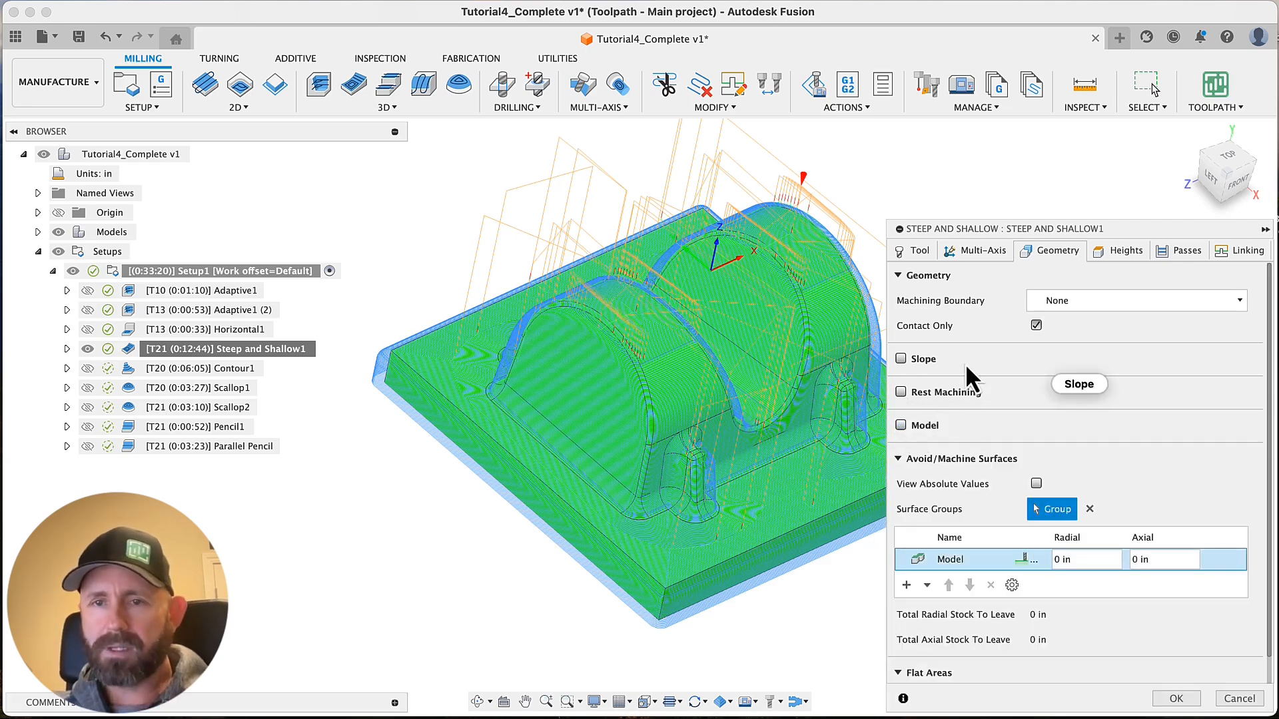
pyautogui.click(1073, 302)
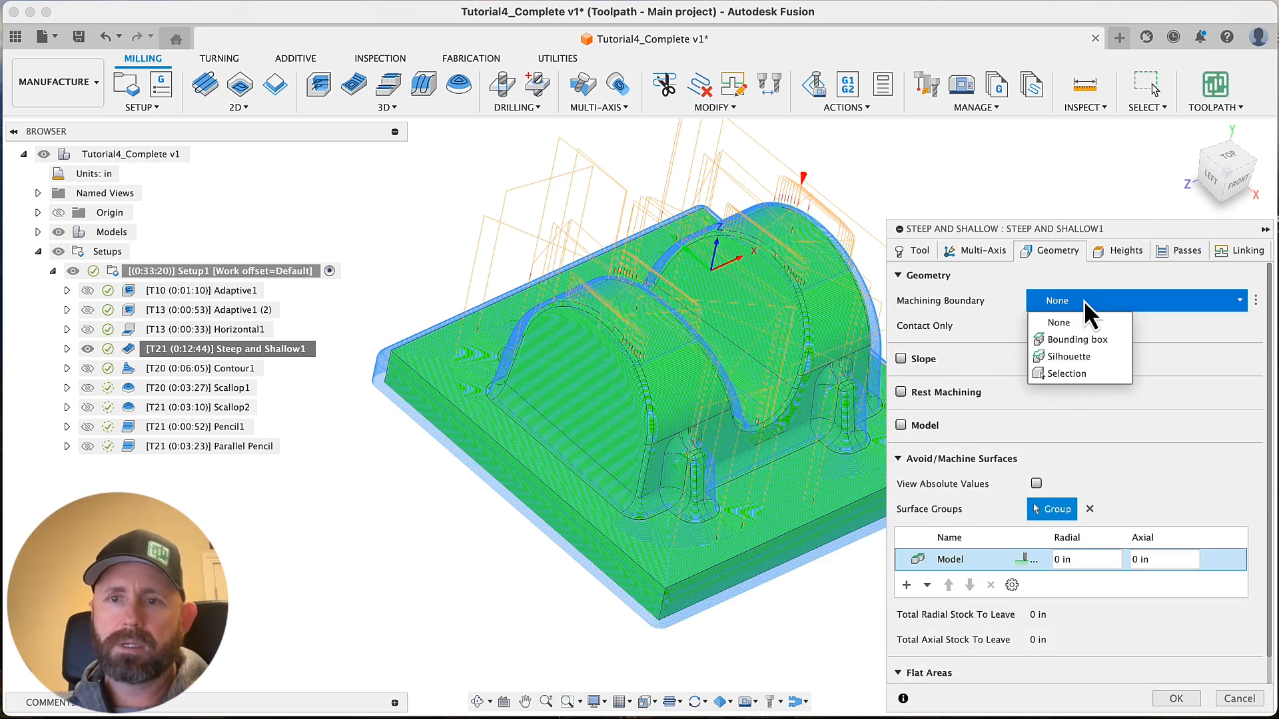
pyautogui.click(1066, 374)
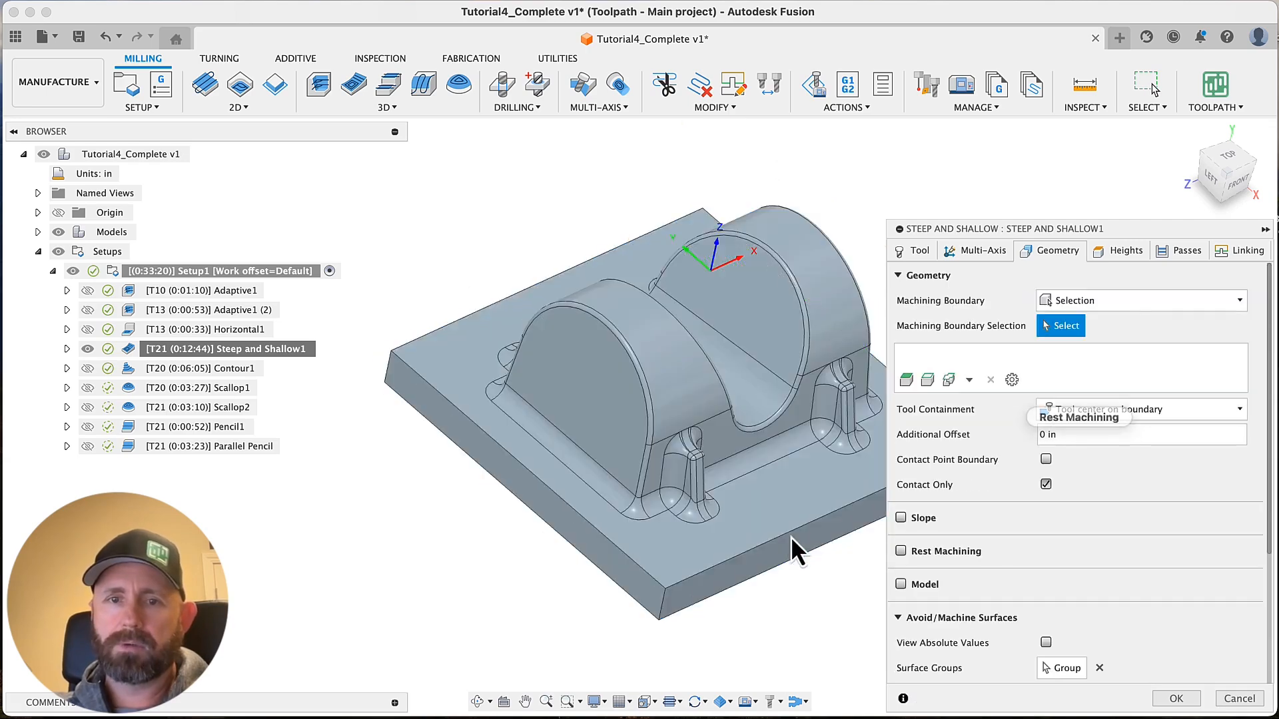
pyautogui.click(761, 473)
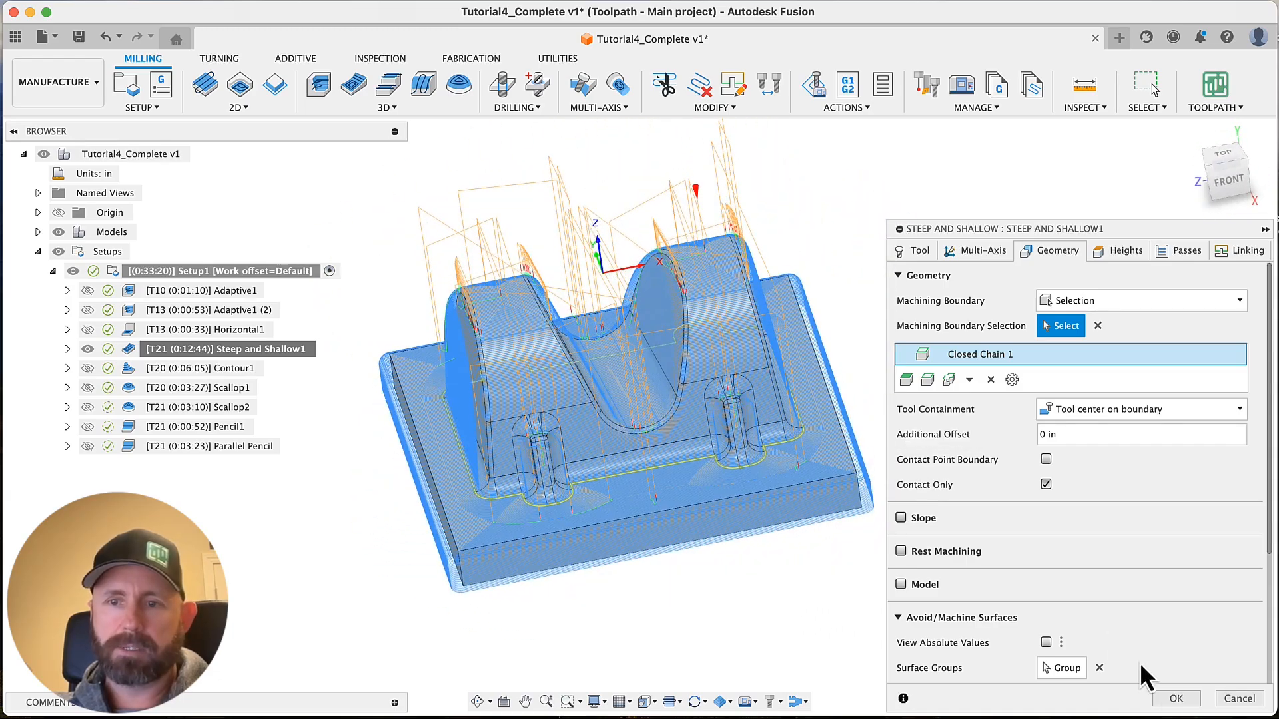
pyautogui.click(1173, 698)
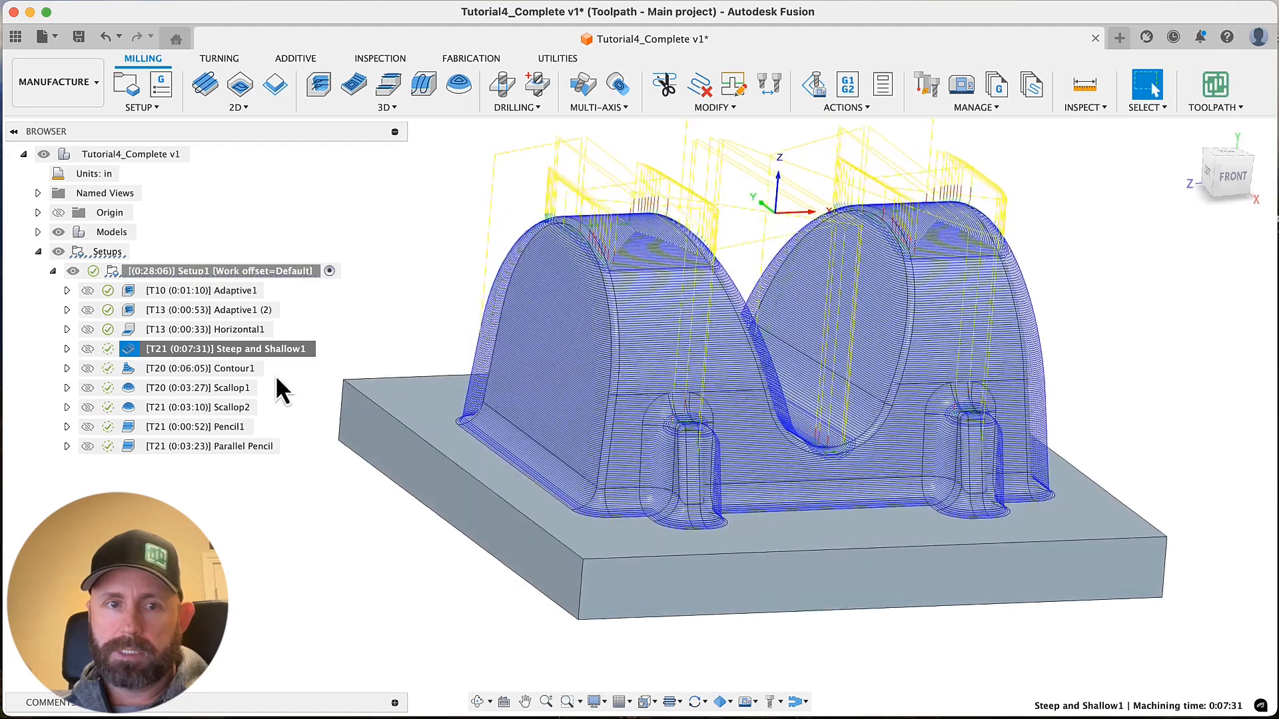
# Change the tool of Steep and Shallow1 to the #20 10 mm ball end mill and regenerate the toolpath
pyautogui.click(253, 353)
pyautogui.rightClick(252, 350)
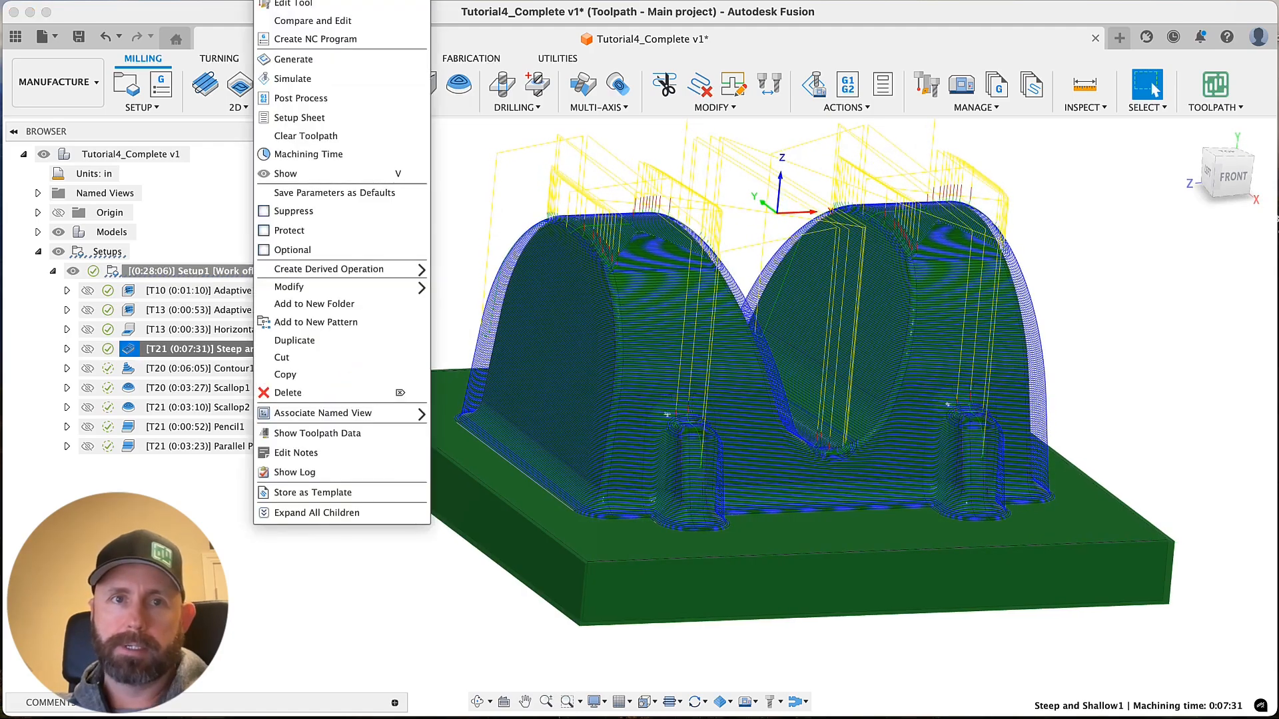
pyautogui.click(296, 3)
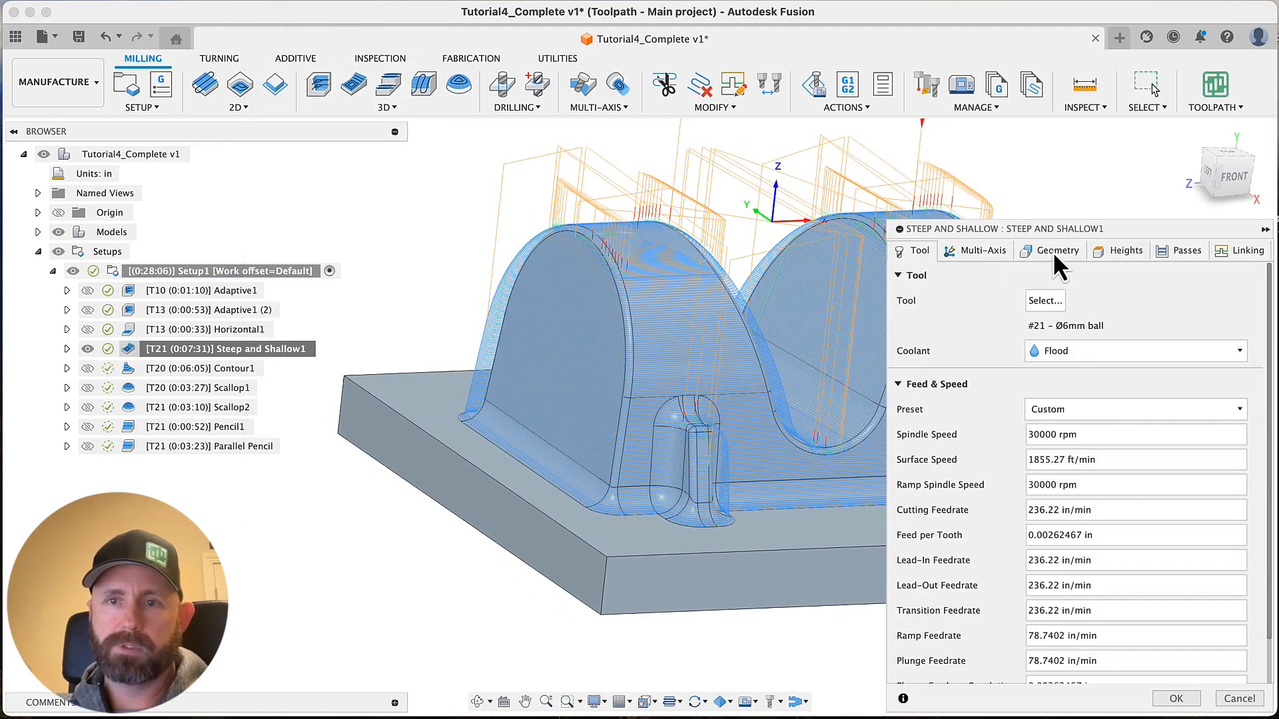
pyautogui.click(1052, 250)
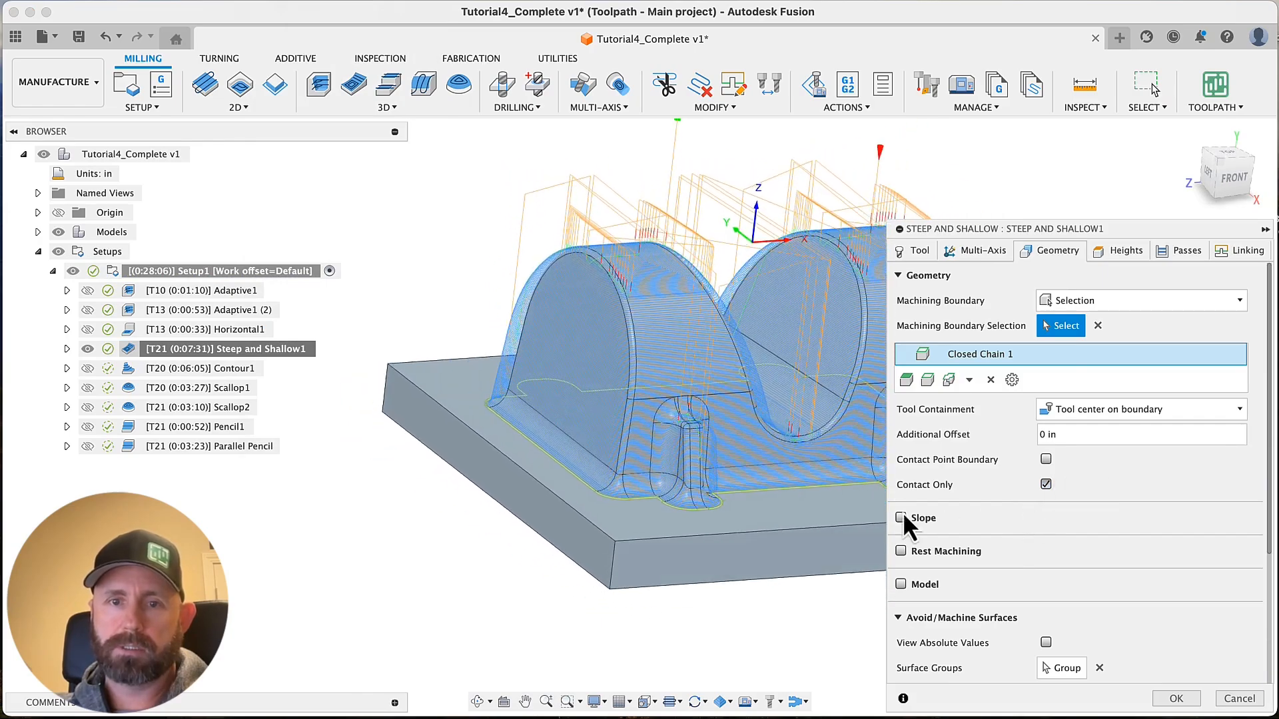
pyautogui.click(915, 251)
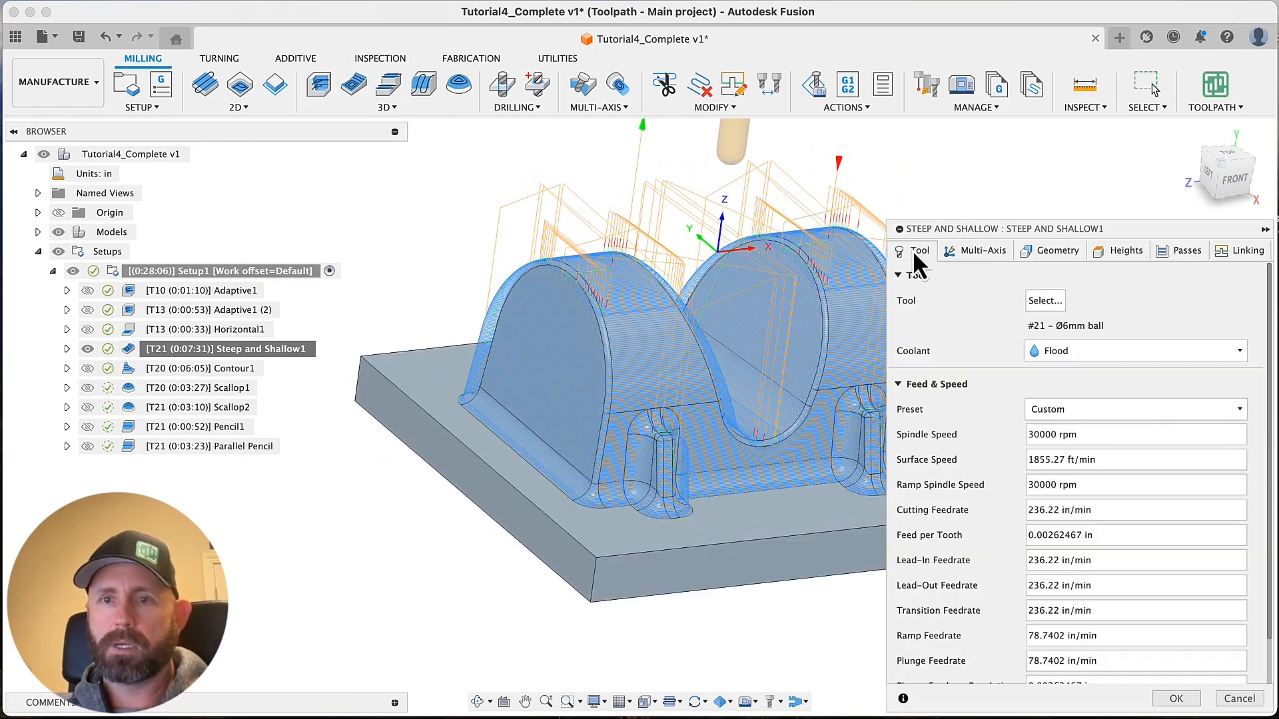
pyautogui.click(1044, 300)
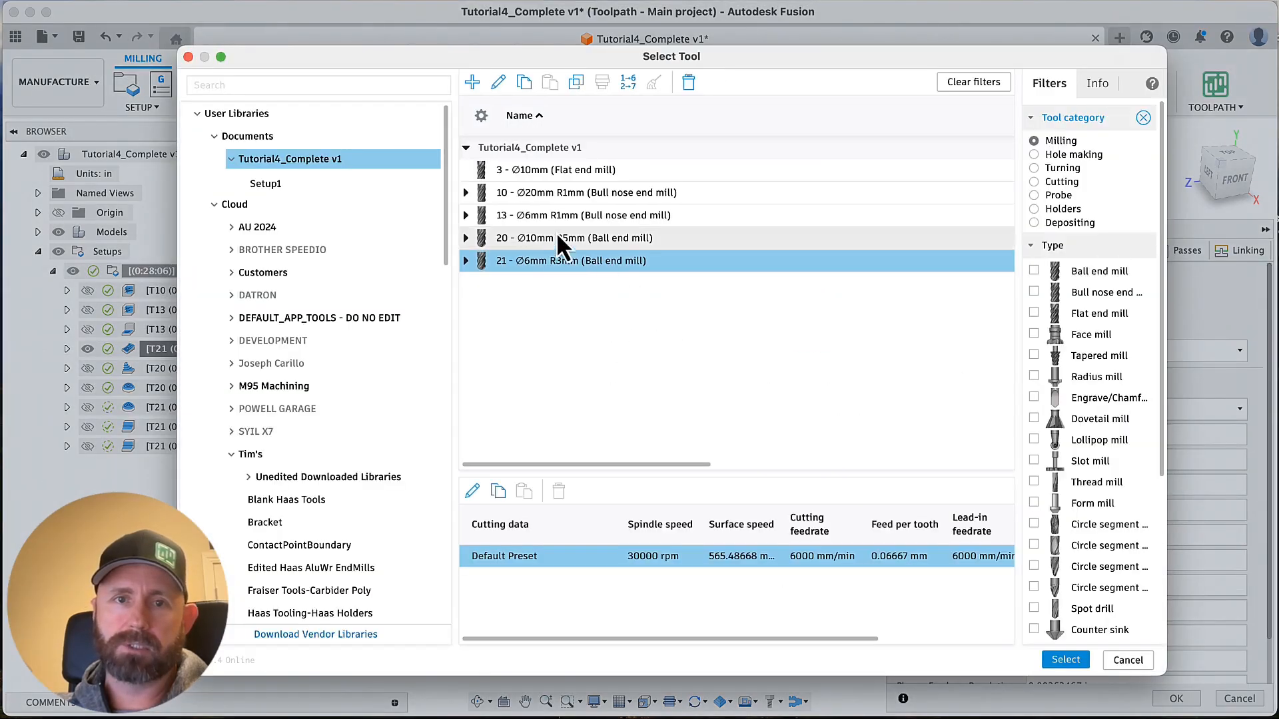
pyautogui.click(545, 242)
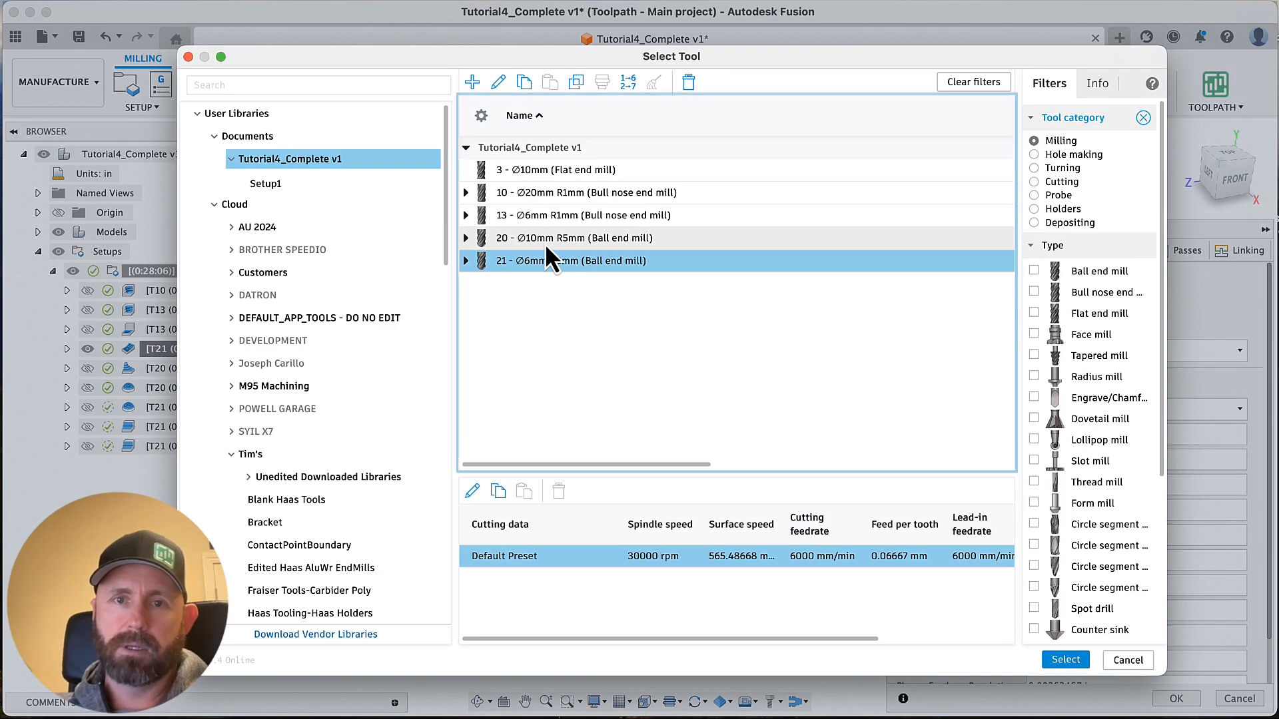
pyautogui.click(1063, 661)
pyautogui.click(1176, 699)
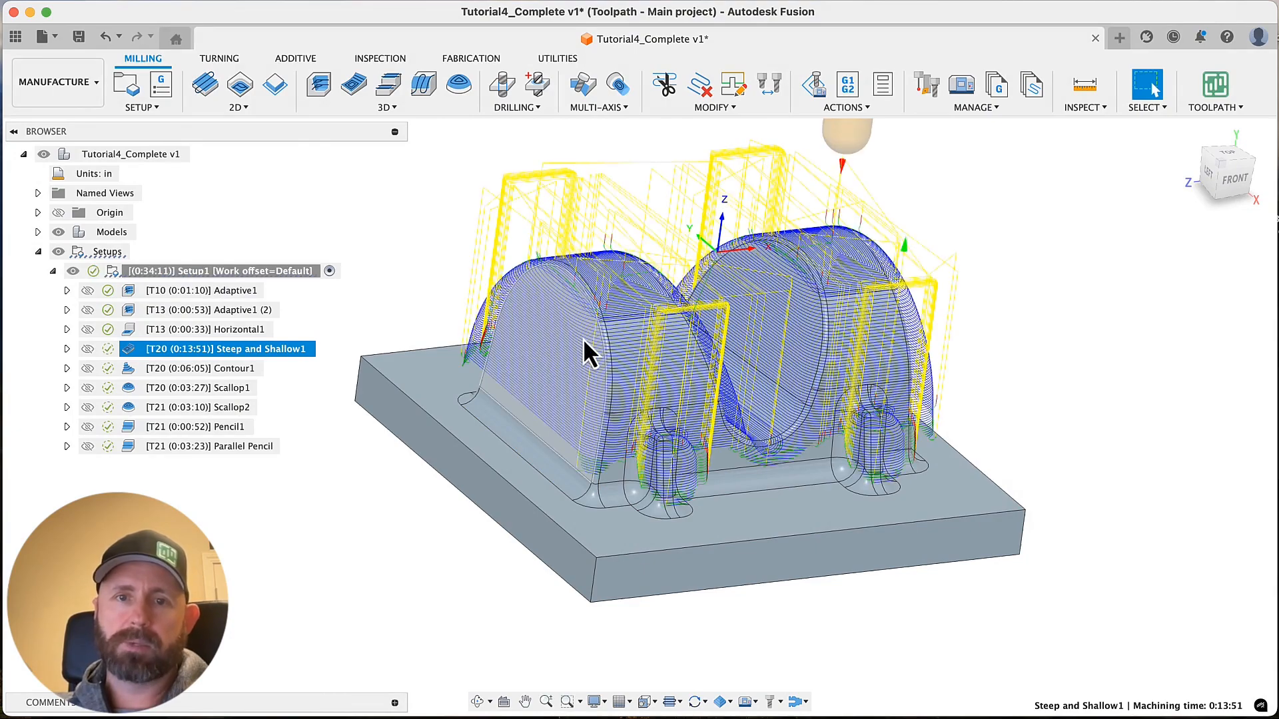
# Enable Contact Point Boundary for the machining boundary of Steep and Shallow1 and regenerate the toolpath
pyautogui.keyDown('shift'); pyautogui.moveTo(466, 426); pyautogui.dragTo(289, 474, button='middle'); pyautogui.keyUp('shift')
pyautogui.click(221, 331)
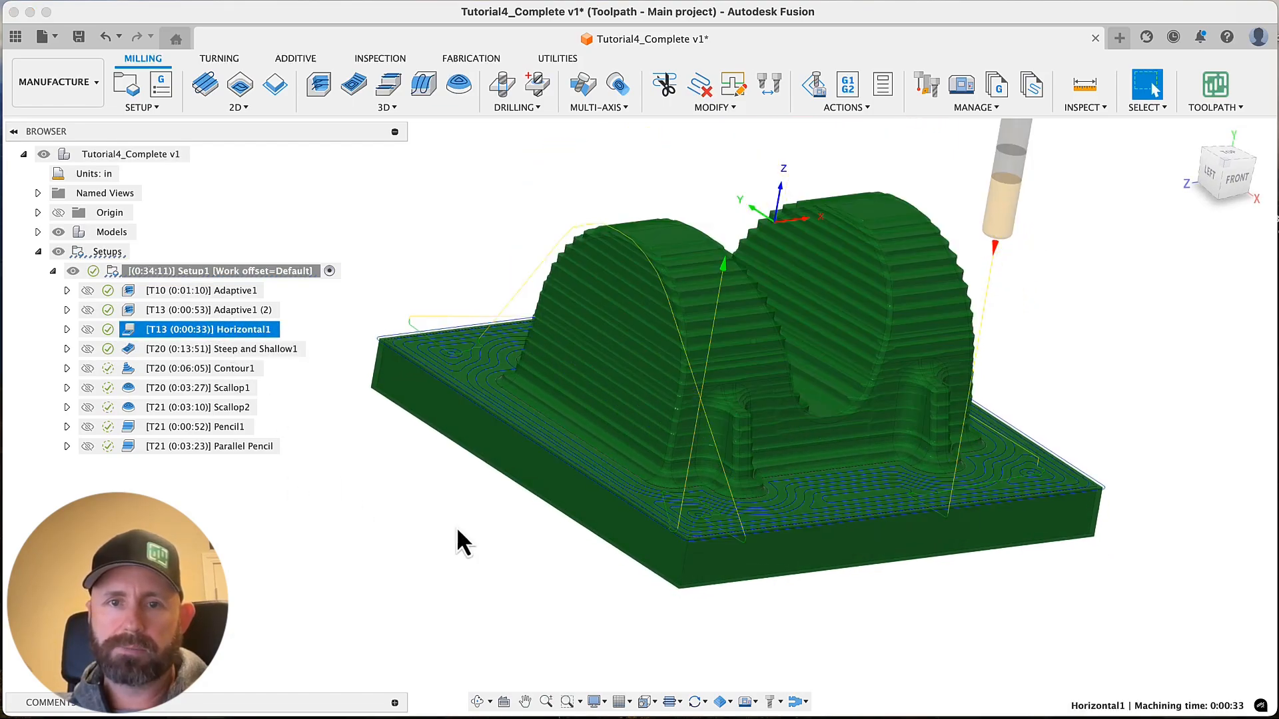
pyautogui.keyDown('shift'); pyautogui.moveTo(396, 556); pyautogui.dragTo(569, 558, button='middle'); pyautogui.keyUp('shift')
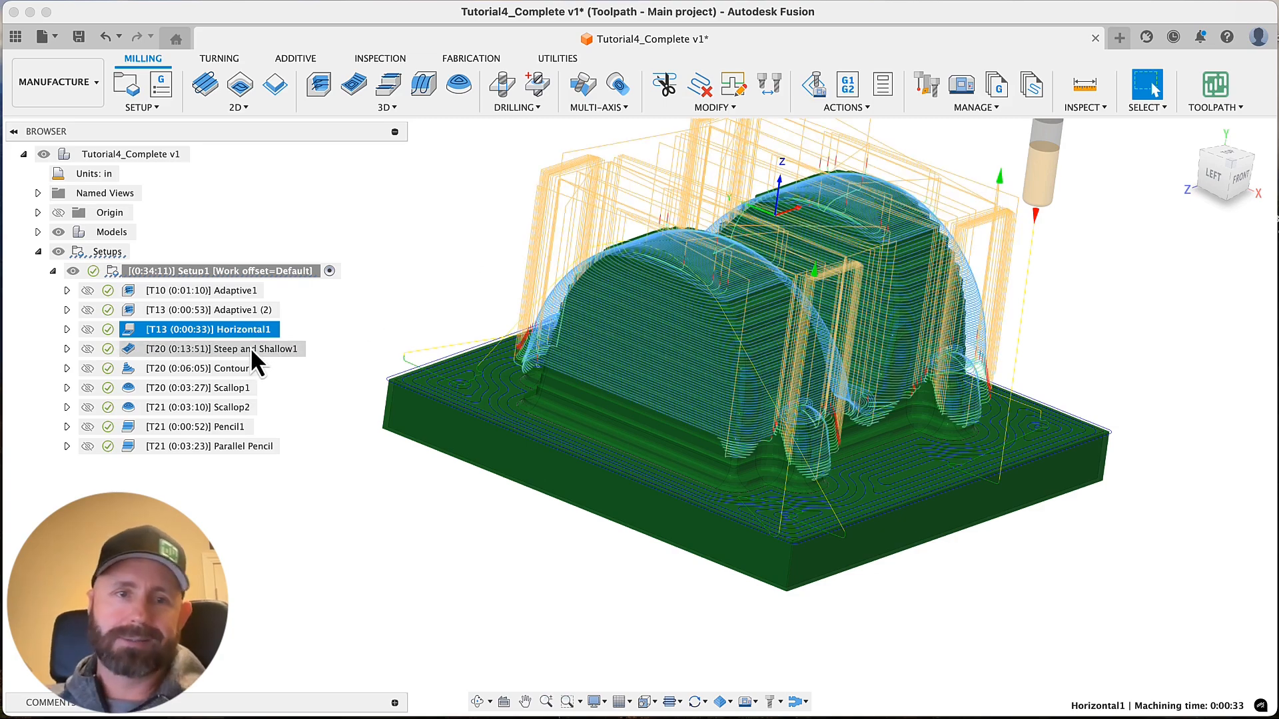
pyautogui.click(250, 350)
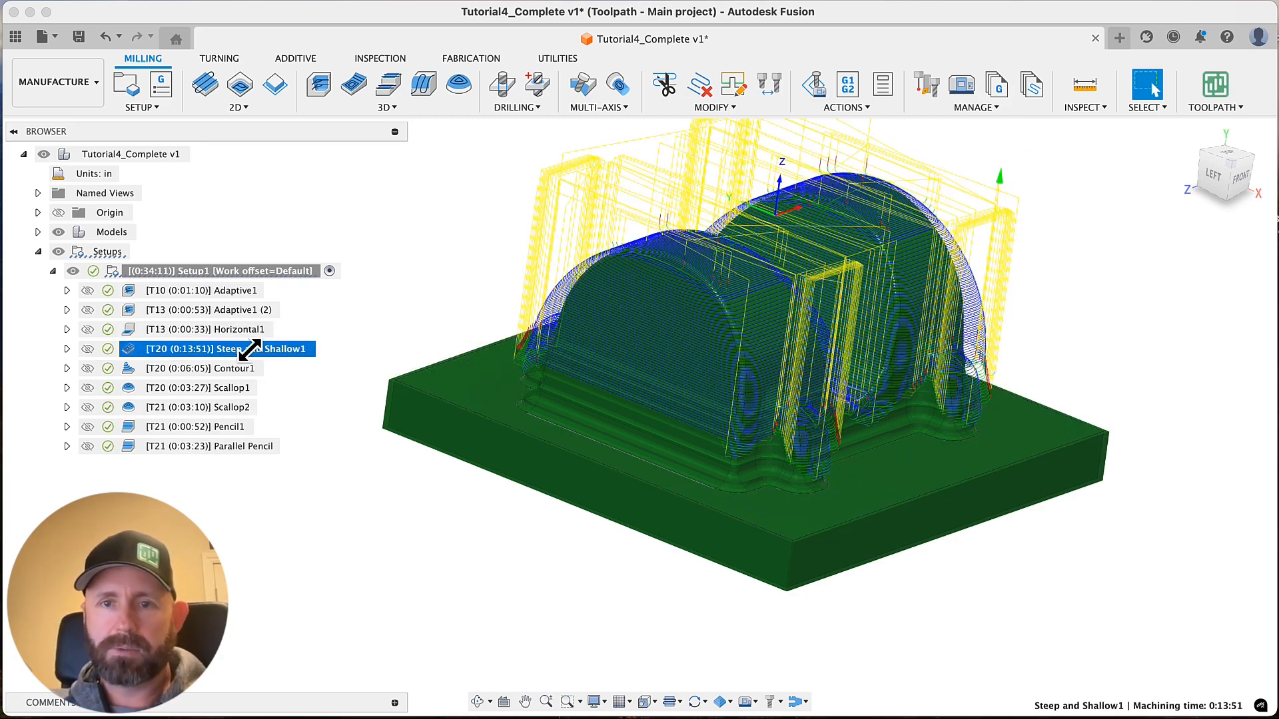
pyautogui.rightClick(251, 349)
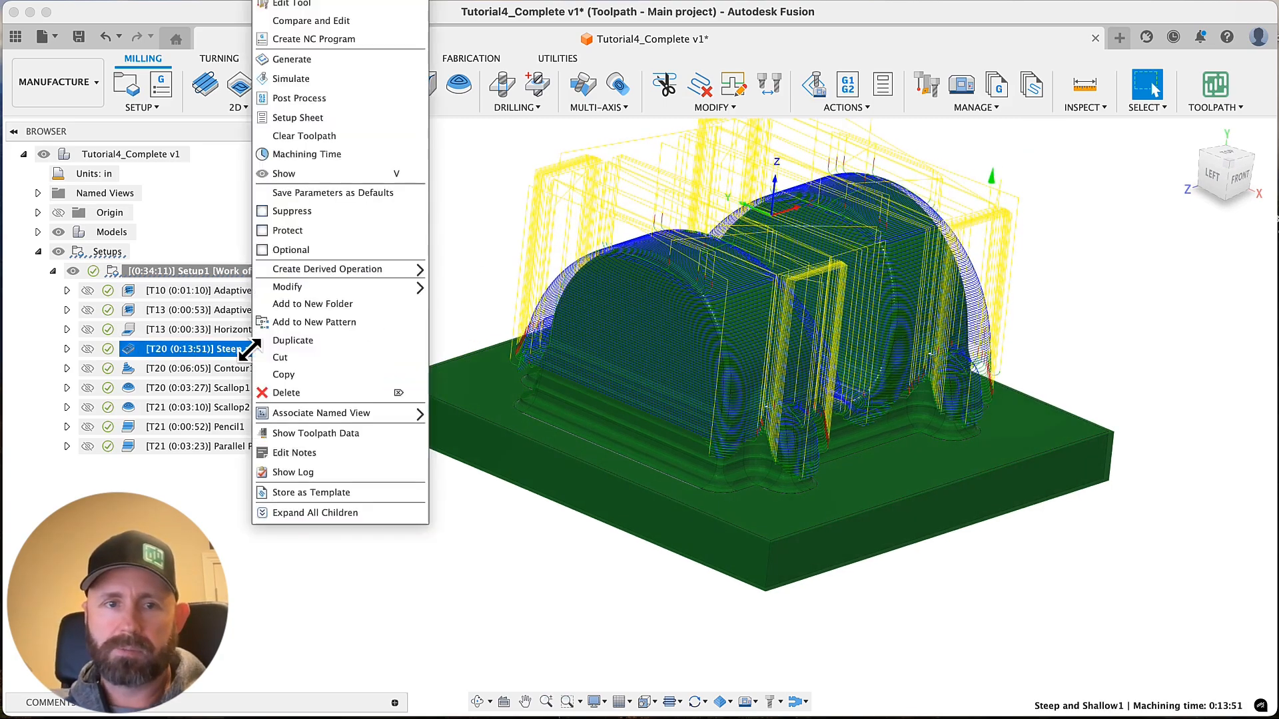
pyautogui.click(314, 3)
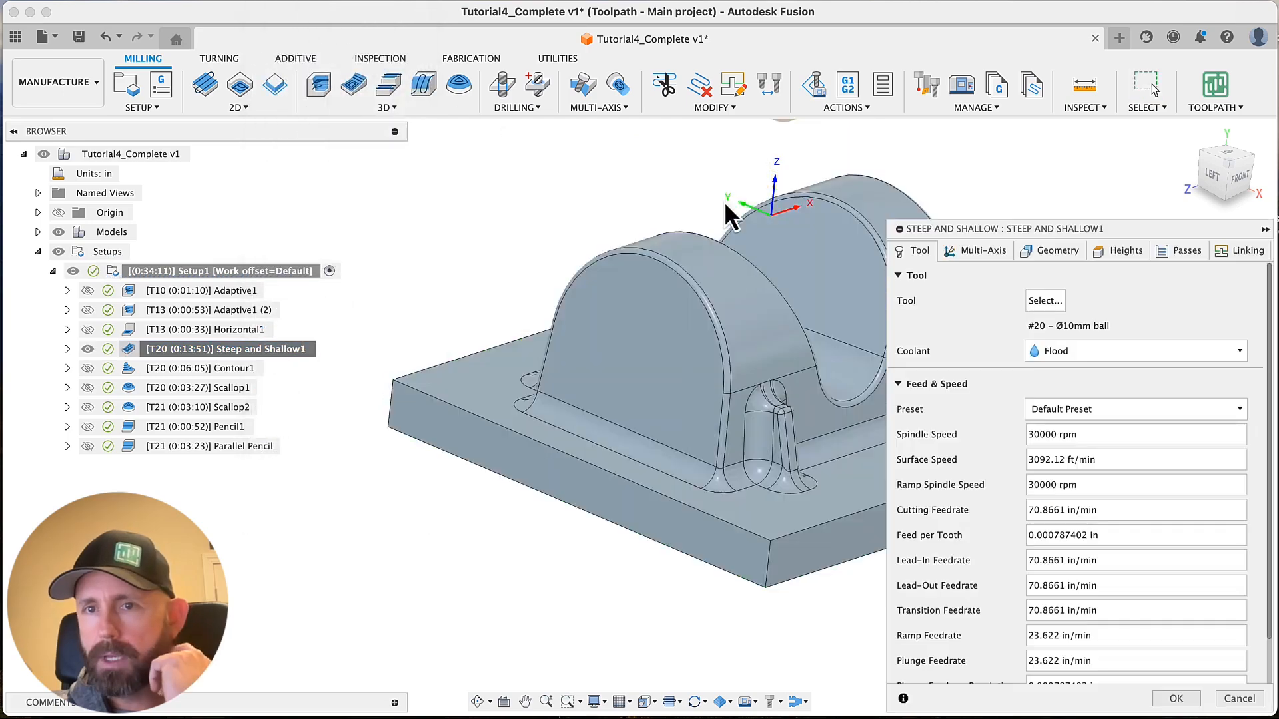
pyautogui.click(1042, 256)
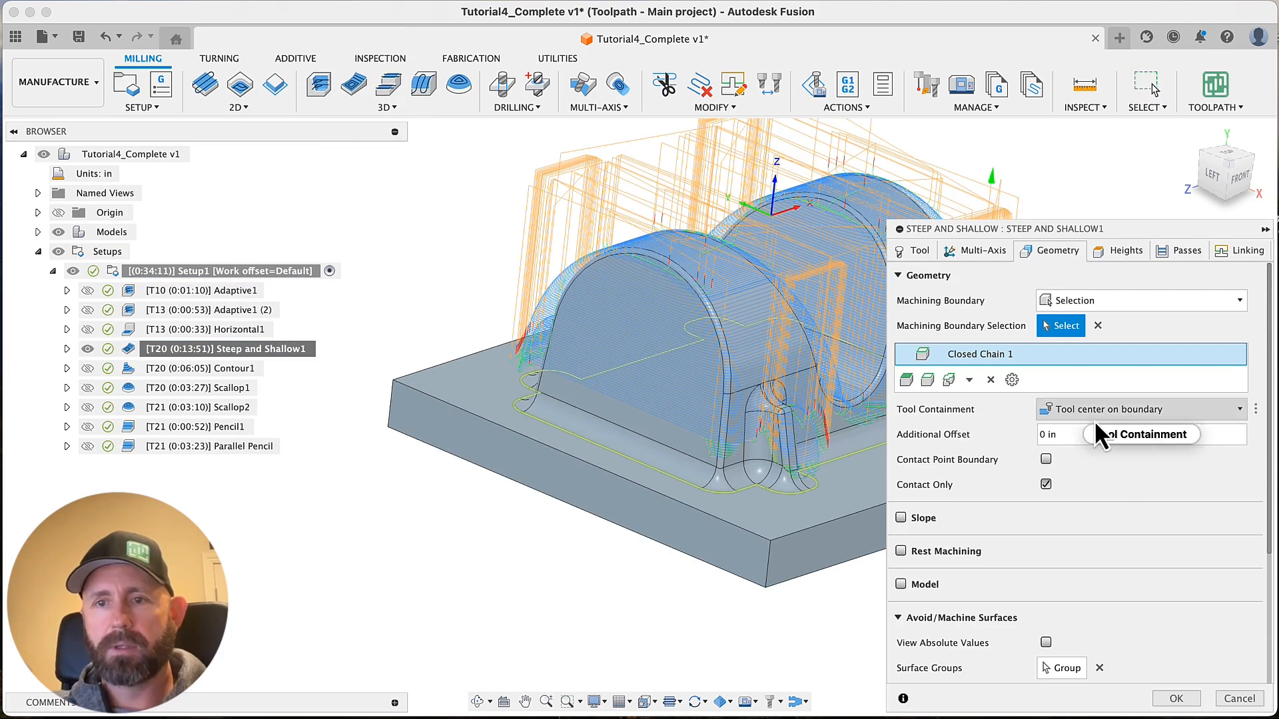
pyautogui.moveTo(1103, 417)
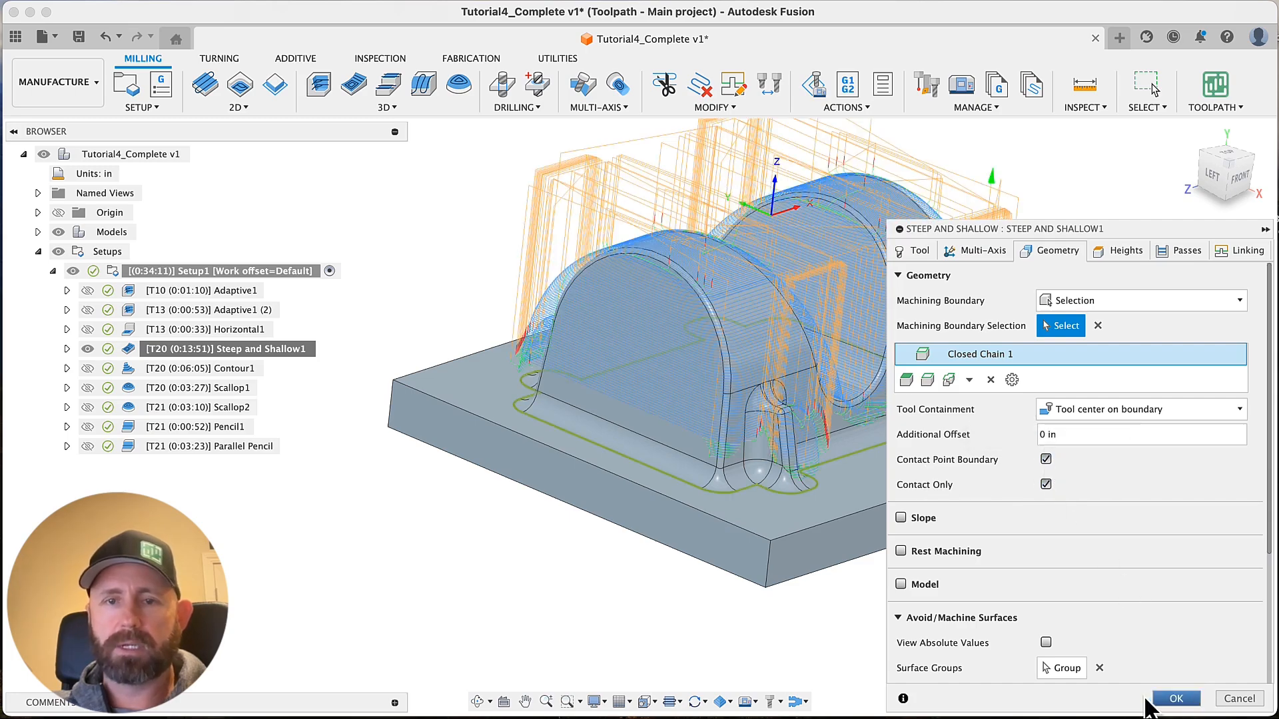
pyautogui.click(1175, 698)
# Examine the Steep and Shallow1 toolpath along the base fillets, arches and ribs from several angles, including its in-process stock
pyautogui.keyDown('shift'); pyautogui.moveTo(643, 526); pyautogui.dragTo(589, 361, button='middle'); pyautogui.keyUp('shift')
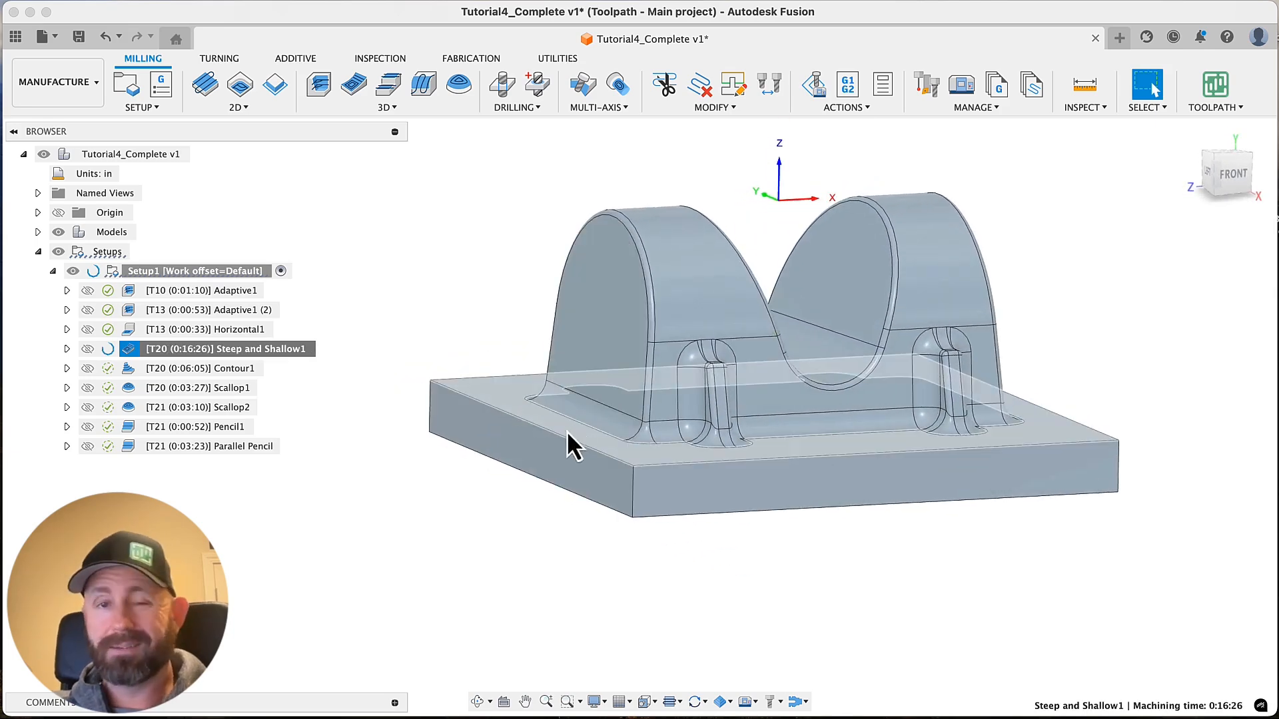
pyautogui.scroll(10, 413, 489)
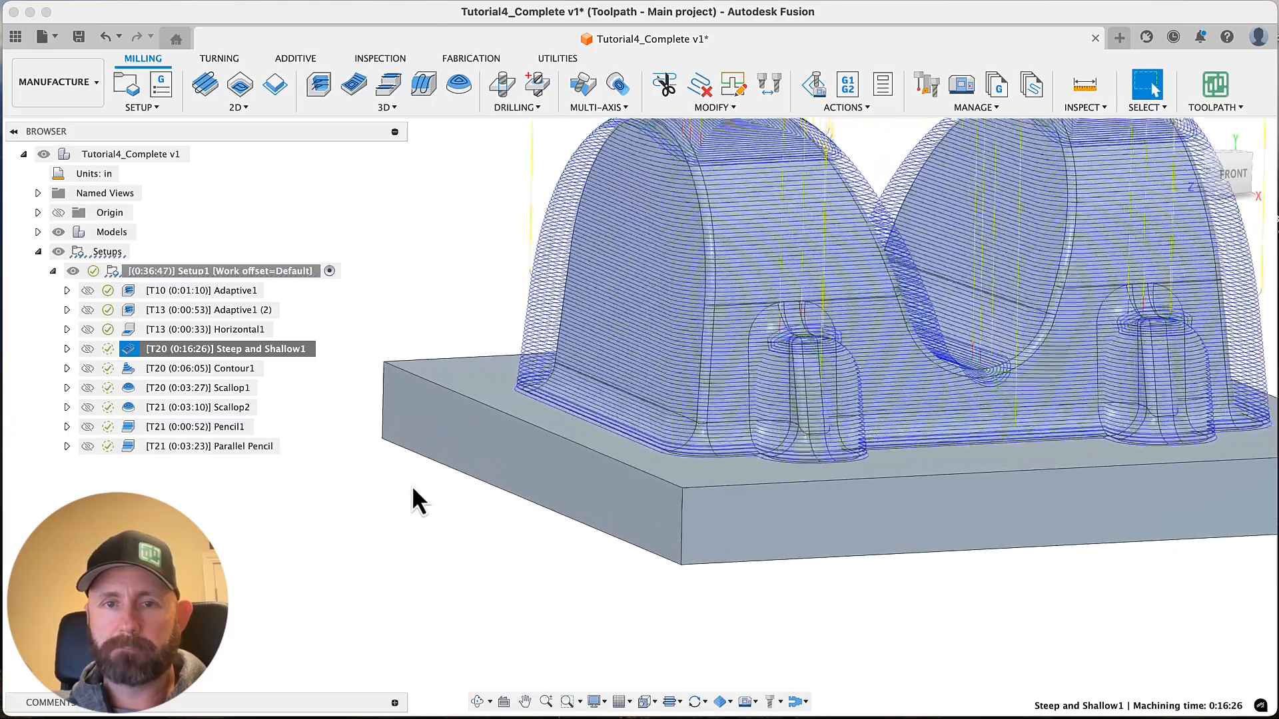
pyautogui.keyDown('shift'); pyautogui.moveTo(593, 392); pyautogui.dragTo(633, 443, button='middle'); pyautogui.keyUp('shift')
pyautogui.scroll(-6, 607, 423)
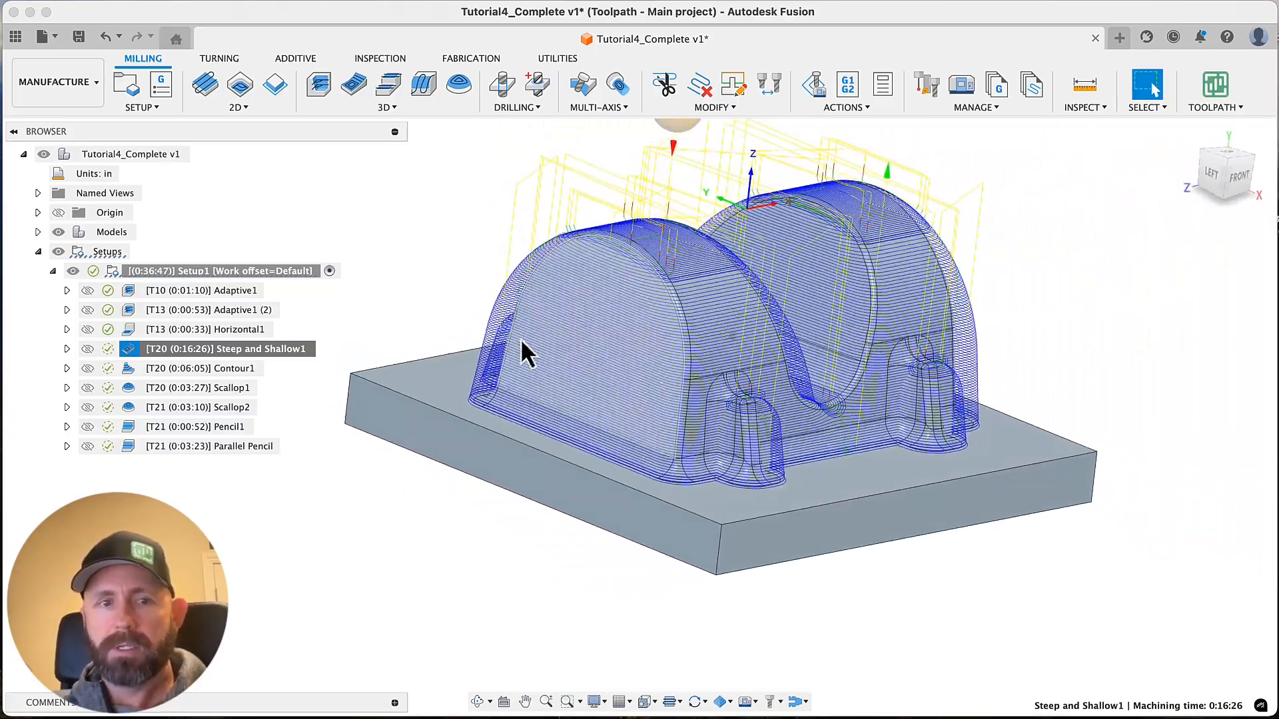
pyautogui.click(287, 351)
pyautogui.keyDown('shift'); pyautogui.scroll(5, 379, 543); pyautogui.keyUp('shift')
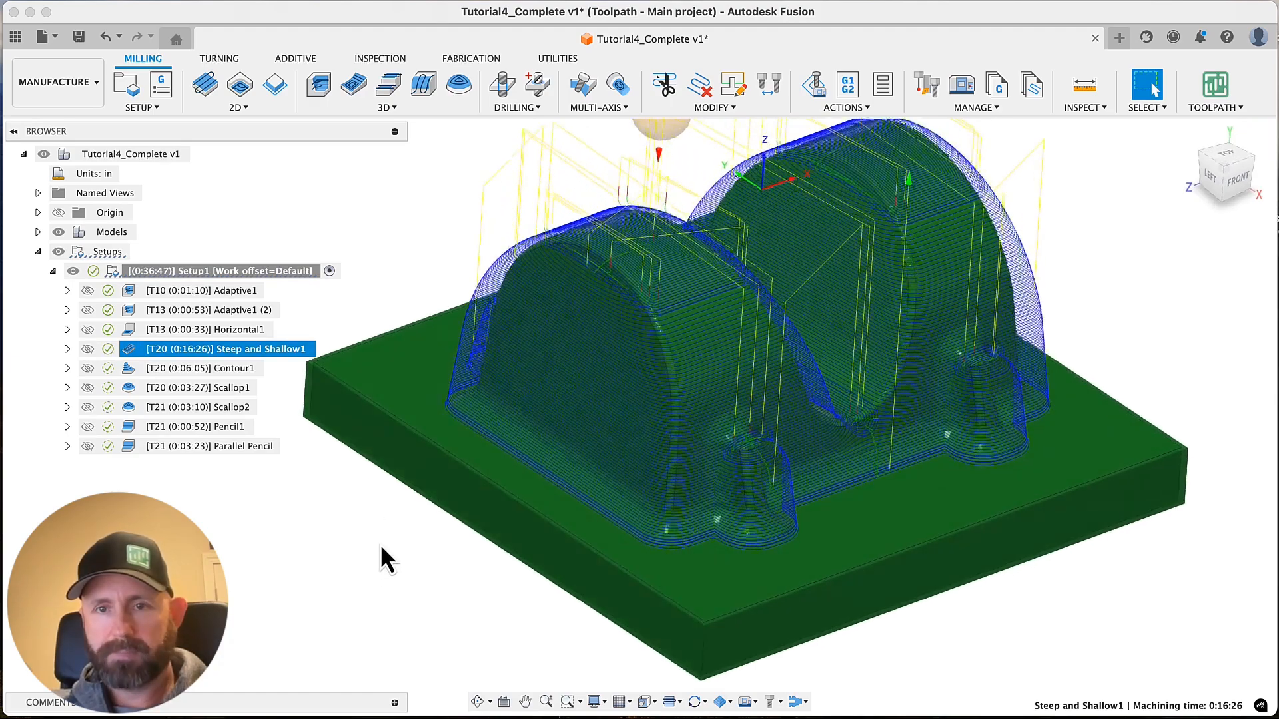
pyautogui.keyDown('shift'); pyautogui.moveTo(653, 274); pyautogui.dragTo(596, 297, button='middle'); pyautogui.keyUp('shift')
# Reopen Steep and Shallow1 for editing and enable Stock to Leave with 0.015 in of radial and axial stock
pyautogui.rightClick(254, 352)
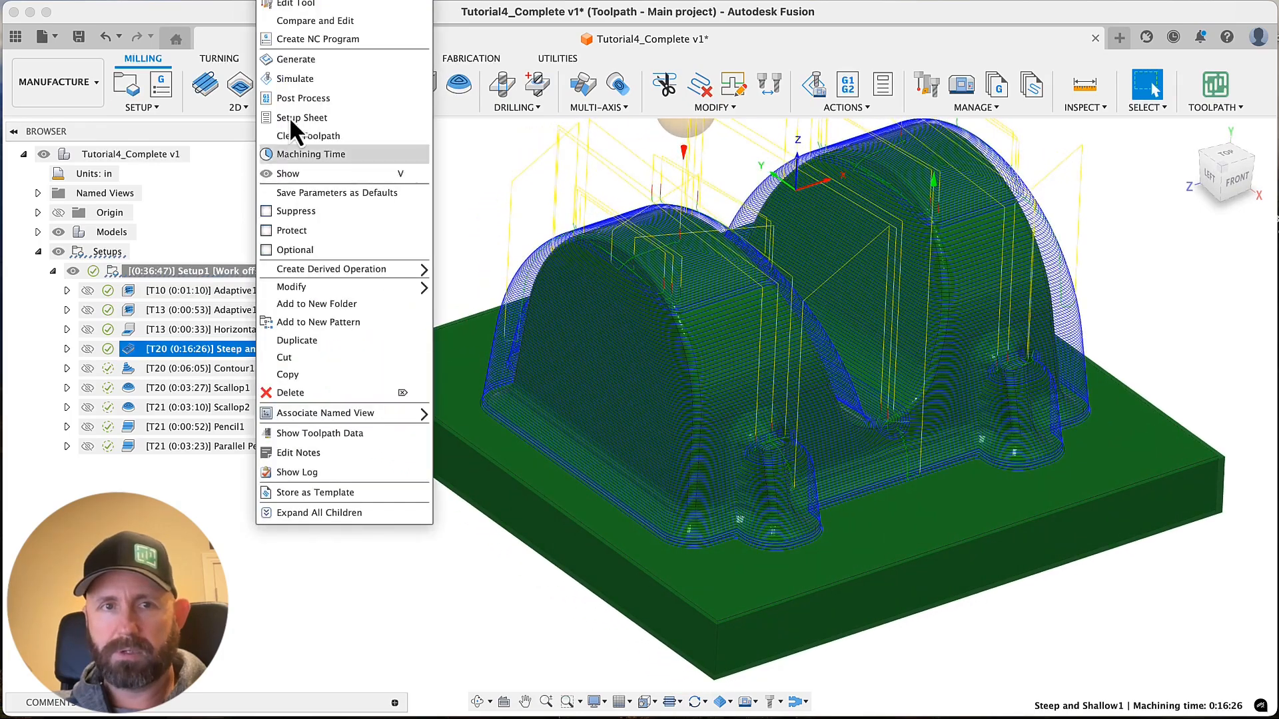
pyautogui.click(301, 9)
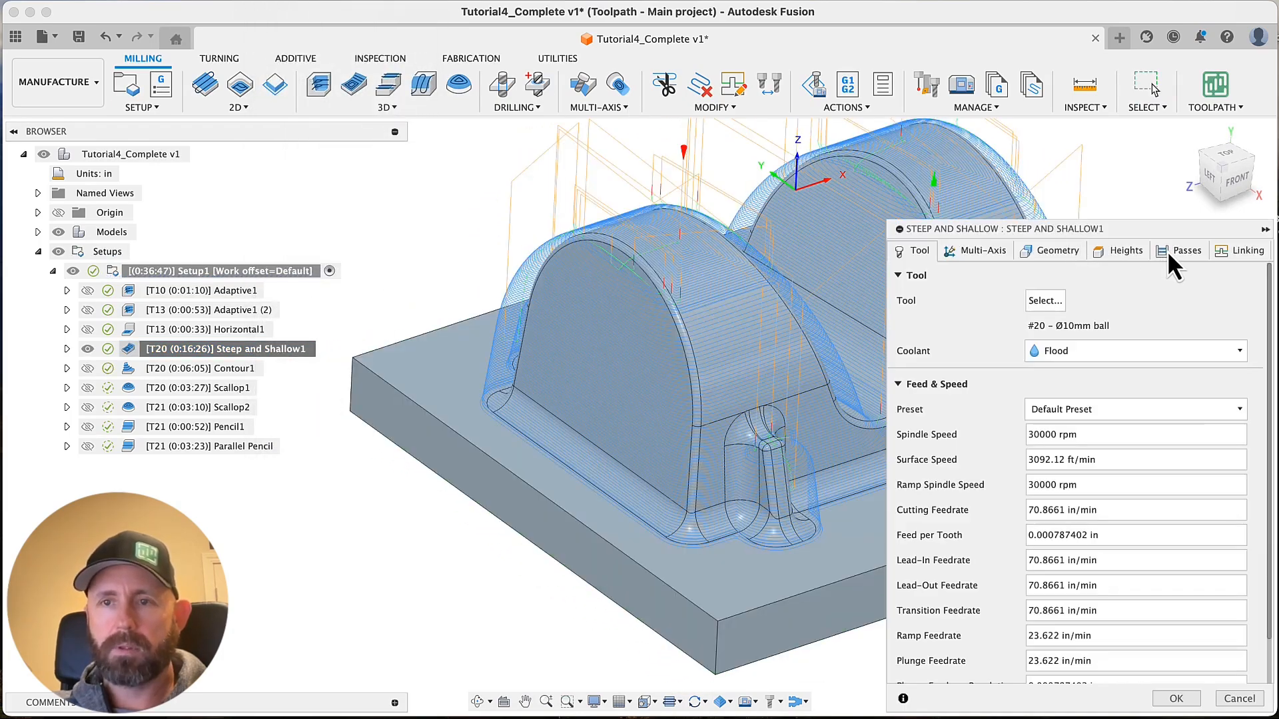
pyautogui.click(1172, 251)
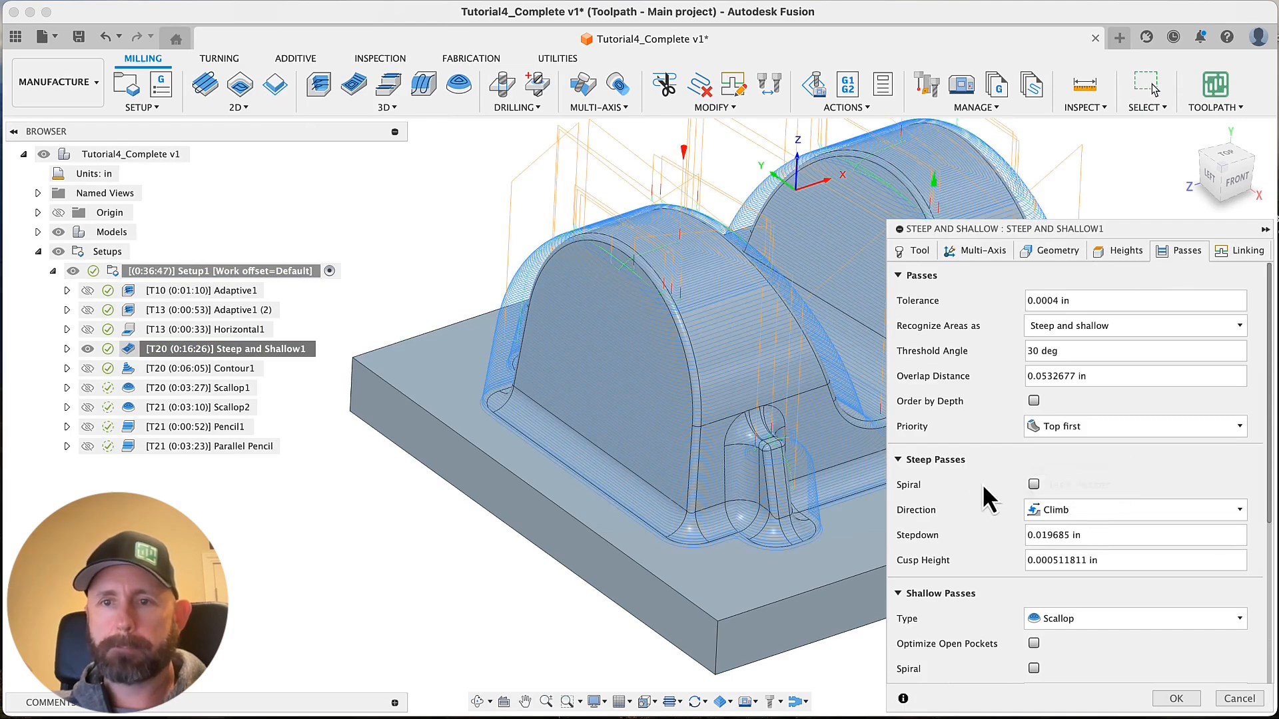
pyautogui.scroll(-1, 984, 487)
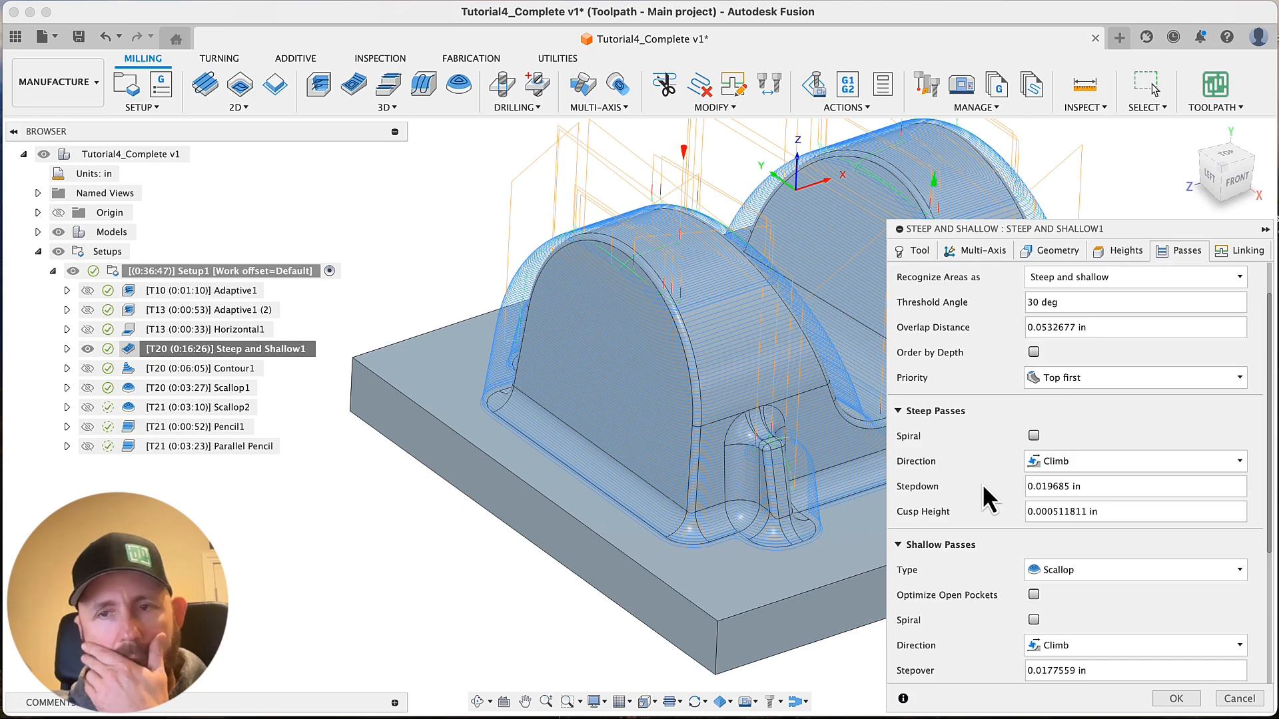
pyautogui.scroll(1, 982, 483)
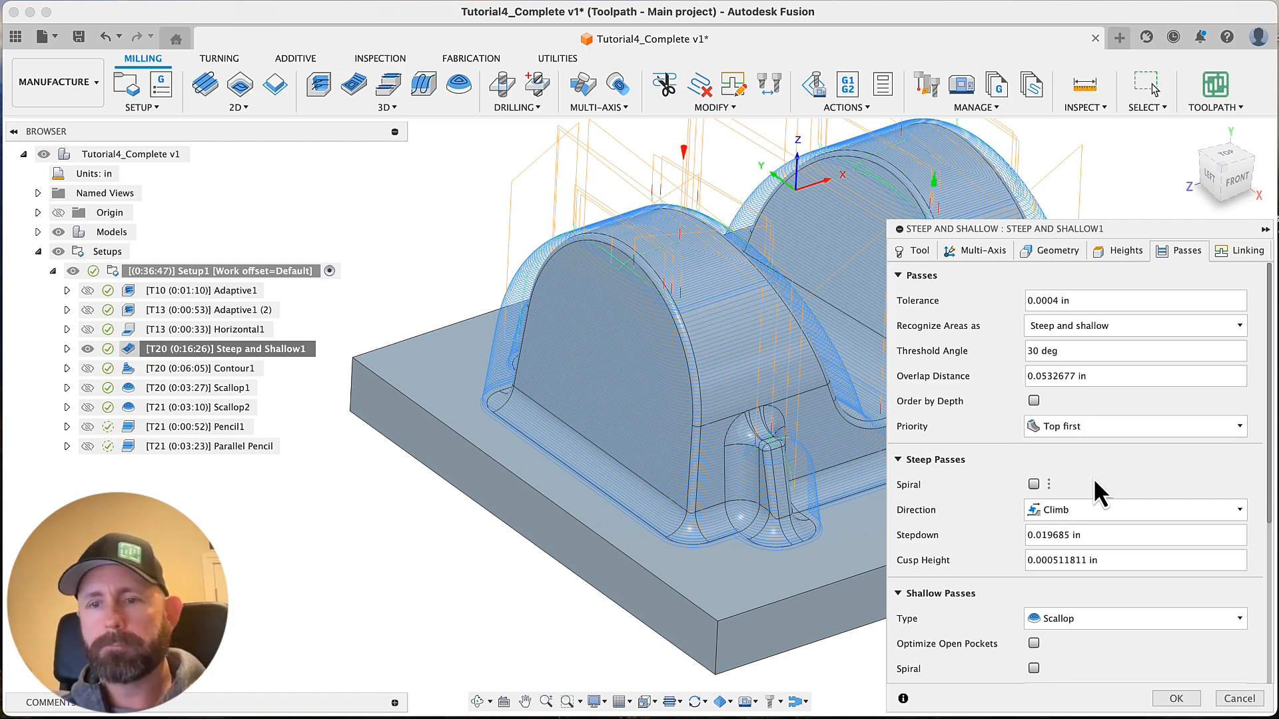
pyautogui.scroll(-5, 959, 574)
pyautogui.scroll(-4, 963, 577)
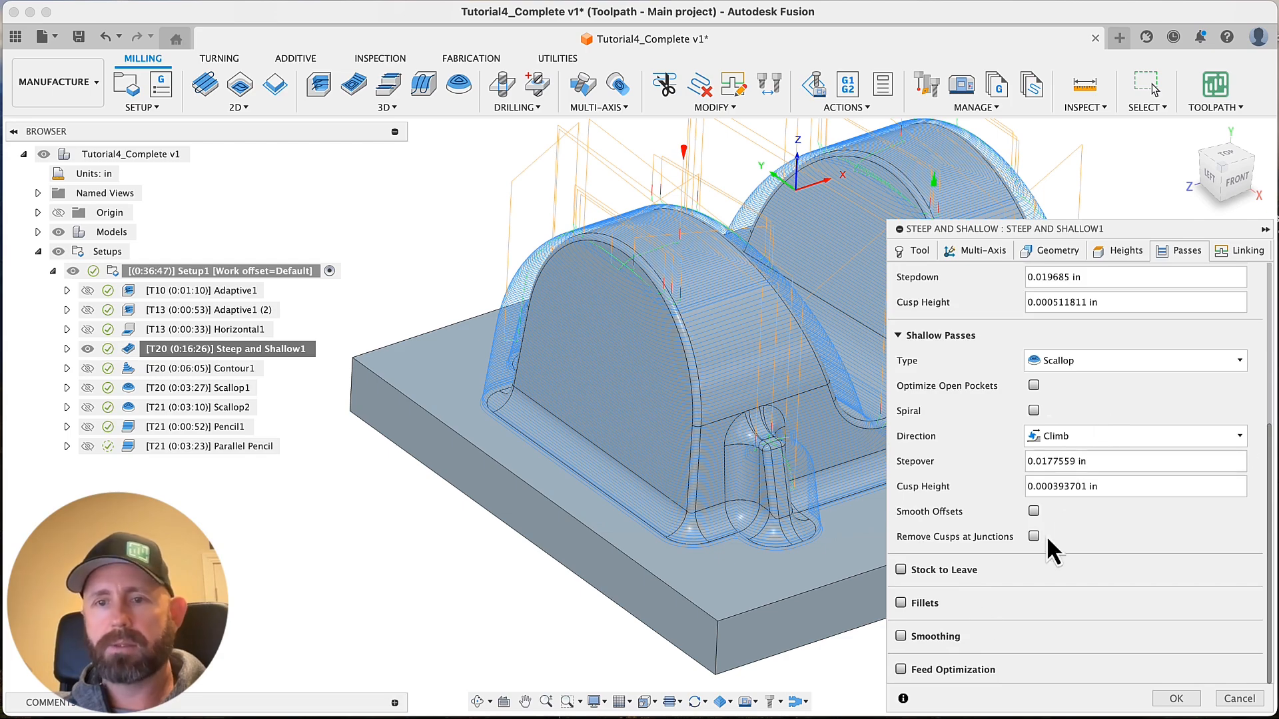
pyautogui.click(902, 570)
pyautogui.click(1053, 595)
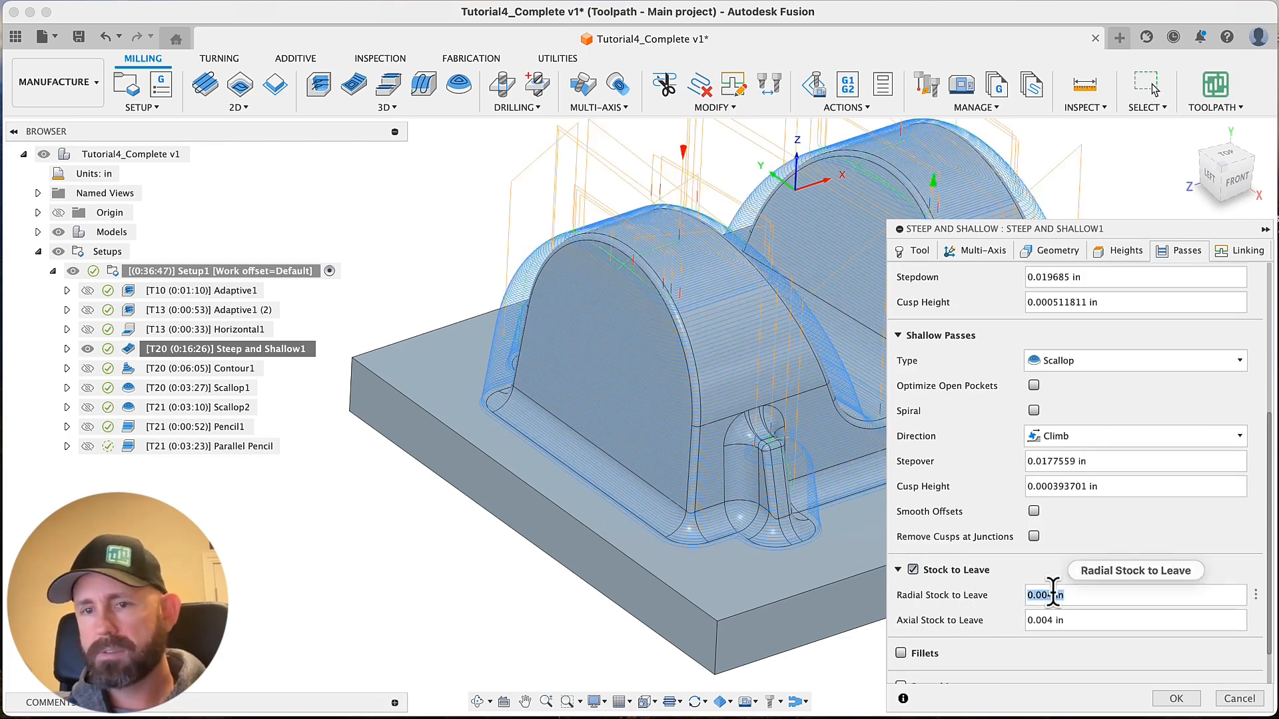
pyautogui.write('.015')
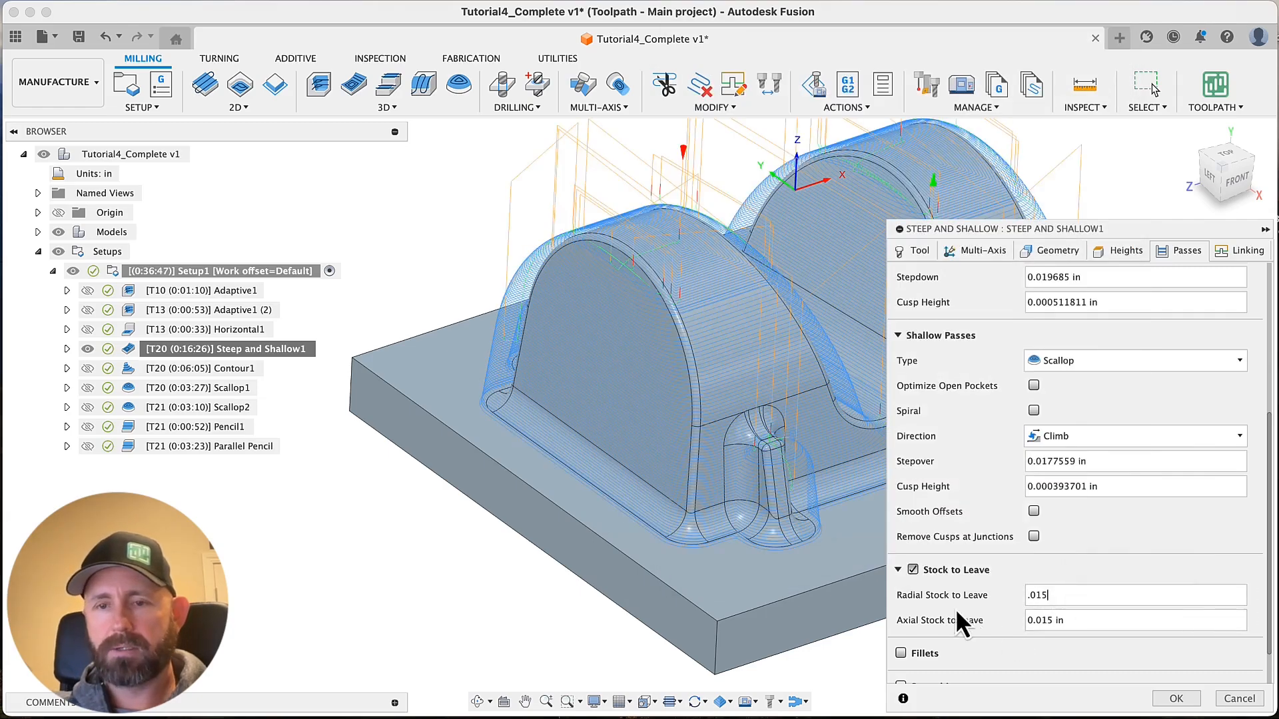
pyautogui.scroll(-2, 955, 609)
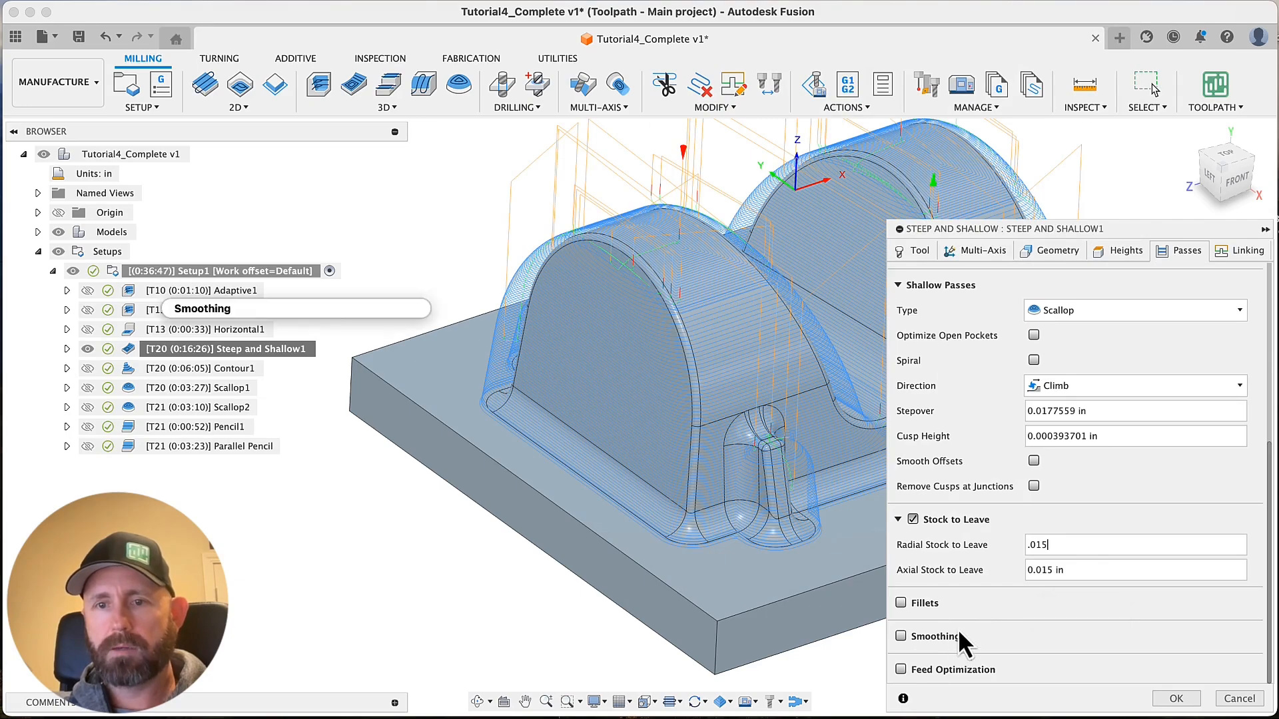
# Set the cusp height of the steep passes in Steep and Shallow1 to 0.0015 in
pyautogui.scroll(6, 977, 593)
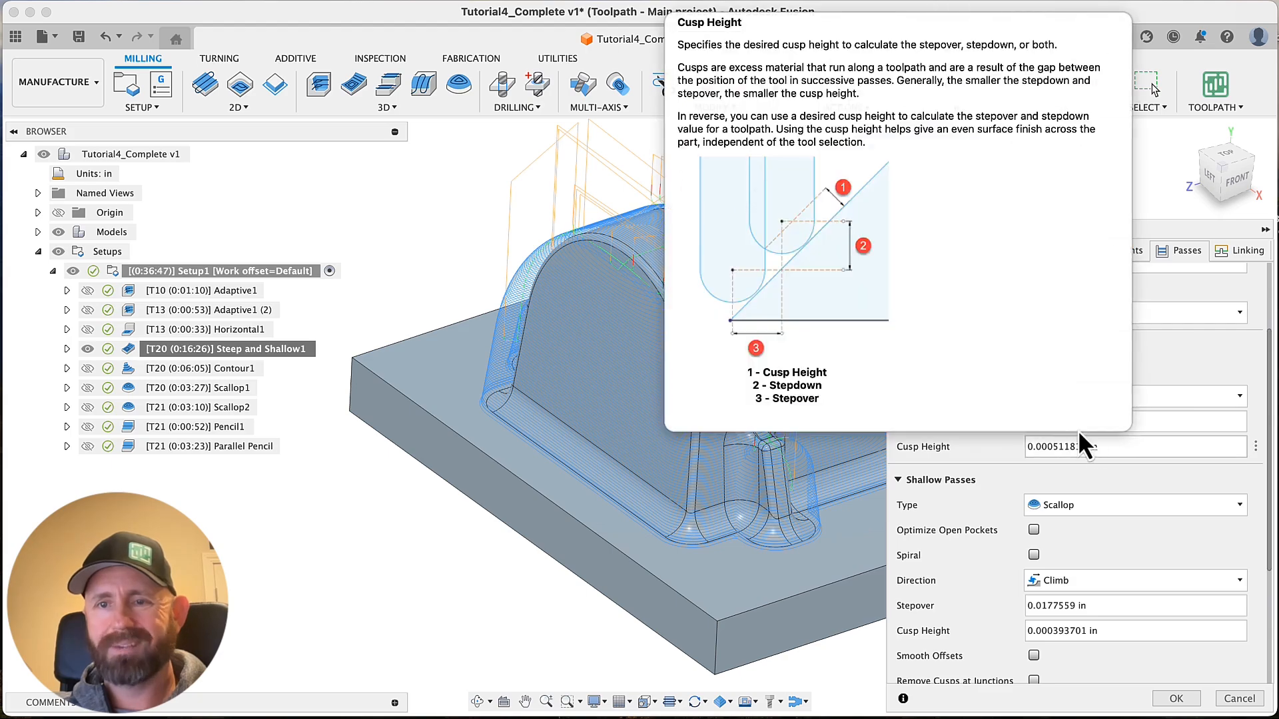
pyautogui.click(1107, 447)
pyautogui.moveTo(1107, 448); pyautogui.dragTo(992, 464)
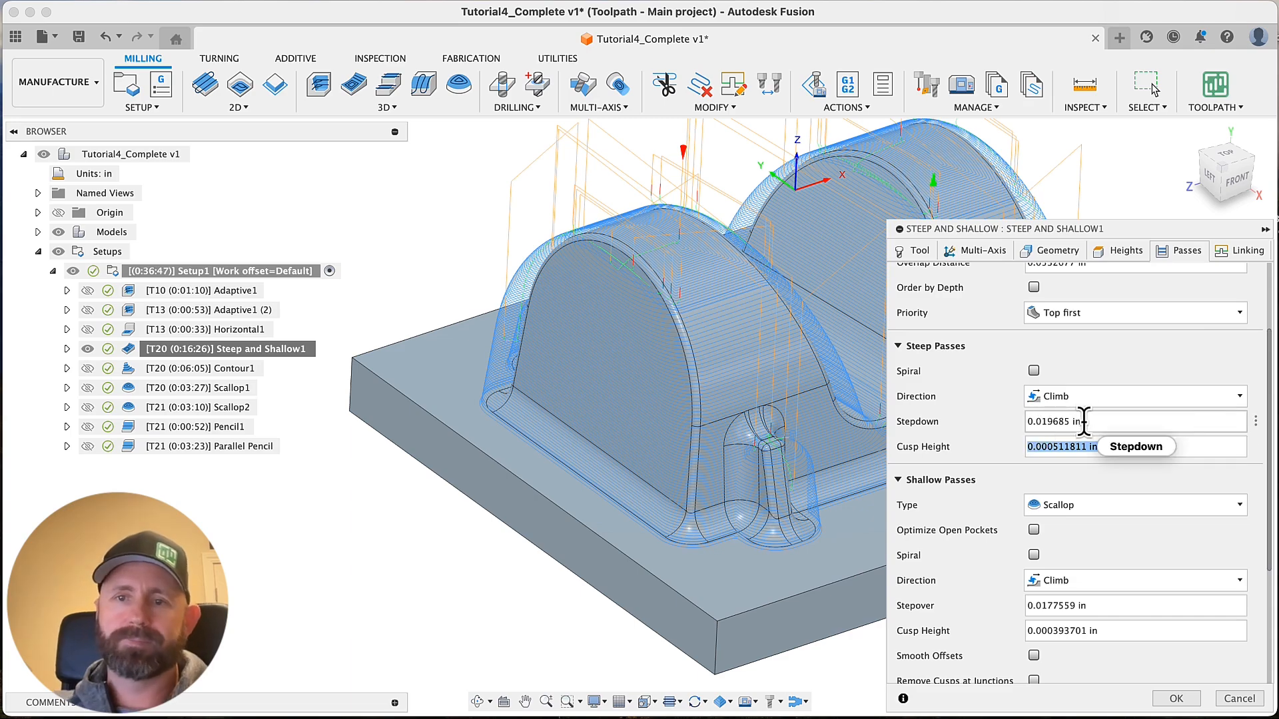
pyautogui.moveTo(1084, 421)
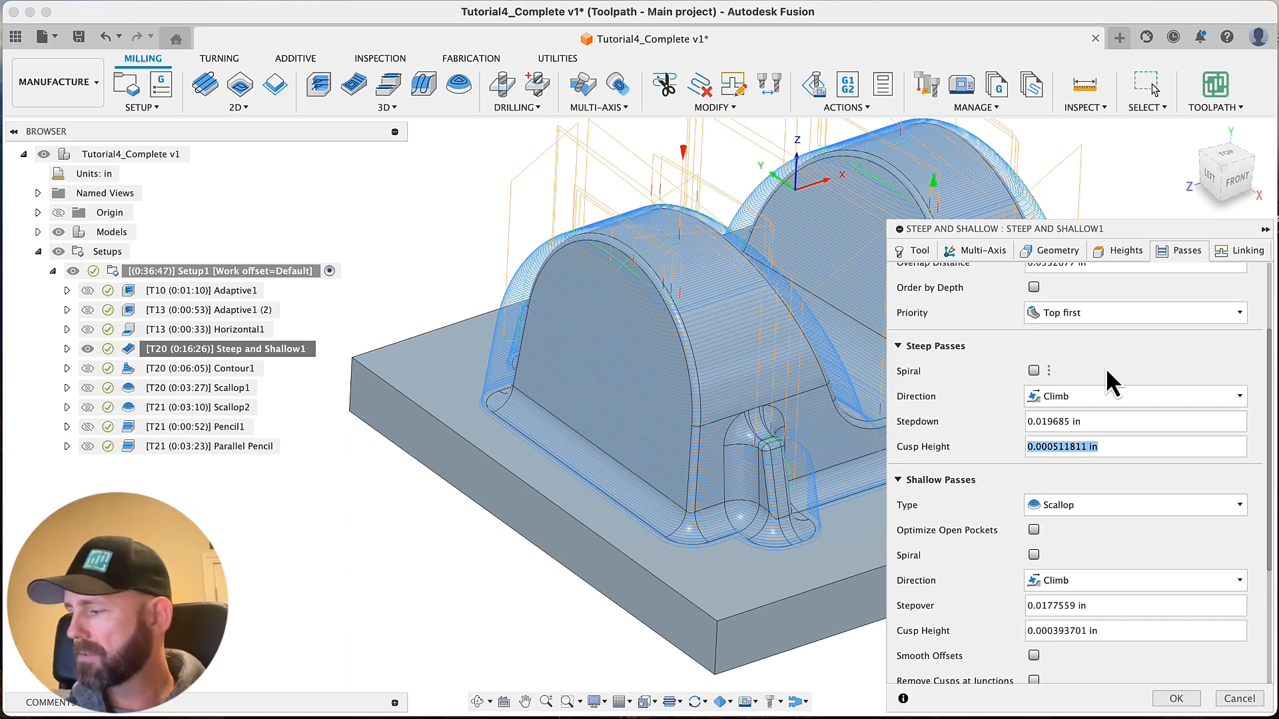
pyautogui.write('.015')
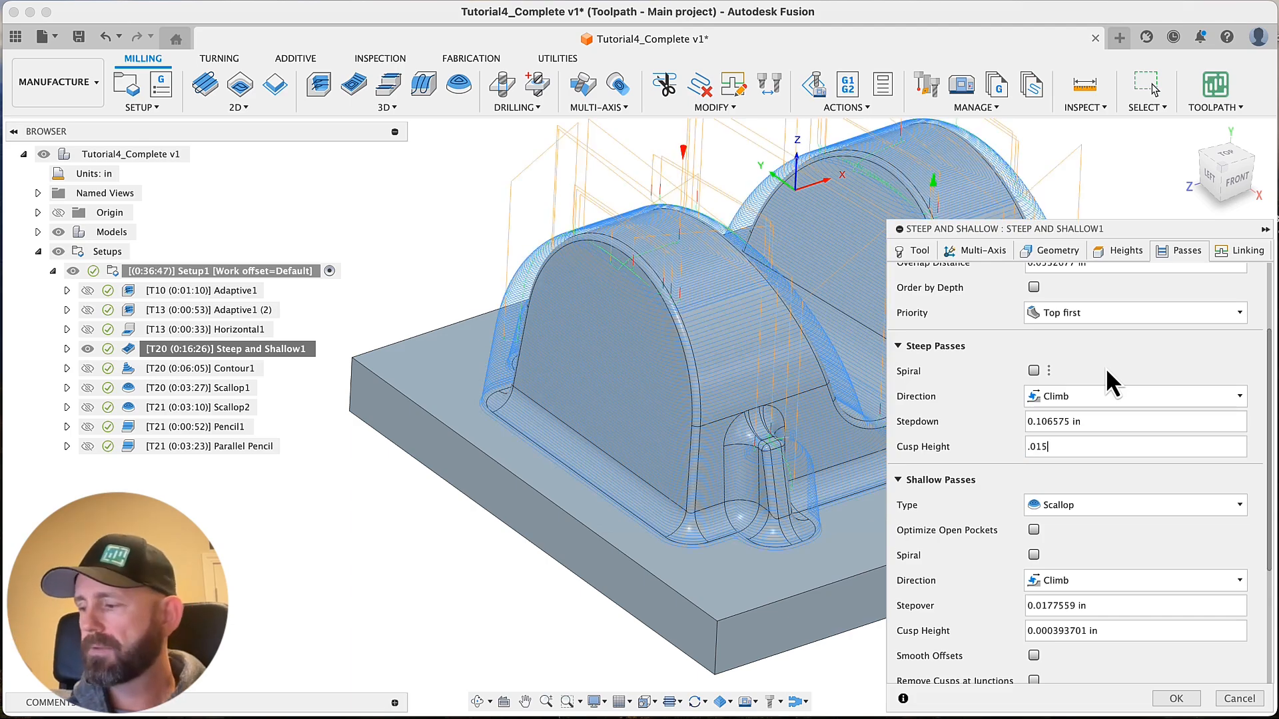
pyautogui.press('BackSpace')
pyautogui.press('BackSpace')
pyautogui.write('0')
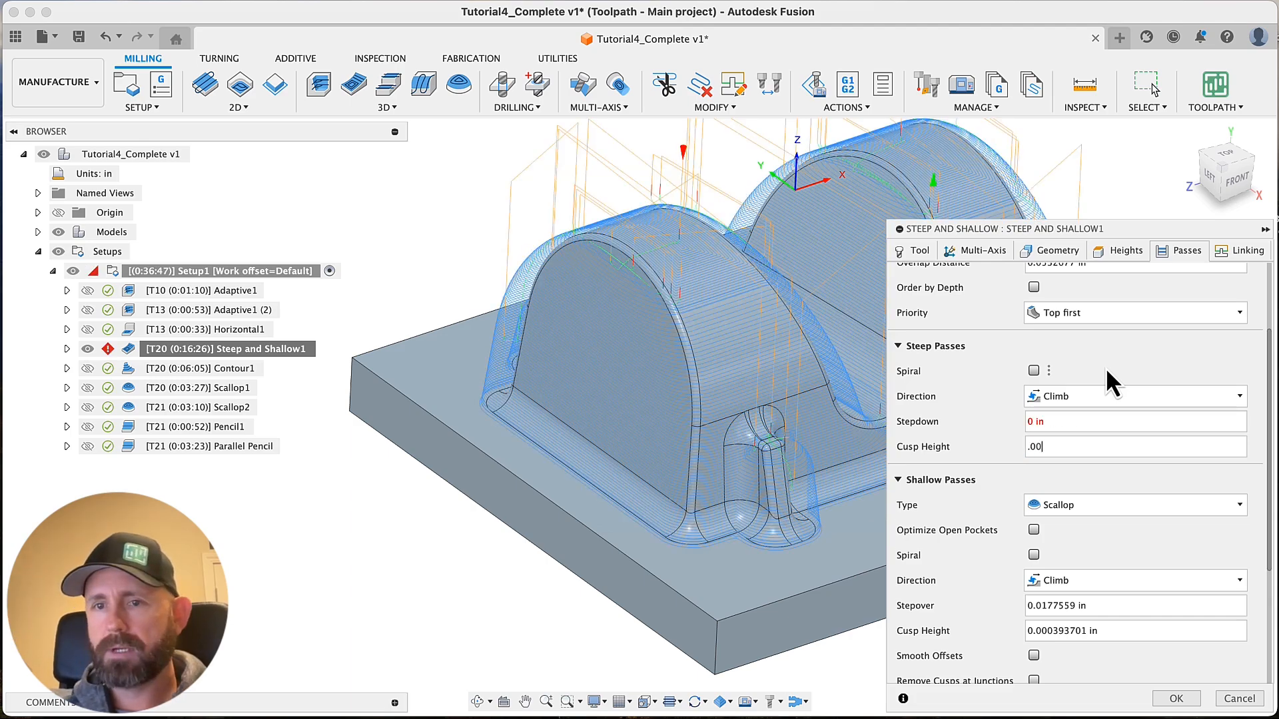
pyautogui.write('15')
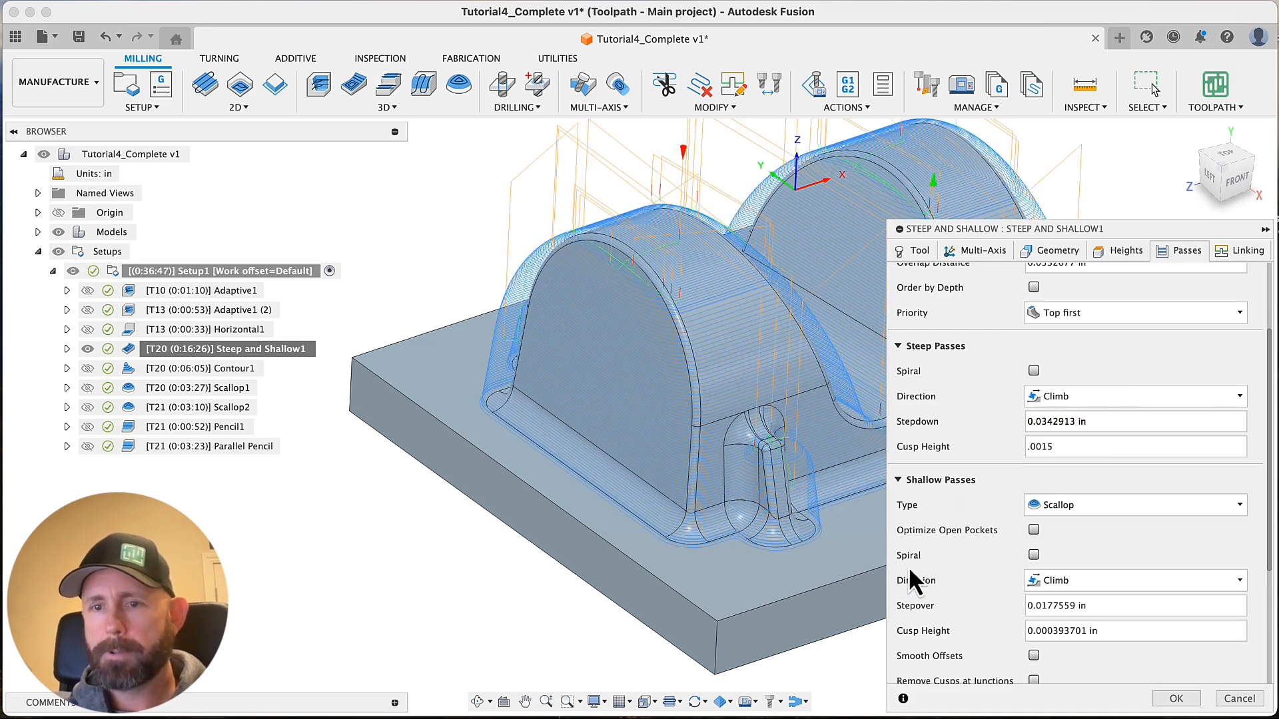
pyautogui.press('Tab')
# Link the shallow passes' cusp height to the steep one with the copied parameter cuspHeightStepdown and regenerate Steep and Shallow1
pyautogui.scroll(-3, 930, 569)
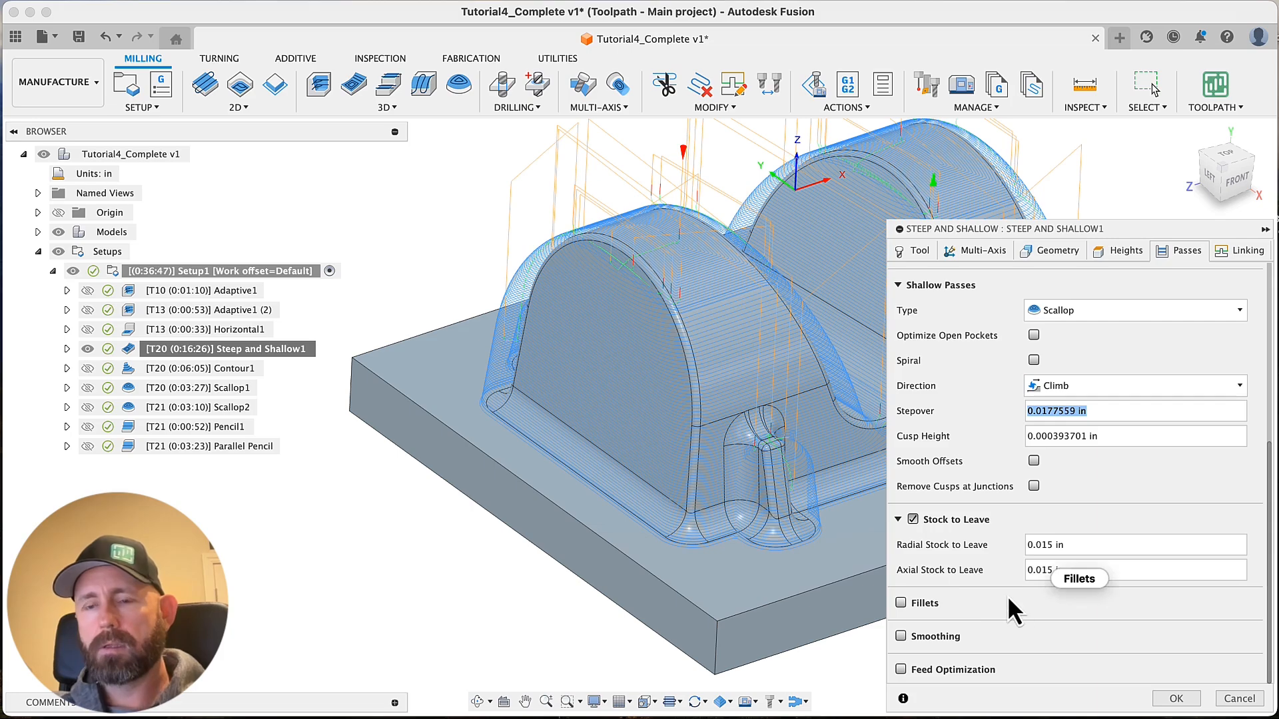
pyautogui.scroll(3, 982, 526)
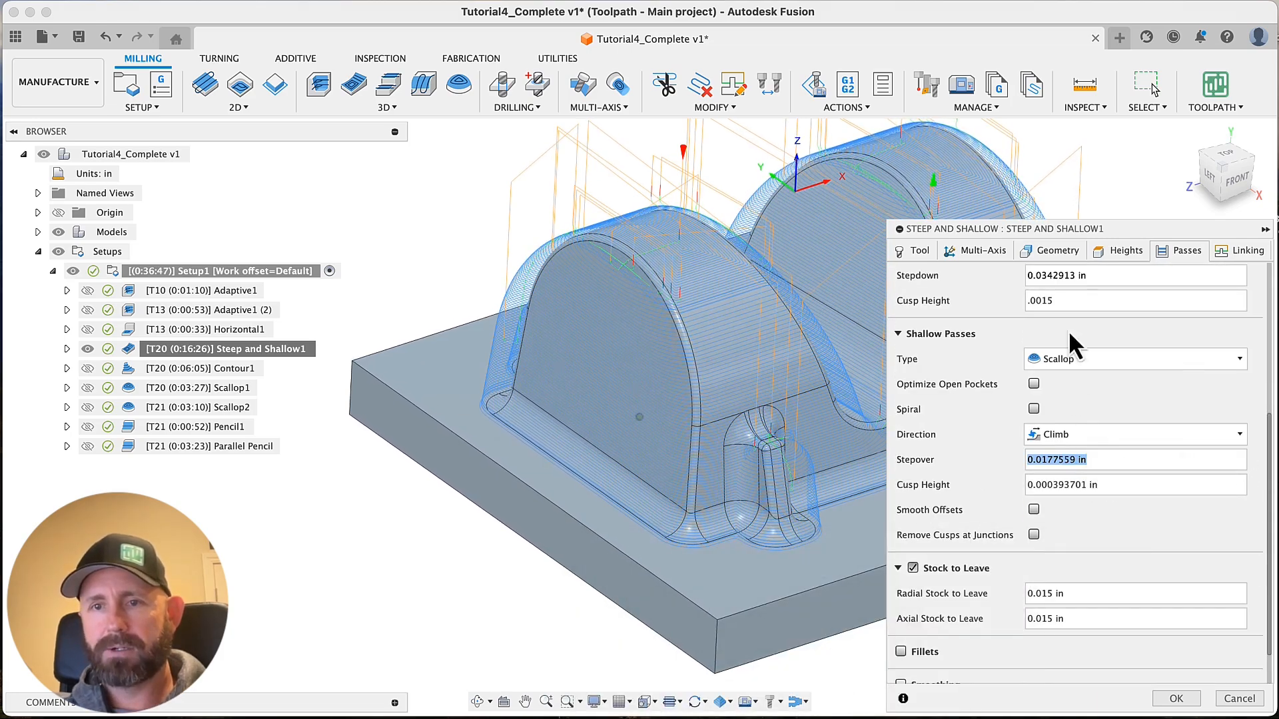
pyautogui.moveTo(1073, 301)
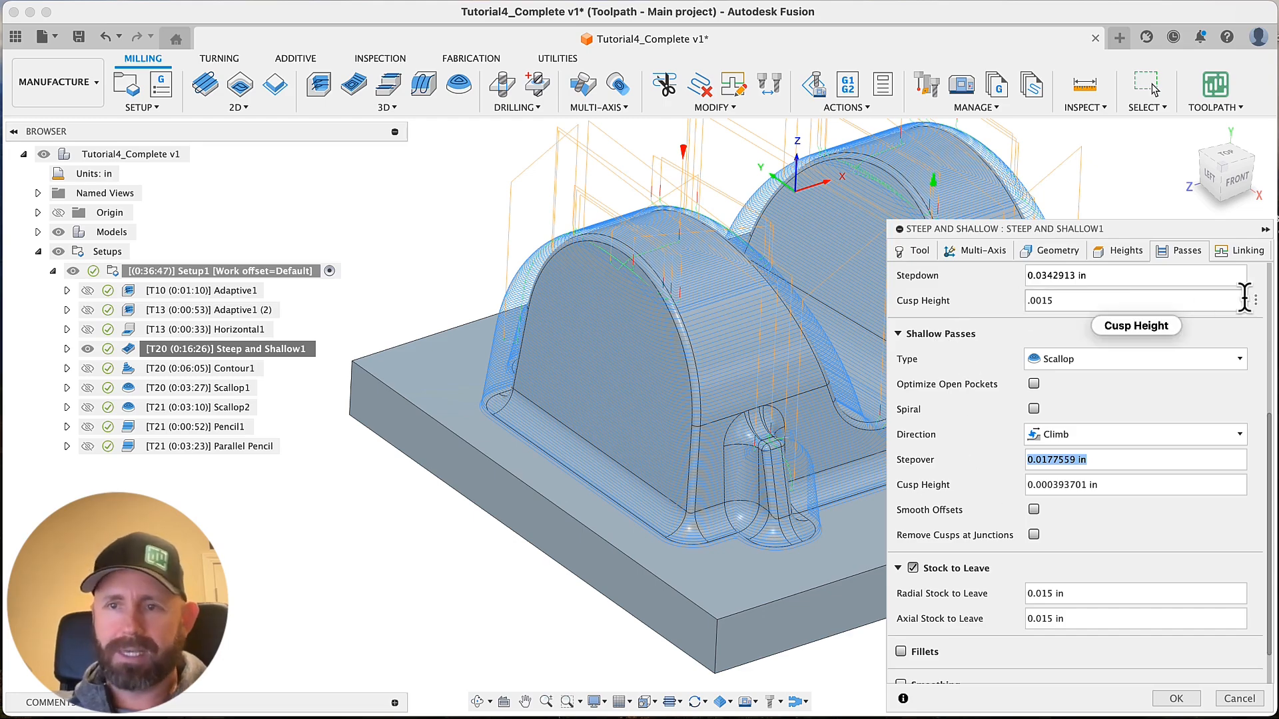
pyautogui.click(1255, 301)
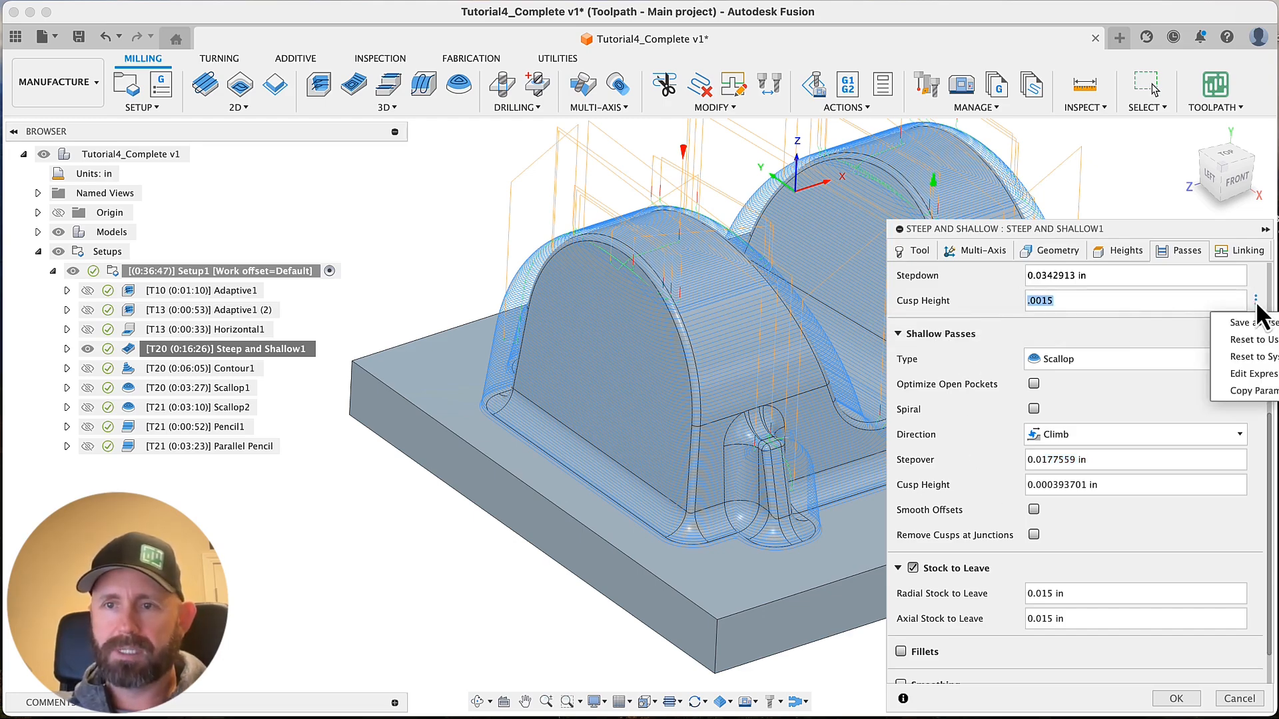
pyautogui.click(1249, 397)
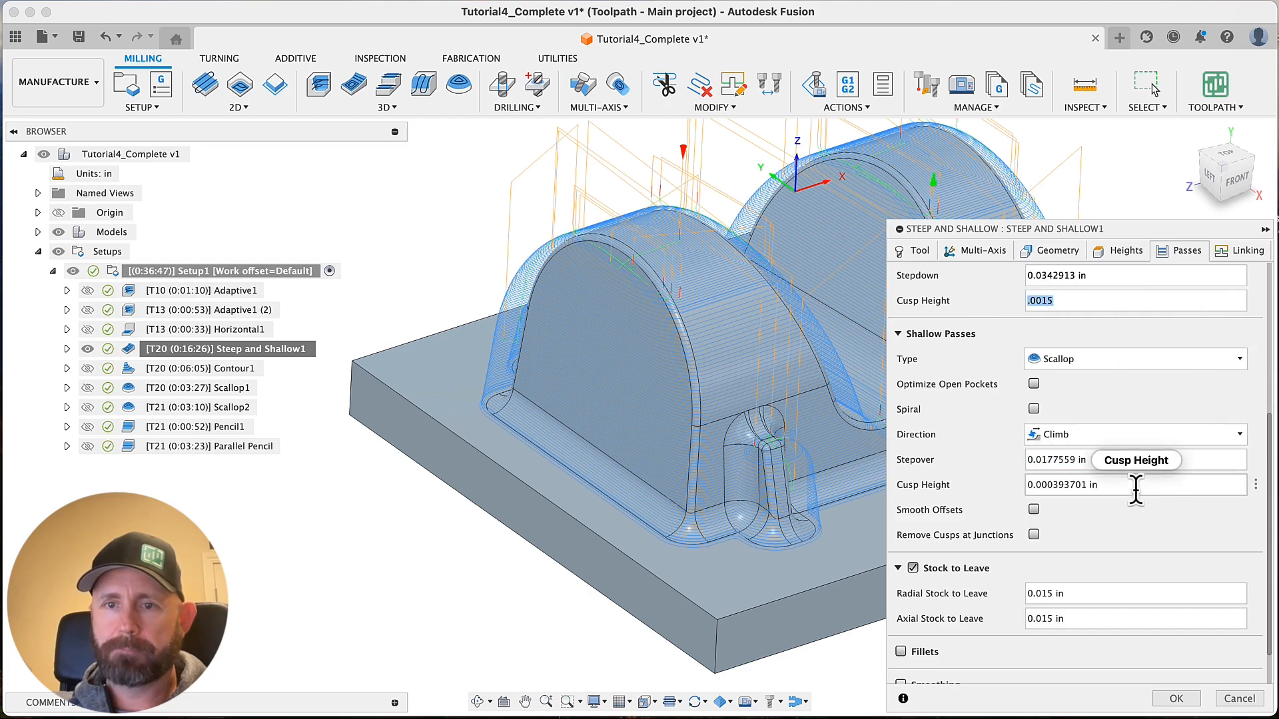
pyautogui.click(1144, 486)
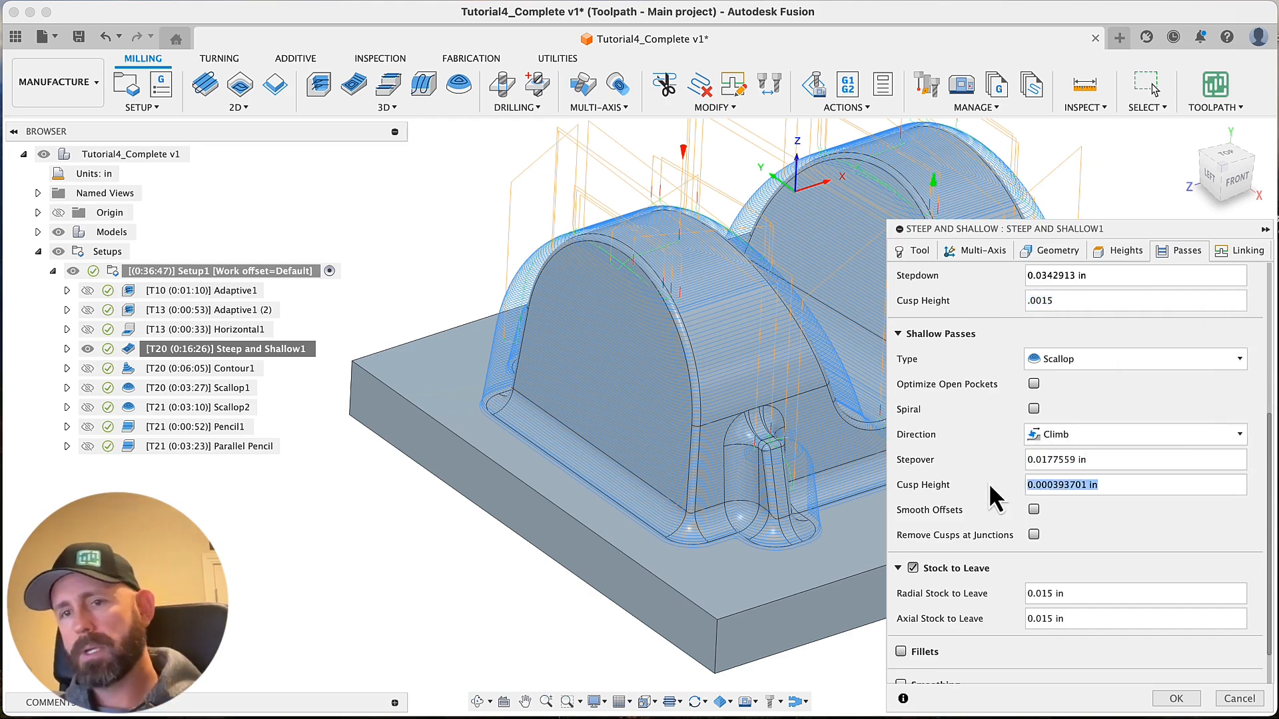
pyautogui.write('cuspHeightStepdown')
pyautogui.click(1085, 511)
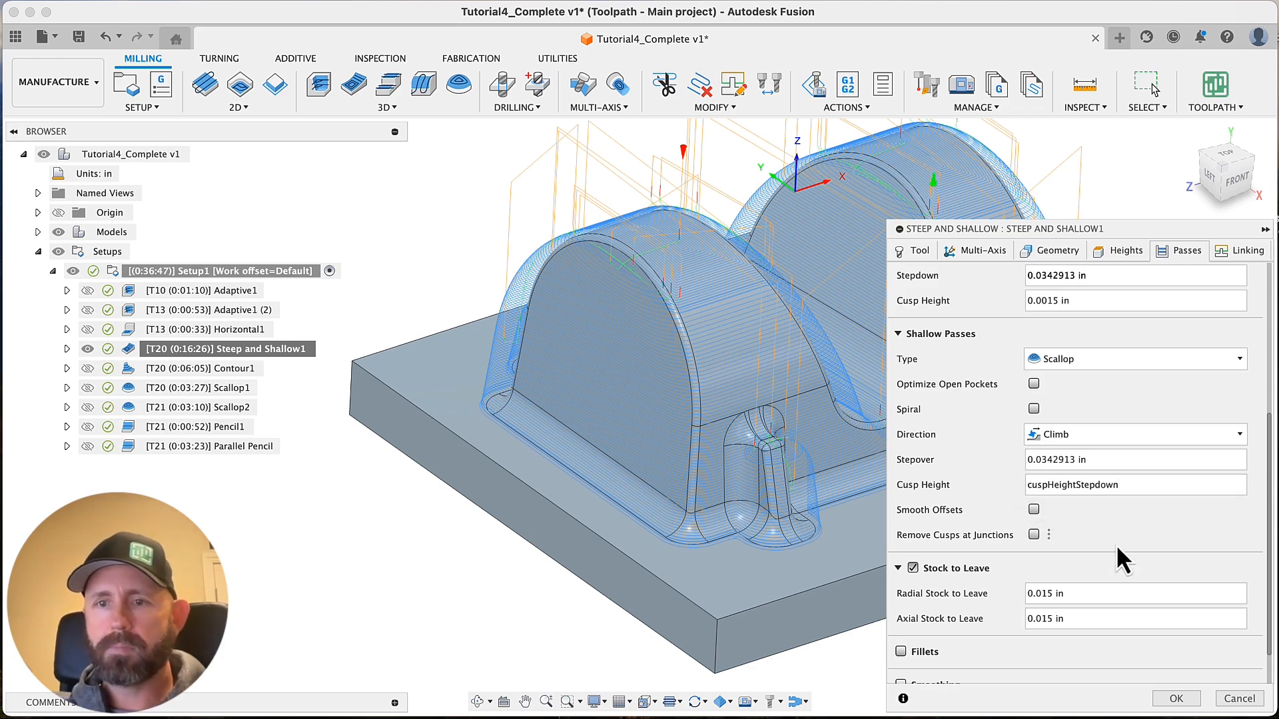
pyautogui.moveTo(1105, 482)
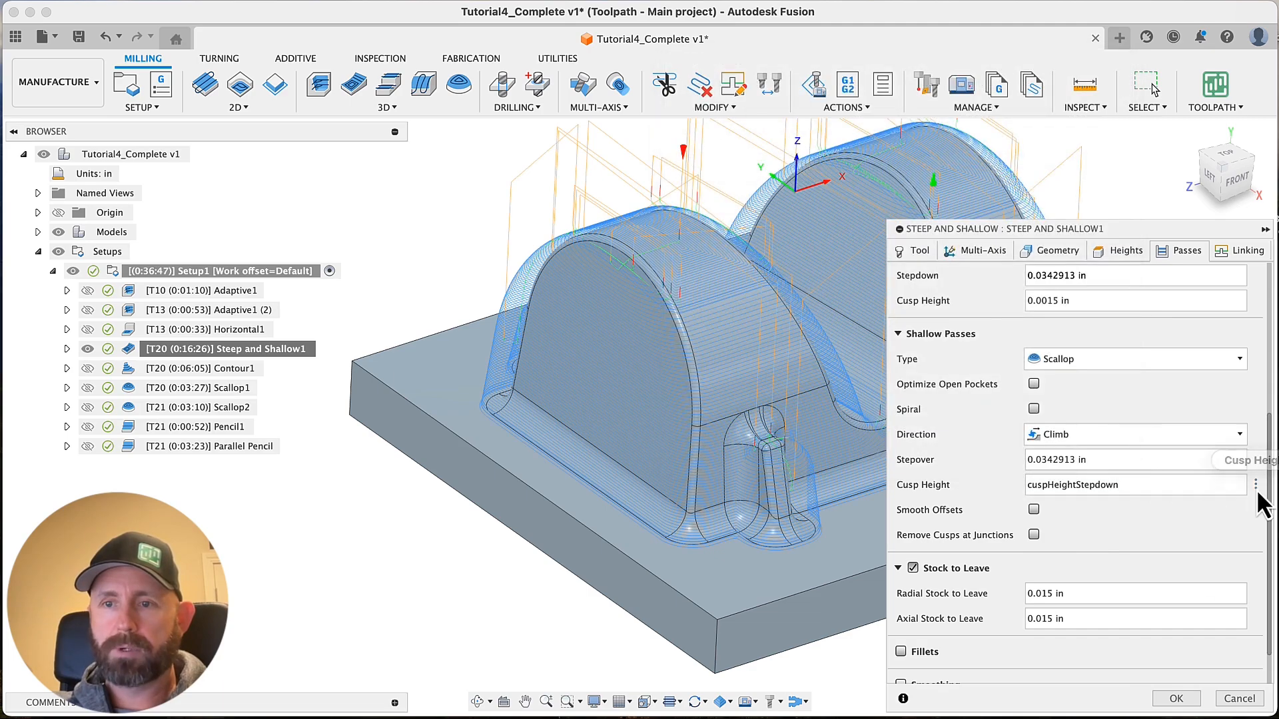
pyautogui.click(1257, 488)
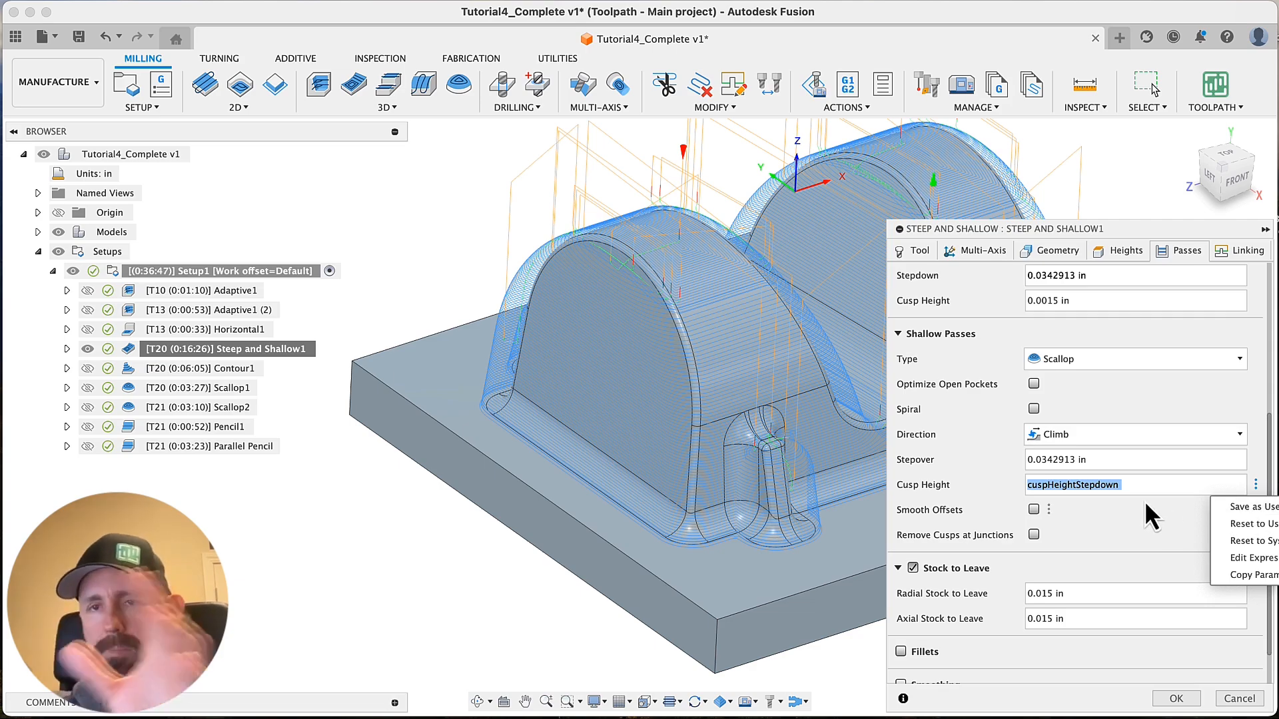
pyautogui.click(1133, 539)
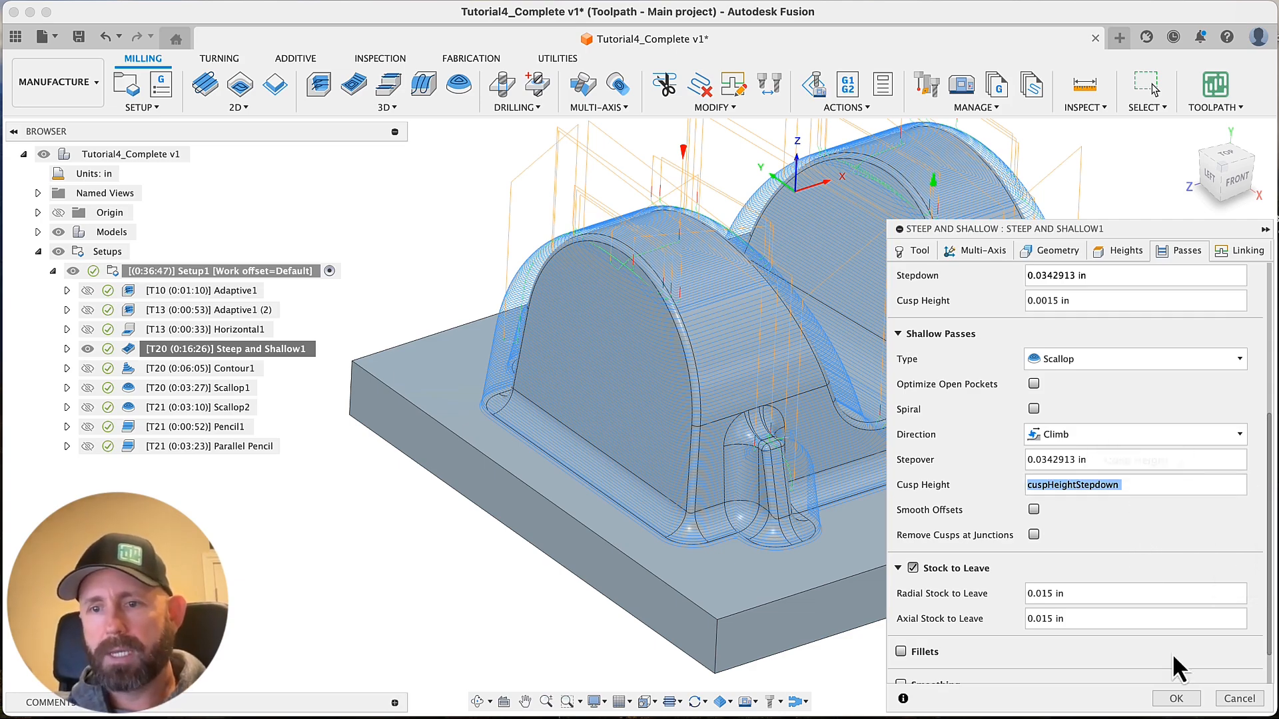
pyautogui.click(1176, 698)
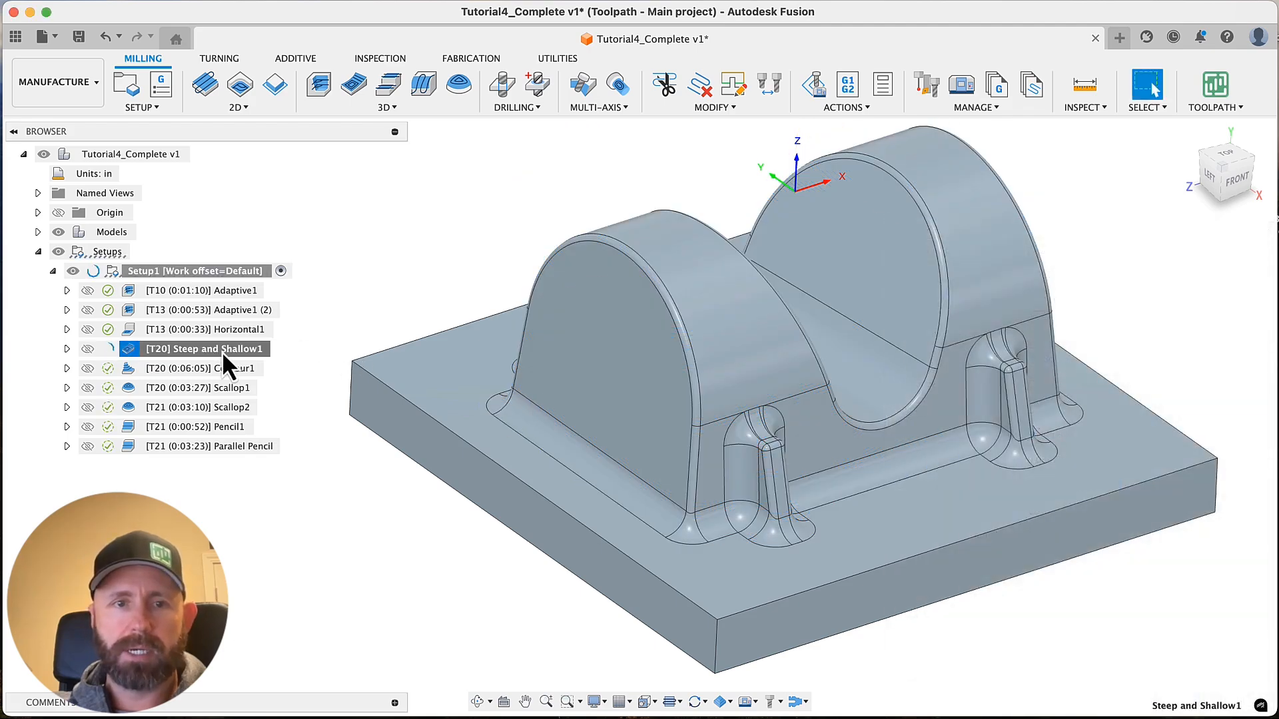
# Reopen Steep and Shallow1 for editing and set the cusp height of the steep passes to 0.003 in
pyautogui.rightClick(222, 350)
pyautogui.click(269, 8)
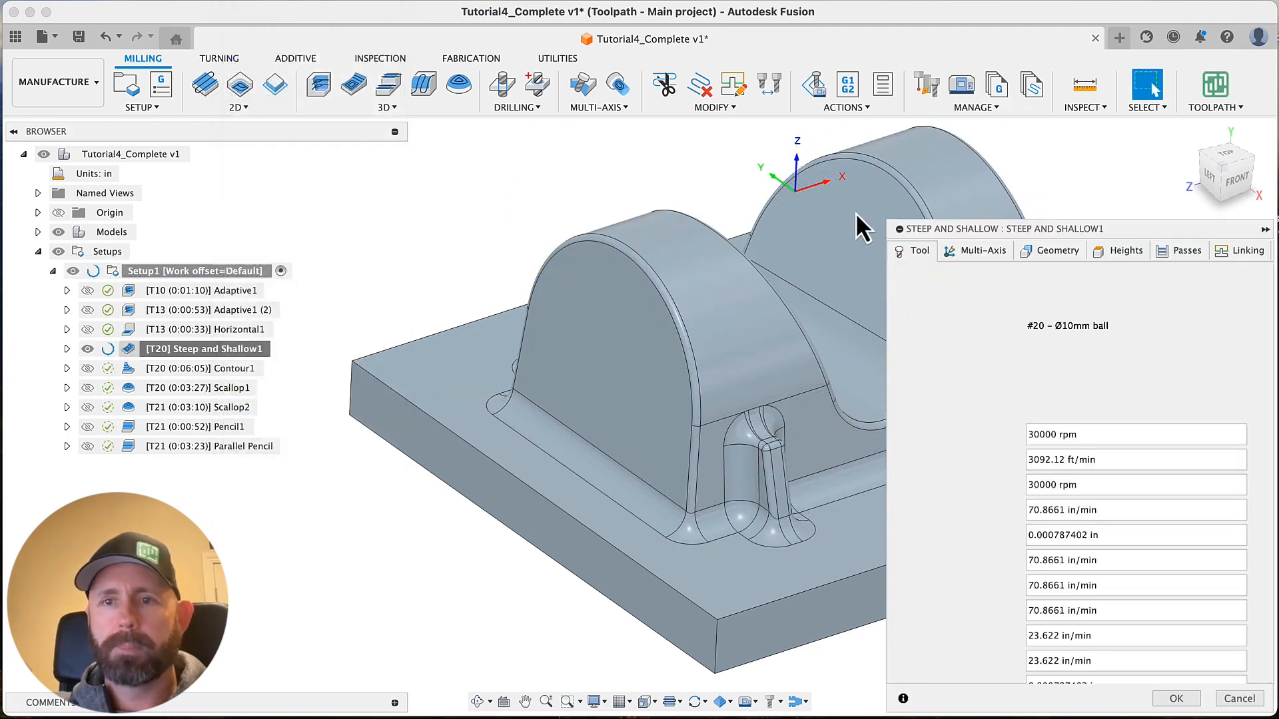
pyautogui.click(1173, 256)
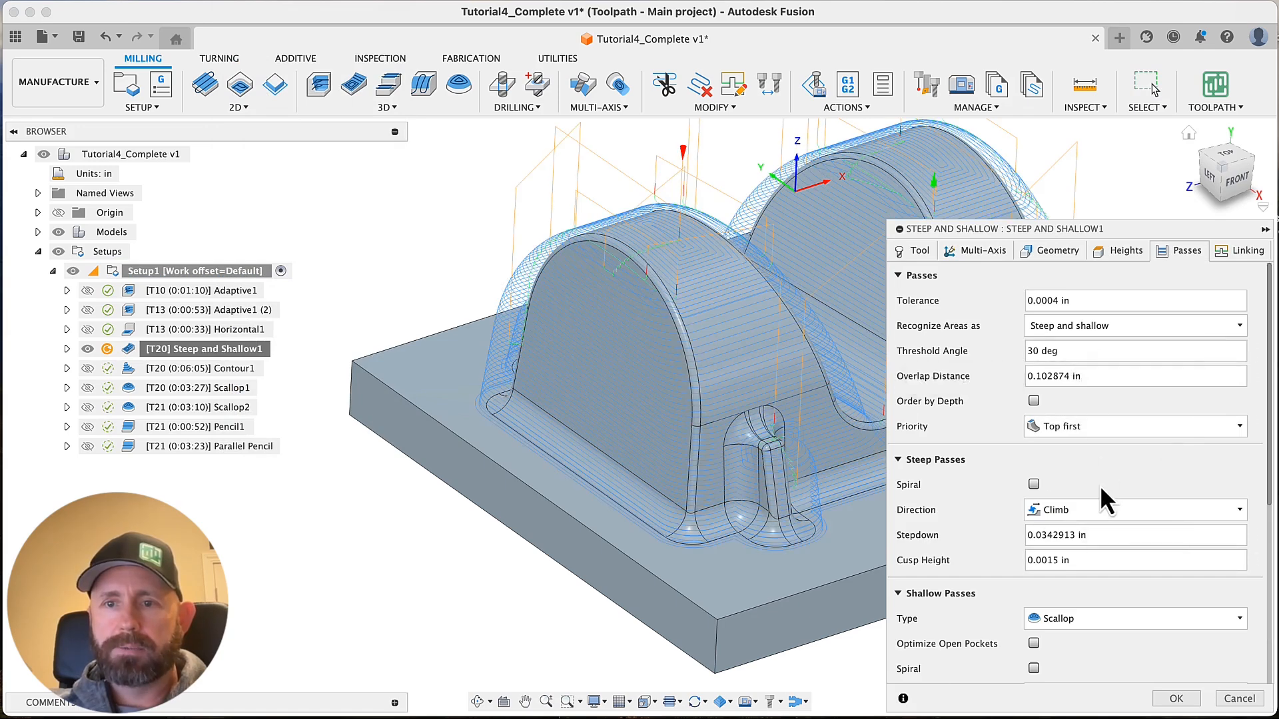
pyautogui.scroll(-2, 1101, 489)
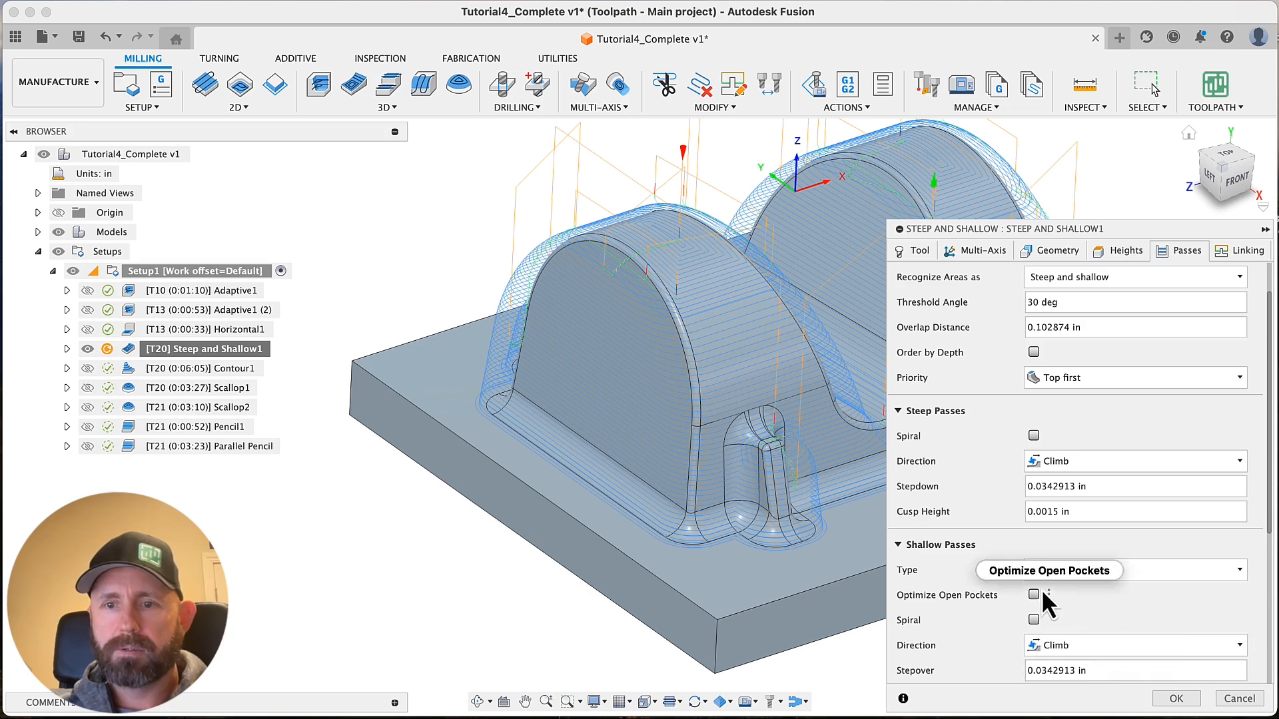
pyautogui.scroll(-4, 1033, 583)
pyautogui.doubleClick(1066, 598)
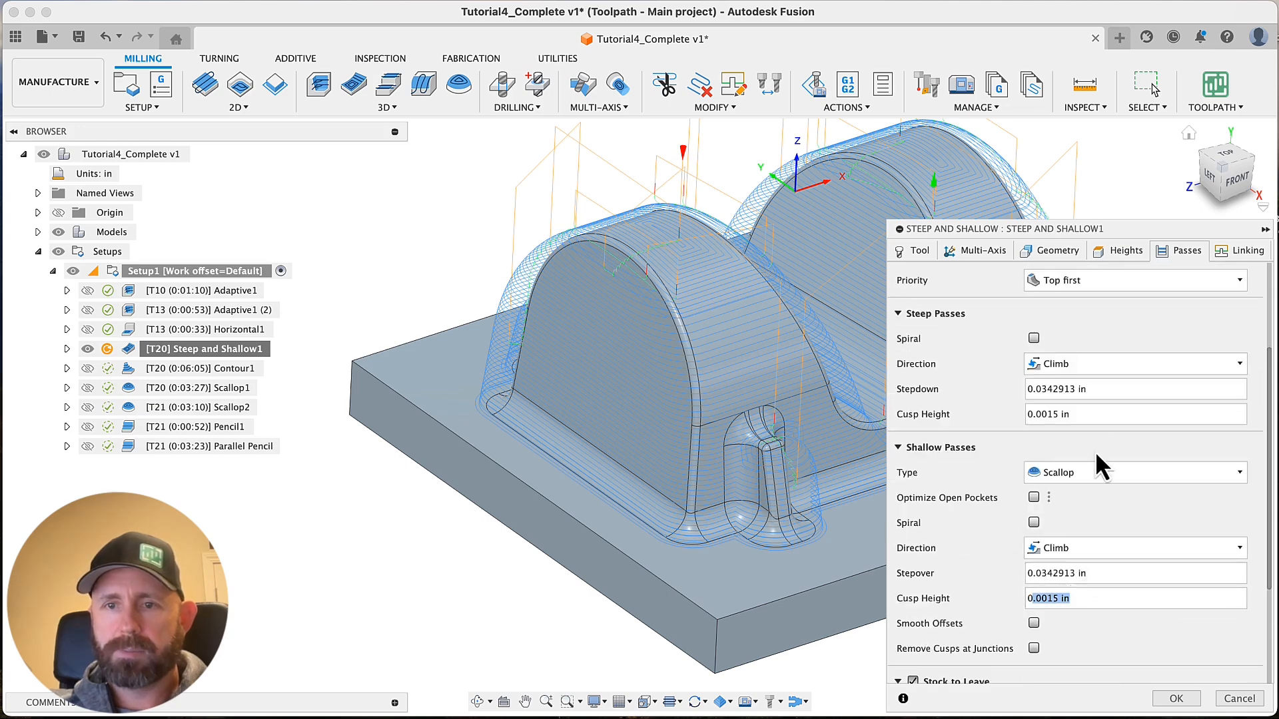
pyautogui.doubleClick(1099, 415)
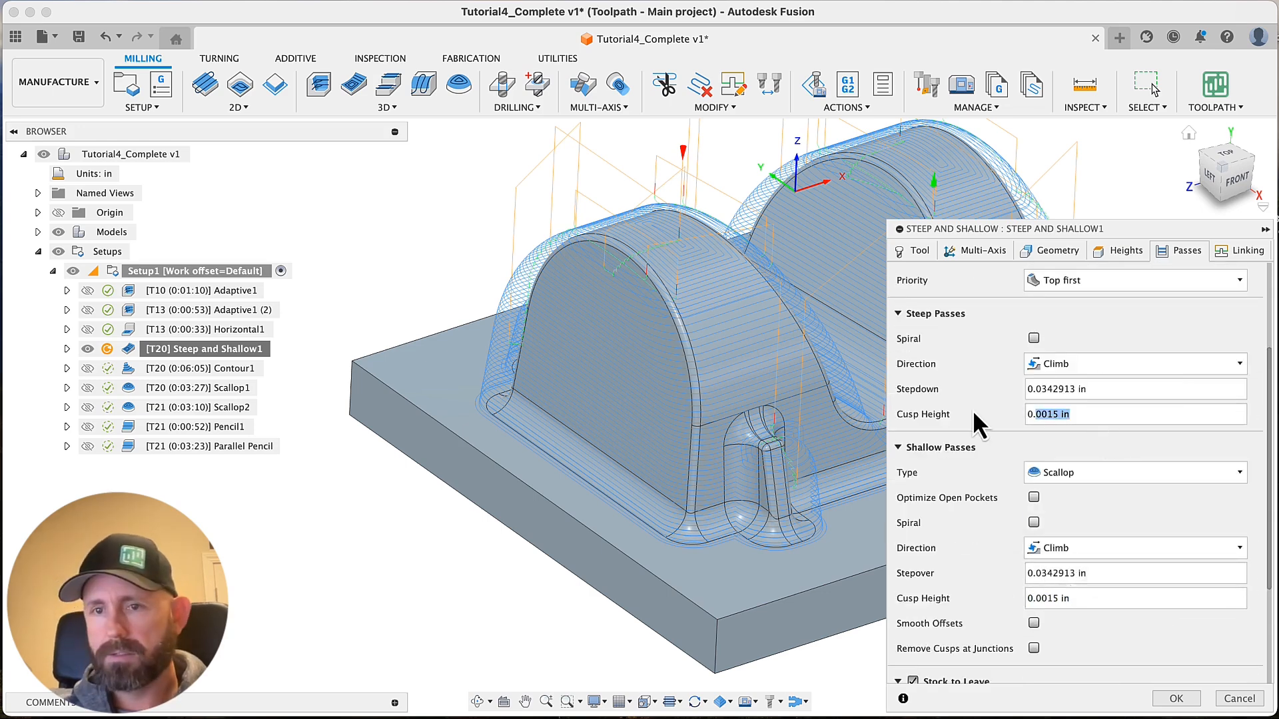
pyautogui.write('003')
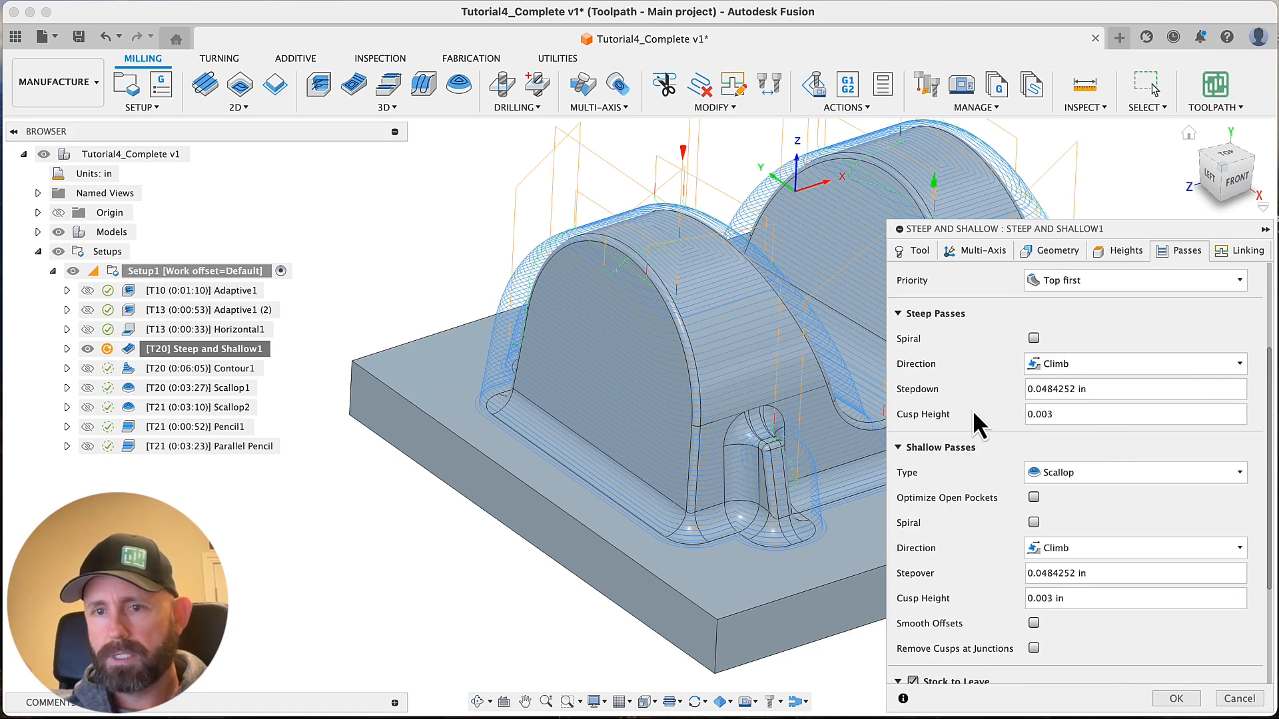
# Set the steep passes' cusp height in Steep and Shallow1 to 0.002 in and regenerate the toolpath
pyautogui.doubleClick(1051, 414)
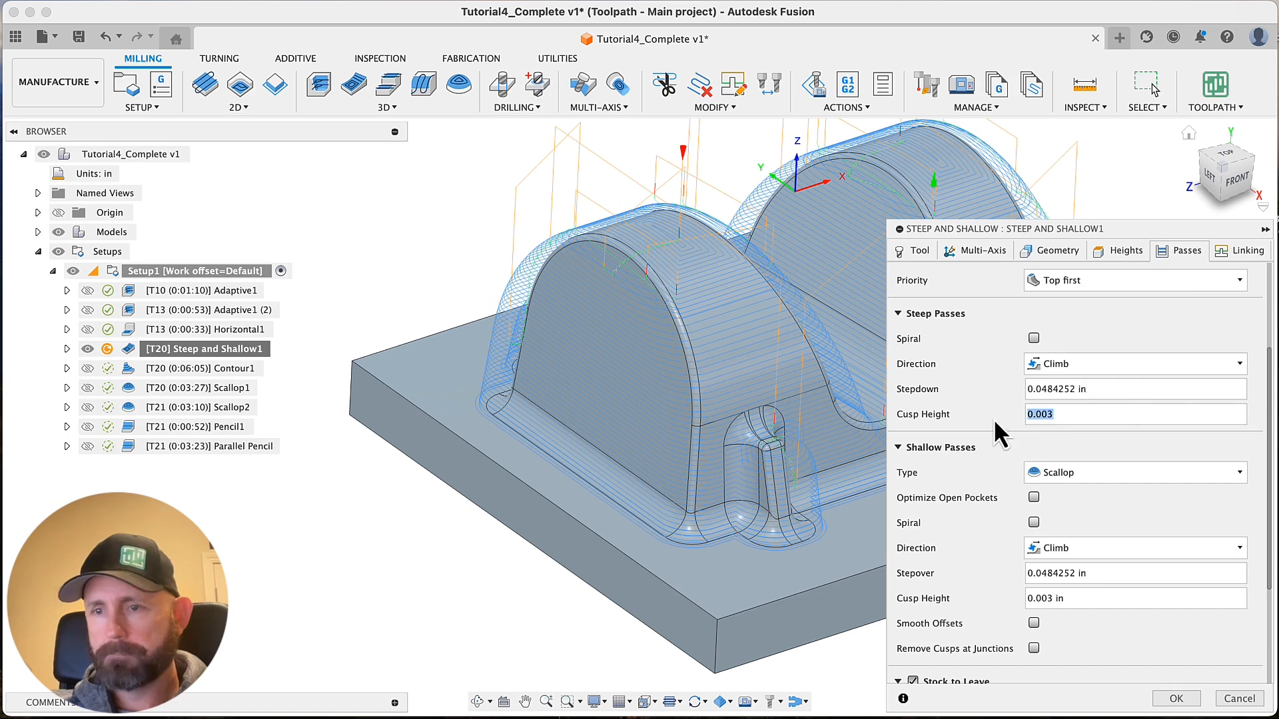
pyautogui.write('002')
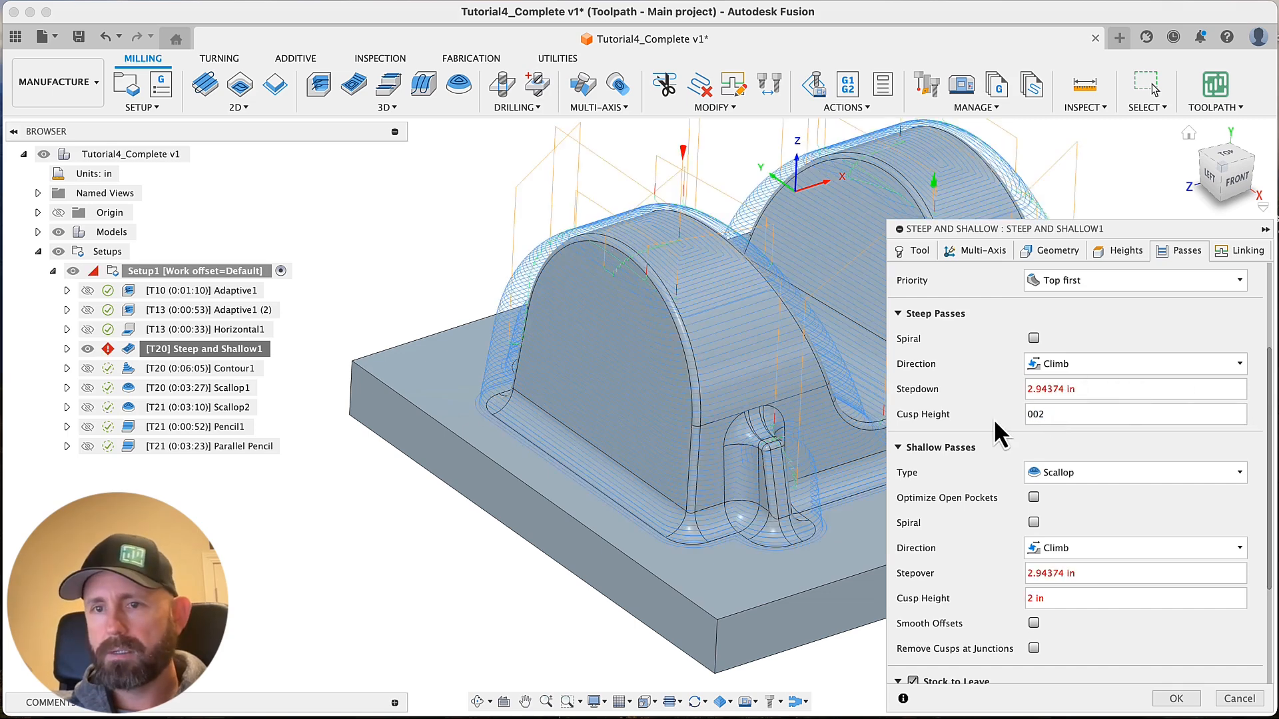
pyautogui.moveTo(1053, 414); pyautogui.dragTo(967, 418)
pyautogui.write('.002')
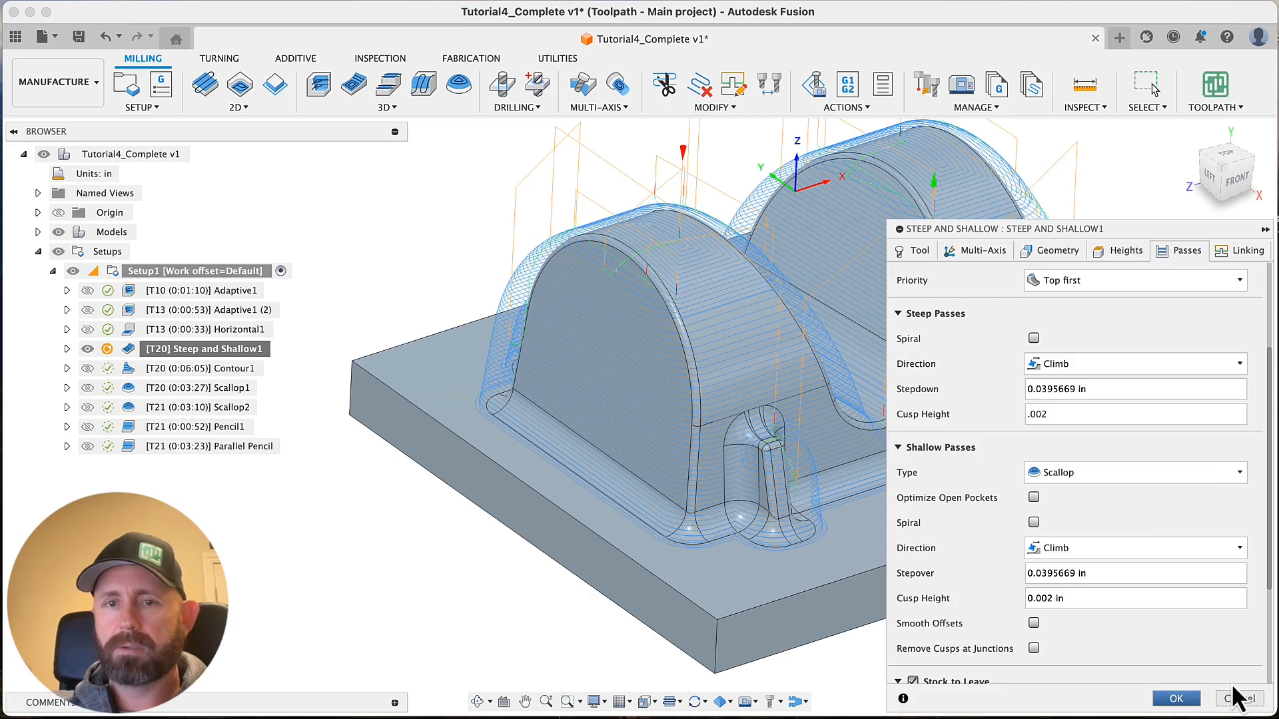
pyautogui.click(1178, 700)
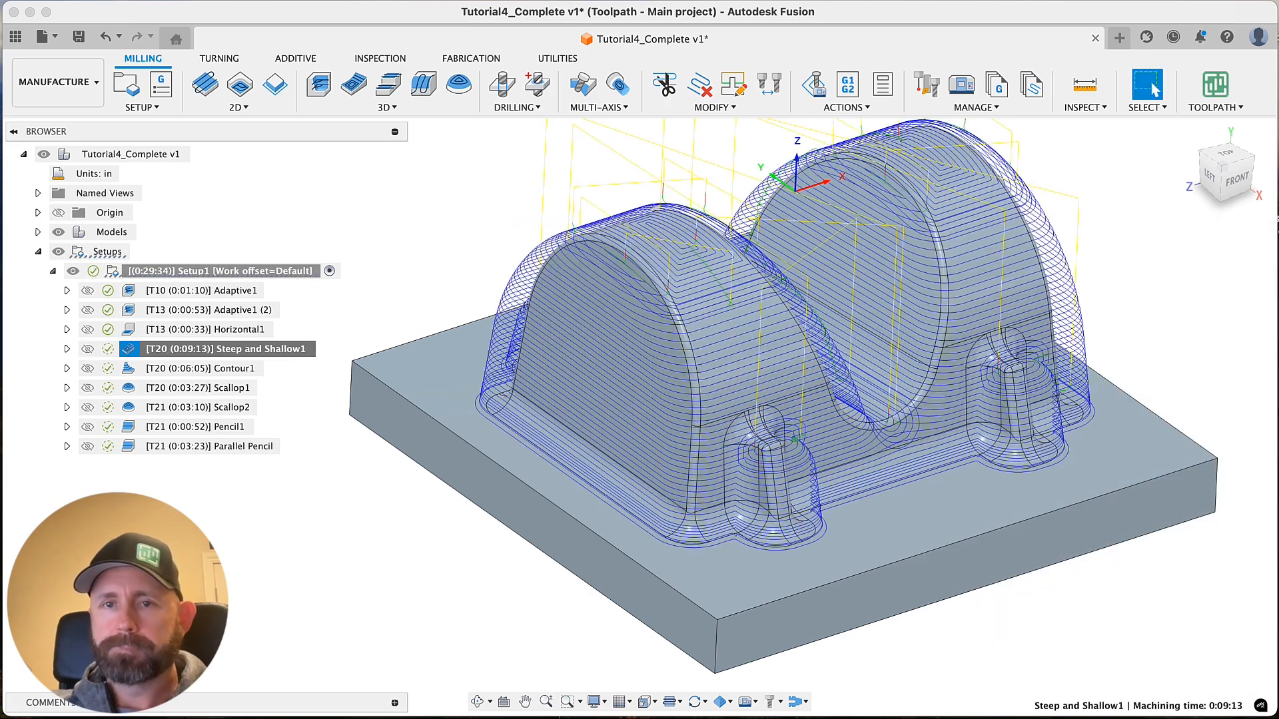
# Examine the regenerated Steep and Shallow1 toolpath and its in-process stock around the arches, ribs and base fillets
pyautogui.keyDown('shift'); pyautogui.moveTo(196, 483); pyautogui.dragTo(546, 702, button='middle'); pyautogui.keyUp('shift')
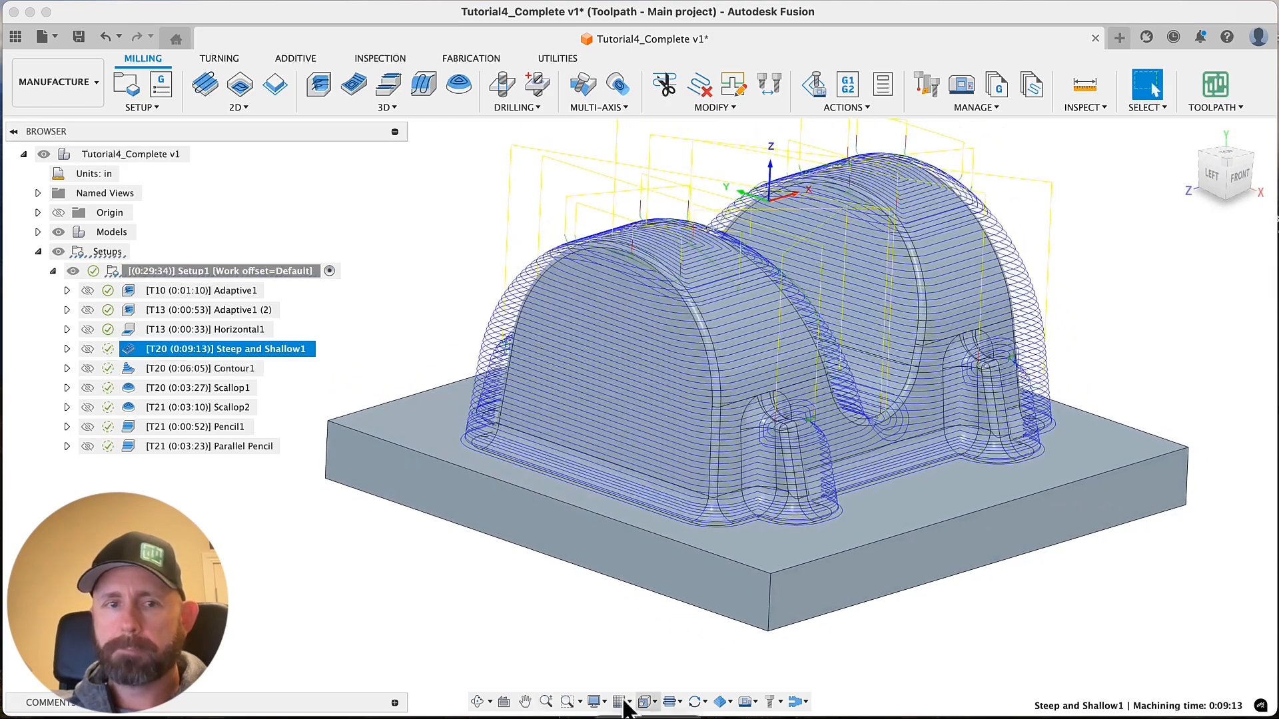
pyautogui.moveTo(106, 351)
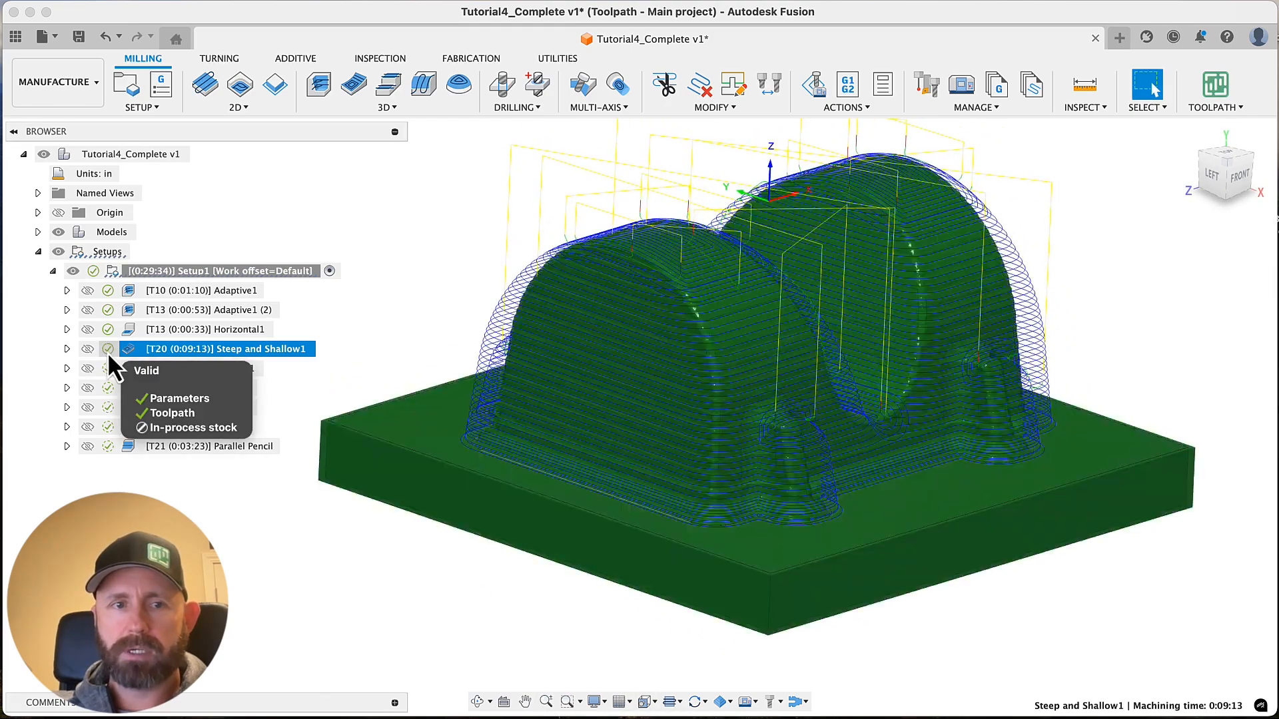
pyautogui.scroll(4, 493, 602)
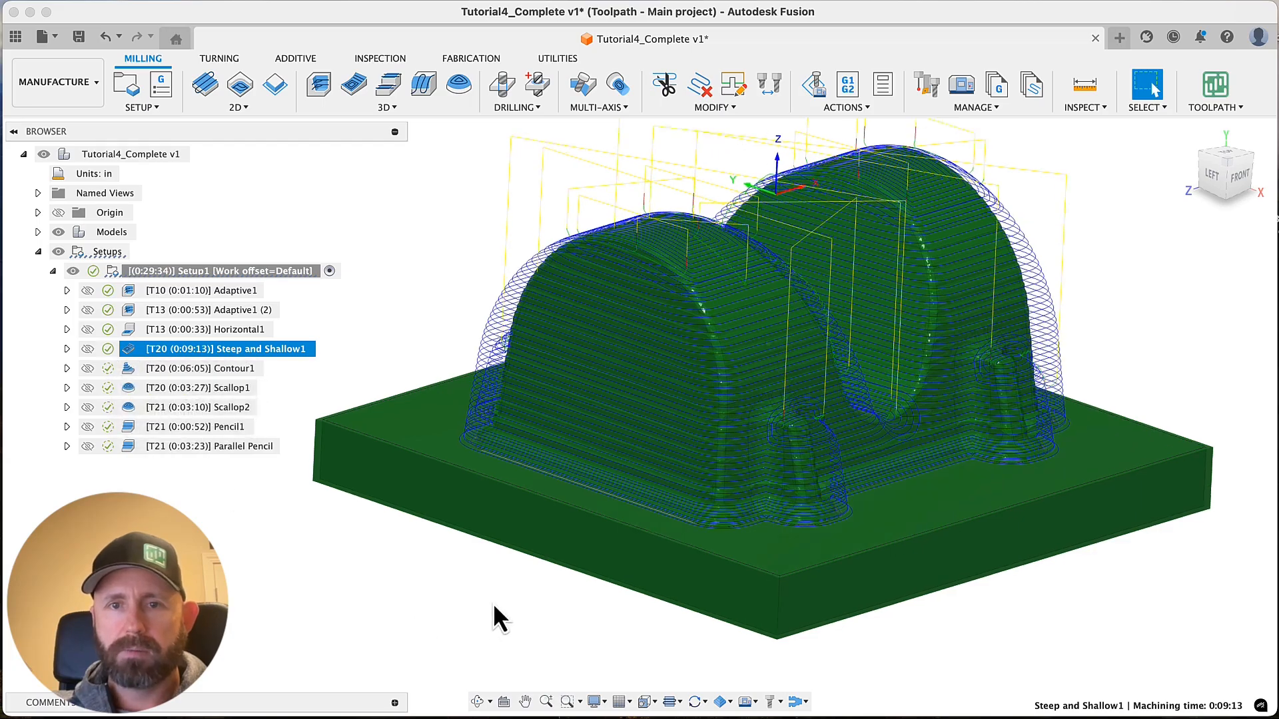
pyautogui.keyDown('shift'); pyautogui.hscroll(-10, 493, 602); pyautogui.keyUp('shift')
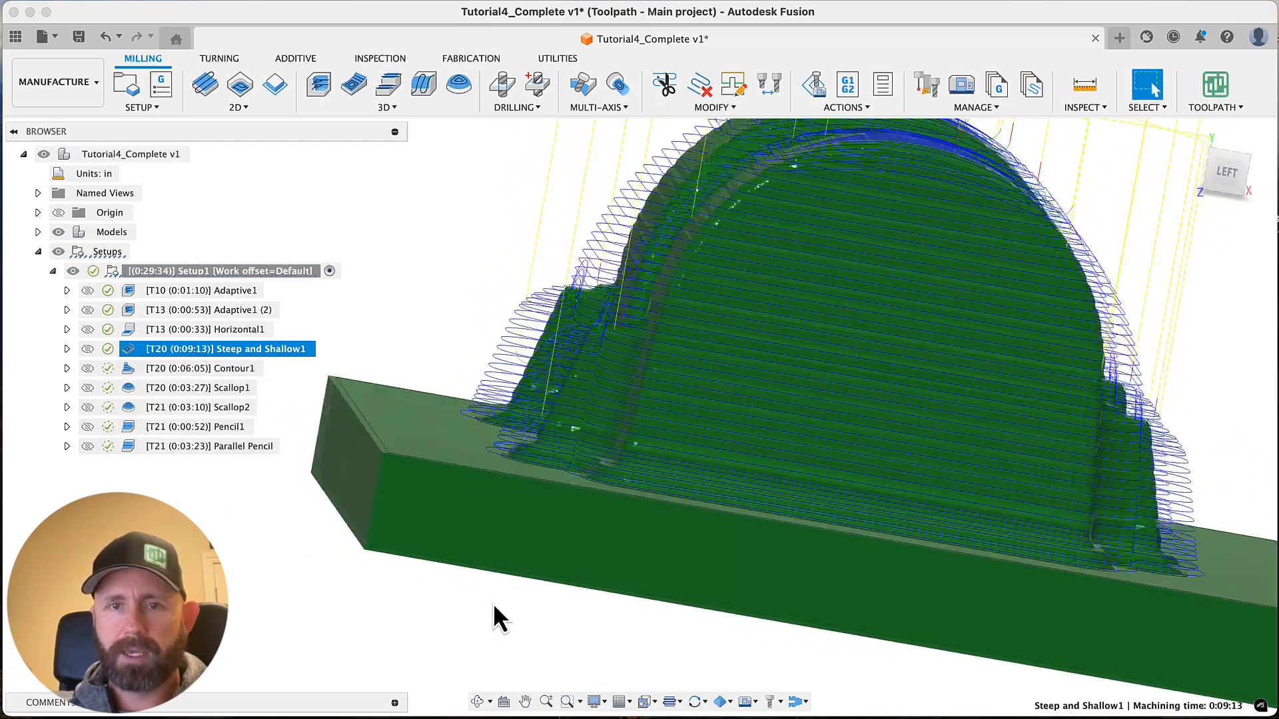
pyautogui.keyDown('shift'); pyautogui.scroll(10, 493, 602); pyautogui.keyUp('shift')
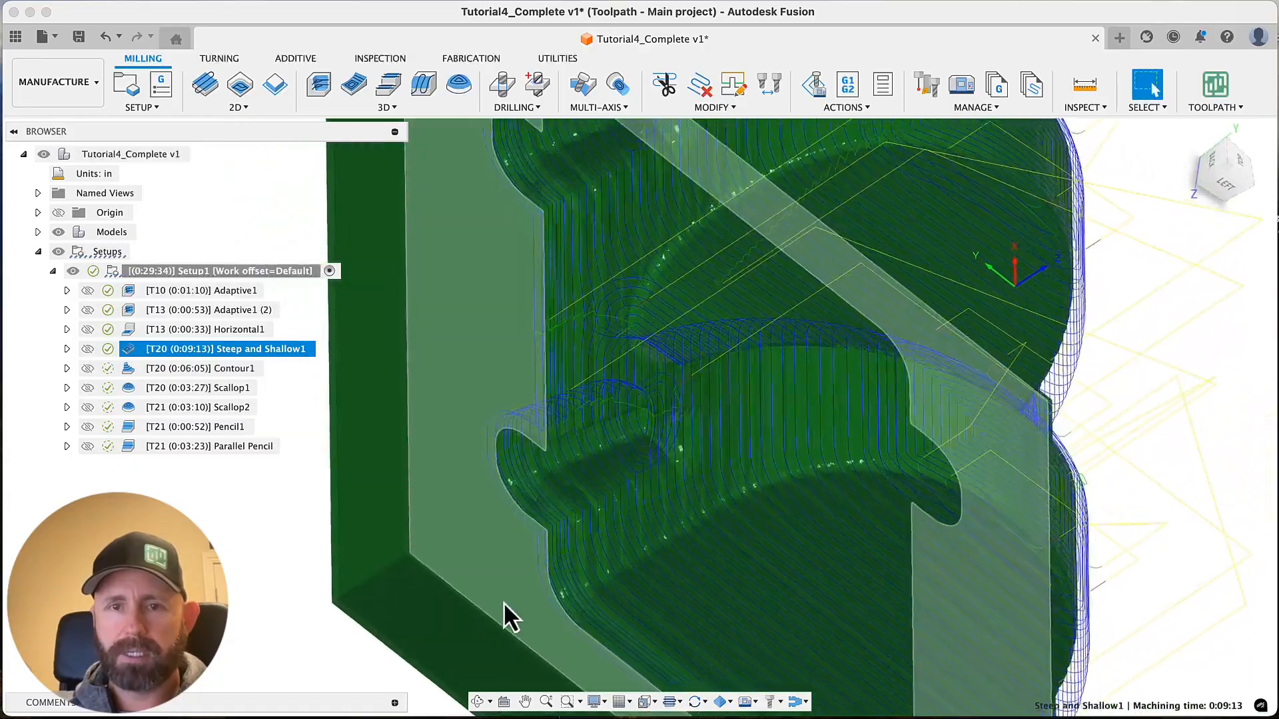
pyautogui.keyDown('shift'); pyautogui.scroll(-10, 501, 586); pyautogui.keyUp('shift')
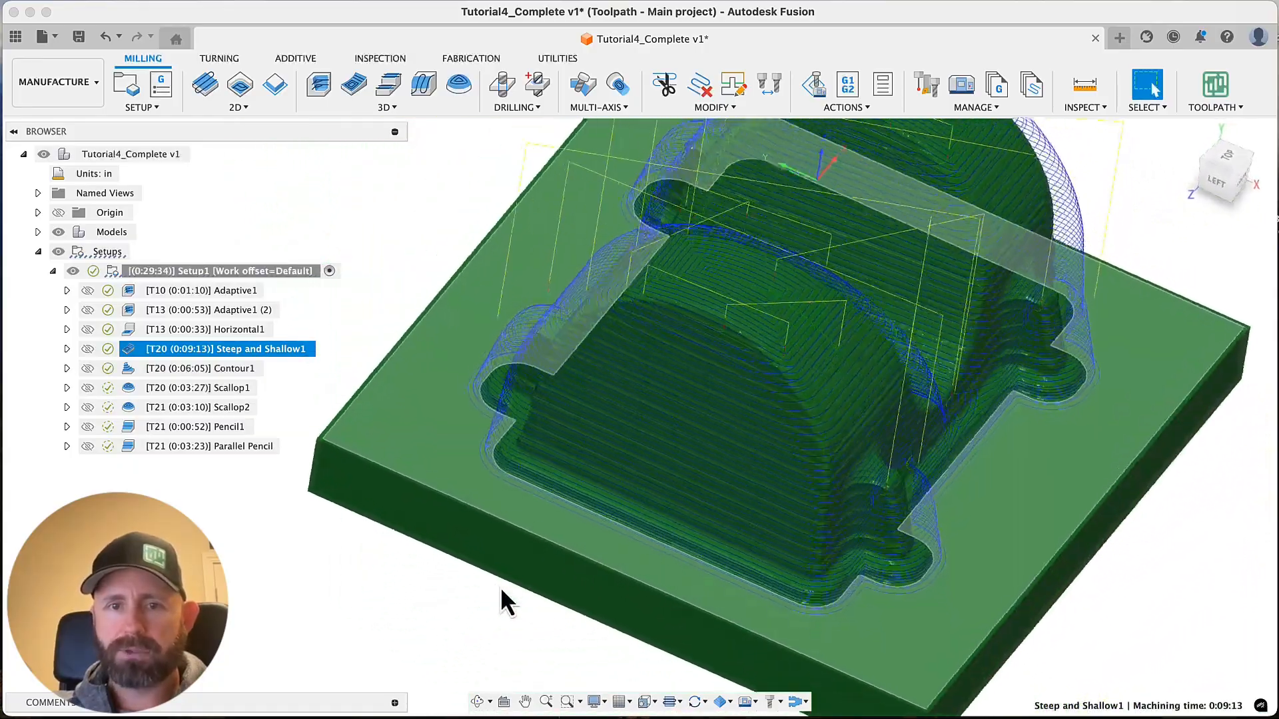
pyautogui.keyDown('shift'); pyautogui.hscroll(4, 575, 537); pyautogui.keyUp('shift')
pyautogui.keyDown('shift'); pyautogui.hscroll(5, 742, 481); pyautogui.keyUp('shift')
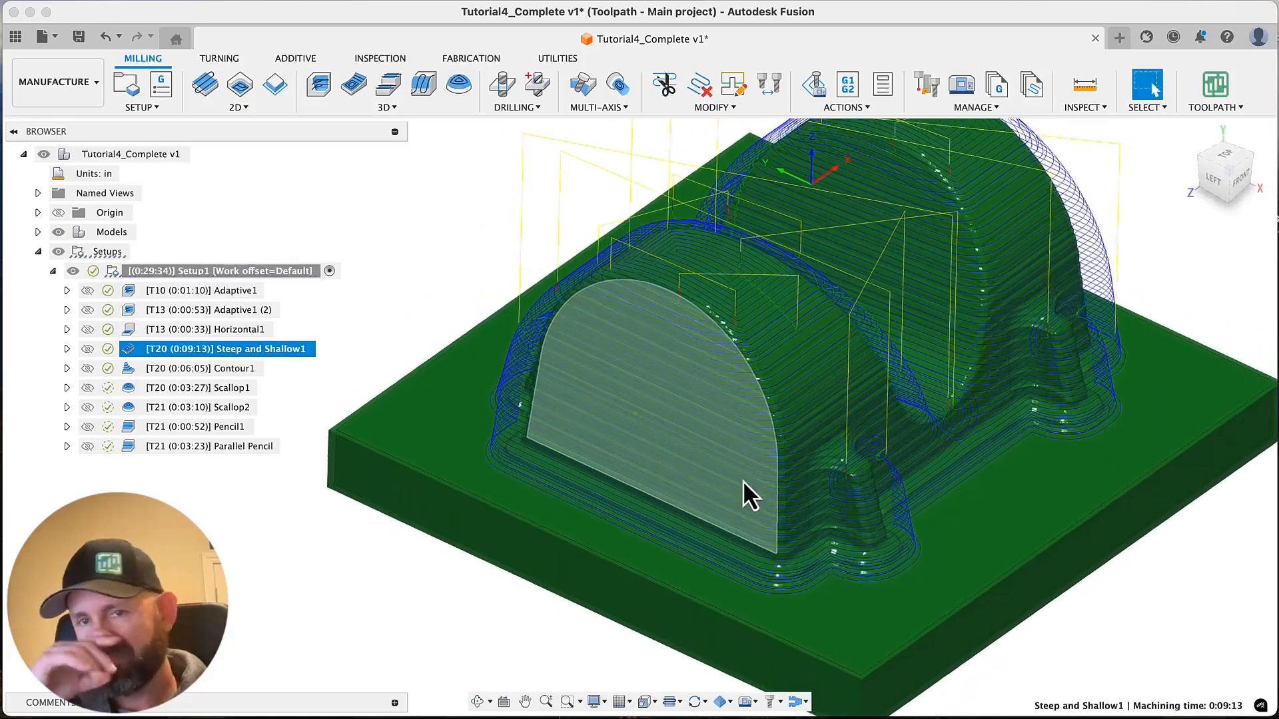
pyautogui.keyDown('shift'); pyautogui.hscroll(8, 742, 481); pyautogui.keyUp('shift')
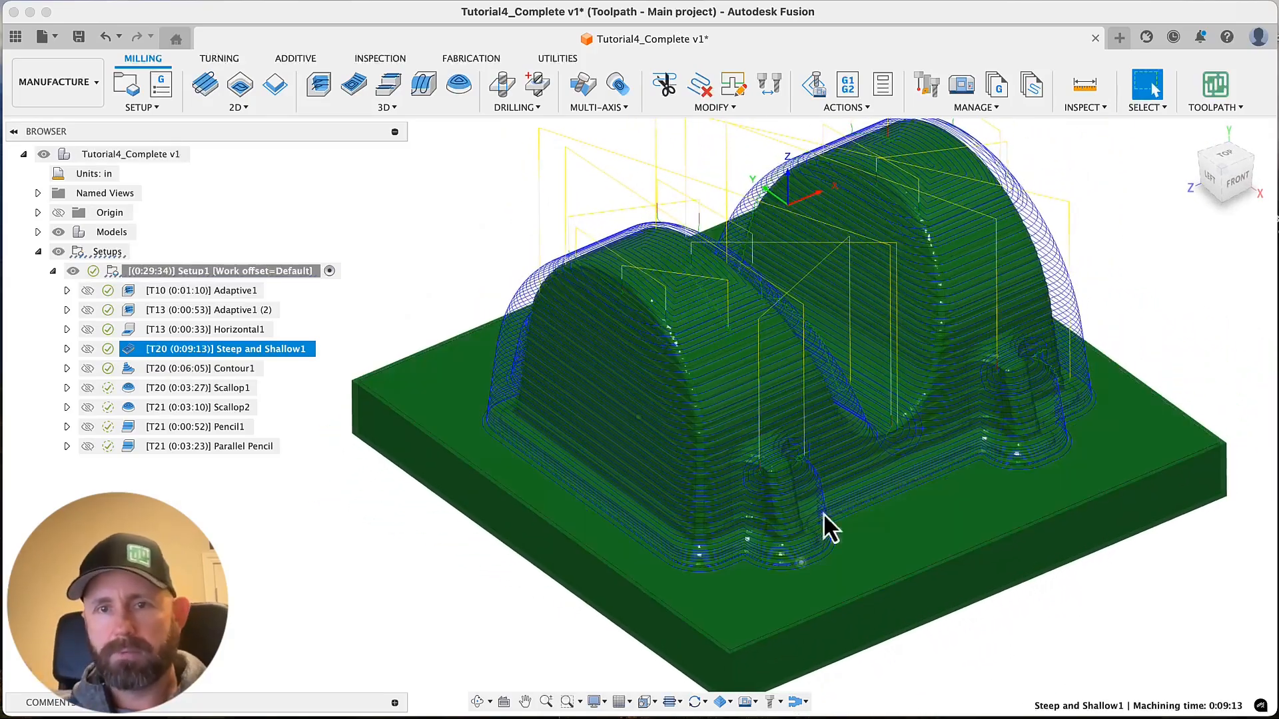
pyautogui.scroll(-2, 525, 540)
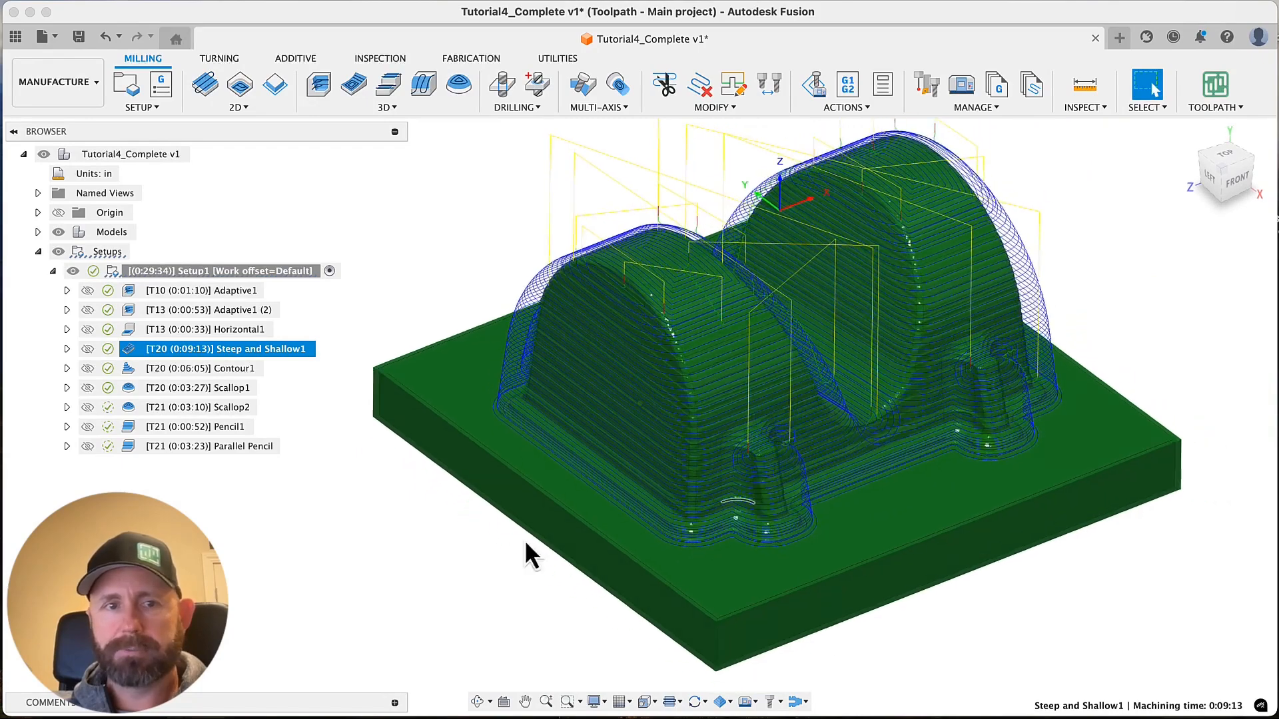
pyautogui.click(270, 552)
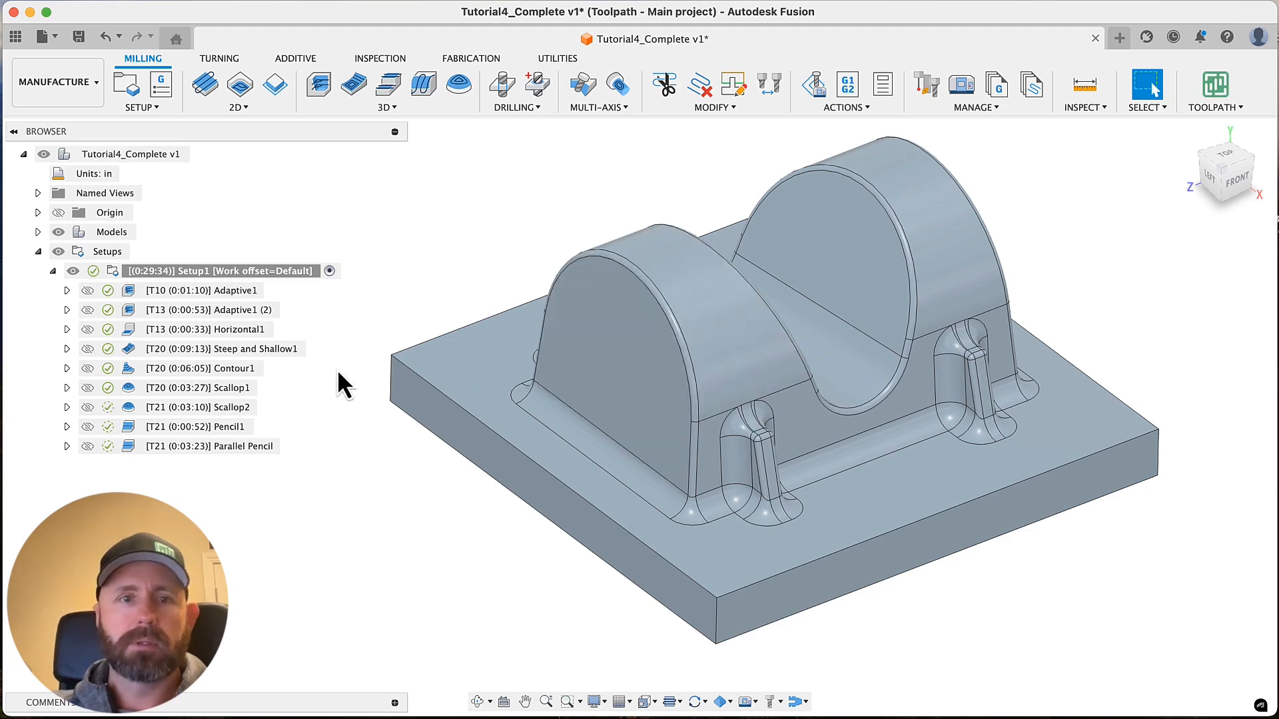
# Duplicate the Steep and Shallow1 operation within Setup1
pyautogui.click(249, 353)
pyautogui.click(248, 351)
pyautogui.rightClick(248, 349)
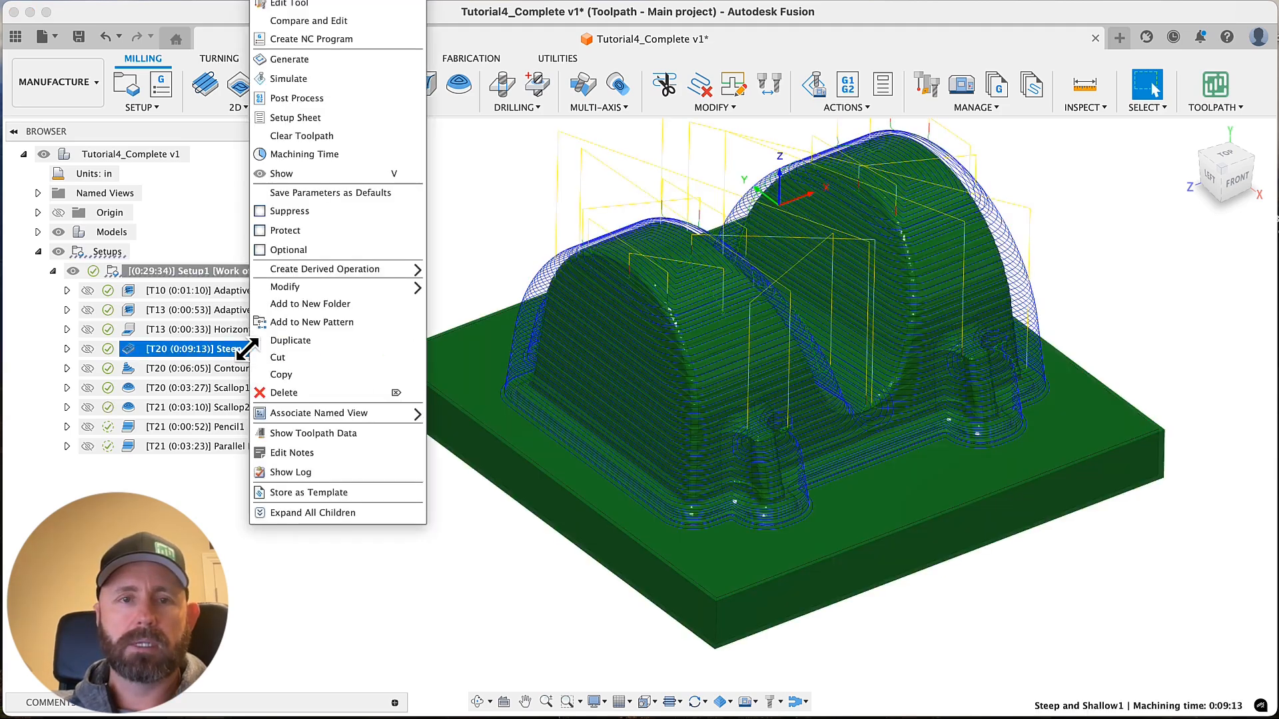
pyautogui.click(301, 345)
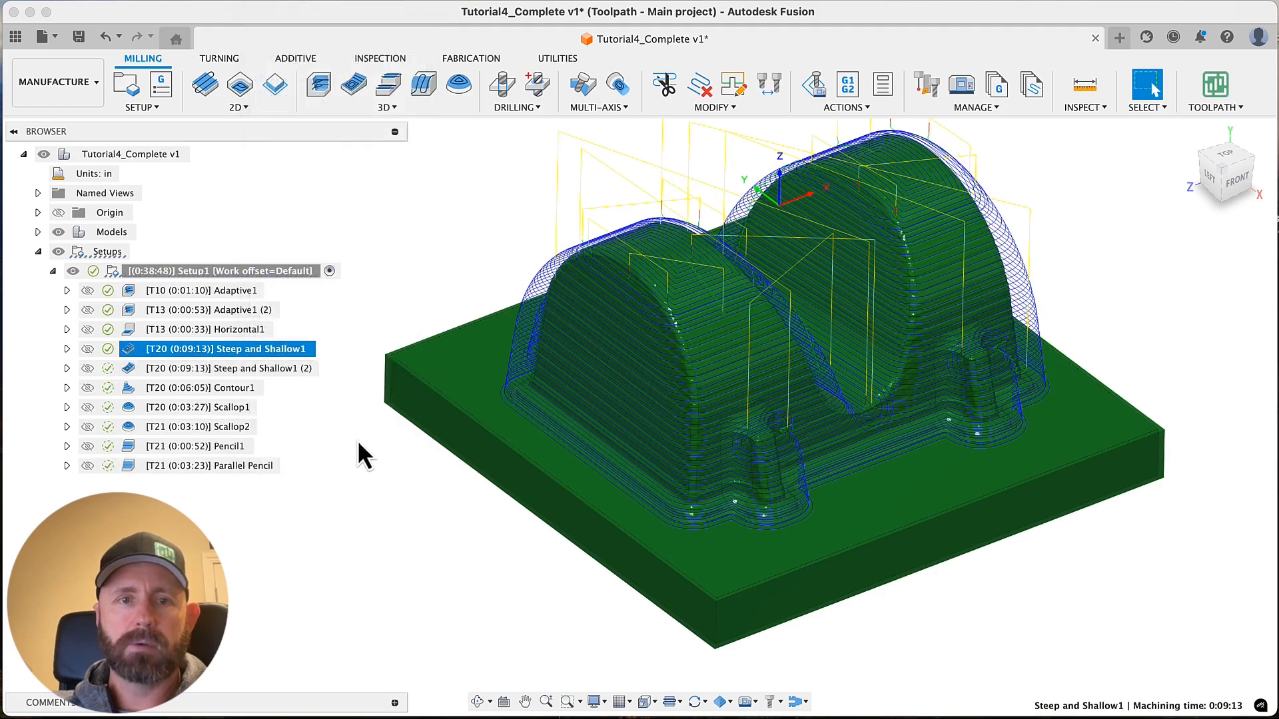
# Open the duplicated Steep and Shallow1 (2) for editing and review its slope option and passes settings
pyautogui.click(273, 369)
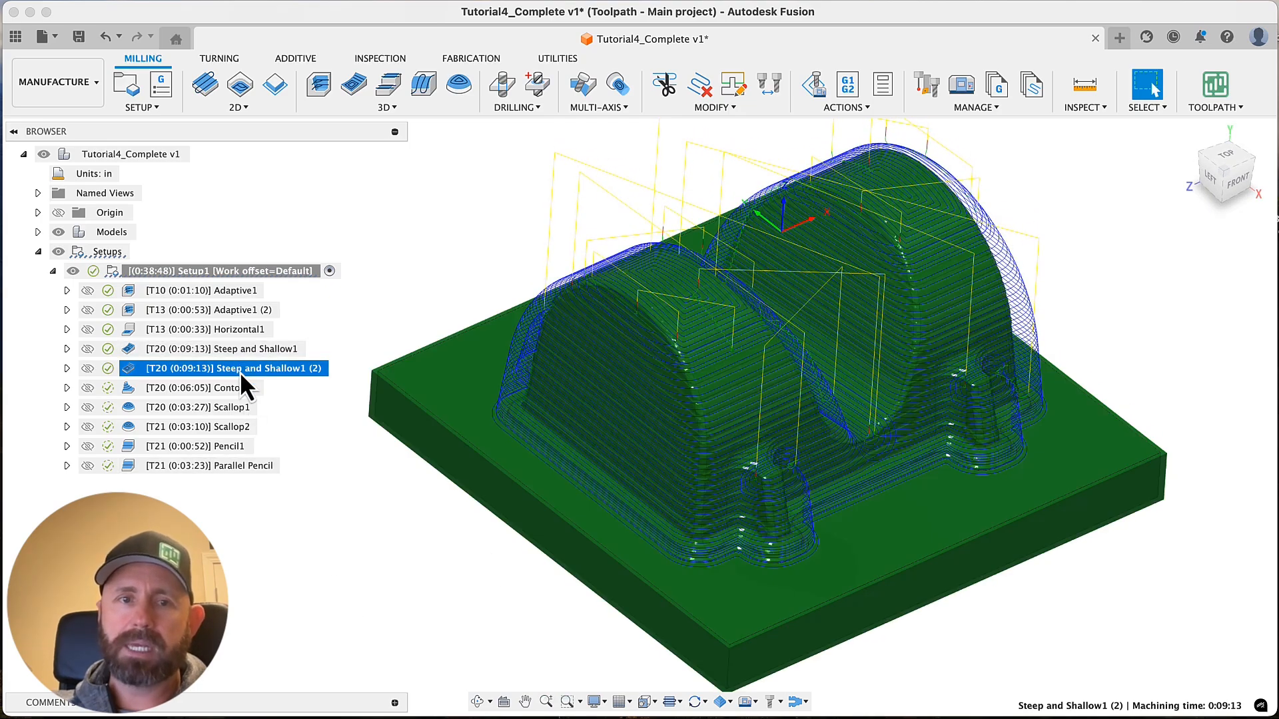
pyautogui.rightClick(240, 371)
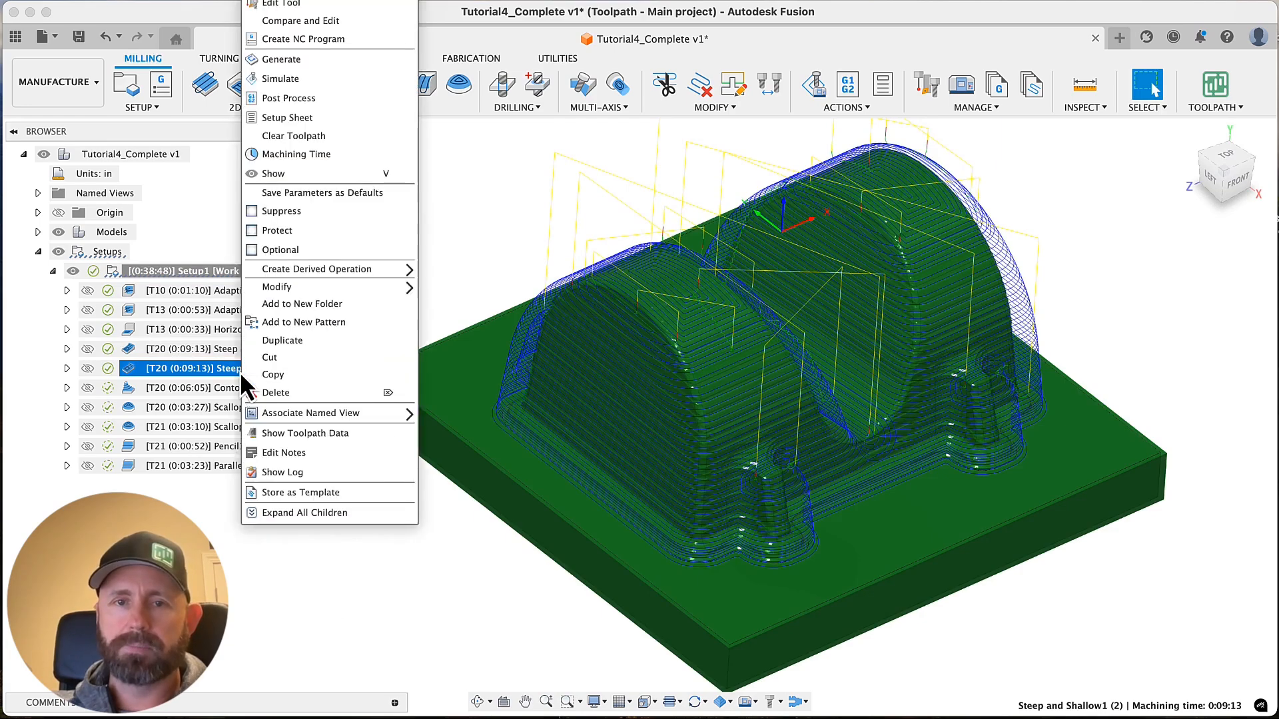
pyautogui.click(303, 7)
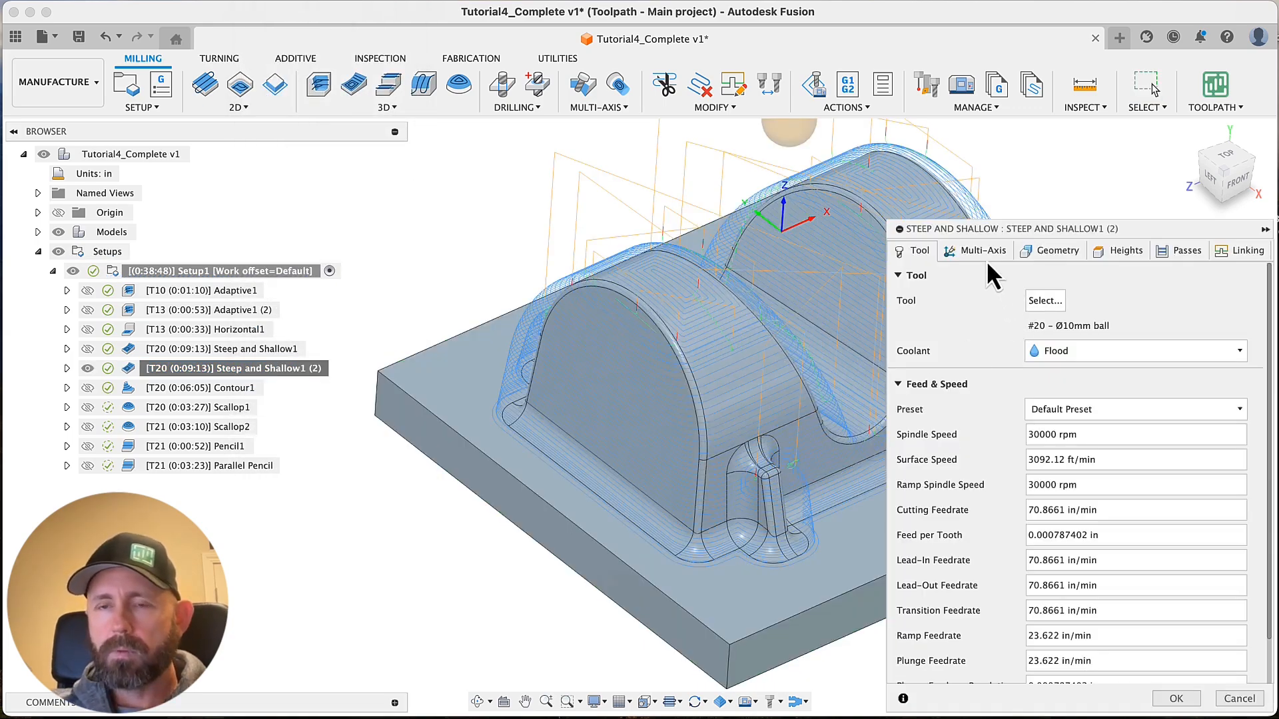
pyautogui.click(1040, 252)
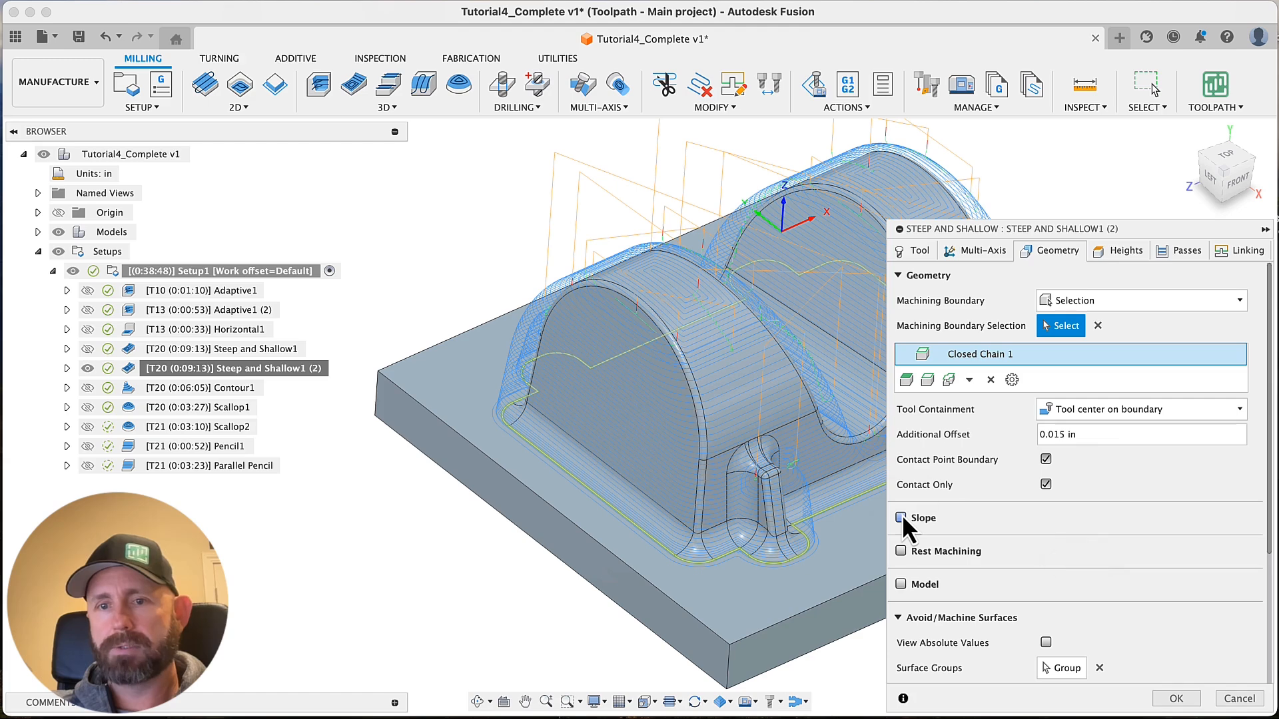
pyautogui.moveTo(904, 517)
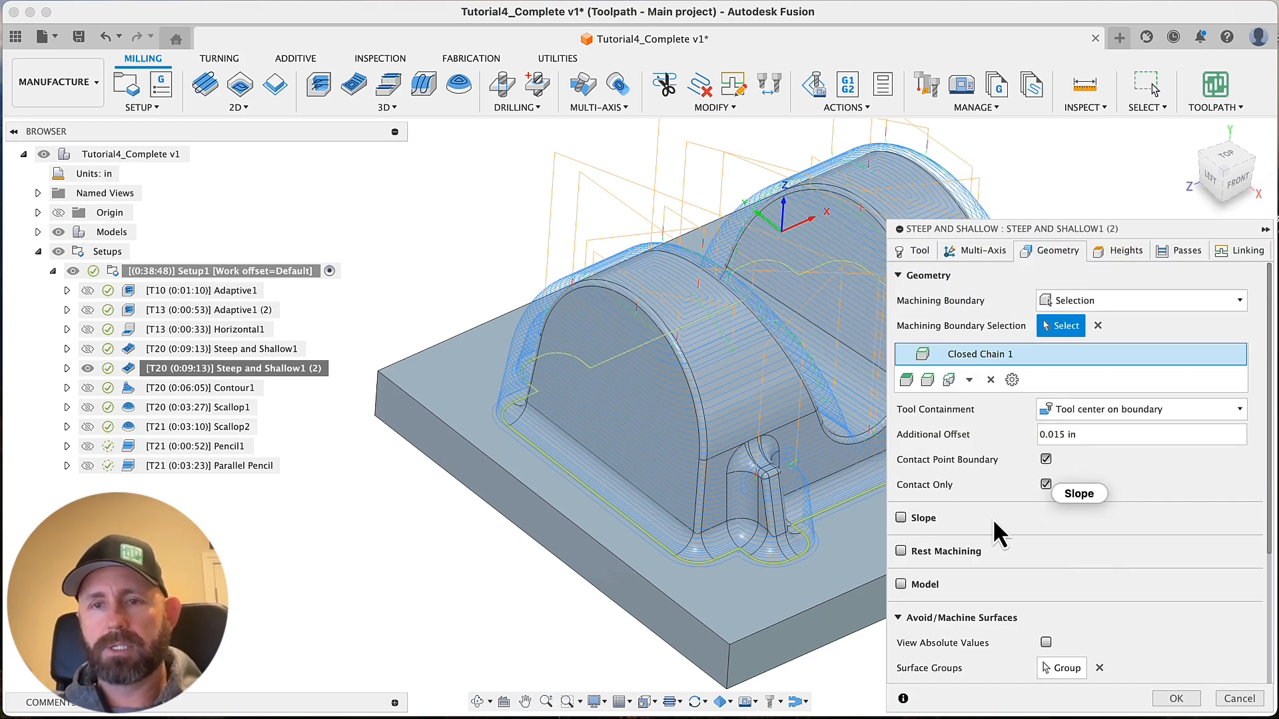
pyautogui.moveTo(992, 518)
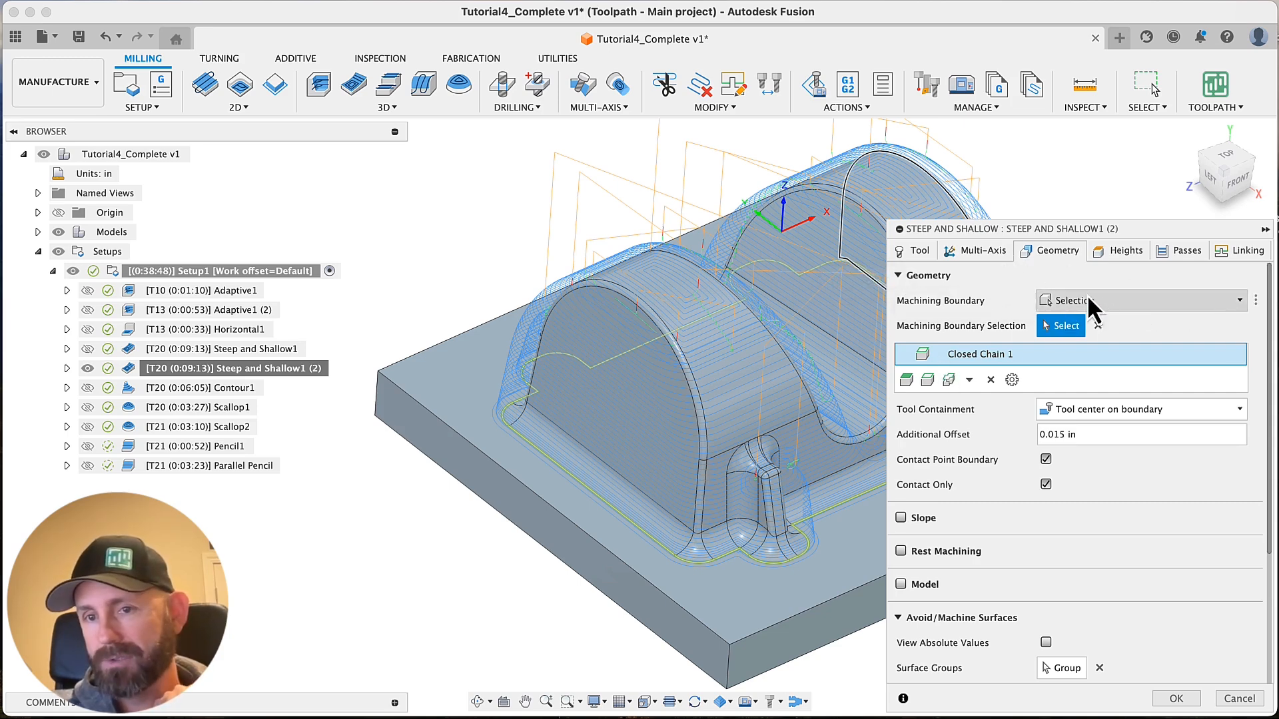
pyautogui.click(1177, 252)
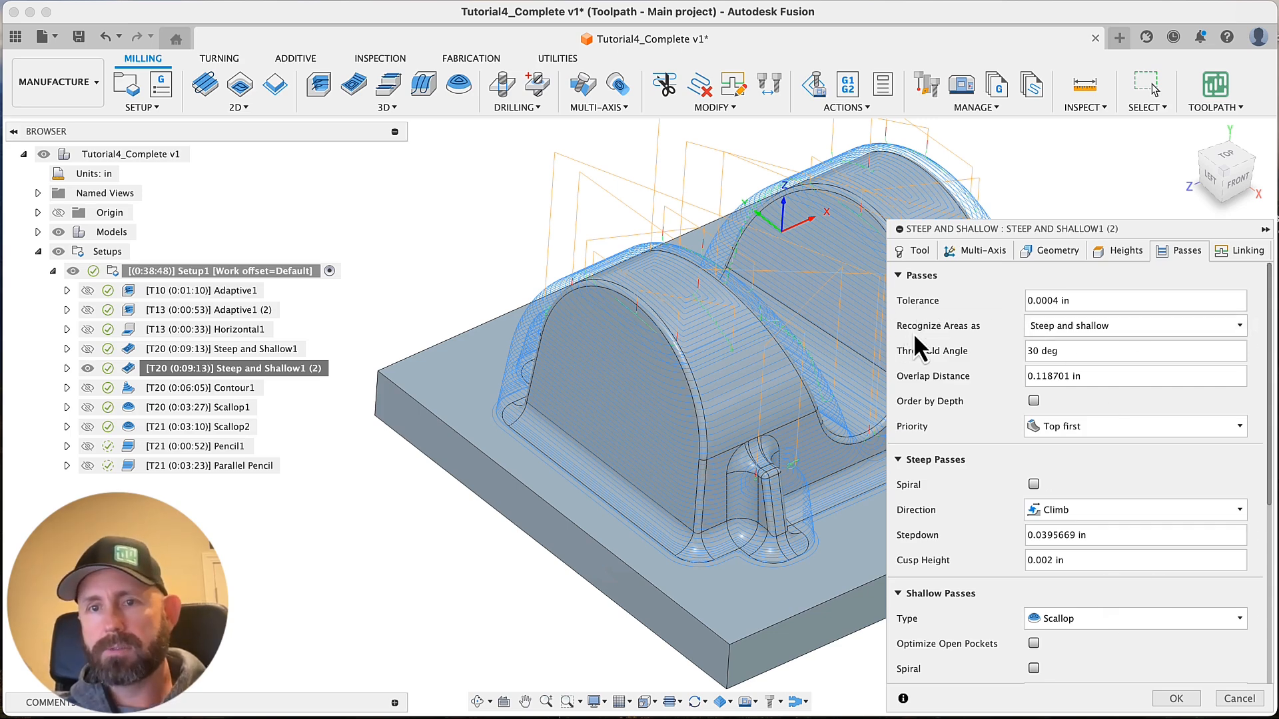
# Compare the pass settings offered when areas are recognized as Steep only, Steep and shallow, and Shallow only
pyautogui.click(1133, 329)
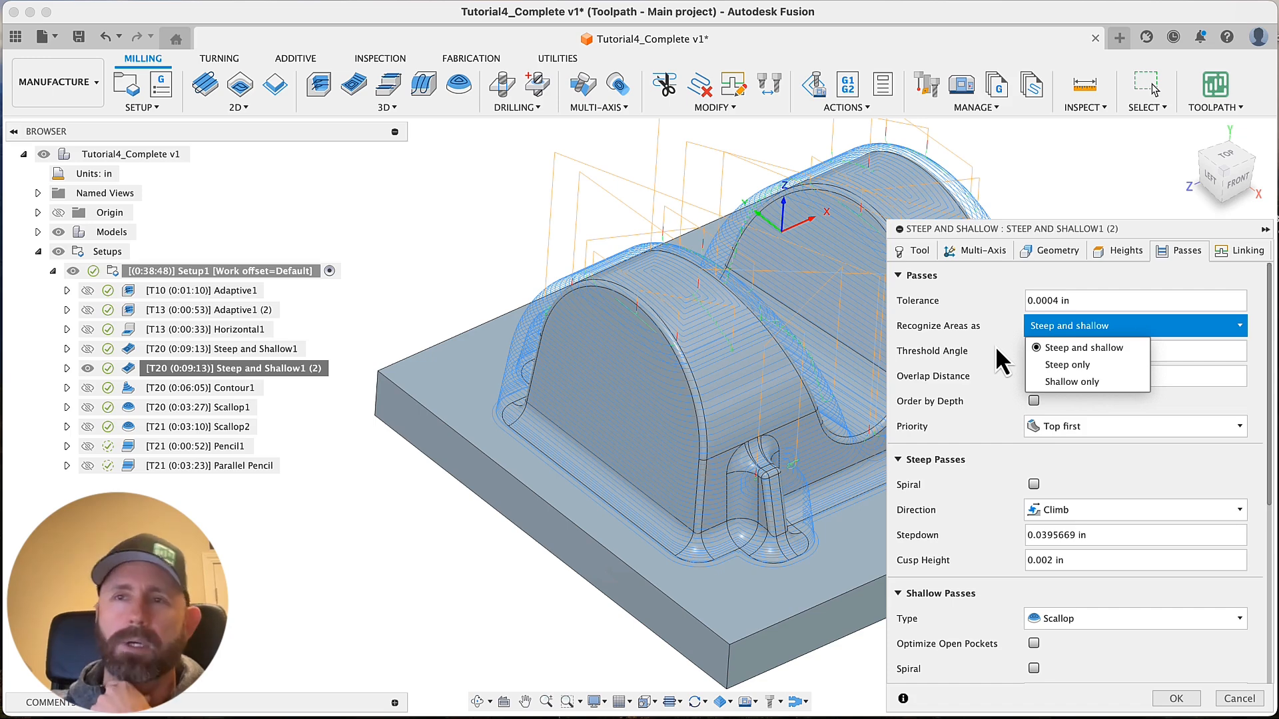
pyautogui.click(1071, 368)
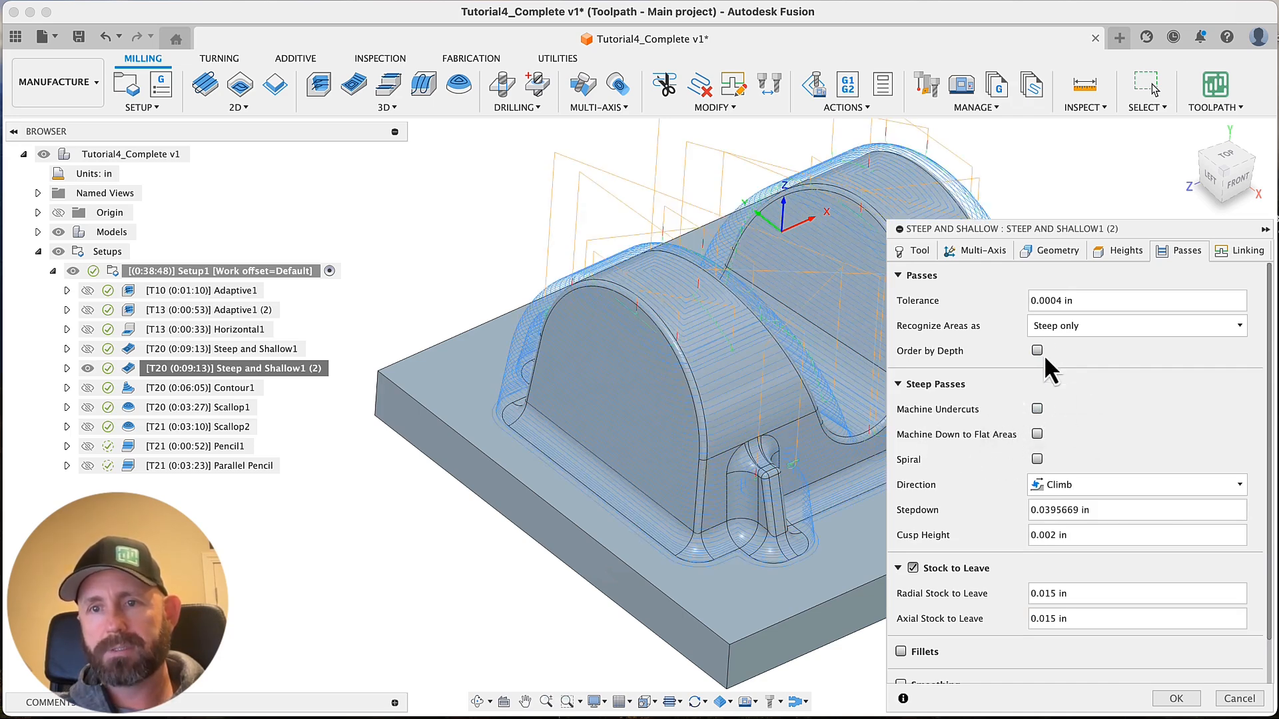
pyautogui.click(1050, 326)
pyautogui.click(1082, 345)
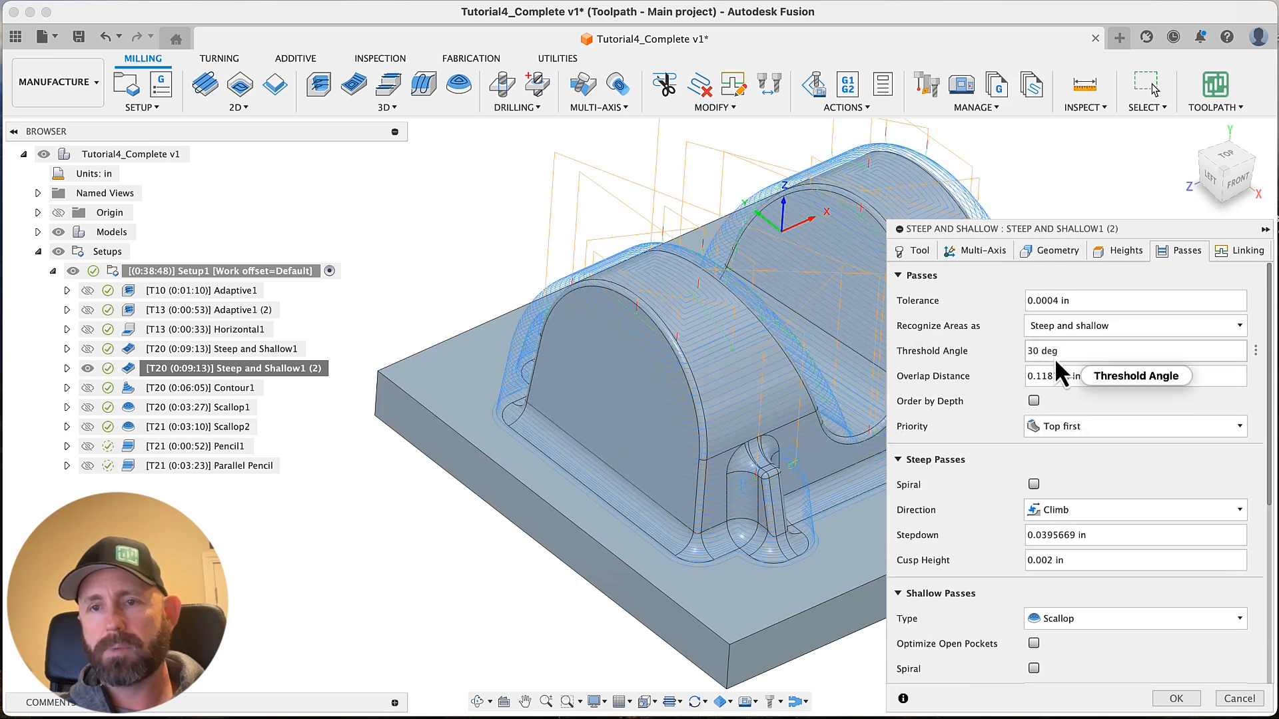
pyautogui.click(1064, 327)
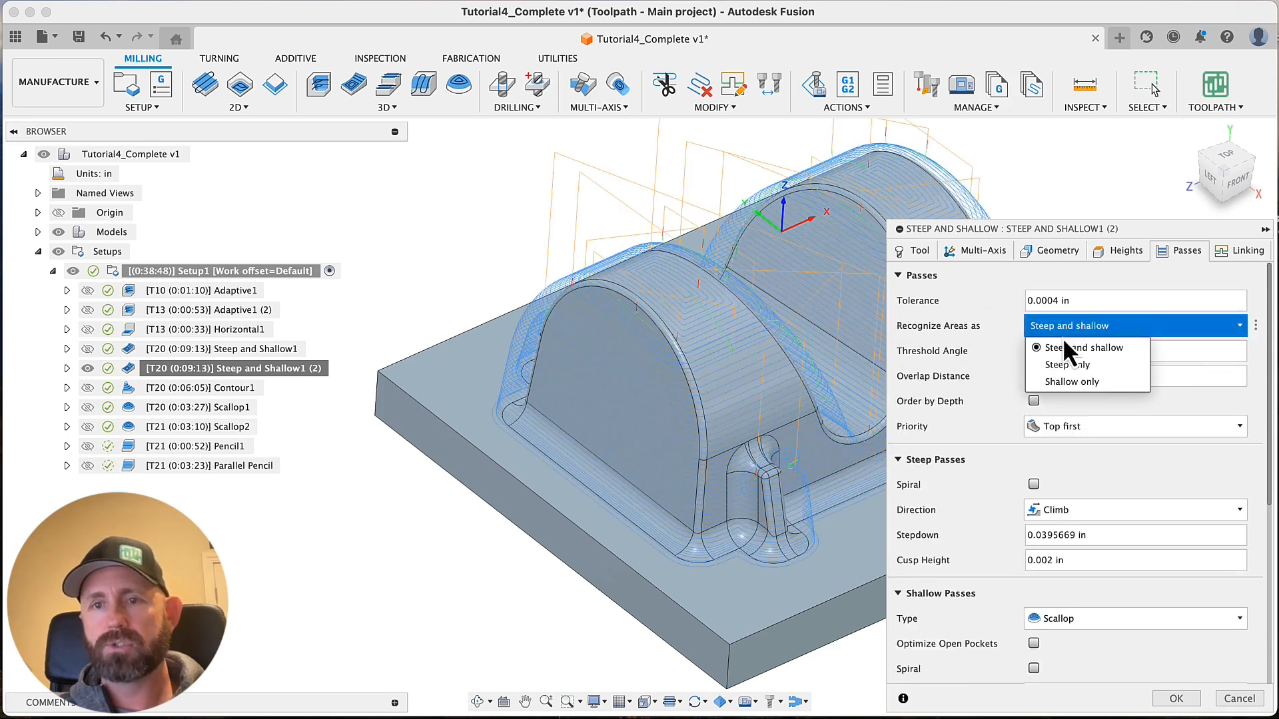
pyautogui.click(1070, 381)
pyautogui.scroll(-3, 985, 500)
pyautogui.scroll(2, 986, 540)
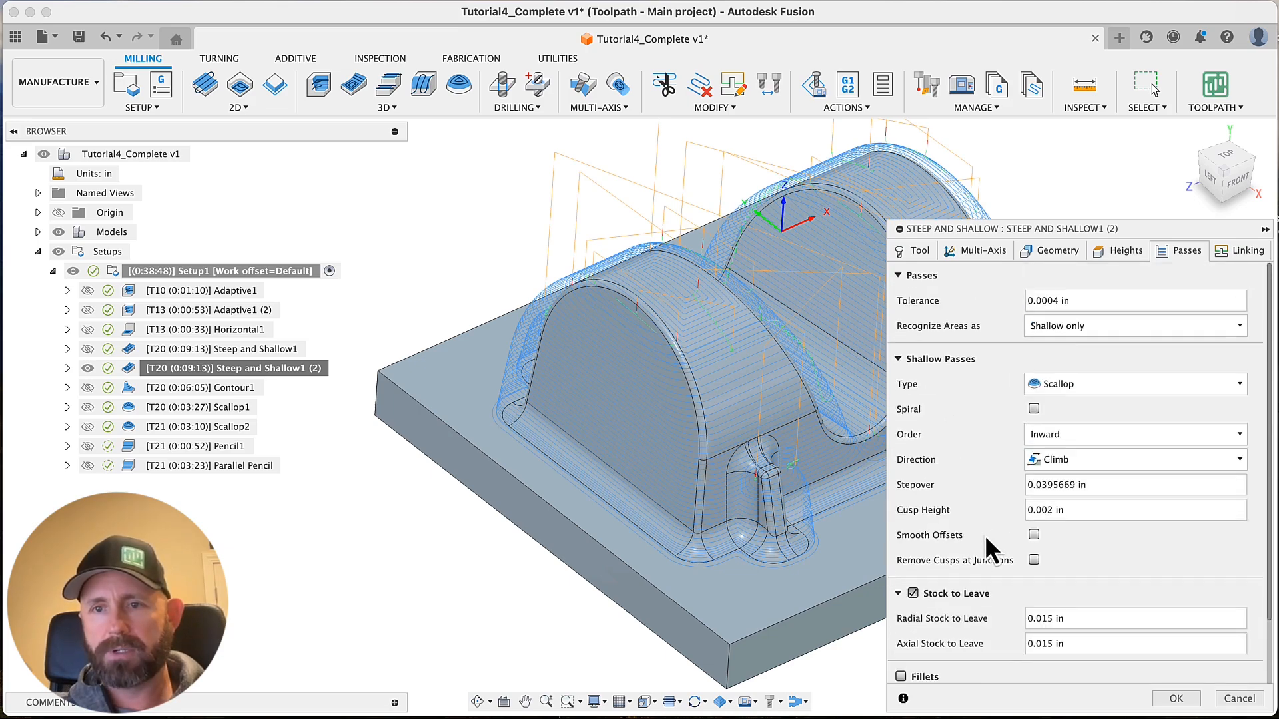
# Set Steep and Shallow1 (2) to recognize areas as Steep only
pyautogui.click(1077, 327)
pyautogui.click(1068, 365)
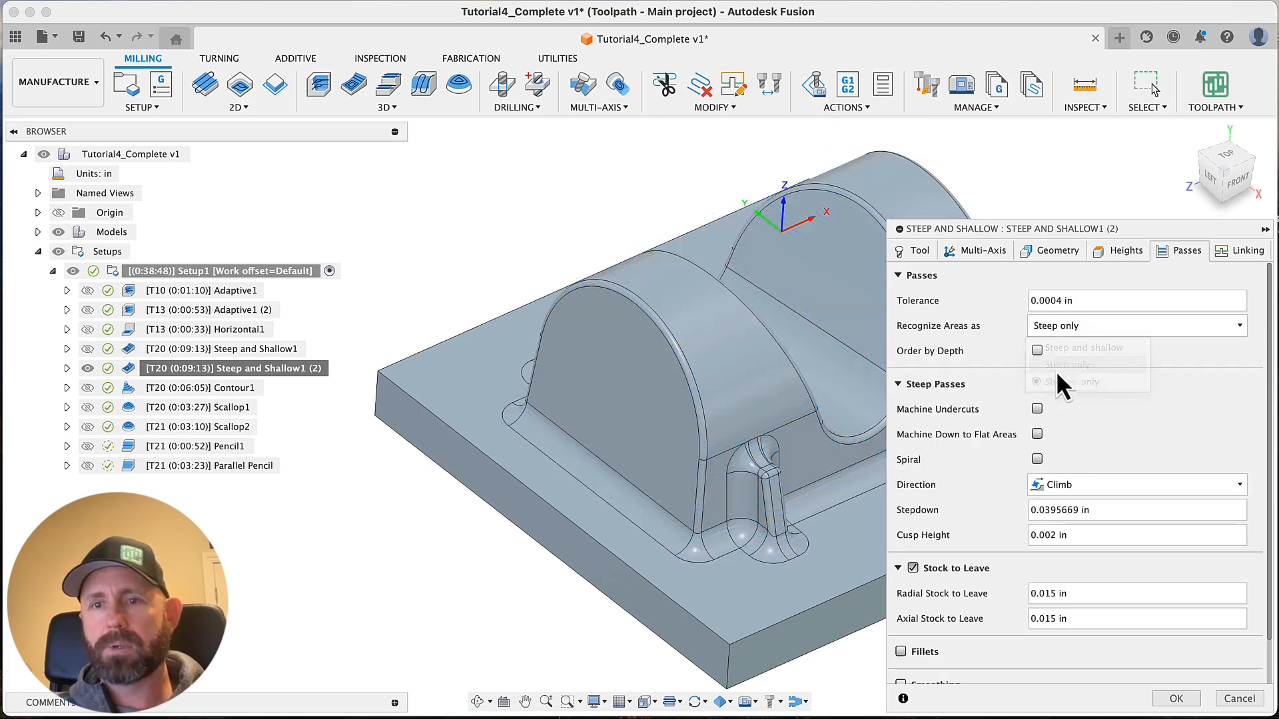
# Set Steep and Shallow1 (2) to recognize areas as Steep and shallow, and review the resulting pass settings
pyautogui.click(1065, 331)
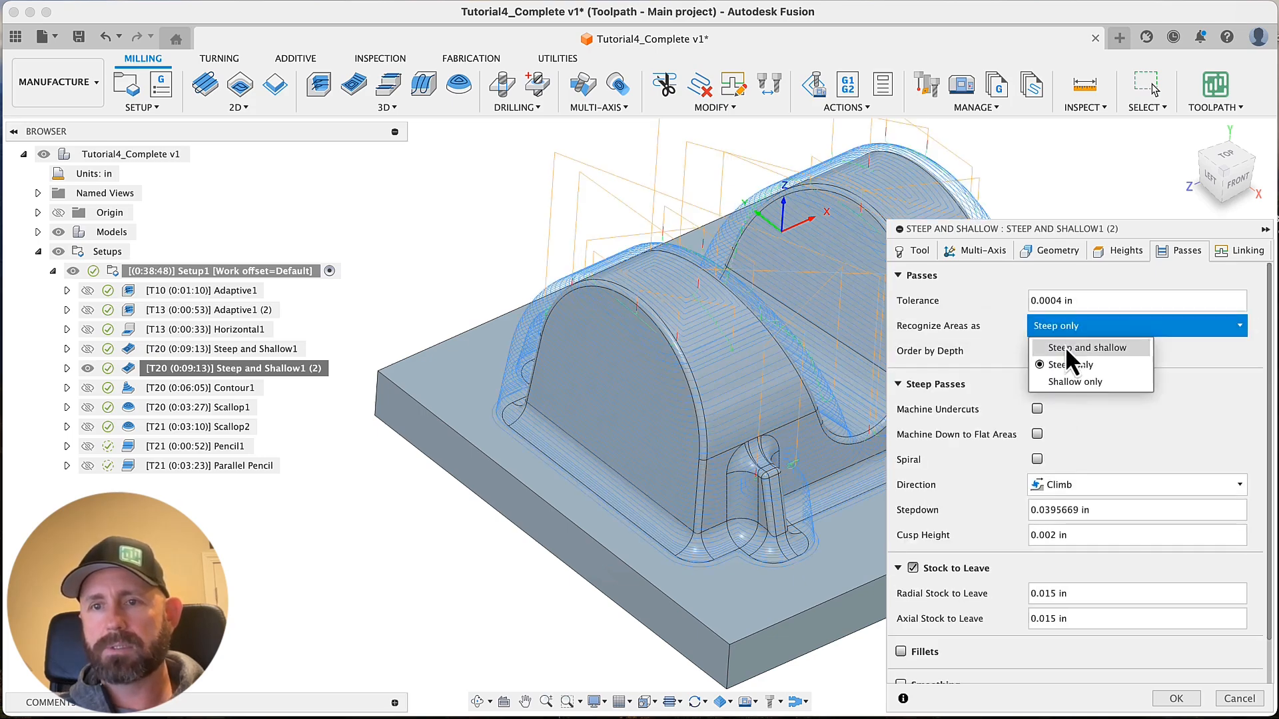
pyautogui.click(1065, 345)
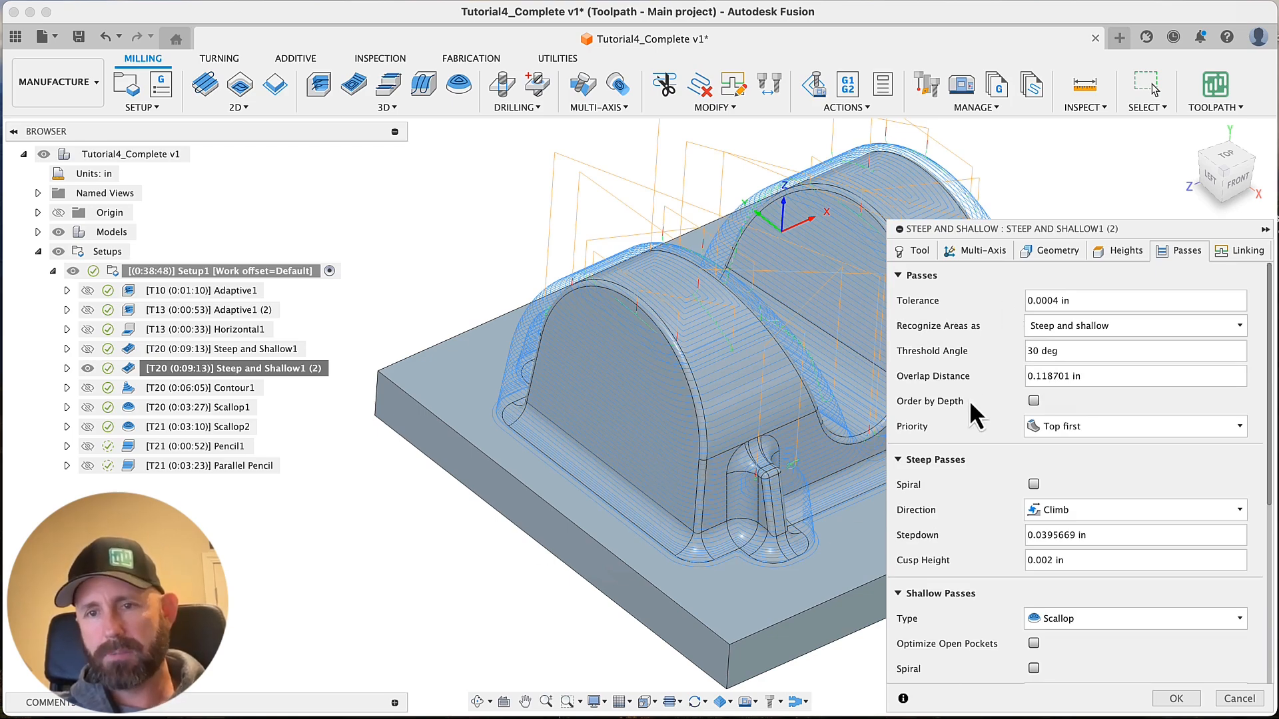
pyautogui.scroll(-5, 970, 474)
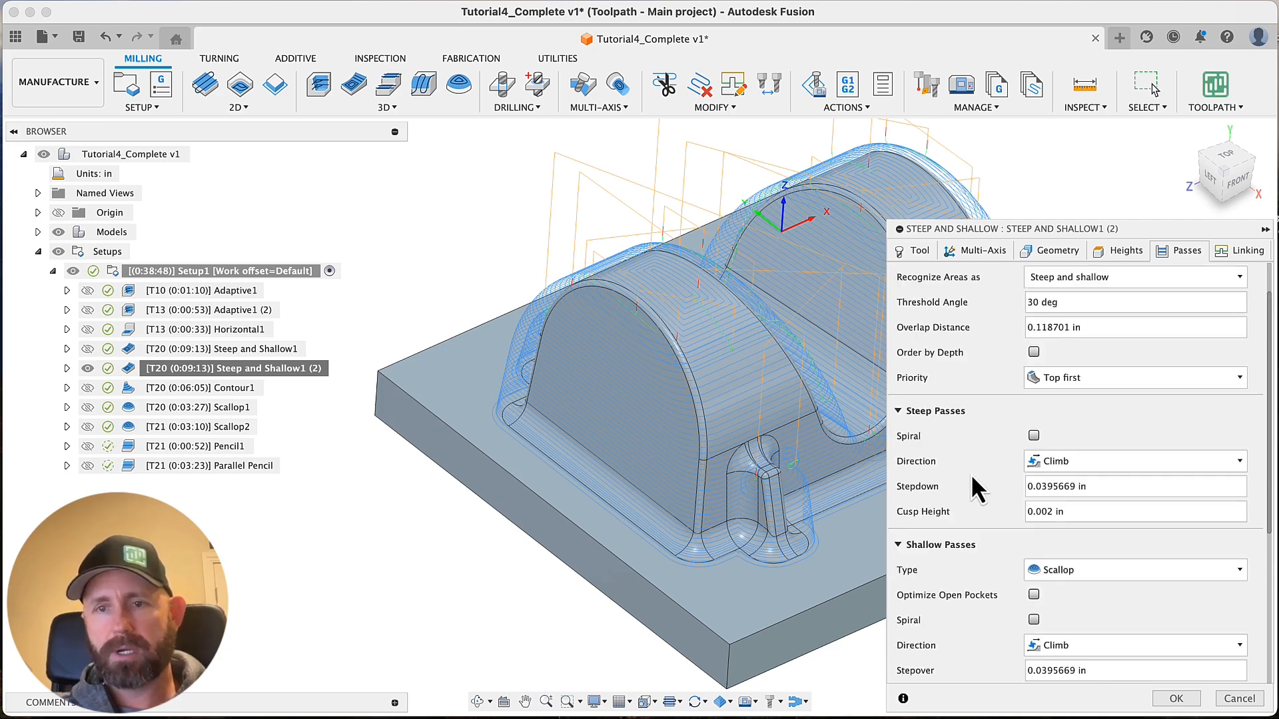
pyautogui.scroll(5, 969, 474)
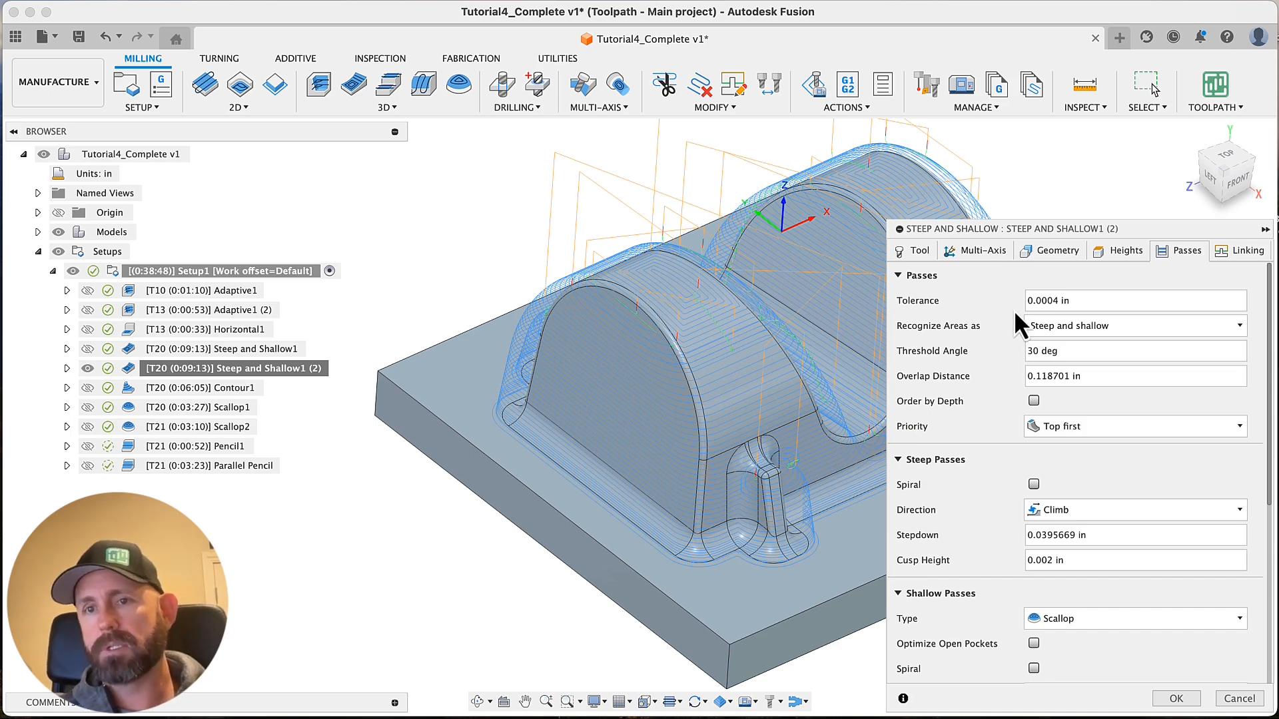
pyautogui.scroll(-1, 979, 343)
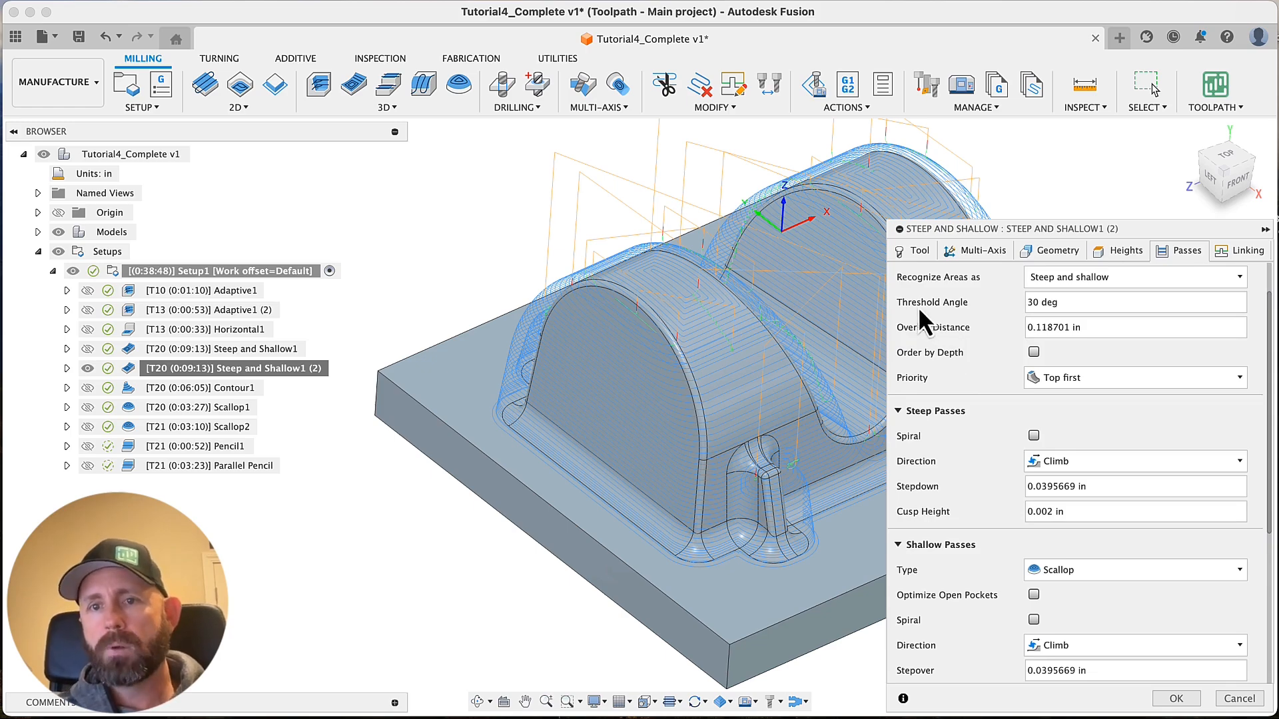
# Examine the threshold angle and the expression that defines the overlap distance, leaving the expression as it is
pyautogui.moveTo(1070, 306)
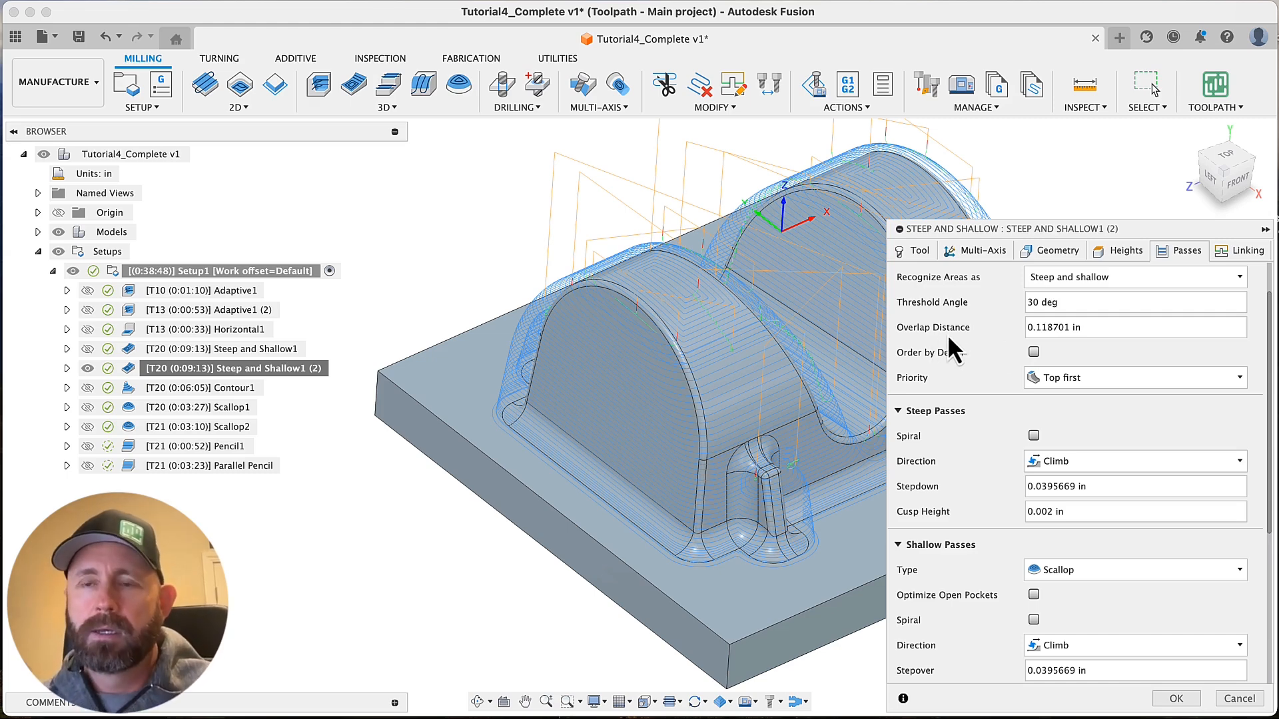
pyautogui.moveTo(1086, 328)
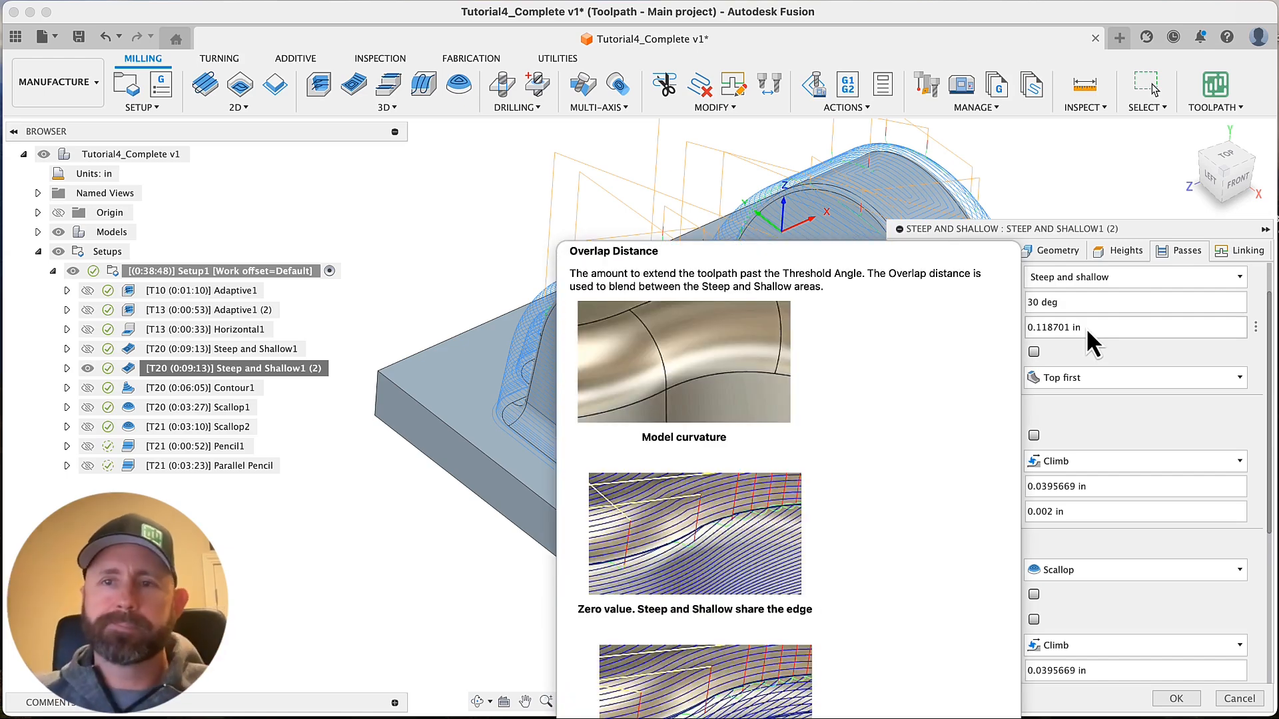
pyautogui.click(1256, 327)
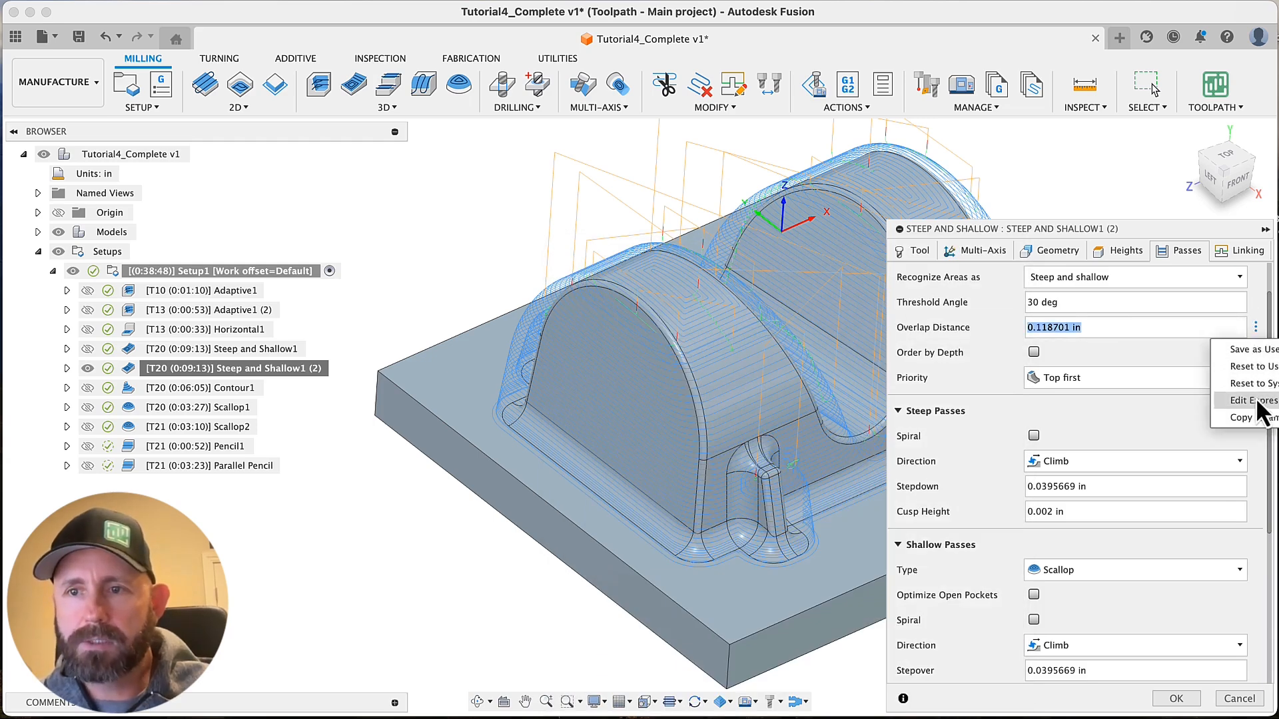
pyautogui.click(1263, 403)
pyautogui.moveTo(750, 280); pyautogui.dragTo(690, 278)
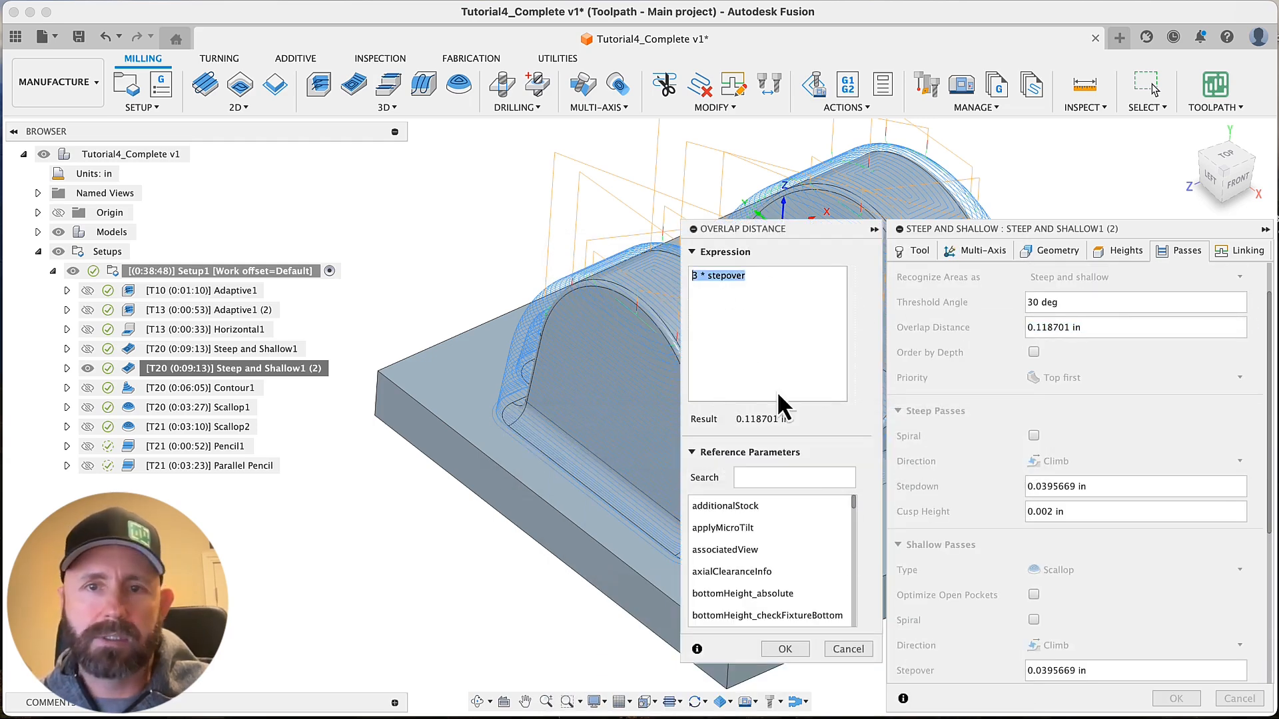
pyautogui.click(848, 650)
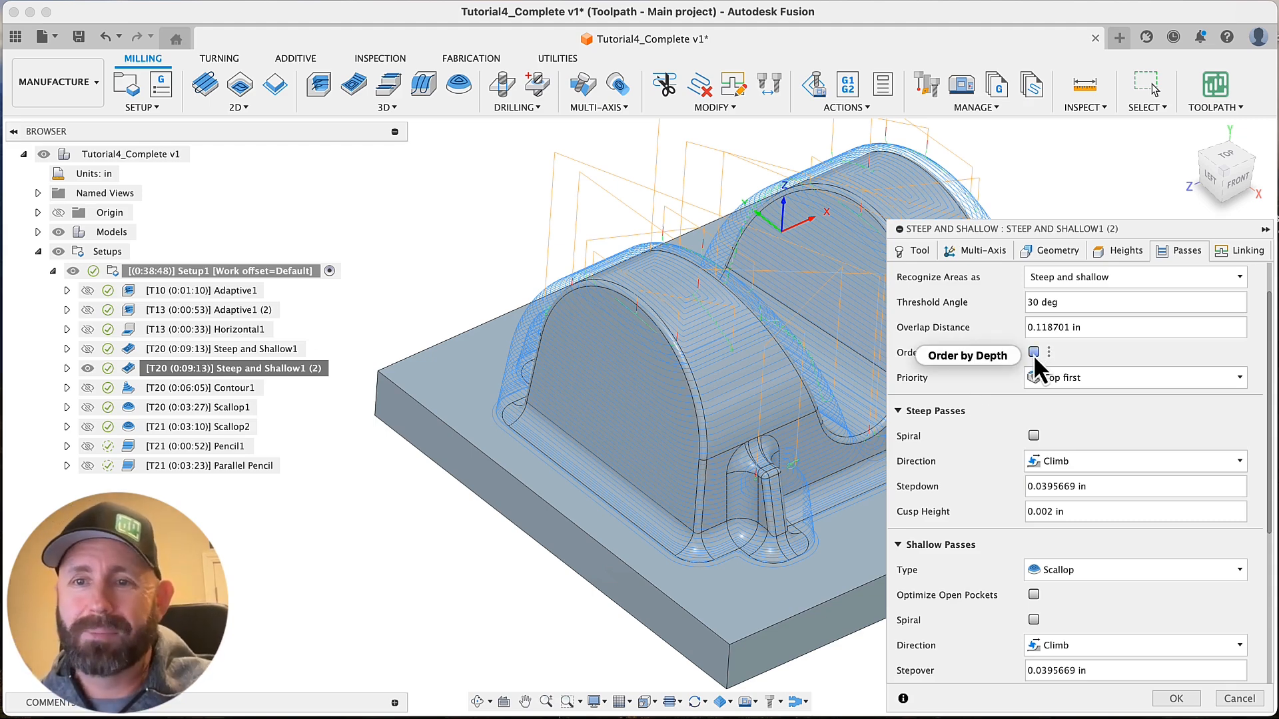
# Review the Order by Depth option and the priority choices Top first and Steep first
pyautogui.moveTo(1033, 354)
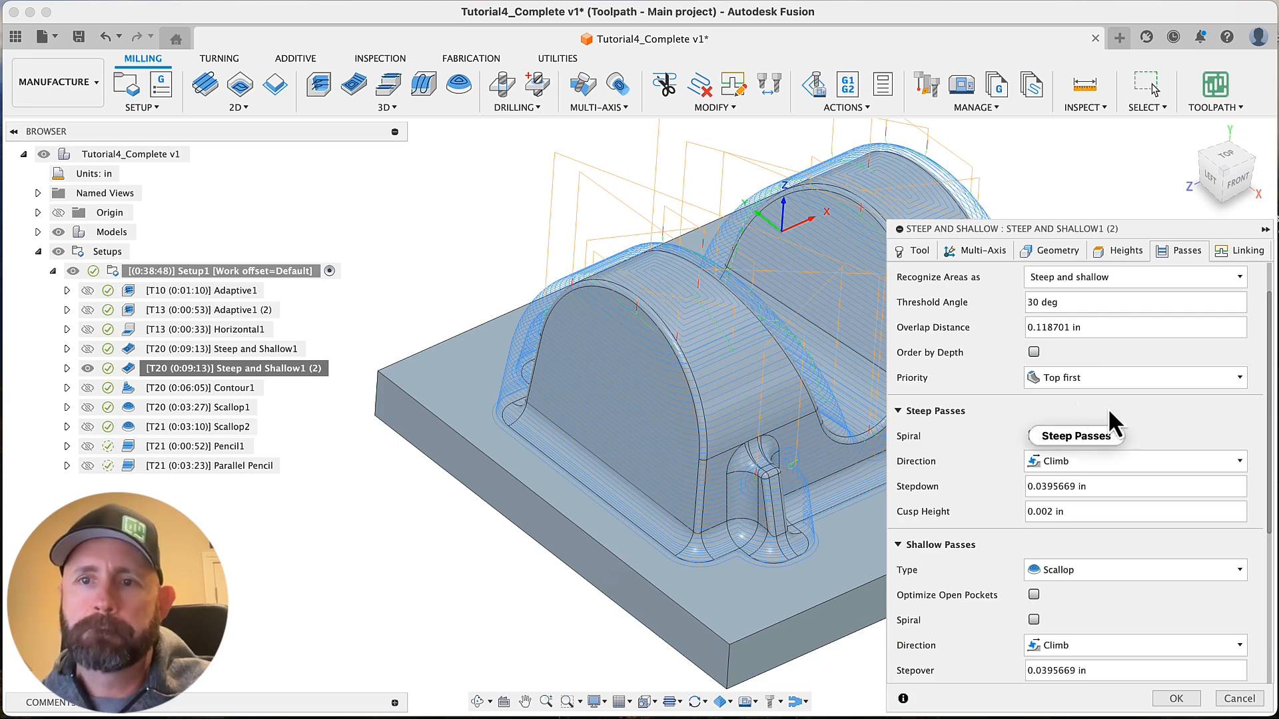
pyautogui.click(1107, 379)
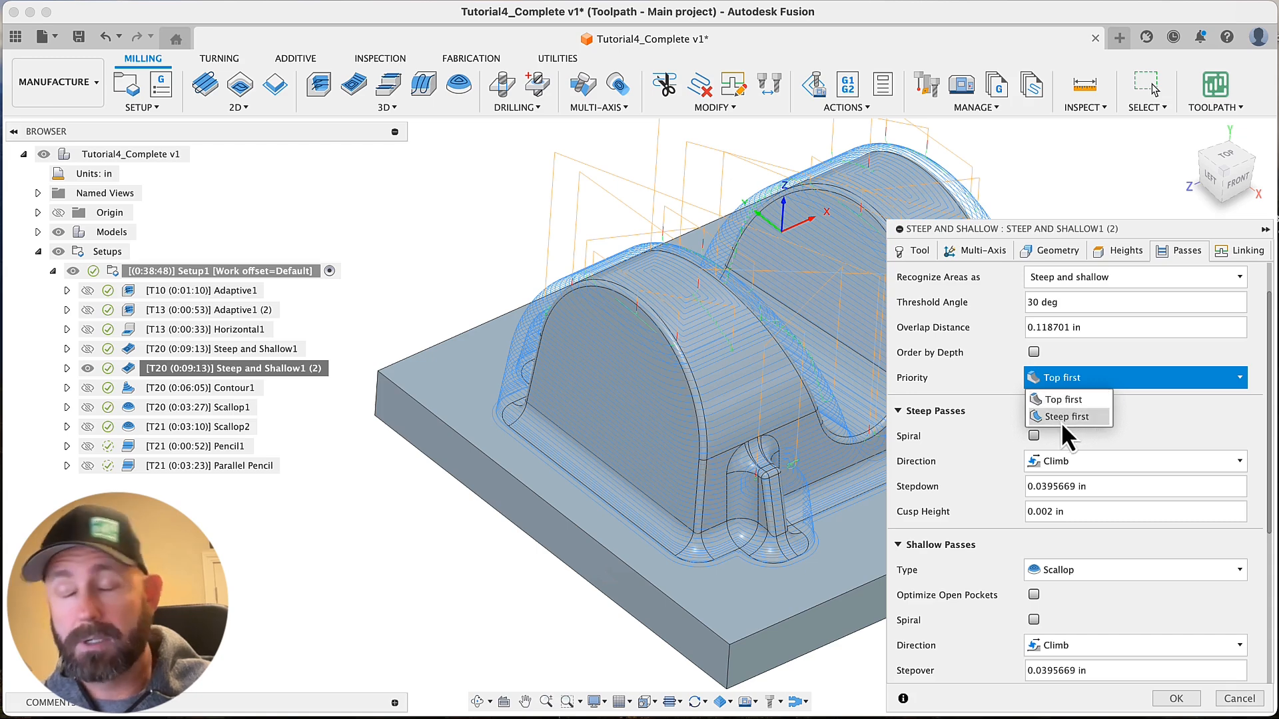
pyautogui.click(994, 357)
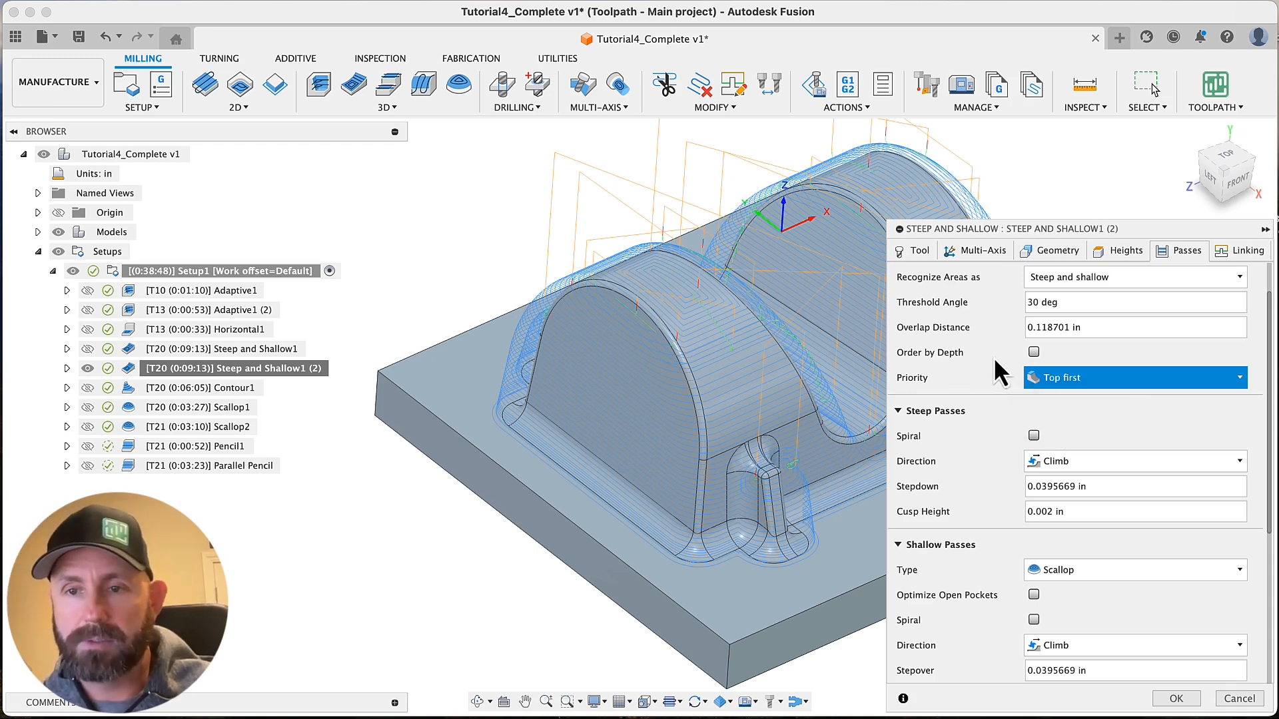
# Review the steep passes' stepdown, cusp height and Spiral option against the toolpath on the part's walls
pyautogui.scroll(-3, 992, 373)
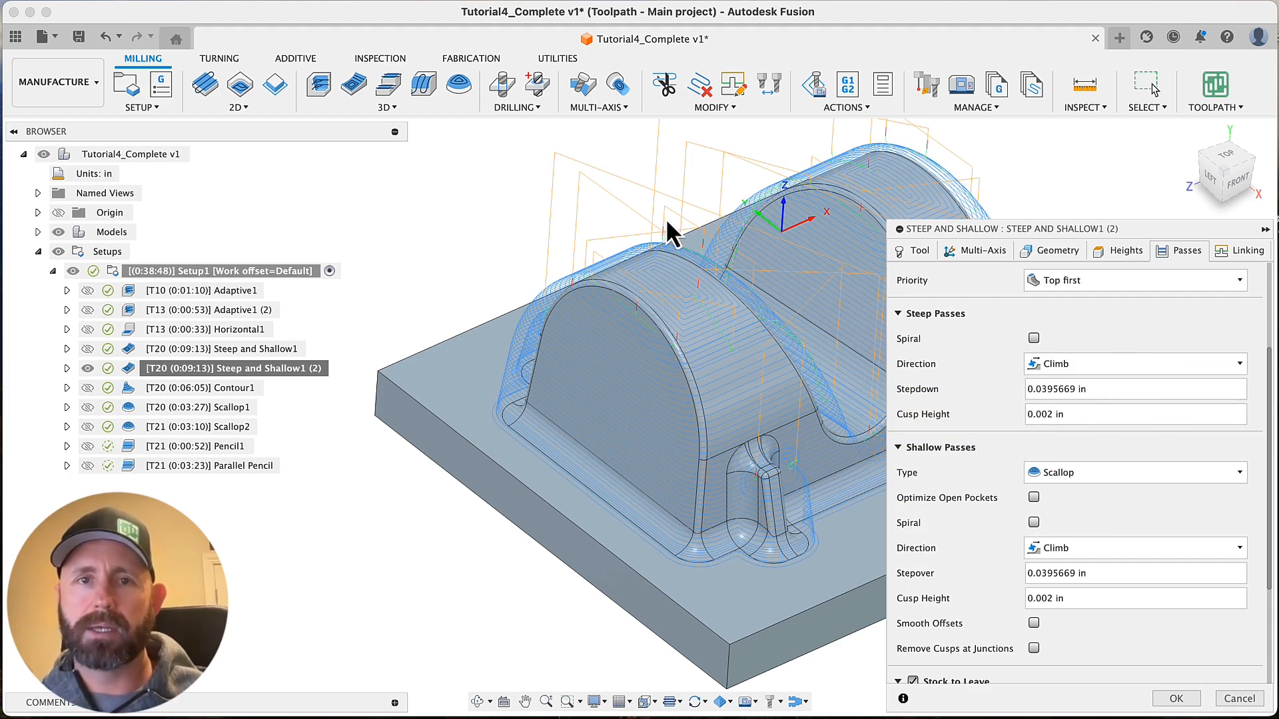
pyautogui.click(408, 105)
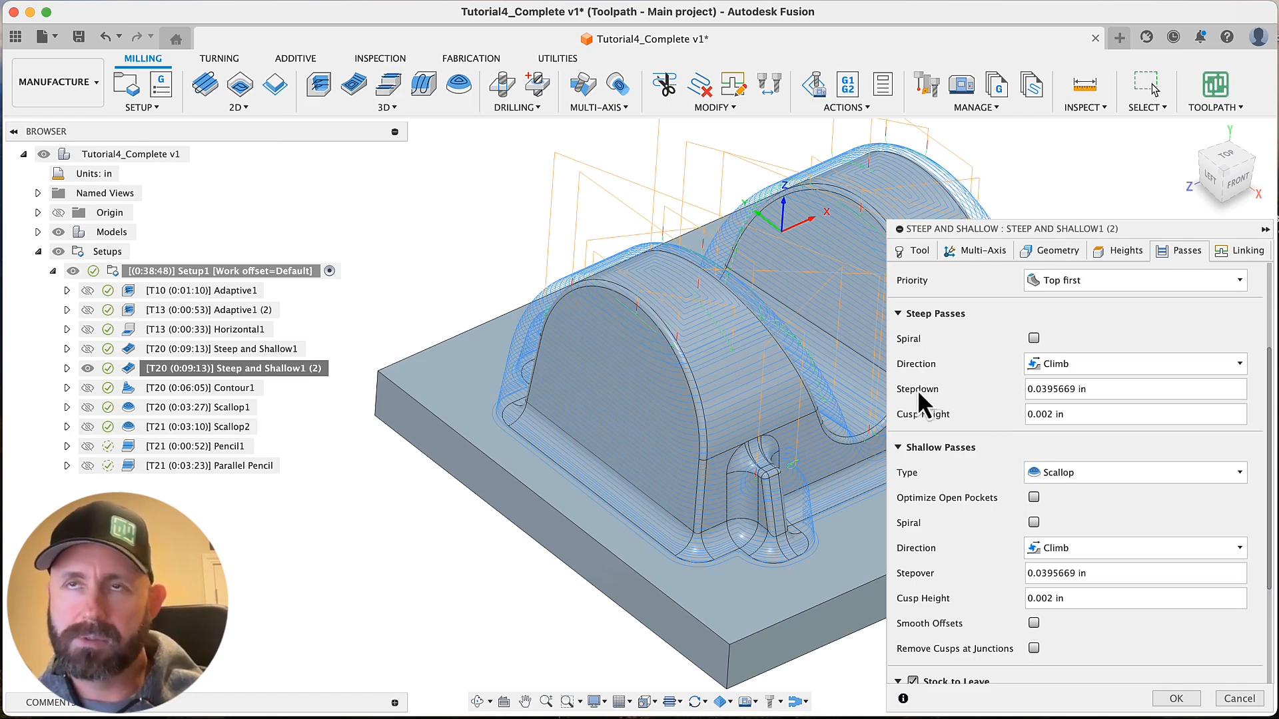
pyautogui.moveTo(1109, 389); pyautogui.dragTo(1036, 389)
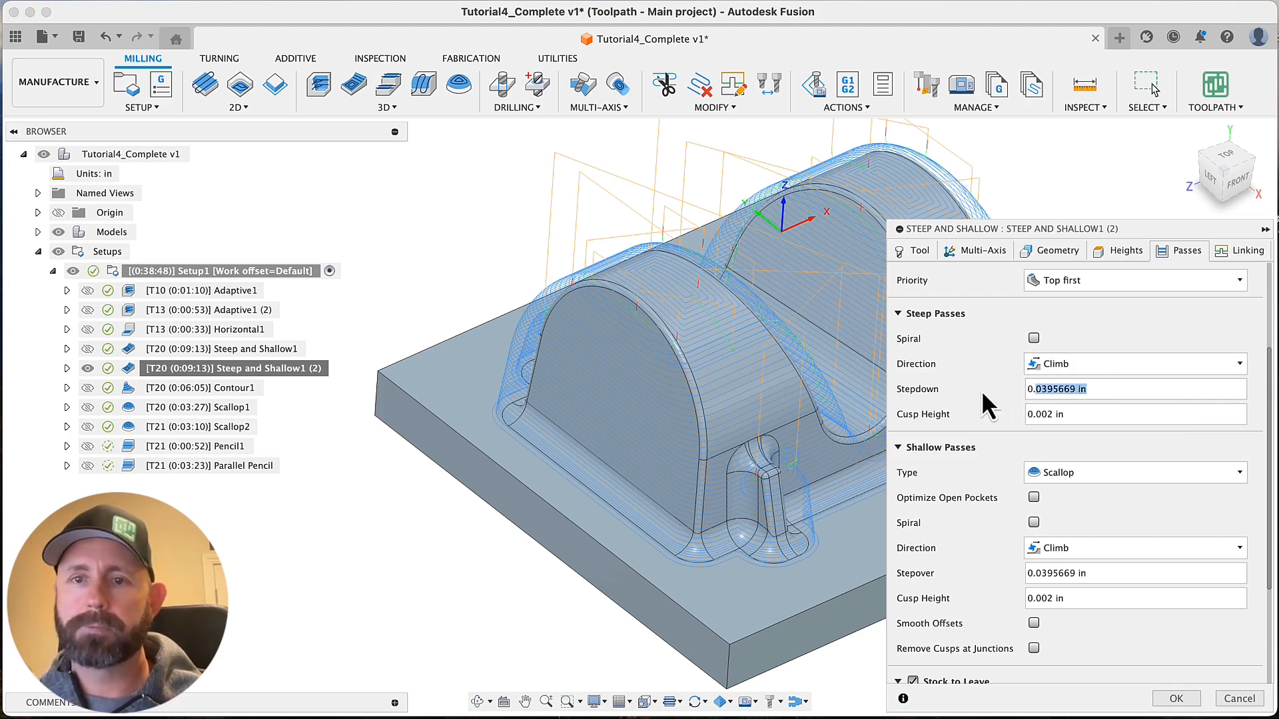
pyautogui.press('Tab')
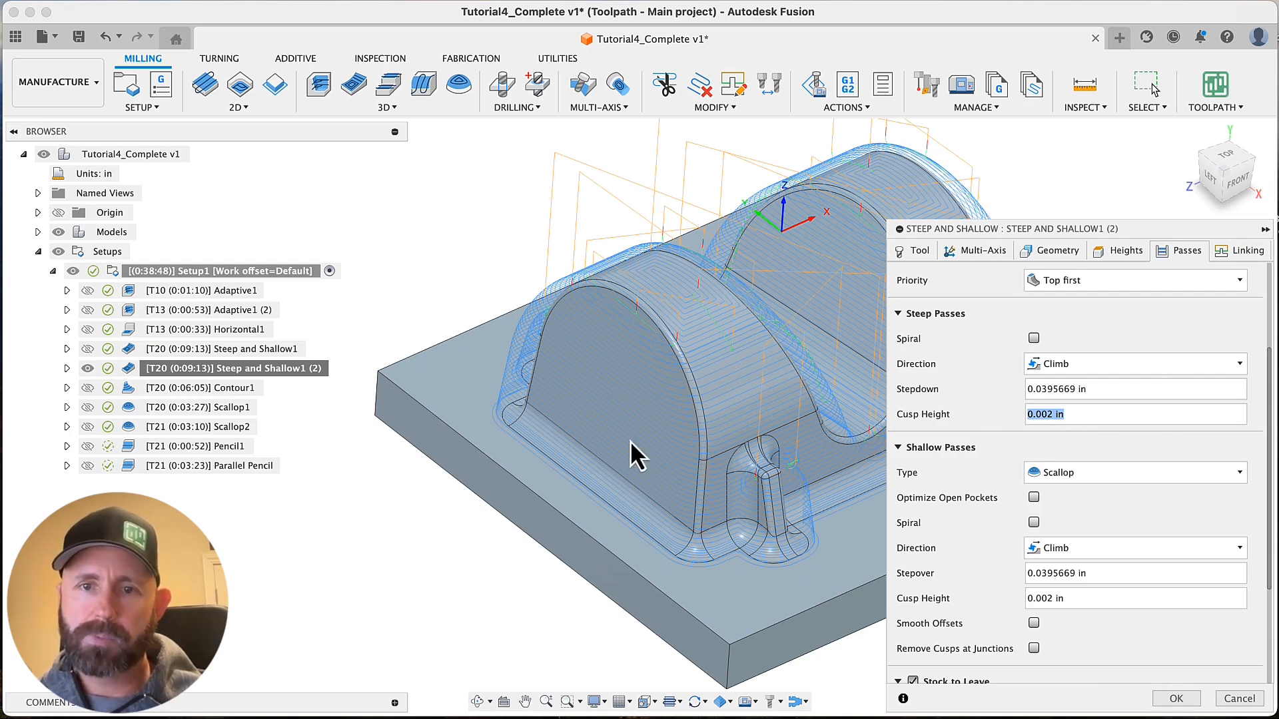
pyautogui.moveTo(558, 444)
pyautogui.keyDown('shift'); pyautogui.mouseDown(button='middle')
pyautogui.moveTo(497, 447)
pyautogui.moveTo(545, 443)
pyautogui.mouseUp(button='middle'); pyautogui.keyUp('shift')
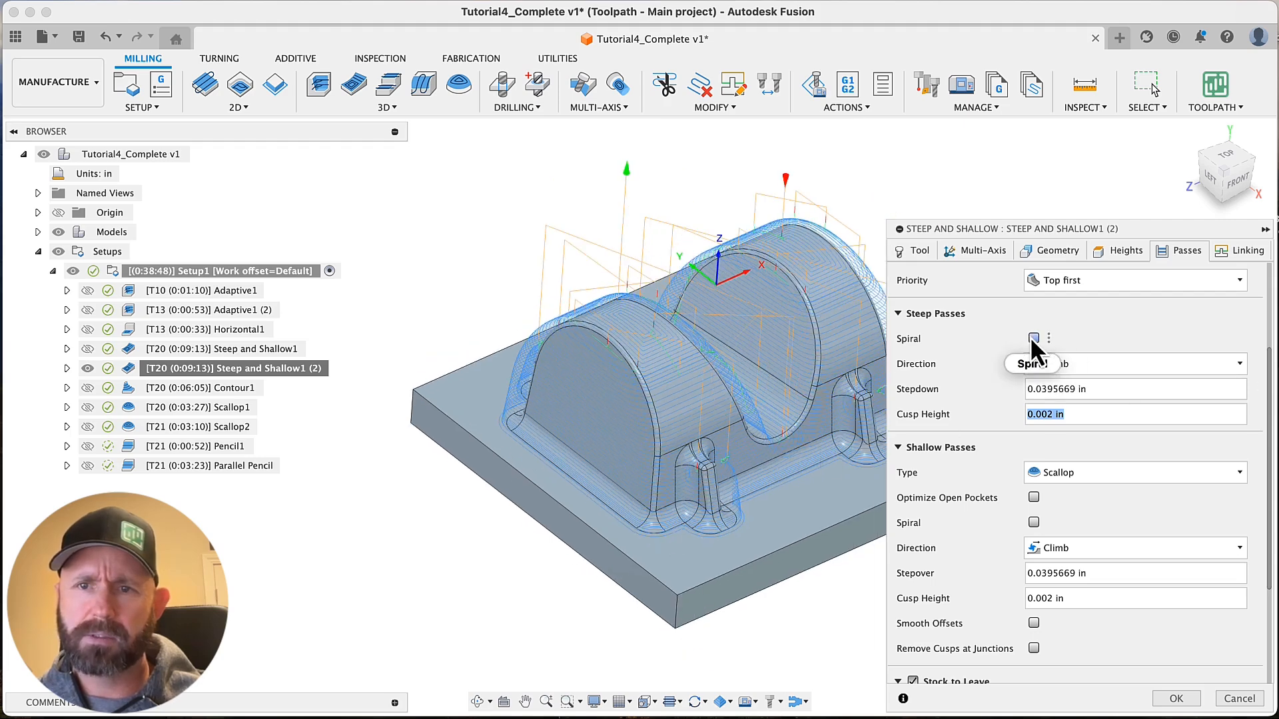
pyautogui.moveTo(1031, 340)
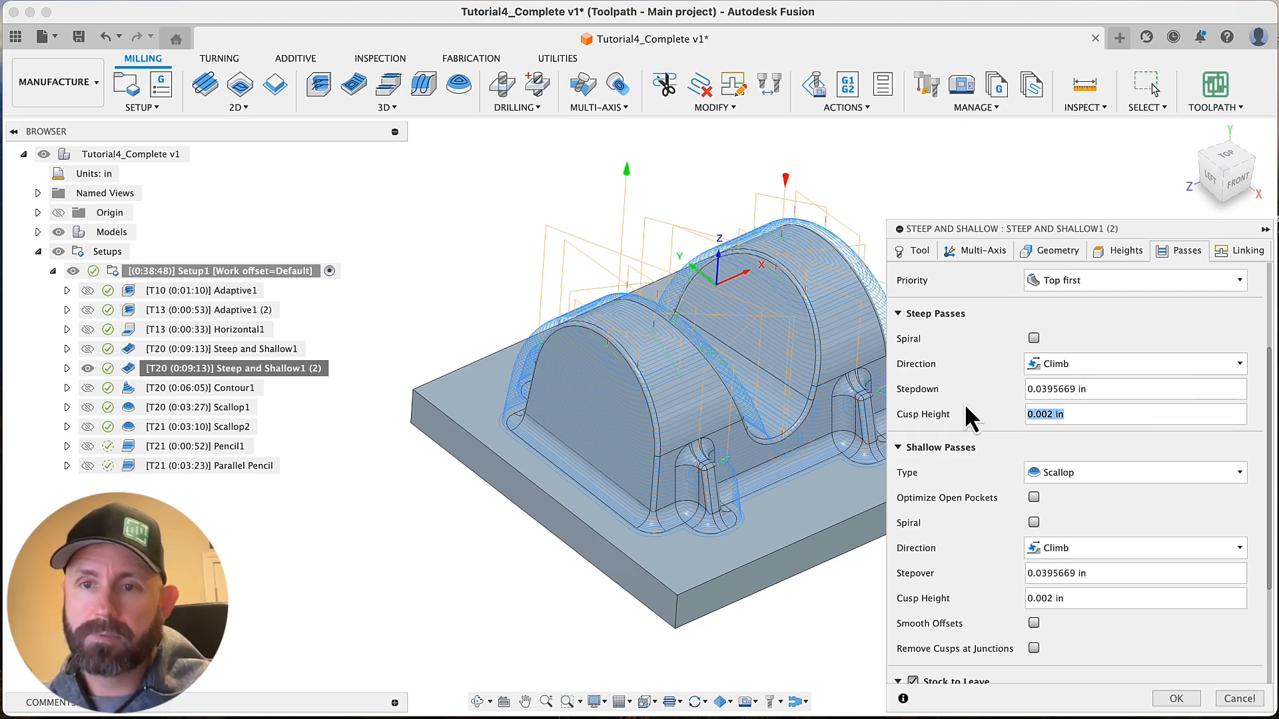
# Review the shallow passes' type choices, Scallop and Parallel, and the Optimize Open Pockets option
pyautogui.scroll(-3, 983, 520)
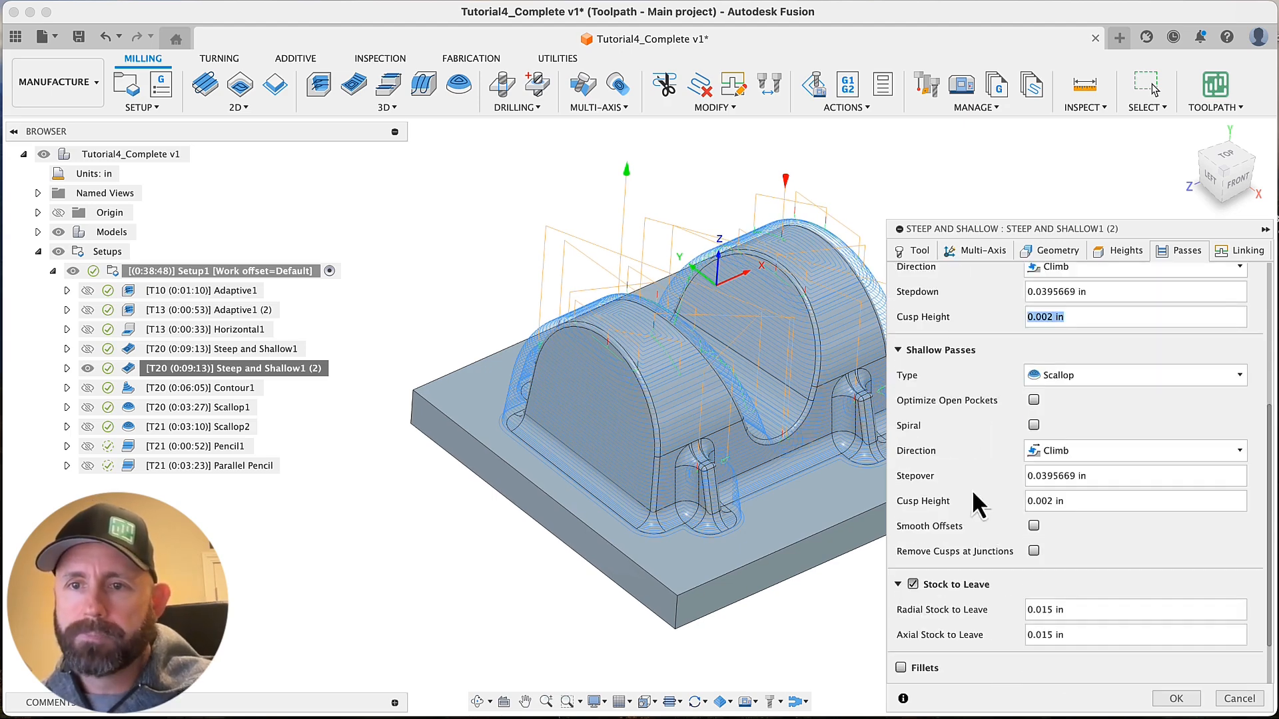
pyautogui.click(1104, 382)
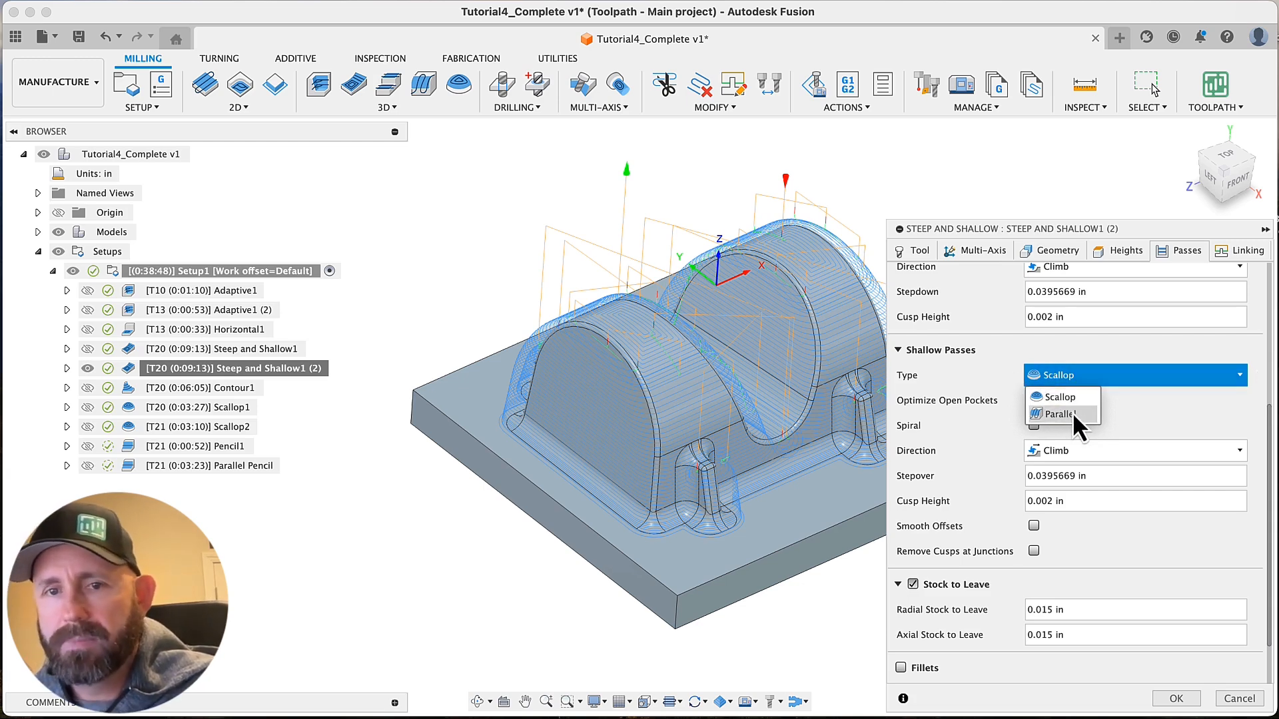
pyautogui.click(994, 391)
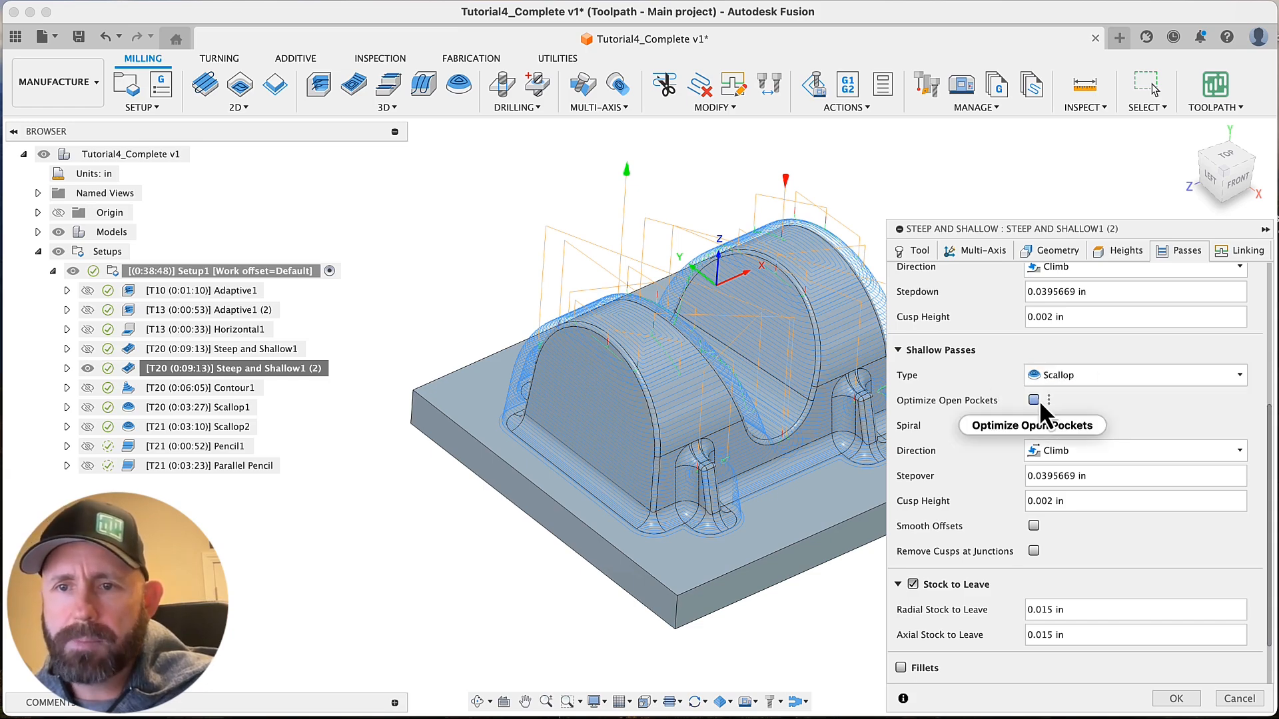
pyautogui.moveTo(1036, 402)
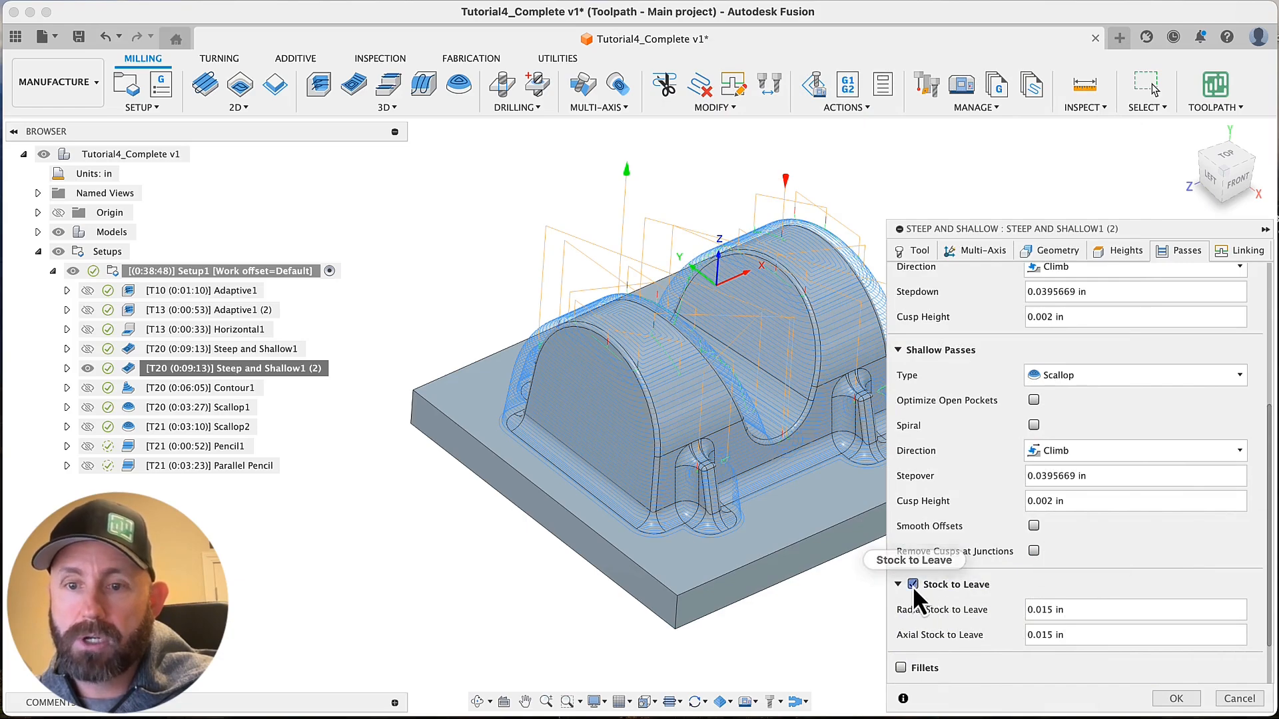
# Turn off Stock to Leave in Steep and Shallow1 (2) and accept the edit to regenerate the toolpath
pyautogui.click(912, 585)
pyautogui.scroll(-1, 1061, 595)
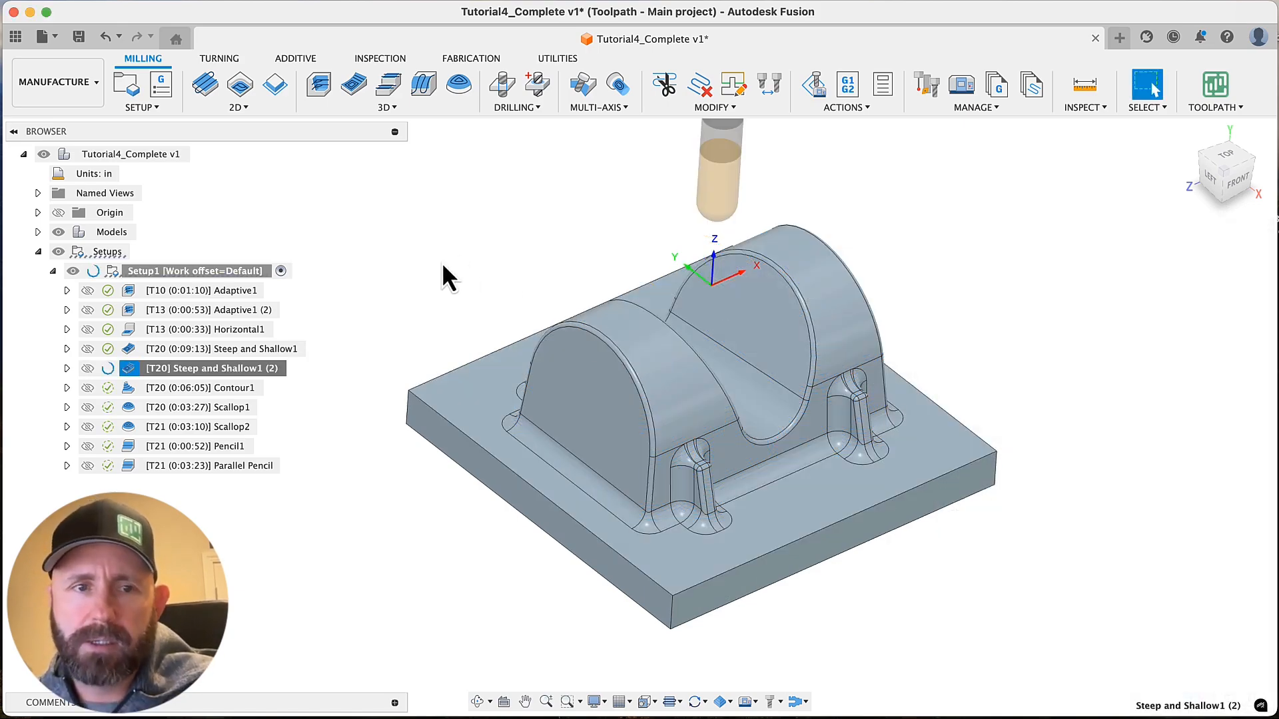
# Display the Steep and Shallow1 toolpath and examine its passes over the rounded top up close
pyautogui.click(205, 349)
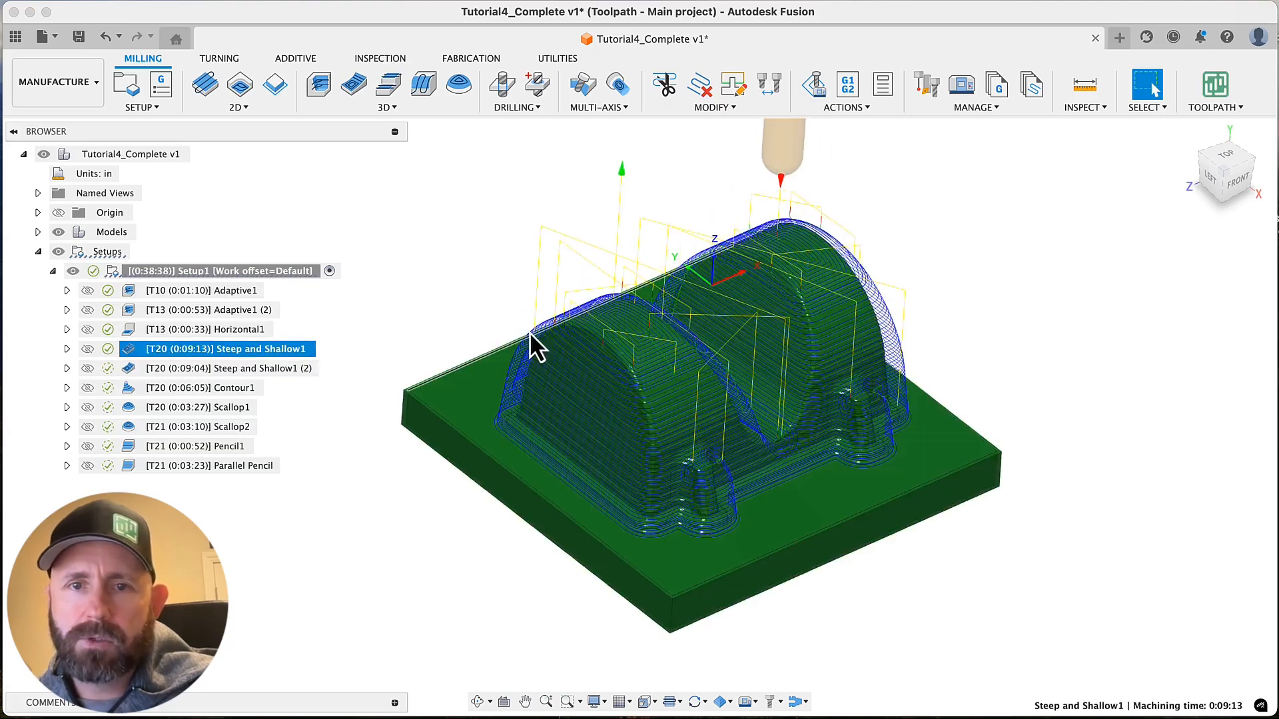
pyautogui.scroll(10, 533, 331)
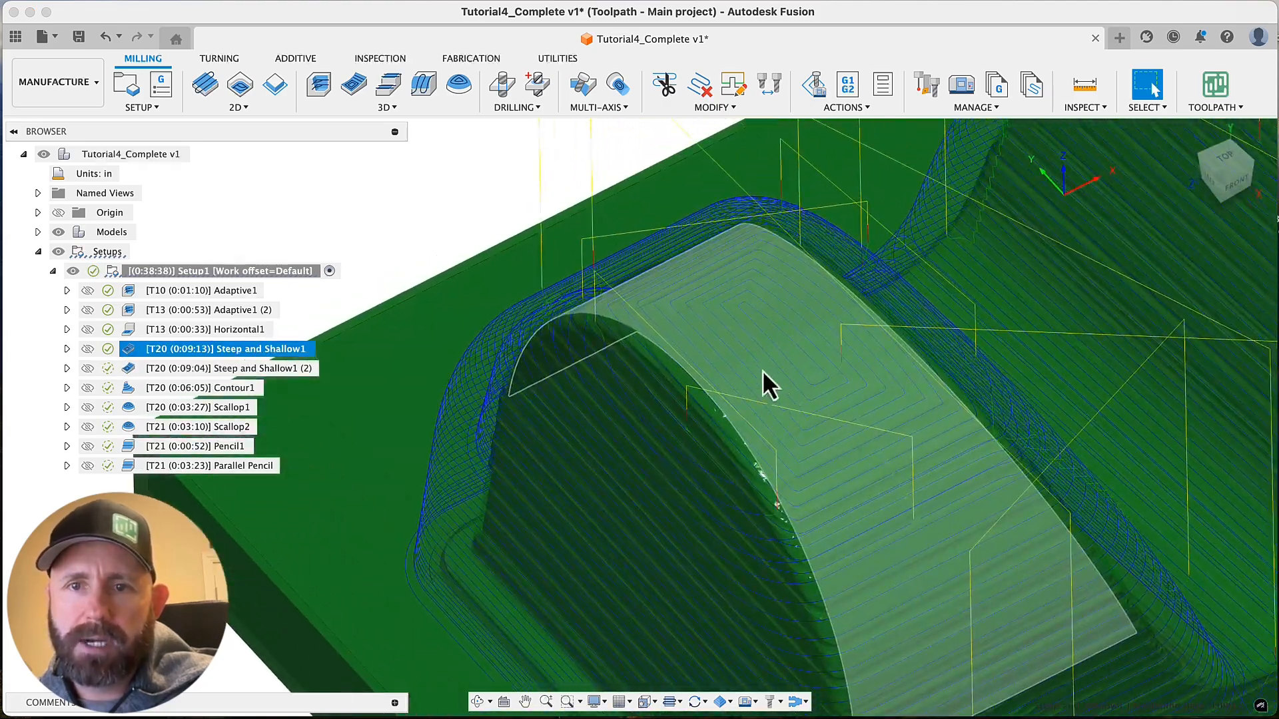
pyautogui.keyDown('shift'); pyautogui.moveTo(849, 281); pyautogui.dragTo(840, 303, button='middle'); pyautogui.keyUp('shift')
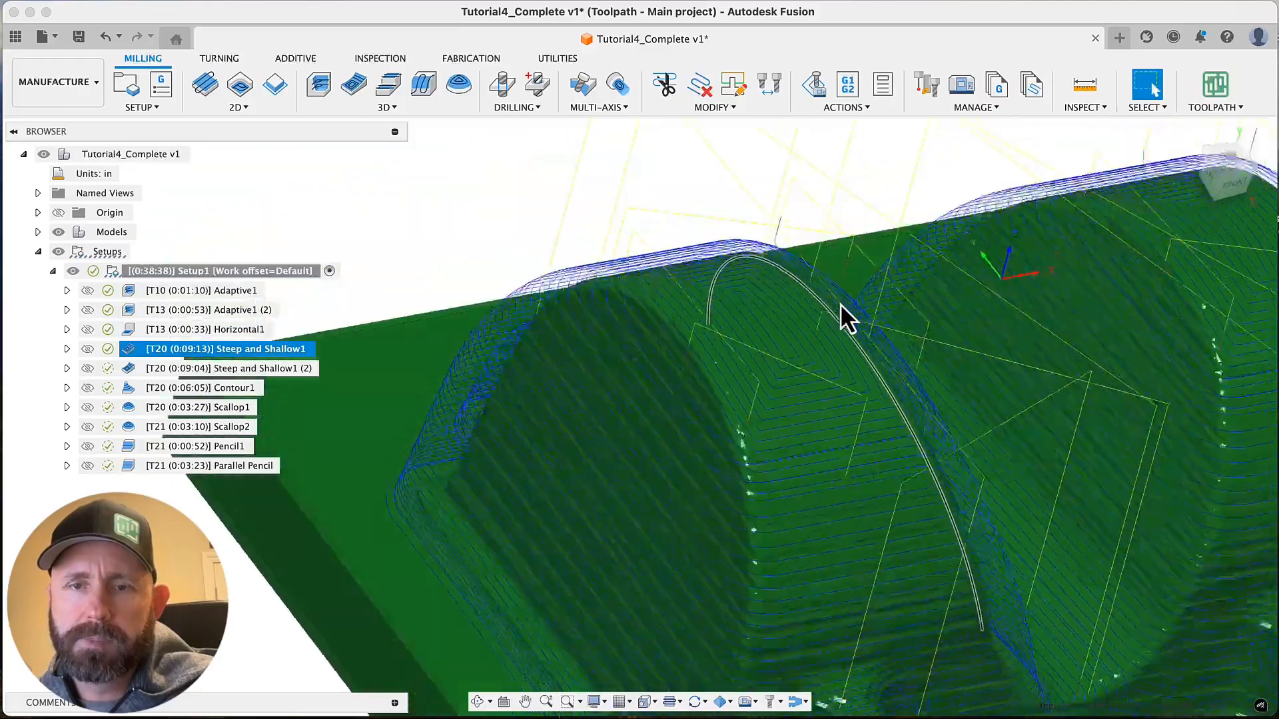
pyautogui.scroll(-5, 841, 303)
# Display the Steep and Shallow1 (2) toolpath, hide the stock, and examine the steep and shallow passes from several angles
pyautogui.click(232, 367)
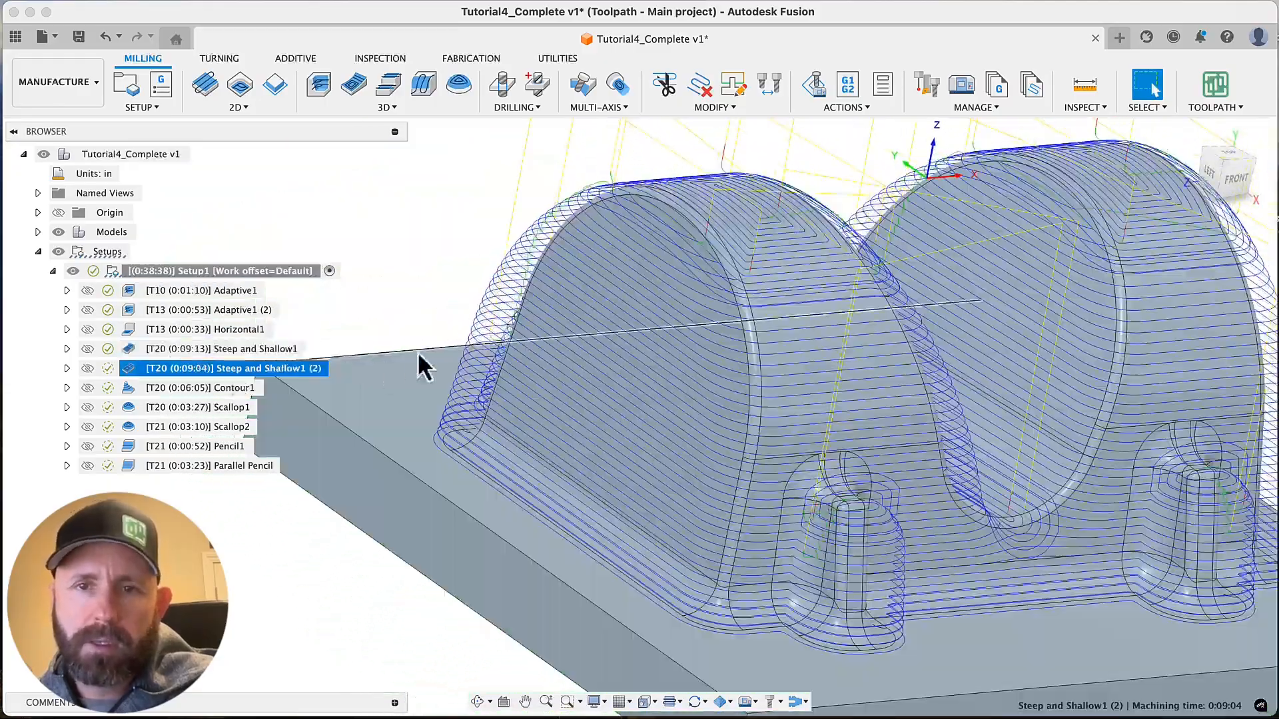
pyautogui.keyDown('shift'); pyautogui.moveTo(489, 225); pyautogui.dragTo(650, 609, button='middle'); pyautogui.keyUp('shift')
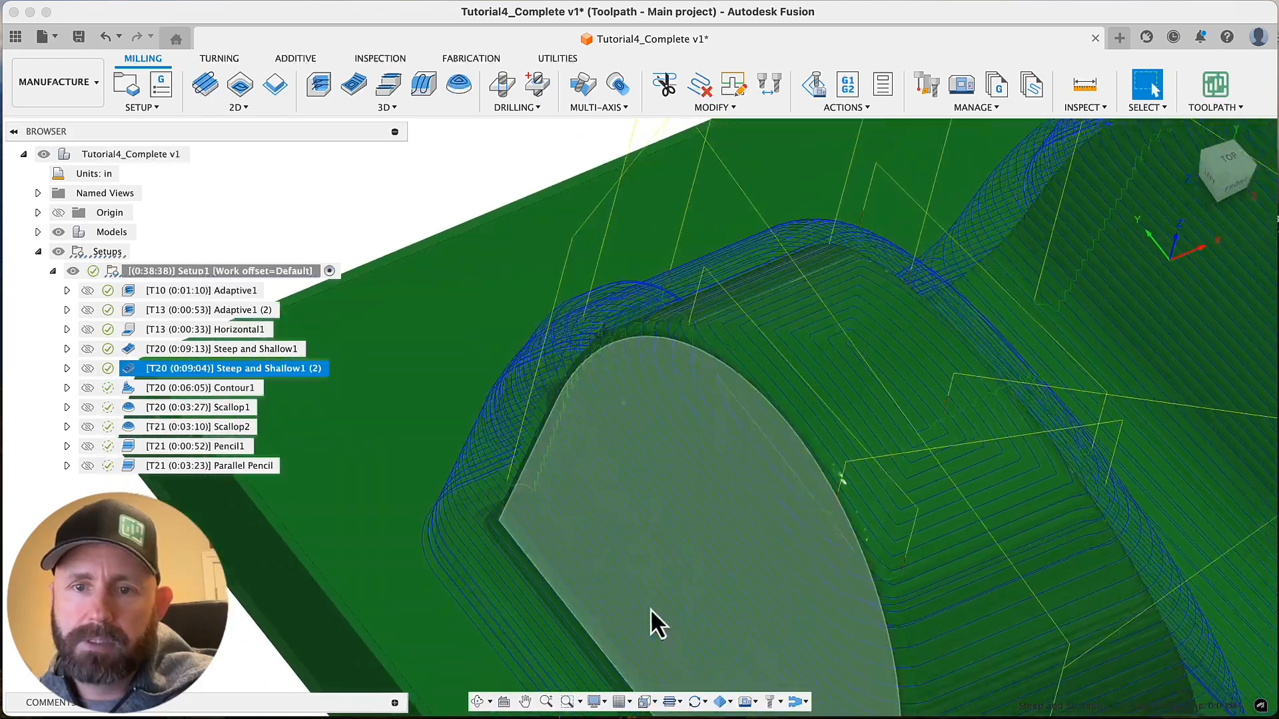
pyautogui.click(725, 702)
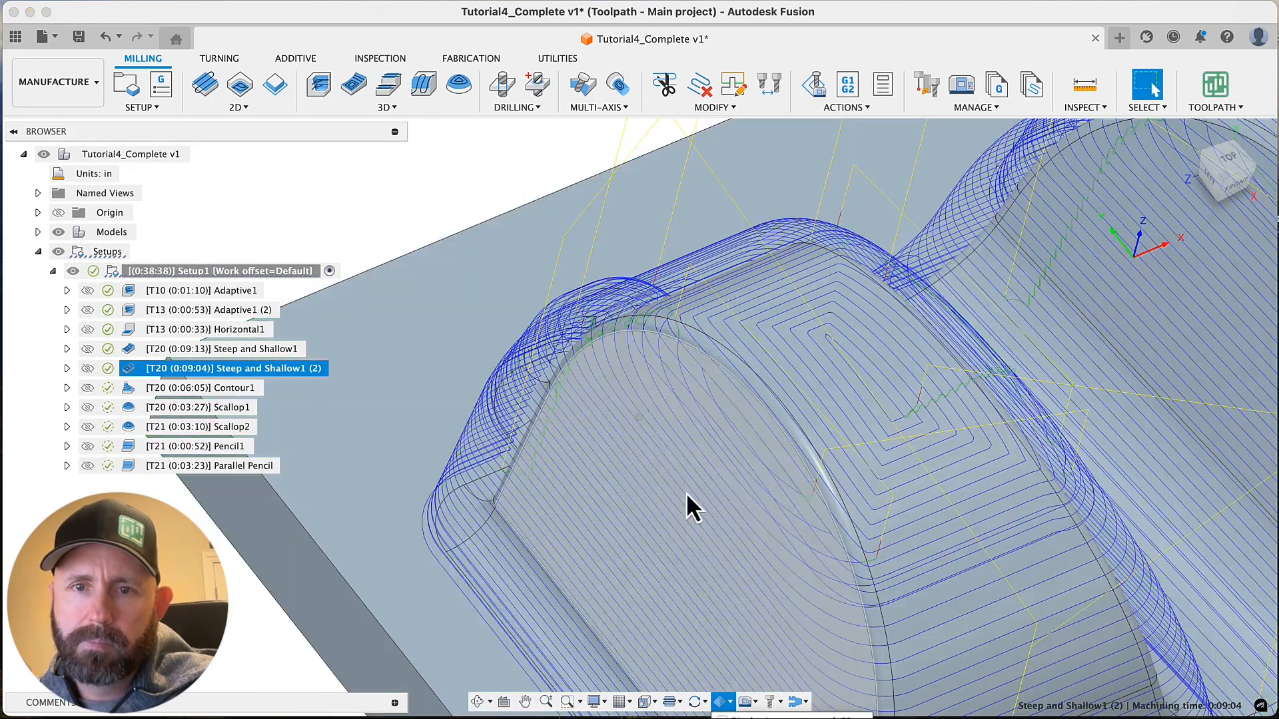
pyautogui.keyDown('shift'); pyautogui.moveTo(686, 493); pyautogui.dragTo(468, 198, button='middle'); pyautogui.keyUp('shift')
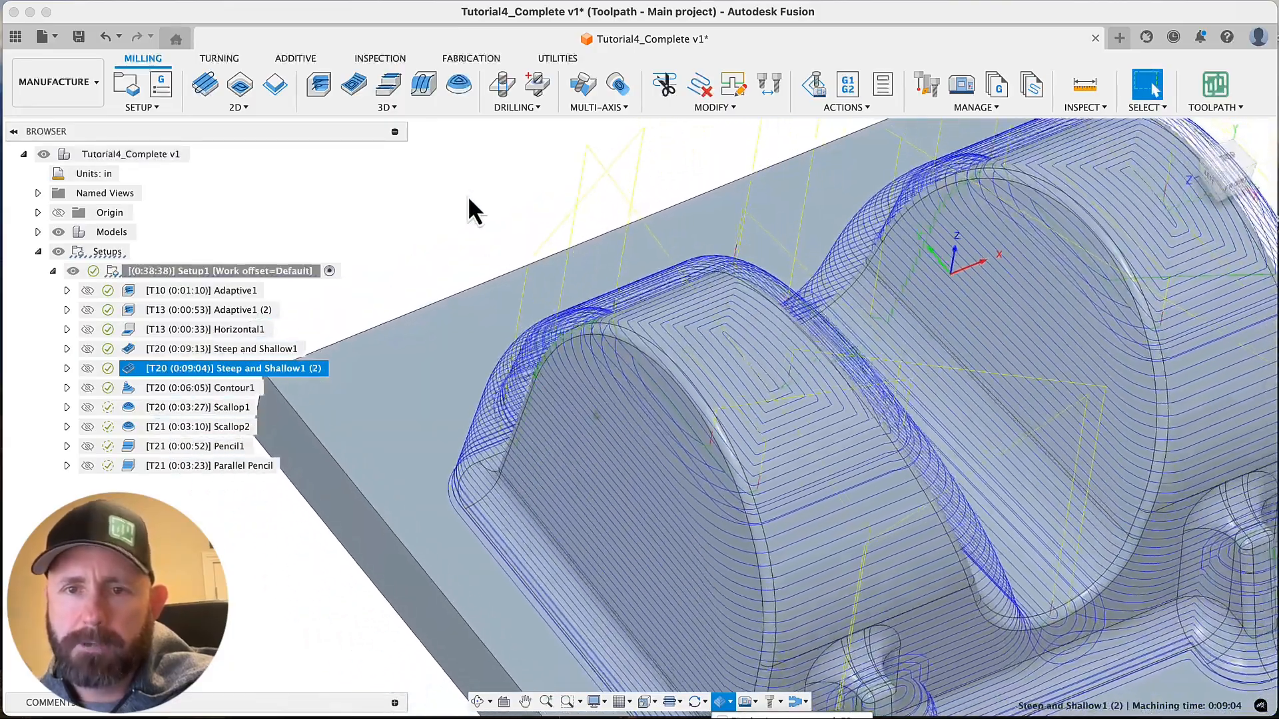
pyautogui.scroll(-3, 468, 194)
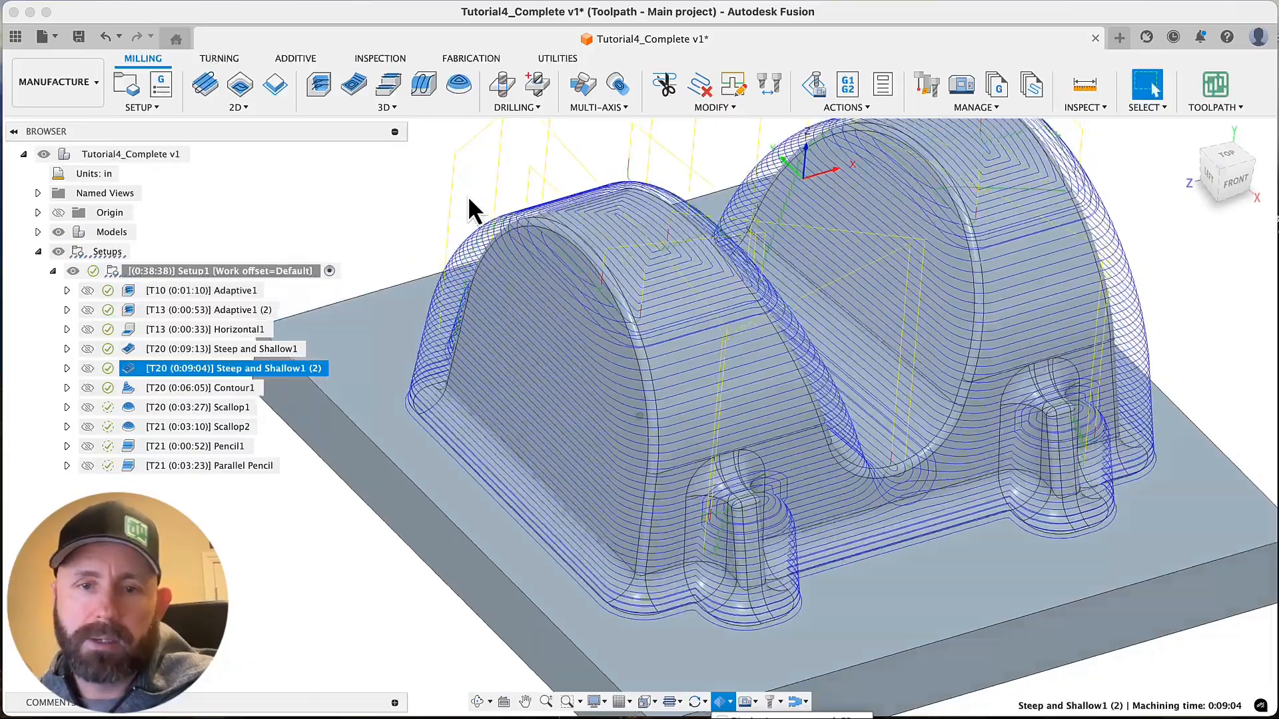
pyautogui.keyDown('shift'); pyautogui.scroll(-5, 468, 194); pyautogui.keyUp('shift')
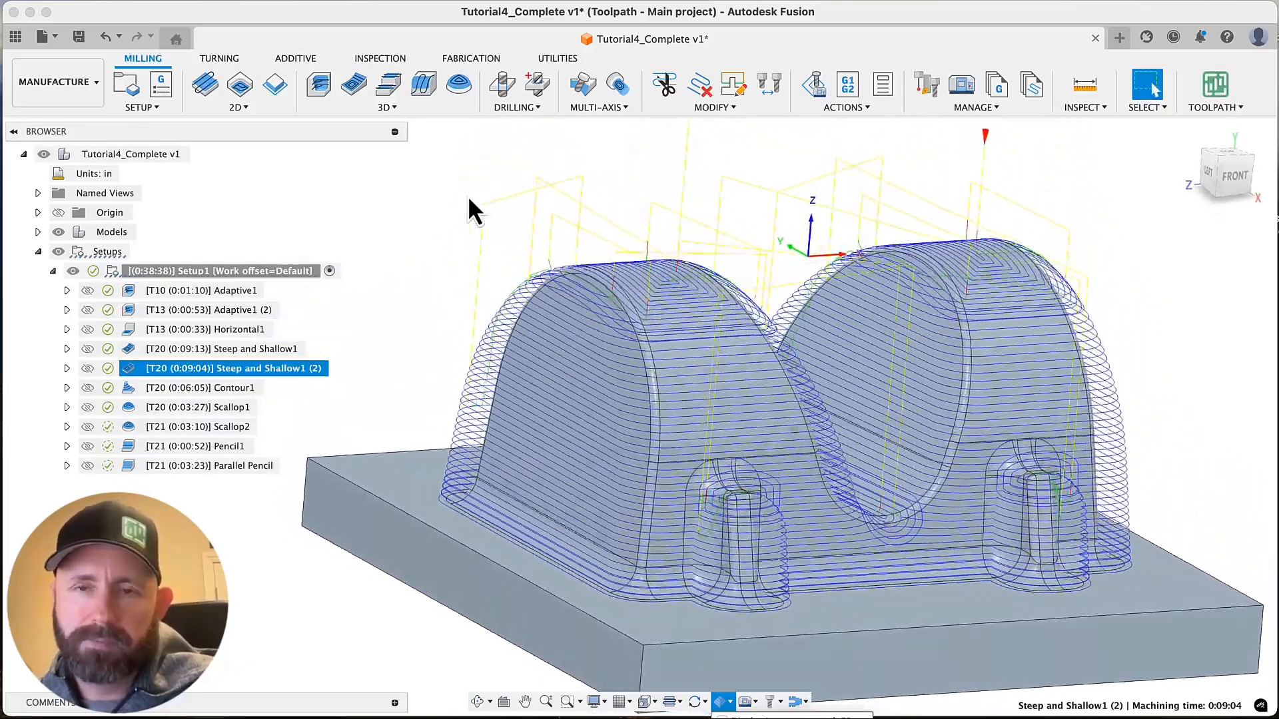
pyautogui.keyDown('shift'); pyautogui.scroll(5, 468, 195); pyautogui.keyUp('shift')
pyautogui.keyDown('shift'); pyautogui.scroll(1, 467, 195); pyautogui.keyUp('shift')
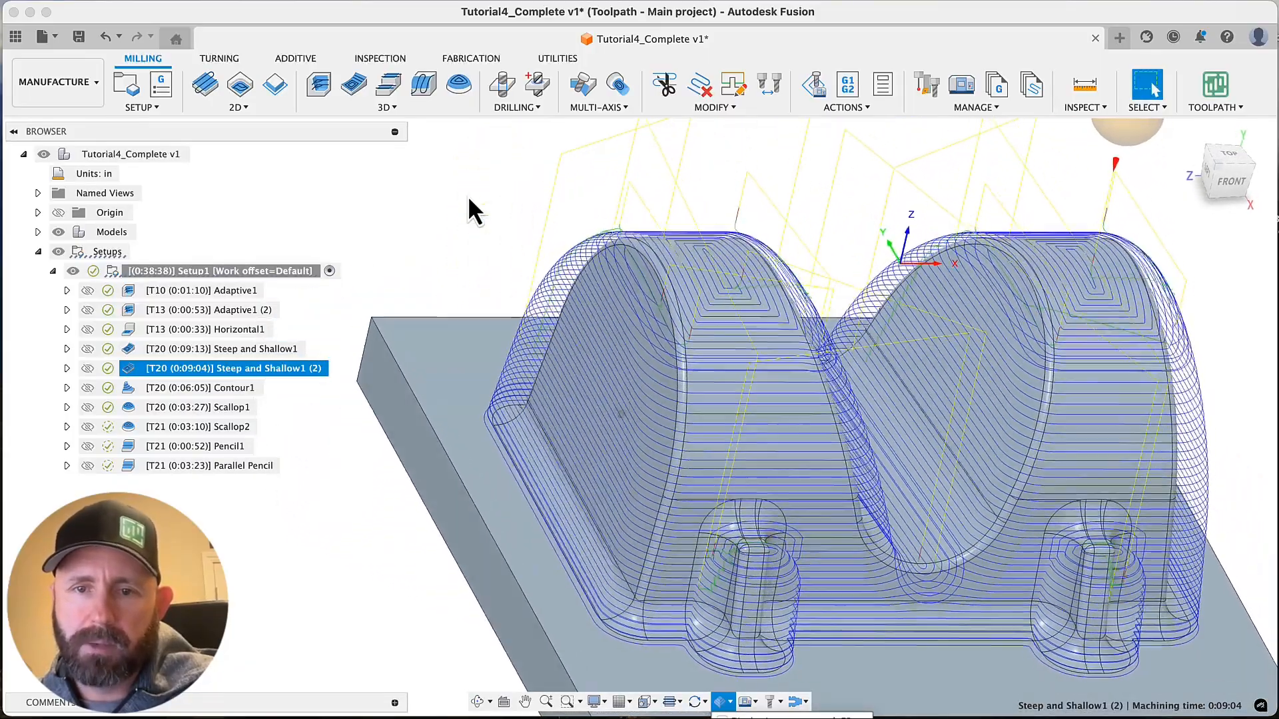
pyautogui.keyDown('shift'); pyautogui.hscroll(5, 467, 195); pyautogui.keyUp('shift')
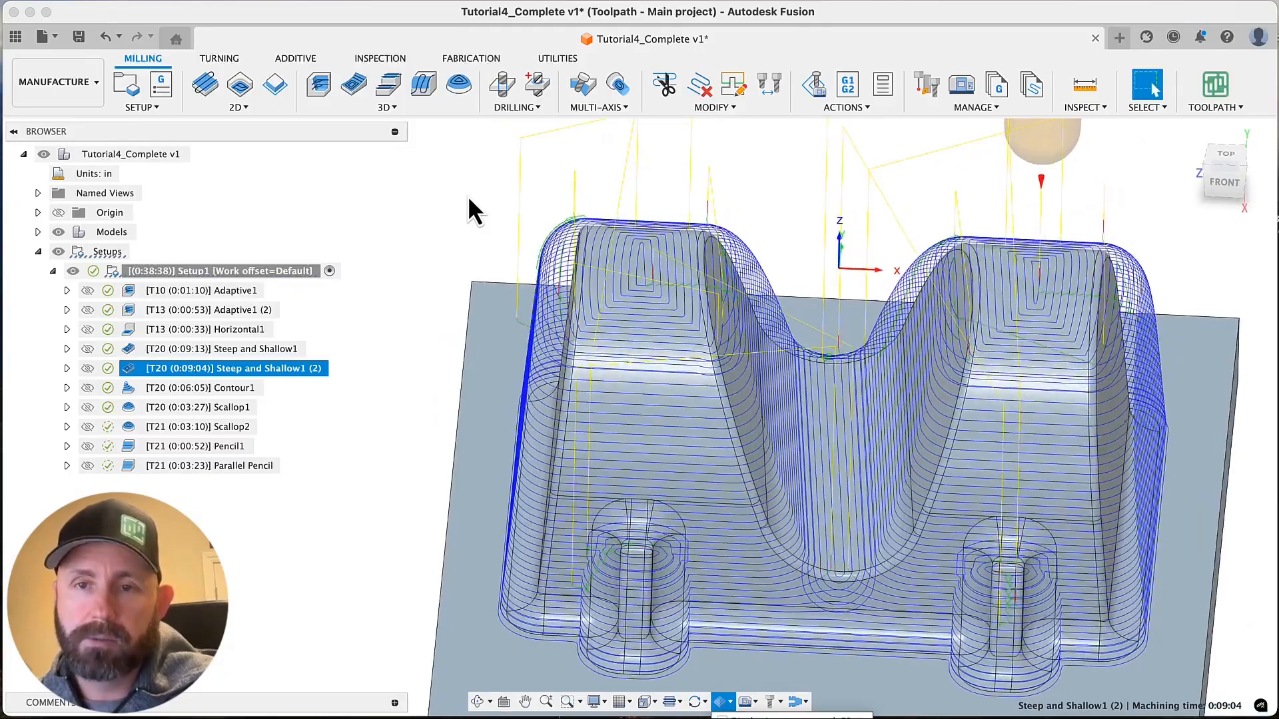
# Examine the Steep and Shallow1 (2) passes across the part's side walls and rounded tops, and clear the toolpath selection
pyautogui.keyDown('shift'); pyautogui.hscroll(-5, 469, 200); pyautogui.keyUp('shift')
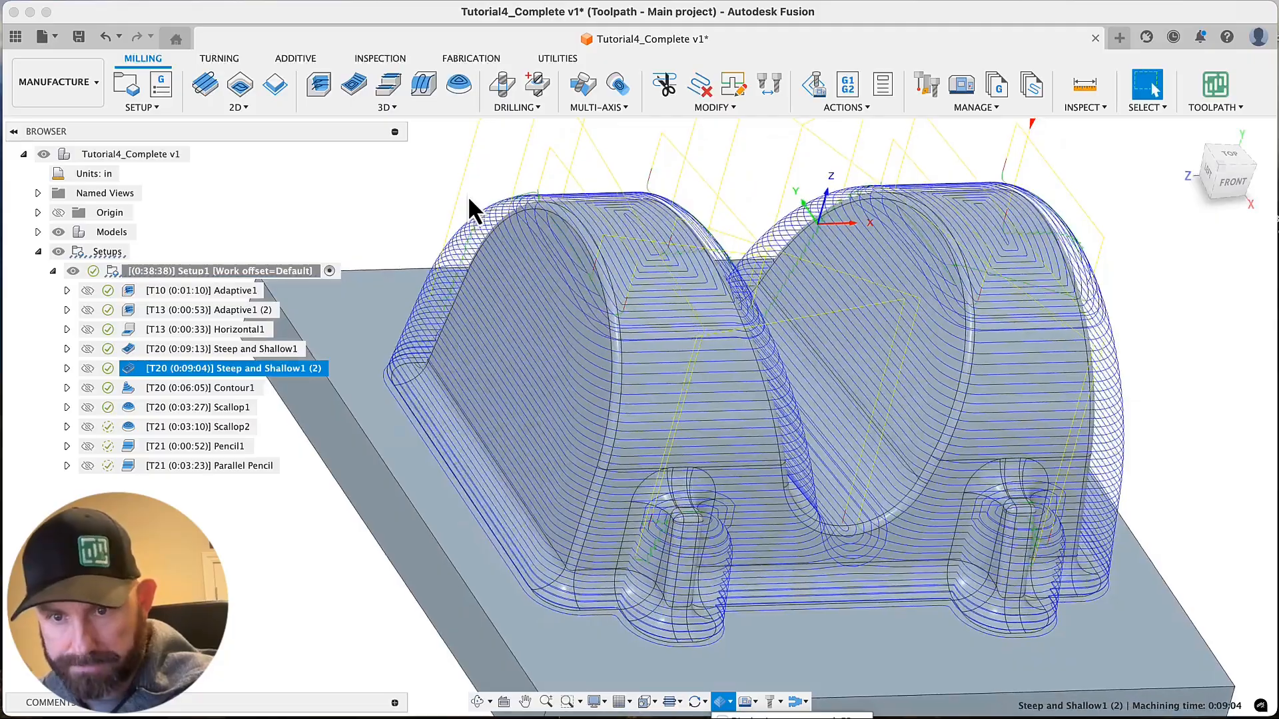
pyautogui.keyDown('shift'); pyautogui.hscroll(-3, 468, 195); pyautogui.keyUp('shift')
pyautogui.scroll(3, 467, 194)
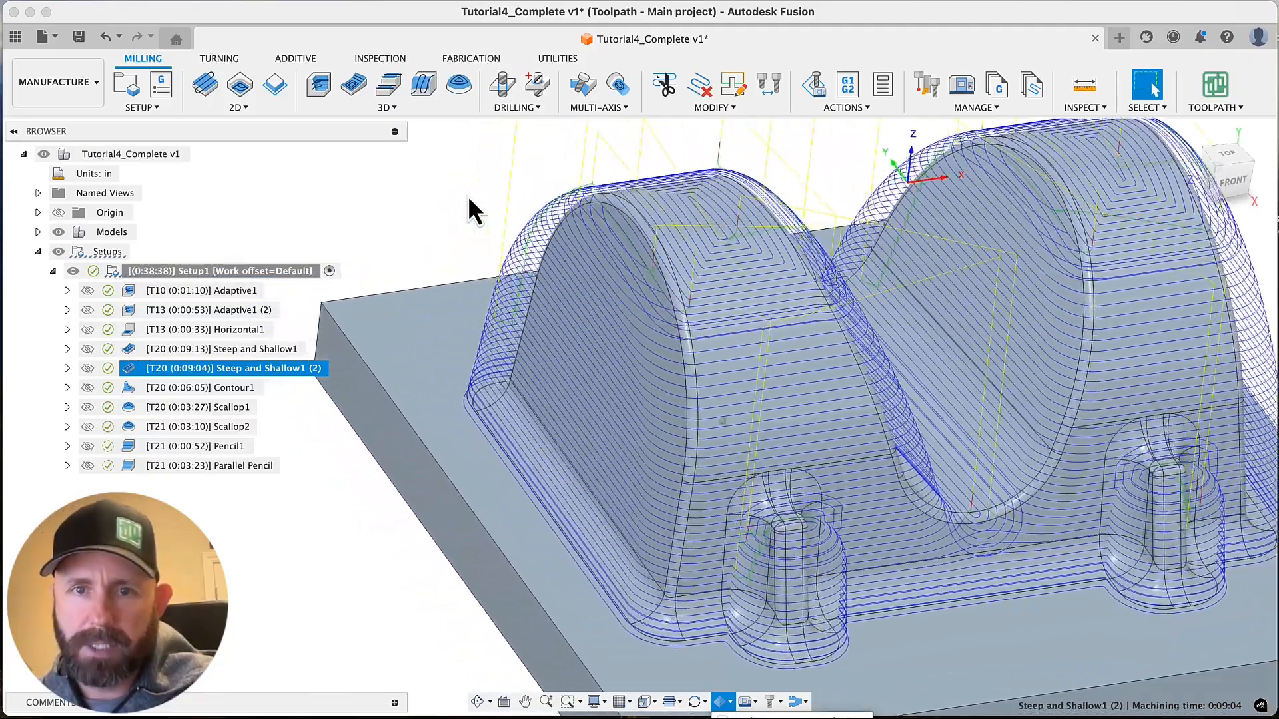
pyautogui.scroll(3, 468, 194)
pyautogui.keyDown('shift'); pyautogui.hscroll(-1, 468, 195); pyautogui.keyUp('shift')
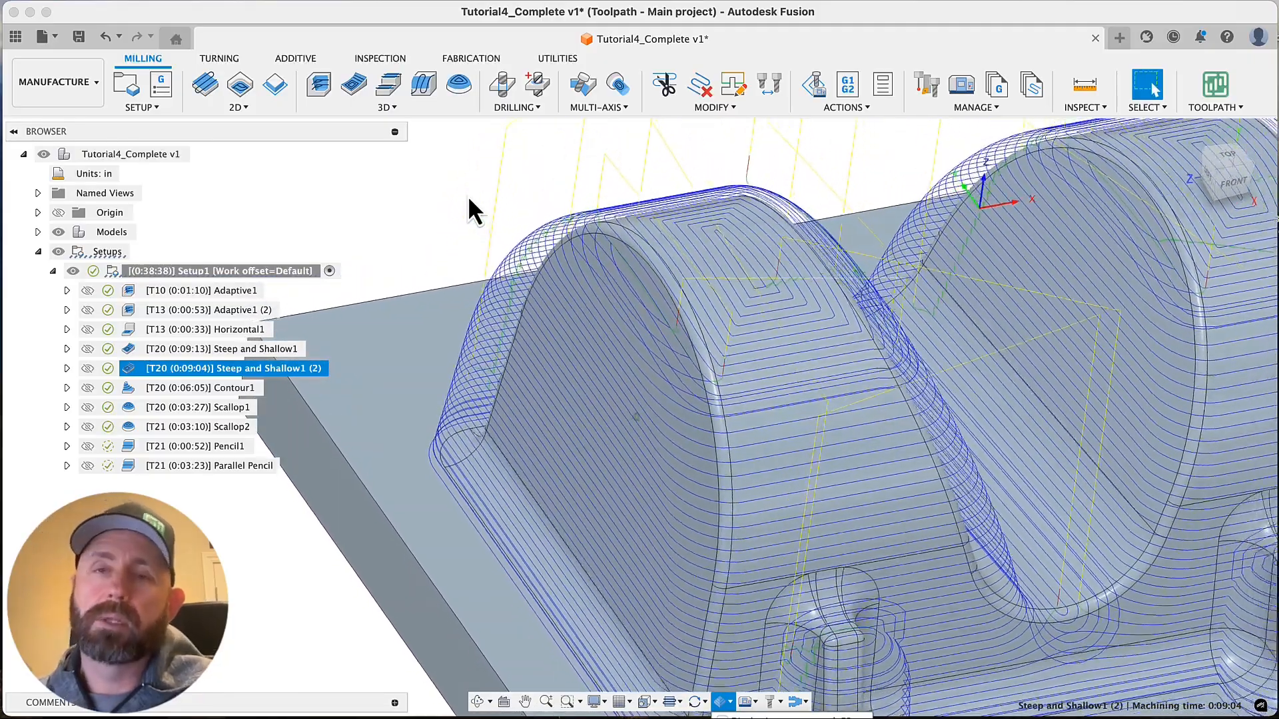
pyautogui.scroll(-5, 468, 195)
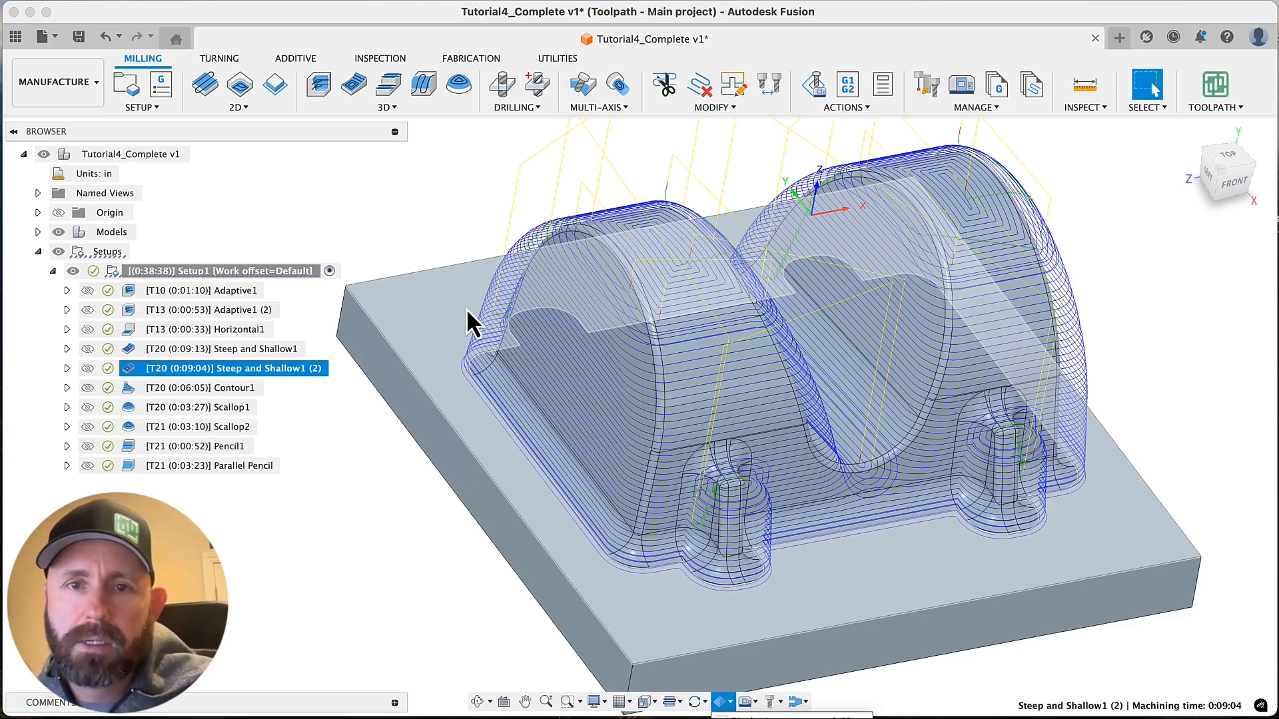
pyautogui.scroll(-2, 427, 202)
pyautogui.press('Escape')
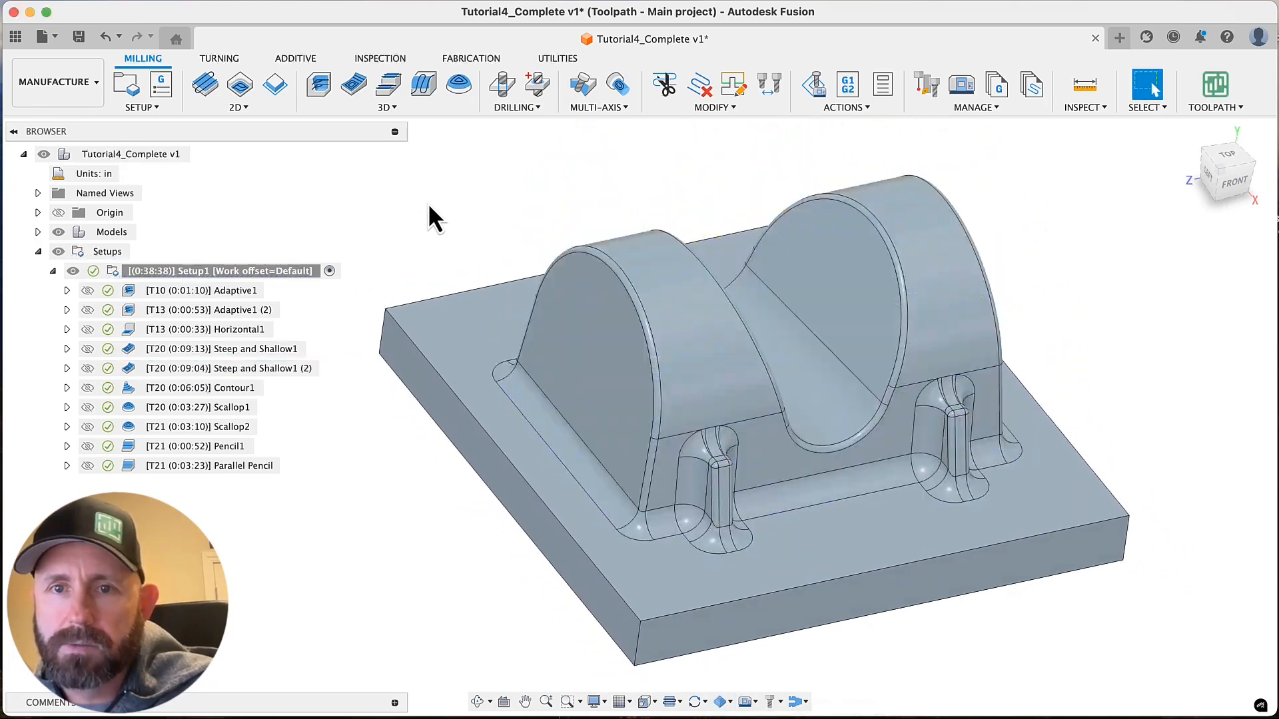
# Display the Steep and Shallow1 (2) toolpath again and inspect the shallow passes on the rounded top up close
pyautogui.click(269, 375)
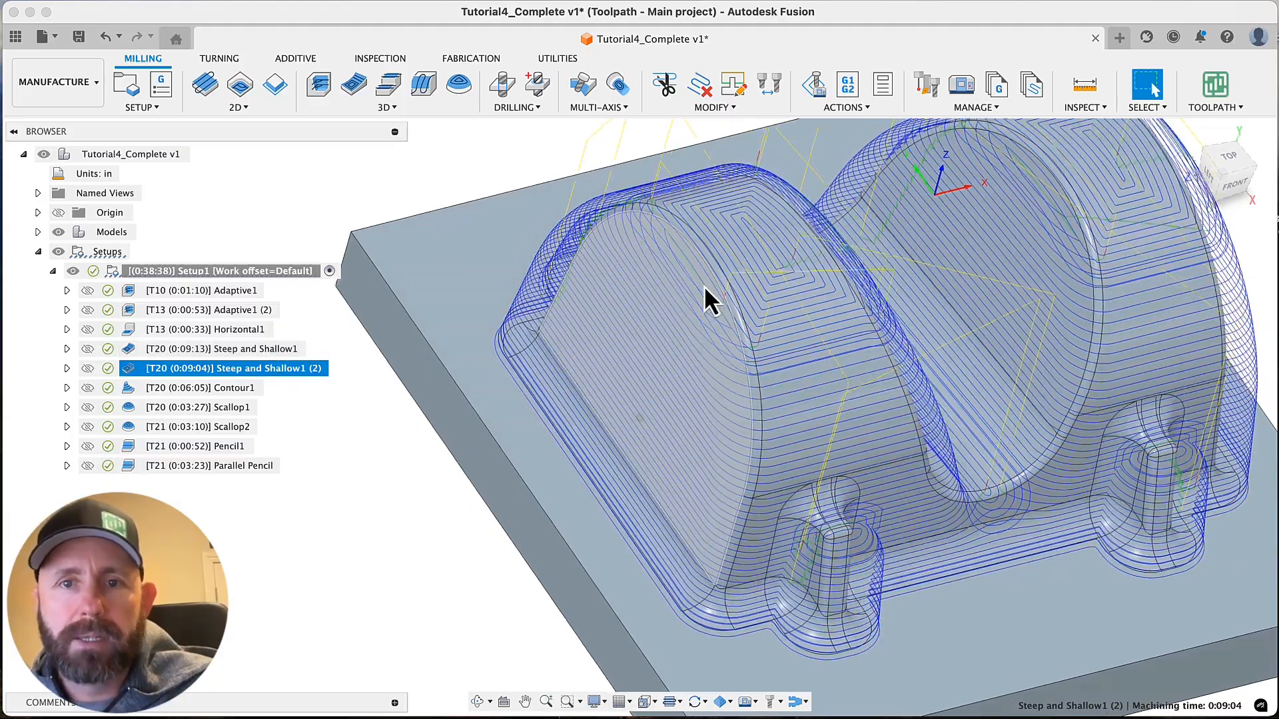
pyautogui.scroll(8, 704, 286)
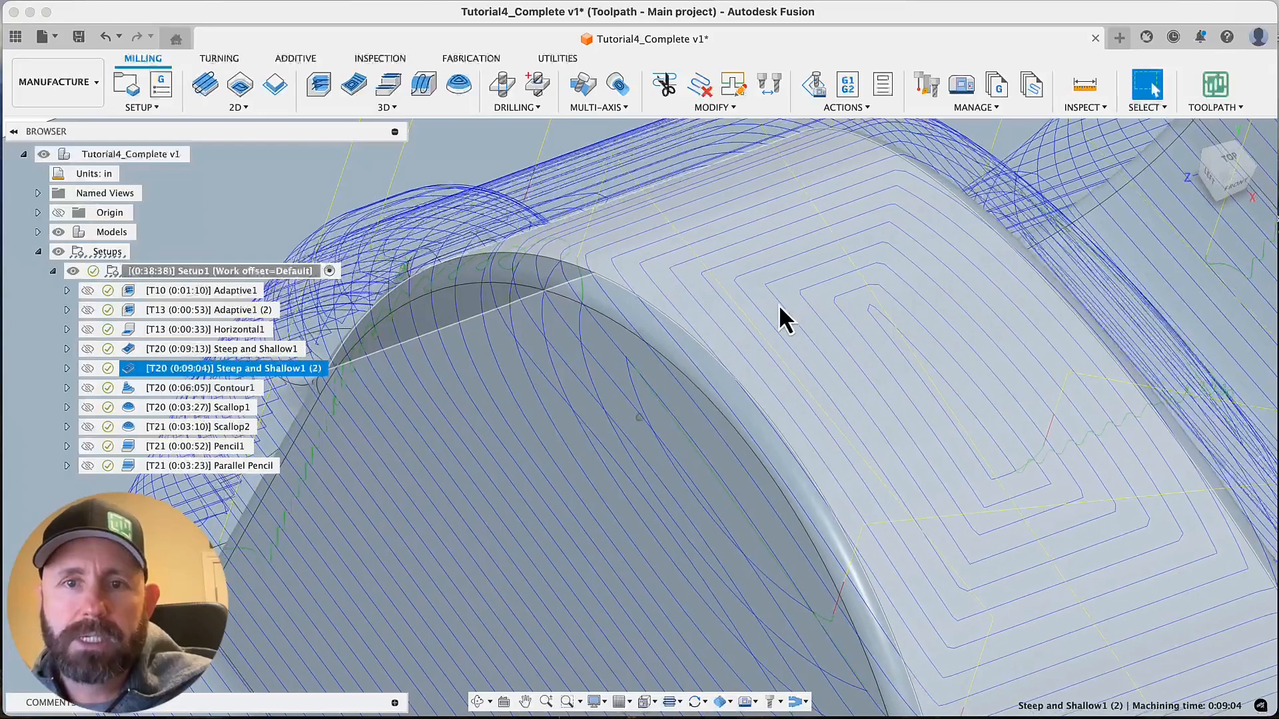
pyautogui.scroll(2, 775, 303)
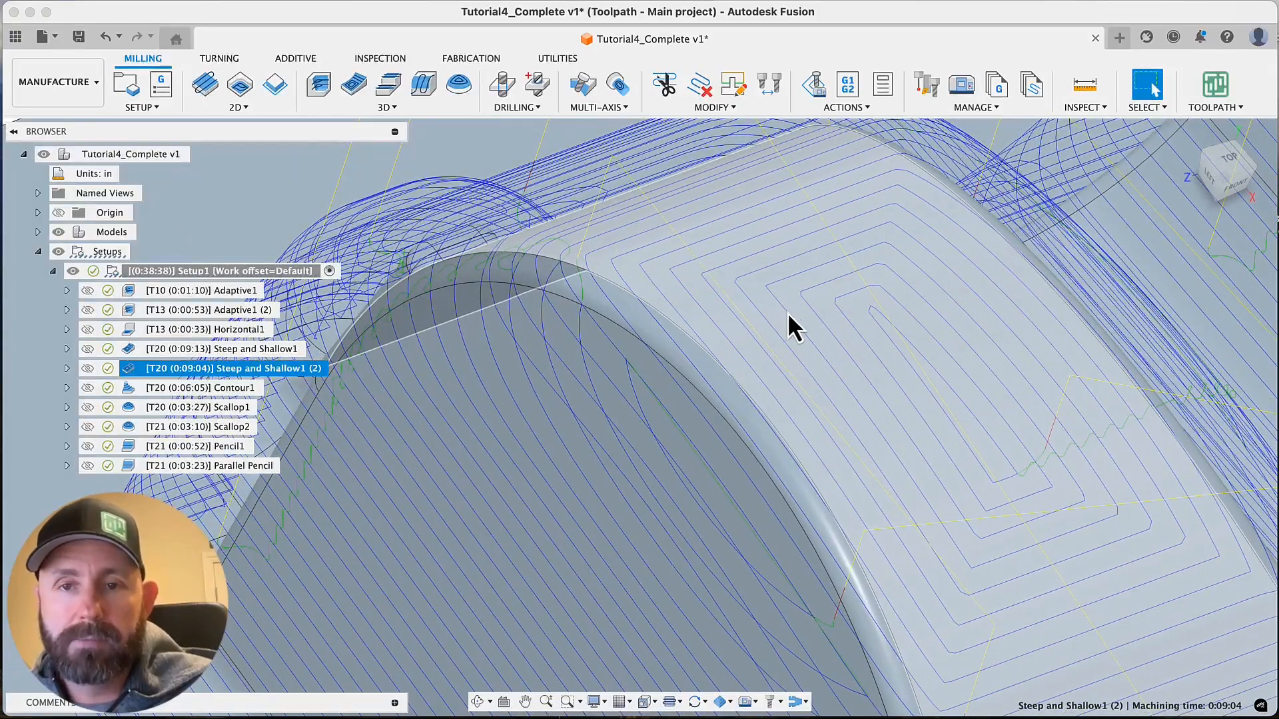
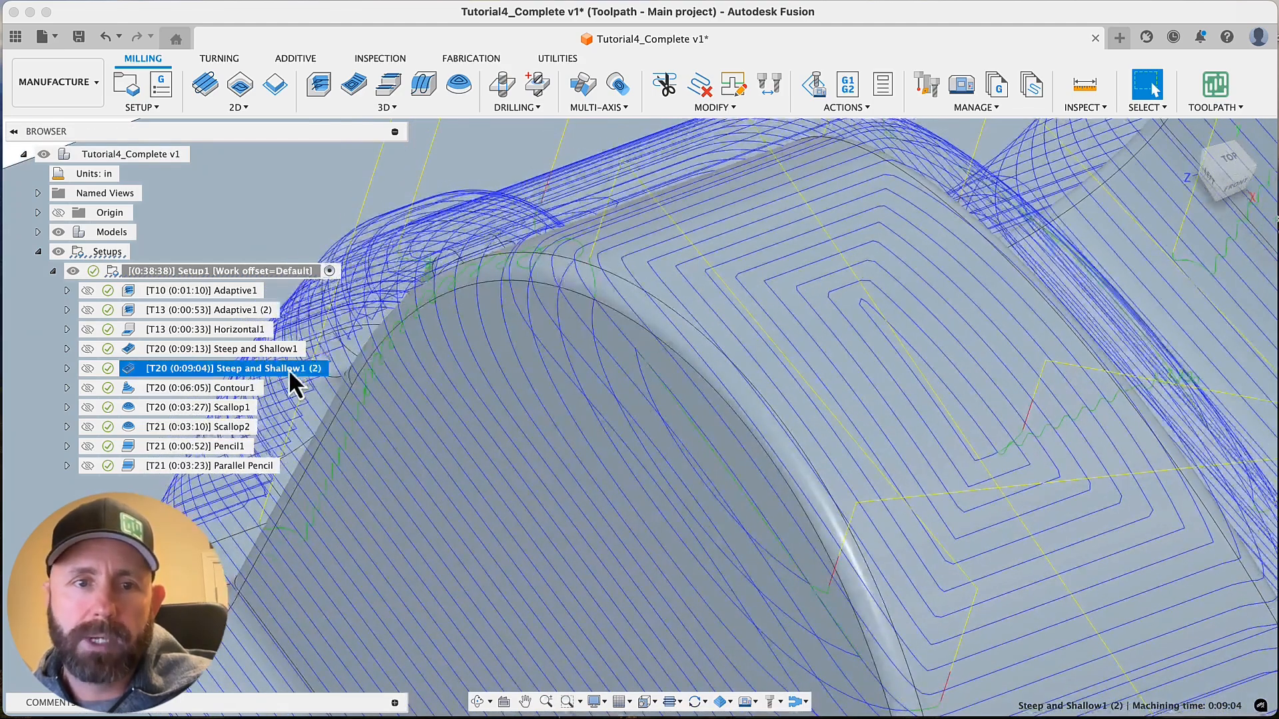
# Open Steep and Shallow1 (2) for editing and review its steep and shallow pass settings alongside the available 3D strategies
pyautogui.rightClick(289, 369)
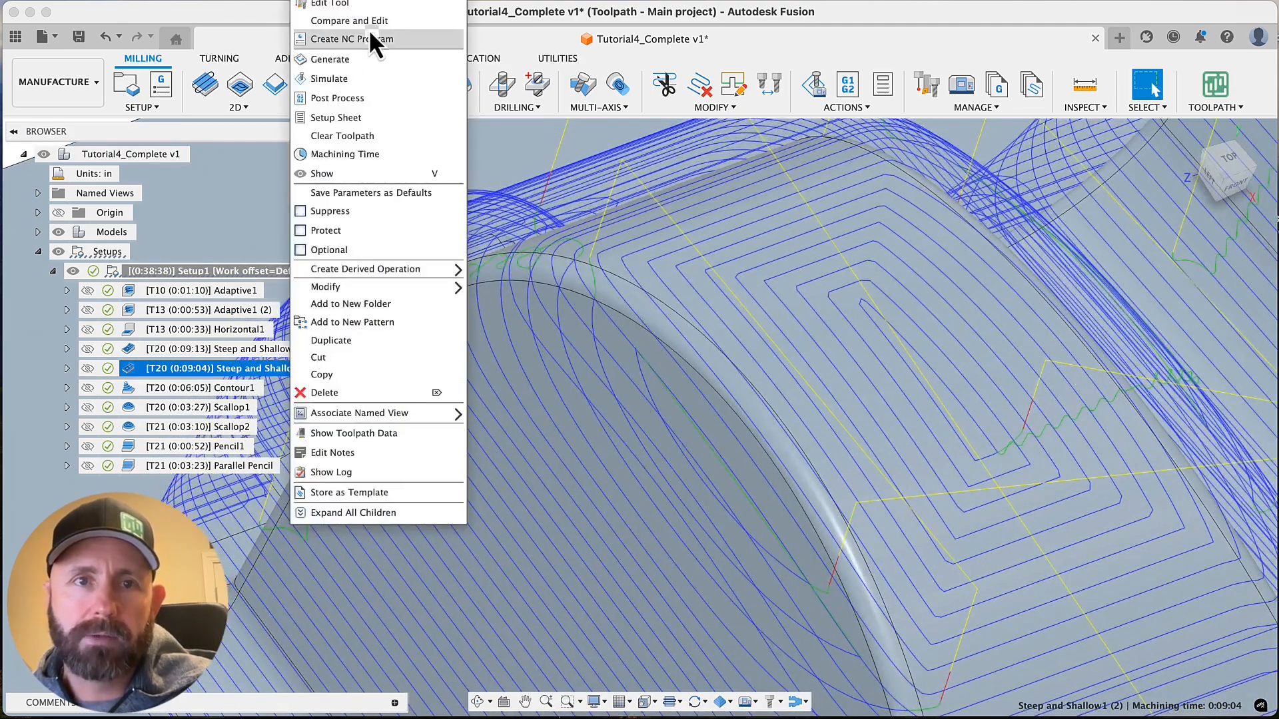
pyautogui.click(348, 0)
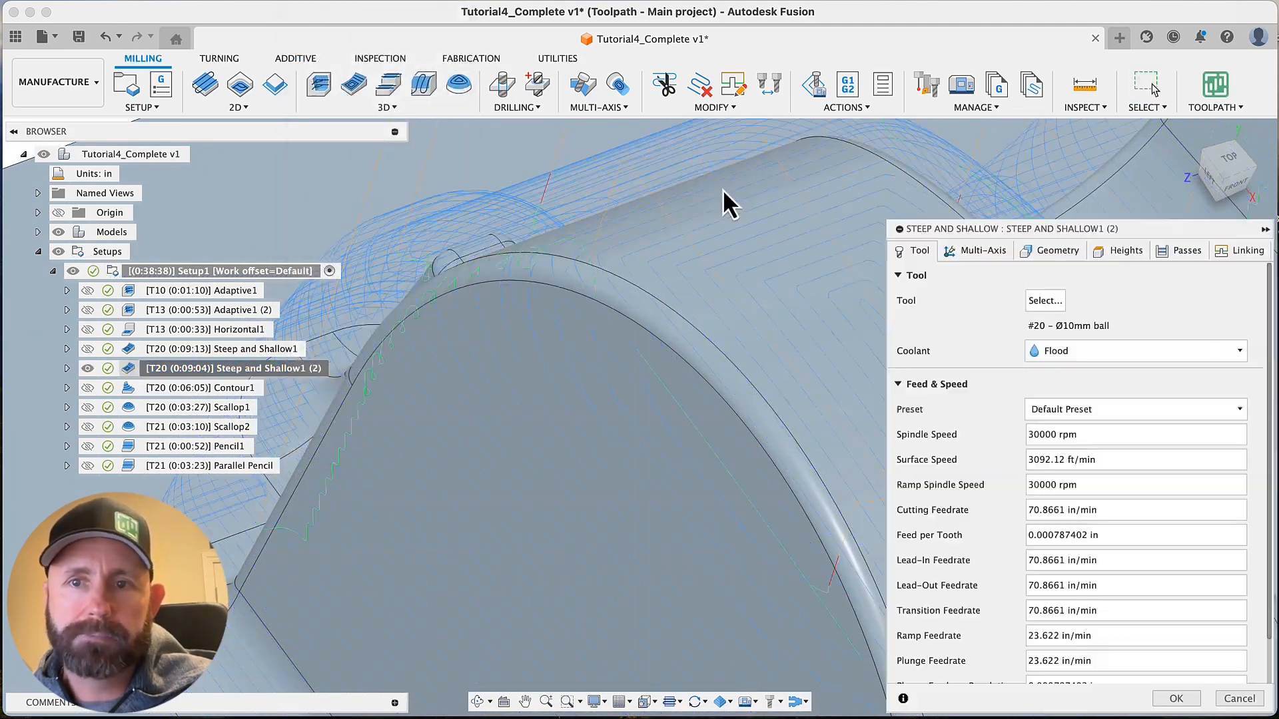
pyautogui.click(1167, 252)
pyautogui.scroll(-5, 1049, 443)
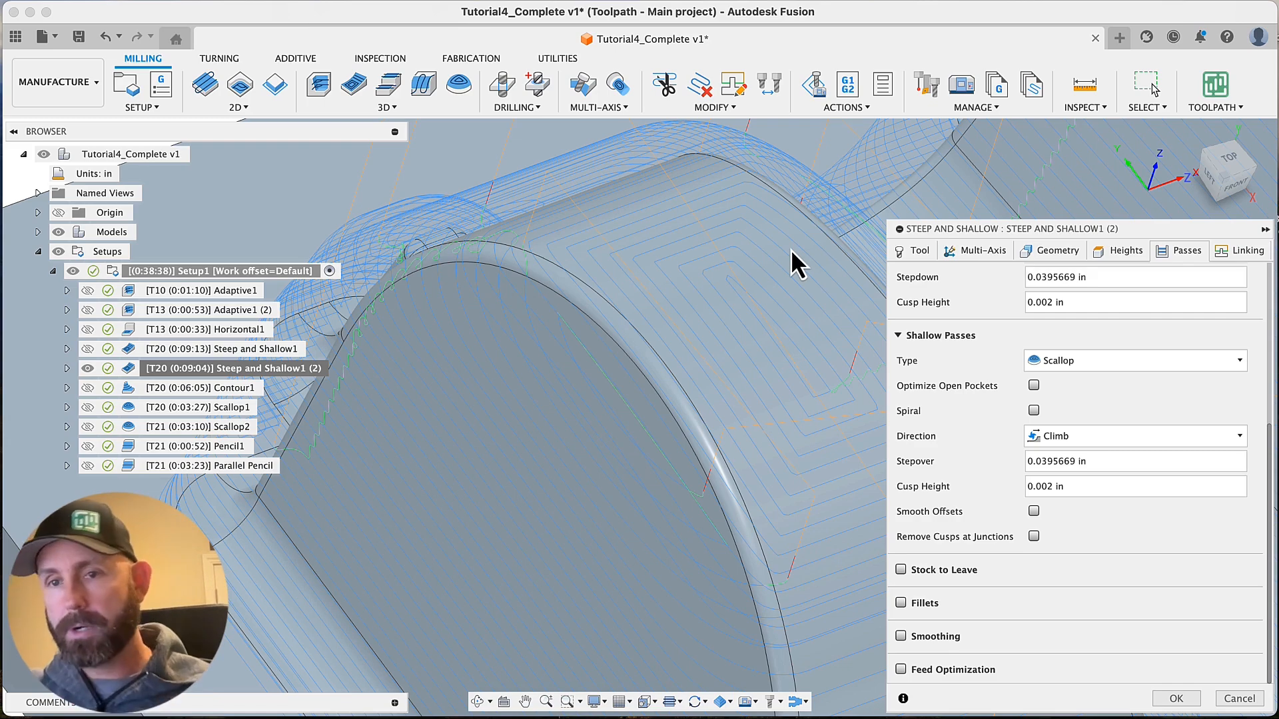
pyautogui.scroll(5, 983, 377)
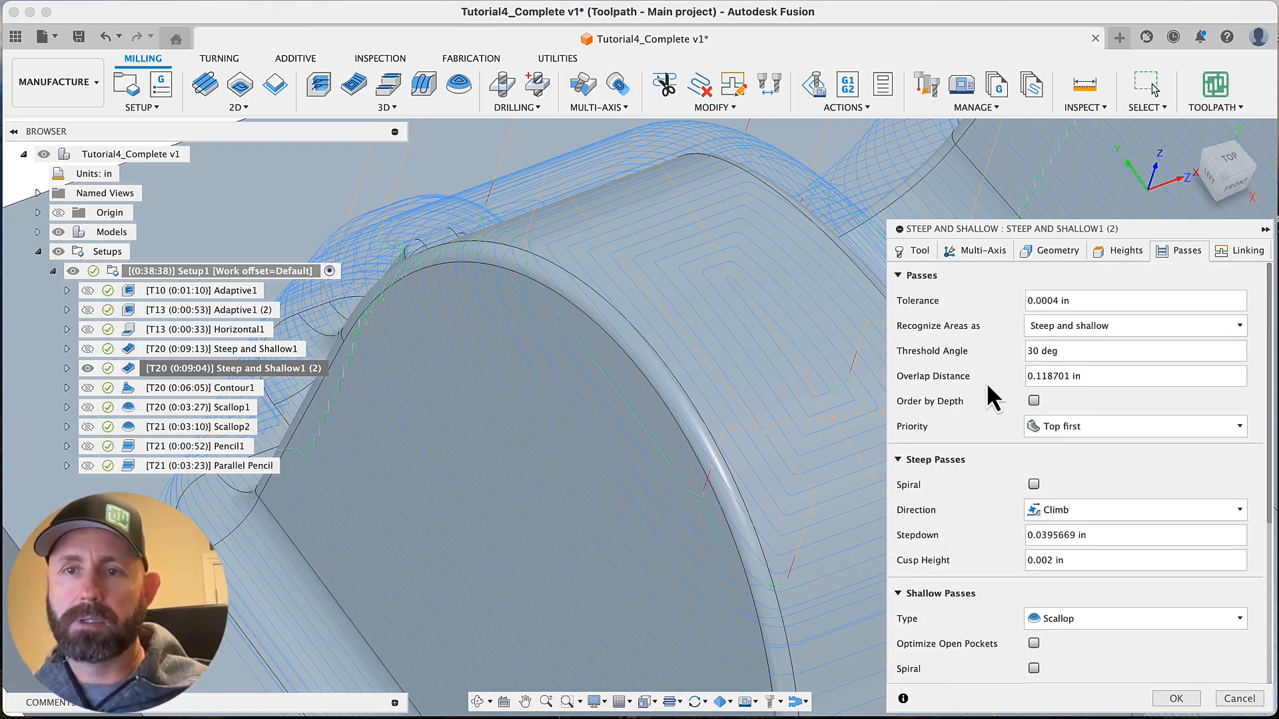
pyautogui.scroll(-5, 1018, 457)
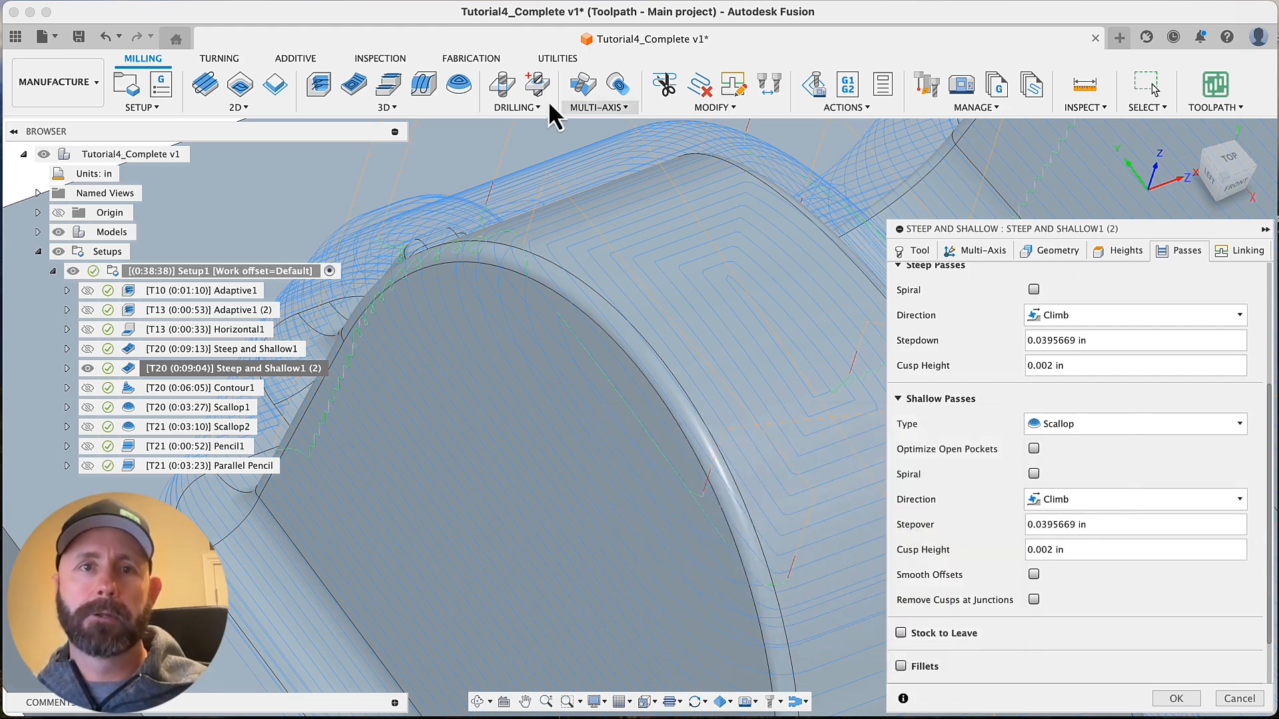
pyautogui.click(406, 104)
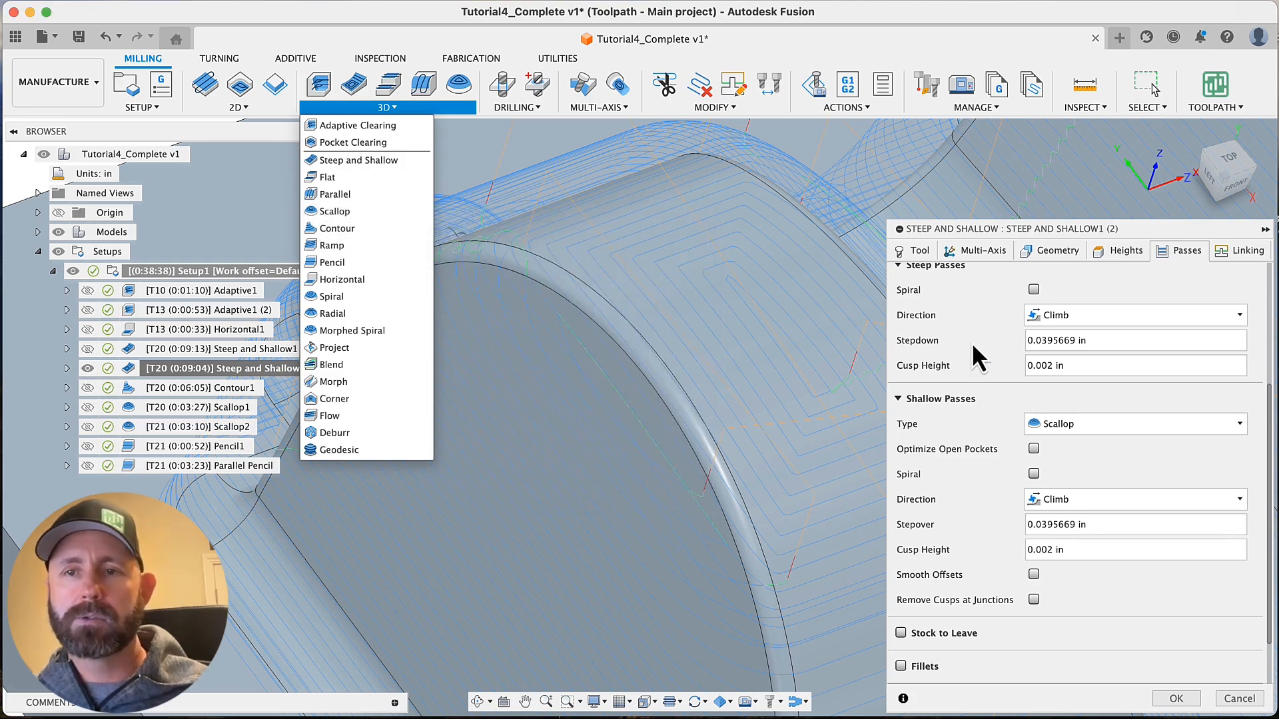
pyautogui.click(973, 342)
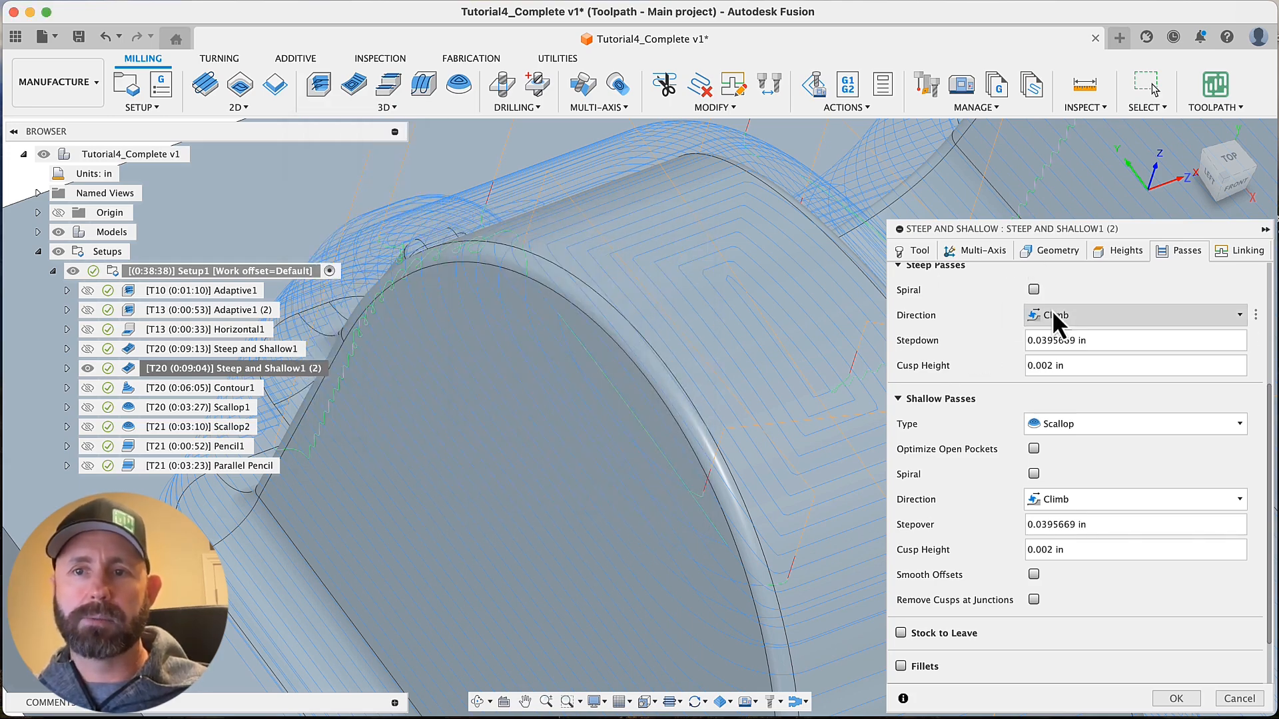
# Set Steep and Shallow1 (2) to recognize areas as Shallow only, enable Smooth Offsets, and regenerate the toolpath
pyautogui.scroll(5, 1066, 320)
pyautogui.click(1081, 330)
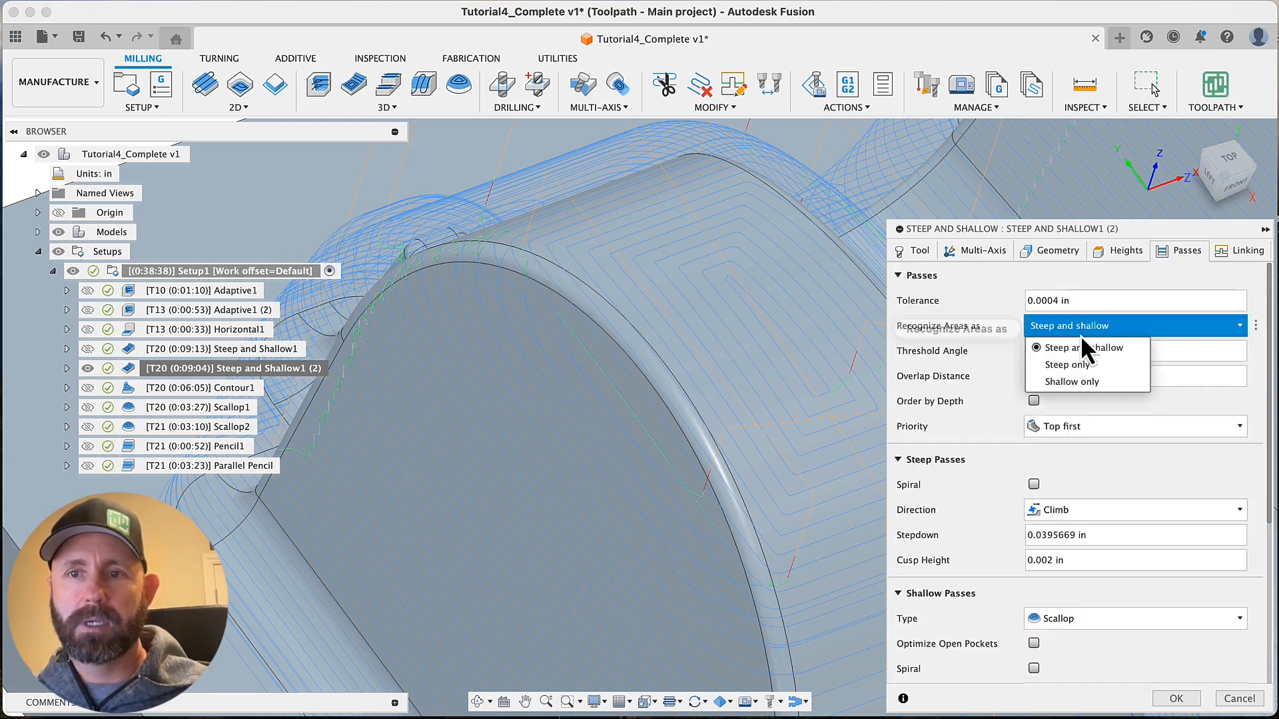
pyautogui.click(1089, 378)
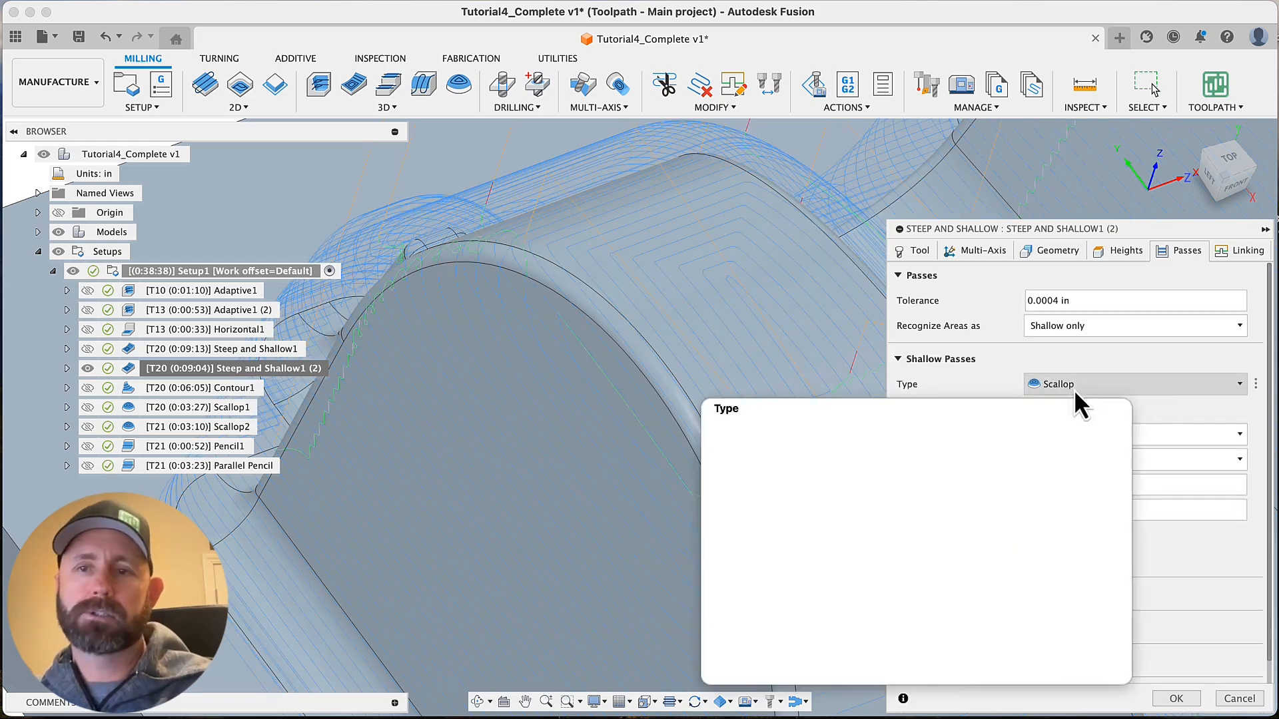
pyautogui.scroll(-1, 962, 409)
pyautogui.scroll(1, 962, 409)
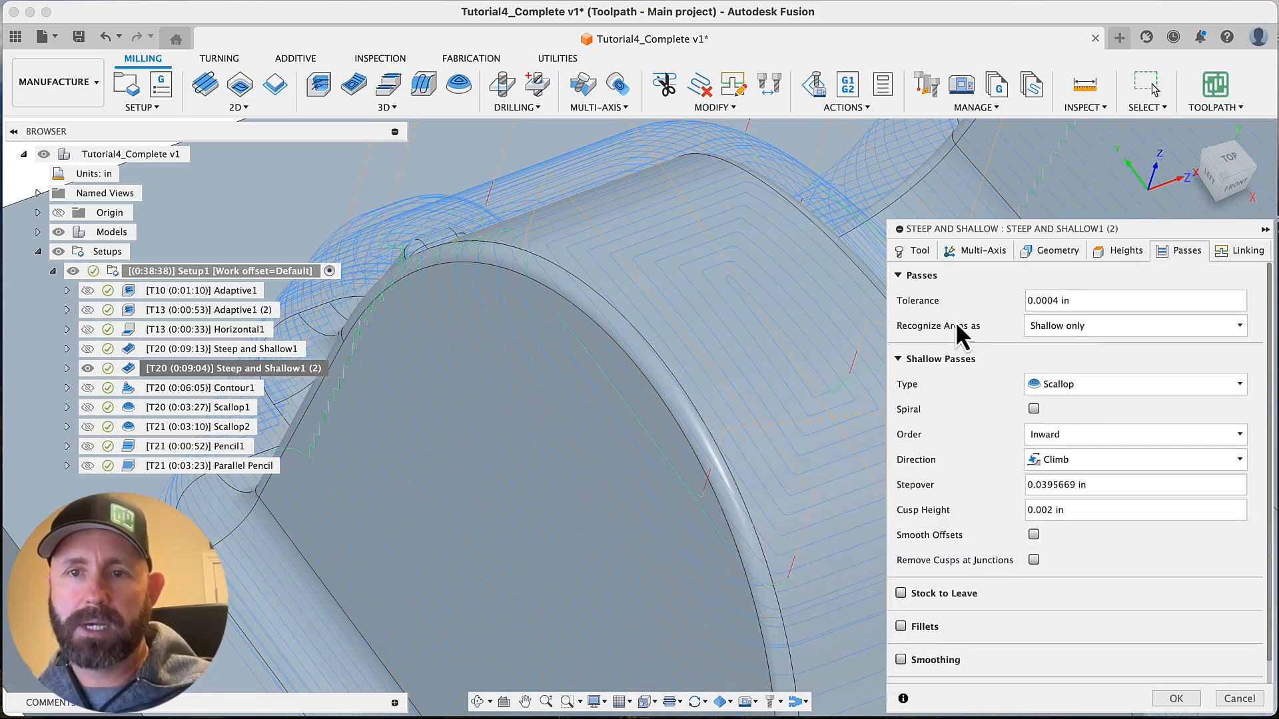
pyautogui.scroll(-1, 970, 413)
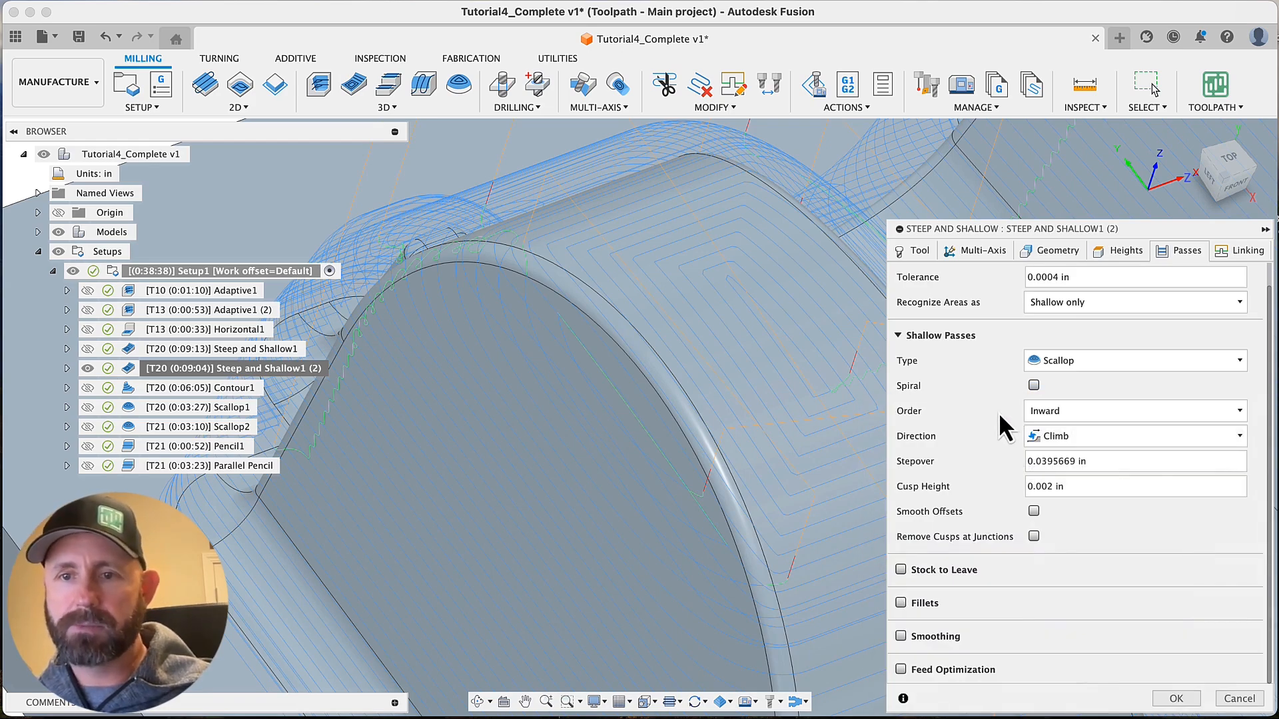
pyautogui.click(1035, 512)
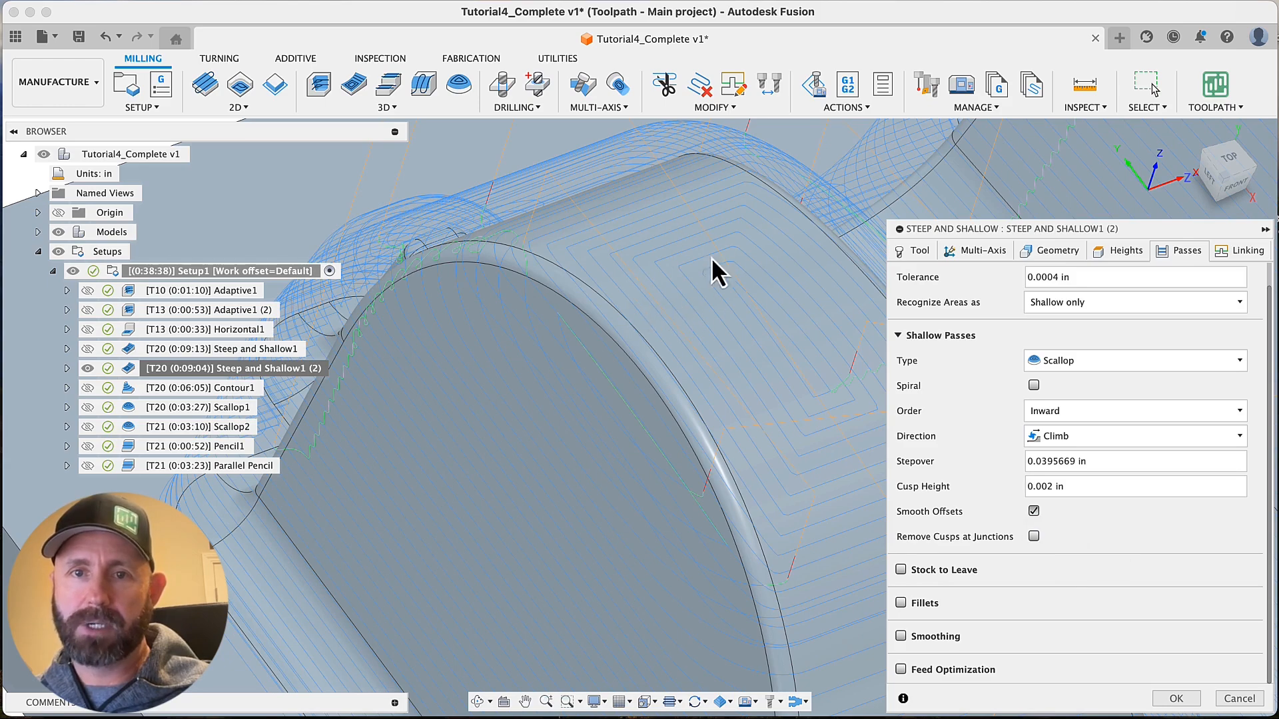
pyautogui.click(1176, 699)
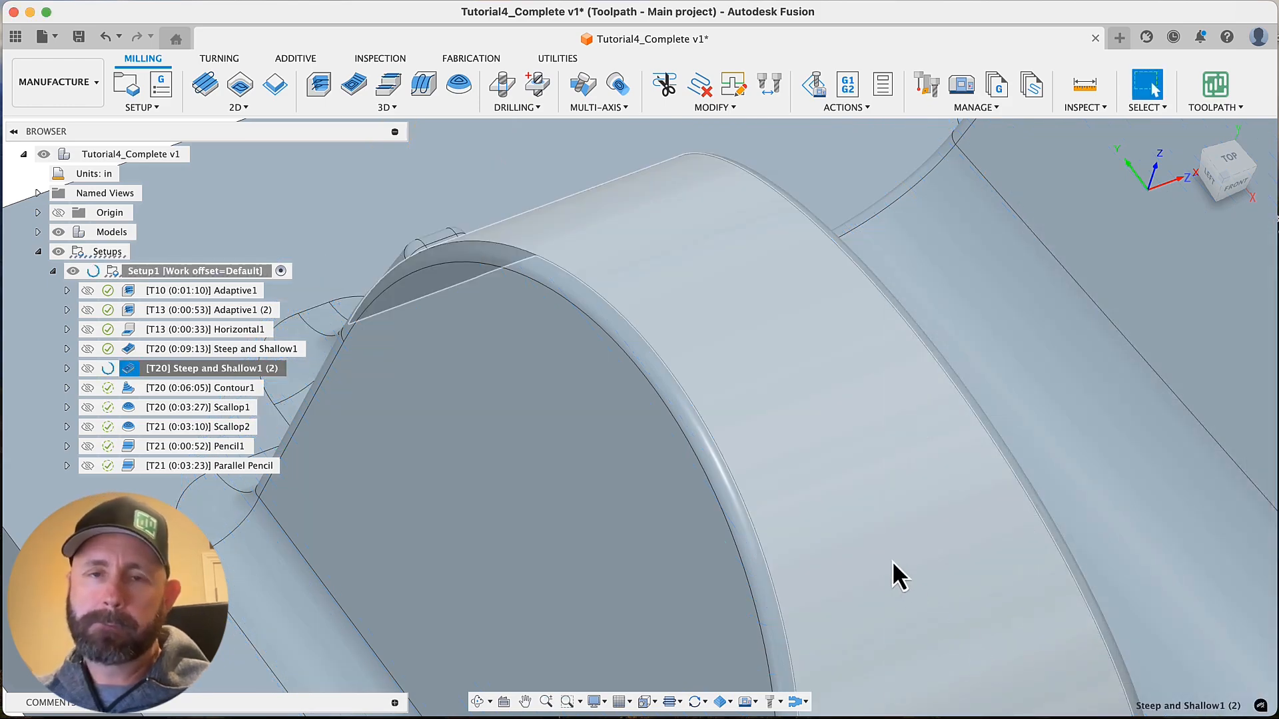
# Examine the shallow-only passes of Steep and Shallow1 (2) over the rounded tops and side walls from several angles
pyautogui.keyDown('shift'); pyautogui.moveTo(907, 582); pyautogui.dragTo(861, 469, button='middle'); pyautogui.keyUp('shift')
pyautogui.scroll(-5, 897, 454)
pyautogui.scroll(5, 664, 398)
pyautogui.keyDown('shift'); pyautogui.moveTo(664, 398); pyautogui.dragTo(644, 341, button='middle'); pyautogui.keyUp('shift')
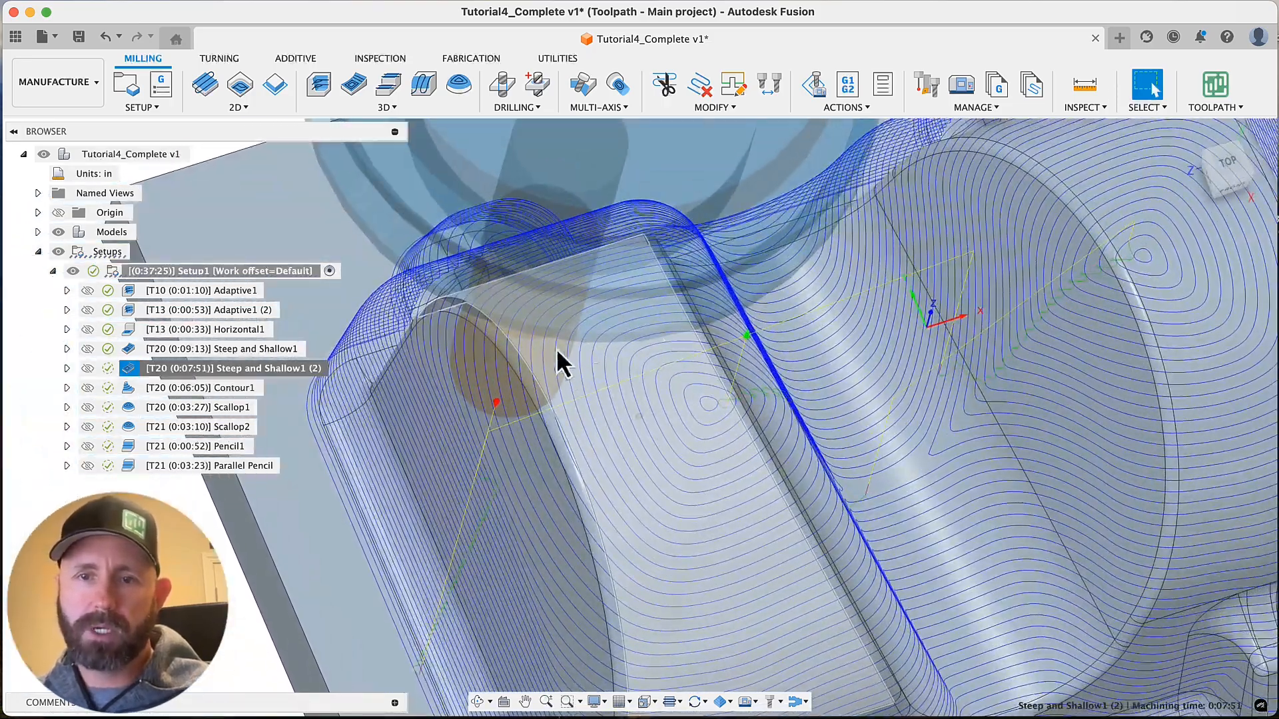
pyautogui.keyDown('shift'); pyautogui.moveTo(557, 349); pyautogui.dragTo(710, 518, button='middle'); pyautogui.keyUp('shift')
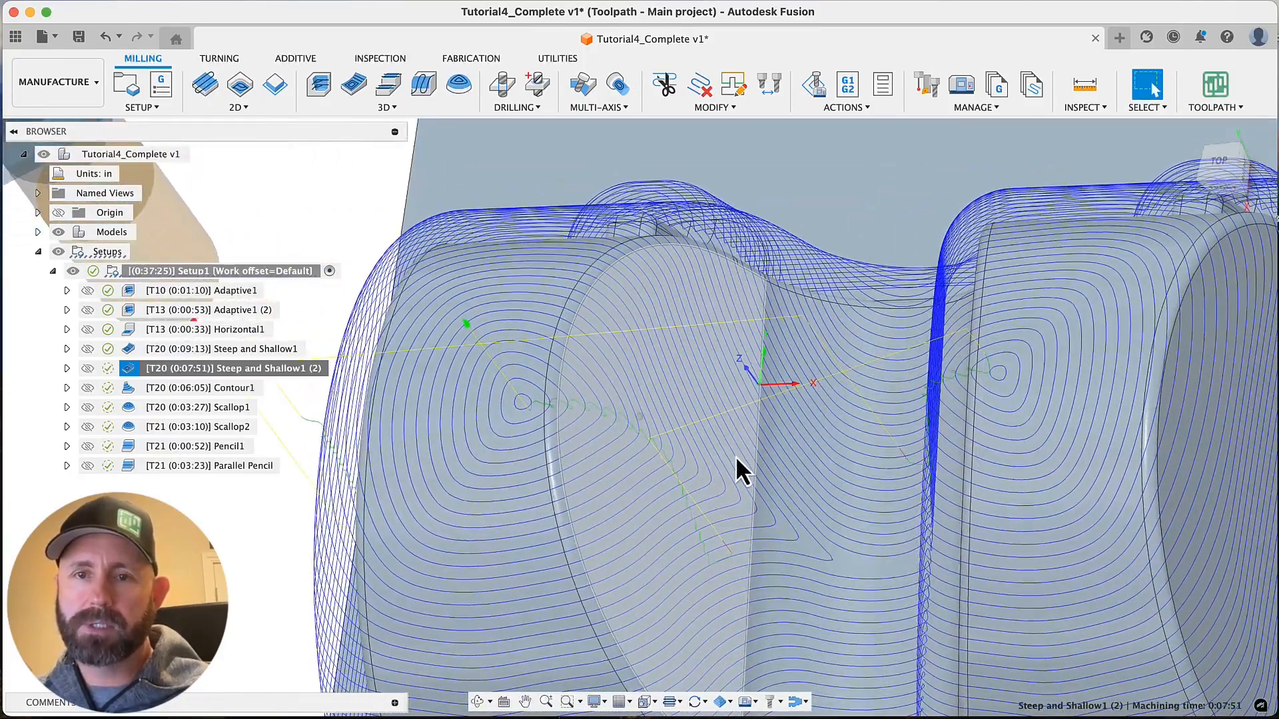
pyautogui.keyDown('shift'); pyautogui.moveTo(735, 455); pyautogui.dragTo(863, 391, button='middle'); pyautogui.keyUp('shift')
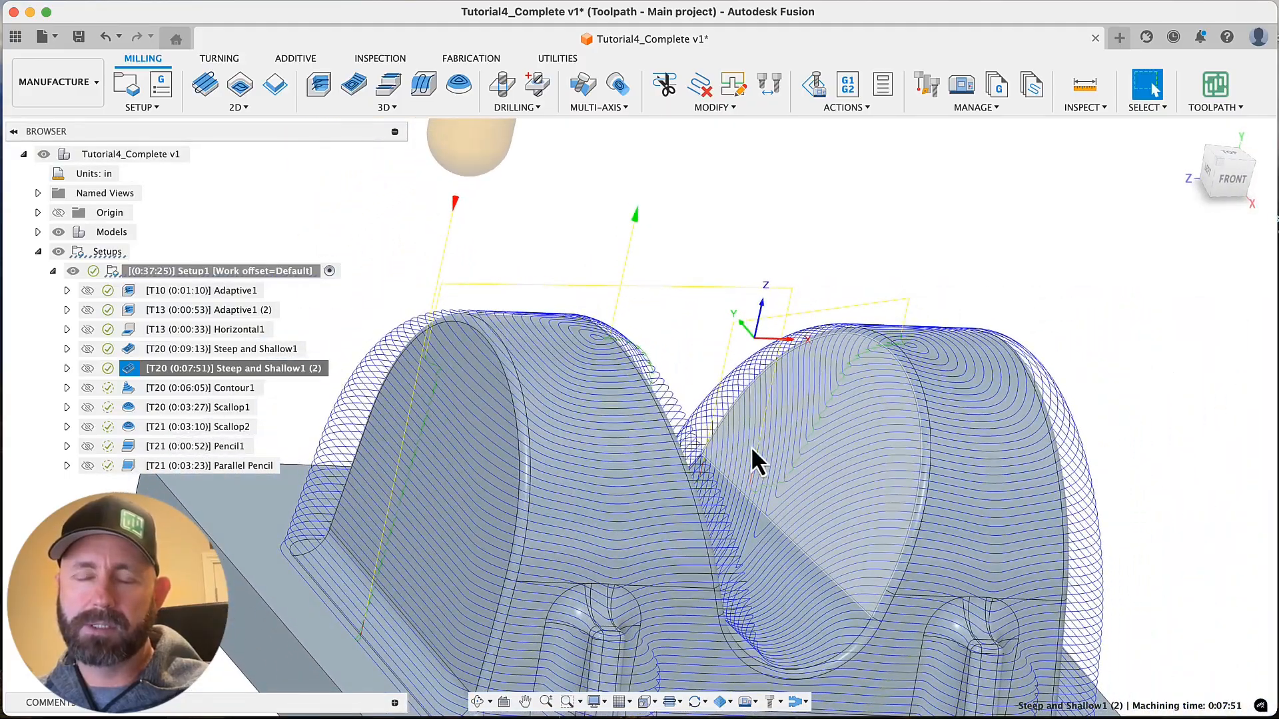
pyautogui.keyDown('shift'); pyautogui.moveTo(750, 446); pyautogui.dragTo(313, 365, button='middle'); pyautogui.keyUp('shift')
pyautogui.scroll(-3, 805, 405)
pyautogui.click(266, 370)
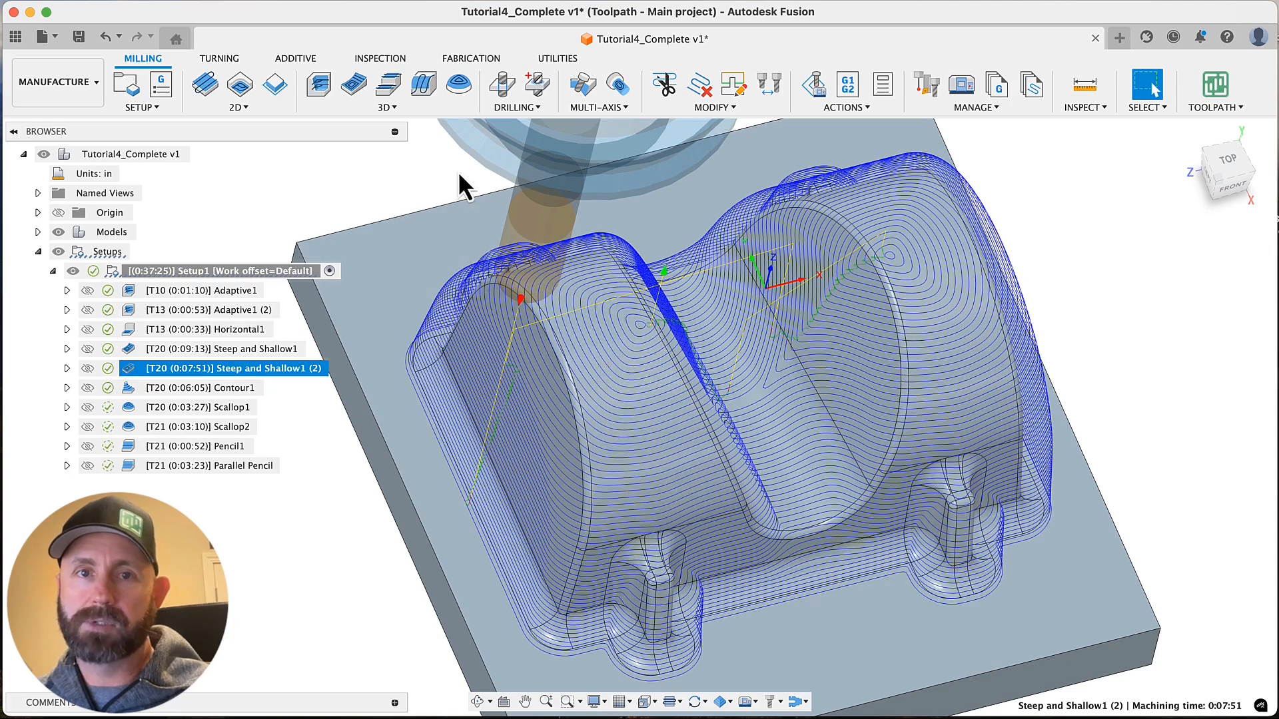
# Create a derived 3D Scallop operation from Steep and Shallow1 (2), keeping the inherited settings
pyautogui.rightClick(275, 372)
pyautogui.moveTo(329, 270)
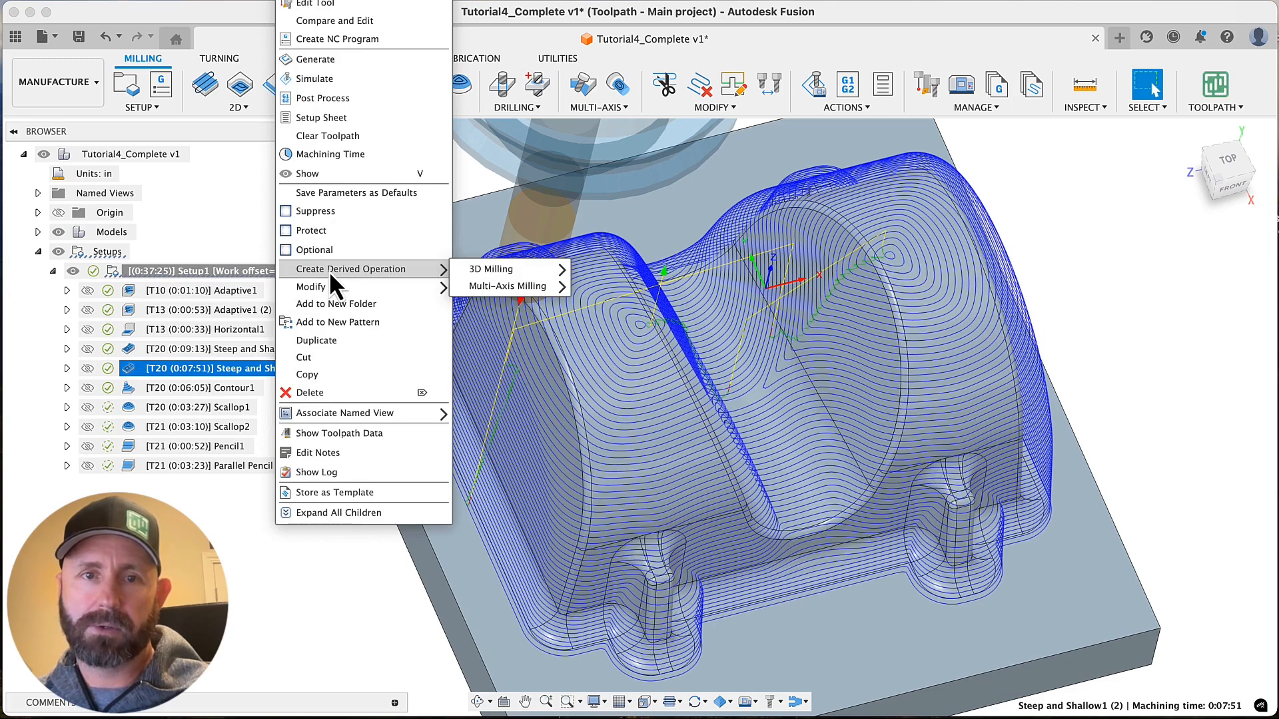
pyautogui.moveTo(485, 270)
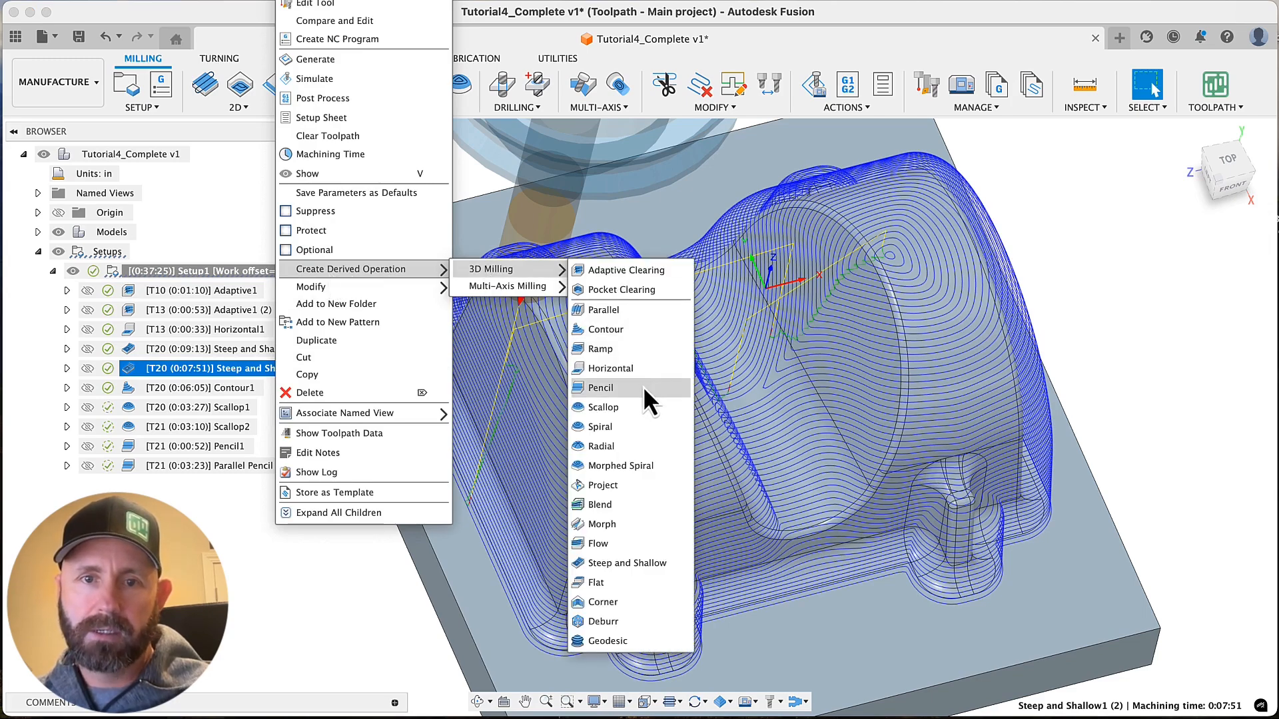
pyautogui.click(635, 406)
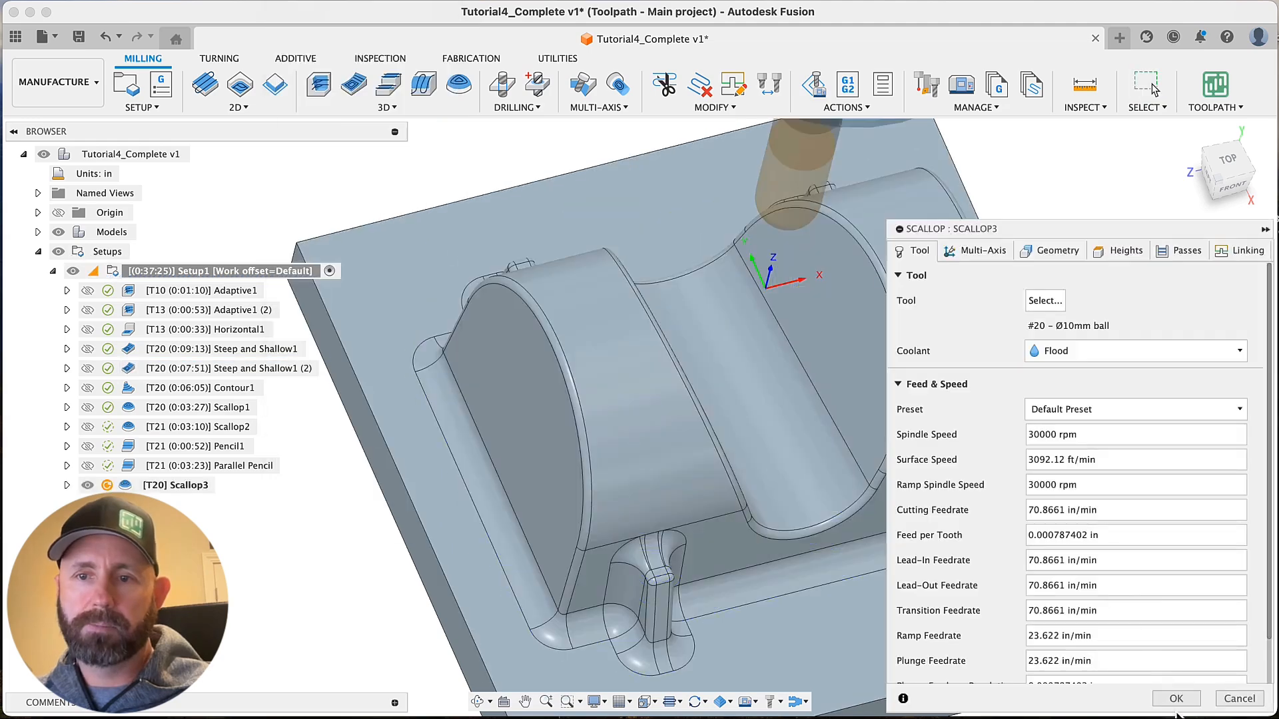
pyautogui.click(1169, 696)
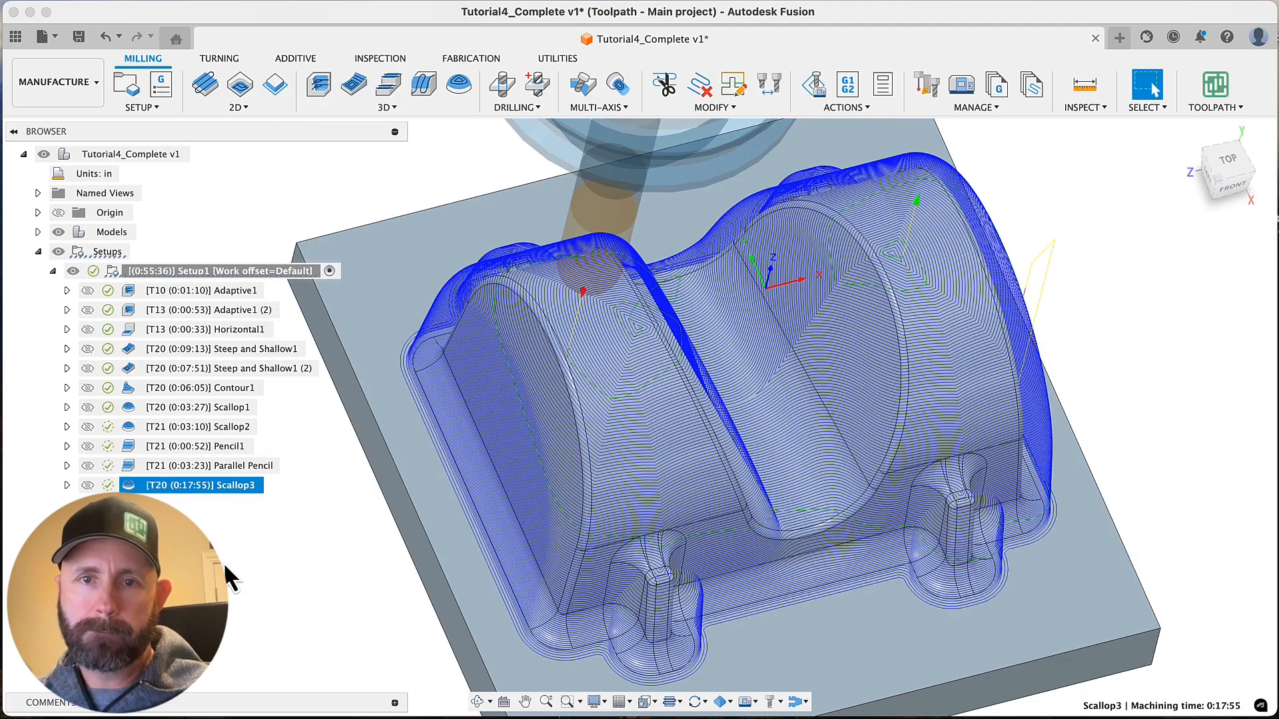
# Inspect the Scallop3 passes up close over the rounded top, and delete the Scallop3 operation
pyautogui.scroll(6, 358, 447)
pyautogui.scroll(6, 534, 274)
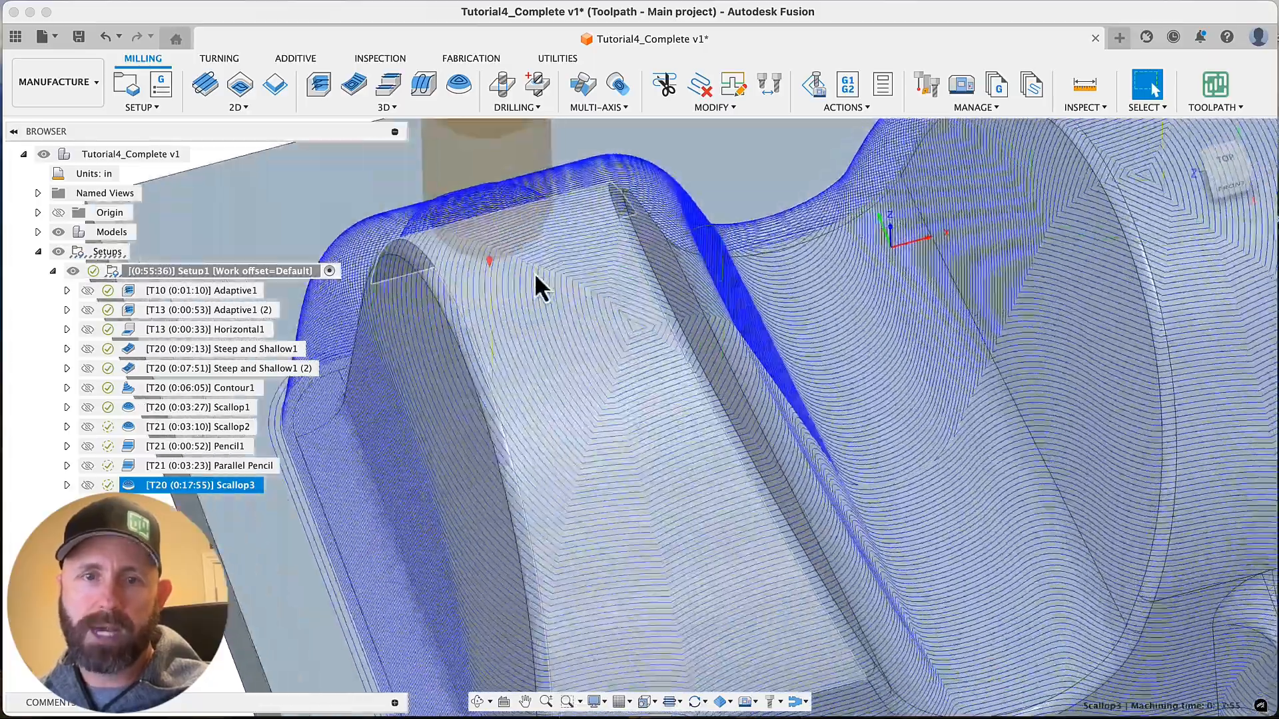
pyautogui.keyDown('shift'); pyautogui.moveTo(599, 283); pyautogui.dragTo(736, 373, button='middle'); pyautogui.keyUp('shift')
pyautogui.scroll(-5, 736, 374)
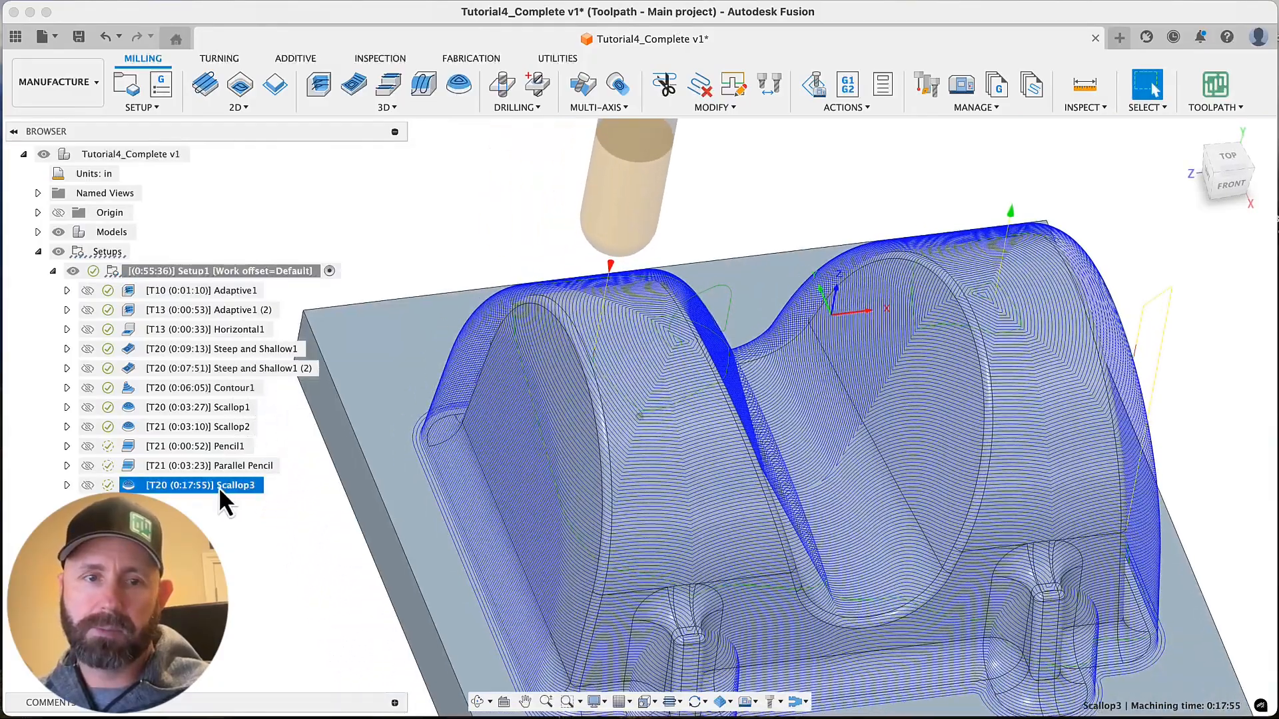
pyautogui.rightClick(215, 488)
pyautogui.click(317, 397)
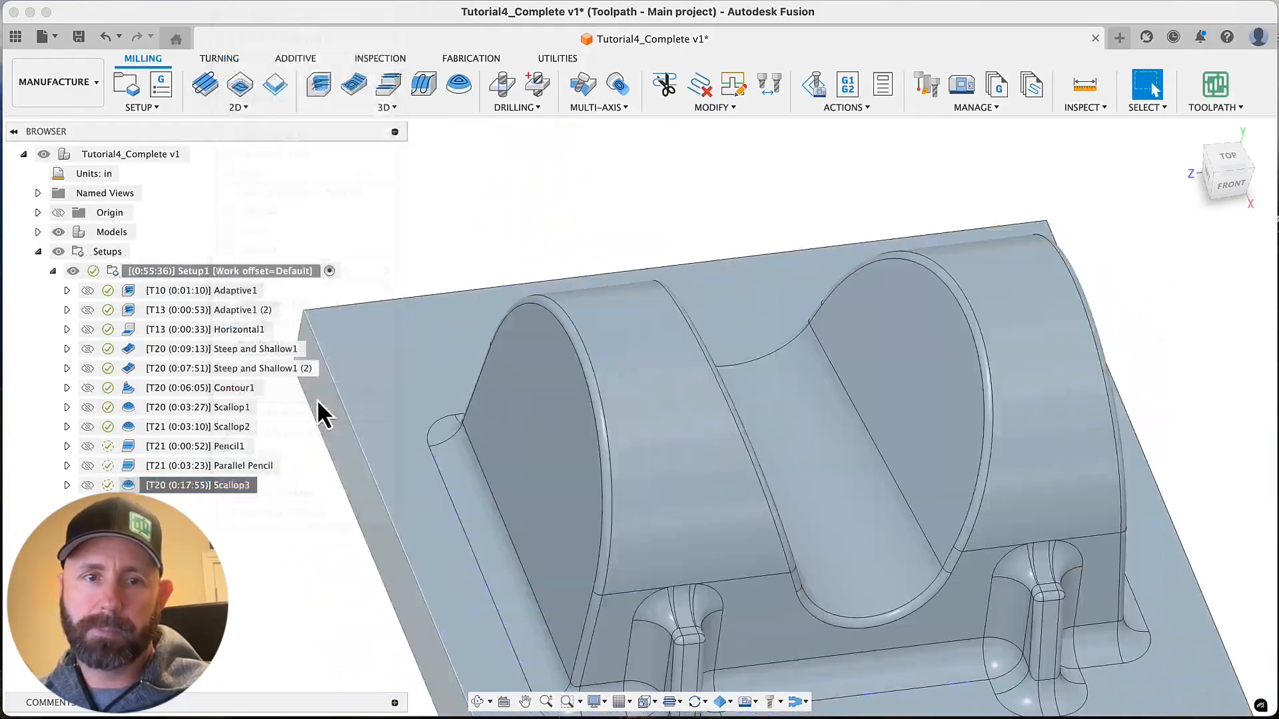
# Set Steep and Shallow1 (2) to recognize areas as Steep and shallow, regenerate it, and inspect its passes on the rounded top
pyautogui.click(253, 351)
pyautogui.click(255, 368)
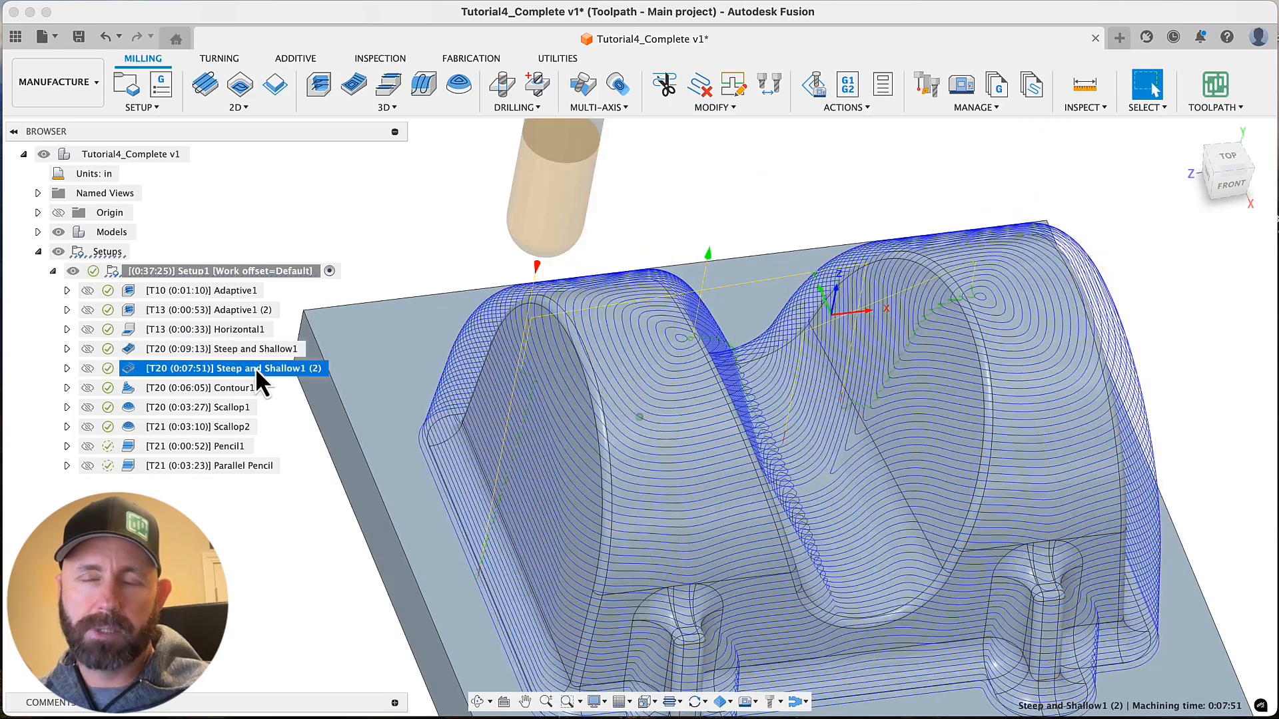
pyautogui.rightClick(254, 368)
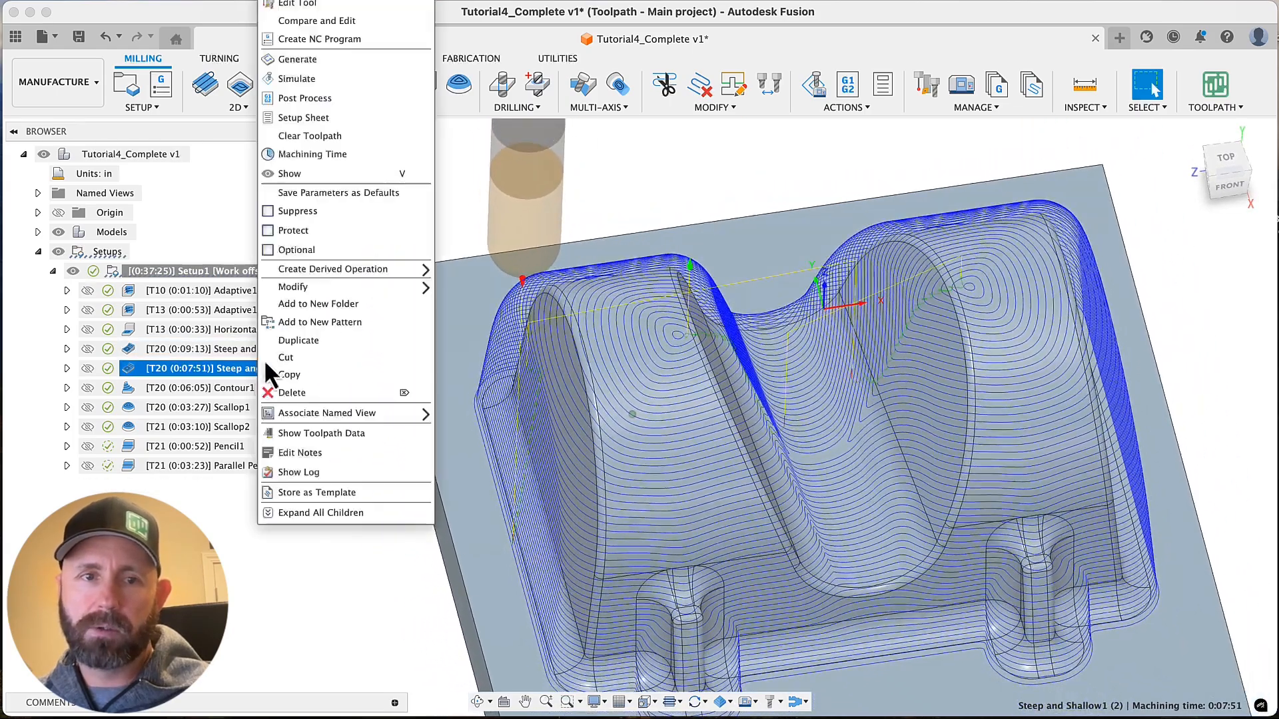
pyautogui.click(309, 3)
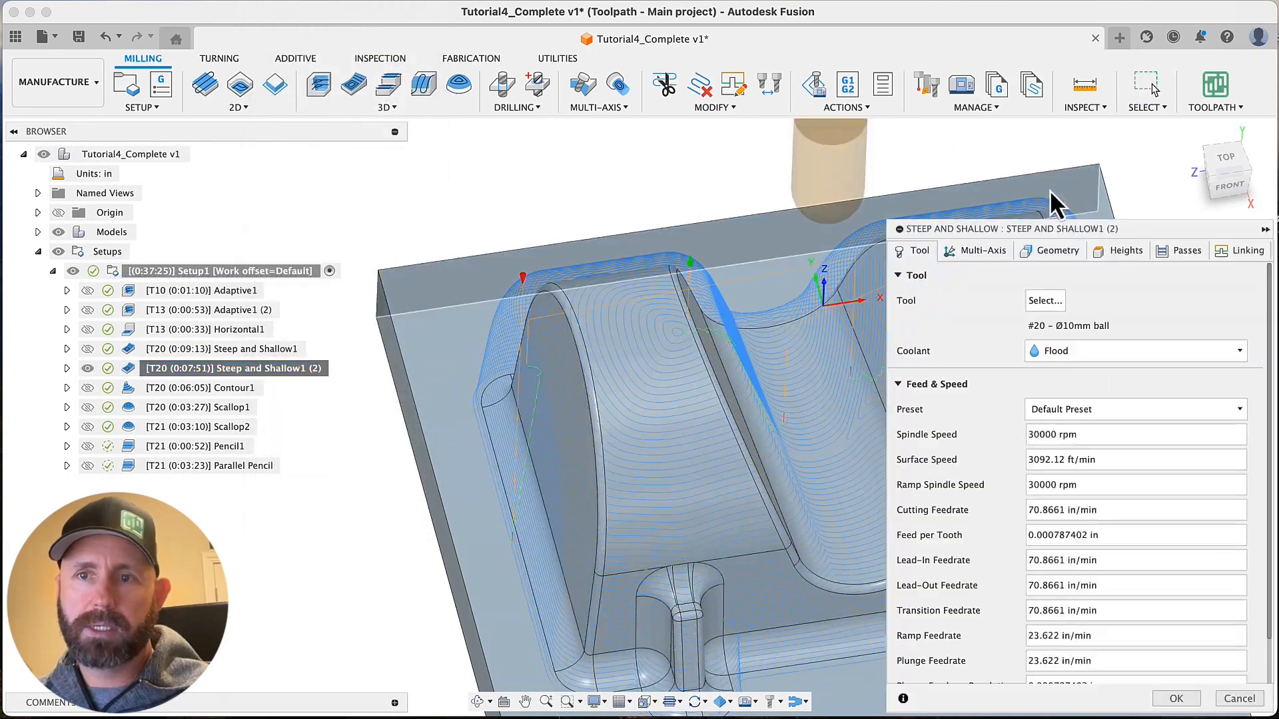
pyautogui.click(1172, 252)
pyautogui.click(1069, 330)
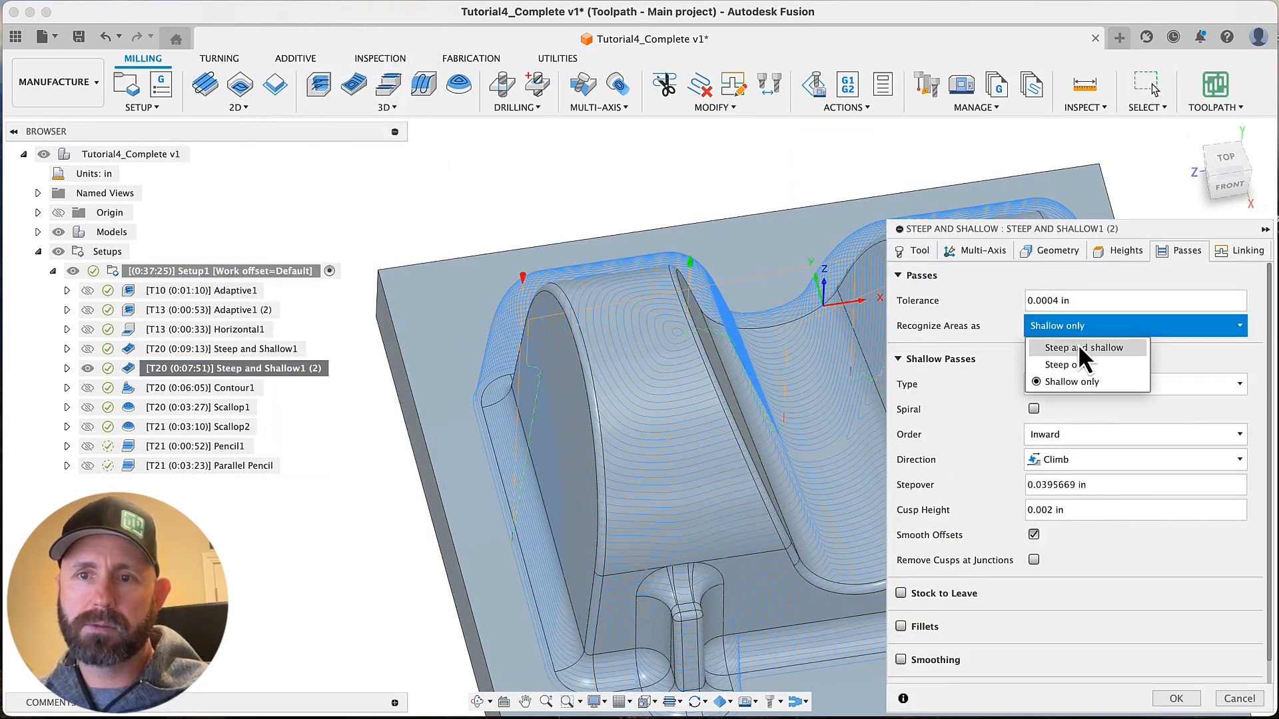
pyautogui.click(1074, 346)
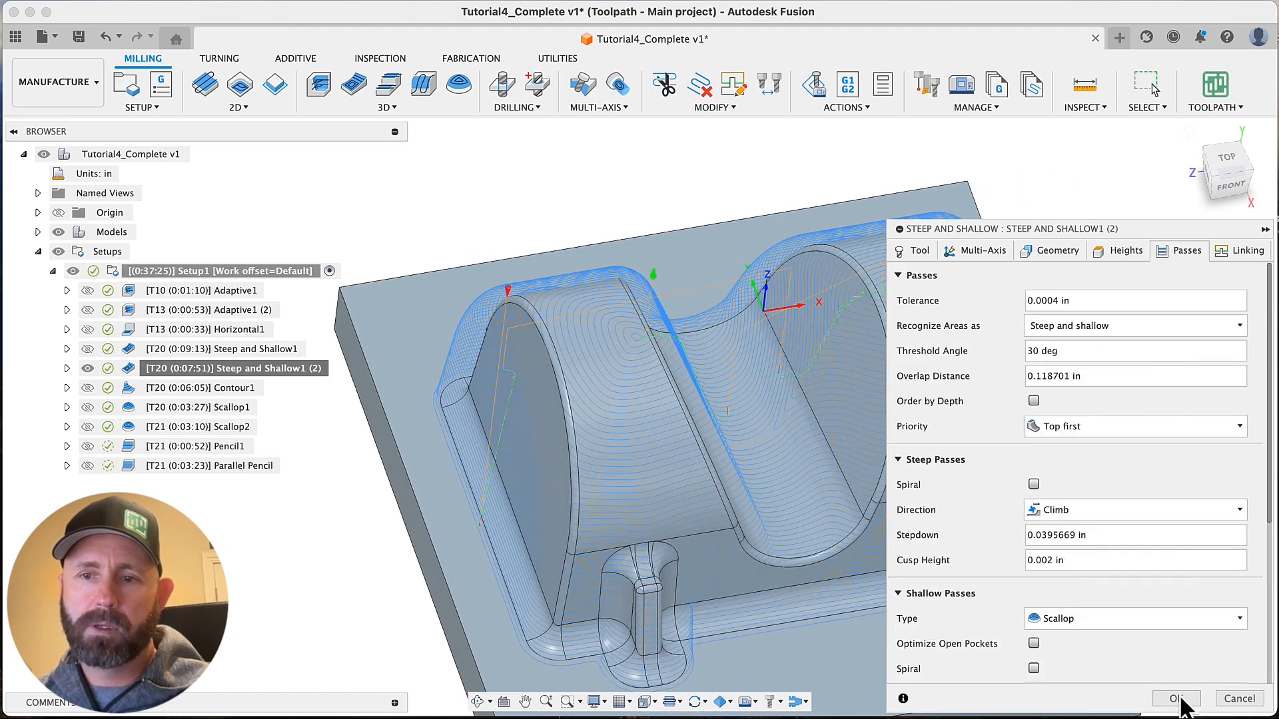
pyautogui.click(1176, 698)
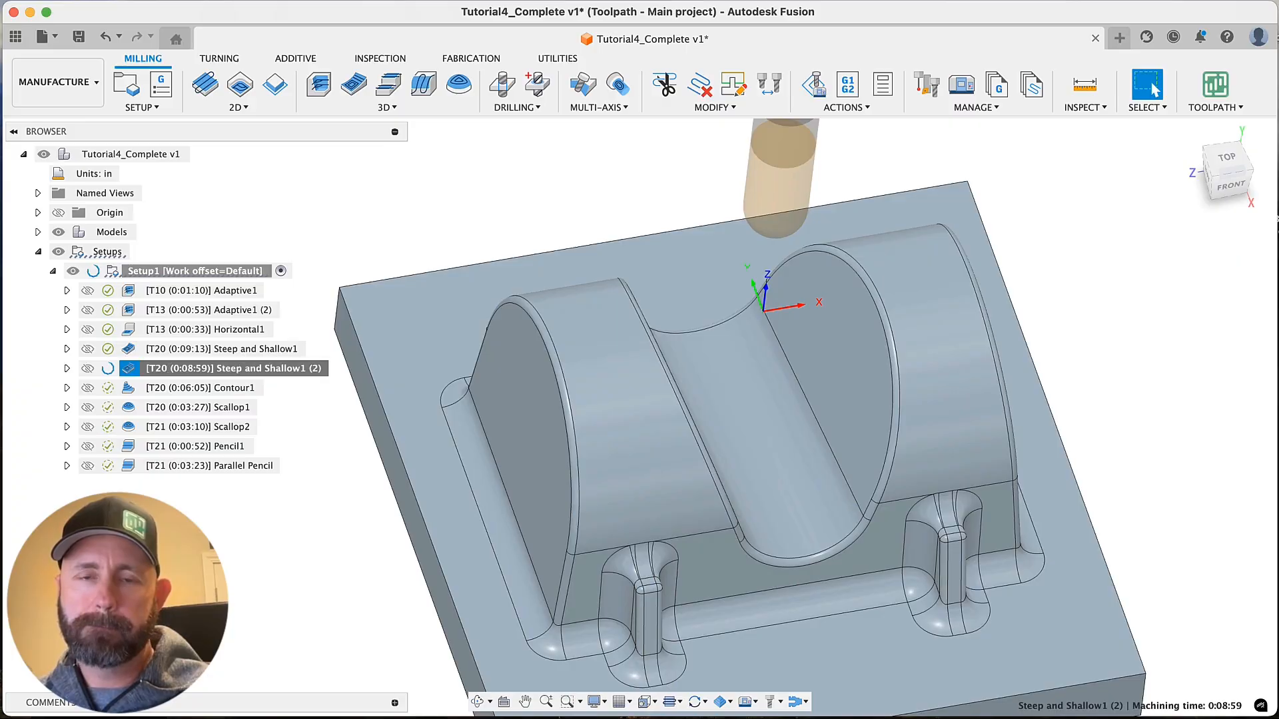
pyautogui.scroll(5, 511, 430)
pyautogui.scroll(3, 468, 403)
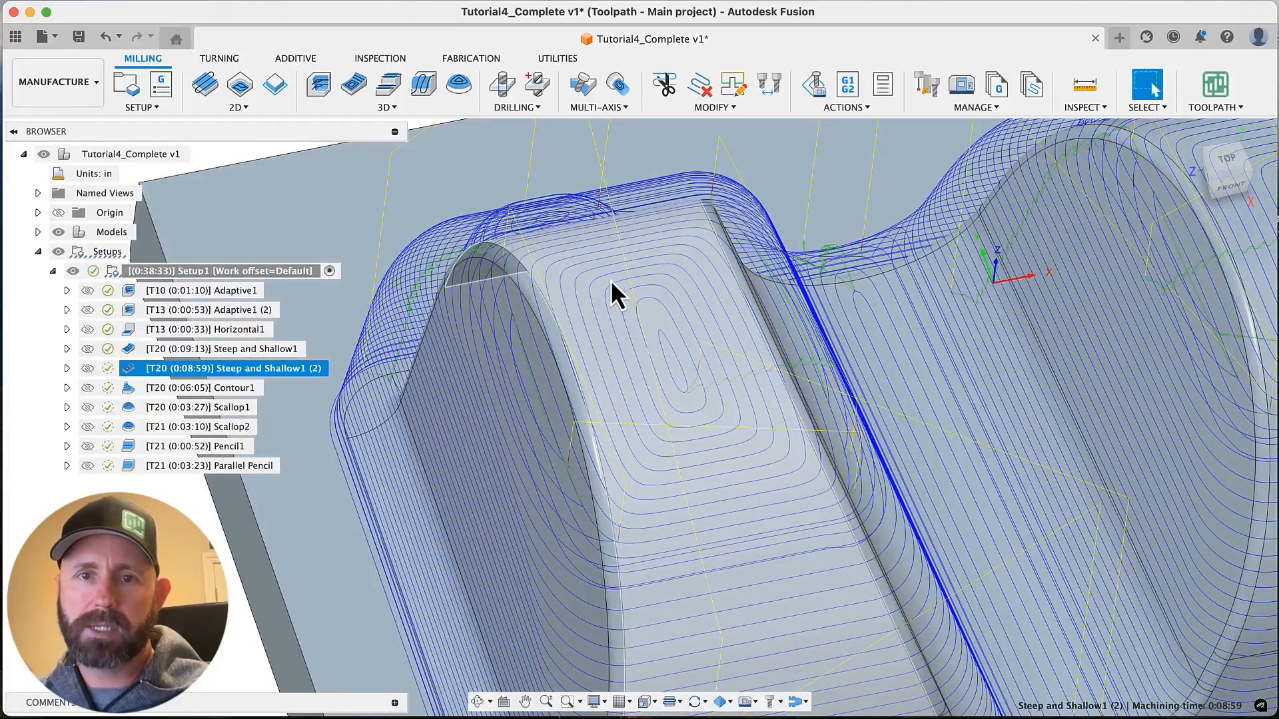
pyautogui.scroll(-5, 721, 439)
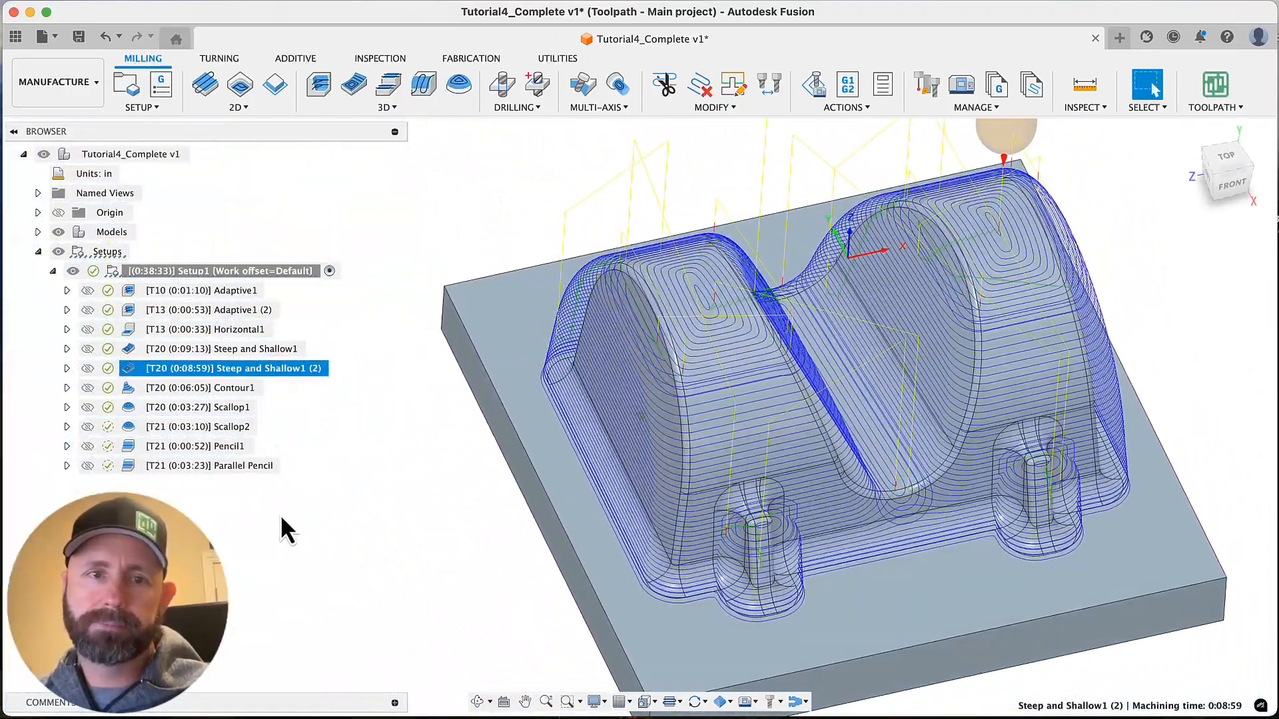
# Enable Remove Cusps at Junctions for the shallow scallop passes of Steep and Shallow1 (2) and regenerate the toolpath
pyautogui.rightClick(270, 372)
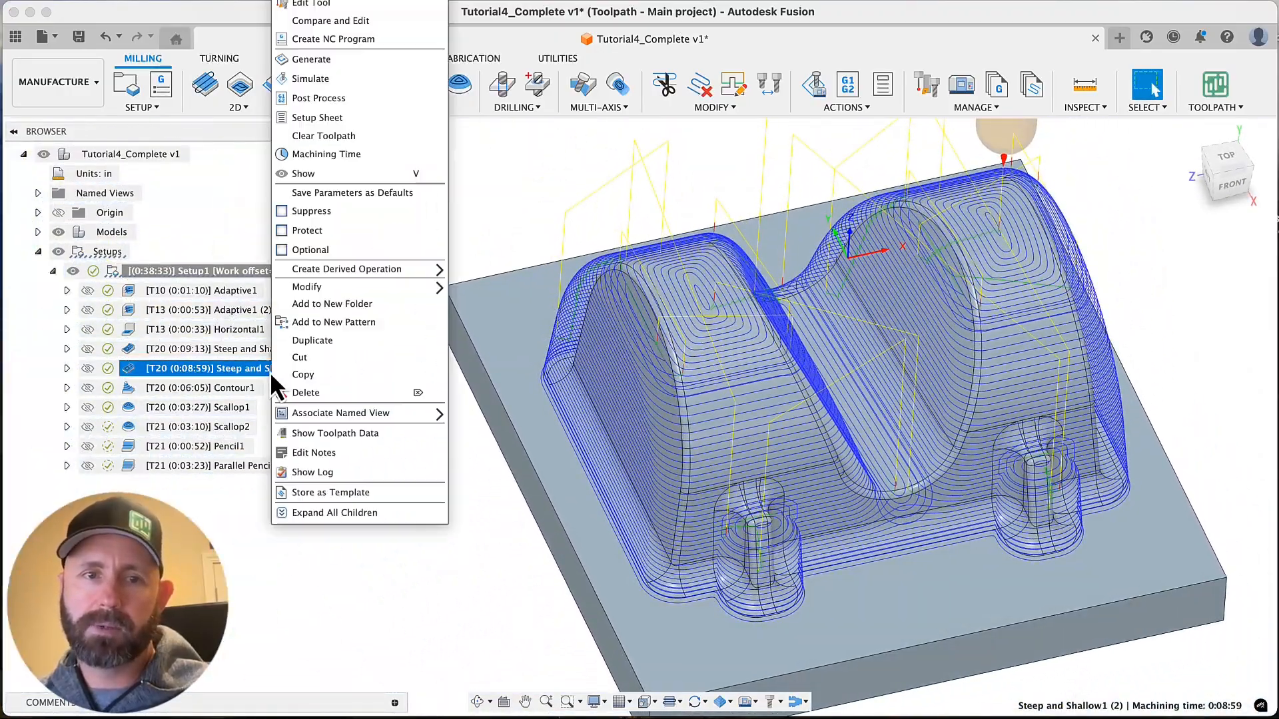
pyautogui.click(333, 5)
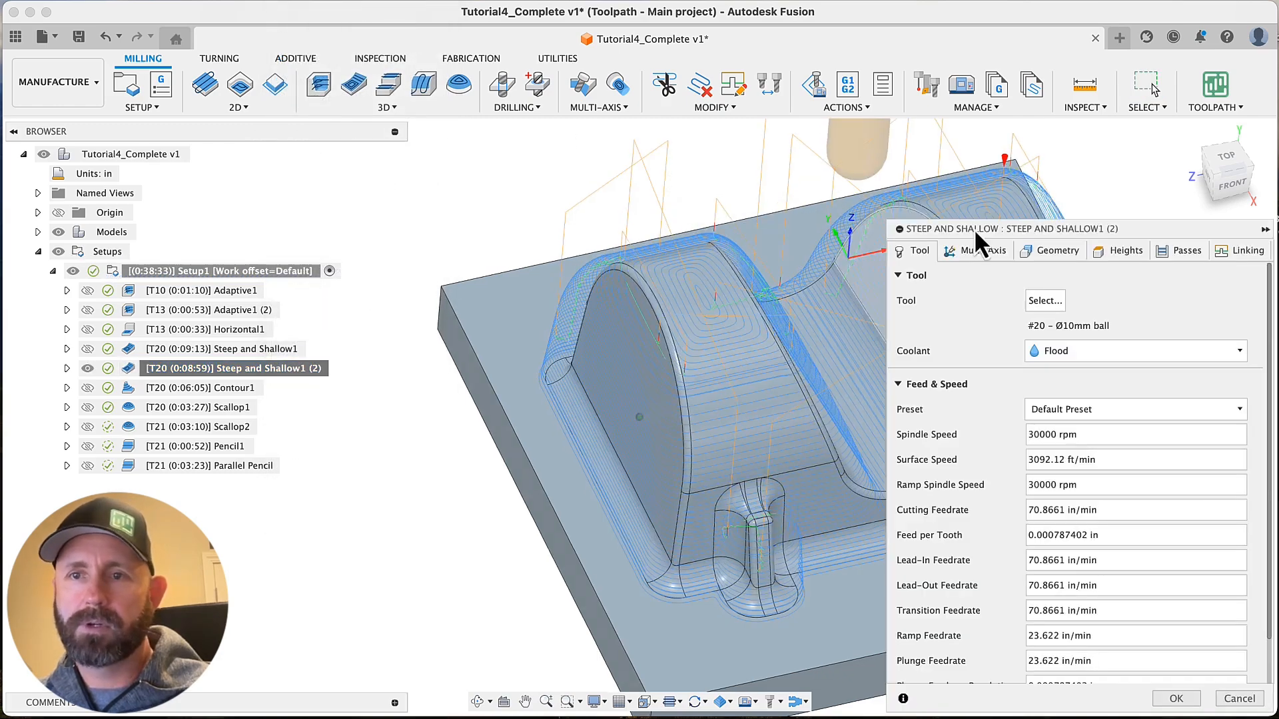
pyautogui.click(1180, 252)
pyautogui.scroll(-3, 1092, 445)
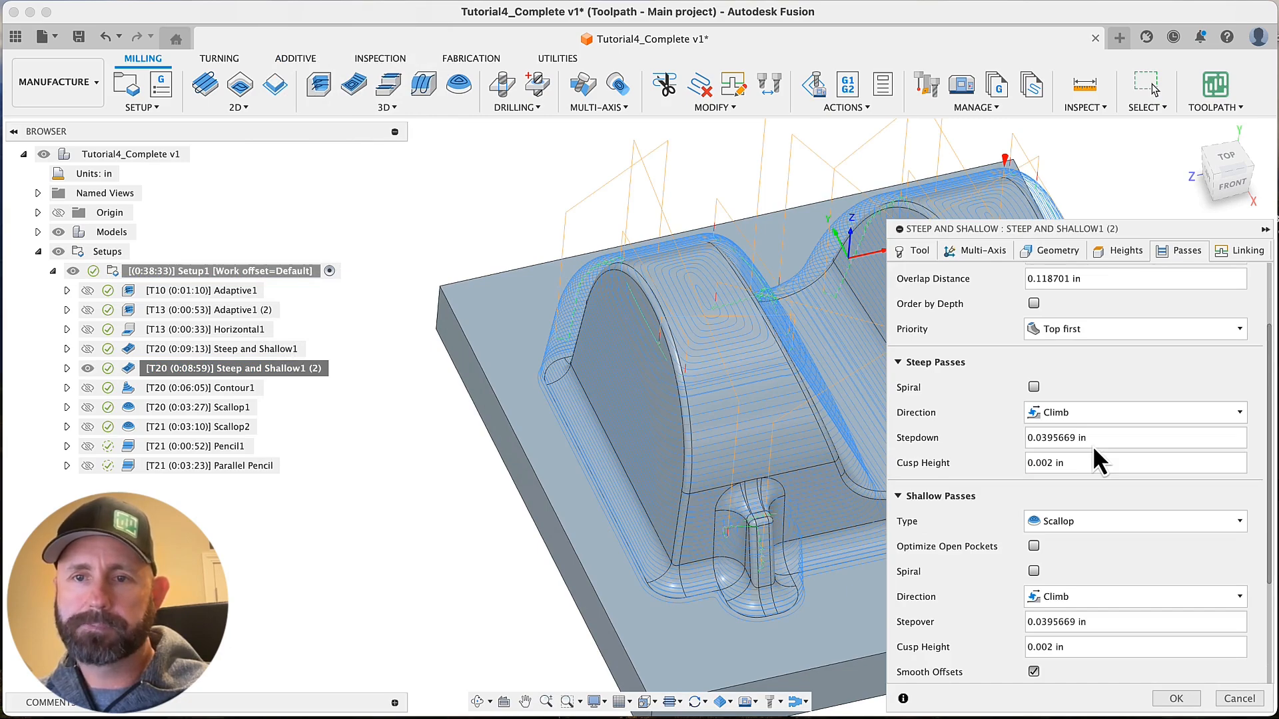
pyautogui.scroll(-3, 992, 481)
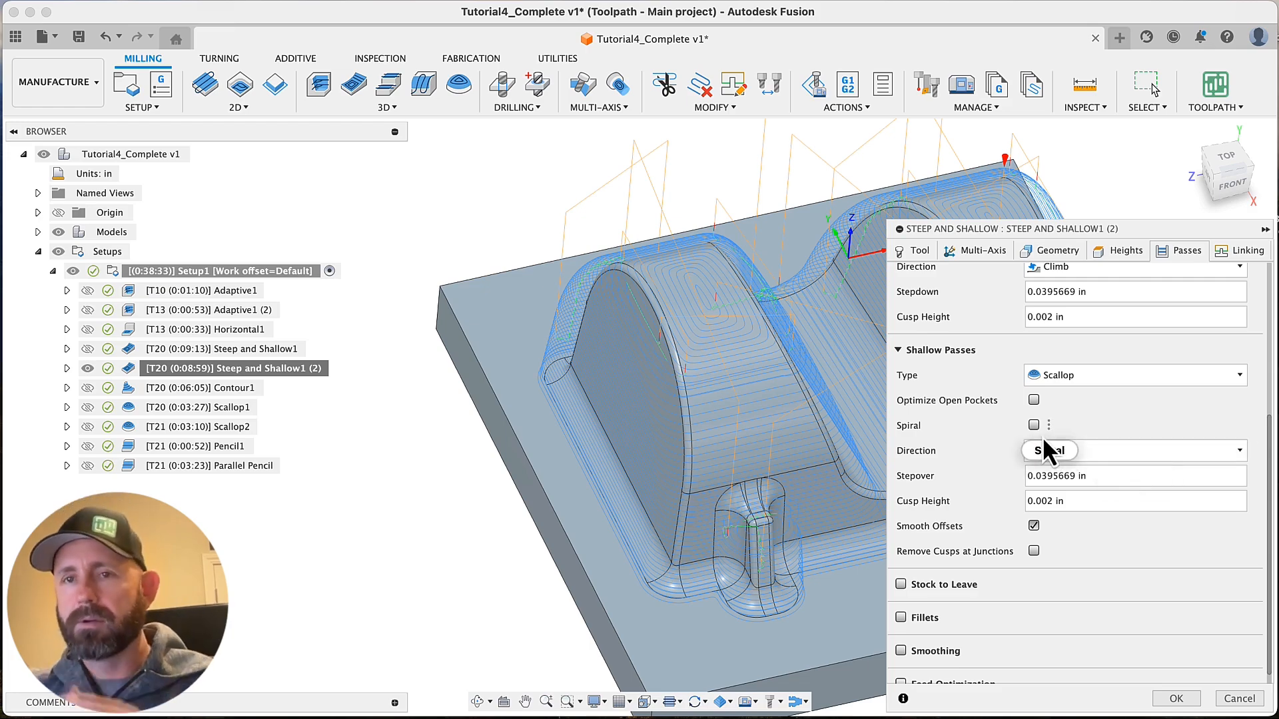
pyautogui.moveTo(1043, 440)
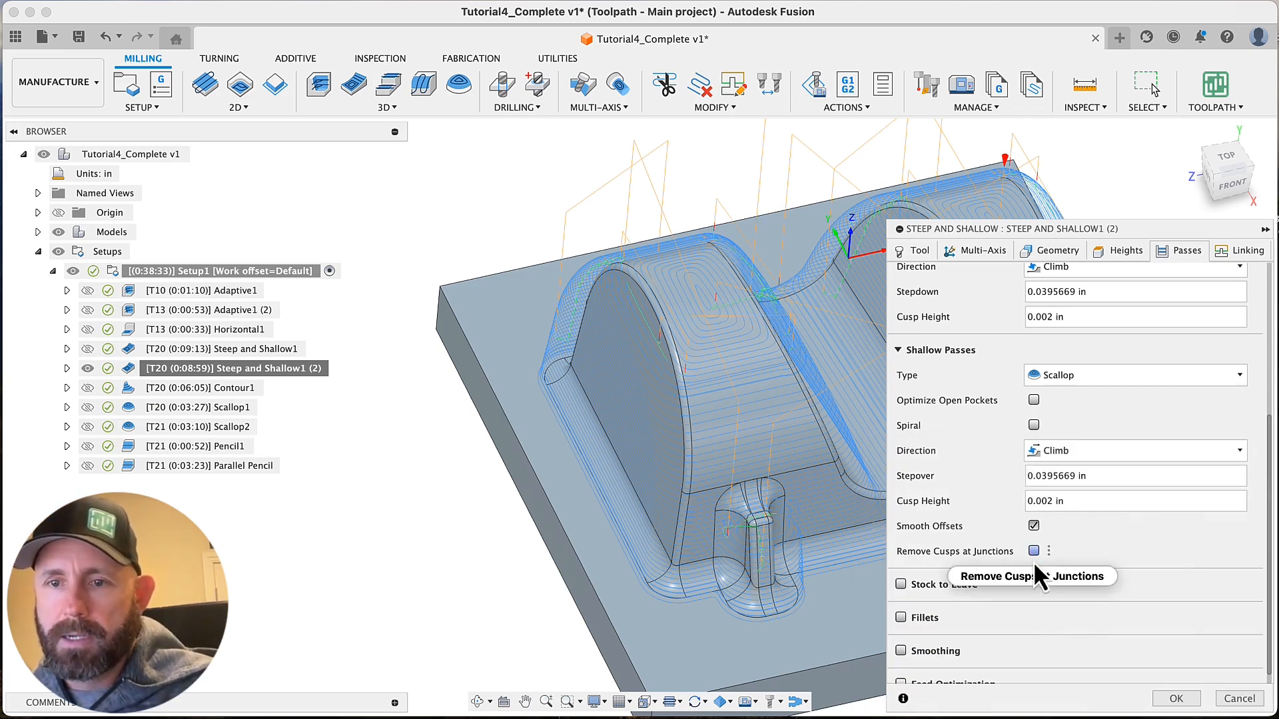
pyautogui.scroll(10, 961, 513)
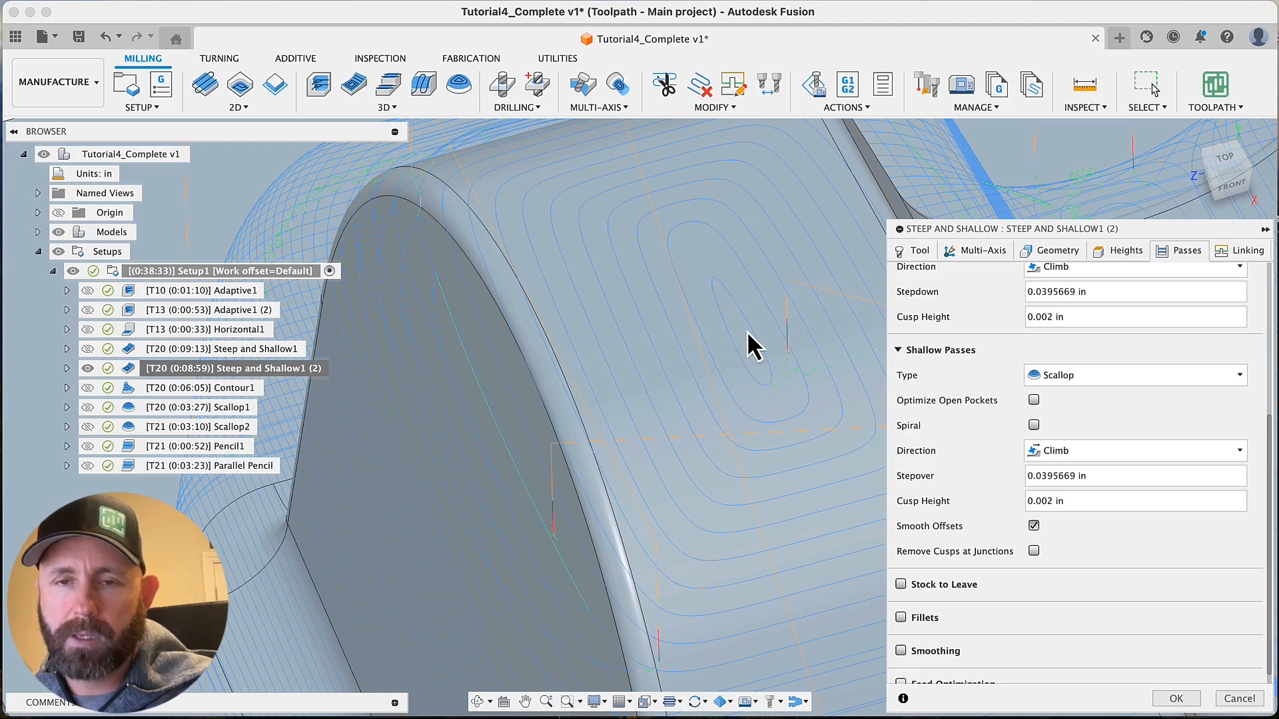
pyautogui.scroll(-3, 738, 301)
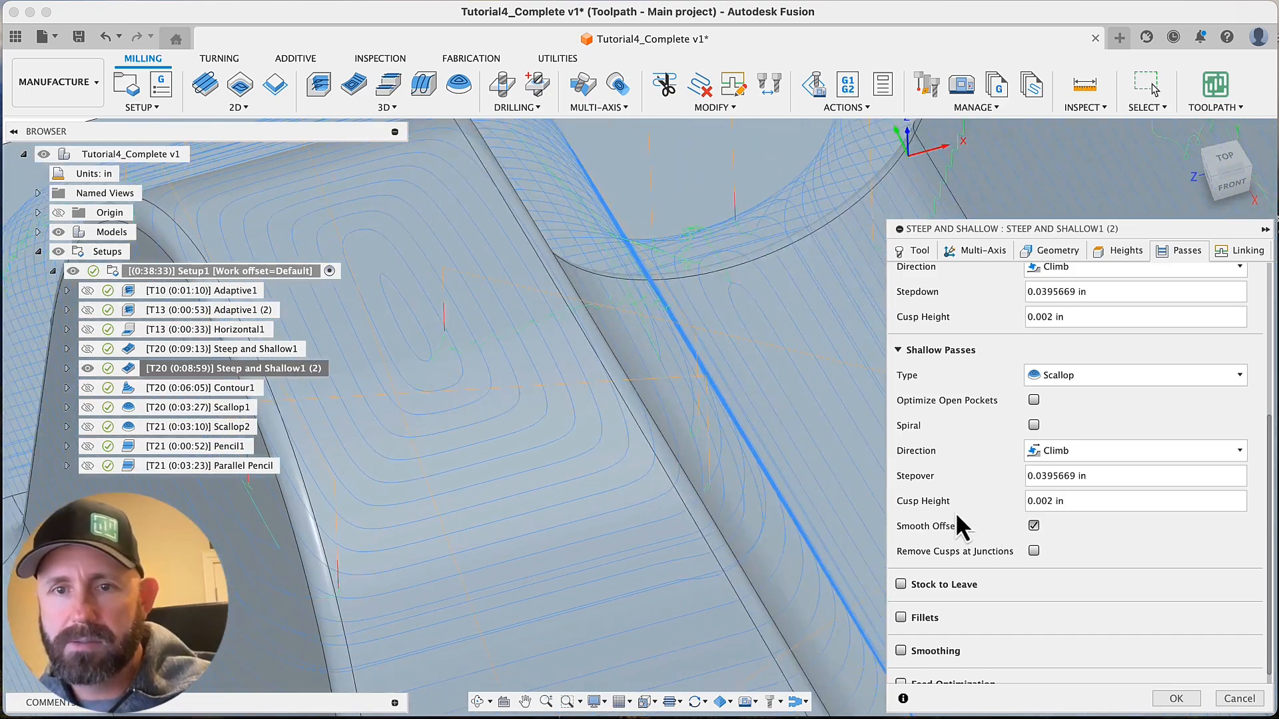
pyautogui.scroll(-6, 798, 488)
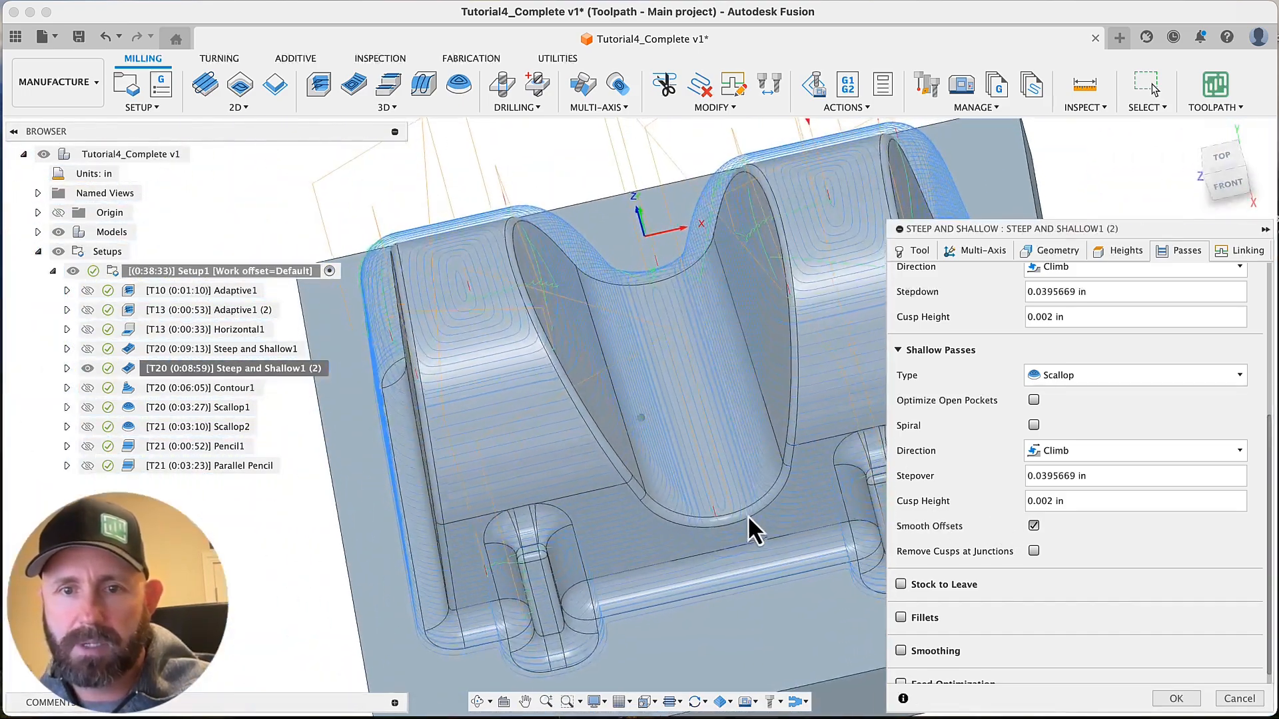
pyautogui.scroll(1, 735, 500)
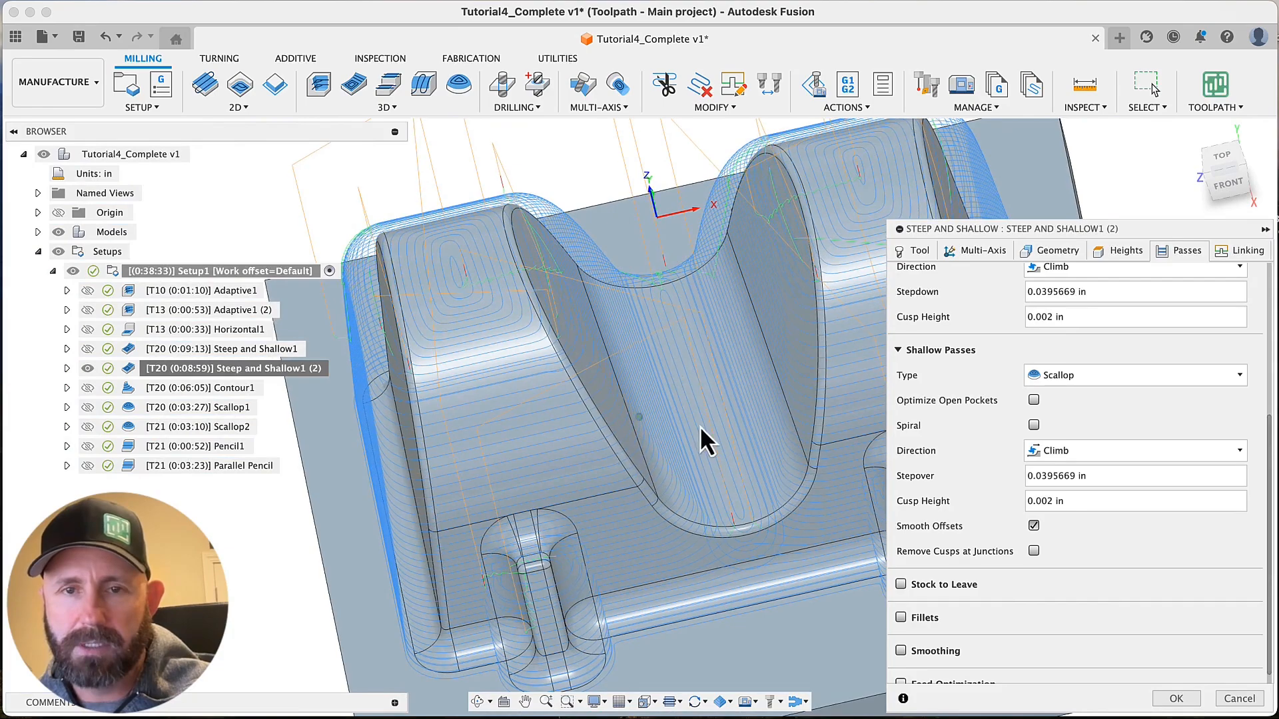
pyautogui.scroll(5, 701, 432)
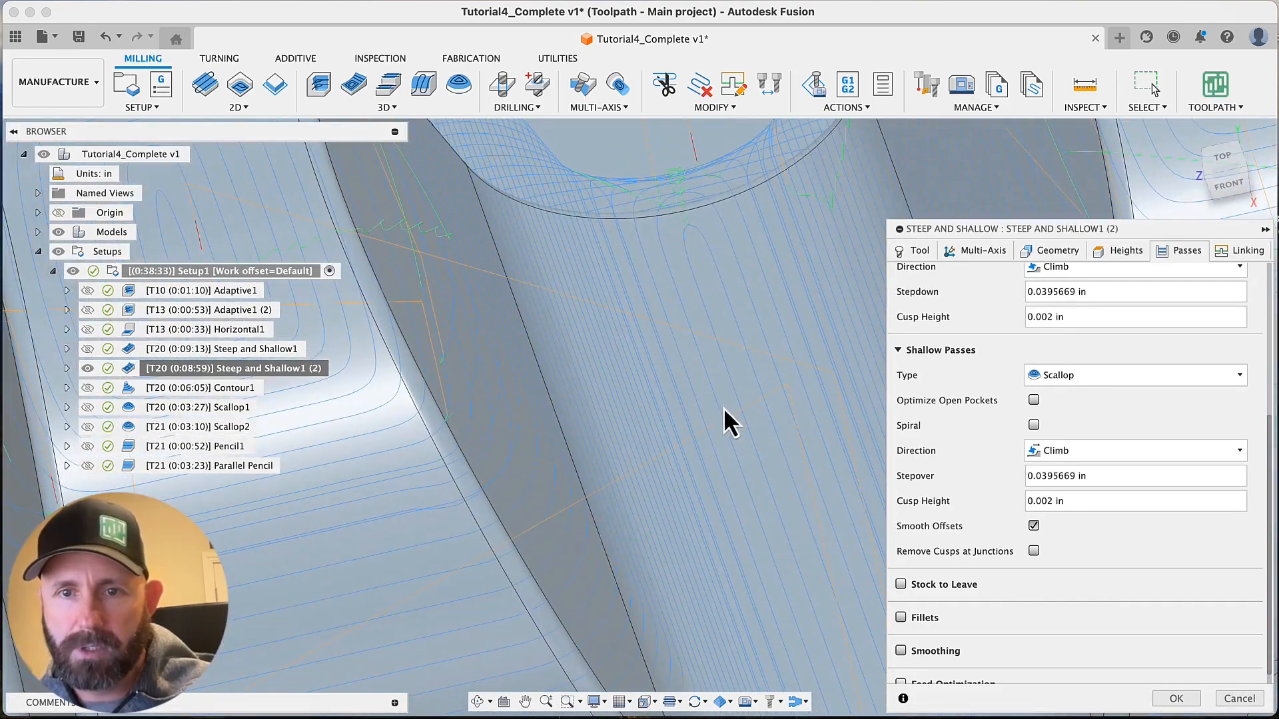
pyautogui.scroll(-6, 733, 341)
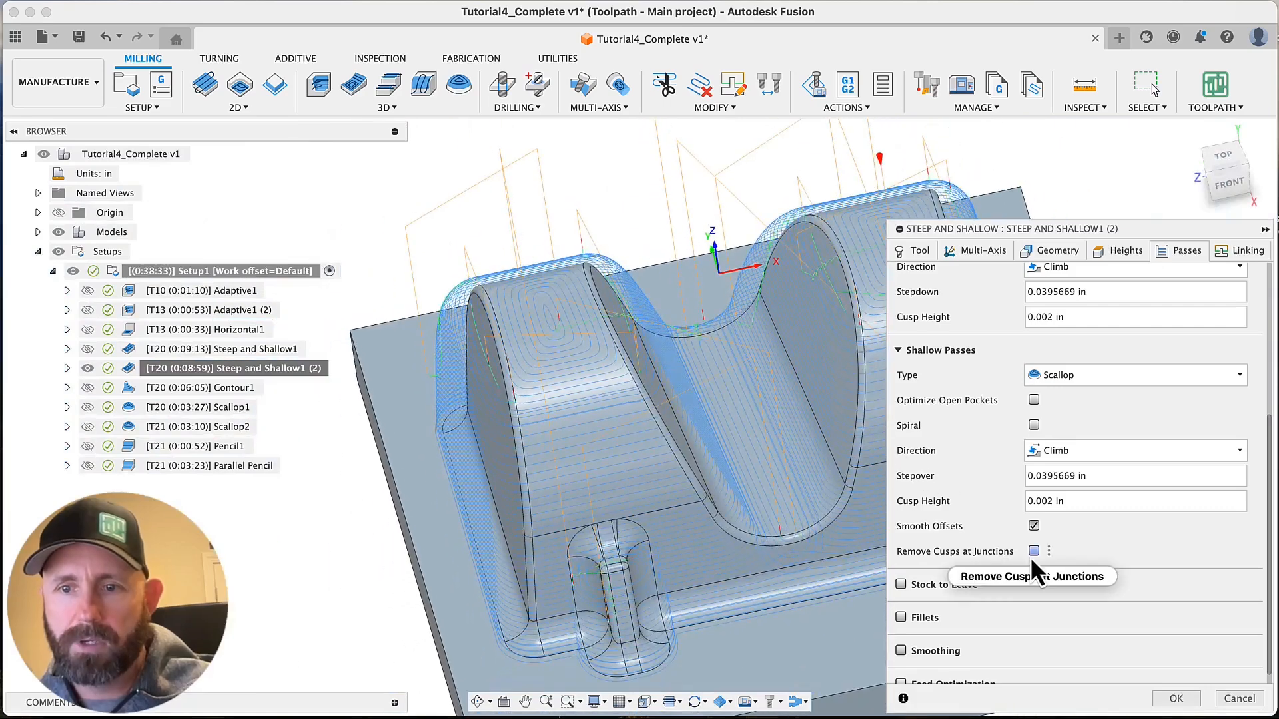
pyautogui.click(1033, 551)
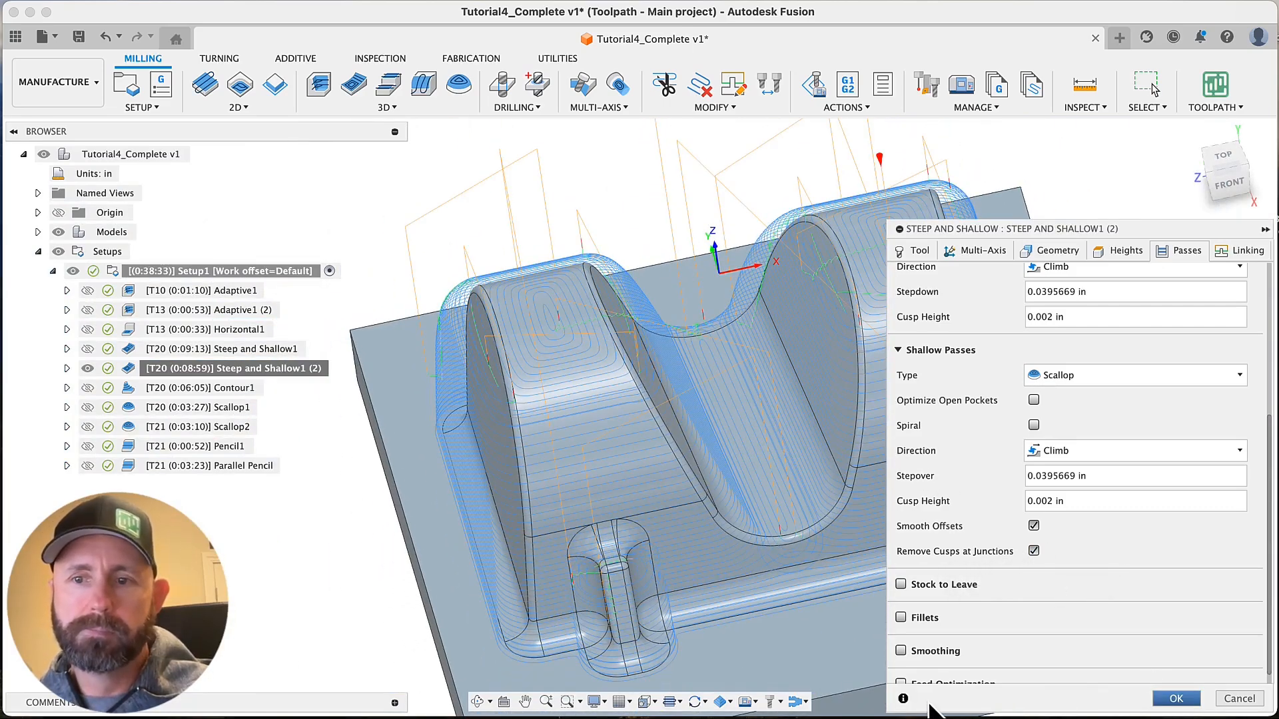
pyautogui.press('Return')
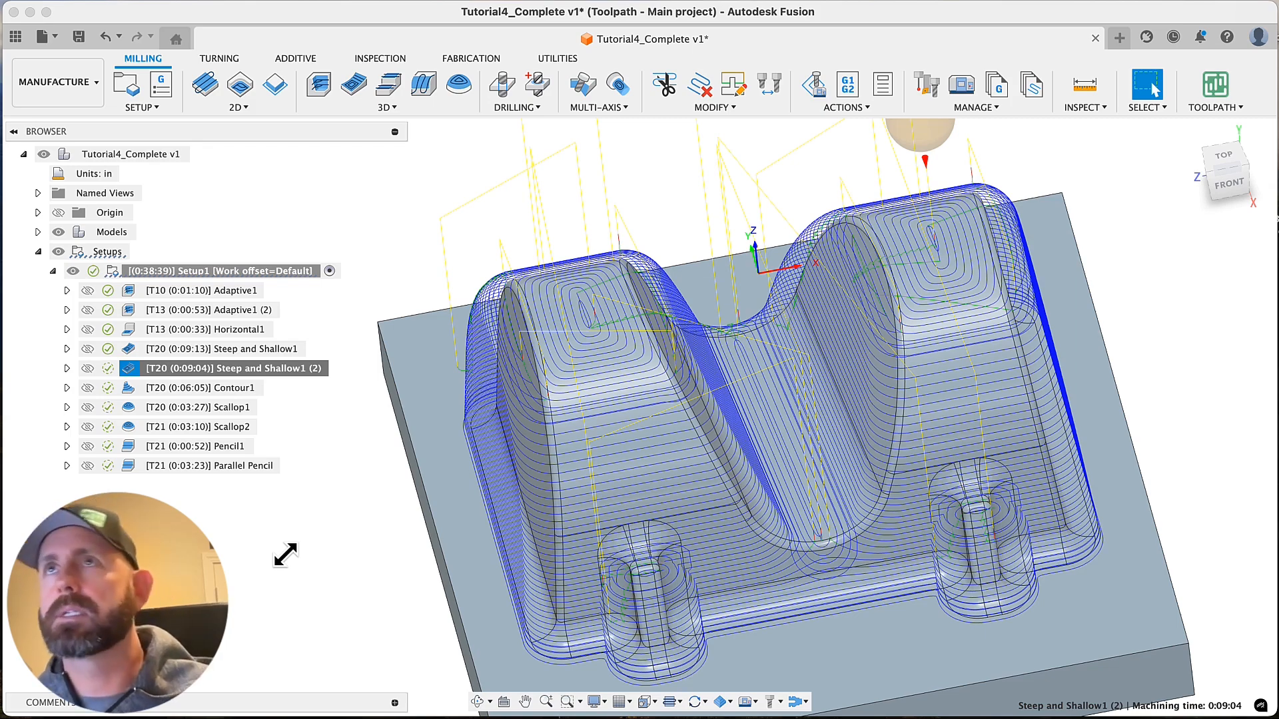
# Examine the regenerated Steep and Shallow1 (2) passes over the rounded tops, the valley between them, and the small front bosses
pyautogui.scroll(5, 286, 554)
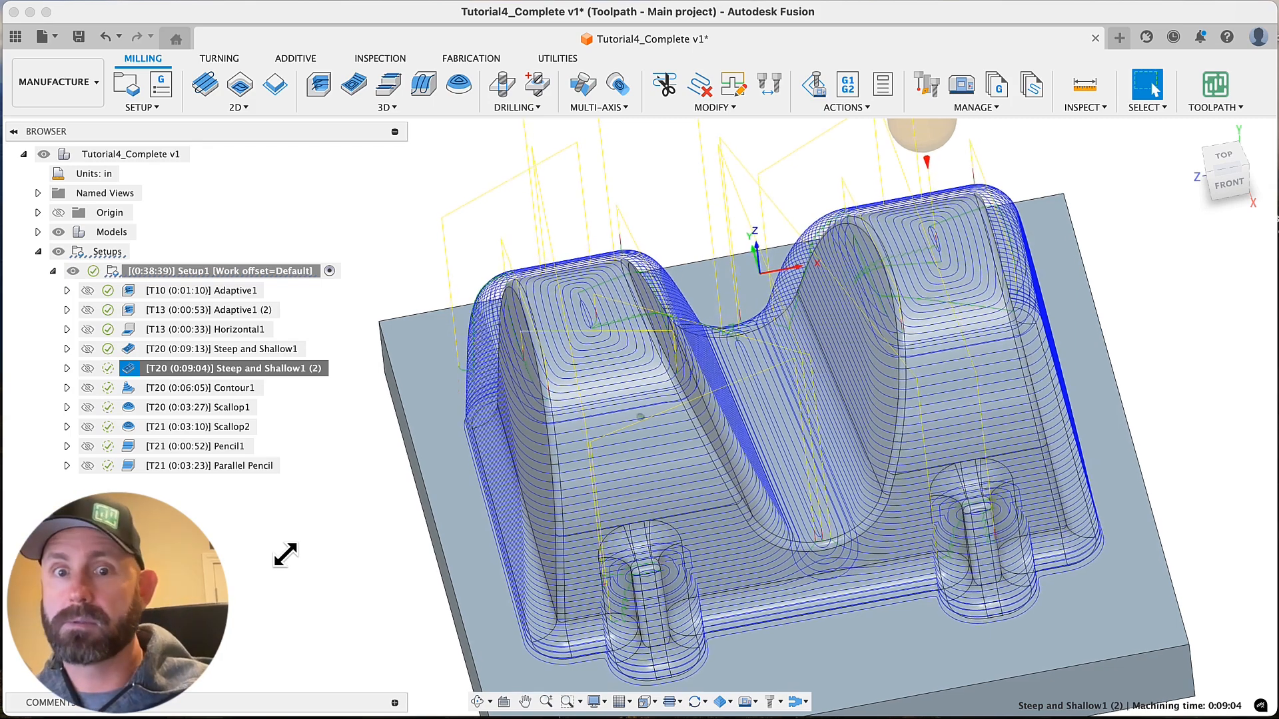
pyautogui.scroll(8, 595, 443)
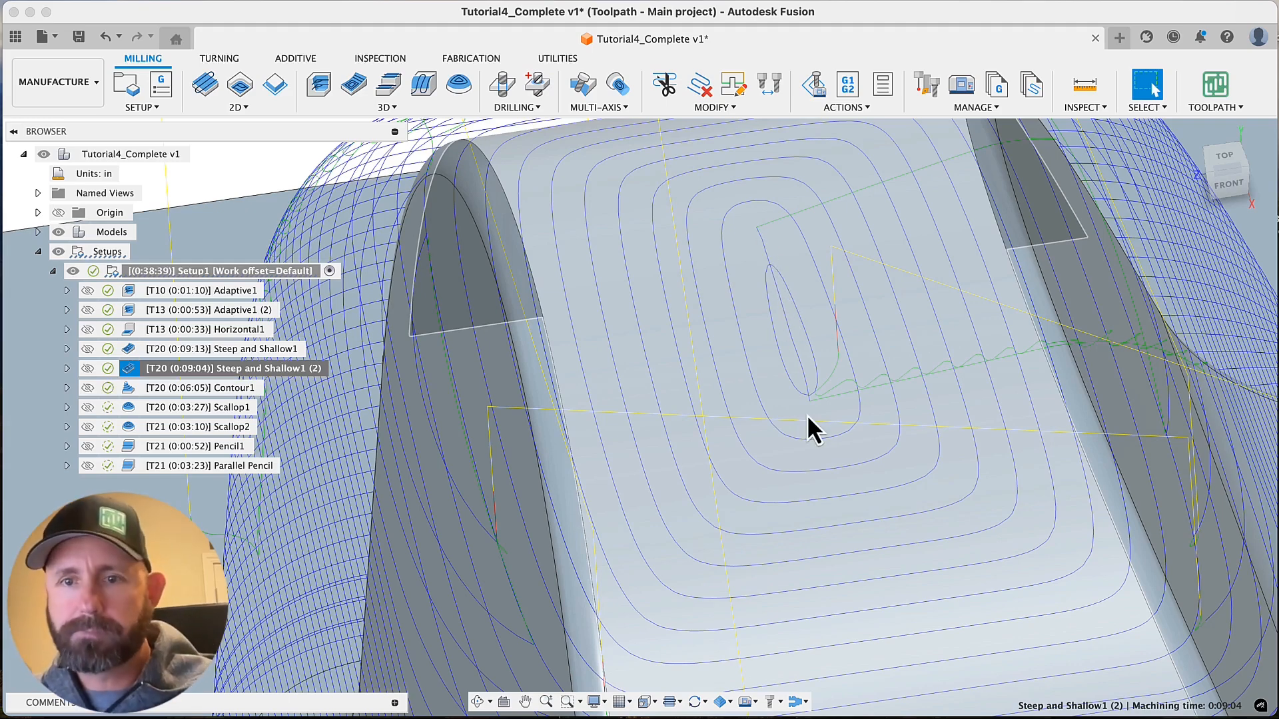
pyautogui.scroll(-5, 806, 414)
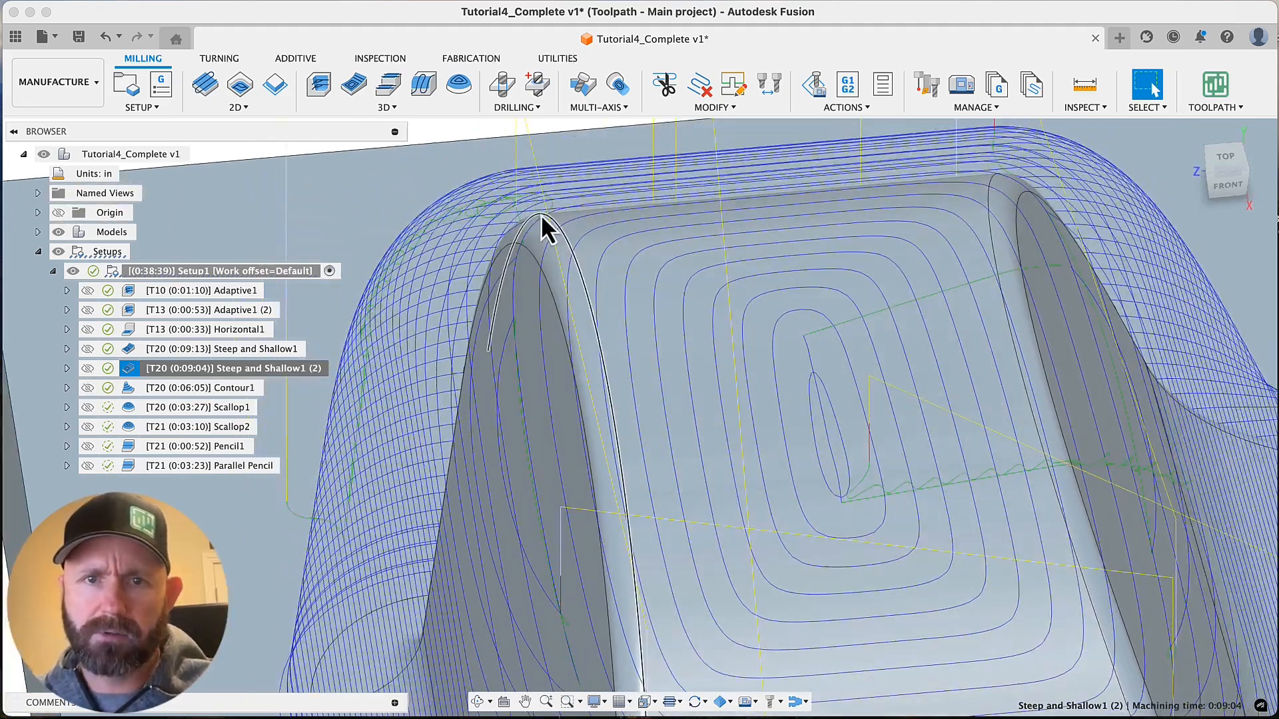
pyautogui.keyDown('shift'); pyautogui.moveTo(823, 285); pyautogui.dragTo(785, 428, button='middle'); pyautogui.keyUp('shift')
pyautogui.scroll(8, 785, 428)
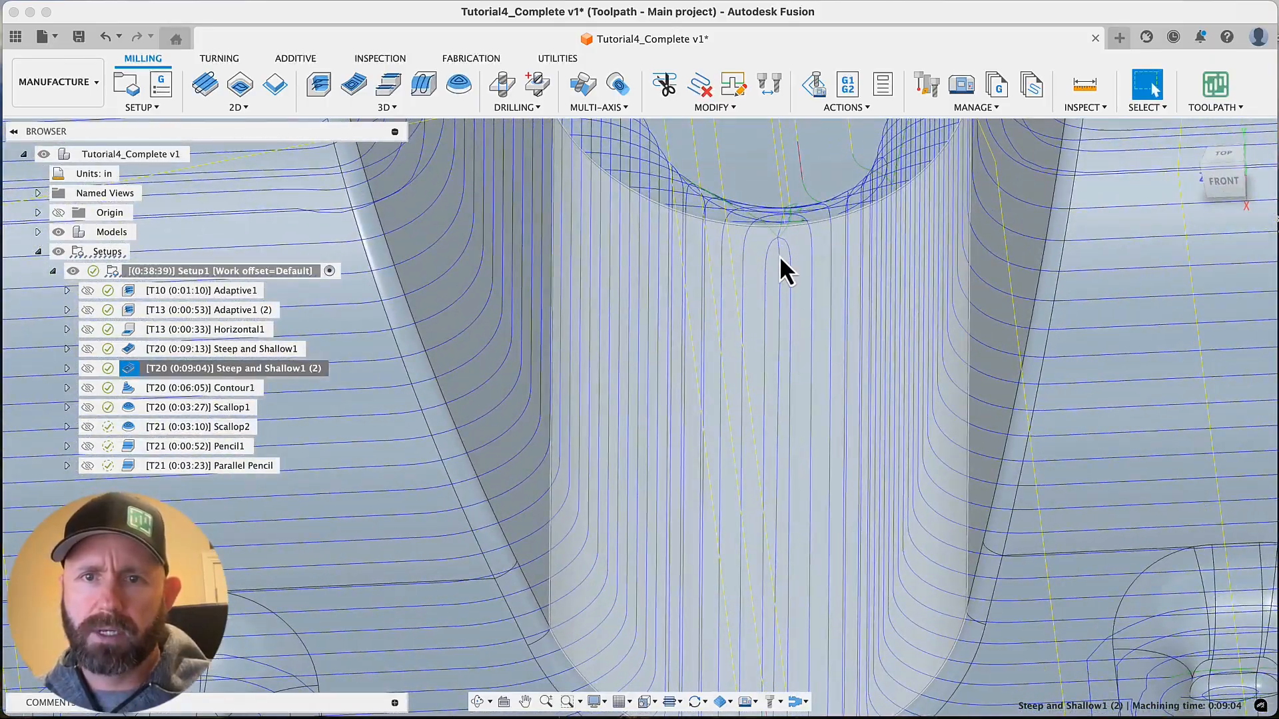
pyautogui.scroll(-10, 784, 374)
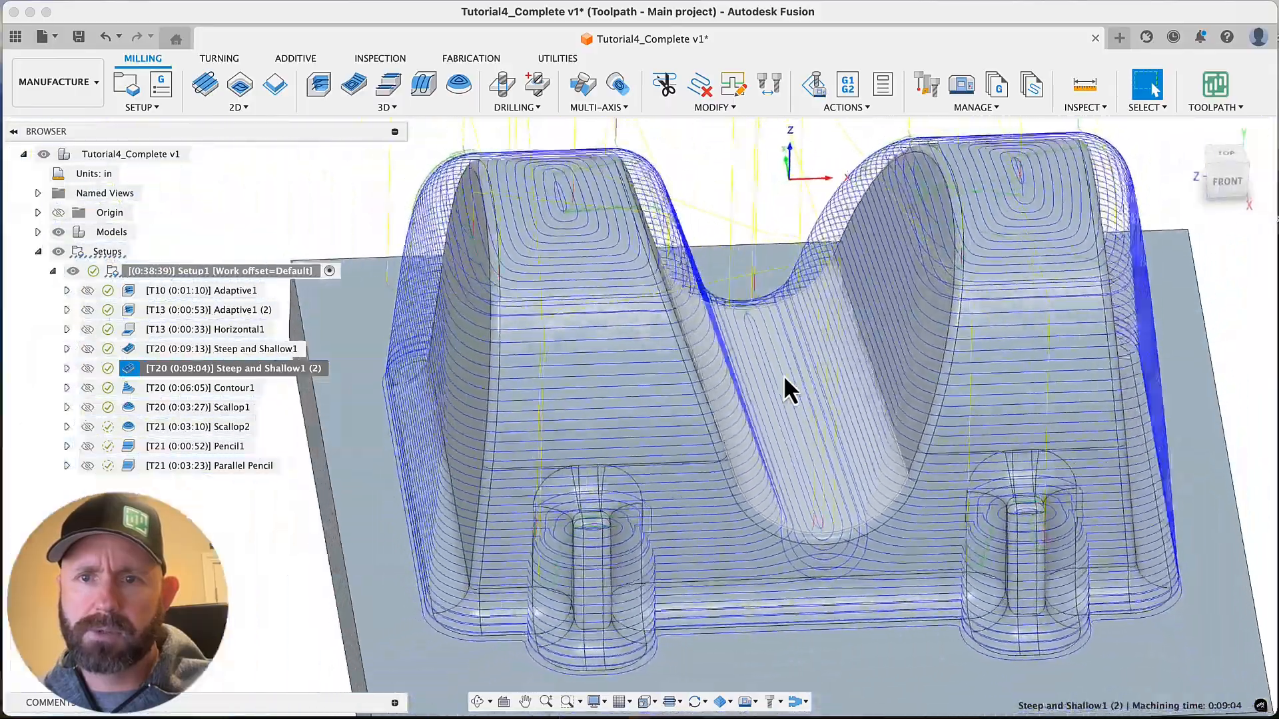
pyautogui.scroll(10, 649, 529)
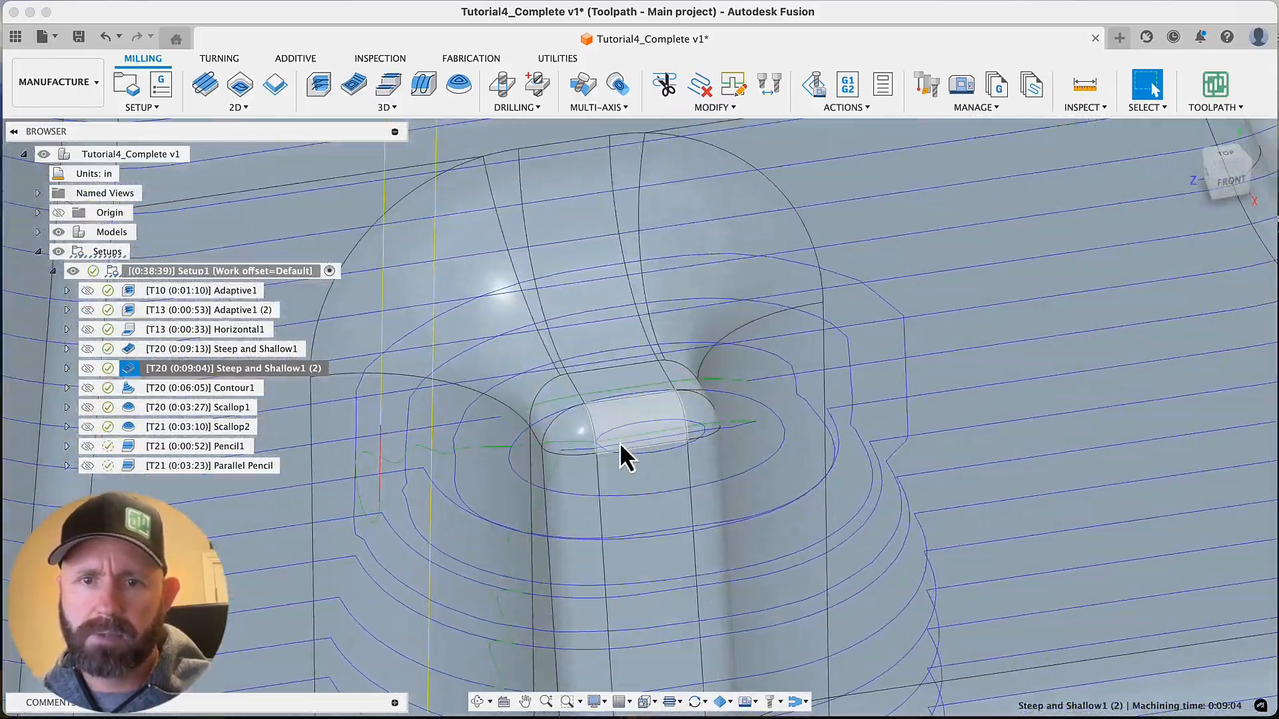
pyautogui.keyDown('shift'); pyautogui.moveTo(634, 440); pyautogui.dragTo(883, 478, button='middle'); pyautogui.keyUp('shift')
pyautogui.scroll(-2, 586, 425)
pyautogui.scroll(-8, 597, 430)
pyautogui.scroll(2, 870, 468)
pyautogui.scroll(8, 813, 405)
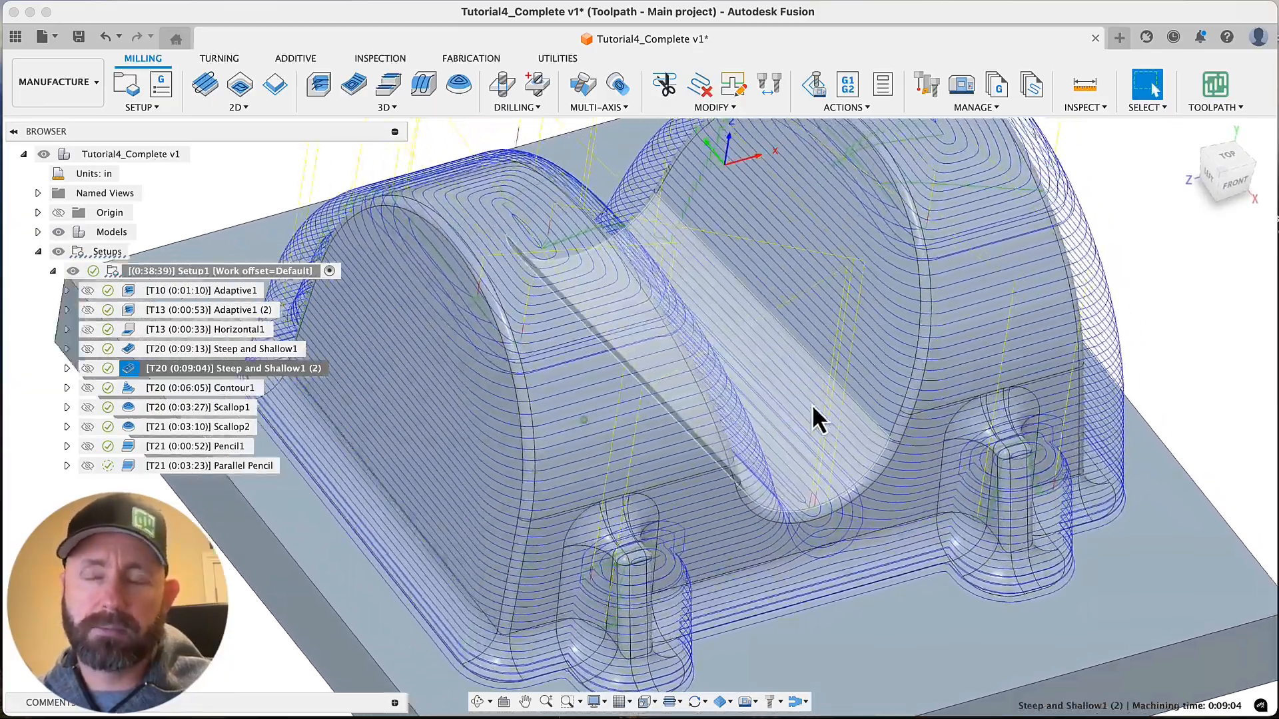
pyautogui.scroll(-3, 812, 405)
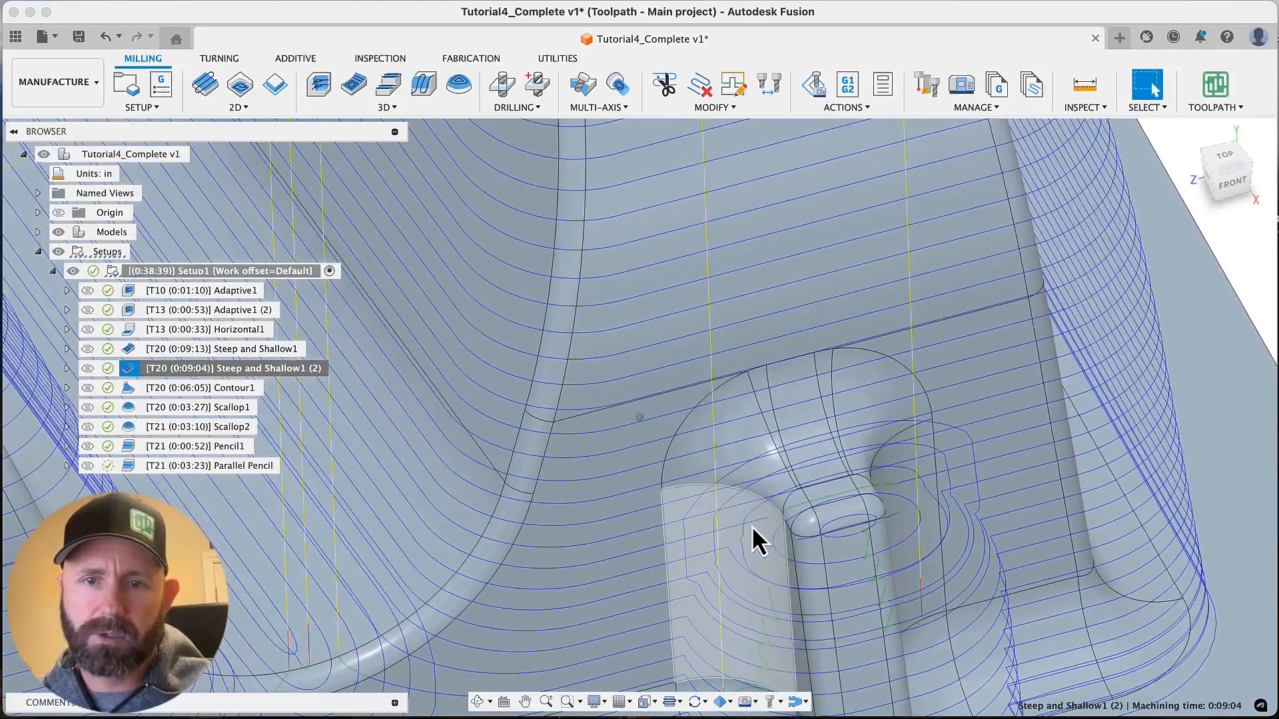
pyautogui.scroll(-6, 766, 526)
pyautogui.scroll(-6, 796, 497)
pyautogui.scroll(5, 796, 497)
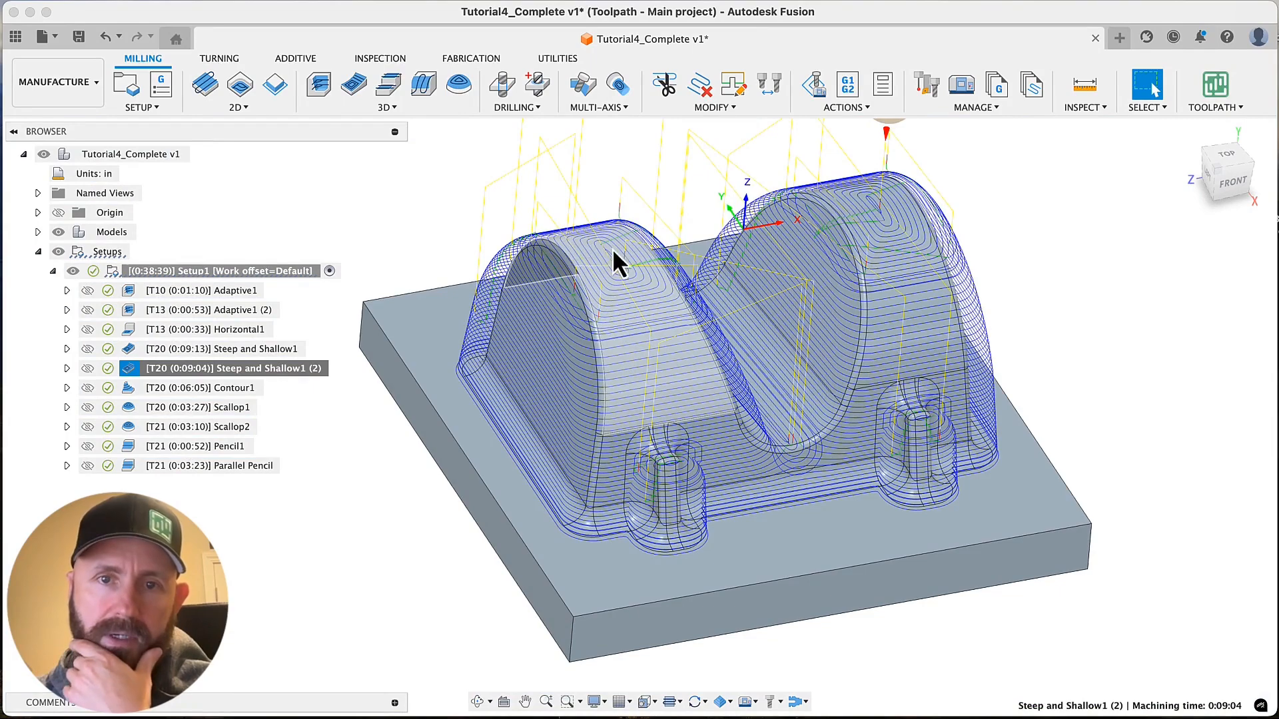
# Change the shallow passes type of Steep and Shallow1 (2) to Parallel, leaving Fixed Direction off, and regenerate the toolpath
pyautogui.rightClick(259, 370)
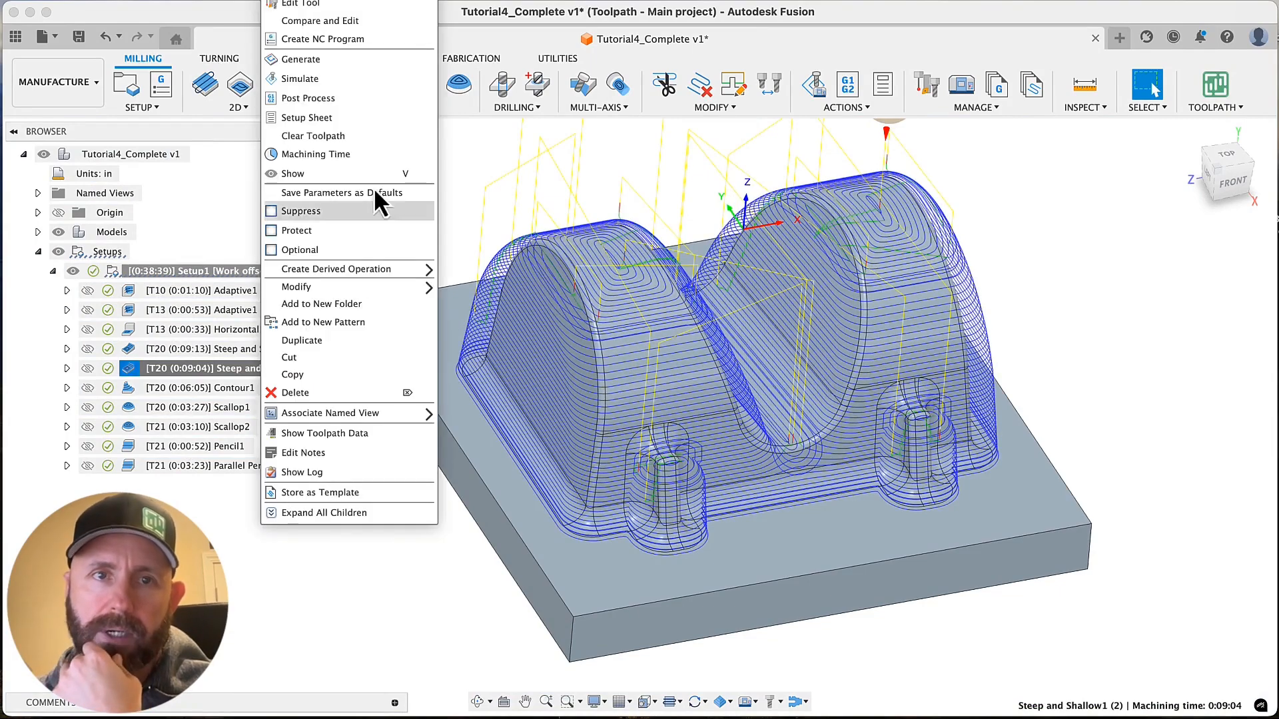
pyautogui.click(326, 5)
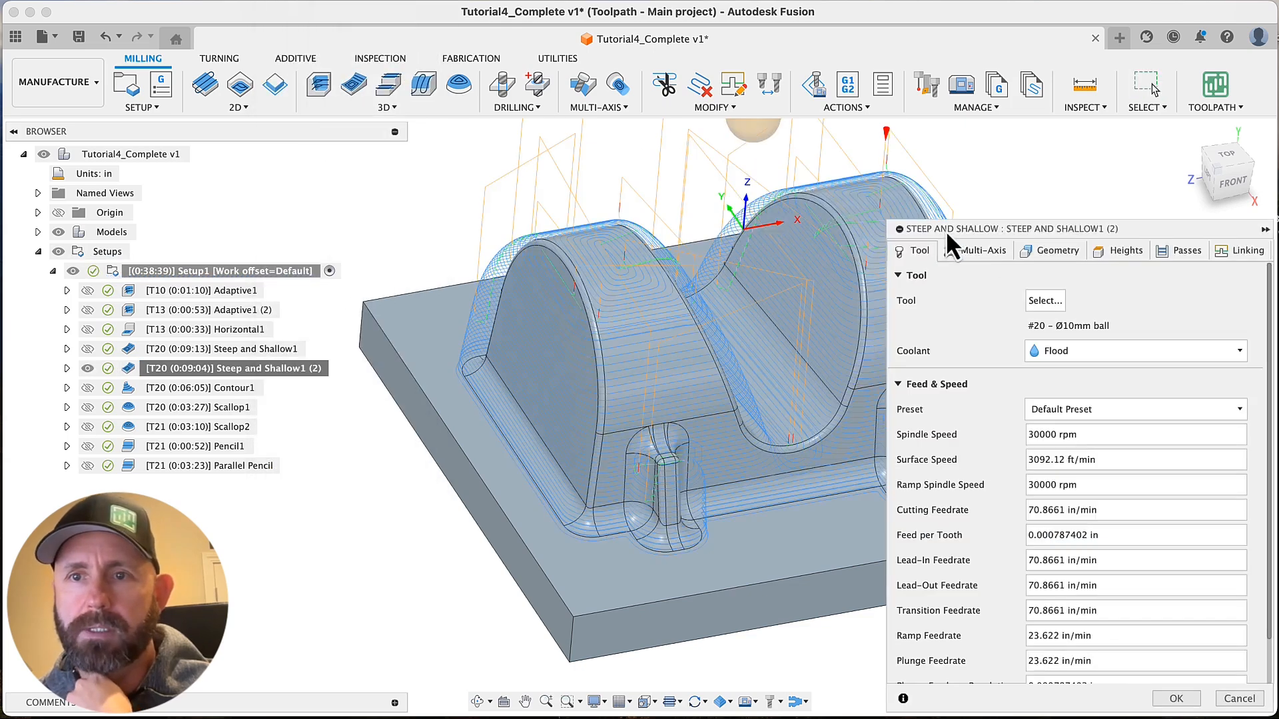
pyautogui.click(1177, 254)
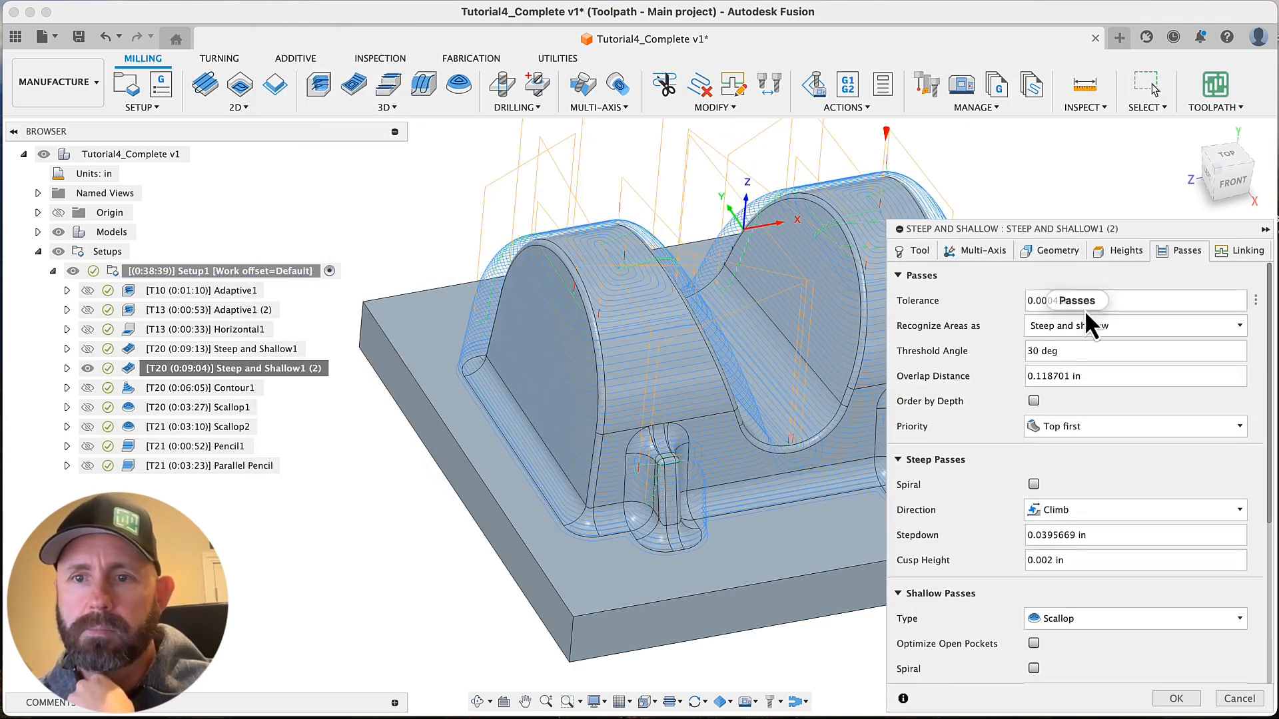
pyautogui.scroll(-3, 1072, 480)
pyautogui.click(1078, 526)
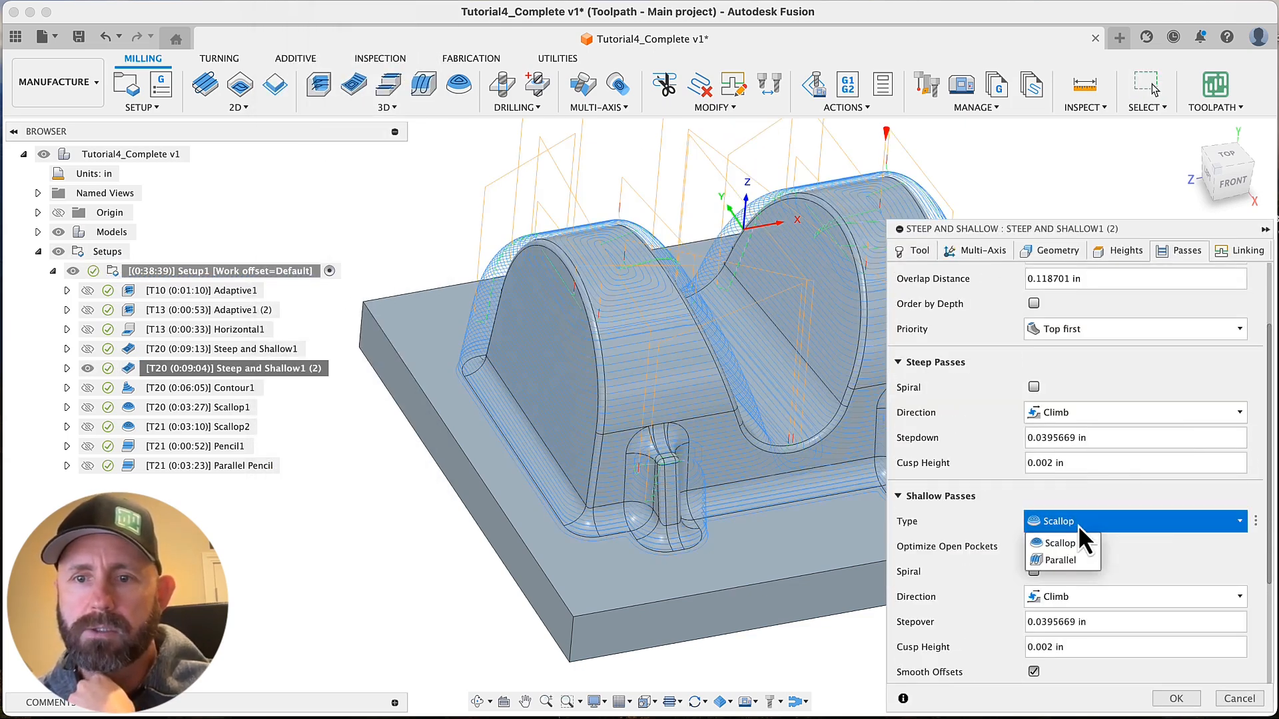
pyautogui.scroll(-3, 1150, 558)
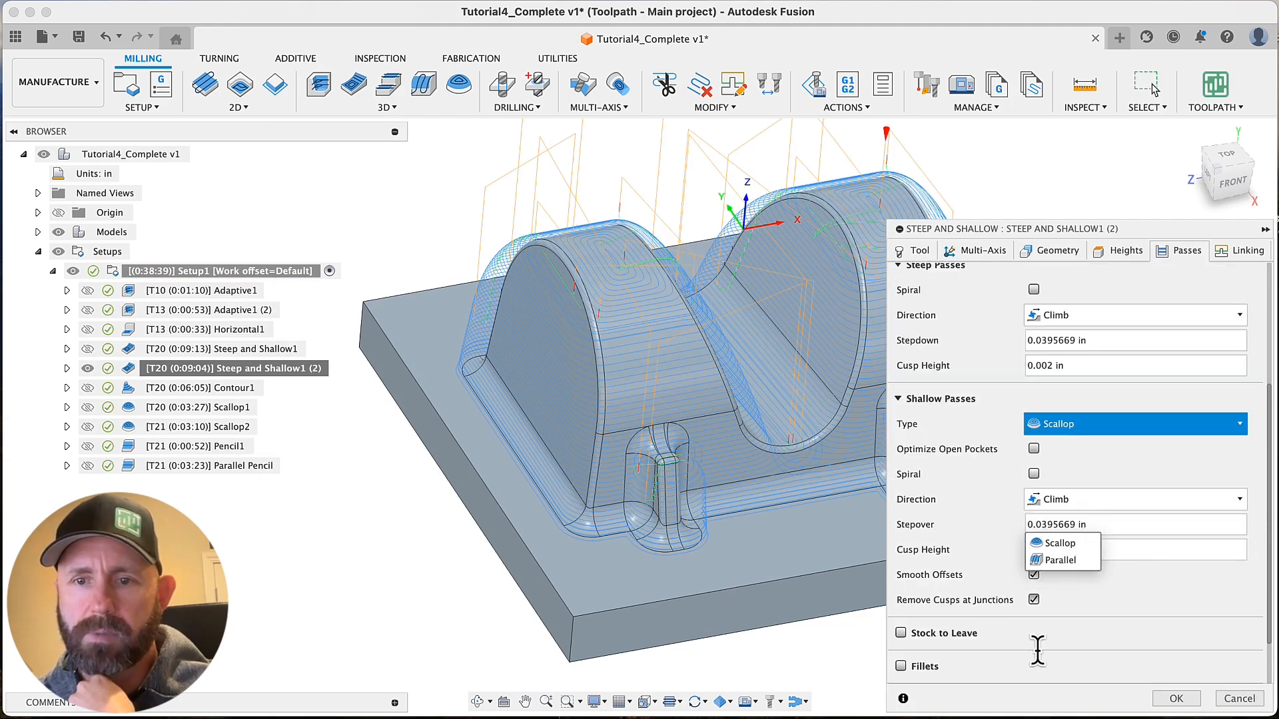
pyautogui.click(1046, 560)
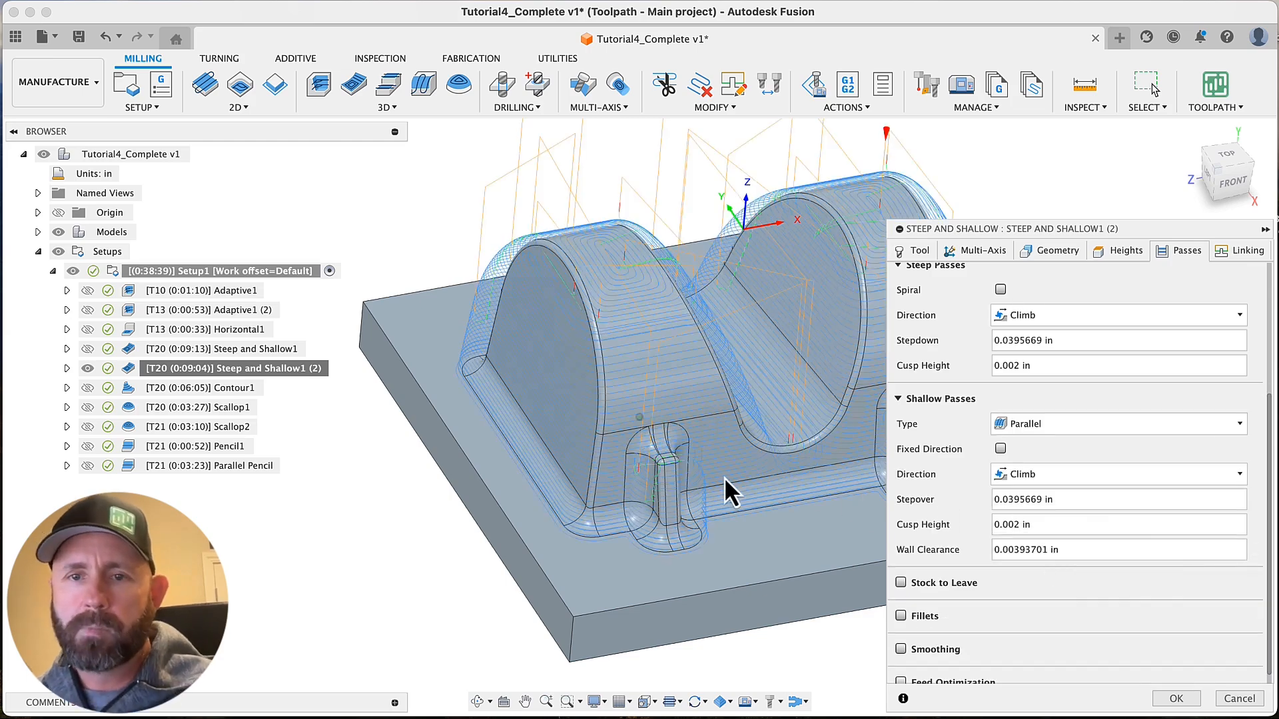
pyautogui.scroll(-2, 833, 488)
pyautogui.scroll(-1, 833, 488)
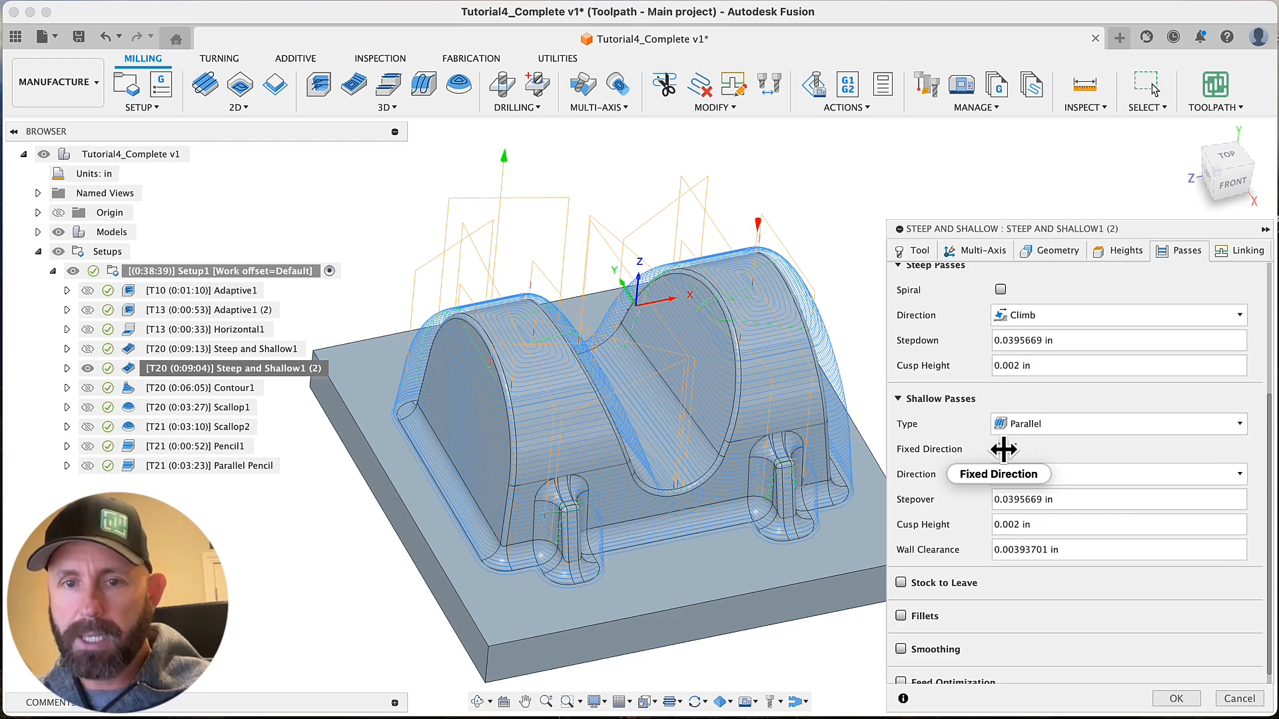
pyautogui.moveTo(1003, 449)
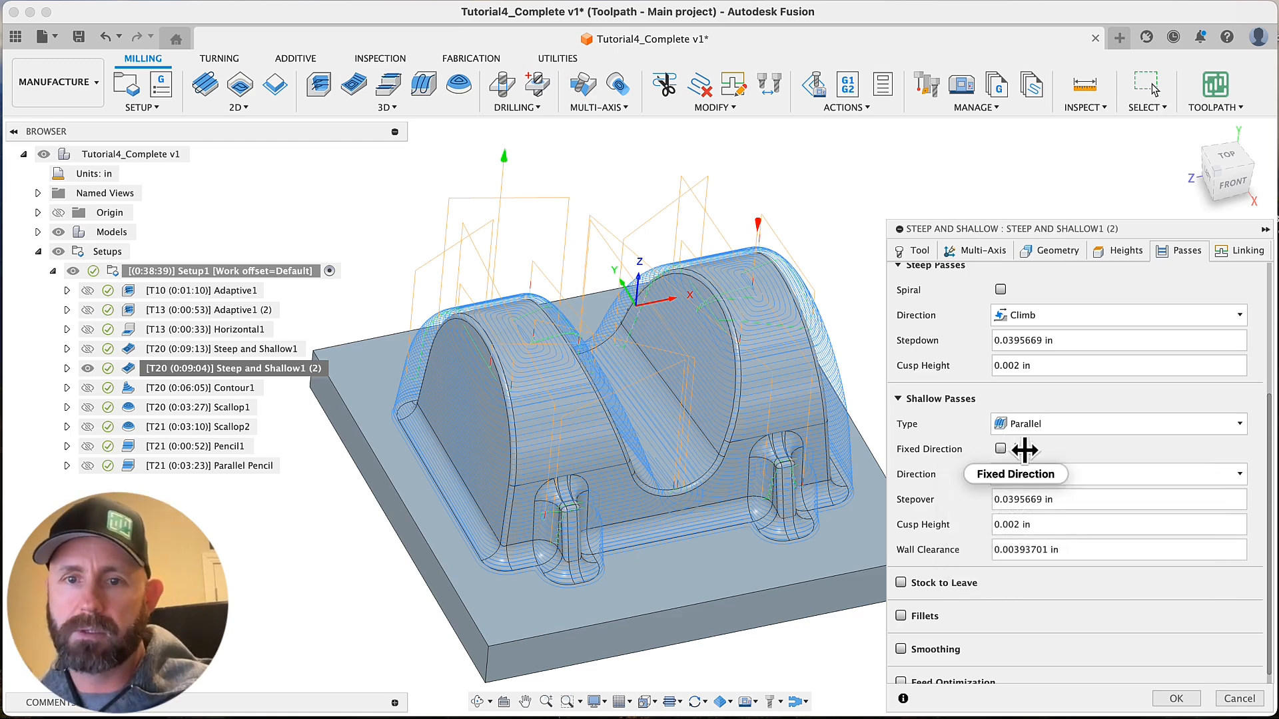
pyautogui.click(1181, 698)
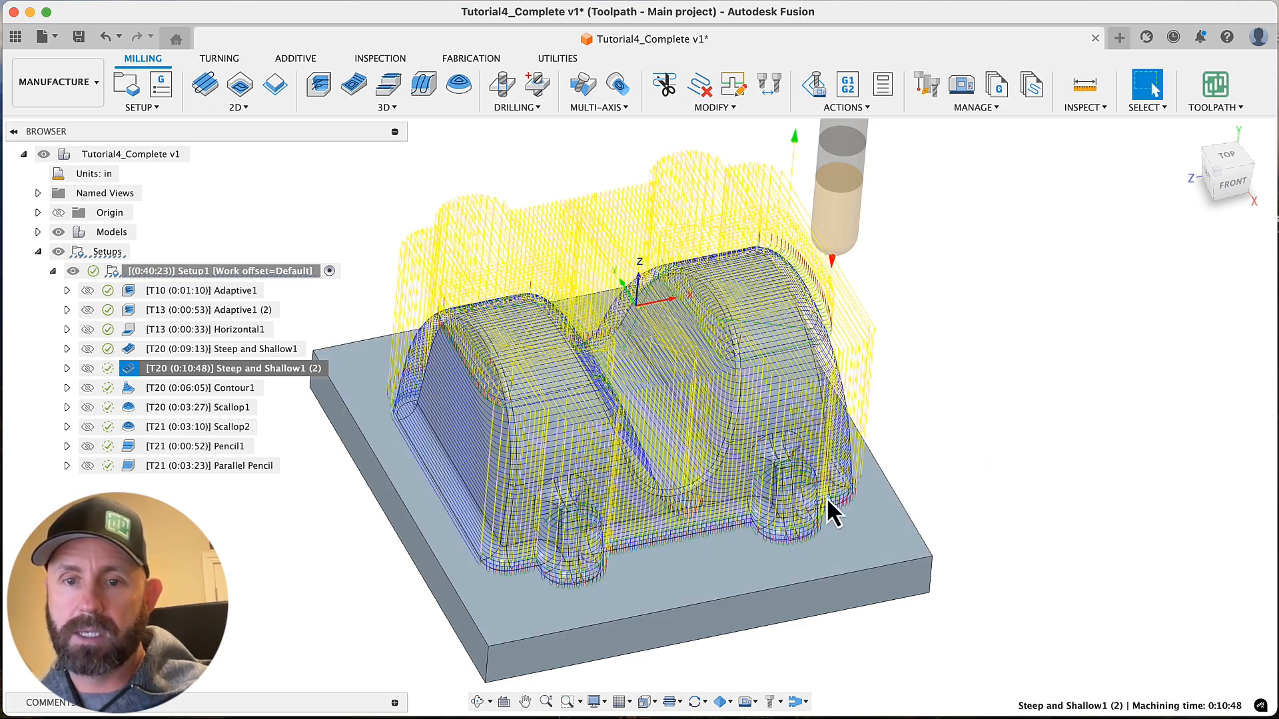
# Hide the rapid moves in the toolpath display and inspect the parallel passes over the rounded tops and valley
pyautogui.click(679, 702)
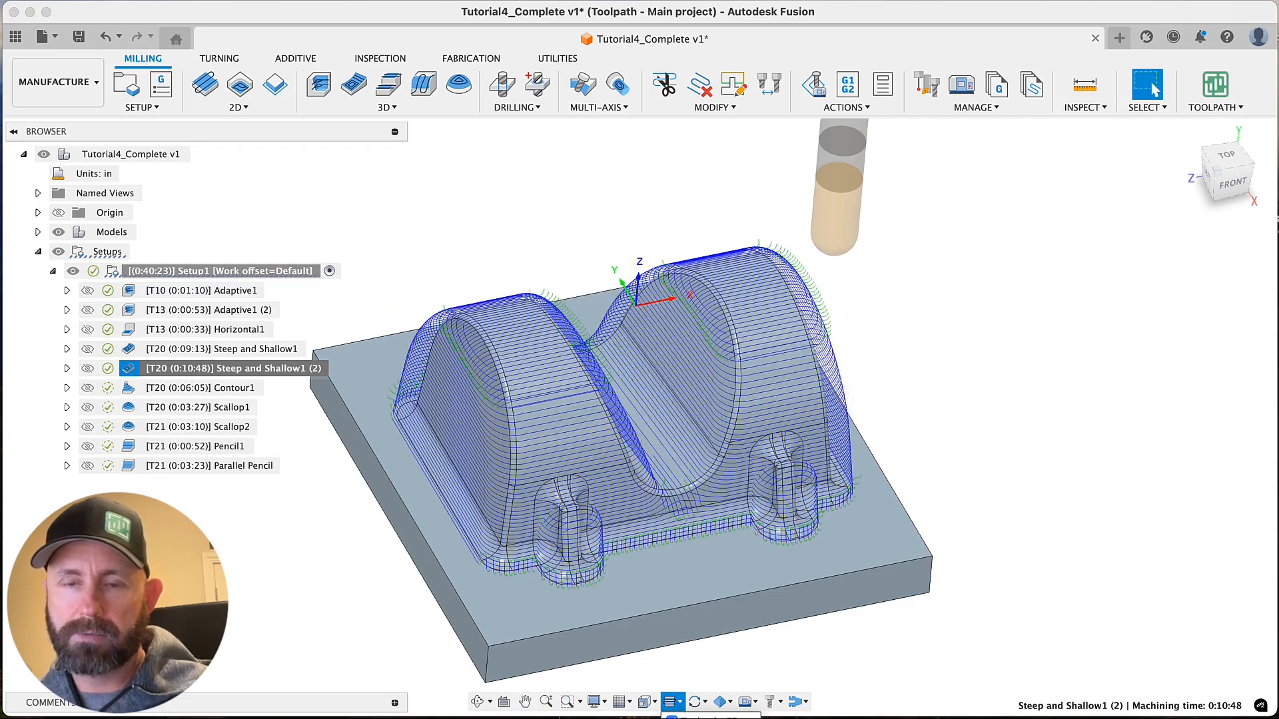
pyautogui.scroll(5, 950, 369)
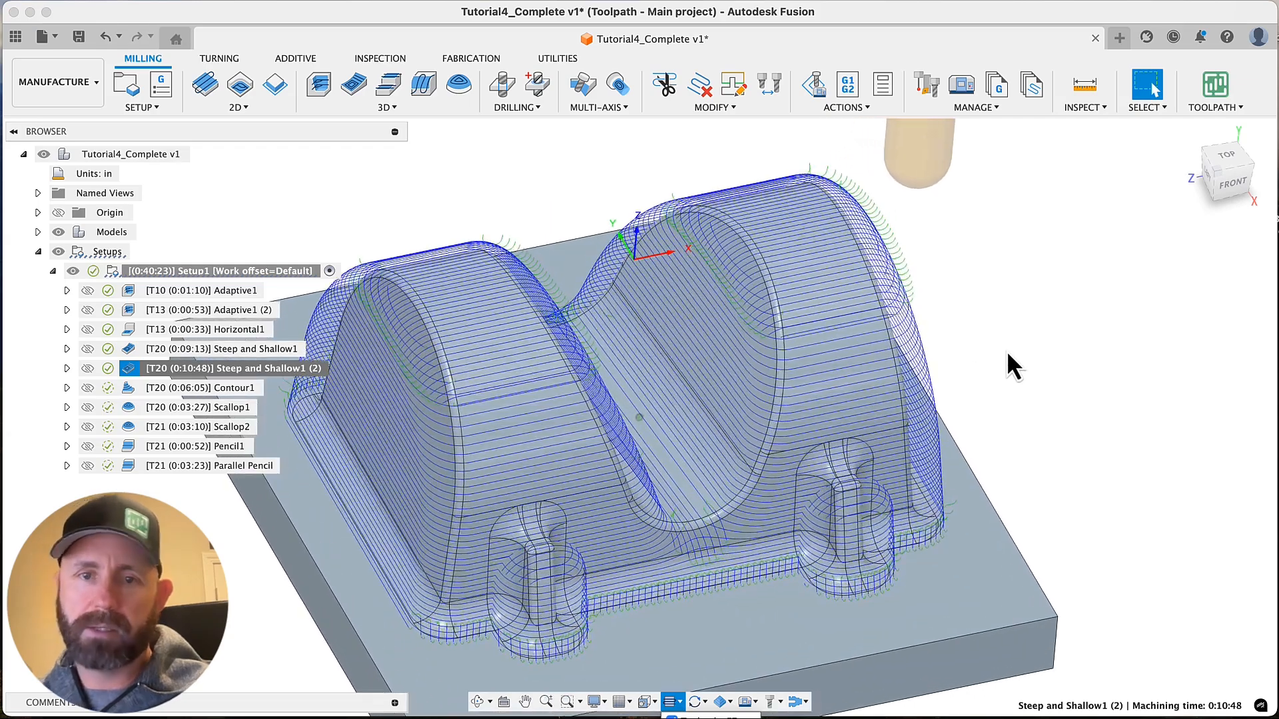
pyautogui.scroll(5, 1007, 357)
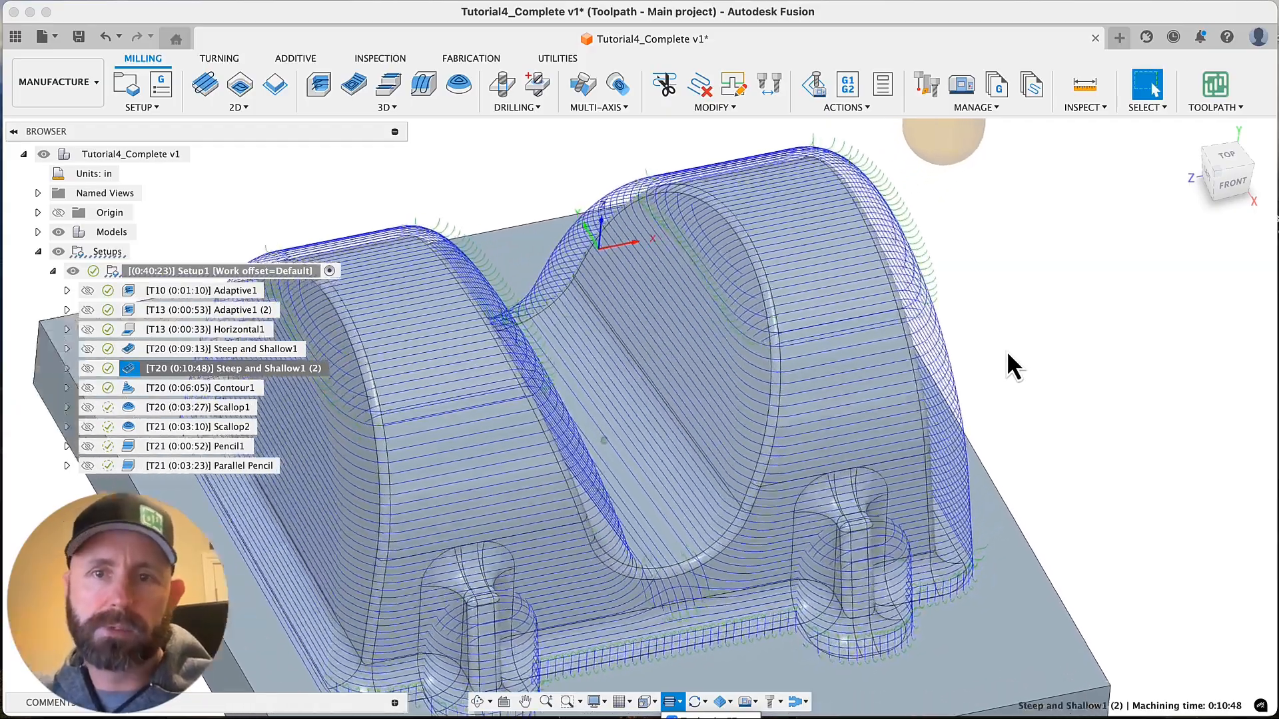
pyautogui.scroll(-3, 1008, 355)
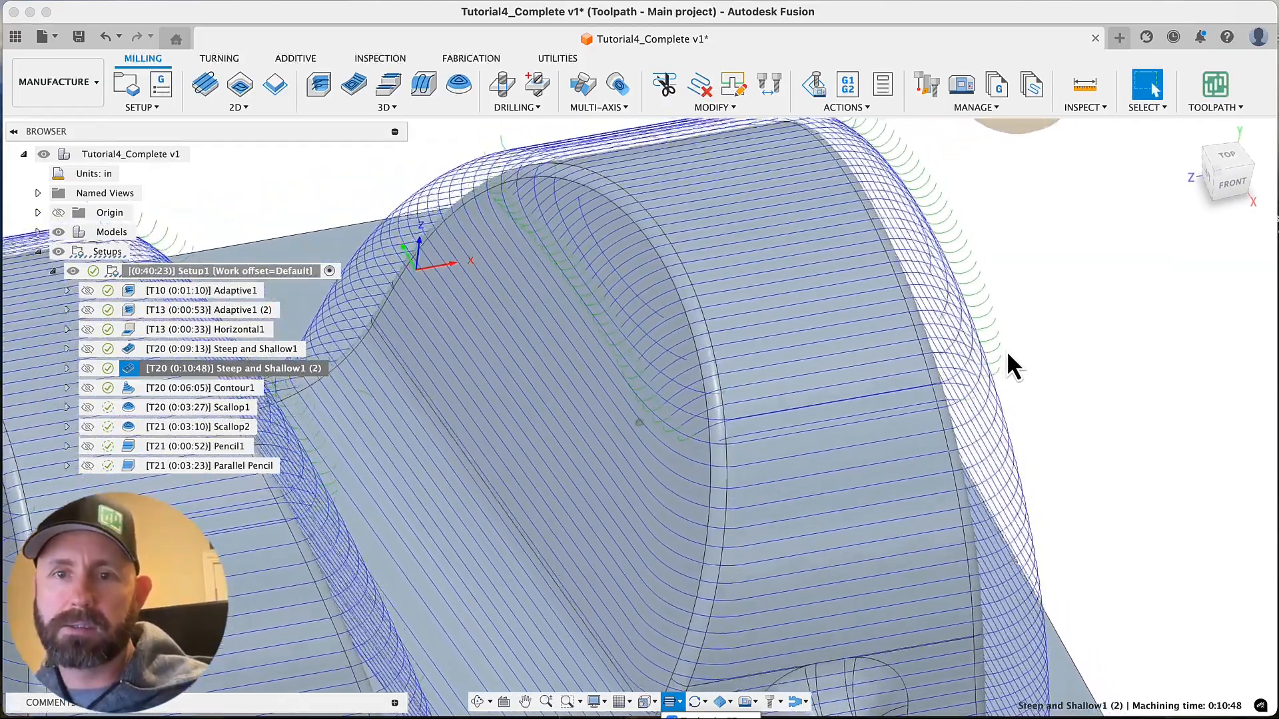
# Change the shallow passes direction of Steep and Shallow1 (2) to Both ways and regenerate the toolpath
pyautogui.keyDown('shift'); pyautogui.moveTo(1007, 353); pyautogui.dragTo(996, 365, button='middle'); pyautogui.keyUp('shift')
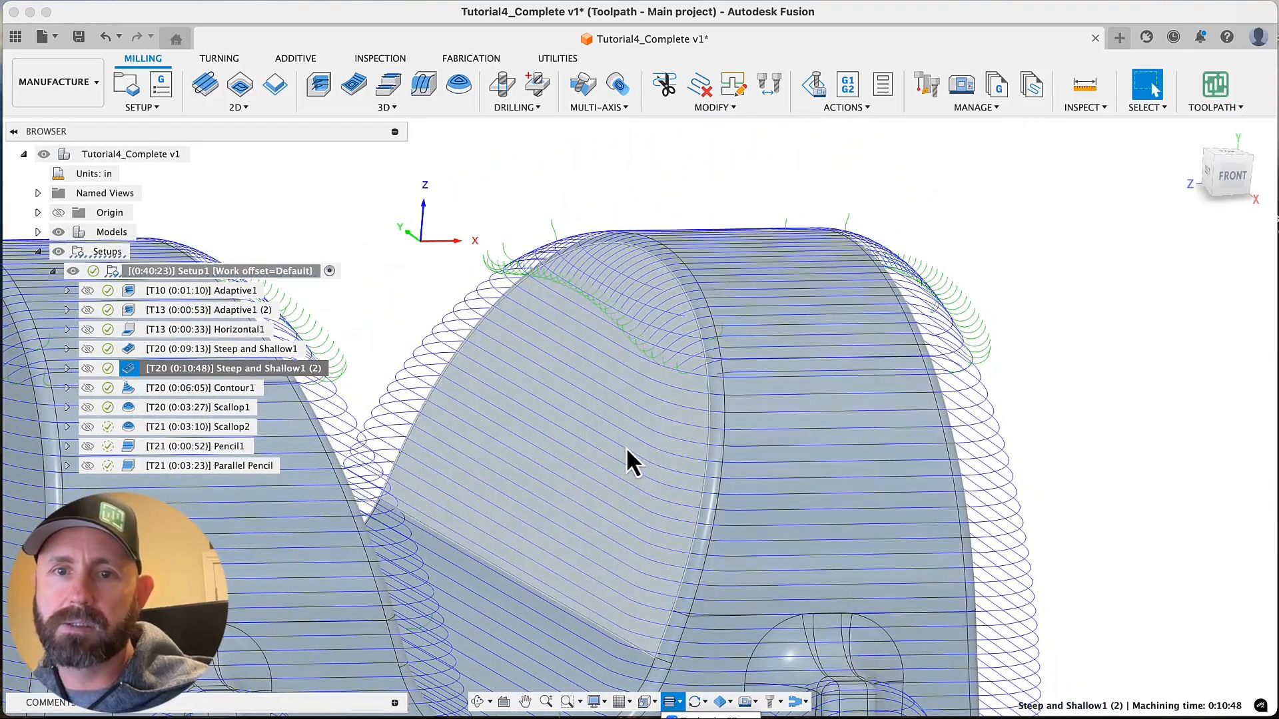
pyautogui.keyDown('shift'); pyautogui.moveTo(1095, 292); pyautogui.dragTo(933, 285, button='middle'); pyautogui.keyUp('shift')
pyautogui.keyDown('shift'); pyautogui.moveTo(784, 294); pyautogui.dragTo(722, 314, button='middle'); pyautogui.keyUp('shift')
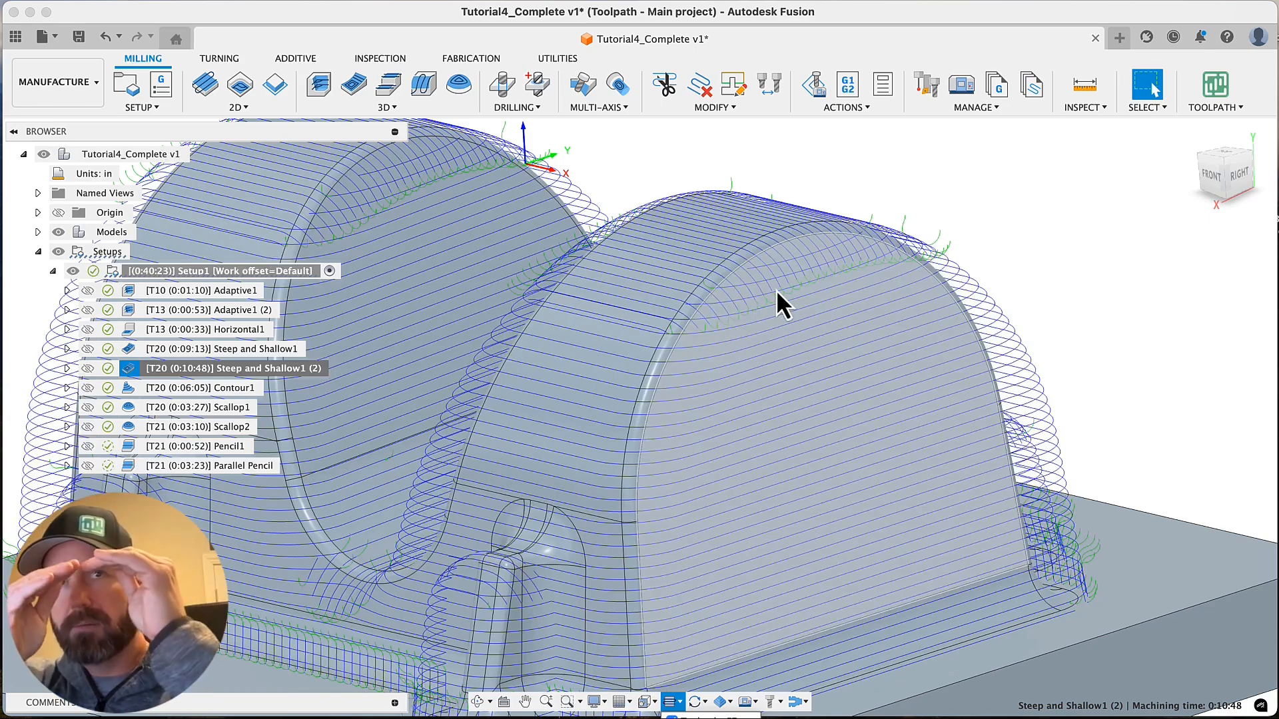
pyautogui.scroll(-5, 776, 290)
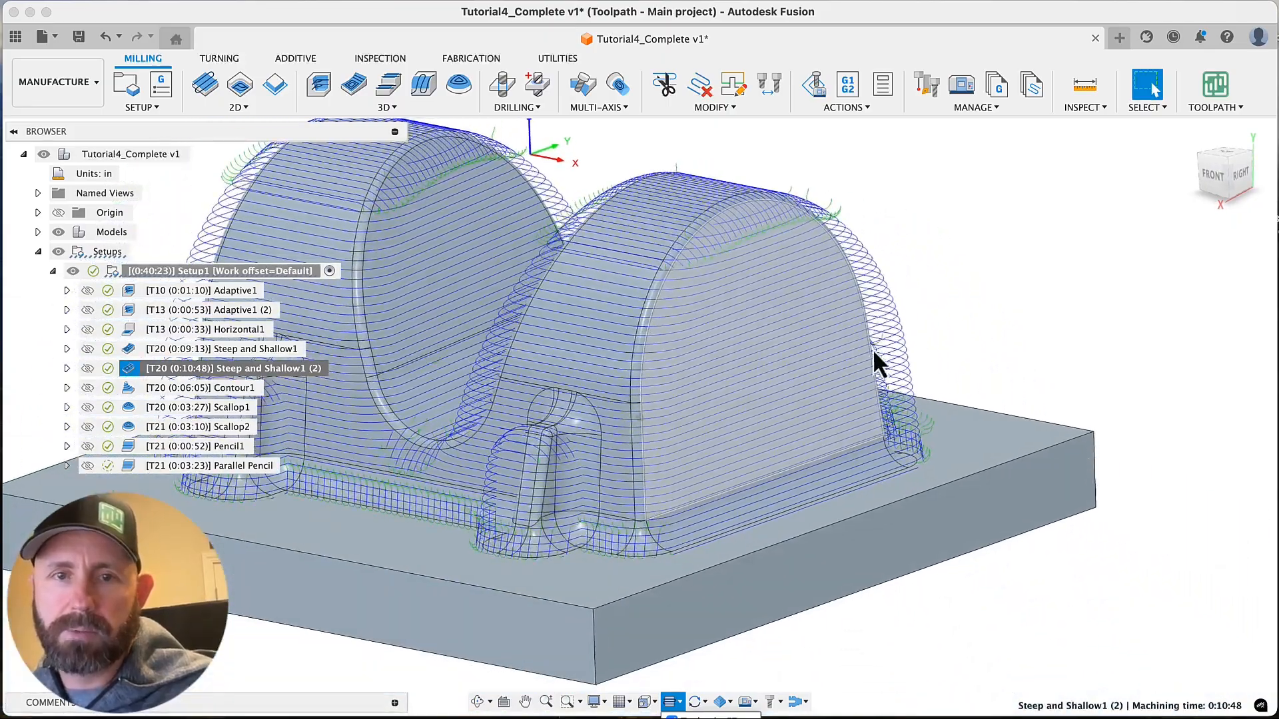
pyautogui.keyDown('shift'); pyautogui.moveTo(873, 349); pyautogui.dragTo(790, 403, button='middle'); pyautogui.keyUp('shift')
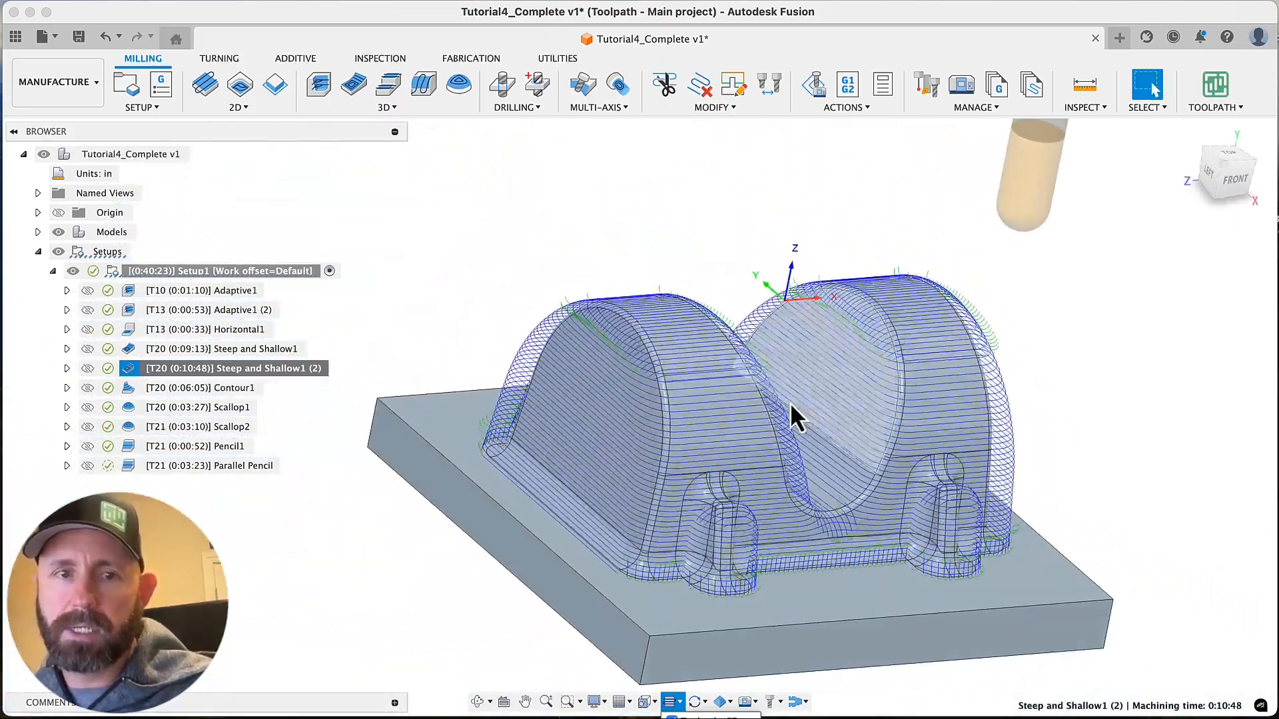
pyautogui.rightClick(289, 370)
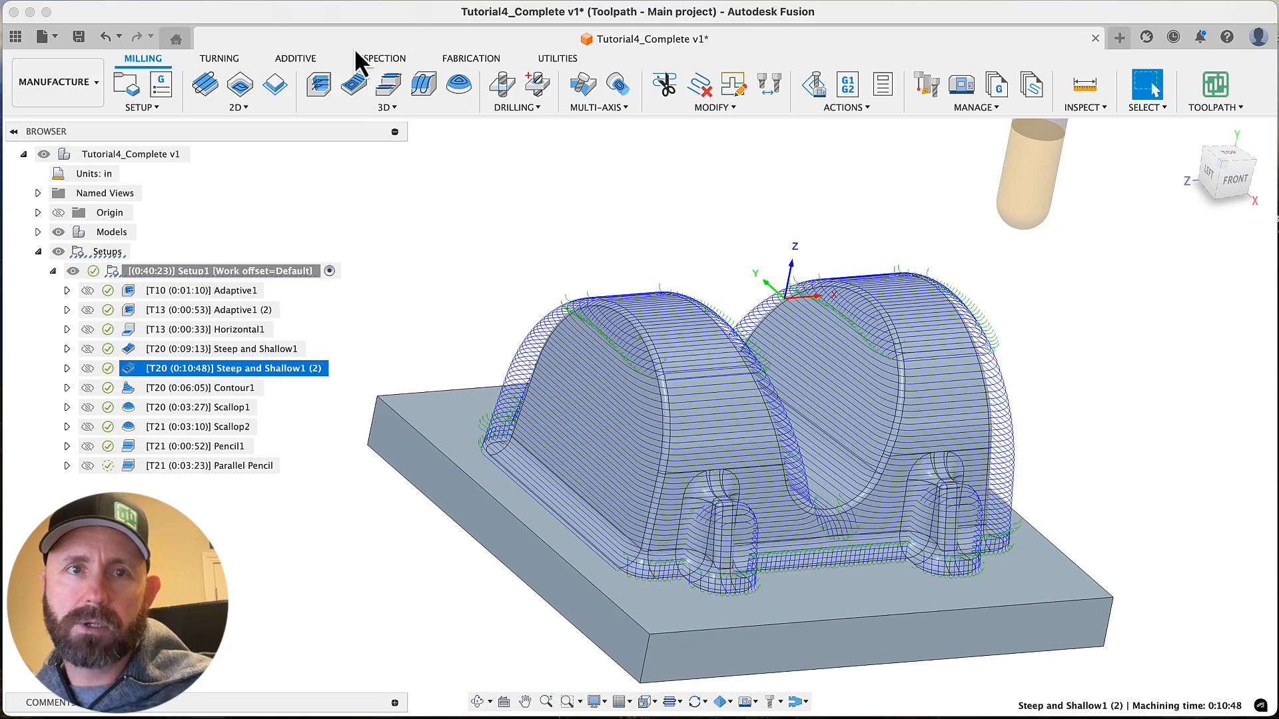
pyautogui.click(373, 2)
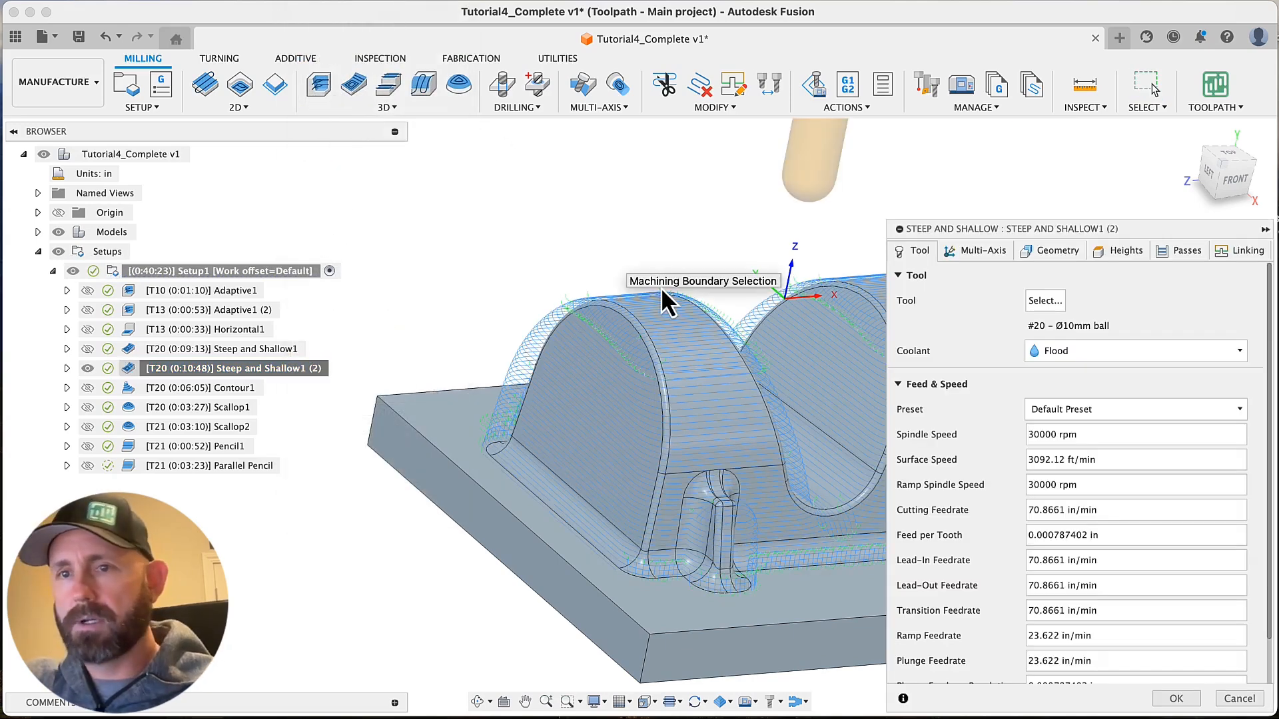
pyautogui.click(1184, 254)
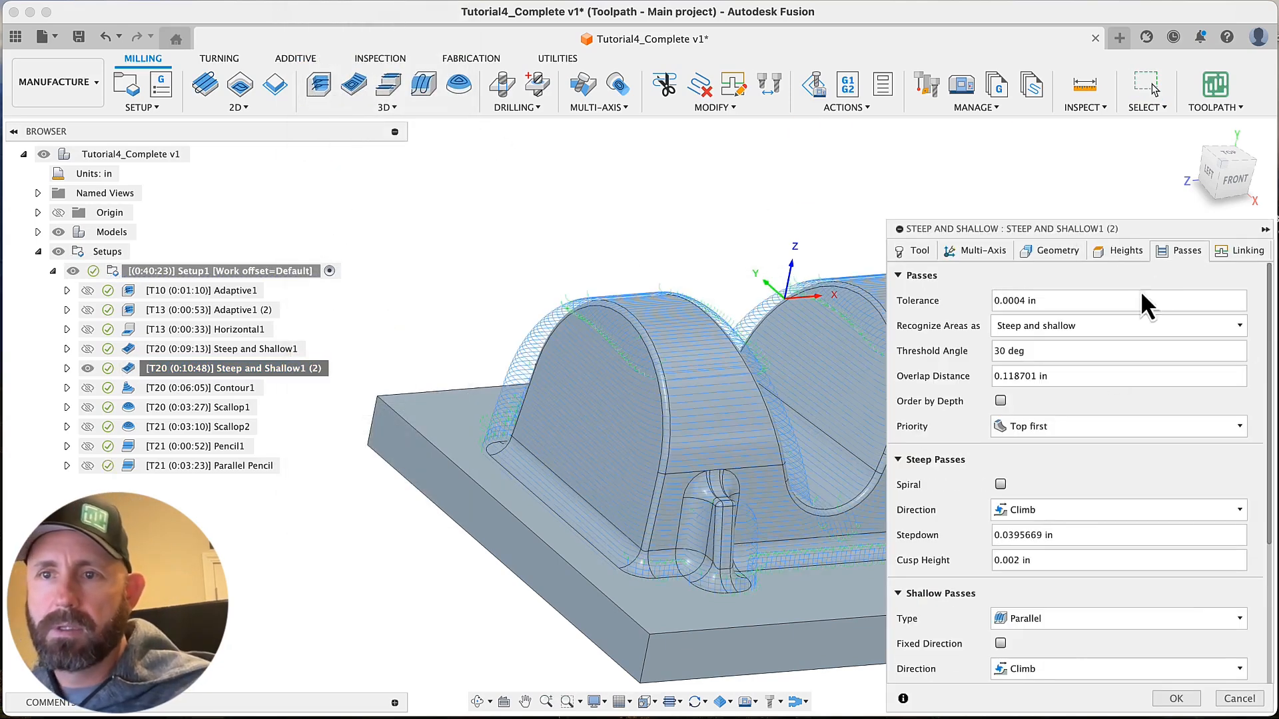
pyautogui.scroll(-5, 1063, 480)
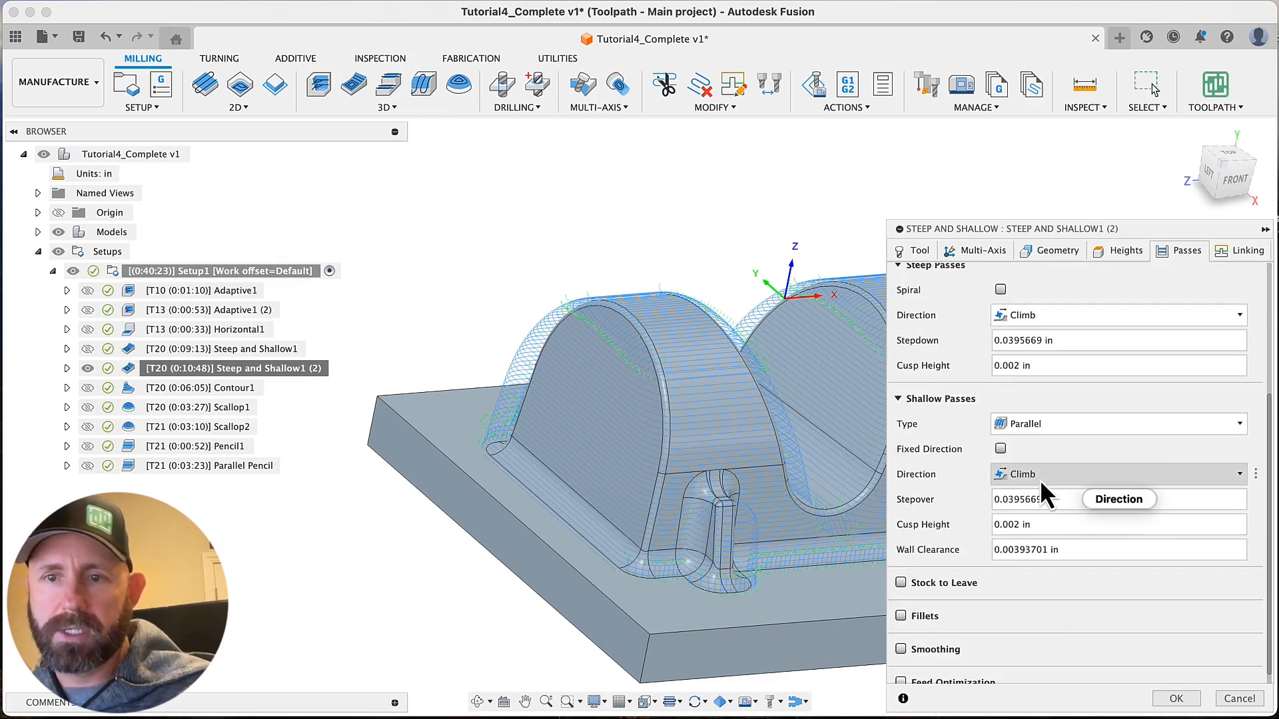
pyautogui.click(1041, 477)
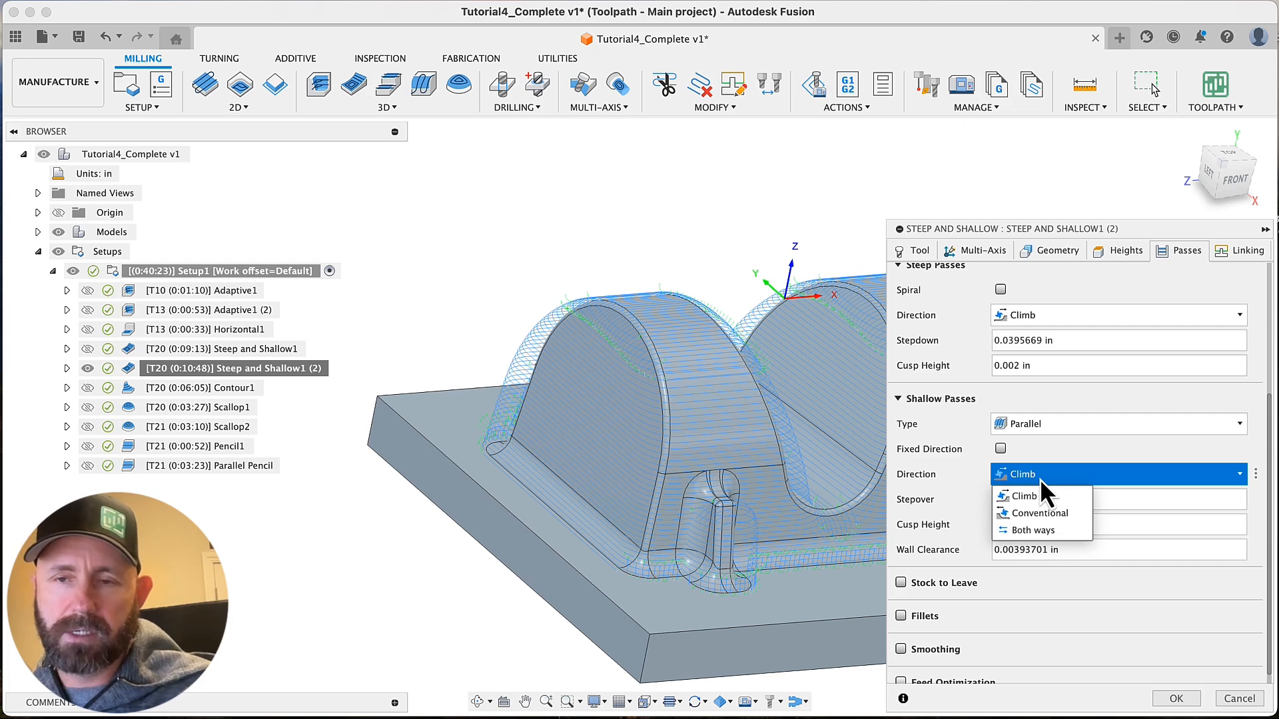
pyautogui.click(1041, 531)
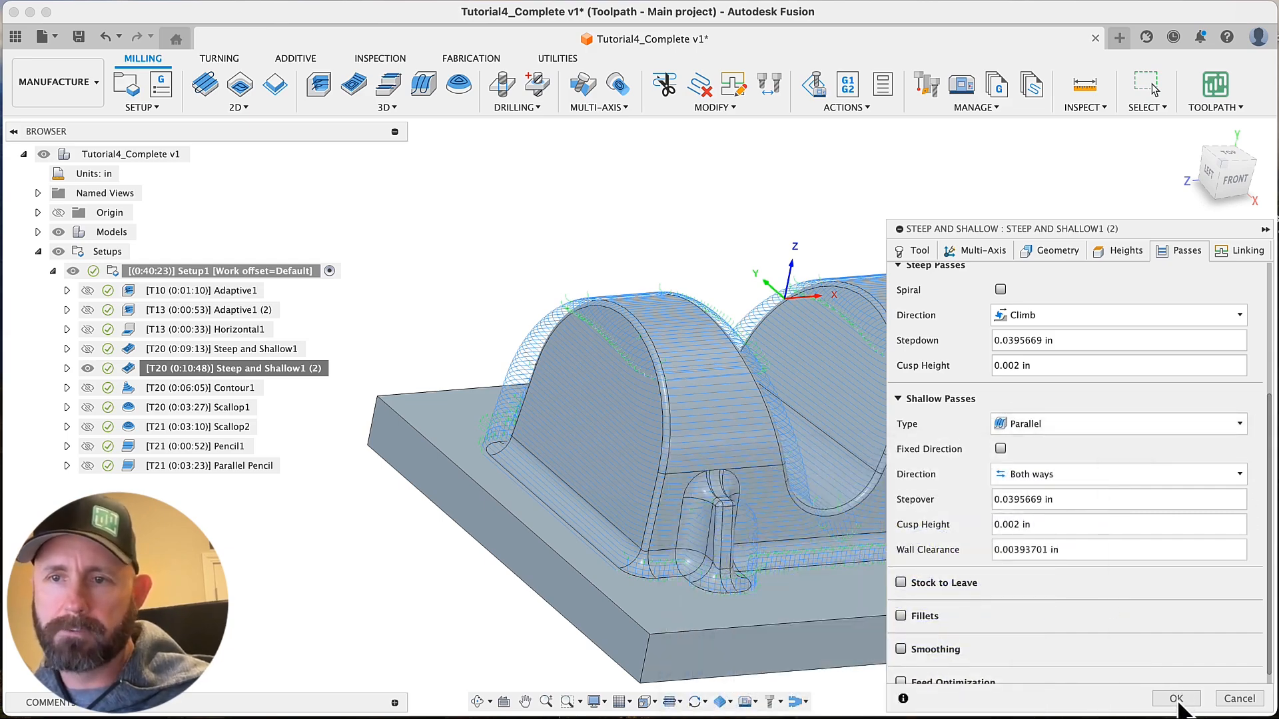
pyautogui.press('Return')
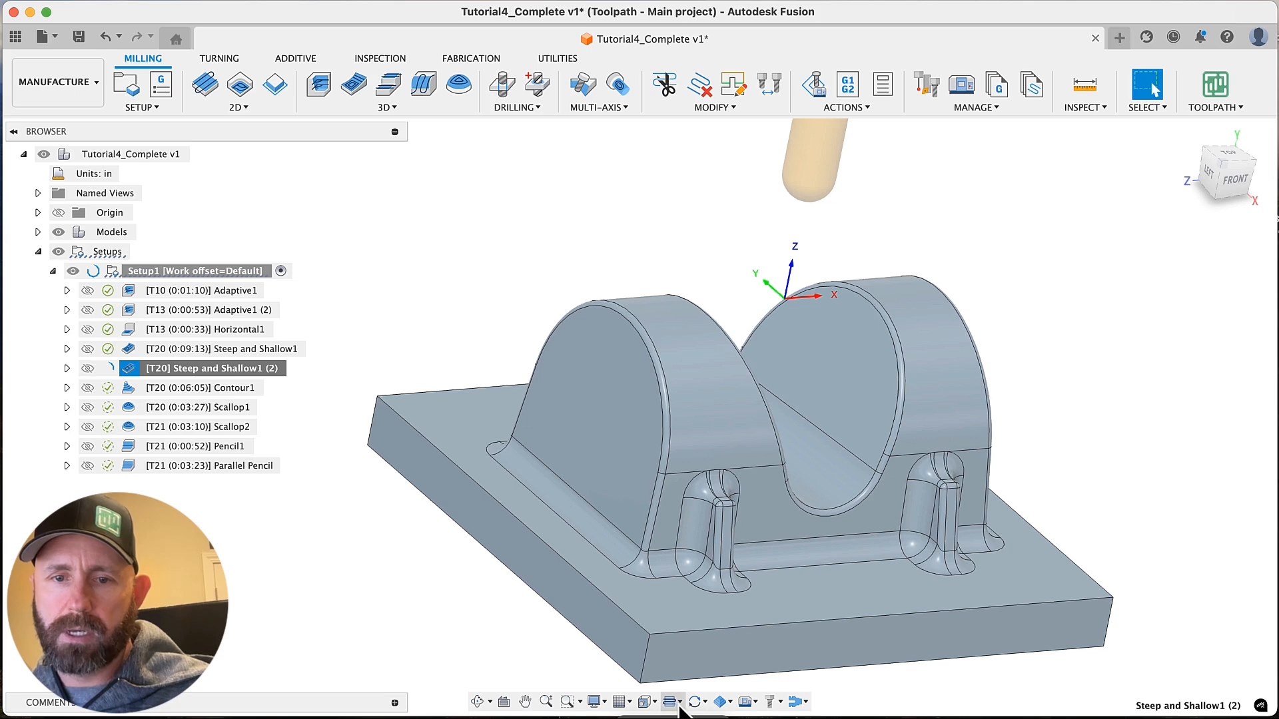
# Display the Steep and Shallow1 toolpath and the regenerated Steep and Shallow1 (2) toolpath in turn to compare them
pyautogui.click(558, 272)
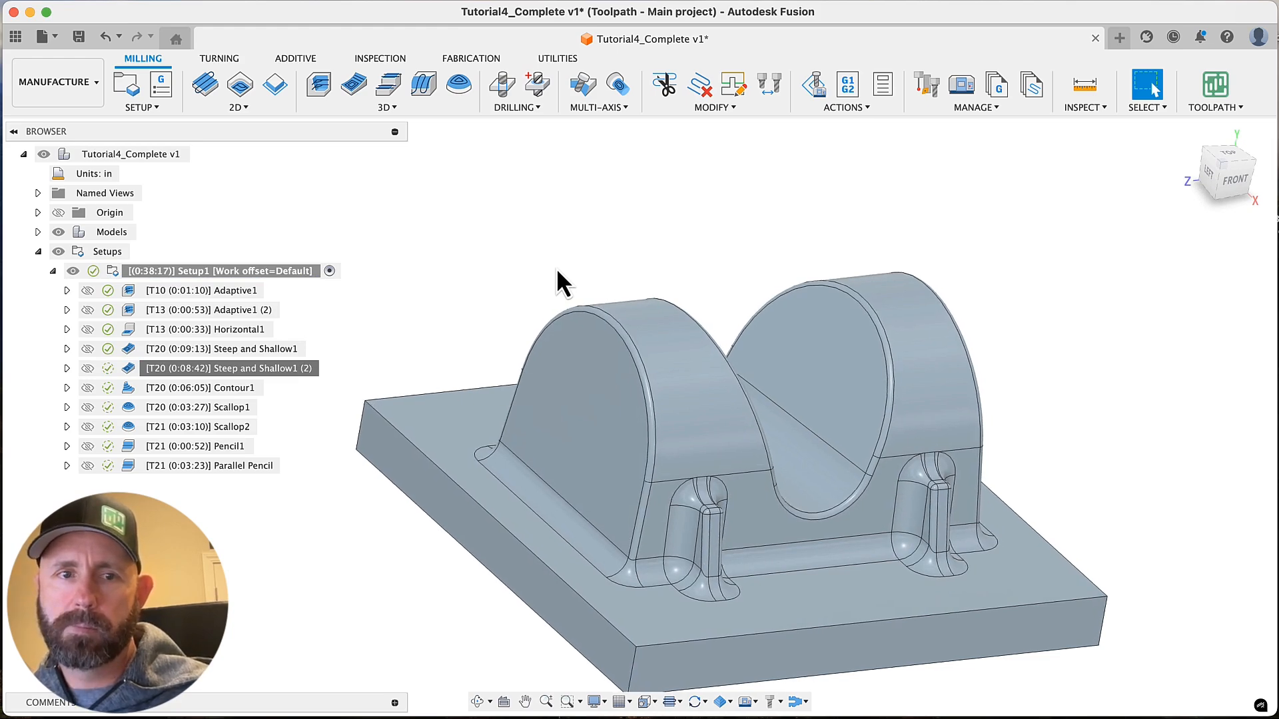
pyautogui.click(257, 371)
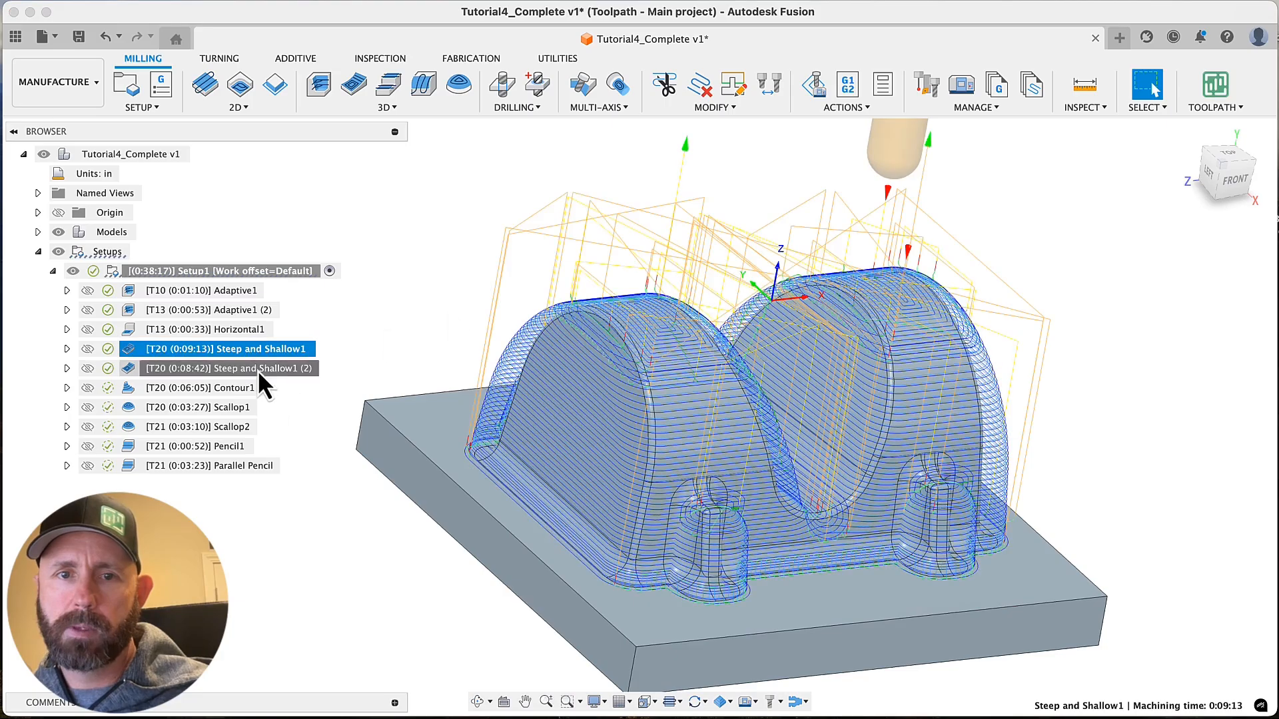
pyautogui.scroll(5, 456, 383)
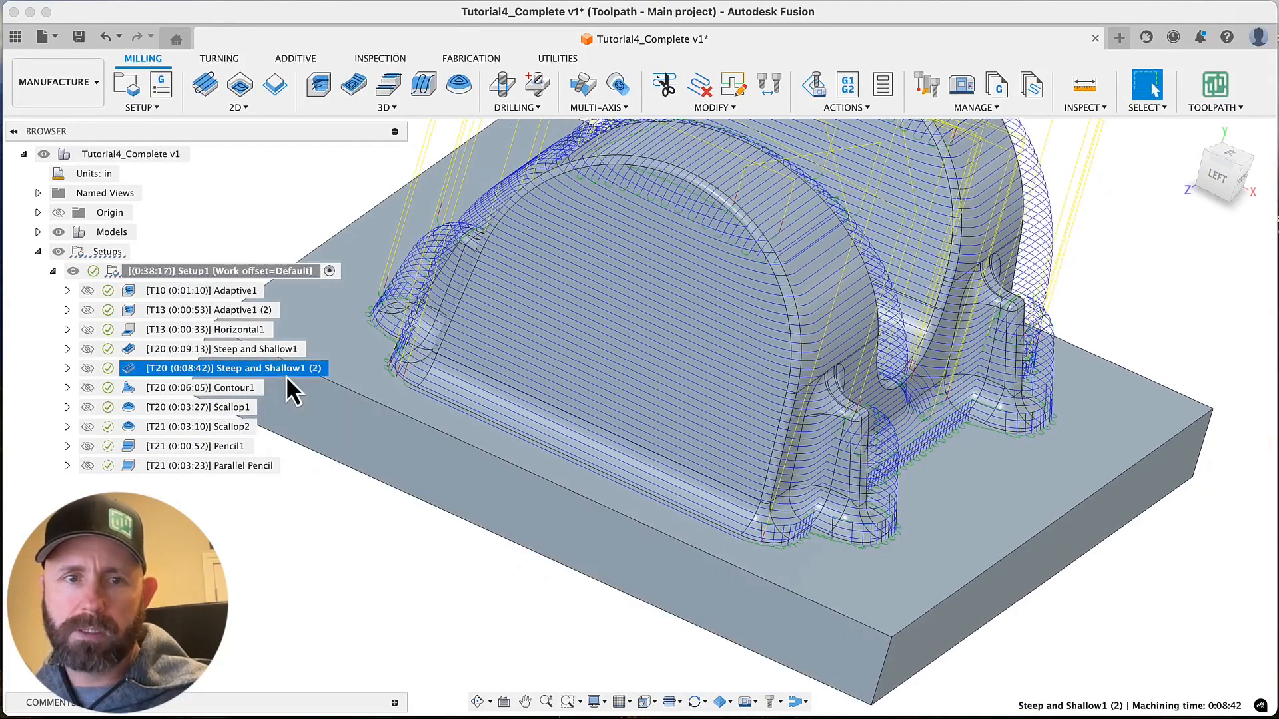
# Review the steep and shallow passes settings of Steep and Shallow1 (2), including stepover and cusp height, without changing them
pyautogui.rightClick(286, 371)
pyautogui.click(368, 4)
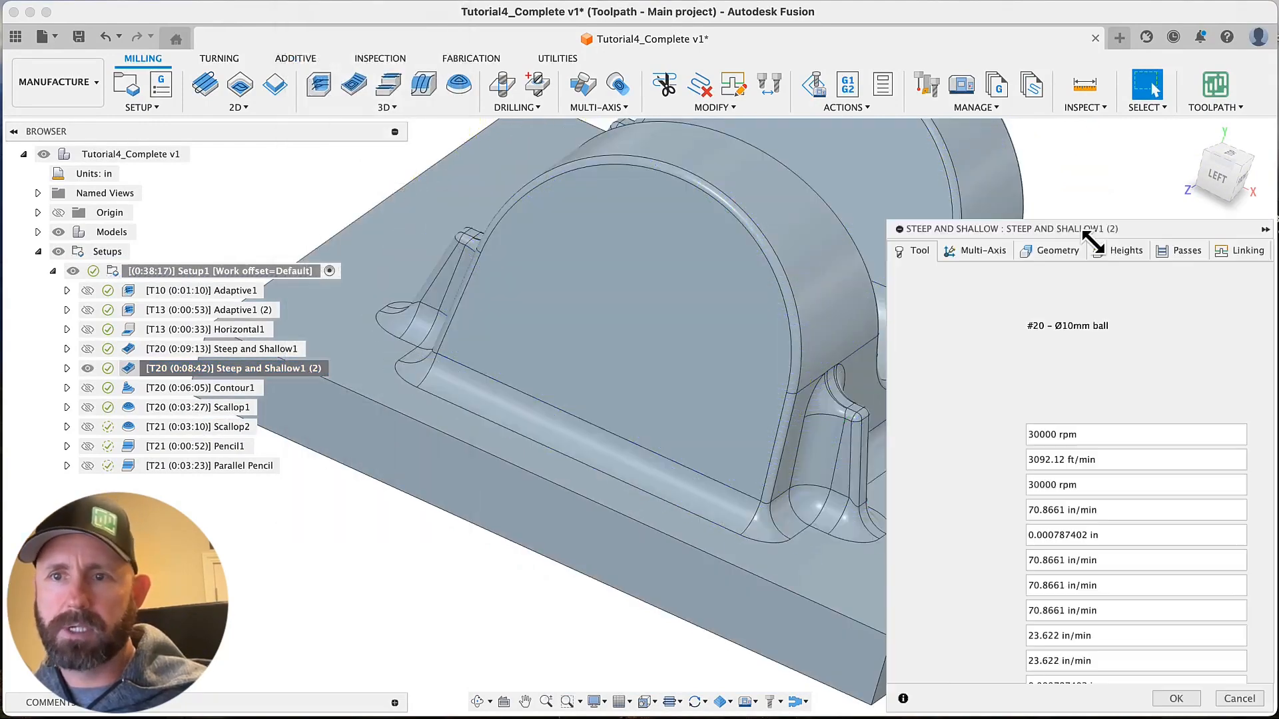
pyautogui.click(1180, 252)
pyautogui.scroll(-4, 1093, 492)
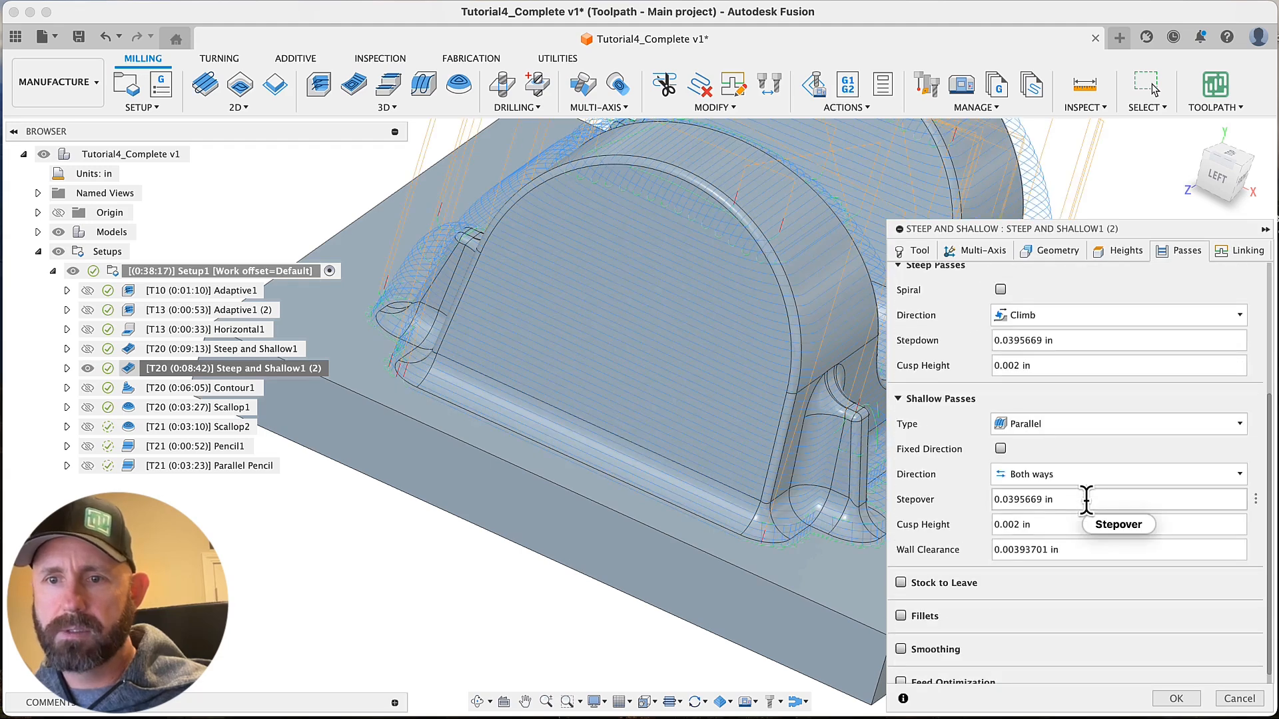
pyautogui.scroll(2, 1013, 456)
pyautogui.scroll(-2, 1026, 550)
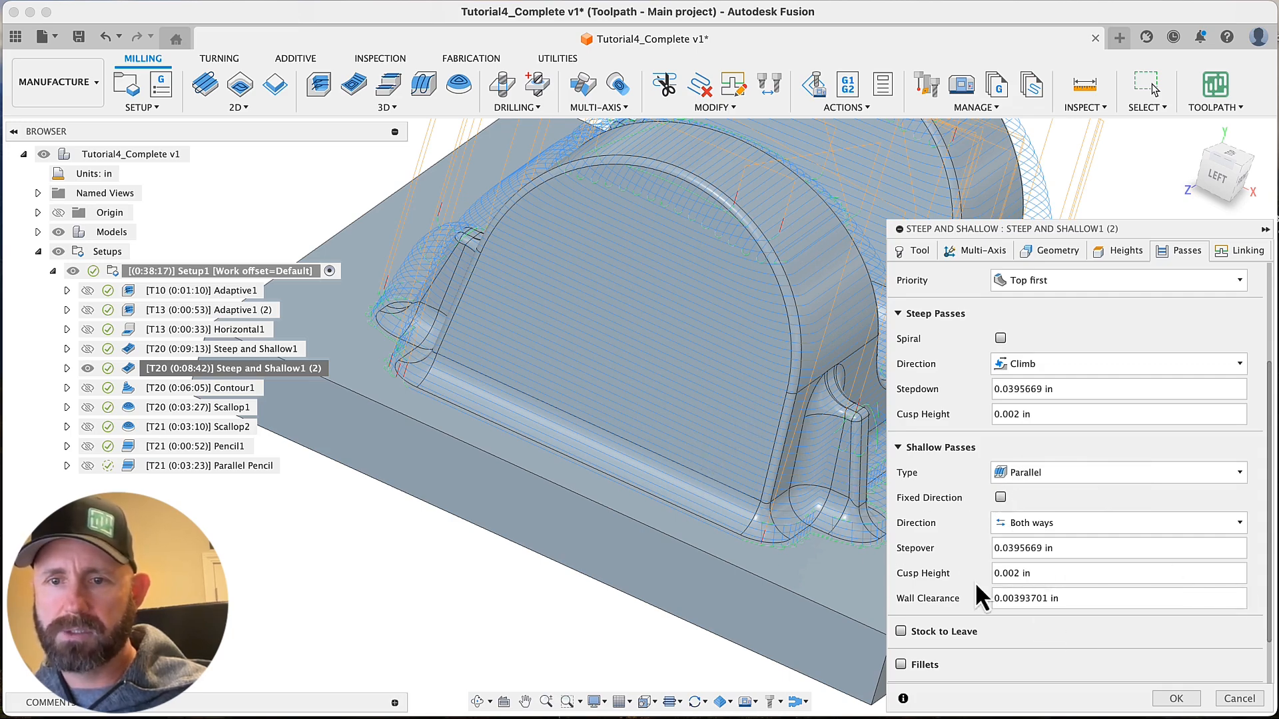
pyautogui.scroll(-3, 974, 581)
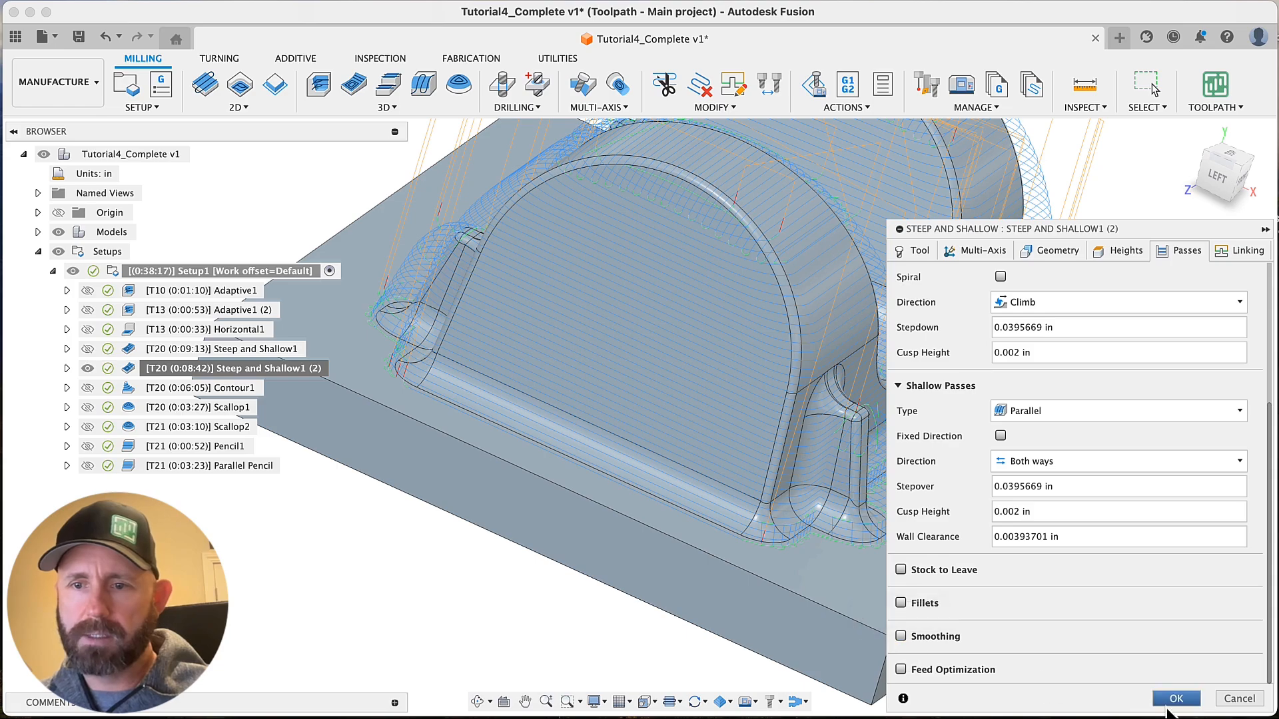
pyautogui.click(1233, 699)
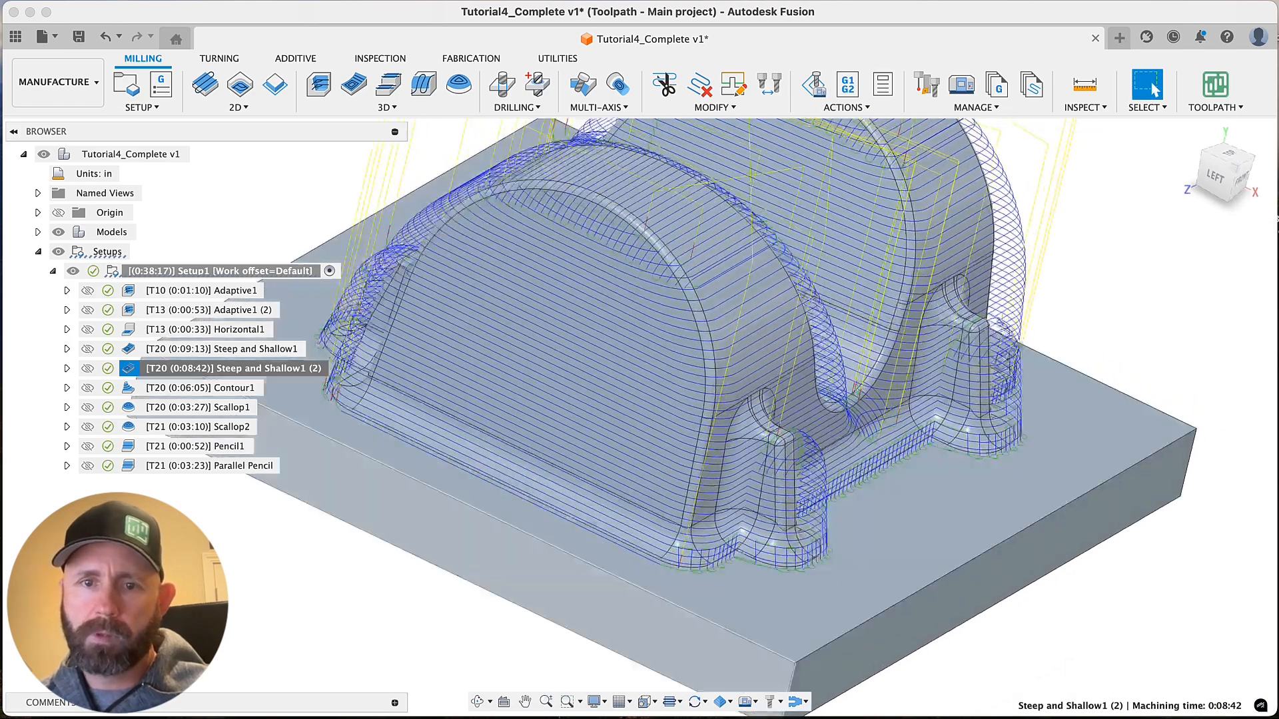
# Show the toolpath points of Steep and Shallow1 (2) and examine their distribution over the rounded tops, side walls and valley
pyautogui.click(680, 704)
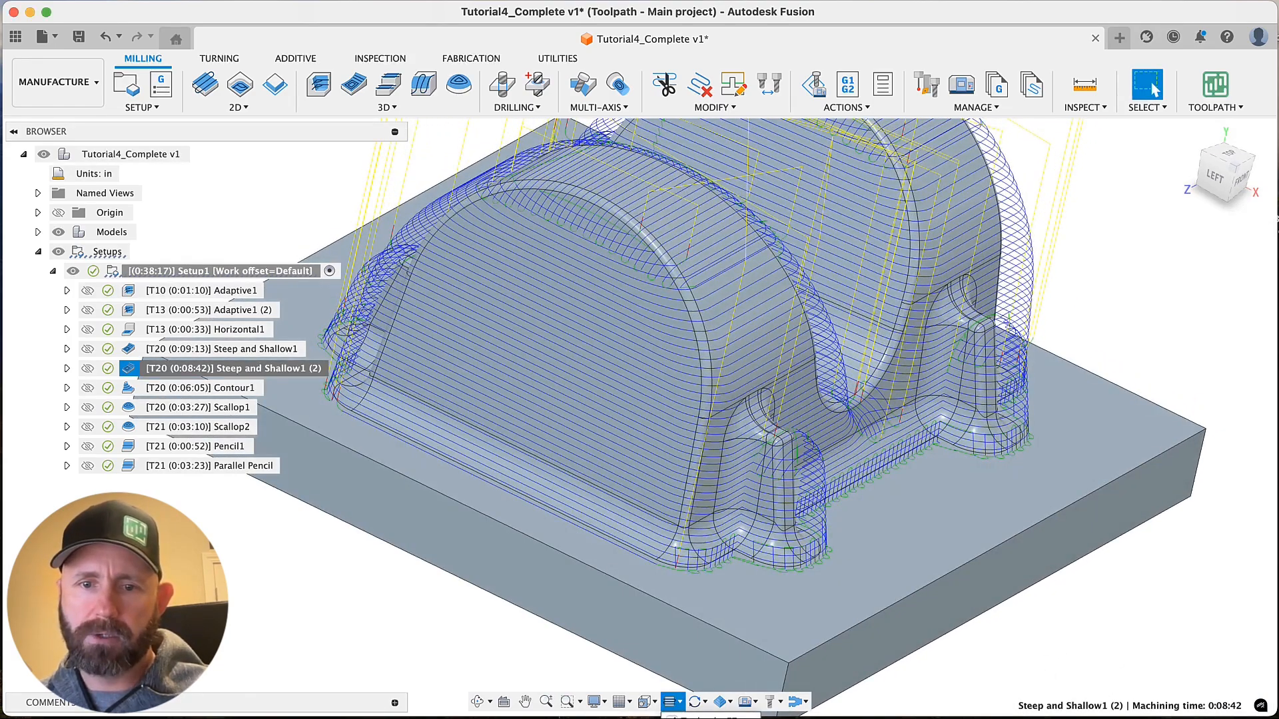
pyautogui.click(693, 718)
pyautogui.scroll(10, 729, 369)
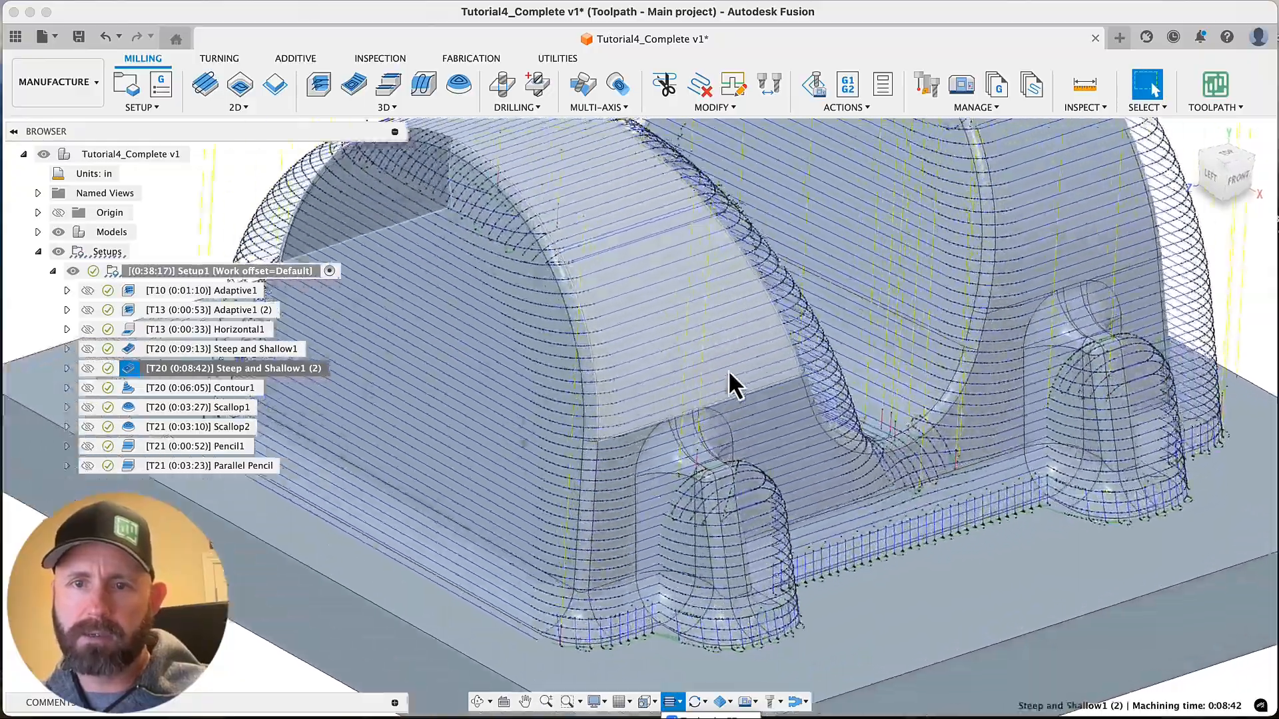
pyautogui.scroll(-10, 728, 370)
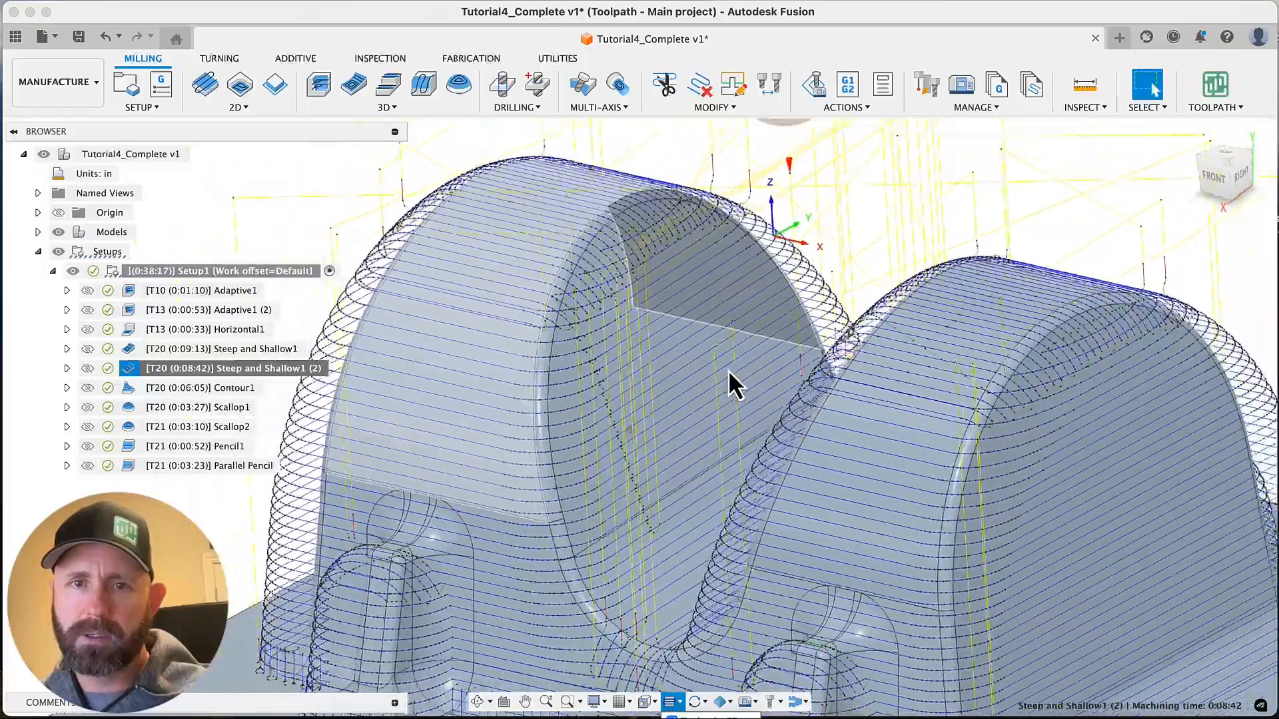
pyautogui.keyDown('shift'); pyautogui.scroll(10, 728, 370); pyautogui.keyUp('shift')
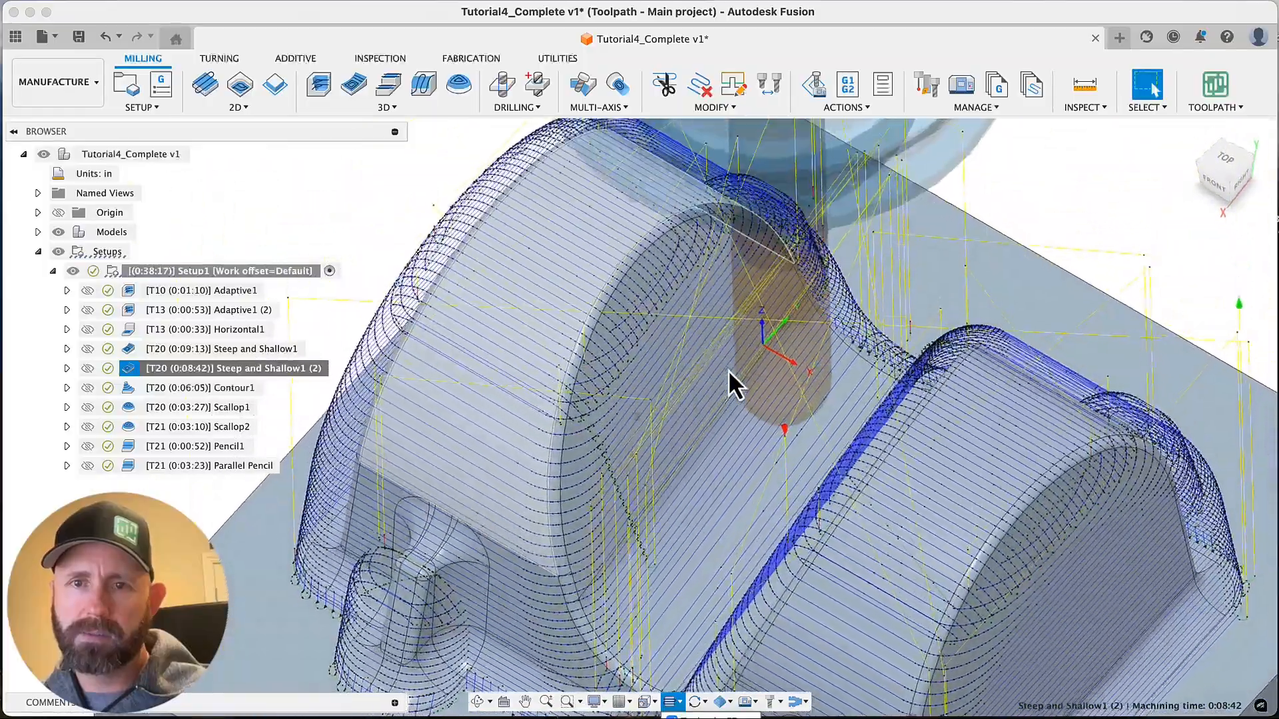
pyautogui.keyDown('shift'); pyautogui.scroll(10, 729, 369); pyautogui.keyUp('shift')
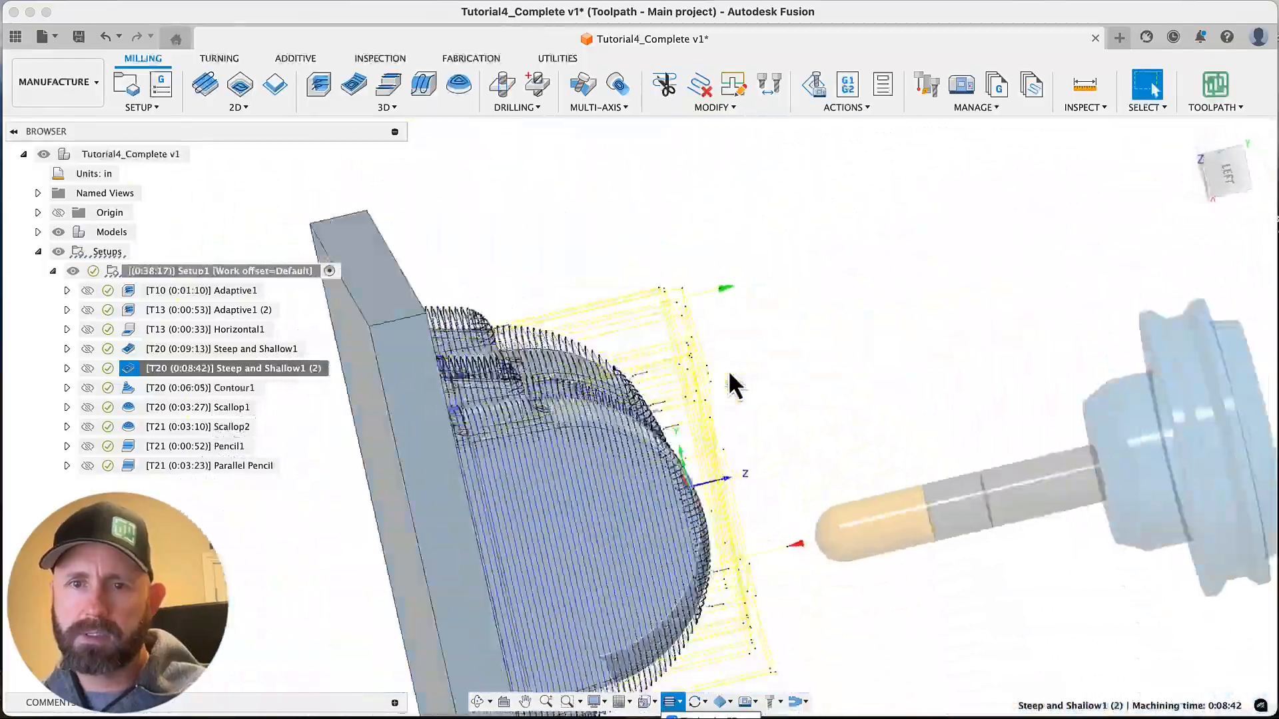
pyautogui.keyDown('shift'); pyautogui.scroll(-5, 728, 370); pyautogui.keyUp('shift')
pyautogui.scroll(5, 729, 370)
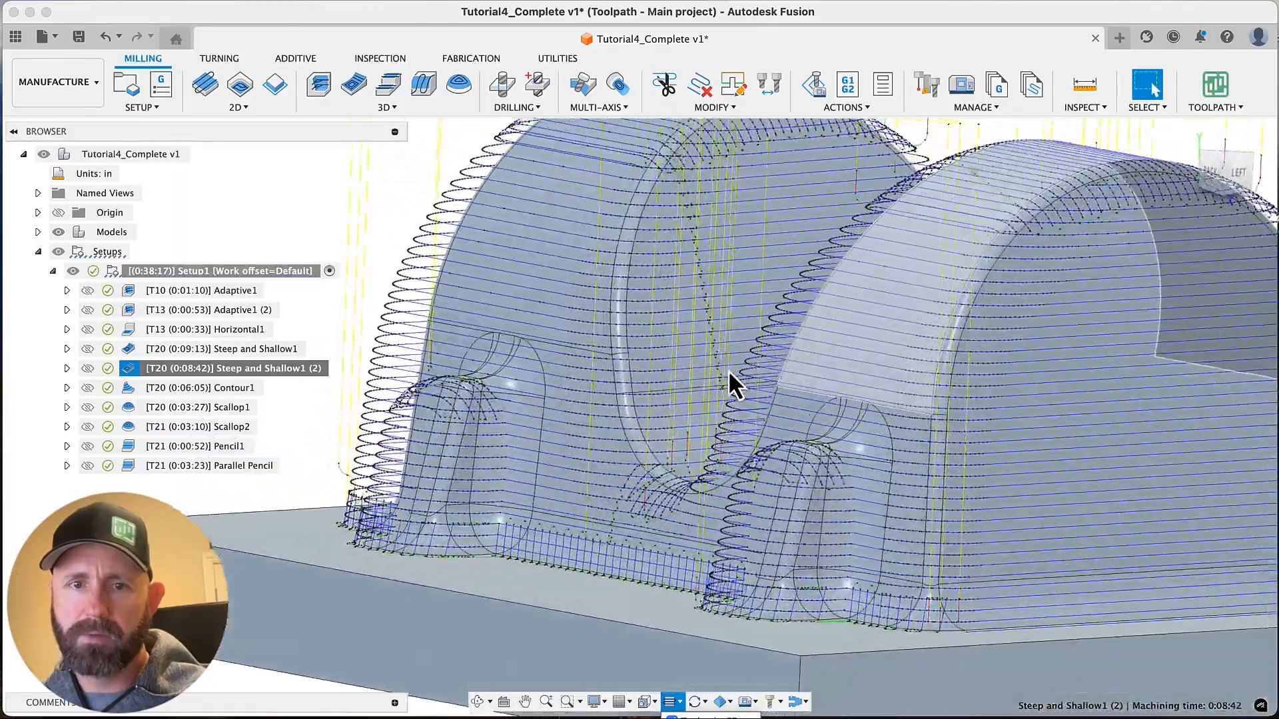
pyautogui.scroll(-3, 728, 370)
pyautogui.keyDown('shift'); pyautogui.scroll(5, 716, 393); pyautogui.keyUp('shift')
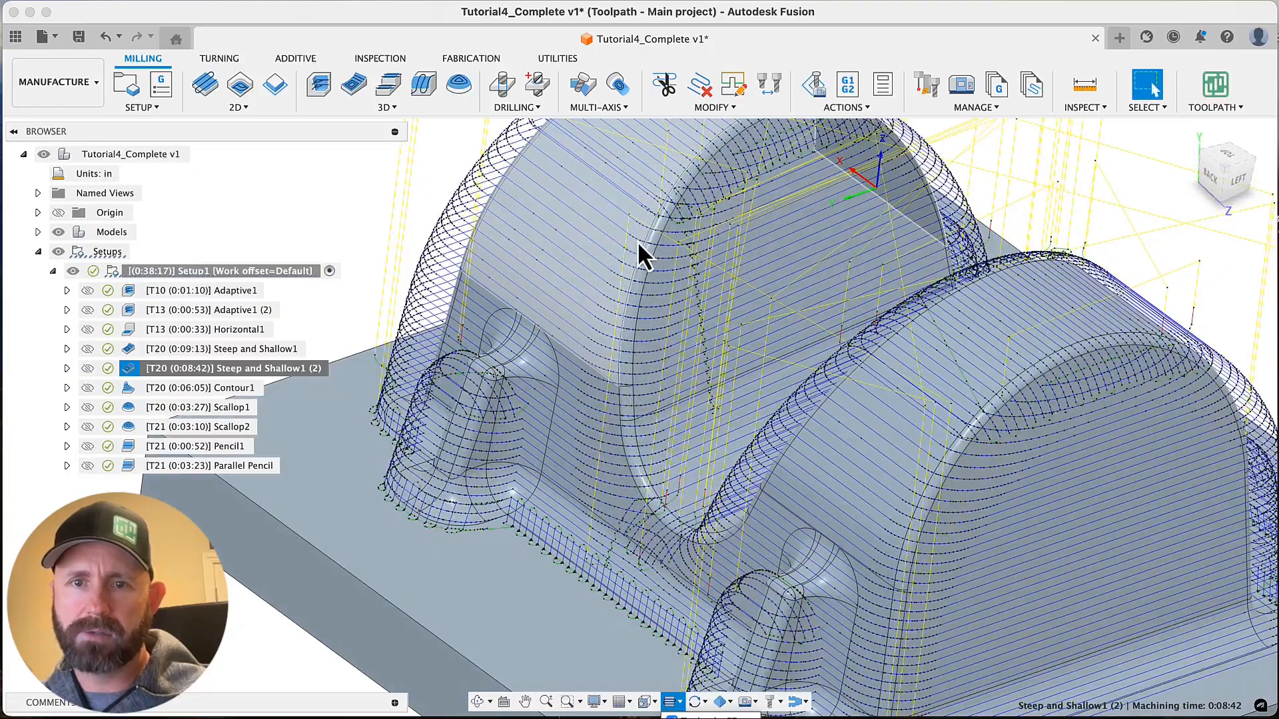
# Examine the point spacing of the passes closely around a small boss and along the fillet at the base
pyautogui.keyDown('shift'); pyautogui.moveTo(612, 250); pyautogui.dragTo(918, 370, button='middle'); pyautogui.keyUp('shift')
pyautogui.keyDown('shift'); pyautogui.moveTo(892, 218); pyautogui.dragTo(705, 374, button='middle'); pyautogui.keyUp('shift')
pyautogui.scroll(10, 704, 375)
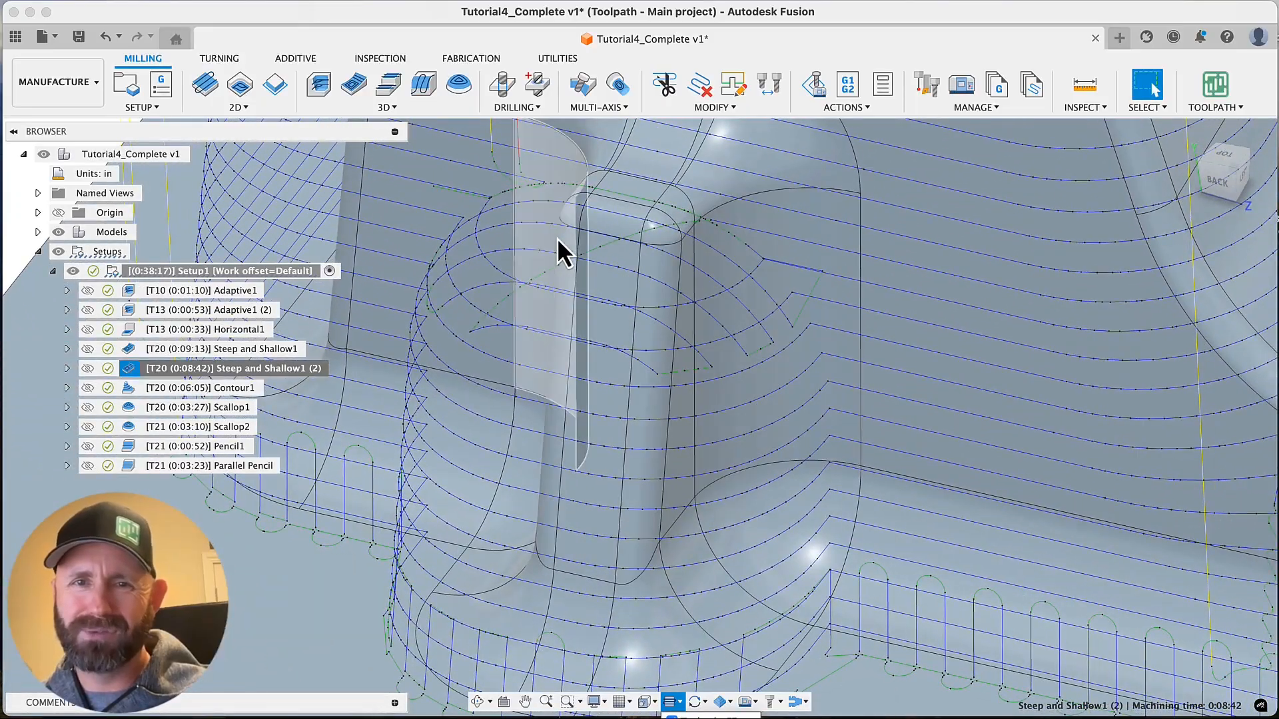
pyautogui.scroll(-10, 782, 502)
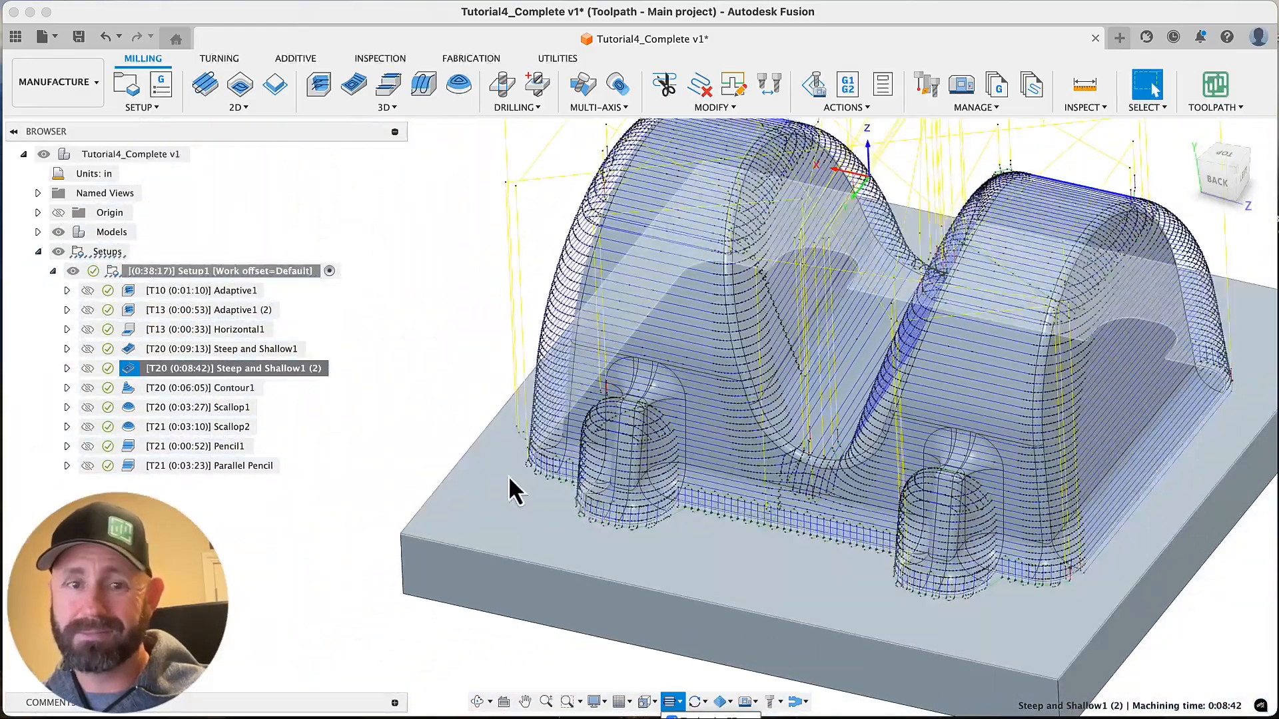
# Enable smoothing for Steep and Shallow1 (2) using evenly spaced points with a 0.02 in maximum spacing, and regenerate the toolpath
pyautogui.rightClick(206, 373)
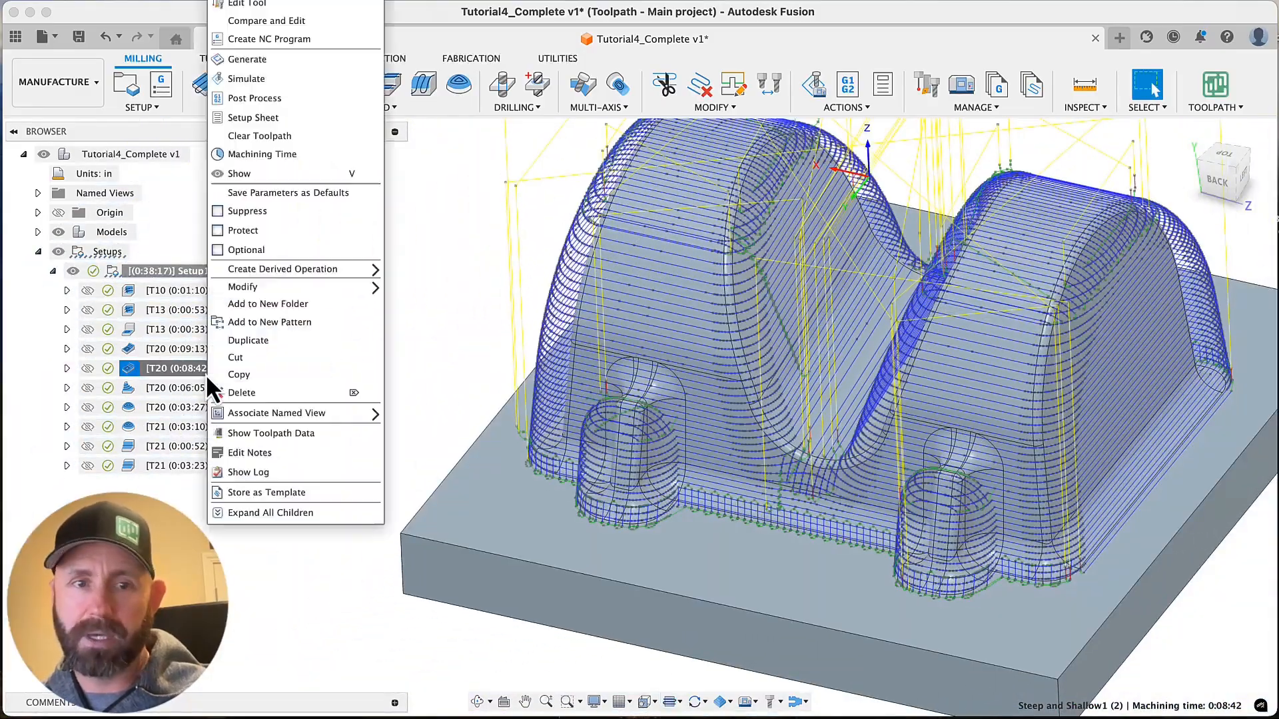
pyautogui.click(256, 3)
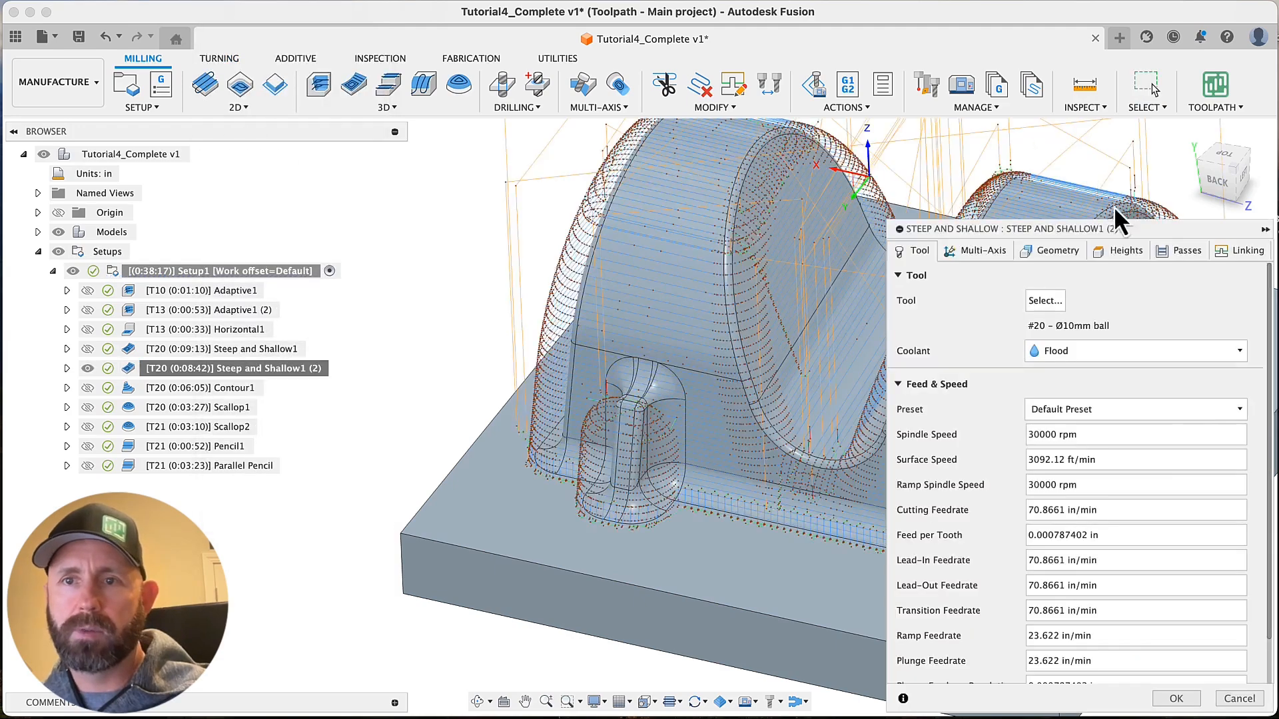
pyautogui.click(1187, 252)
pyautogui.scroll(-3, 1037, 448)
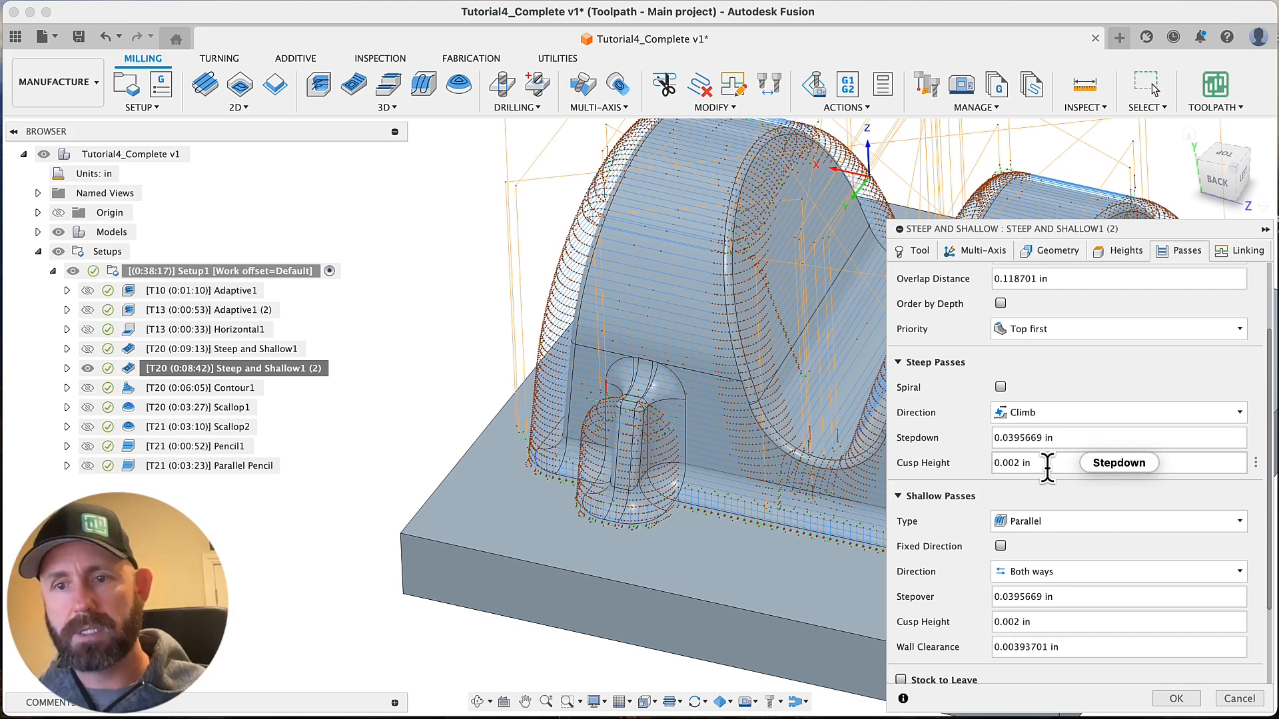
pyautogui.moveTo(1049, 468)
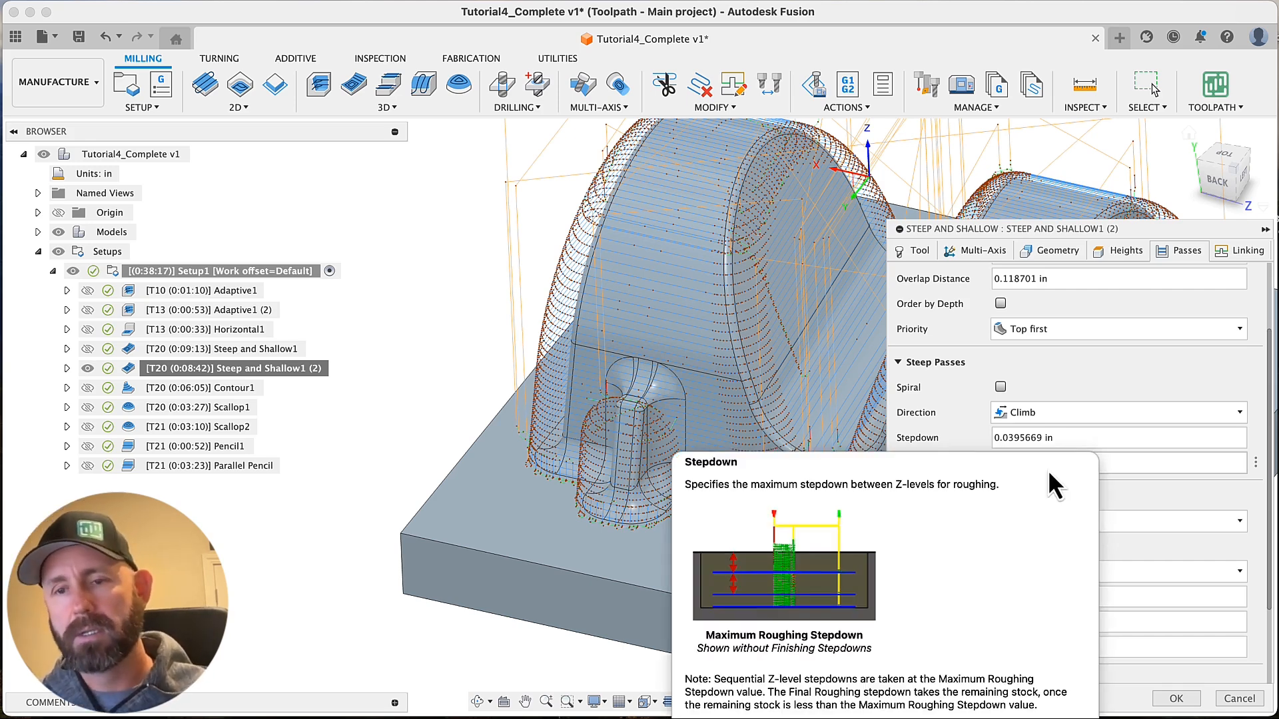
pyautogui.scroll(-3, 945, 605)
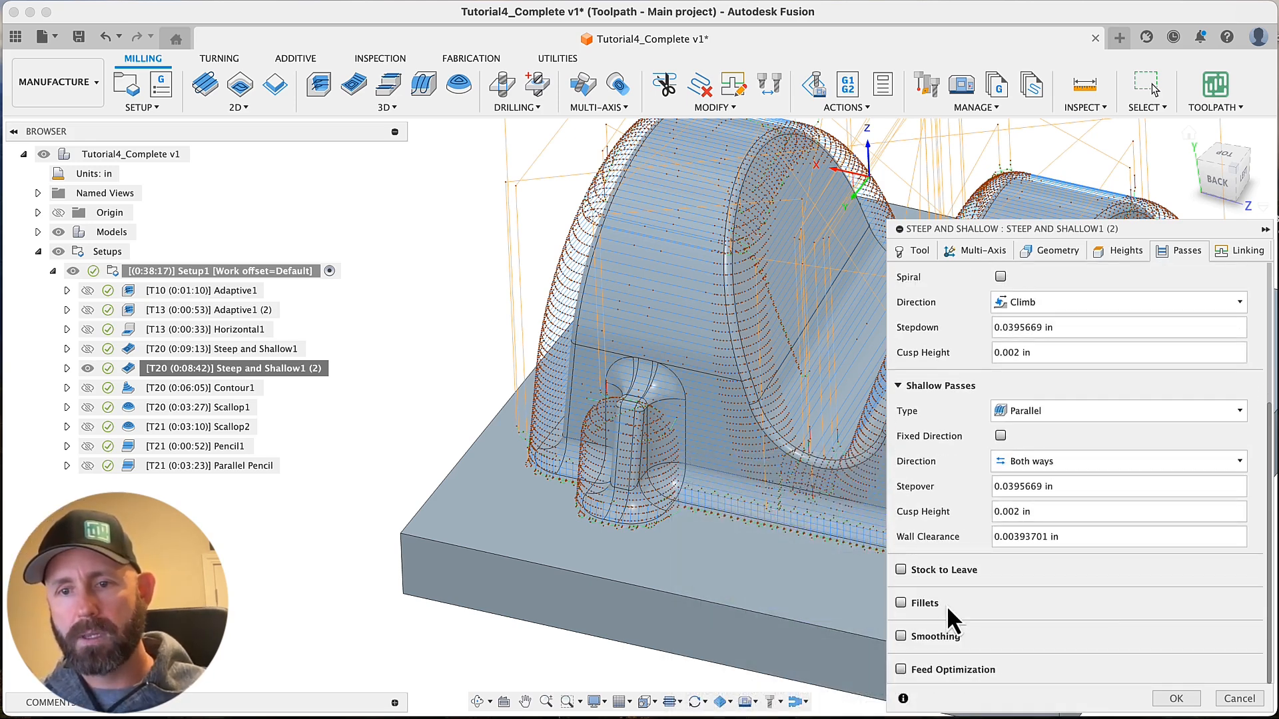
pyautogui.click(906, 637)
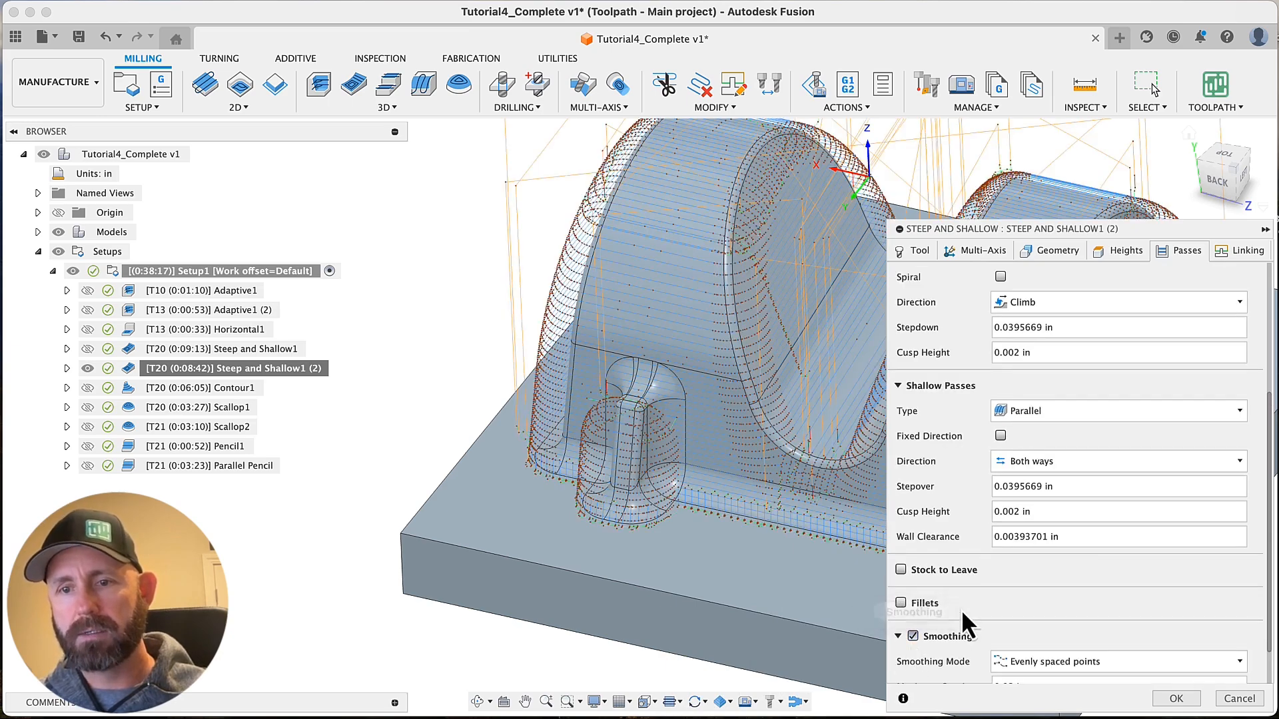
pyautogui.scroll(-2, 965, 623)
pyautogui.click(1065, 613)
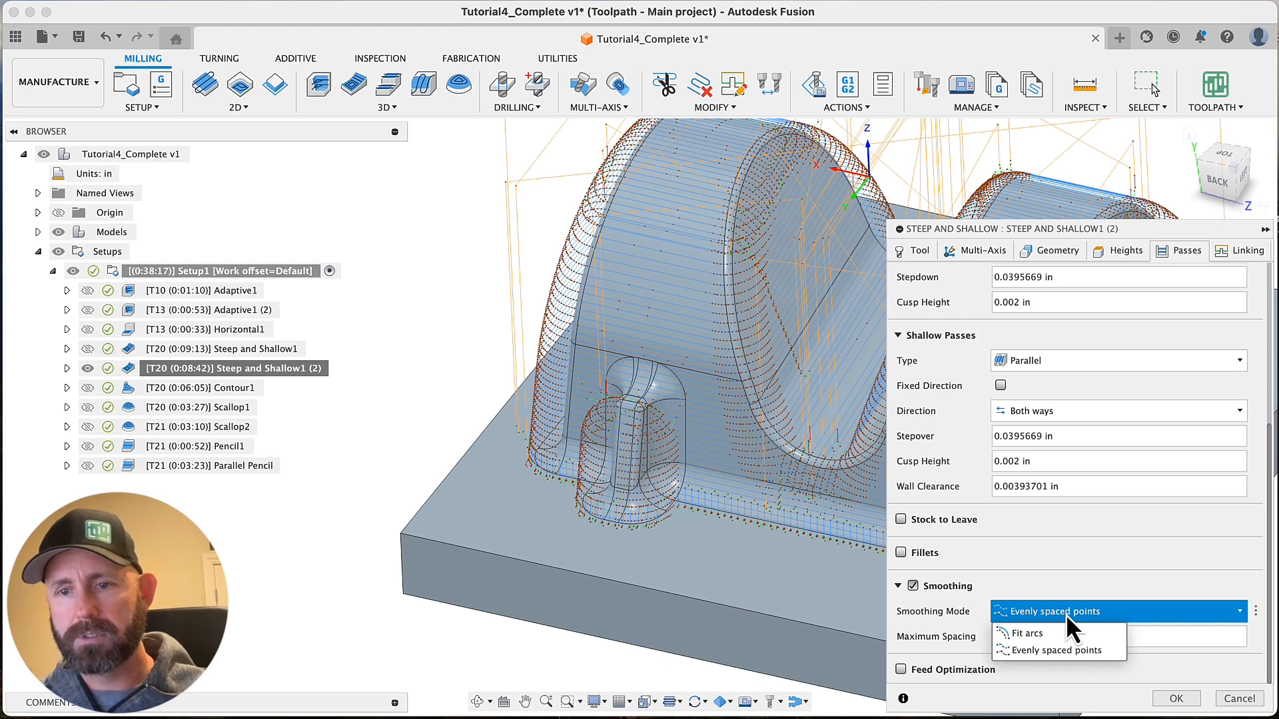
pyautogui.click(1050, 647)
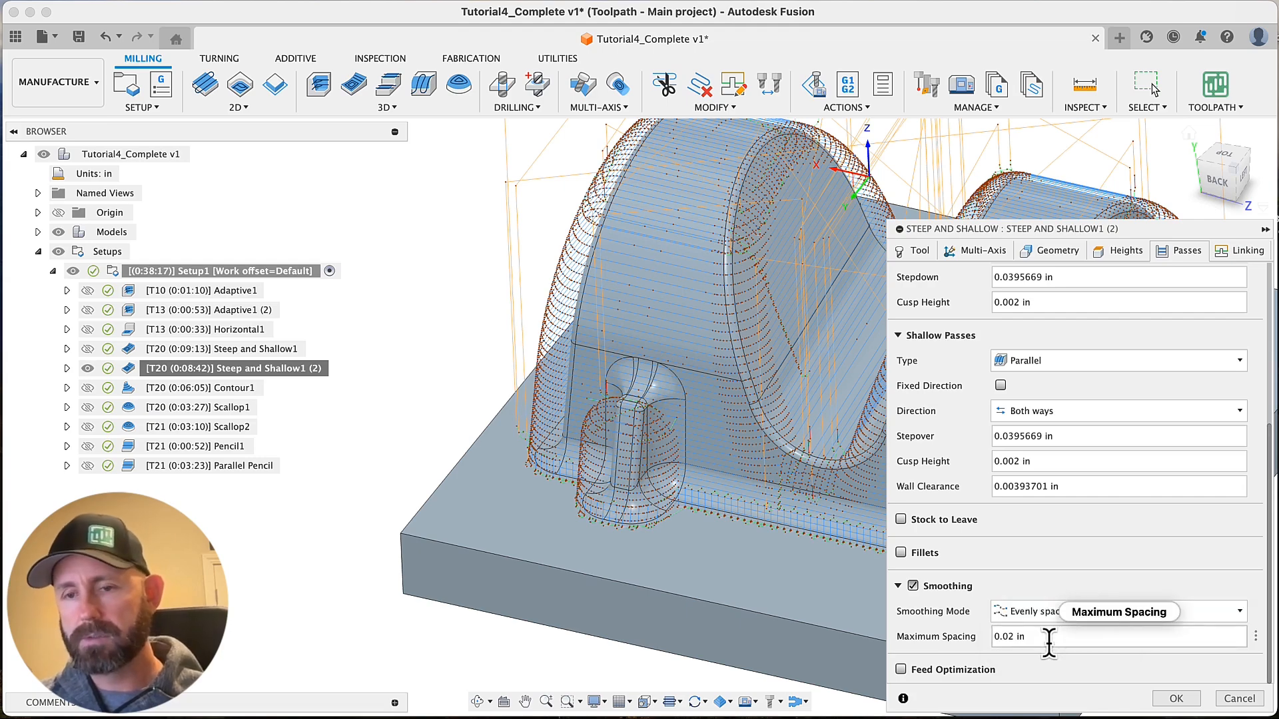
pyautogui.moveTo(1037, 638)
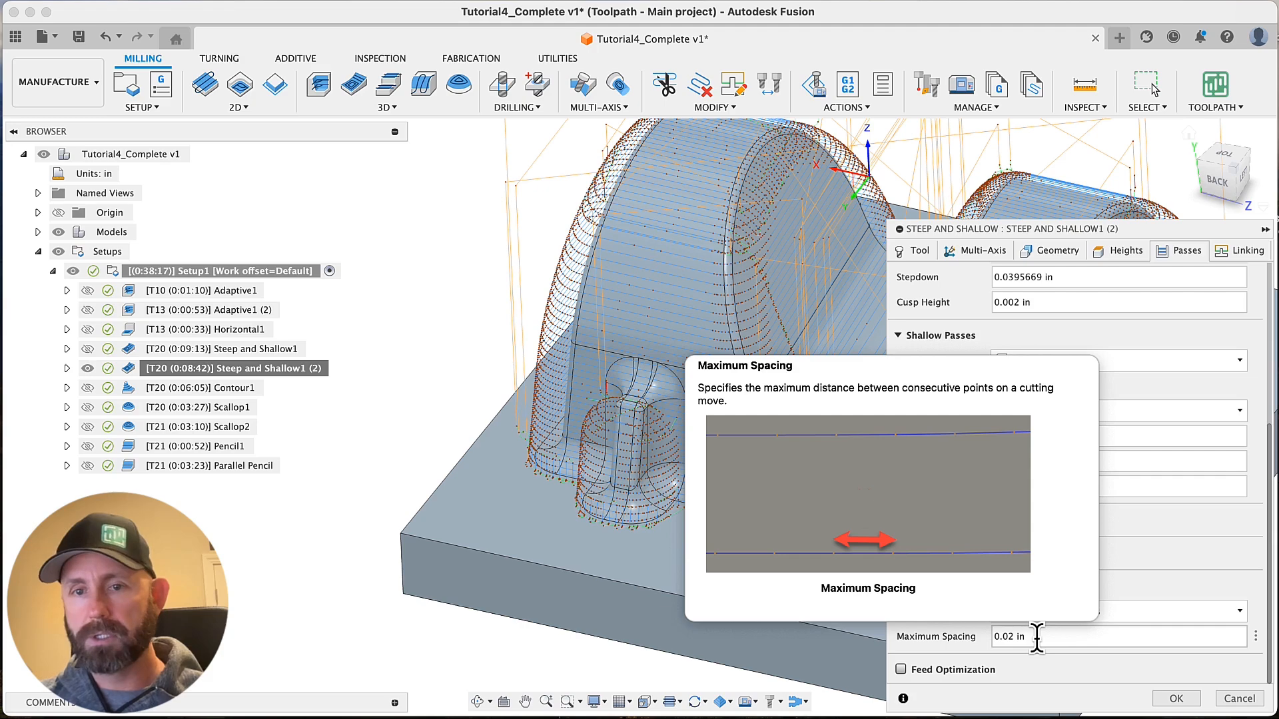
pyautogui.click(1176, 696)
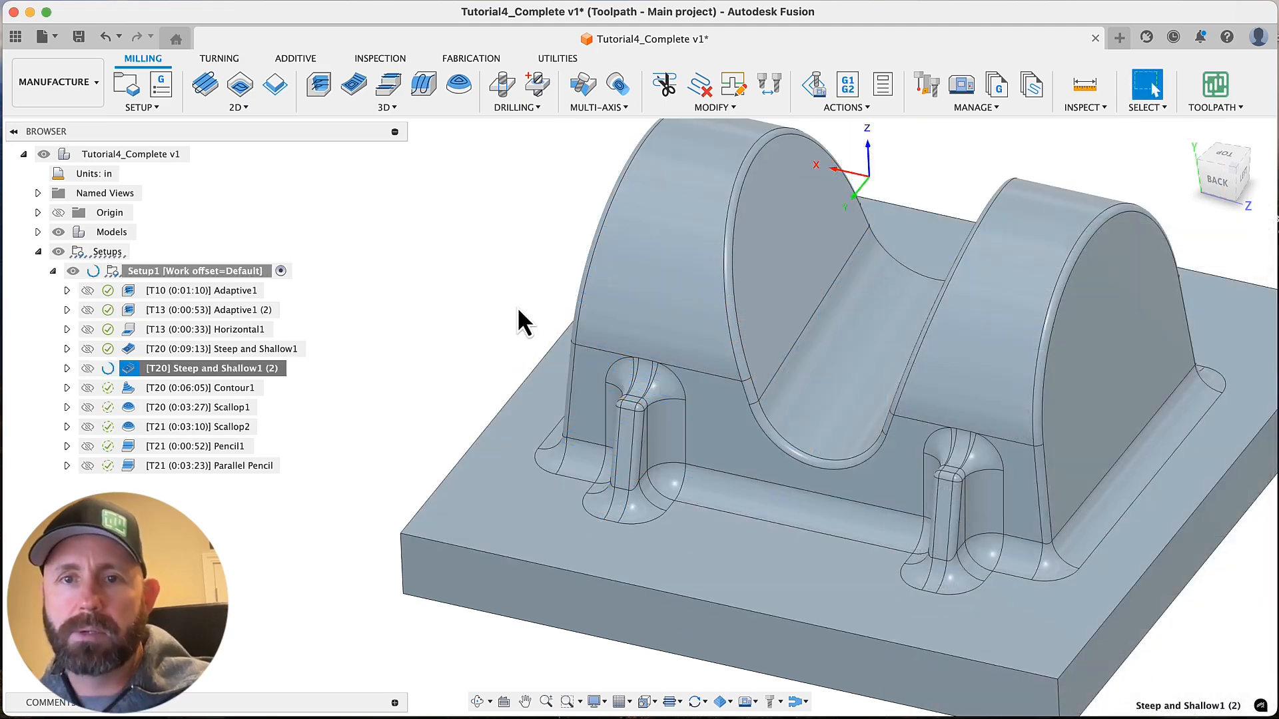
# Examine the point spacing of the regenerated Steep and Shallow1 (2) toolpath along the flat side wall and its rounded edge
pyautogui.scroll(-2, 517, 306)
pyautogui.keyDown('shift'); pyautogui.hscroll(-10, 517, 306); pyautogui.keyUp('shift')
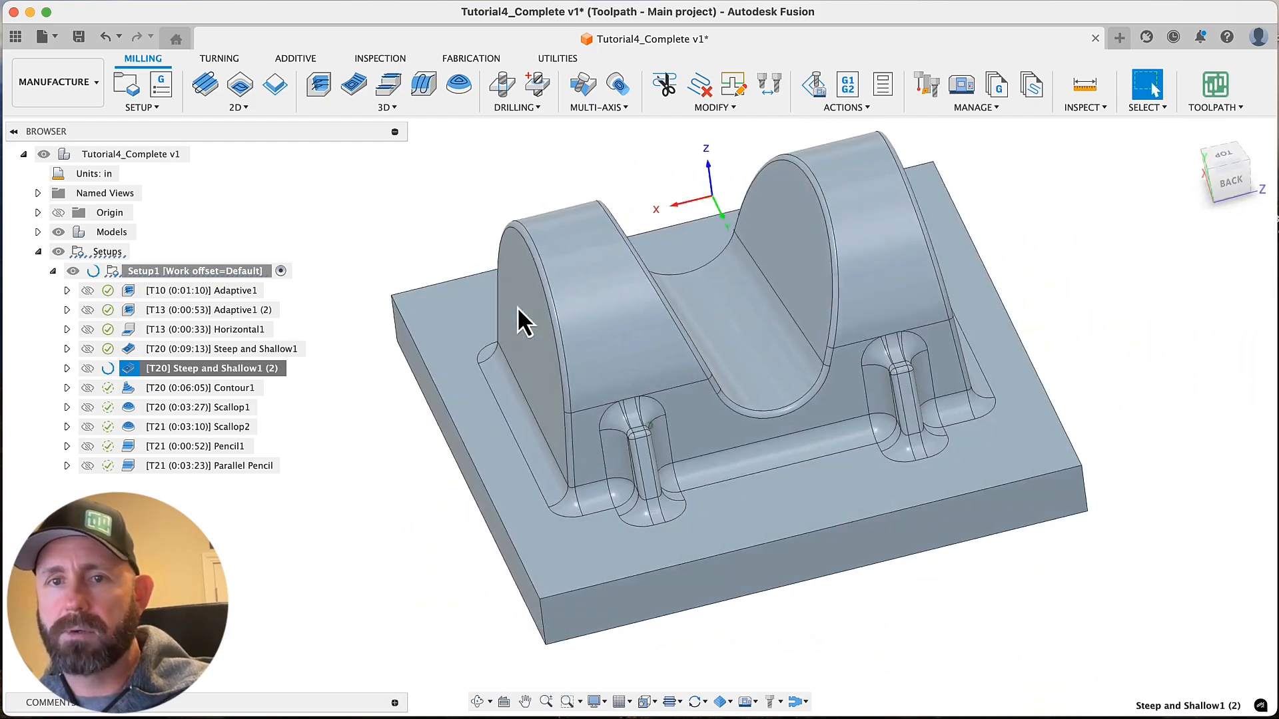
pyautogui.scroll(3, 517, 307)
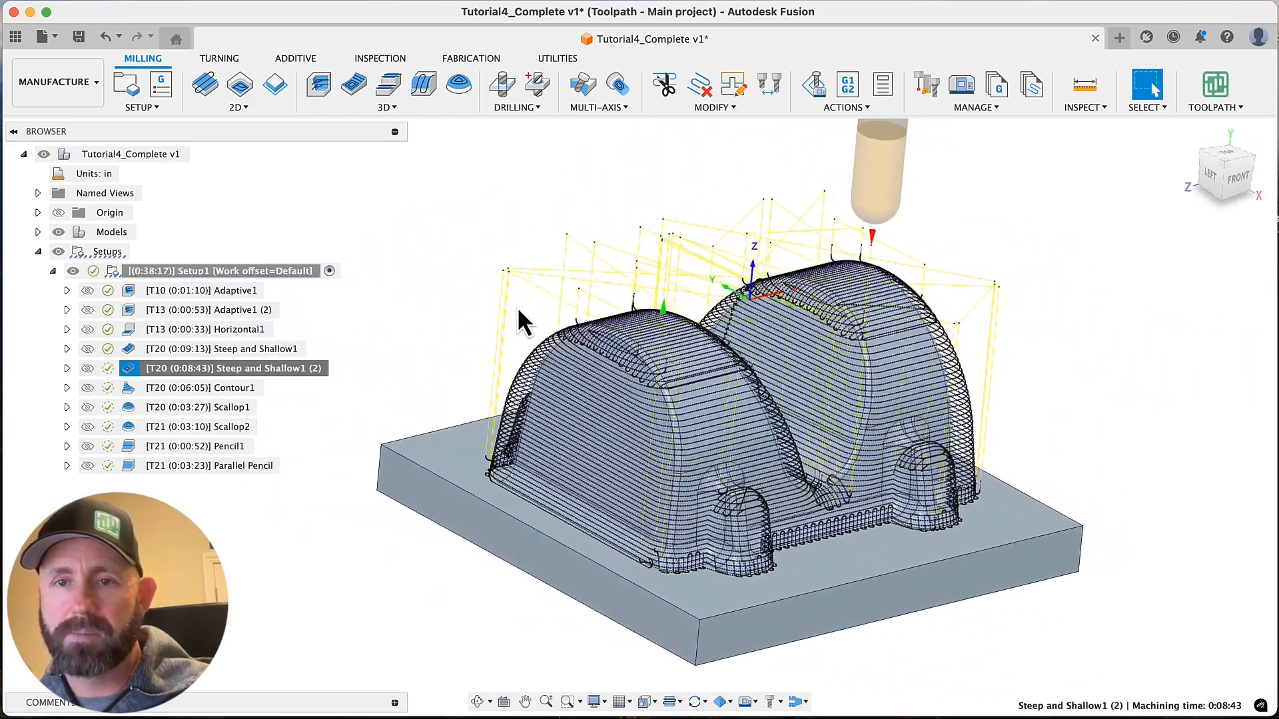
pyautogui.scroll(3, 517, 306)
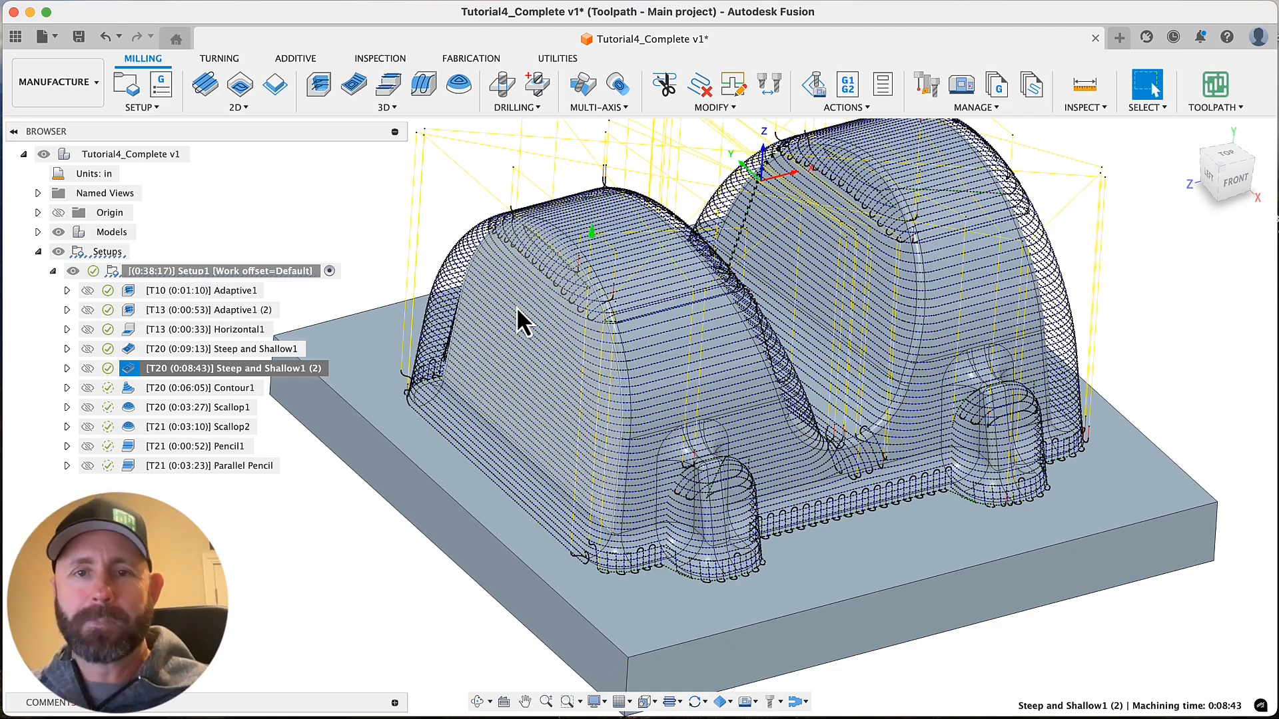
pyautogui.scroll(10, 525, 368)
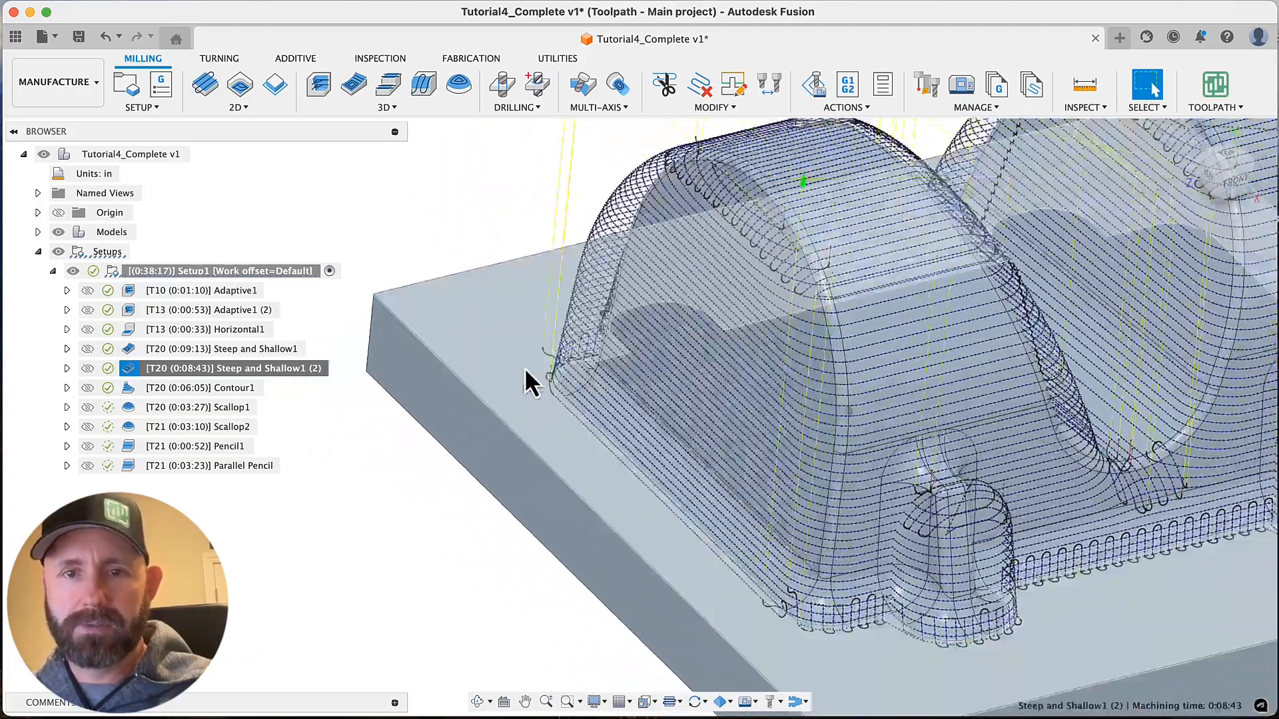
pyautogui.hscroll(5, 525, 366)
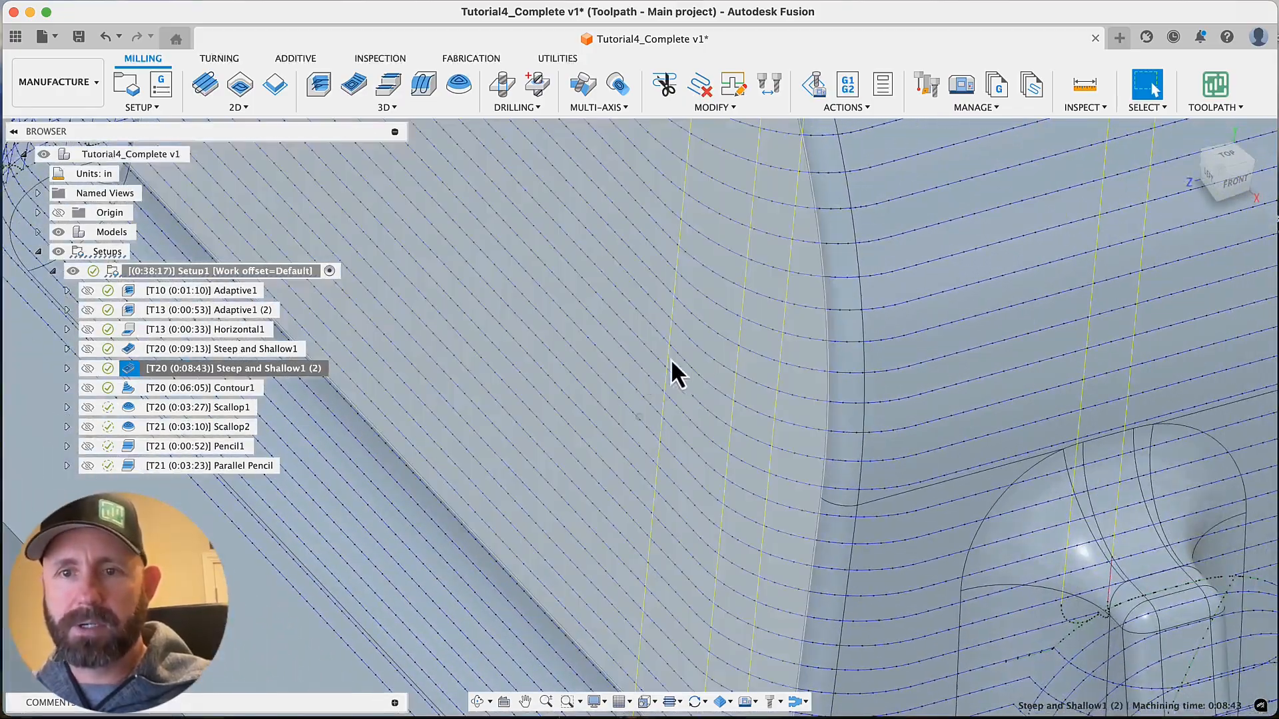
pyautogui.scroll(-10, 941, 351)
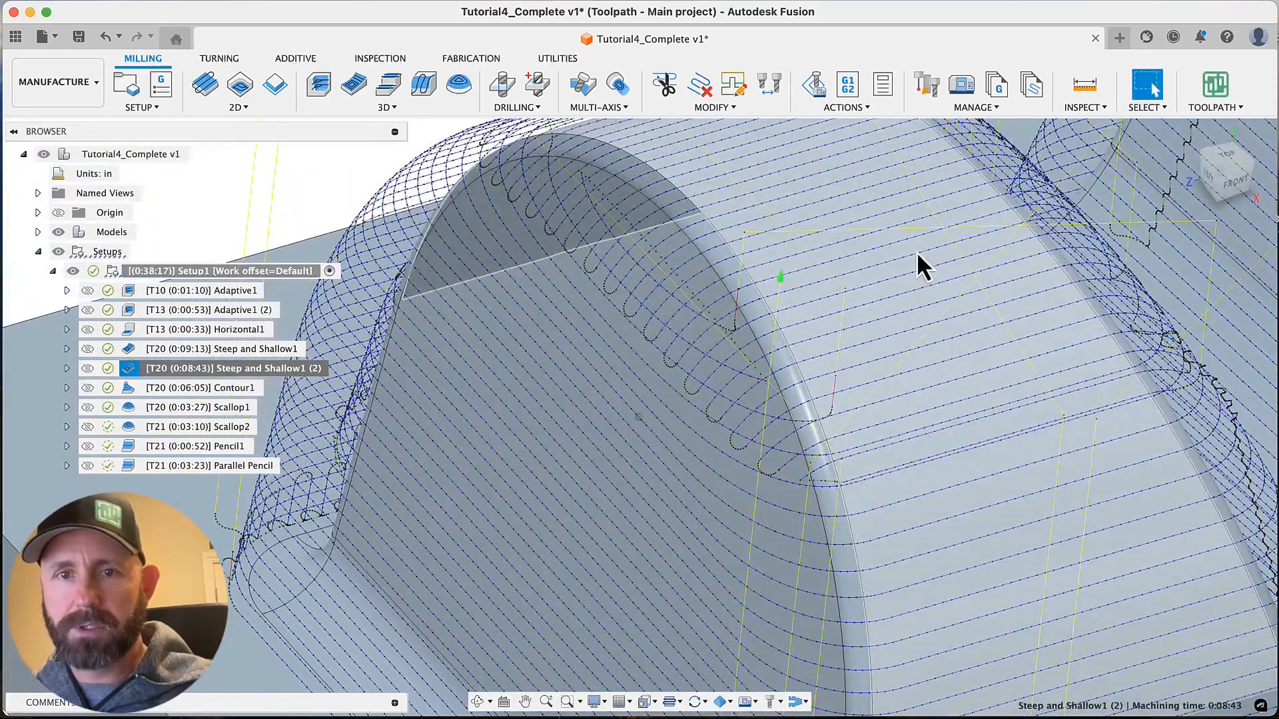
# Examine the toolpath point distribution over the rounded top and down into the valley between the two humps
pyautogui.hscroll(1, 917, 252)
pyautogui.hscroll(2, 761, 338)
pyautogui.hscroll(3, 762, 338)
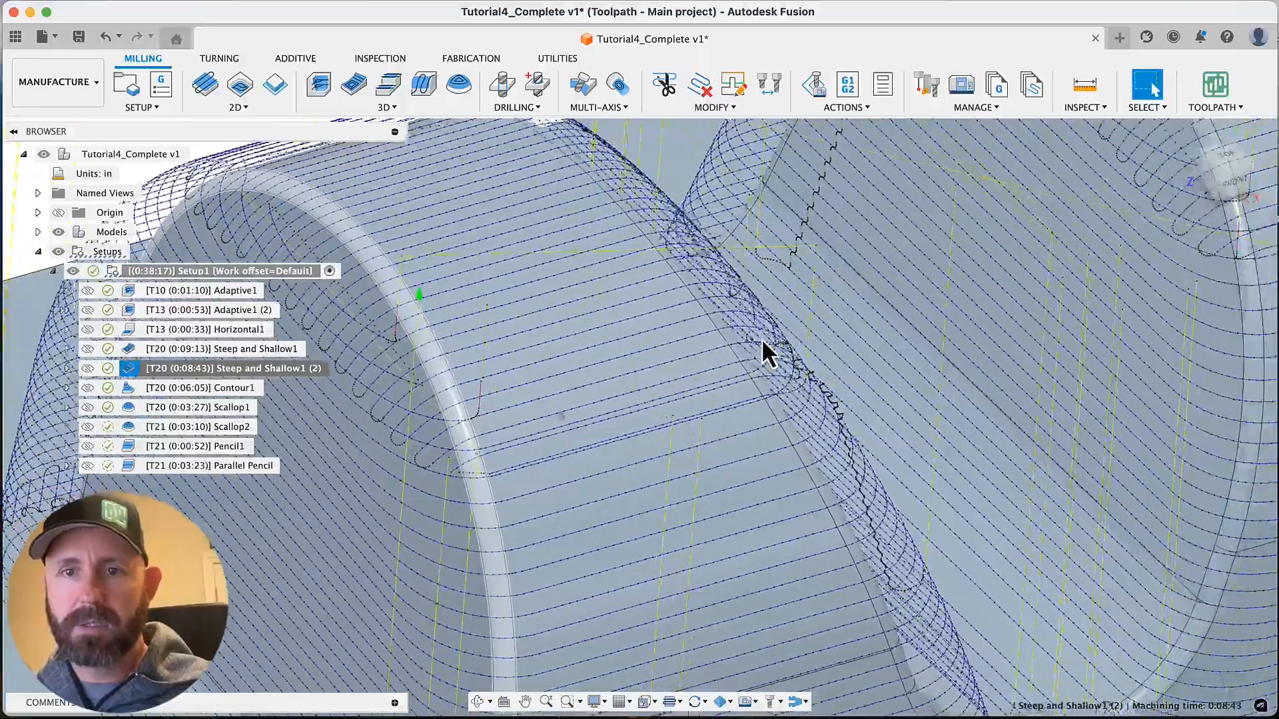
pyautogui.hscroll(3, 762, 338)
pyautogui.scroll(-3, 761, 339)
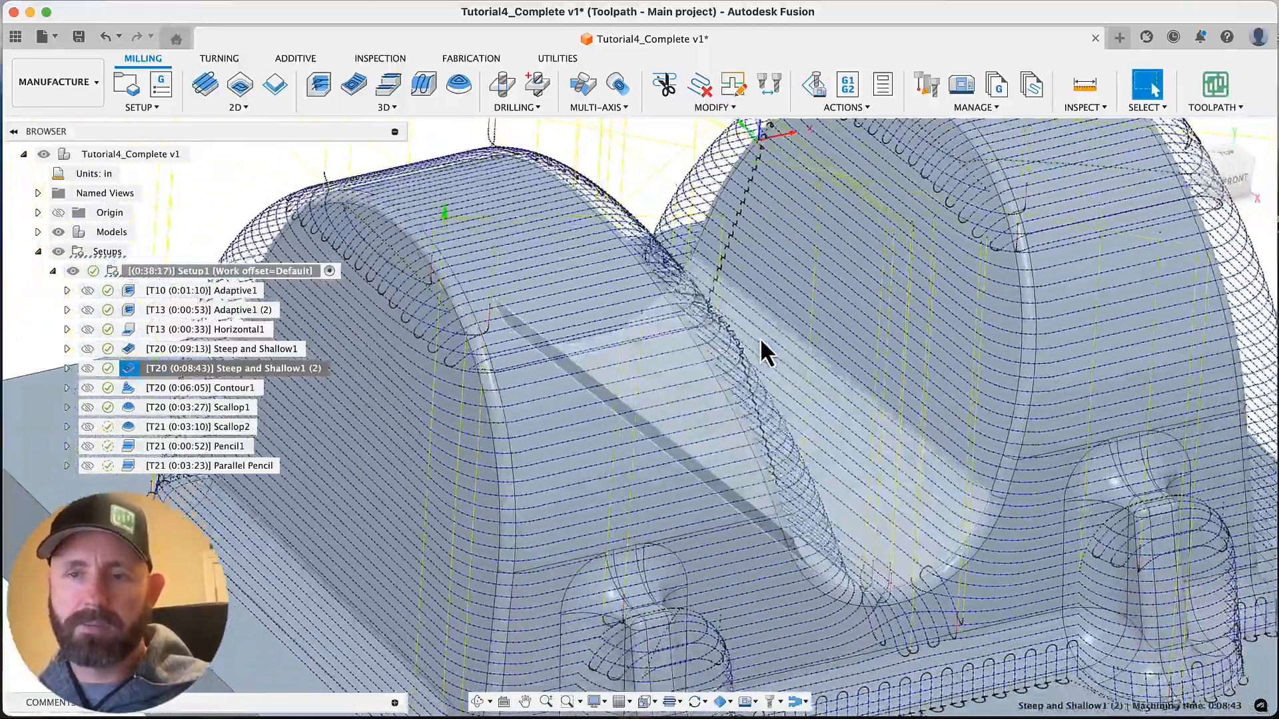
pyautogui.scroll(-2, 761, 338)
pyautogui.scroll(-4, 771, 346)
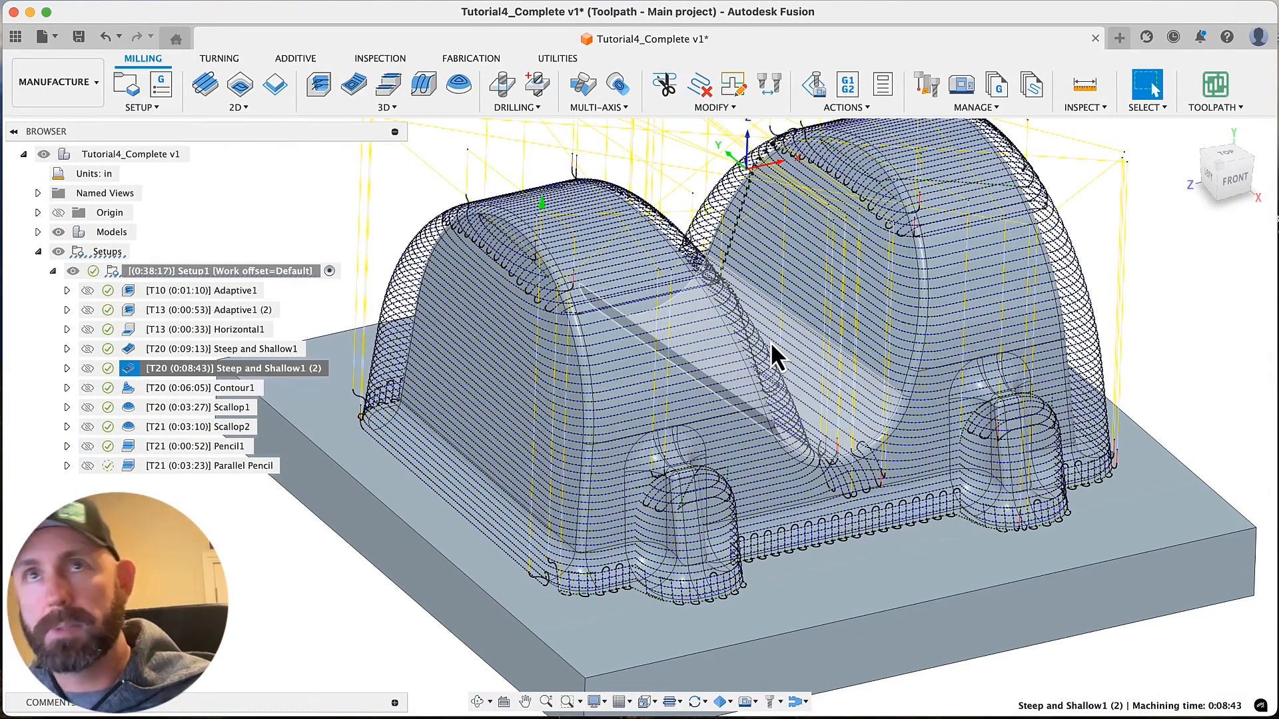
pyautogui.scroll(-1, 770, 341)
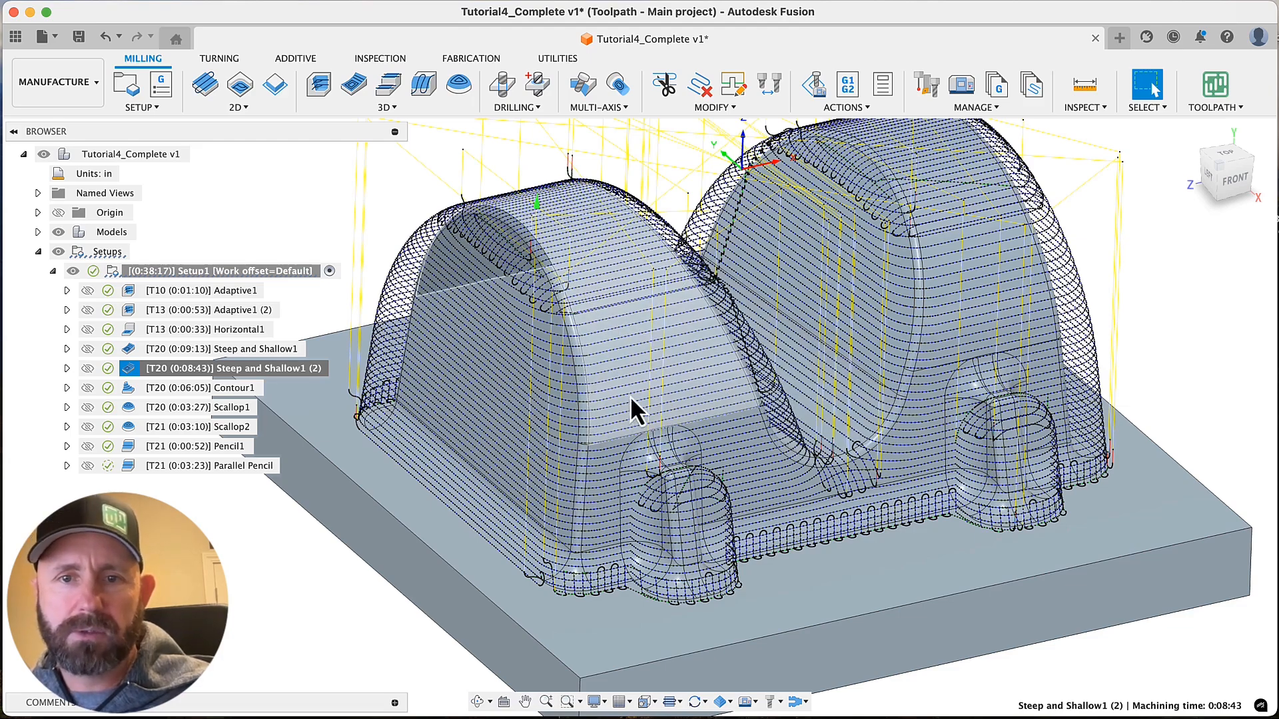
pyautogui.scroll(1, 658, 377)
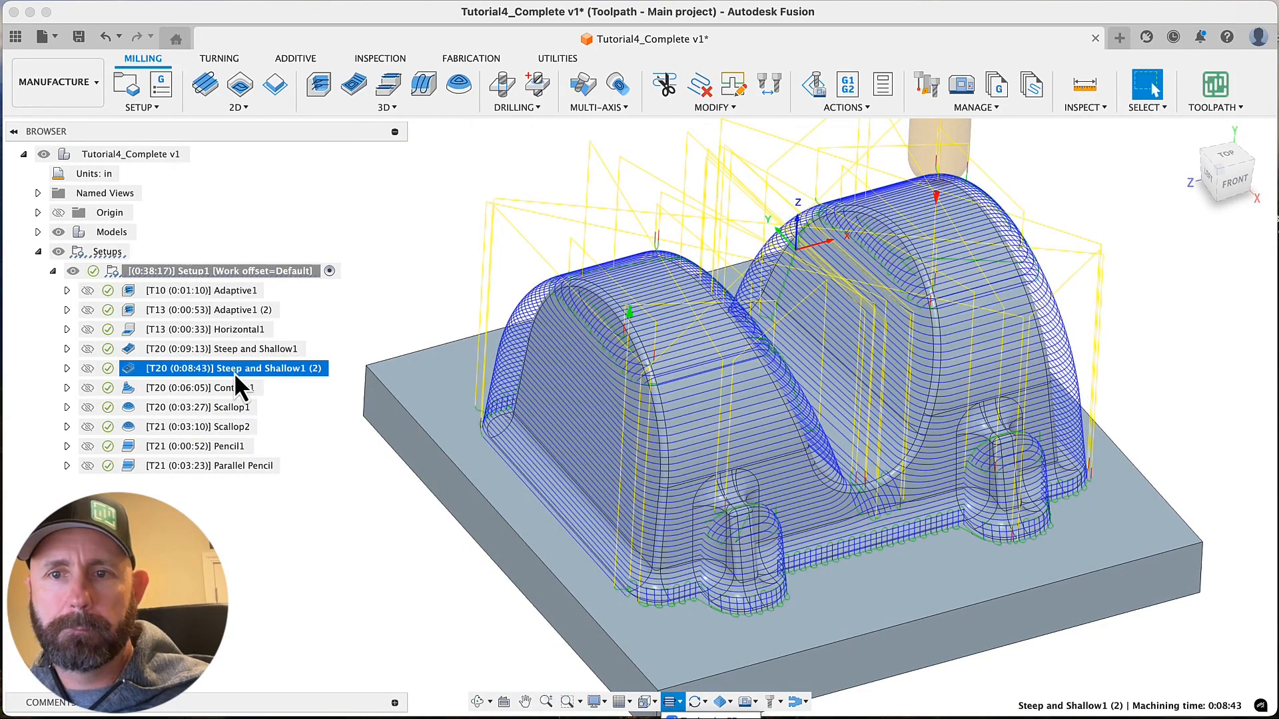
# Try to switch the smoothing mode of Steep and Shallow1 (2) to Fit arcs
pyautogui.rightClick(233, 373)
pyautogui.click(305, 4)
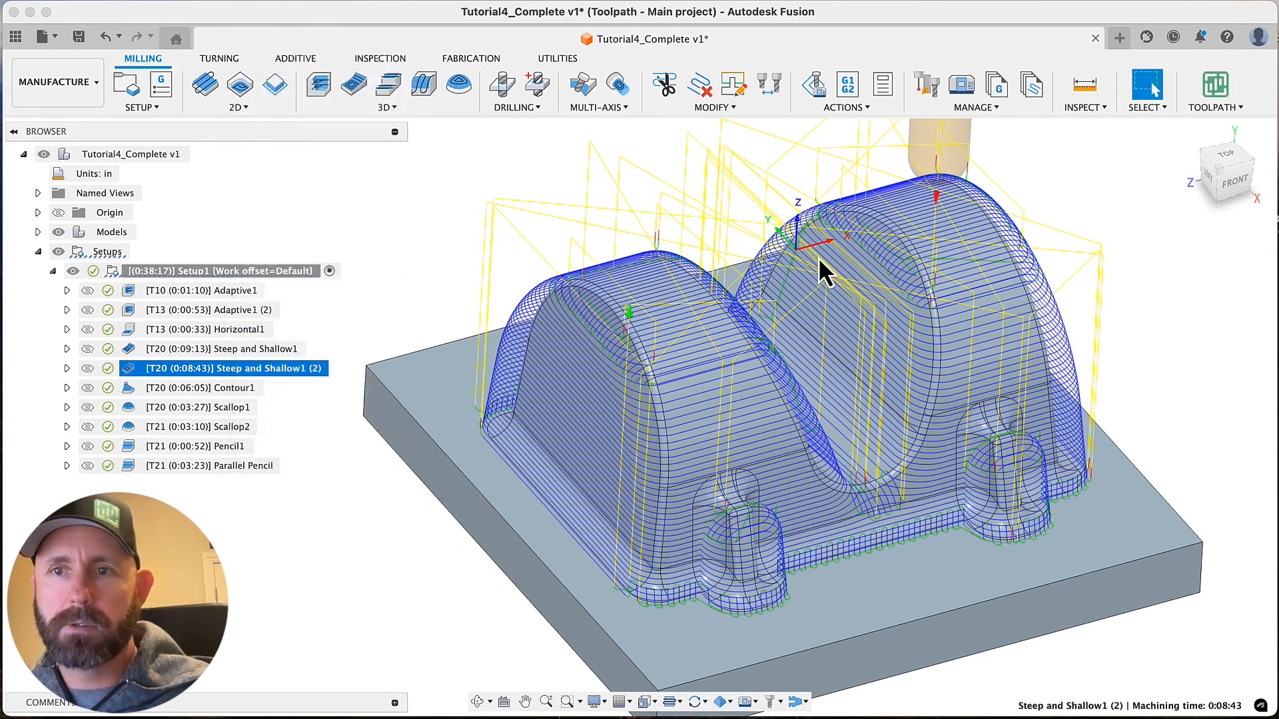
pyautogui.click(1189, 255)
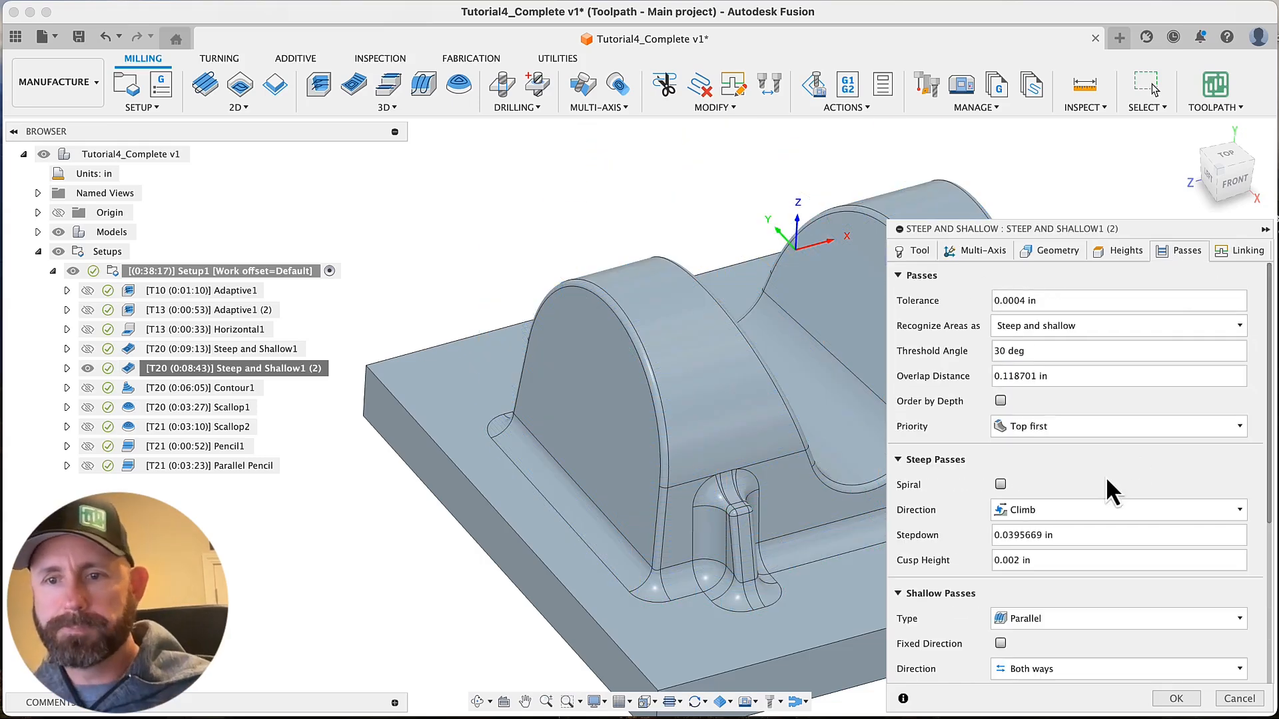
pyautogui.scroll(-3, 1065, 506)
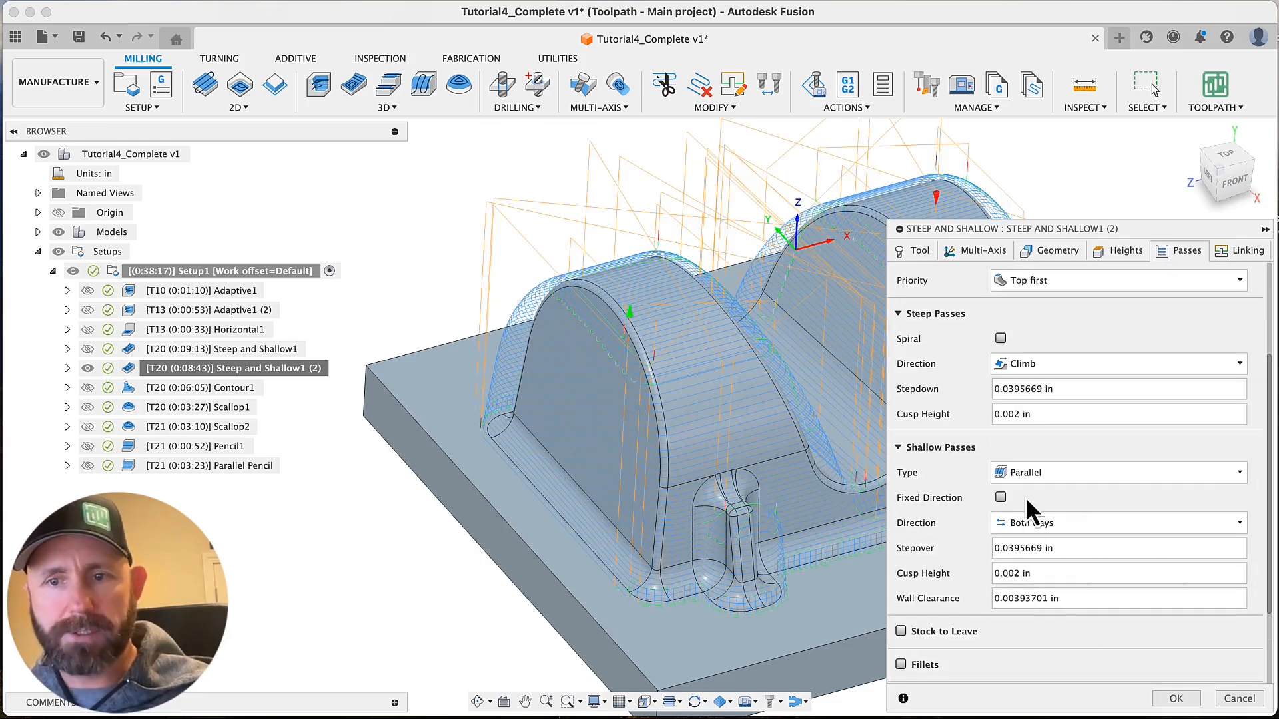
pyautogui.scroll(-2, 1025, 497)
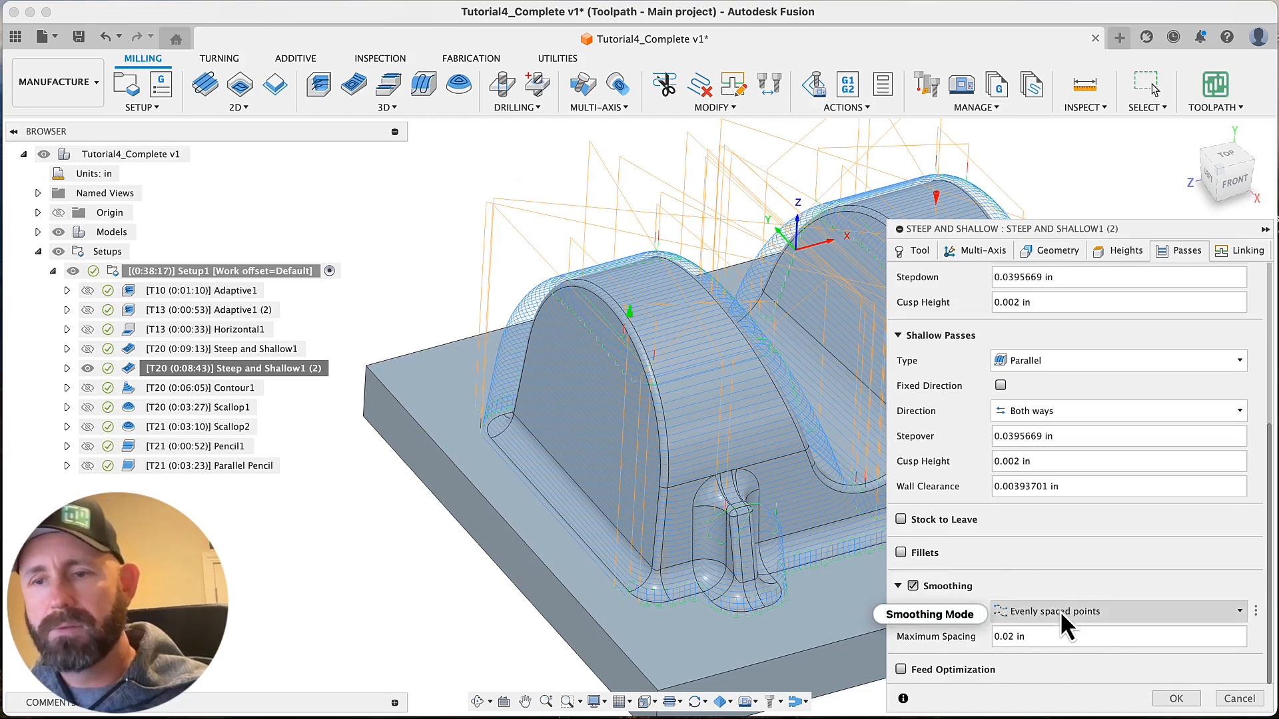
pyautogui.moveTo(1061, 612)
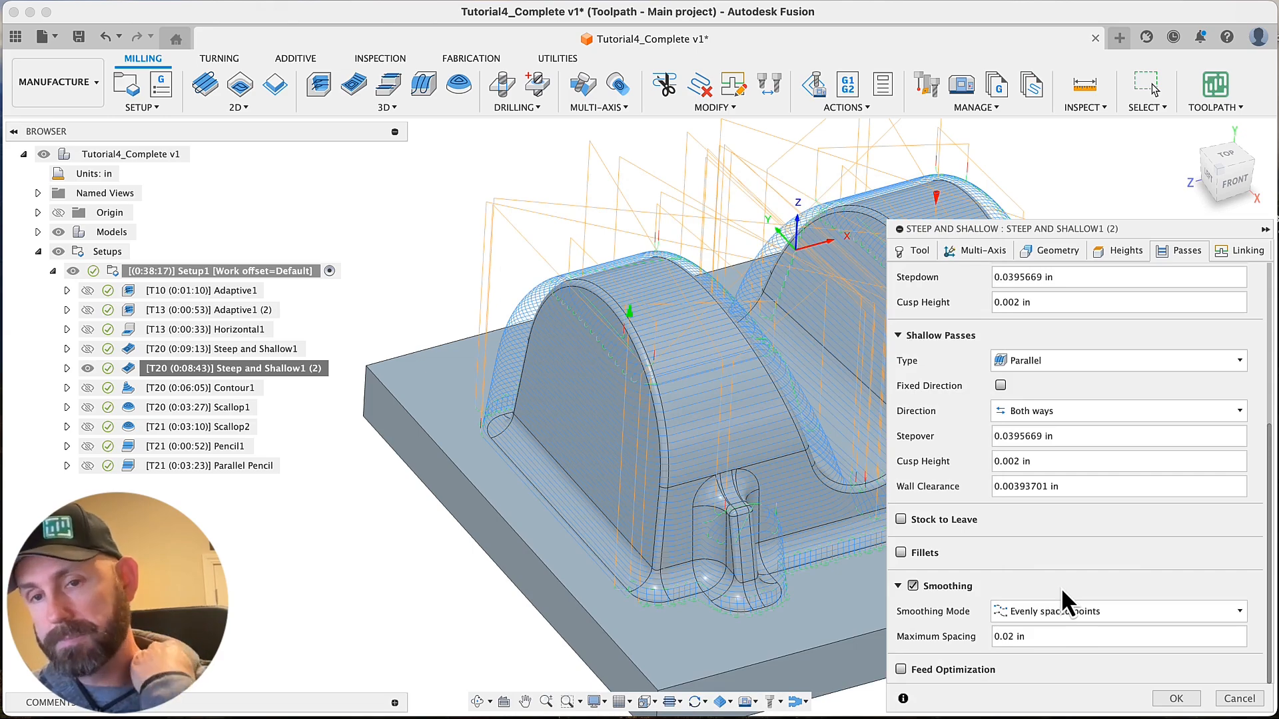
pyautogui.click(1076, 611)
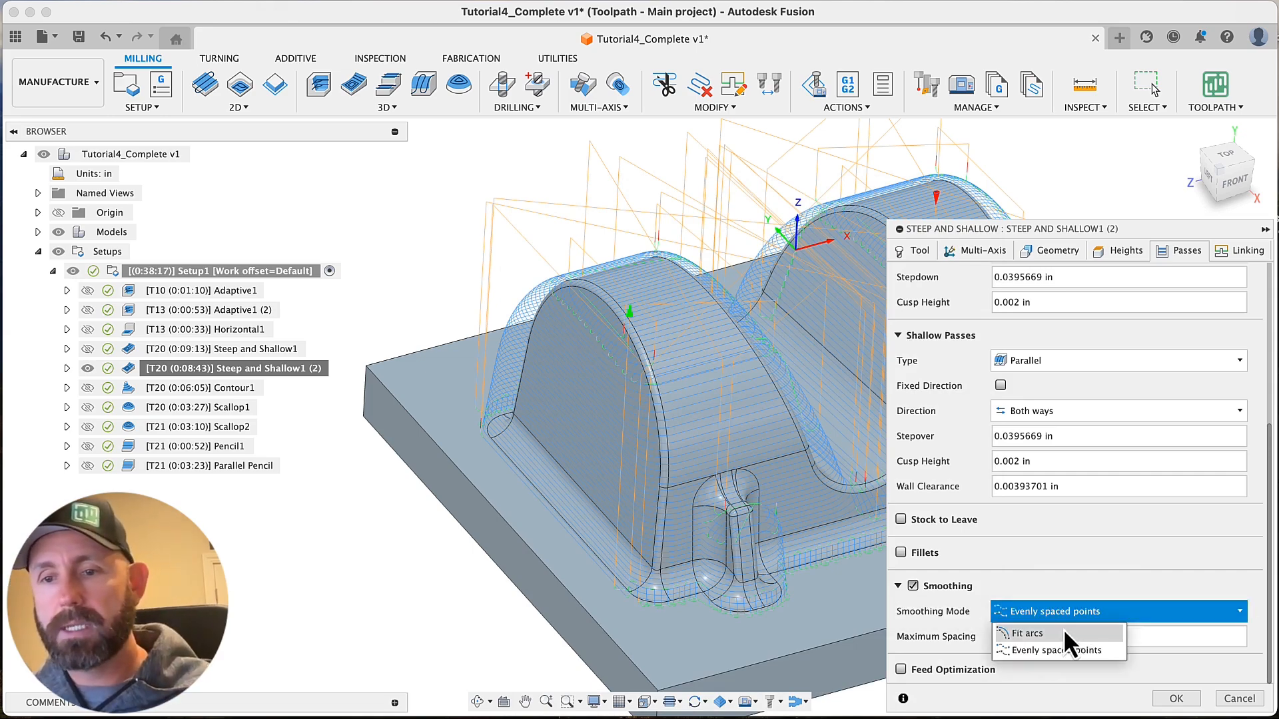
pyautogui.click(1062, 629)
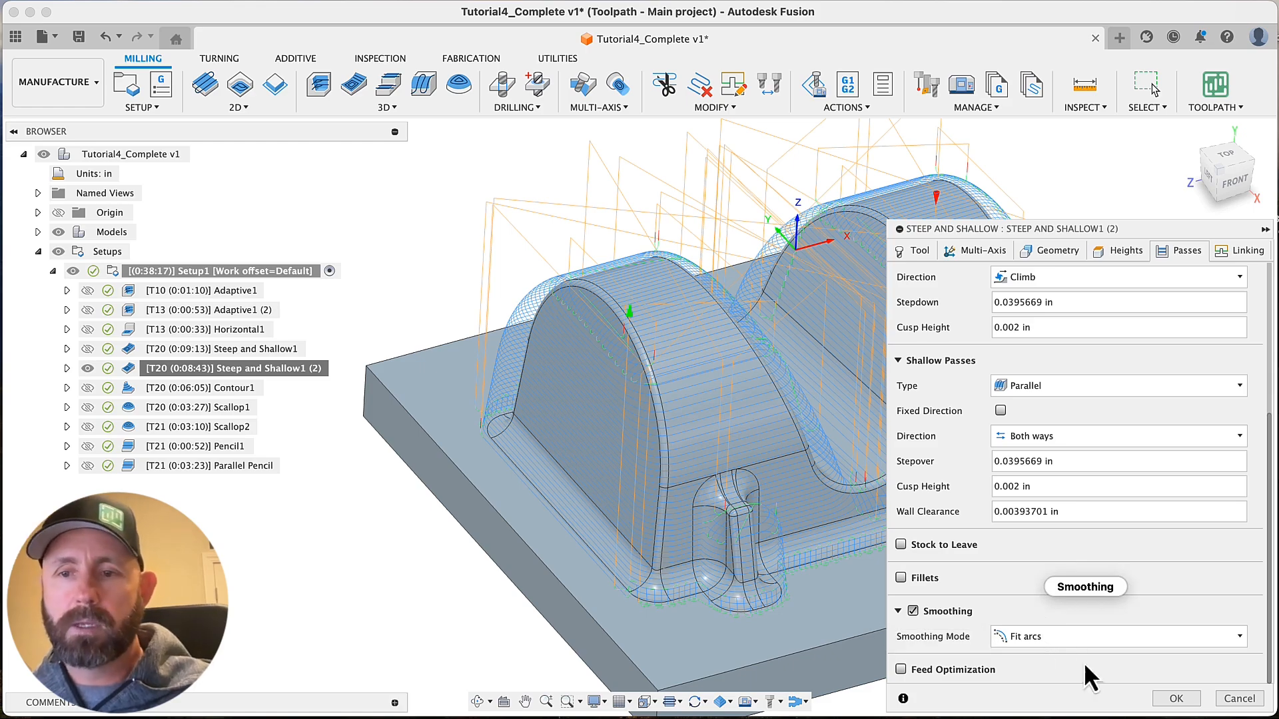
pyautogui.click(1176, 698)
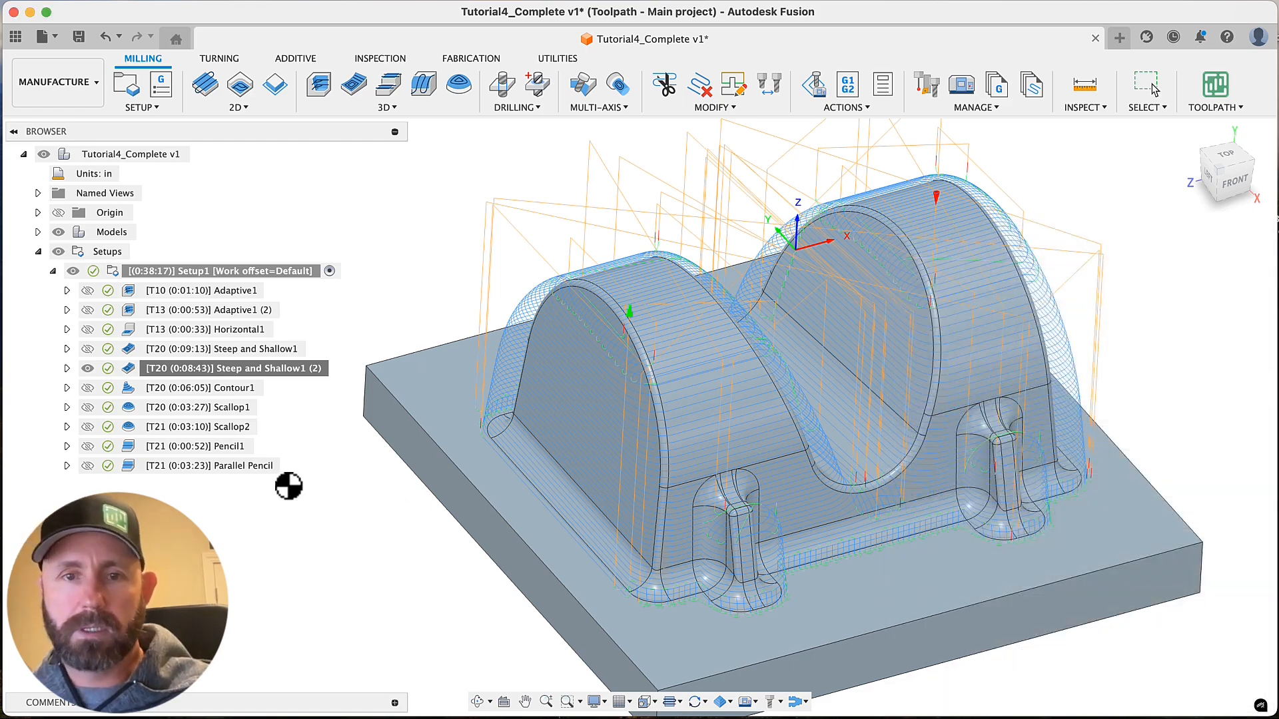
# Expand Steep and Shallow1 (2) to show its toolpath data size, and regenerate it with the smoothing mode set to Fit arcs
pyautogui.click(66, 369)
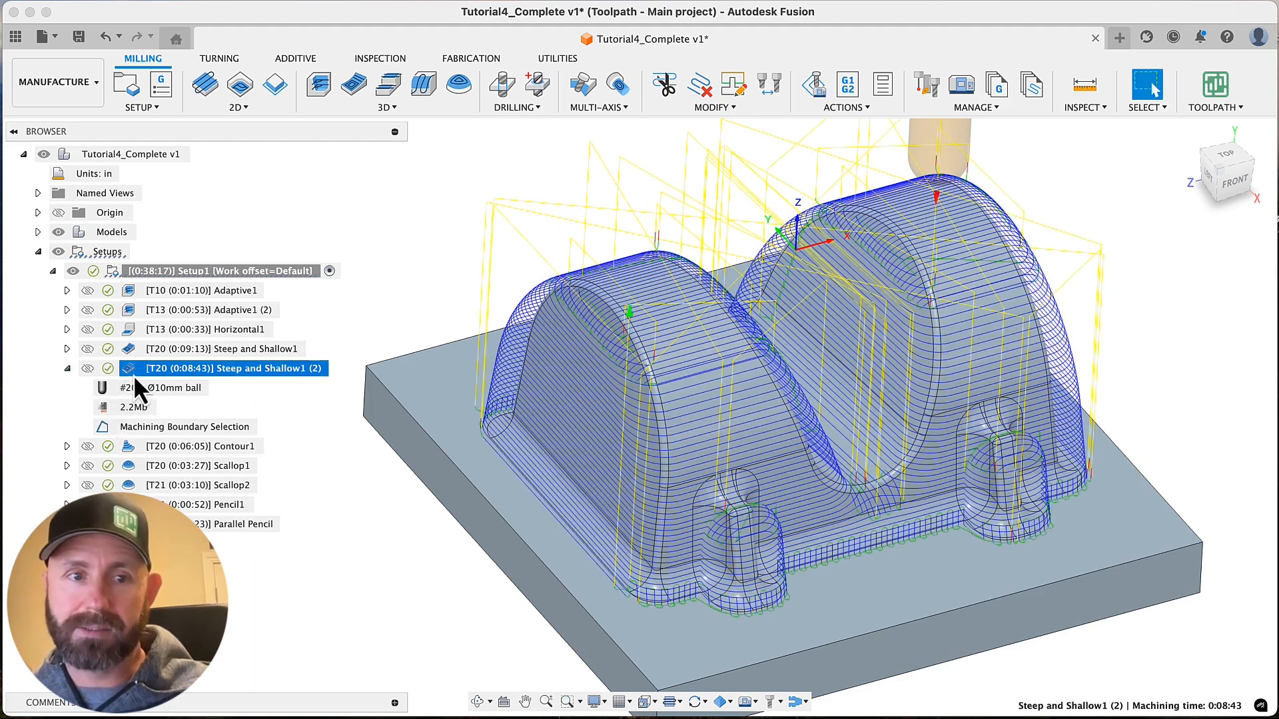
pyautogui.rightClick(185, 368)
pyautogui.click(252, 5)
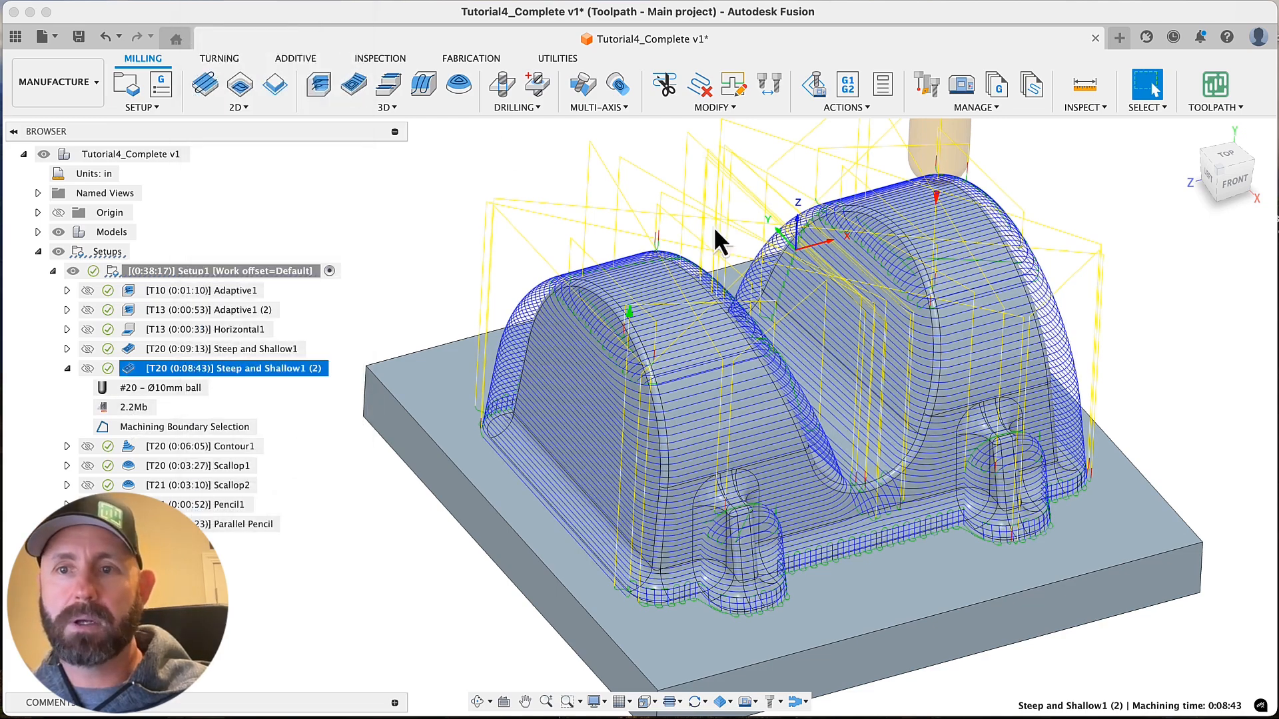
pyautogui.click(1187, 250)
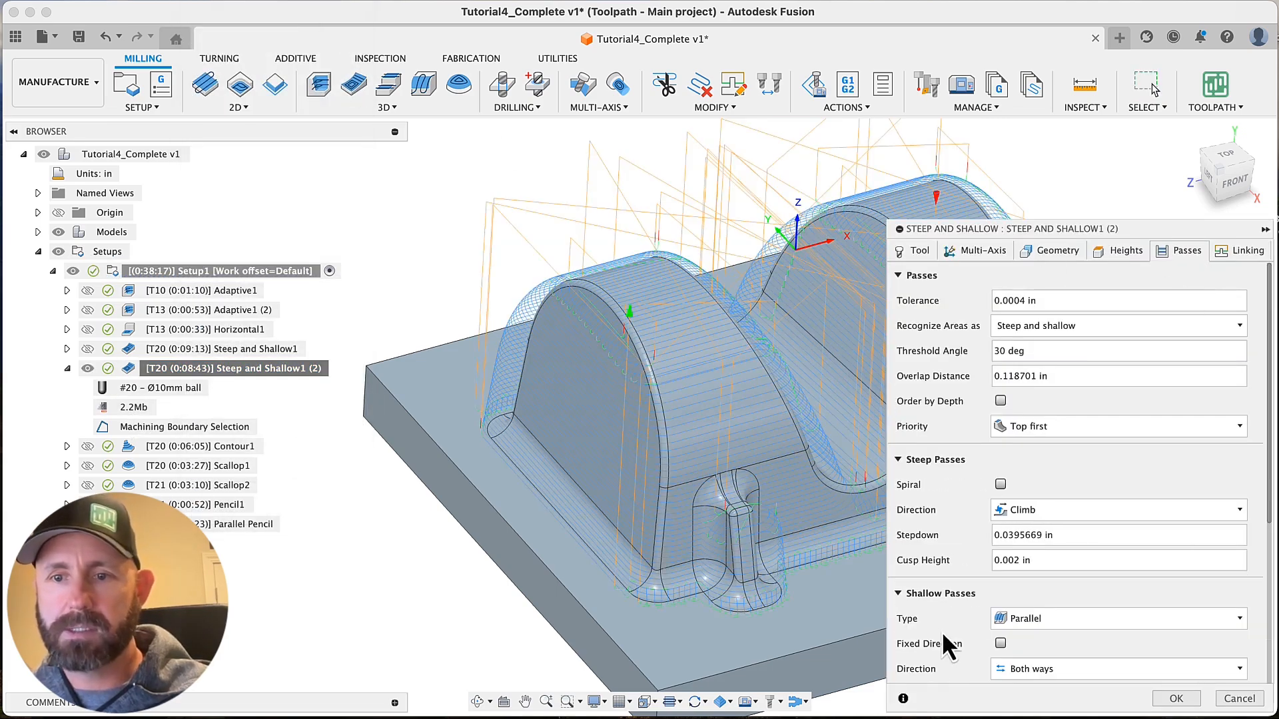
pyautogui.scroll(-5, 954, 610)
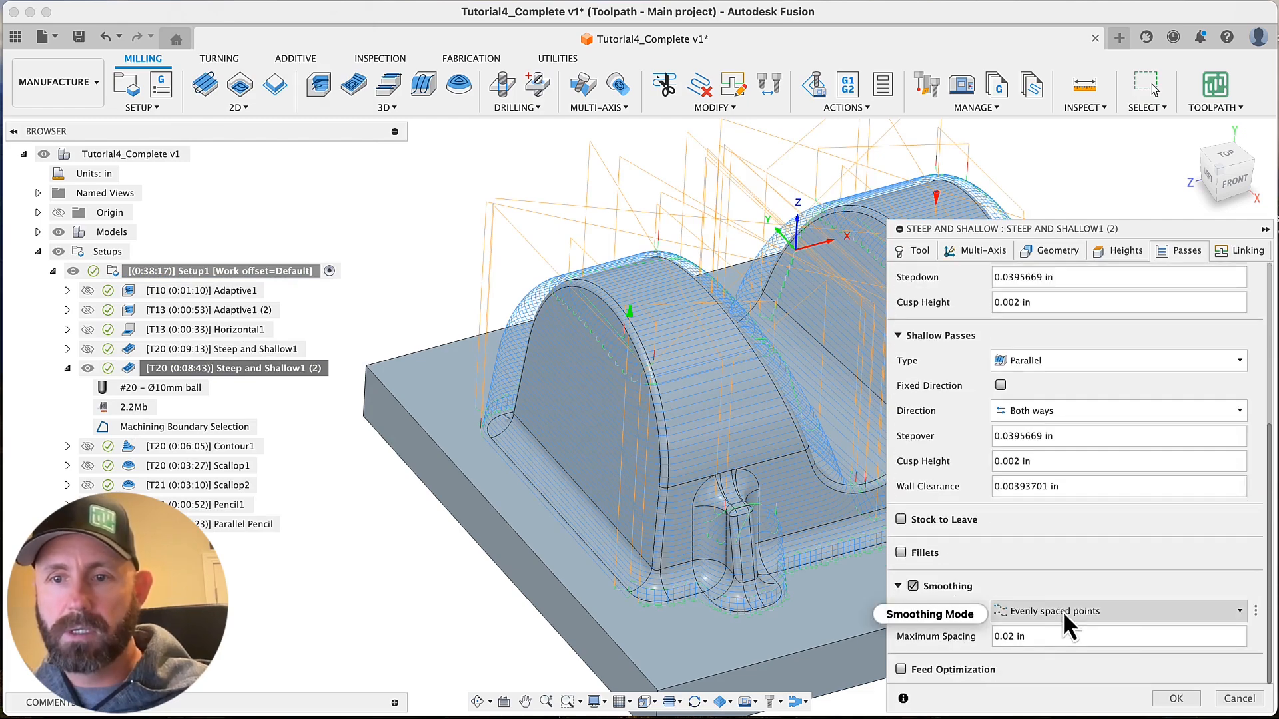
pyautogui.click(1063, 626)
pyautogui.click(1058, 641)
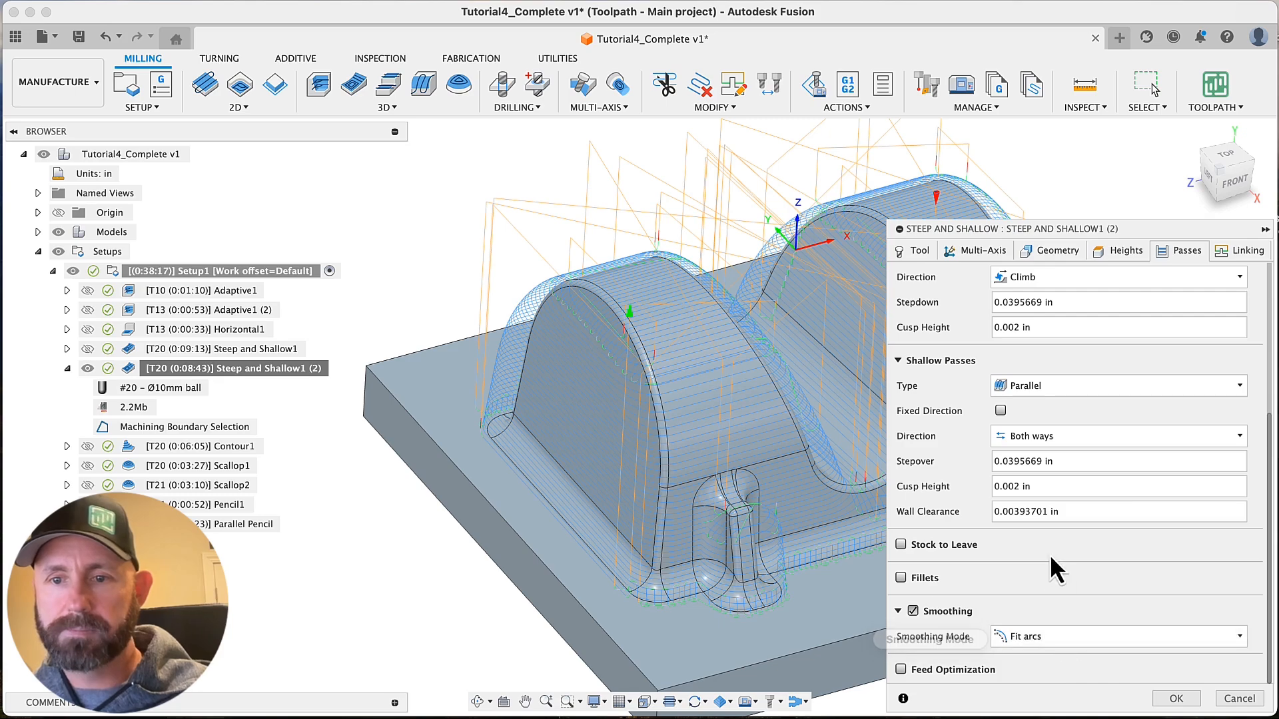
pyautogui.click(1174, 696)
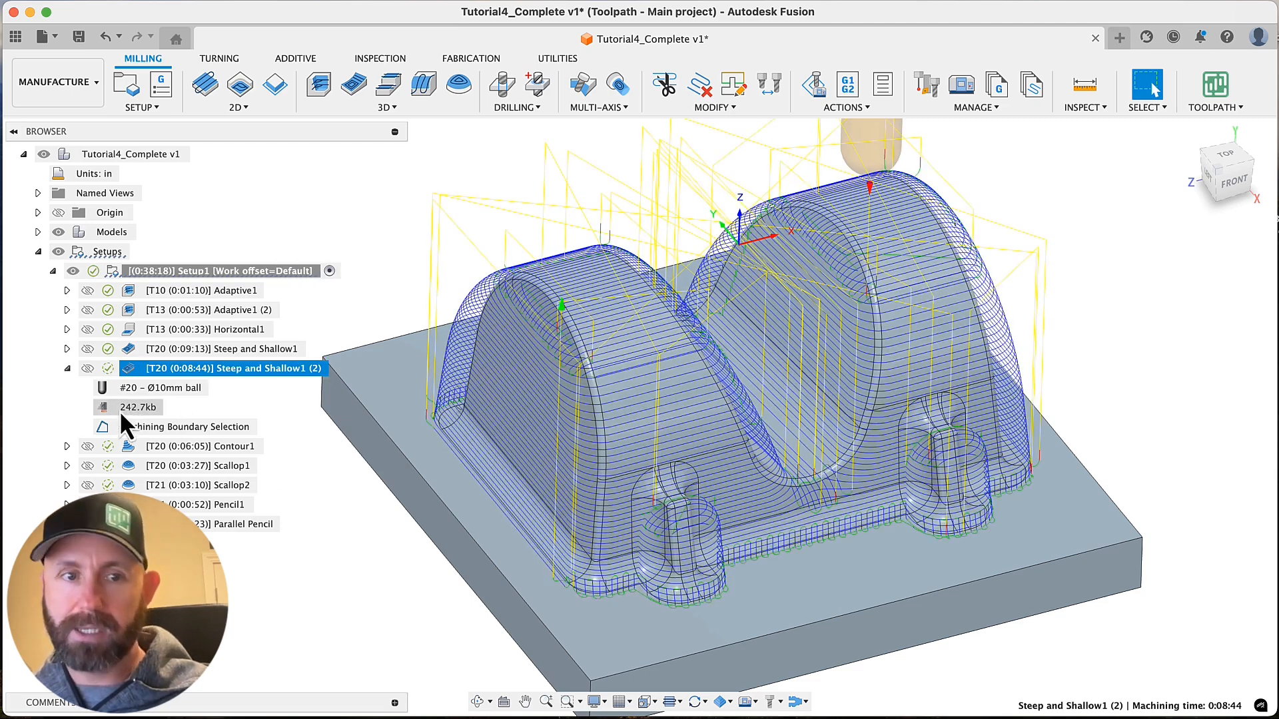
# Turn on the toolpath point display and examine the point distribution across the whole fit-arc Steep and Shallow1 (2) toolpath
pyautogui.click(680, 703)
pyautogui.click(673, 718)
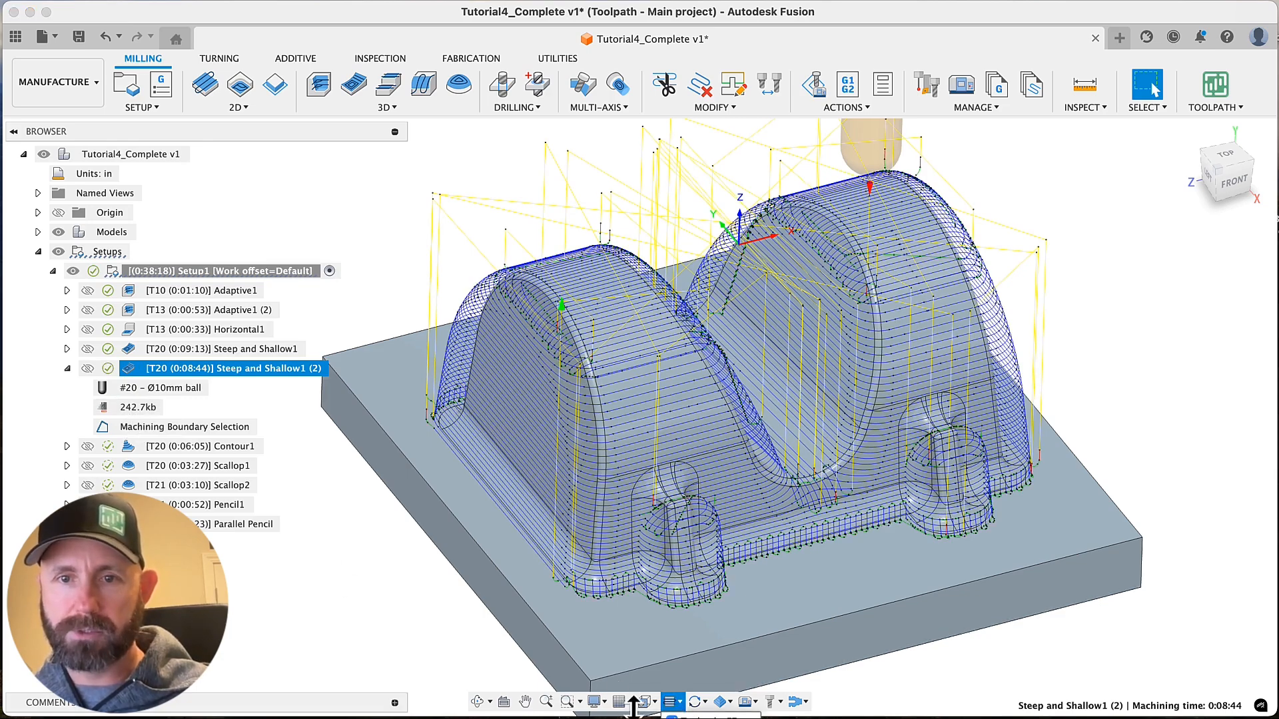
pyautogui.keyDown('shift'); pyautogui.scroll(10, 393, 461); pyautogui.keyUp('shift')
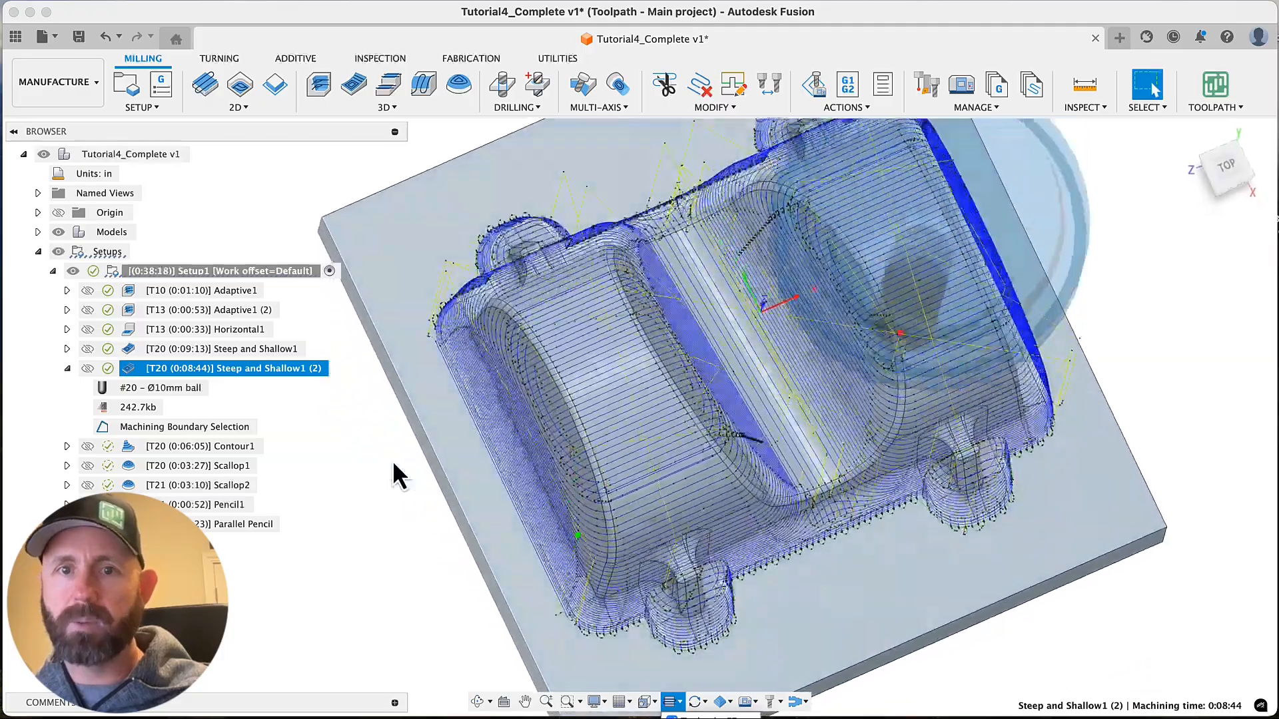
pyautogui.keyDown('shift'); pyautogui.scroll(-10, 393, 461); pyautogui.keyUp('shift')
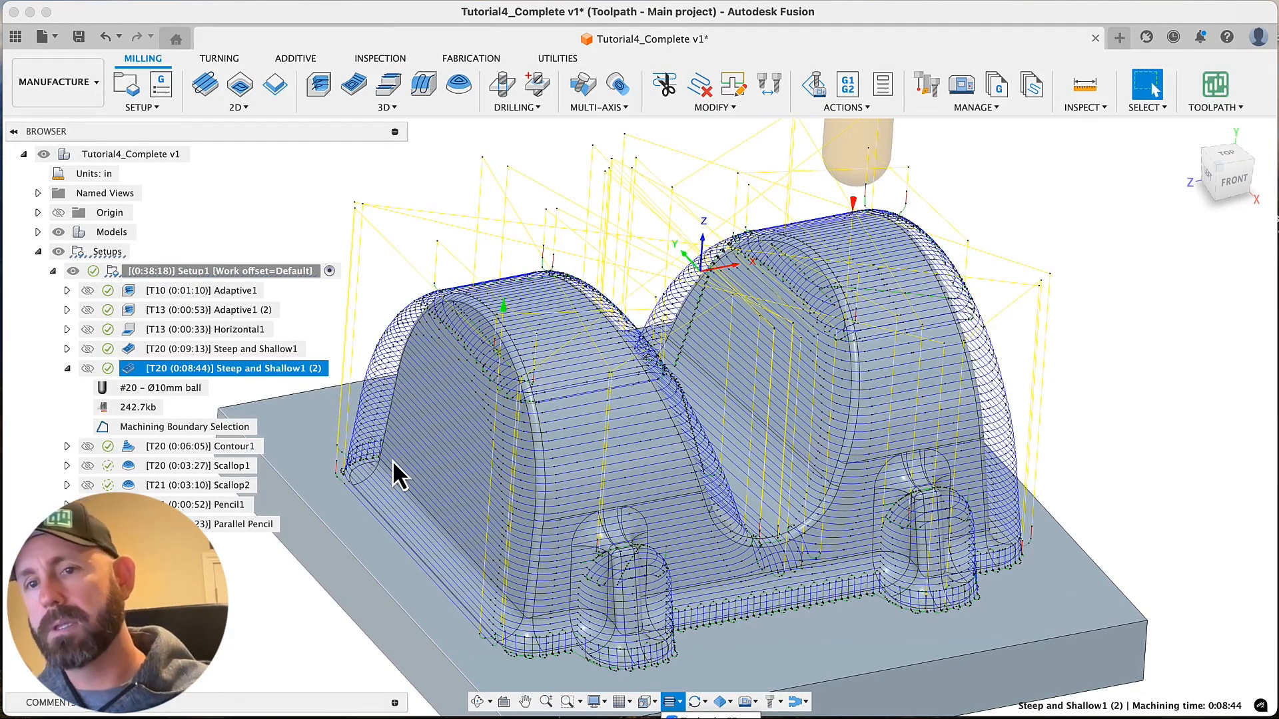
pyautogui.hscroll(1, 393, 461)
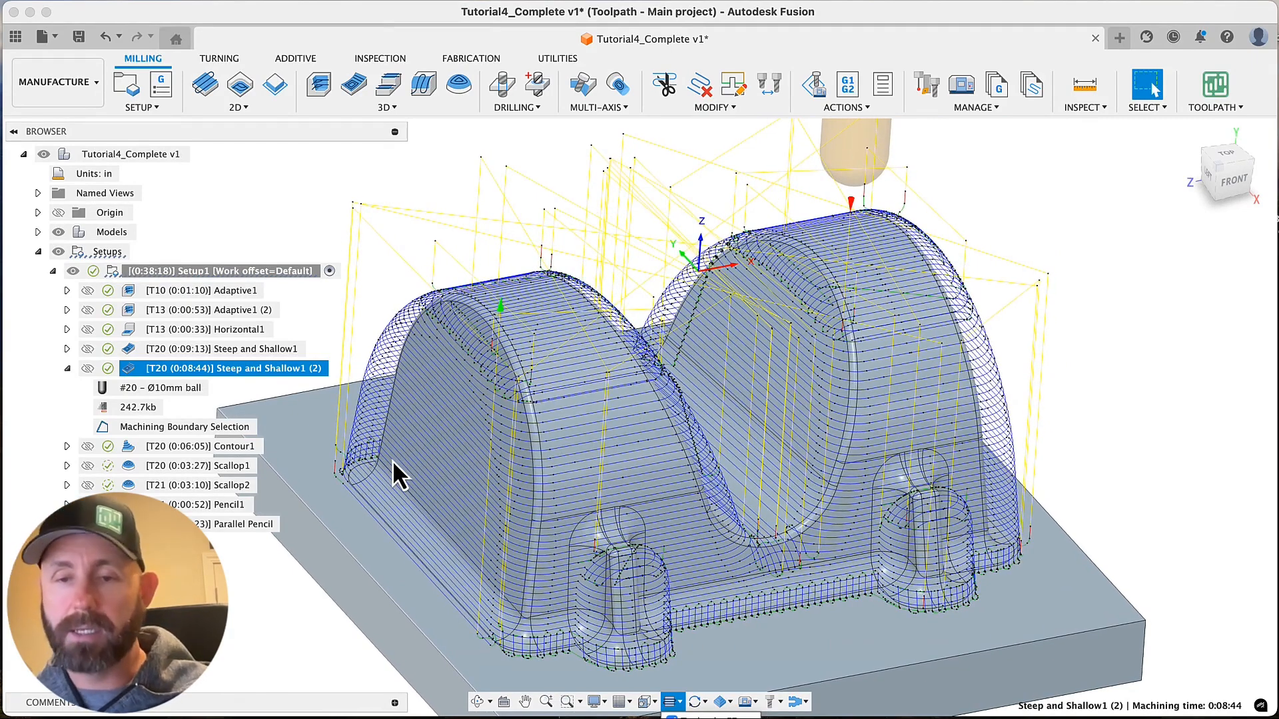
pyautogui.scroll(1, 390, 468)
pyautogui.hscroll(-1, 391, 474)
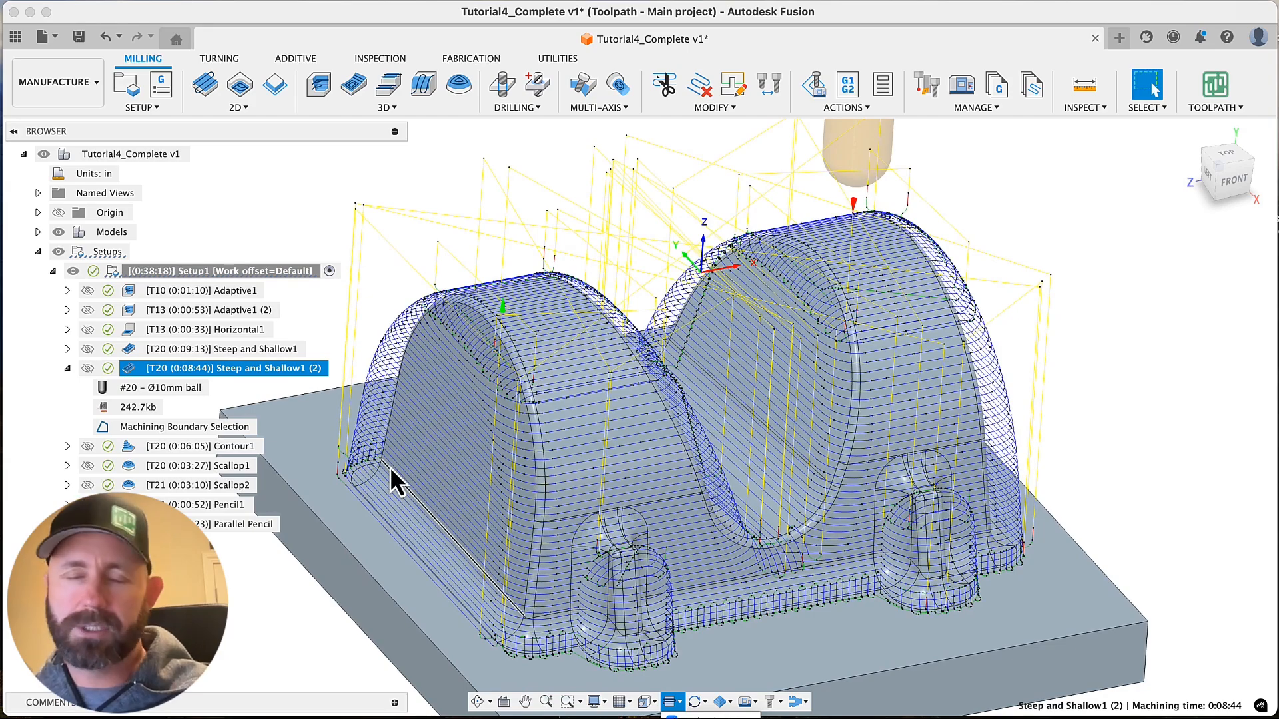
pyautogui.hscroll(-5, 392, 472)
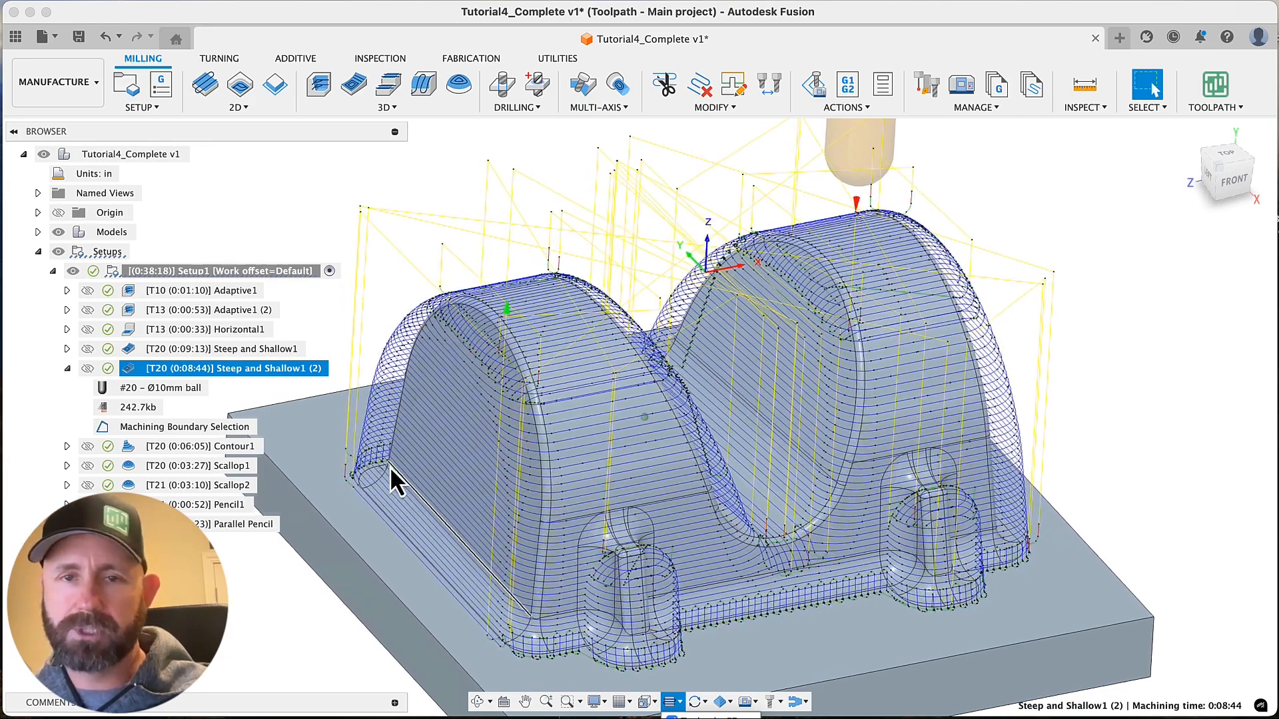
pyautogui.keyDown('shift'); pyautogui.hscroll(-5, 390, 468); pyautogui.keyUp('shift')
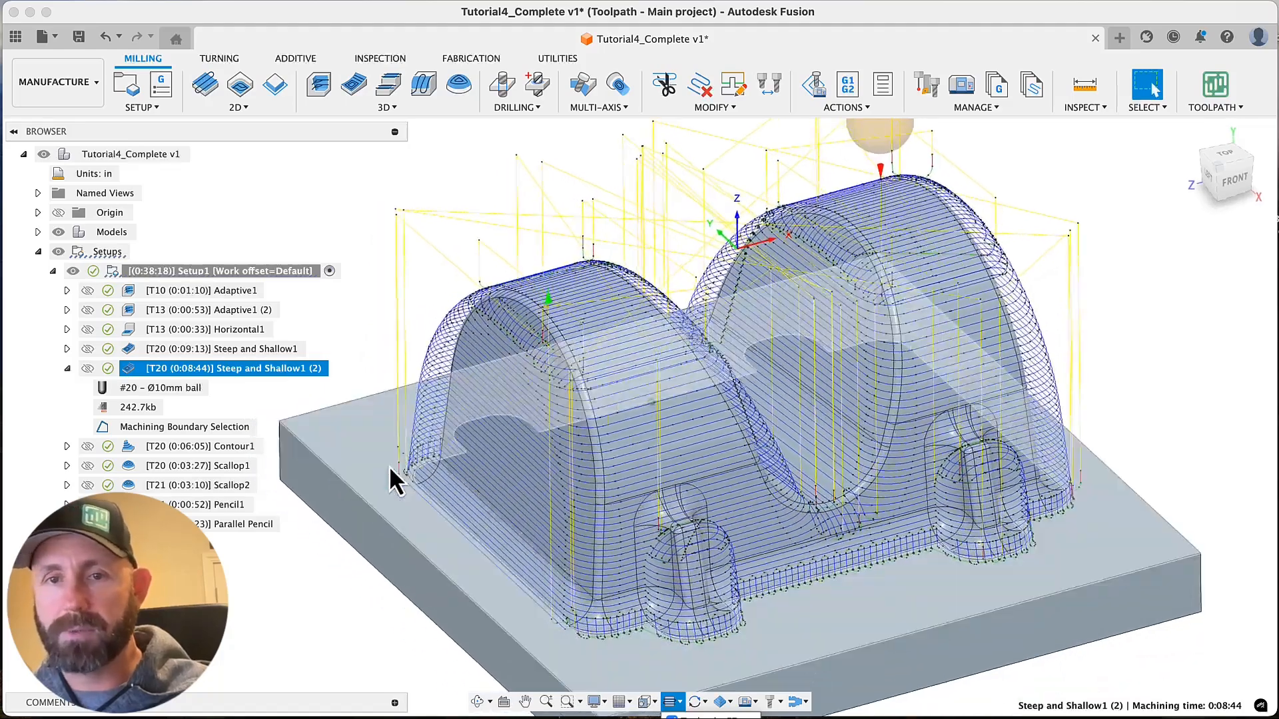
pyautogui.keyDown('shift'); pyautogui.hscroll(-2, 391, 468); pyautogui.keyUp('shift')
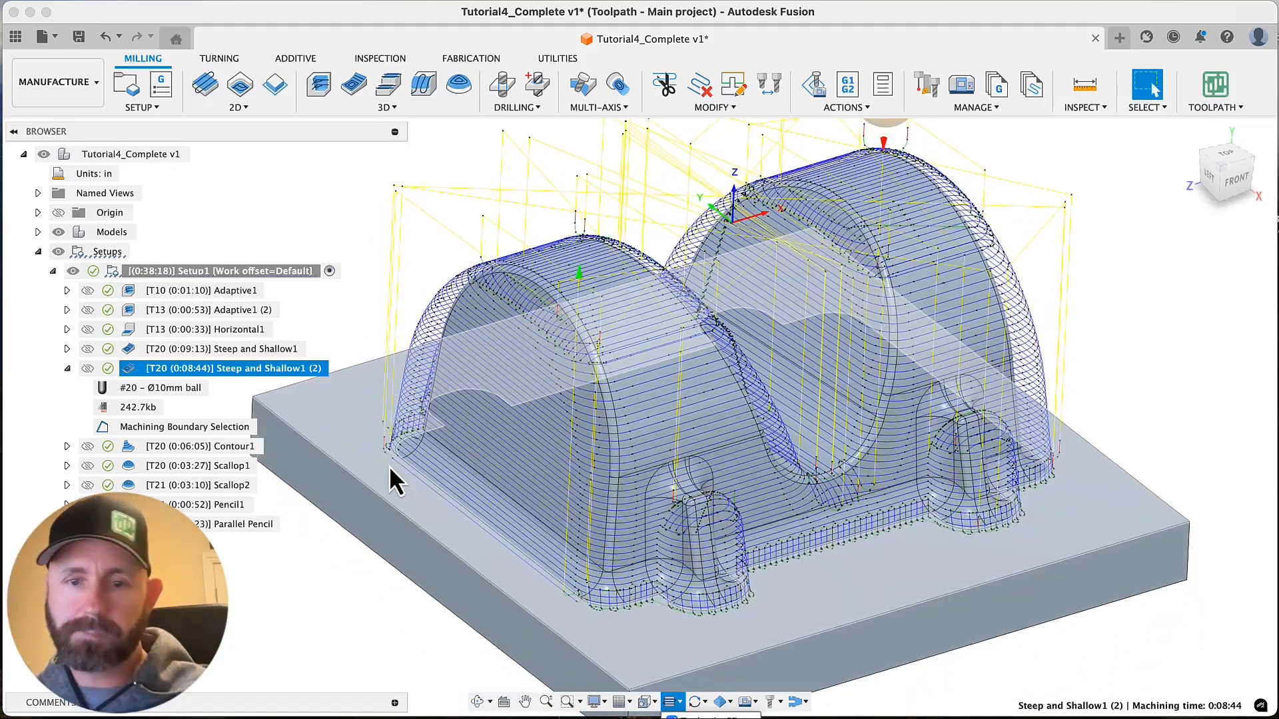
# Compare the bare model with the Steep and Shallow1 (2) toolpath, inspecting its points up close on the flat side wall
pyautogui.click(357, 604)
pyautogui.hscroll(-3, 329, 590)
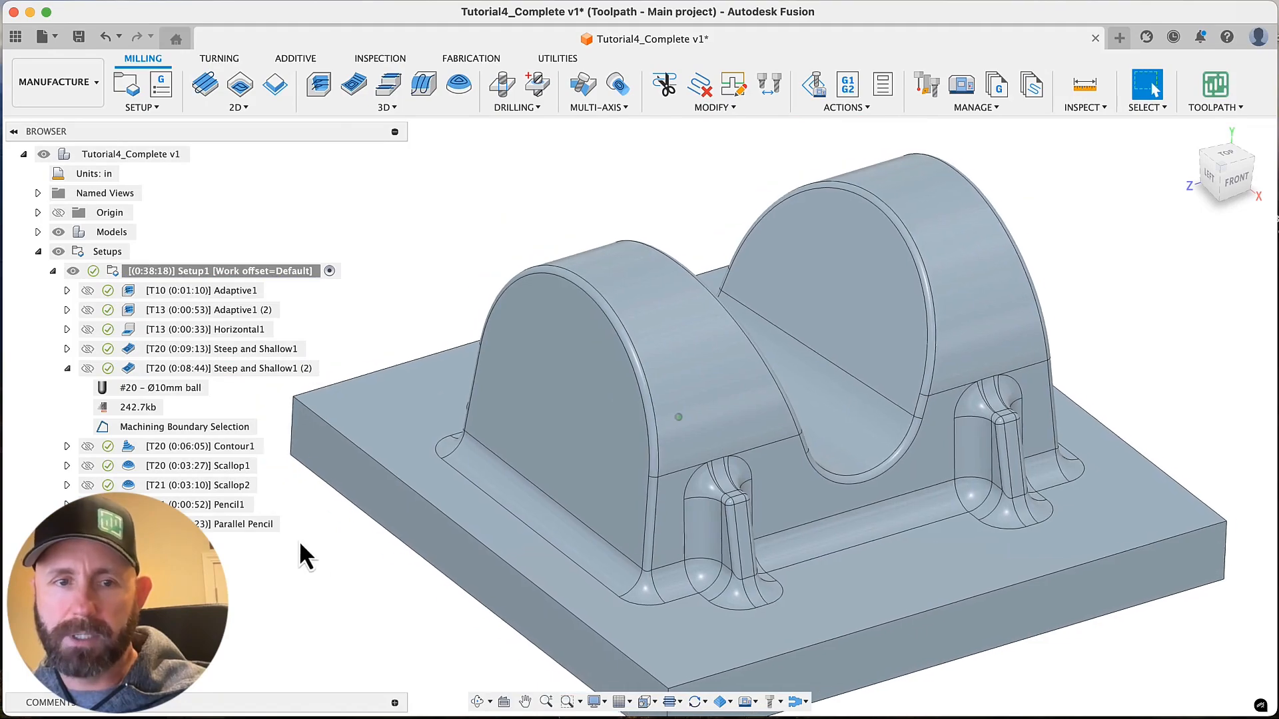
pyautogui.click(250, 370)
pyautogui.scroll(5, 525, 490)
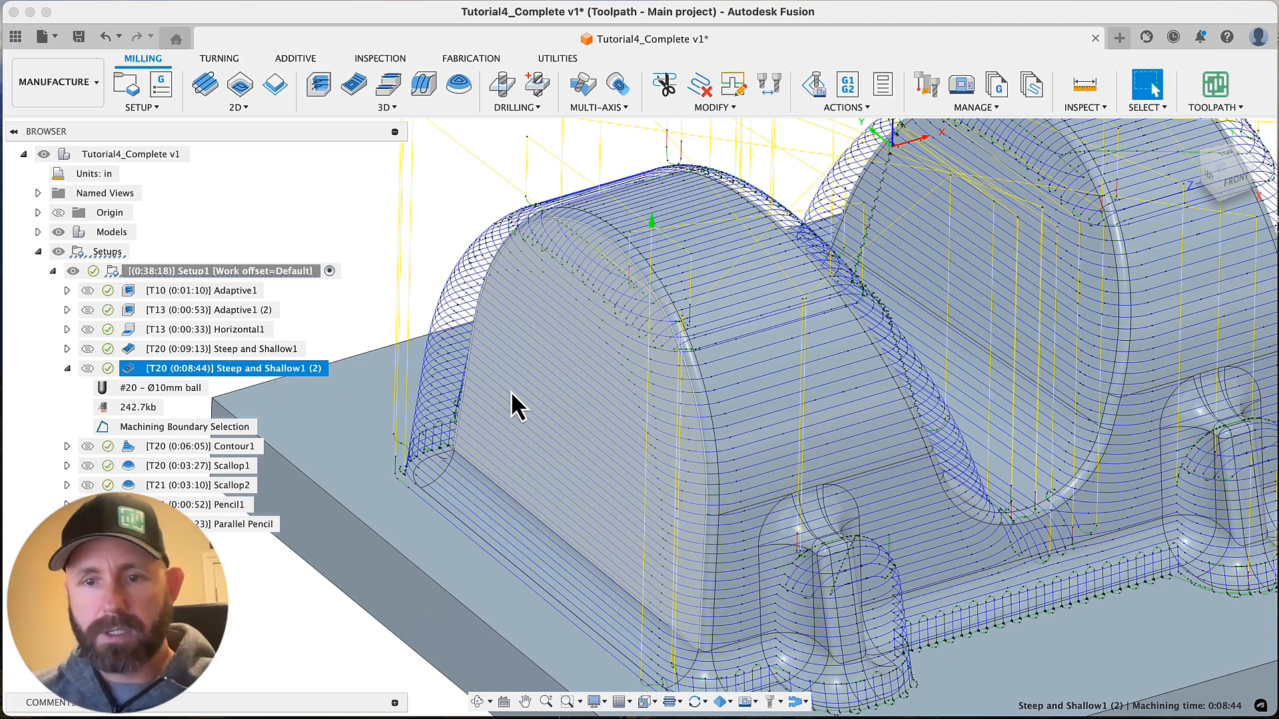
pyautogui.scroll(-5, 465, 346)
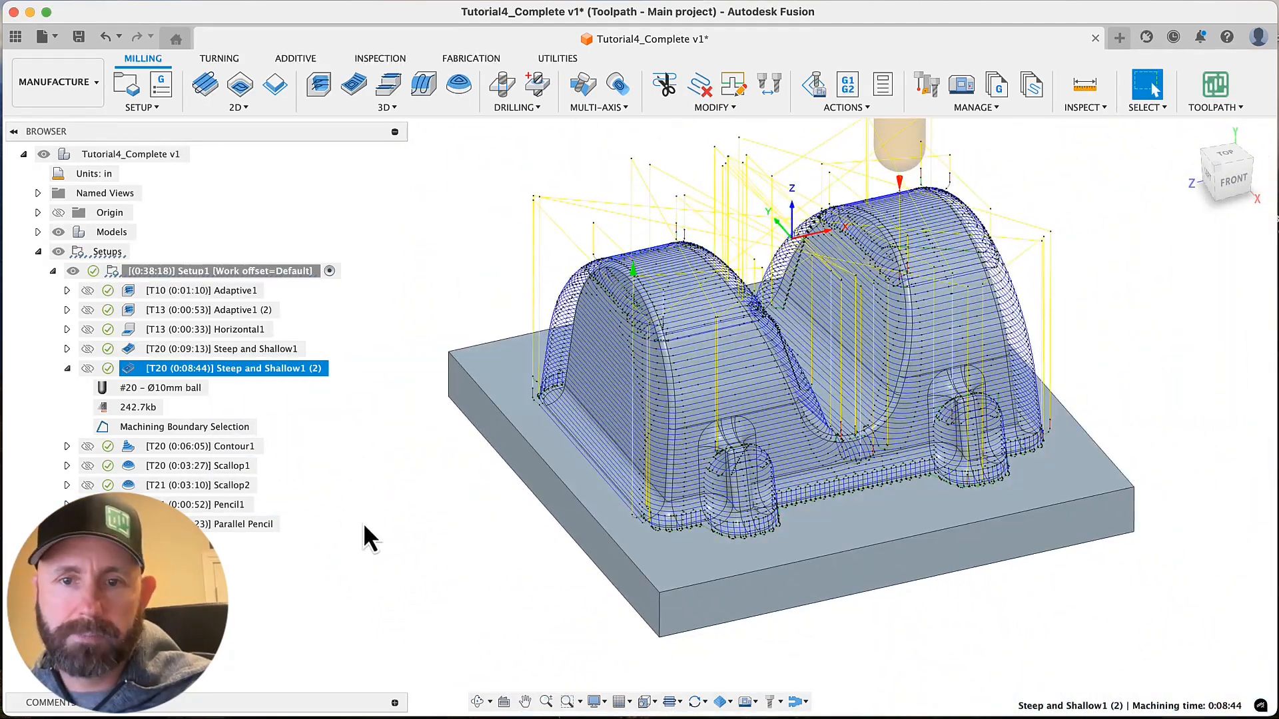
pyautogui.click(432, 547)
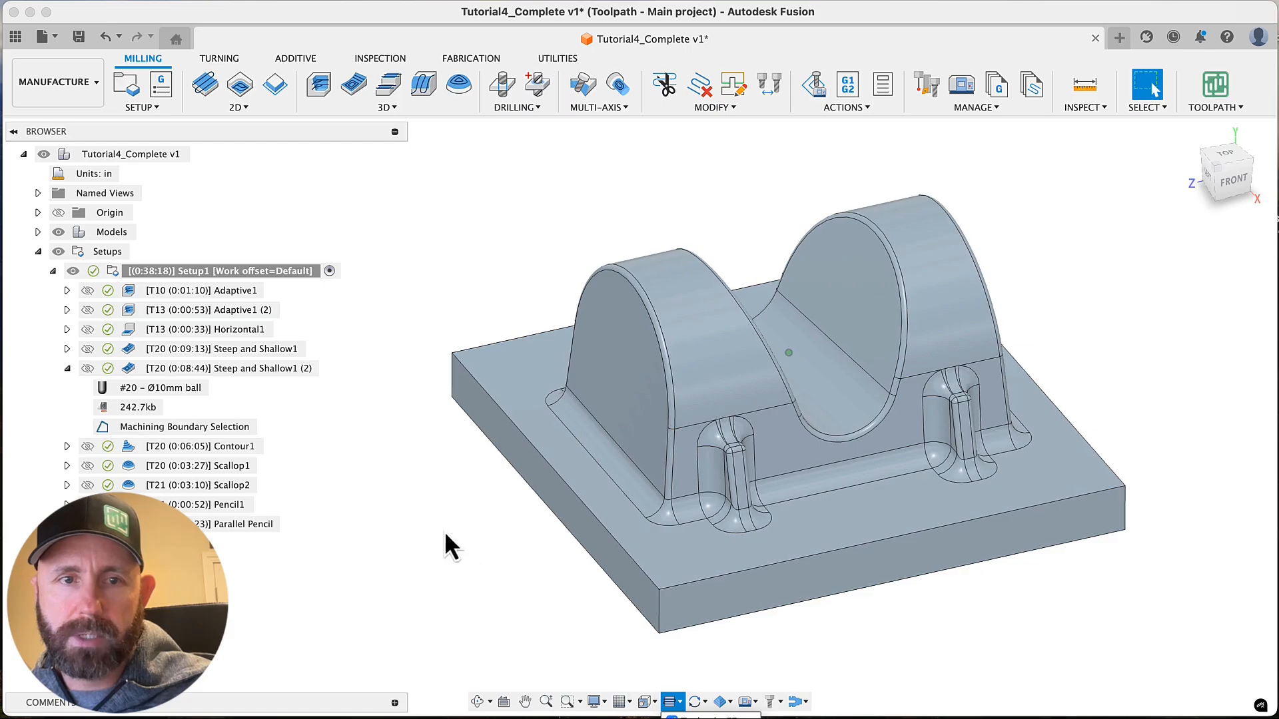
# Inspect the Steep and Shallow1 (2) passes around the base fillets and measure the radius of the side wall's base fillet
pyautogui.click(236, 370)
pyautogui.scroll(8, 733, 510)
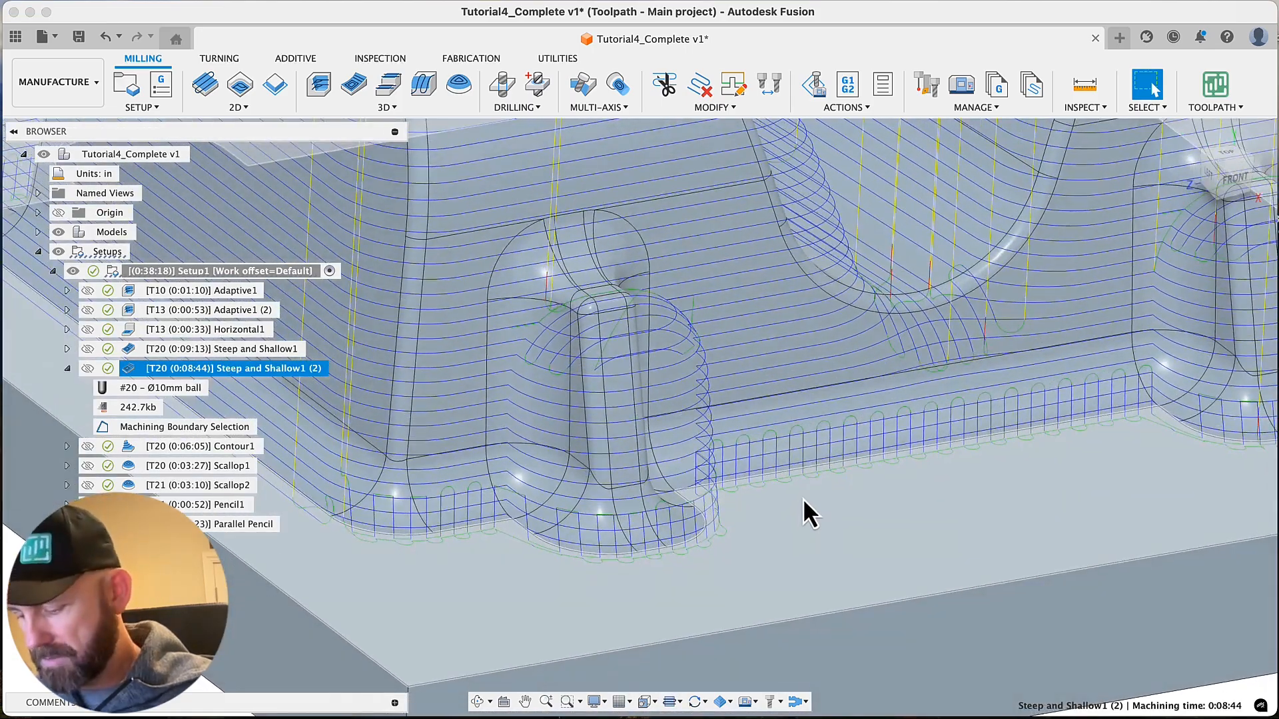
pyautogui.keyDown('shift'); pyautogui.moveTo(802, 498); pyautogui.dragTo(636, 521, button='middle'); pyautogui.keyUp('shift')
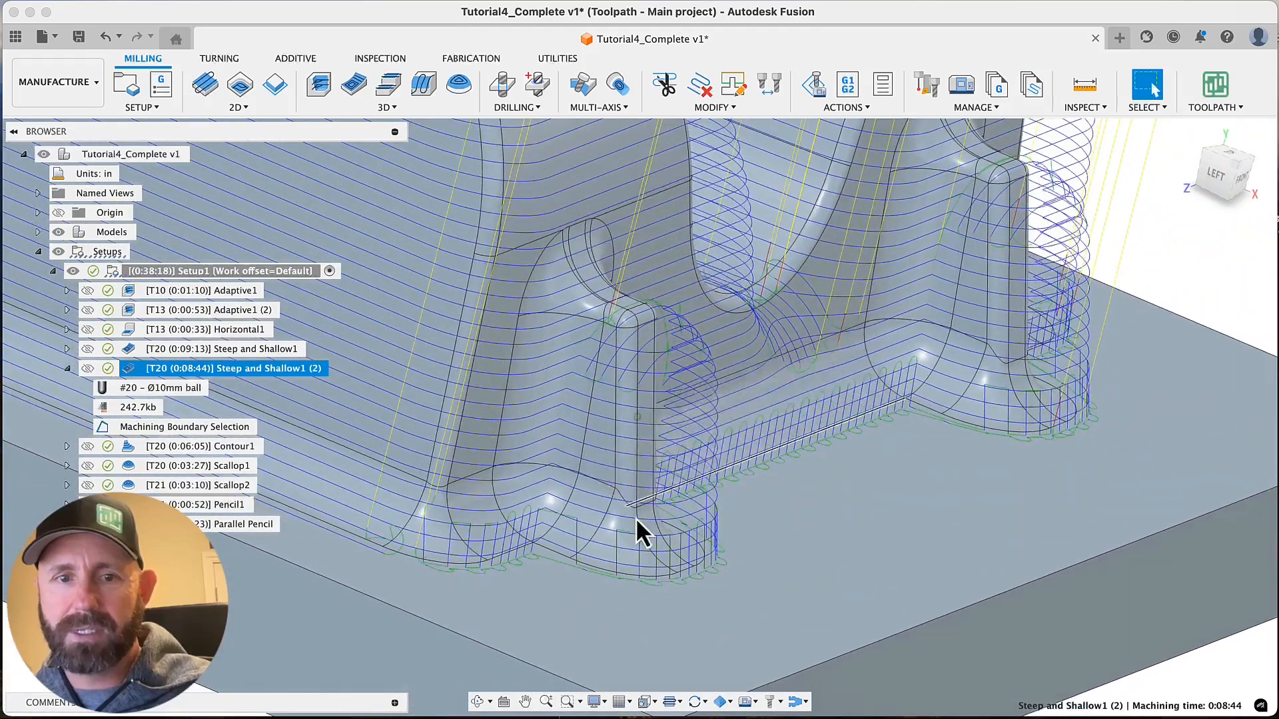
pyautogui.scroll(-5, 637, 522)
pyautogui.click(539, 623)
pyautogui.click(630, 446)
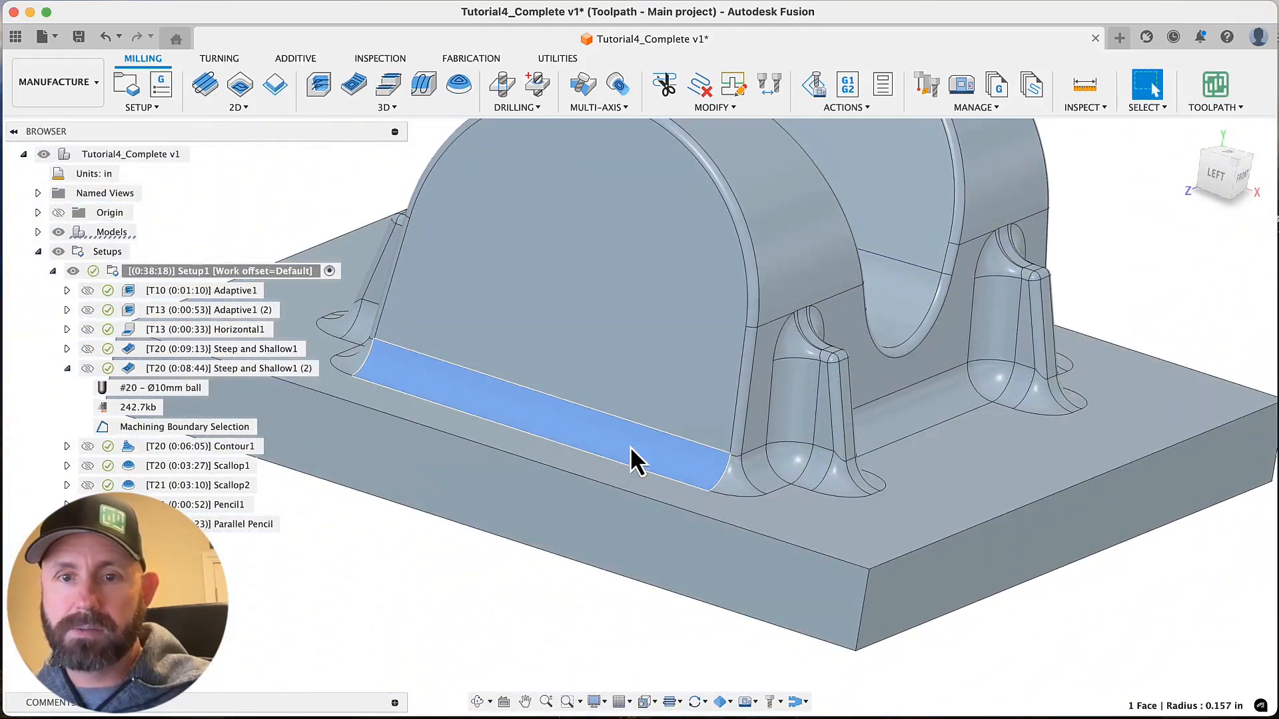
pyautogui.click(1078, 80)
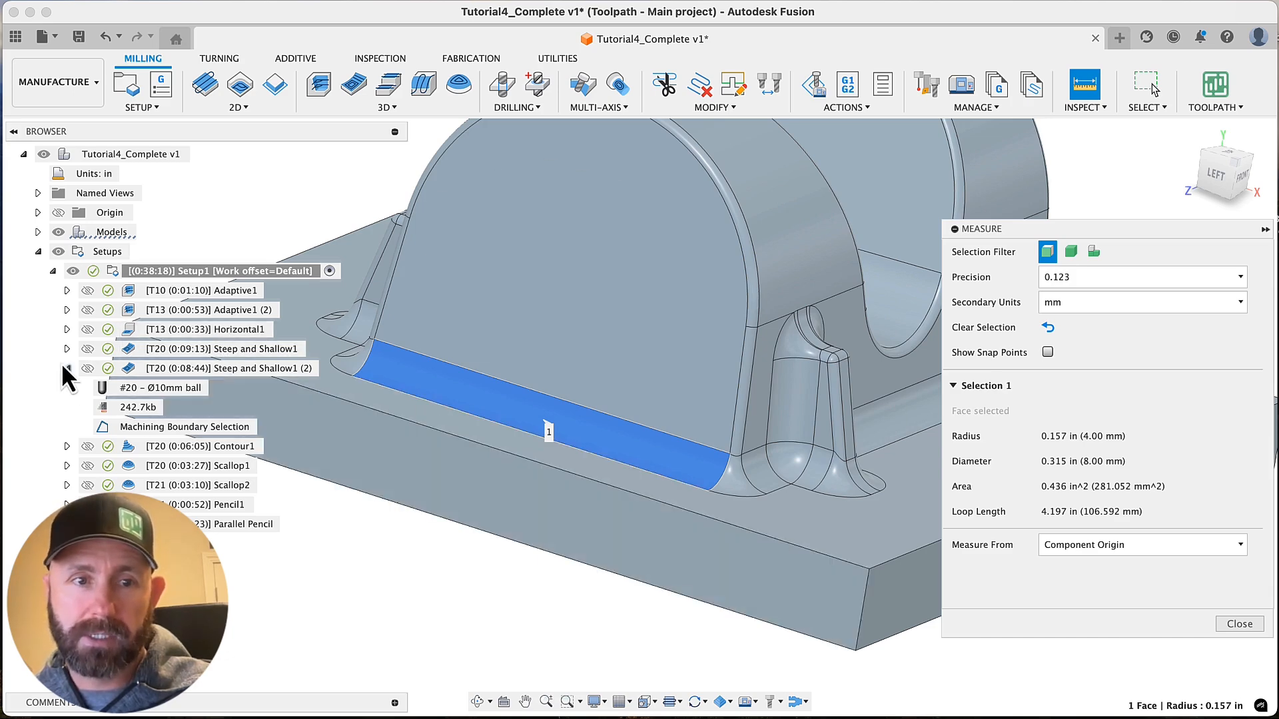
pyautogui.click(1238, 624)
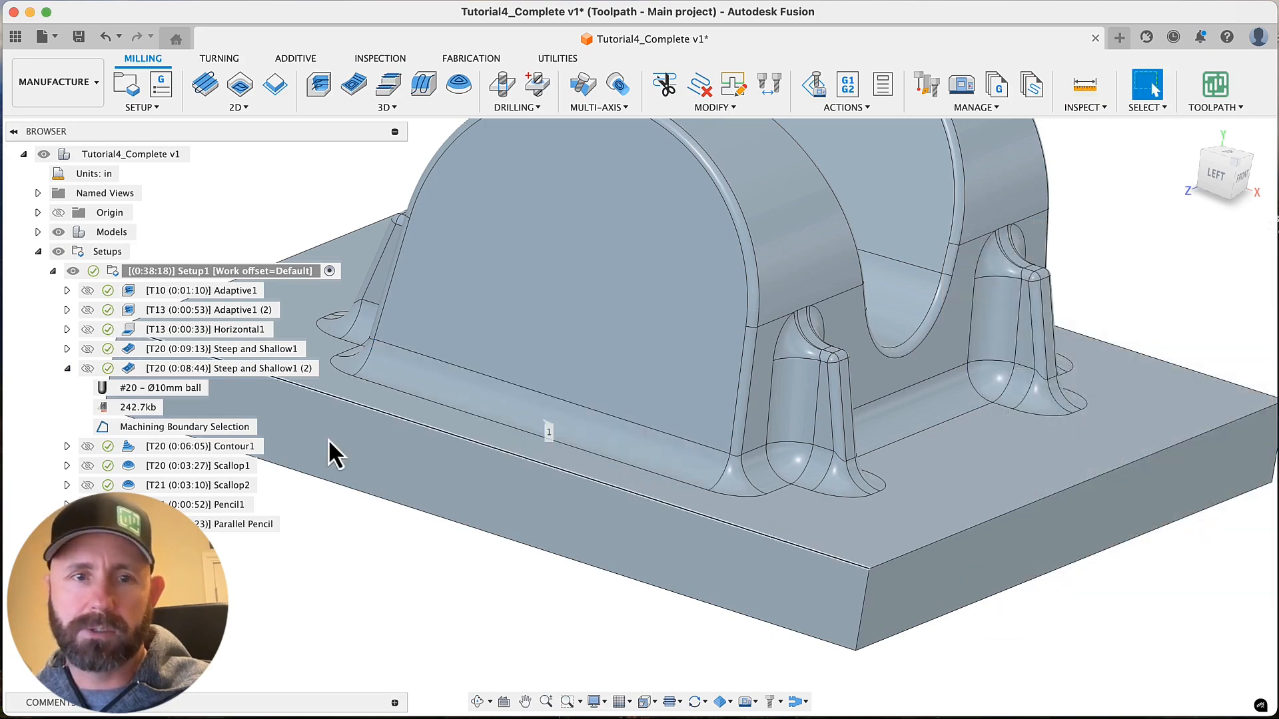
# Switch the tool of Steep and Shallow1 (2) to #21, the Ø6 mm ball end mill, and regenerate the toolpath
pyautogui.click(229, 369)
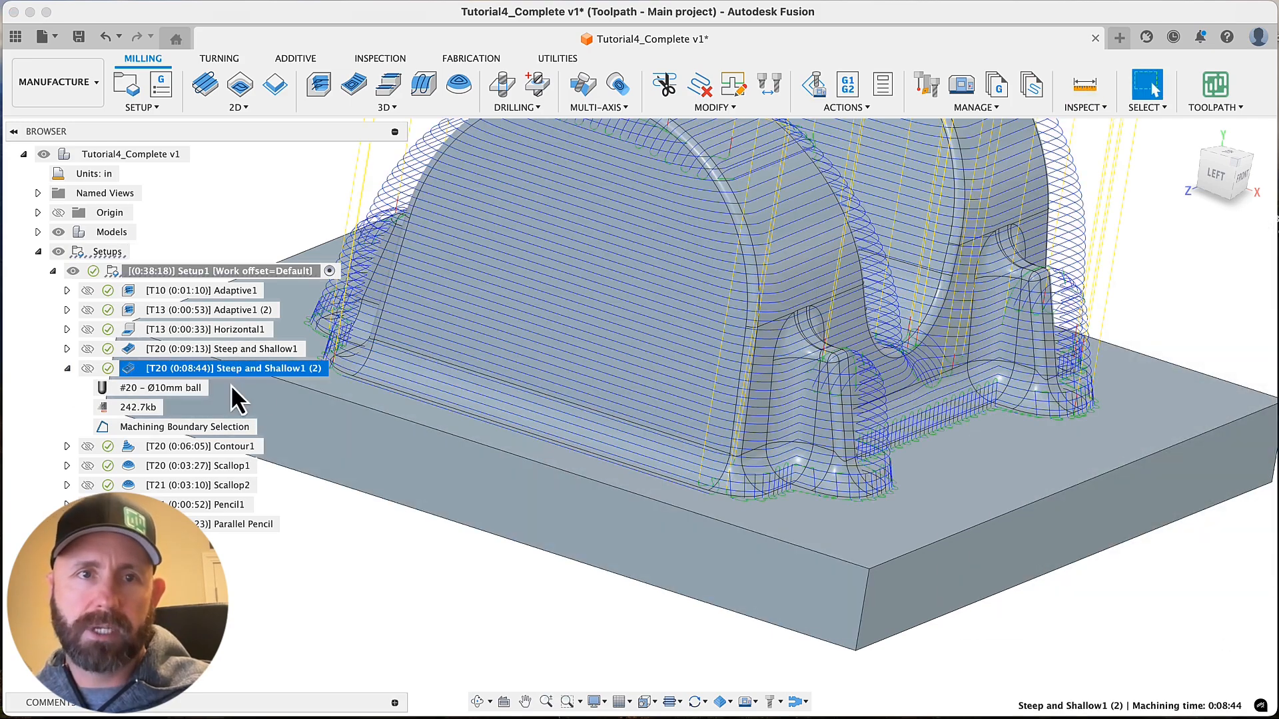
pyautogui.rightClick(227, 368)
pyautogui.click(298, 3)
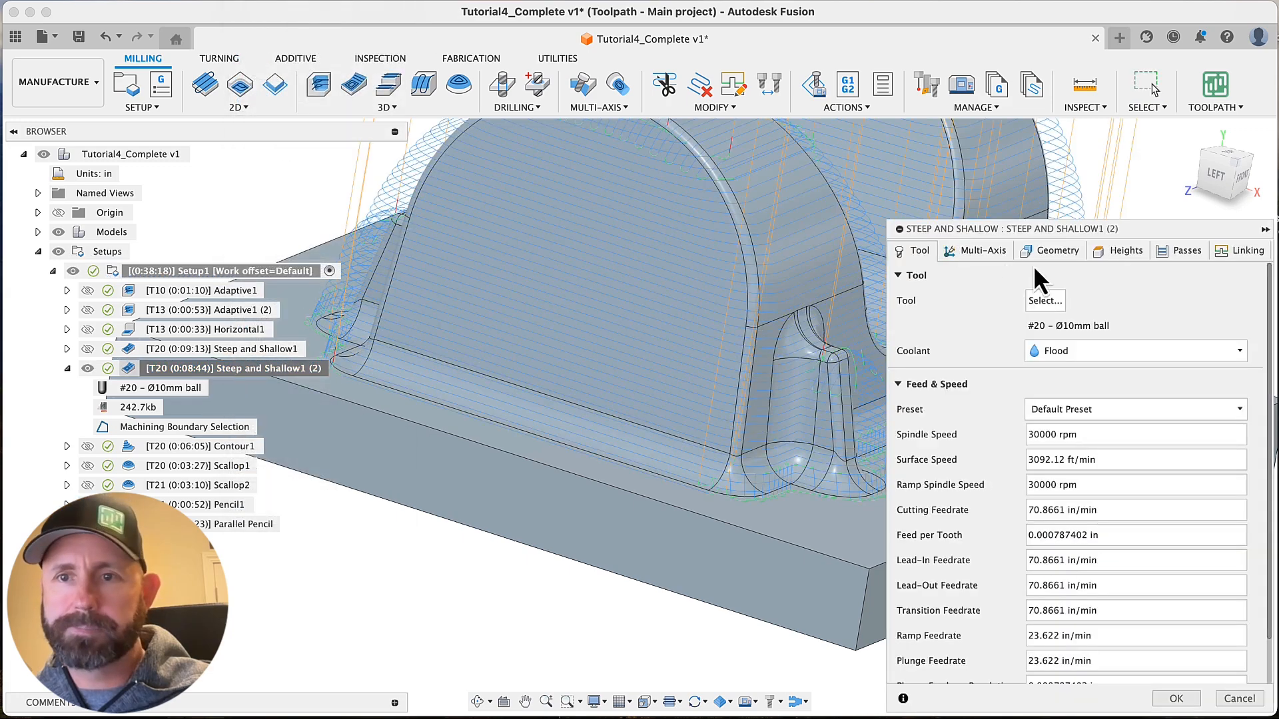
pyautogui.click(1044, 301)
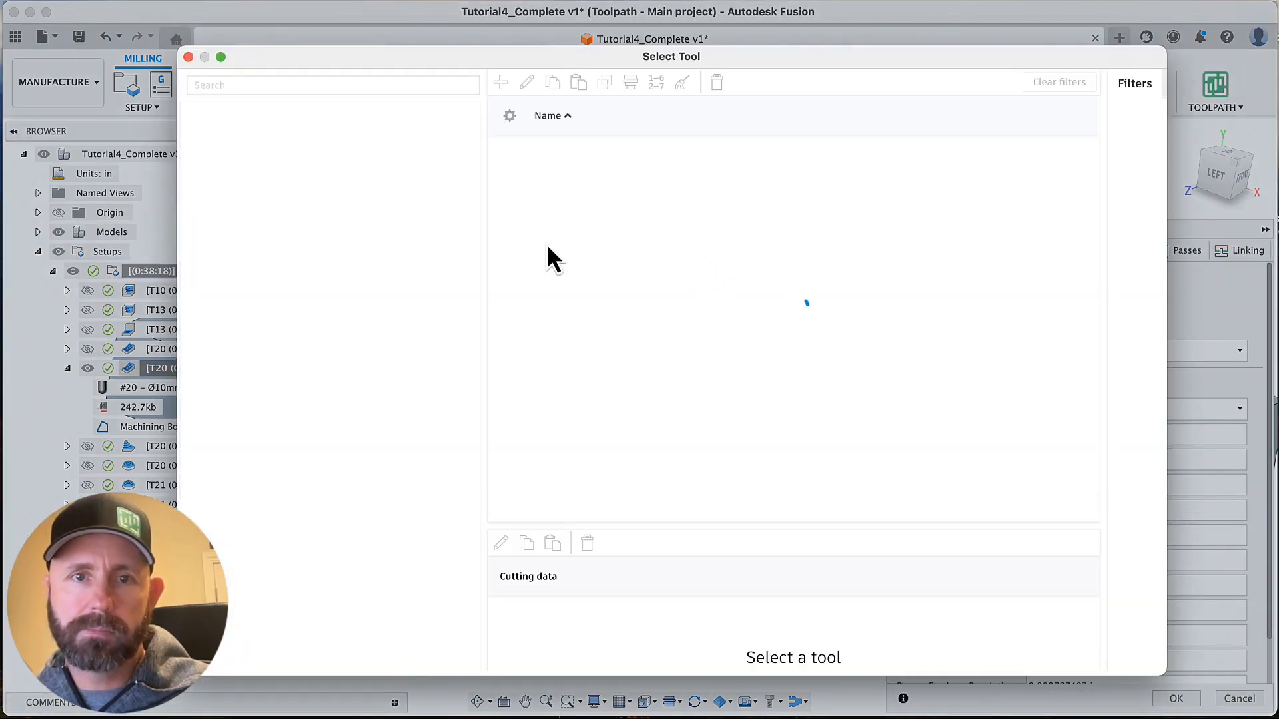
pyautogui.click(545, 261)
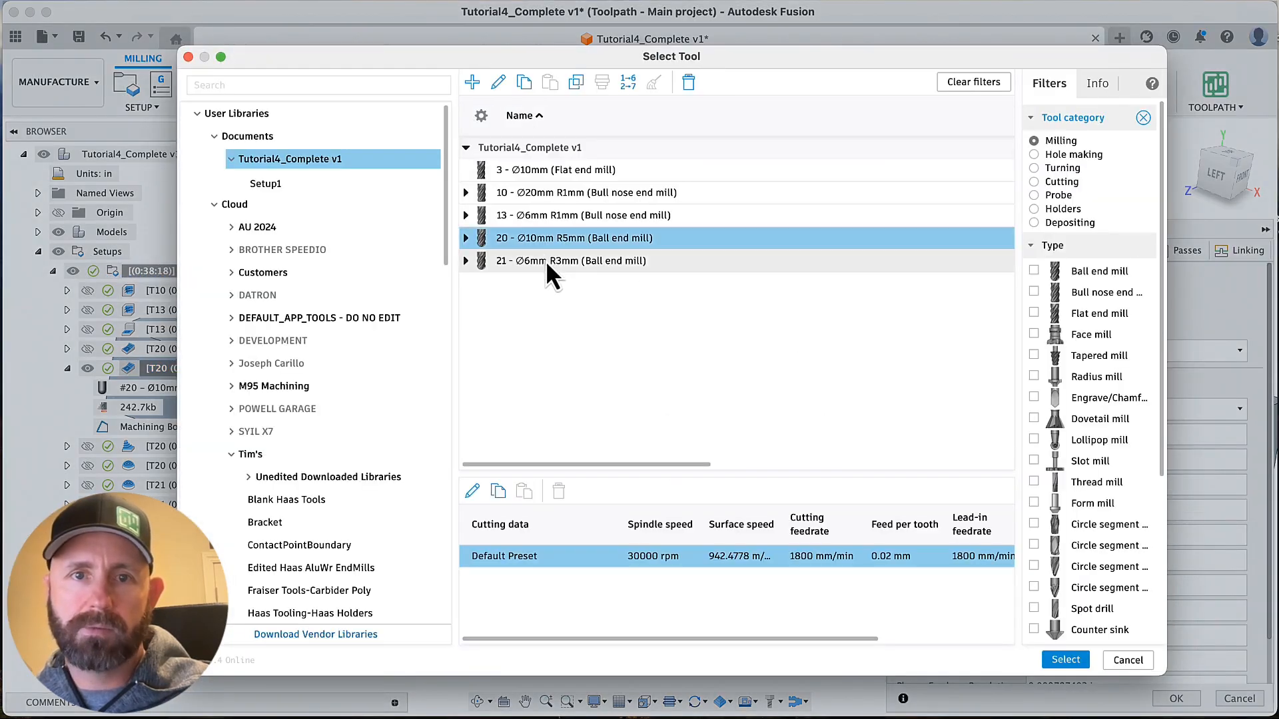
pyautogui.click(1067, 660)
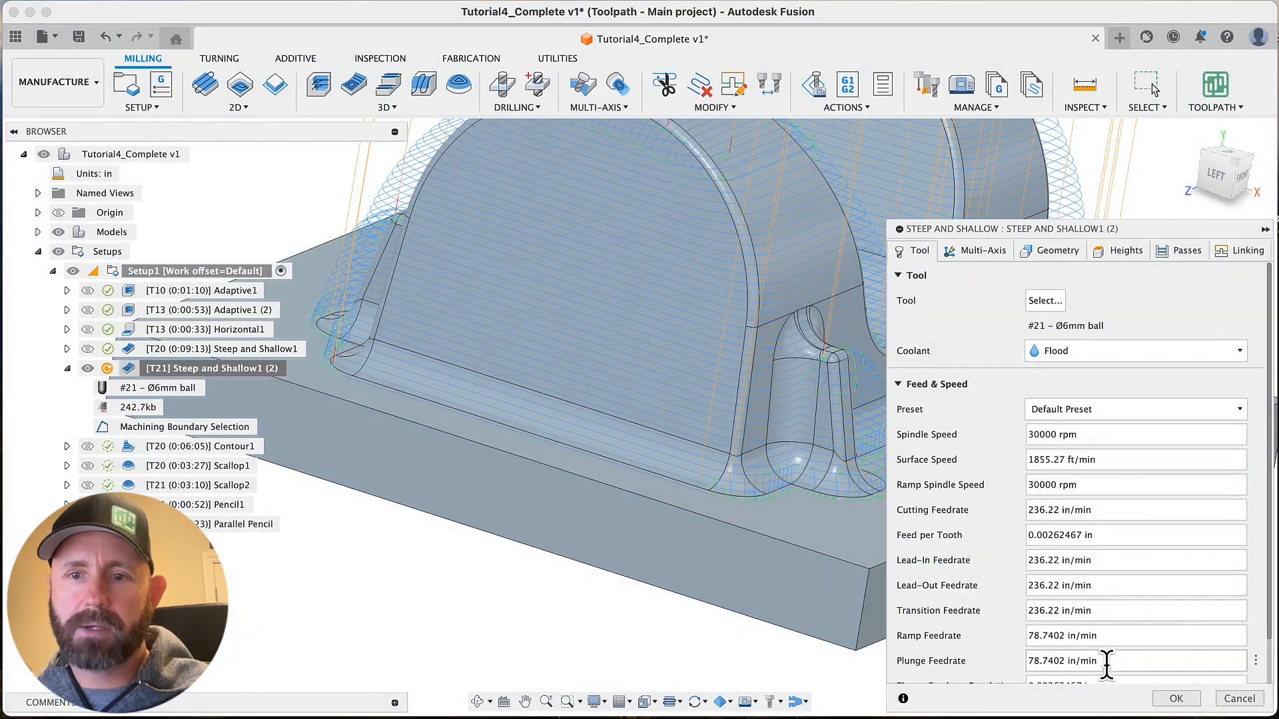
pyautogui.click(1176, 698)
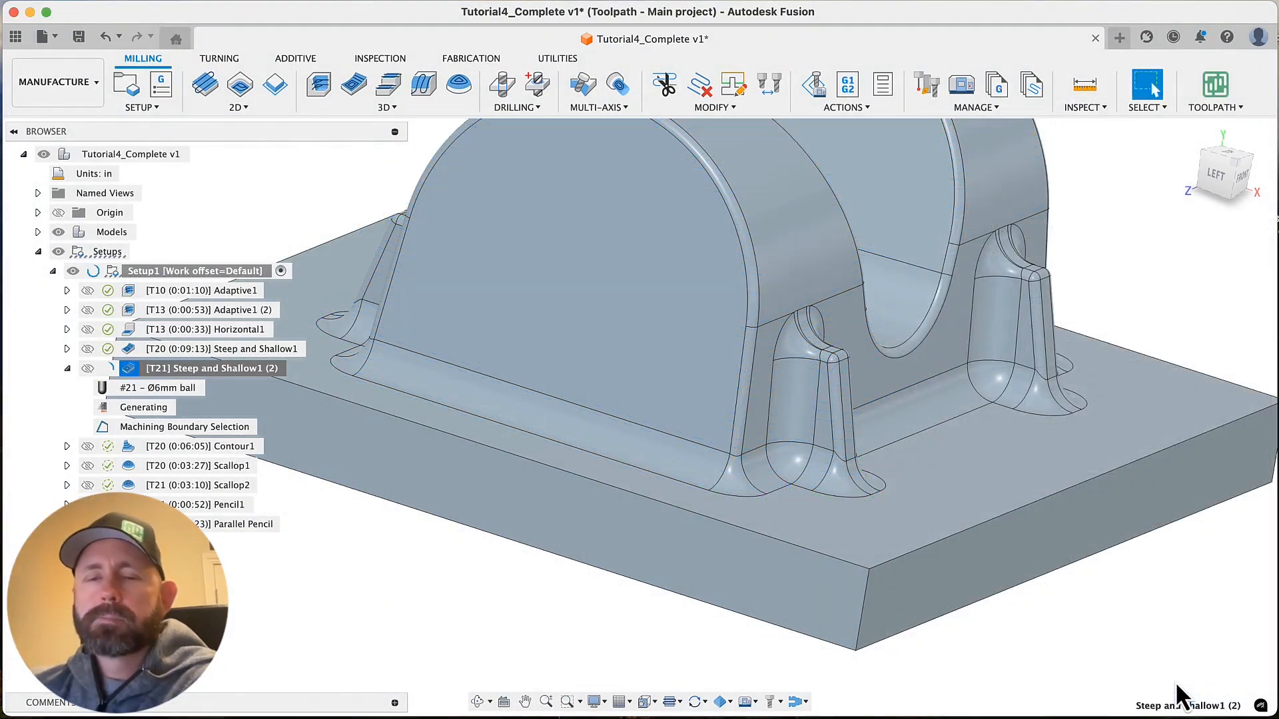
# Examine how the regenerated 6 mm ball toolpath follows the base fillets along the side wall and around the bosses
pyautogui.scroll(-5, 790, 506)
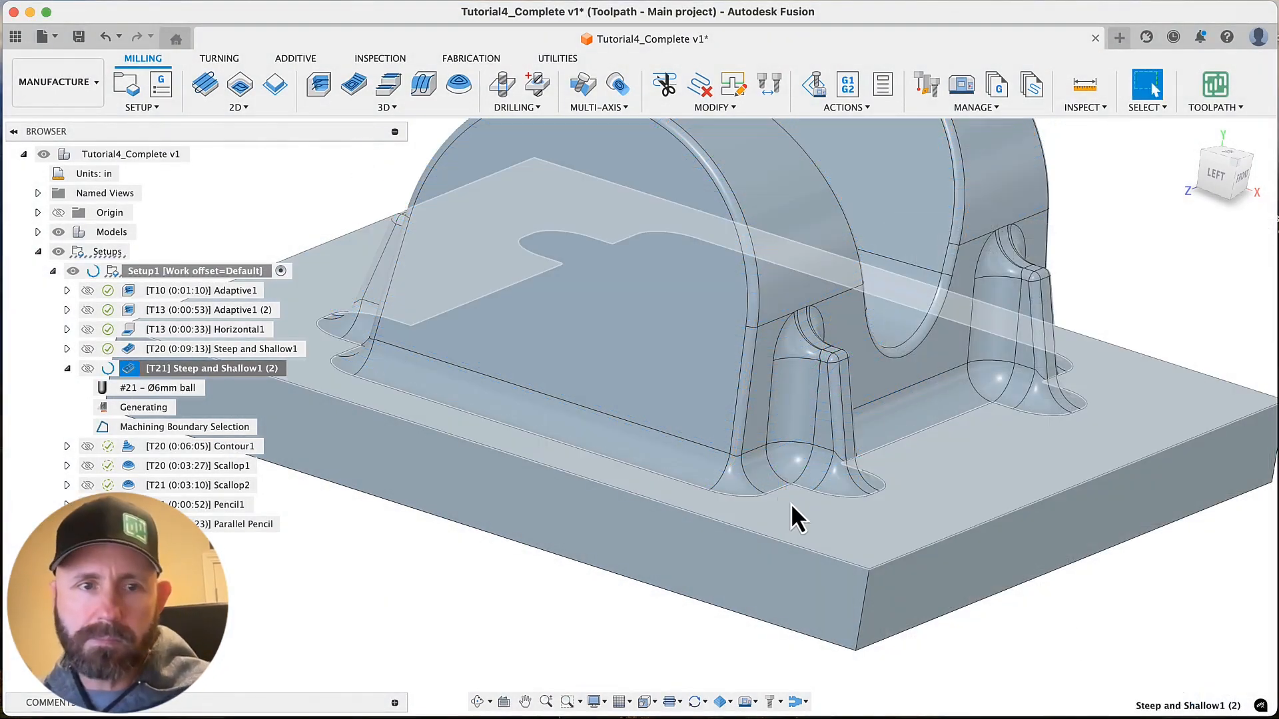
pyautogui.scroll(4, 777, 497)
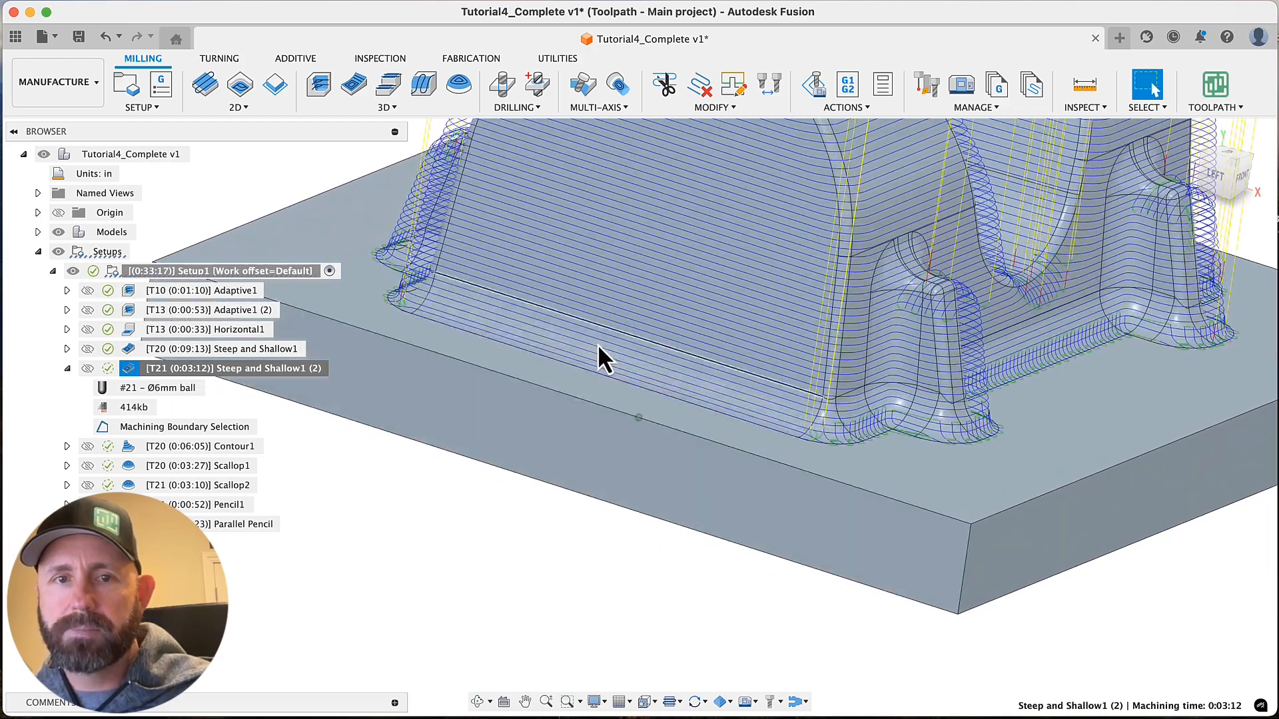
pyautogui.keyDown('shift'); pyautogui.hscroll(10, 633, 377); pyautogui.keyUp('shift')
pyautogui.keyDown('shift'); pyautogui.moveTo(638, 394); pyautogui.dragTo(922, 371, button='middle'); pyautogui.keyUp('shift')
pyautogui.scroll(-4, 725, 437)
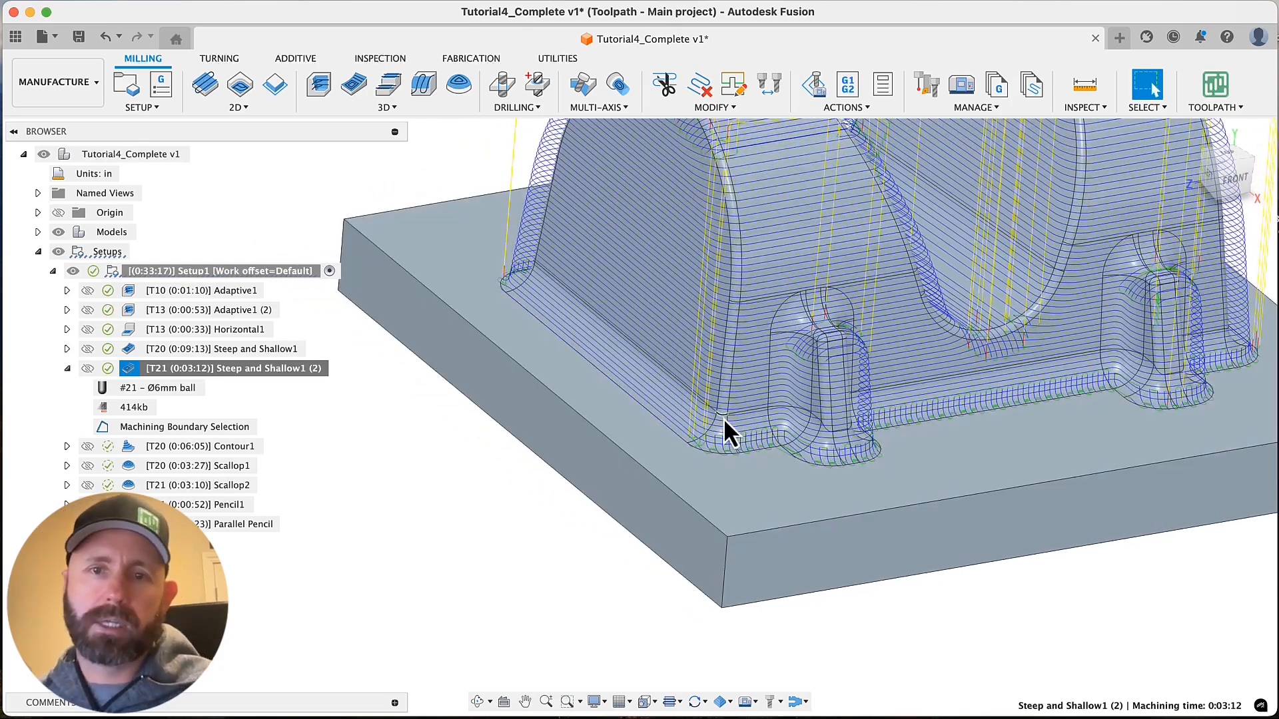
# Edit the geometry settings of Steep and Shallow1 (2) and start a new Faces group under Avoid/Machine Surfaces
pyautogui.click(193, 368)
pyautogui.rightClick(198, 370)
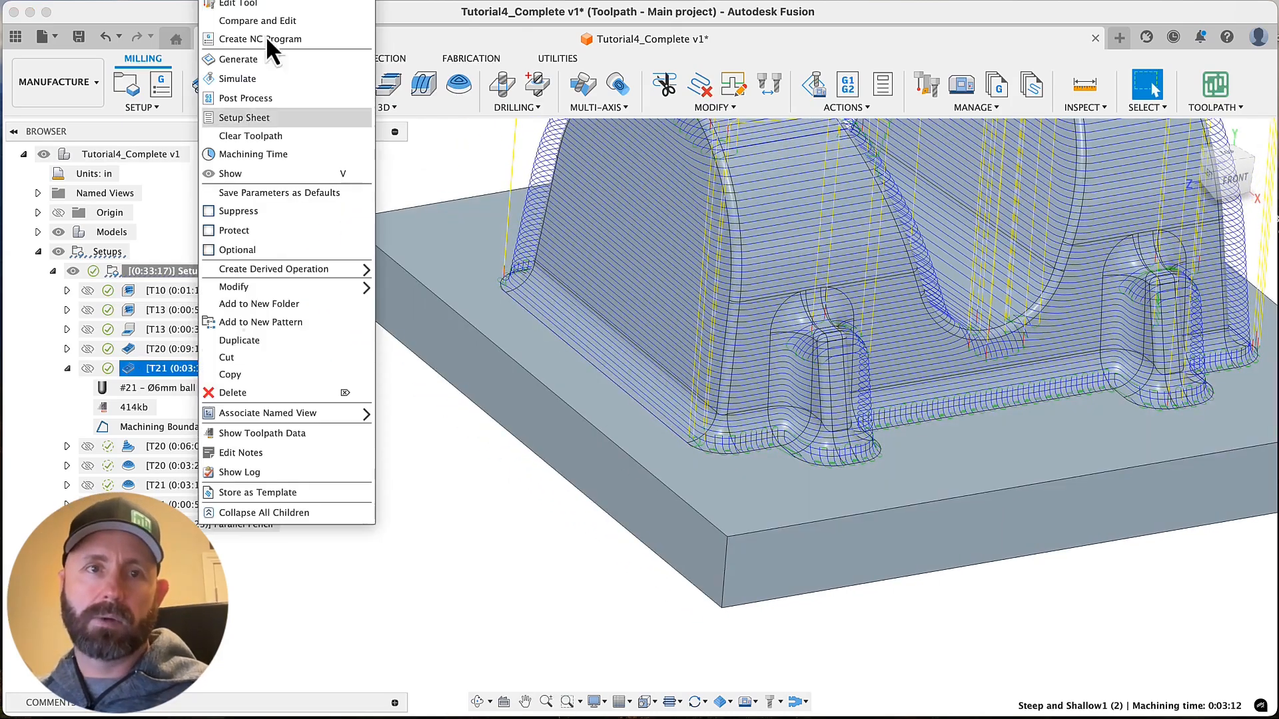
pyautogui.click(261, 7)
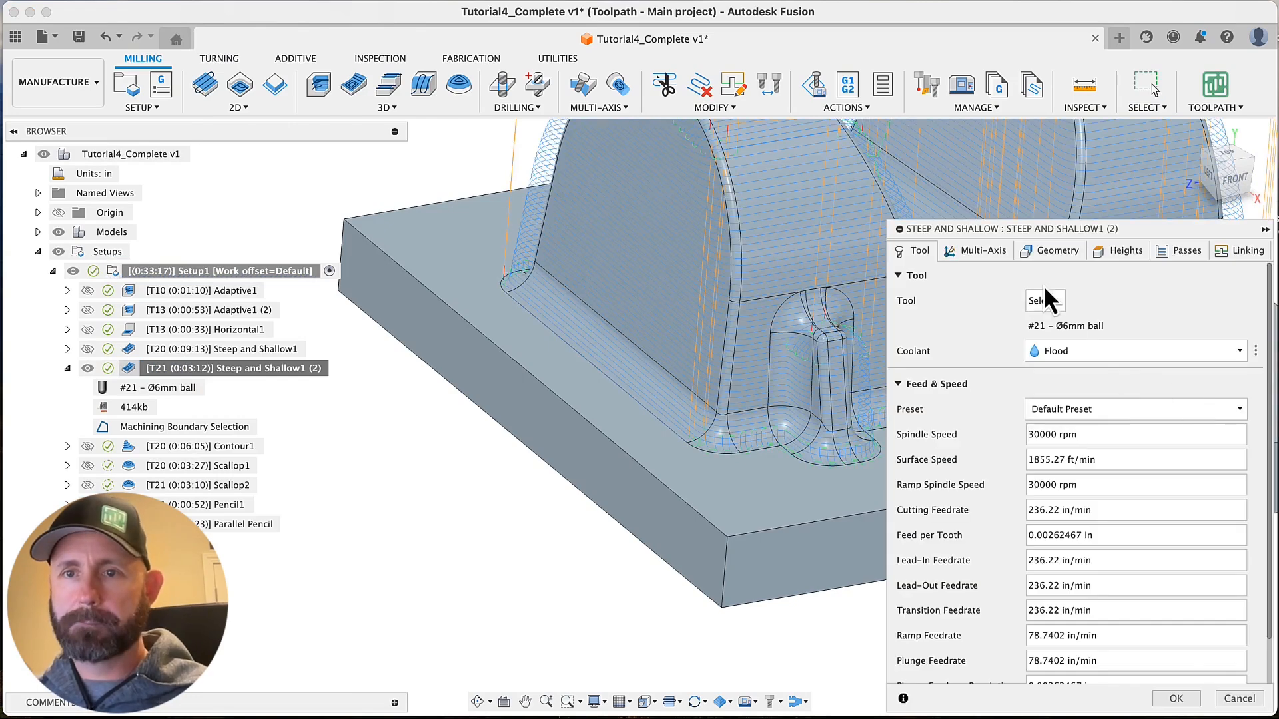
pyautogui.click(1052, 250)
pyautogui.scroll(-5, 993, 466)
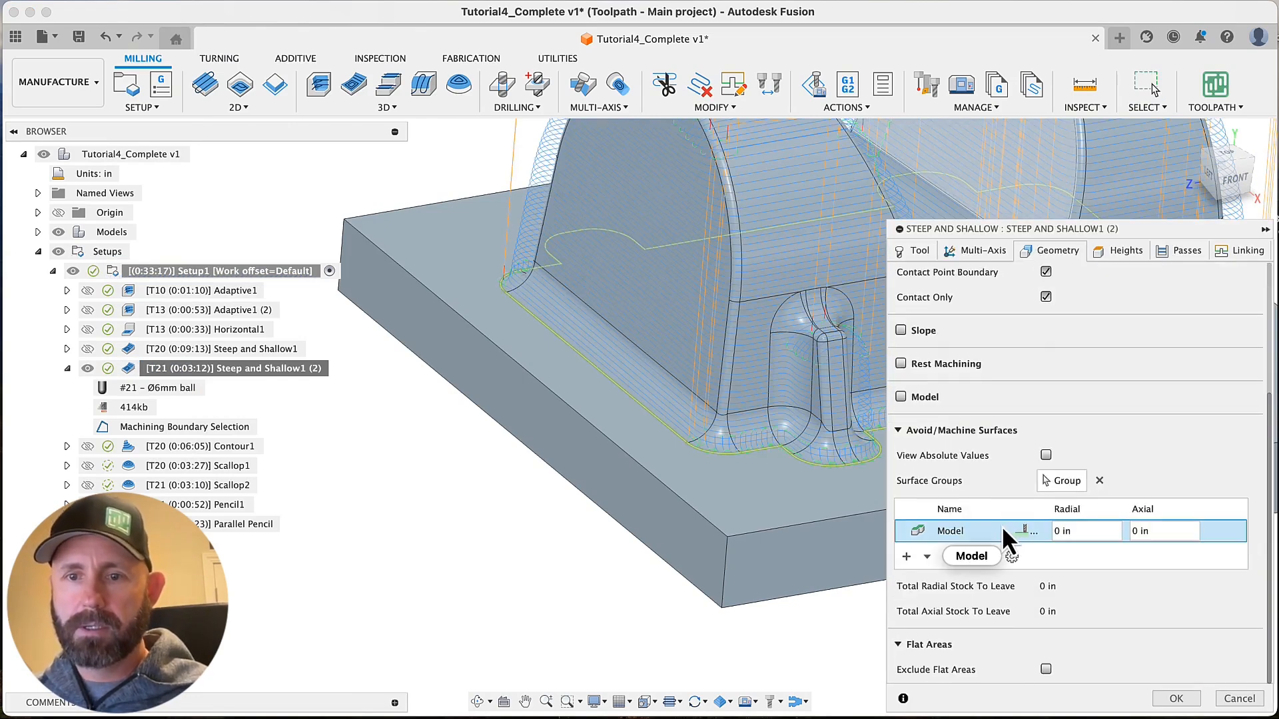
pyautogui.hscroll(2, 820, 494)
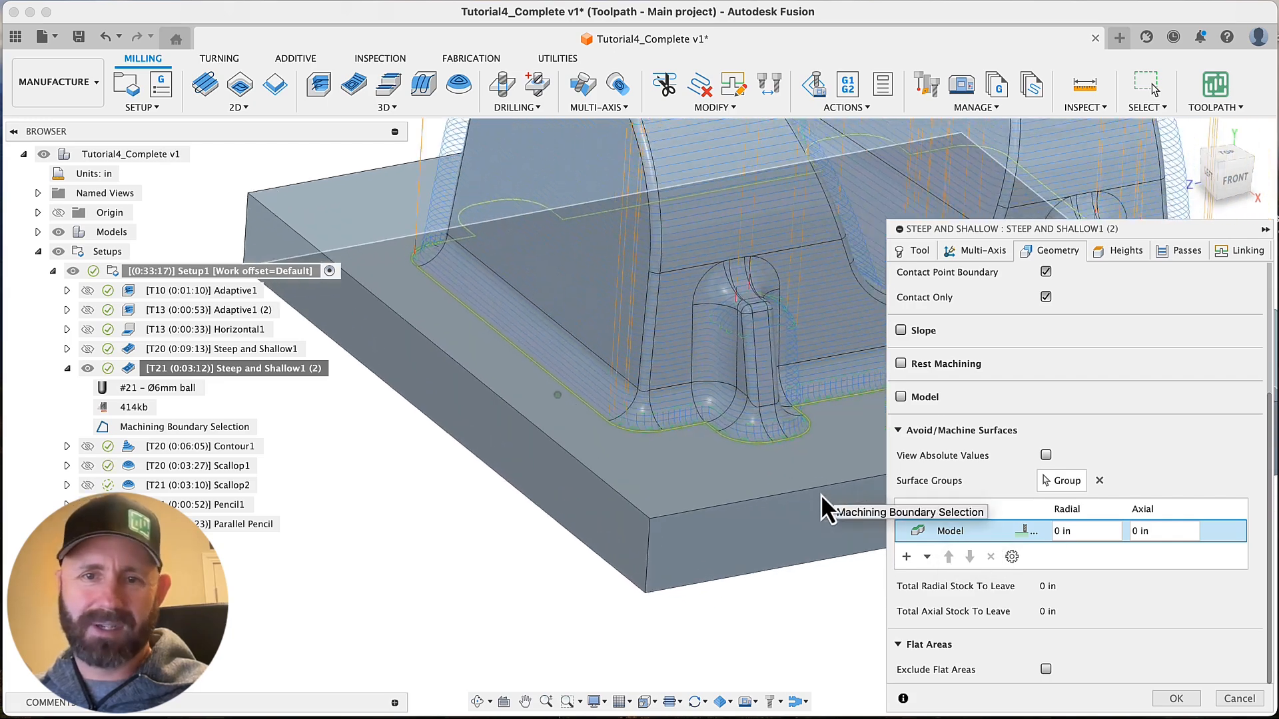
pyautogui.scroll(3, 821, 494)
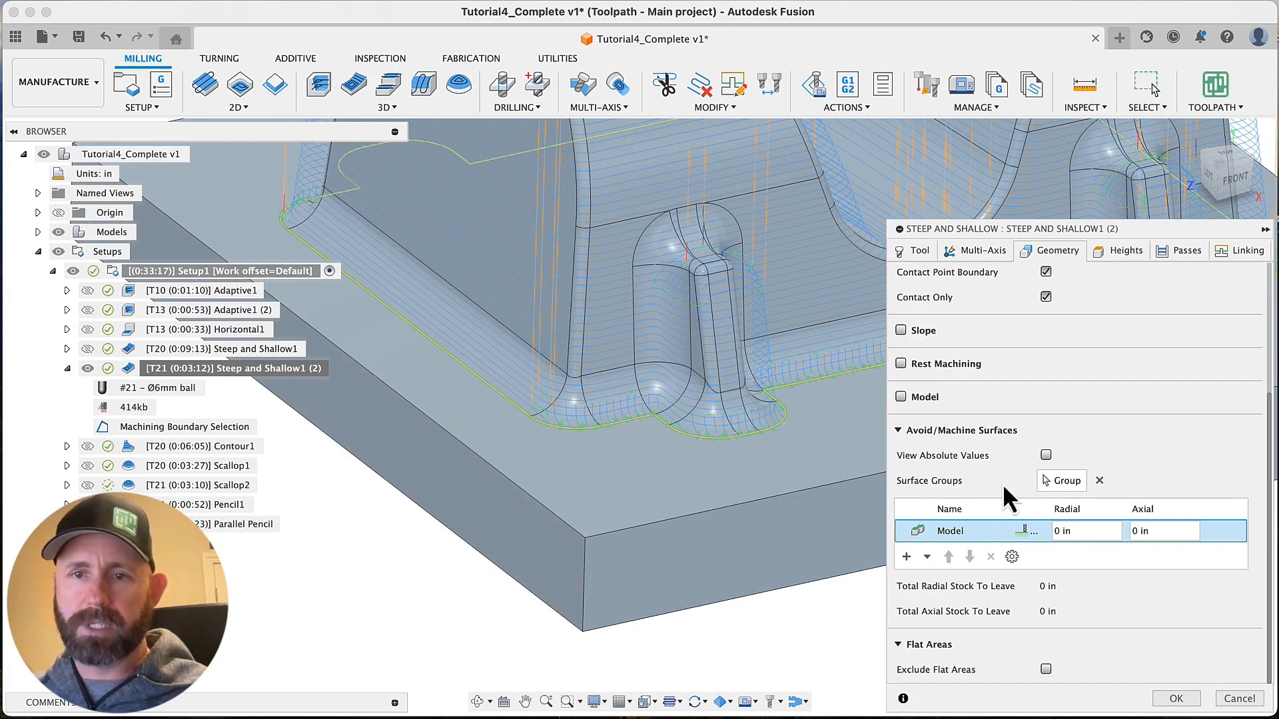
pyautogui.click(912, 561)
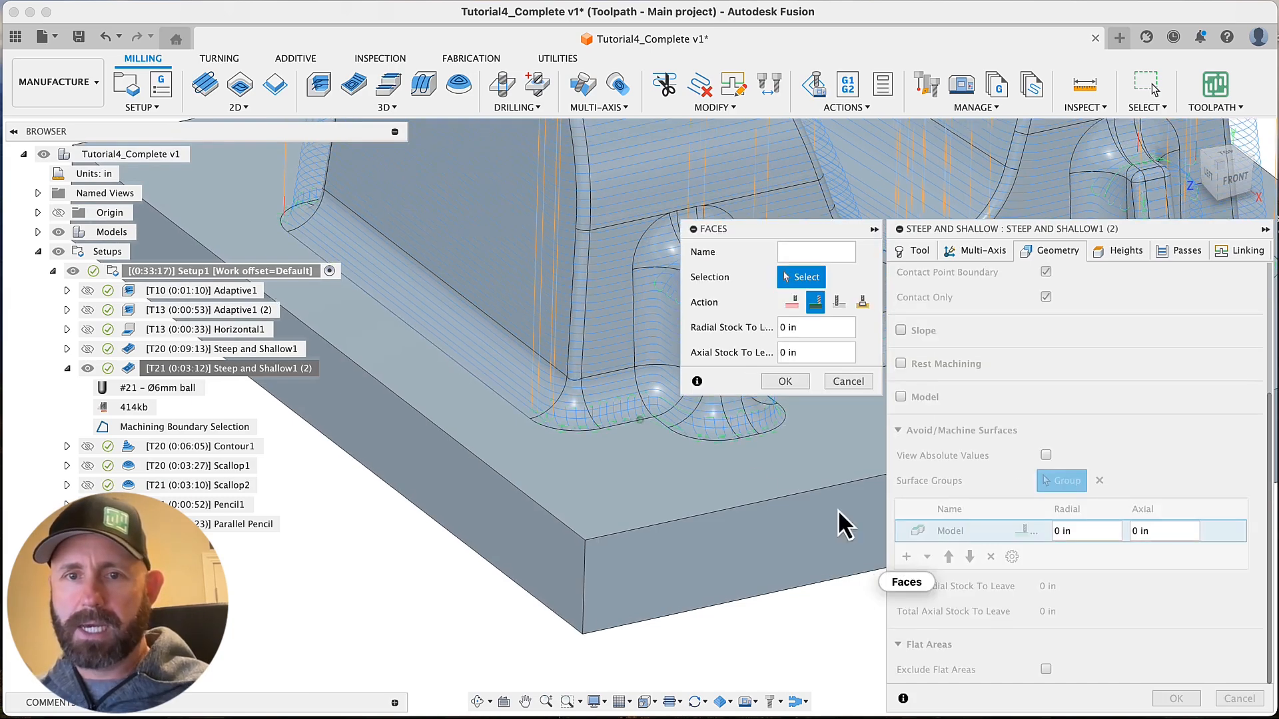
# Select the base fillet faces from the part's corner to the first boss and around its near side for the Faces group
pyautogui.click(554, 415)
pyautogui.click(584, 402)
pyautogui.hscroll(5, 580, 399)
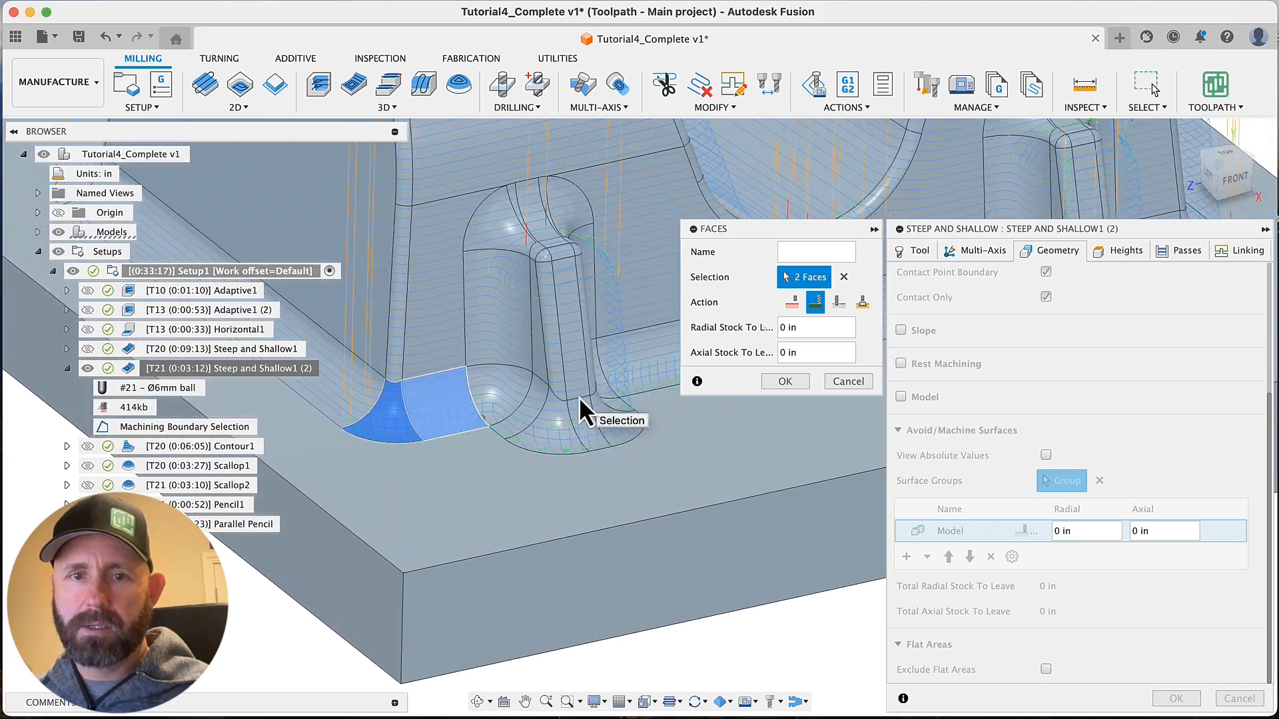
pyautogui.scroll(2, 565, 397)
pyautogui.click(540, 402)
pyautogui.click(561, 415)
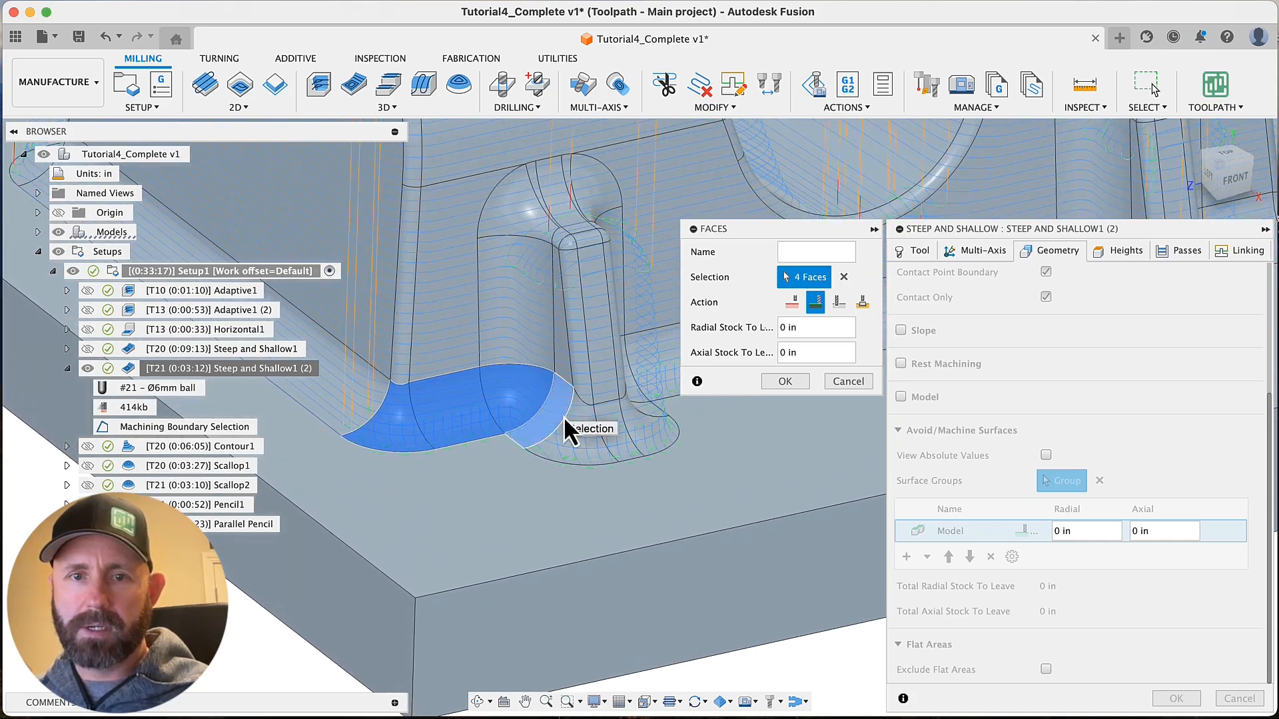
pyautogui.click(581, 423)
# Add the base fillet faces around the rest of the first boss and along the front wall to the second boss
pyautogui.keyDown('shift'); pyautogui.moveTo(614, 422); pyautogui.dragTo(414, 442, button='middle'); pyautogui.keyUp('shift')
pyautogui.click(606, 429)
pyautogui.click(599, 424)
pyautogui.click(632, 397)
pyautogui.click(717, 409)
pyautogui.click(415, 443)
pyautogui.click(431, 459)
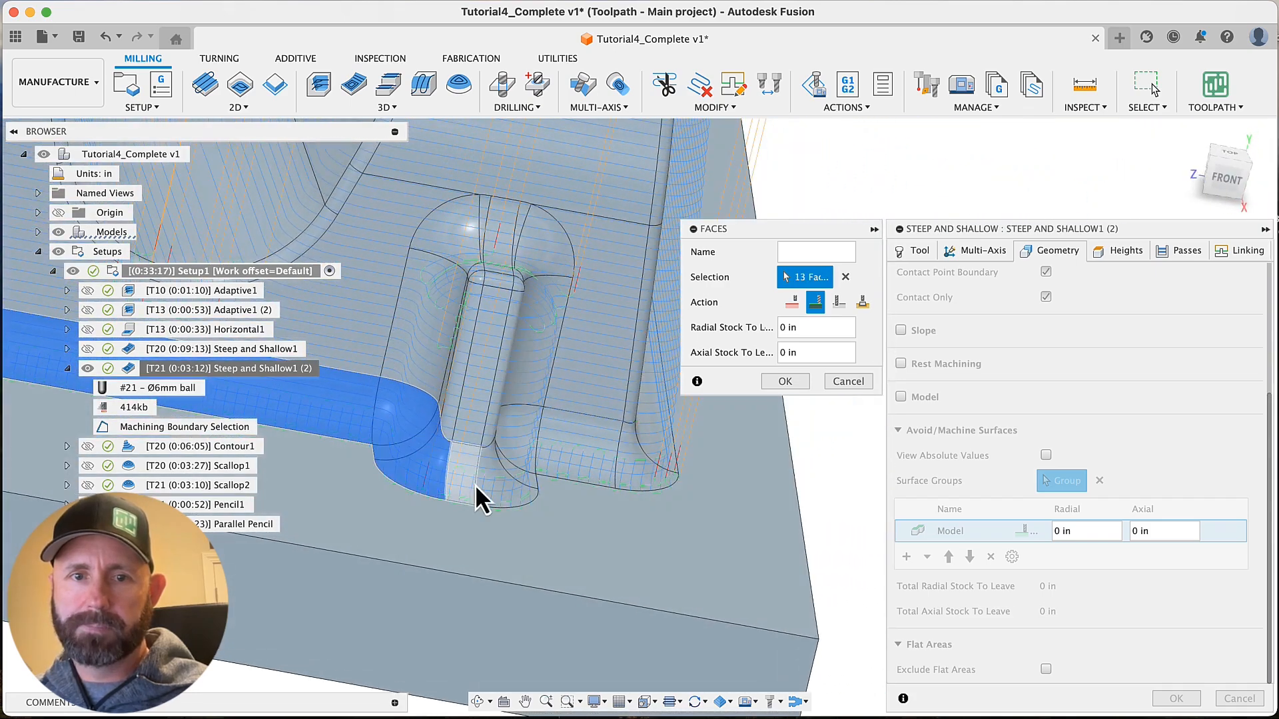
# Add the base fillet faces around the second boss, through the adjoining corner and along the part's right end wall
pyautogui.click(477, 488)
pyautogui.click(494, 480)
pyautogui.keyDown('shift'); pyautogui.moveTo(510, 467); pyautogui.dragTo(461, 453, button='middle'); pyautogui.keyUp('shift')
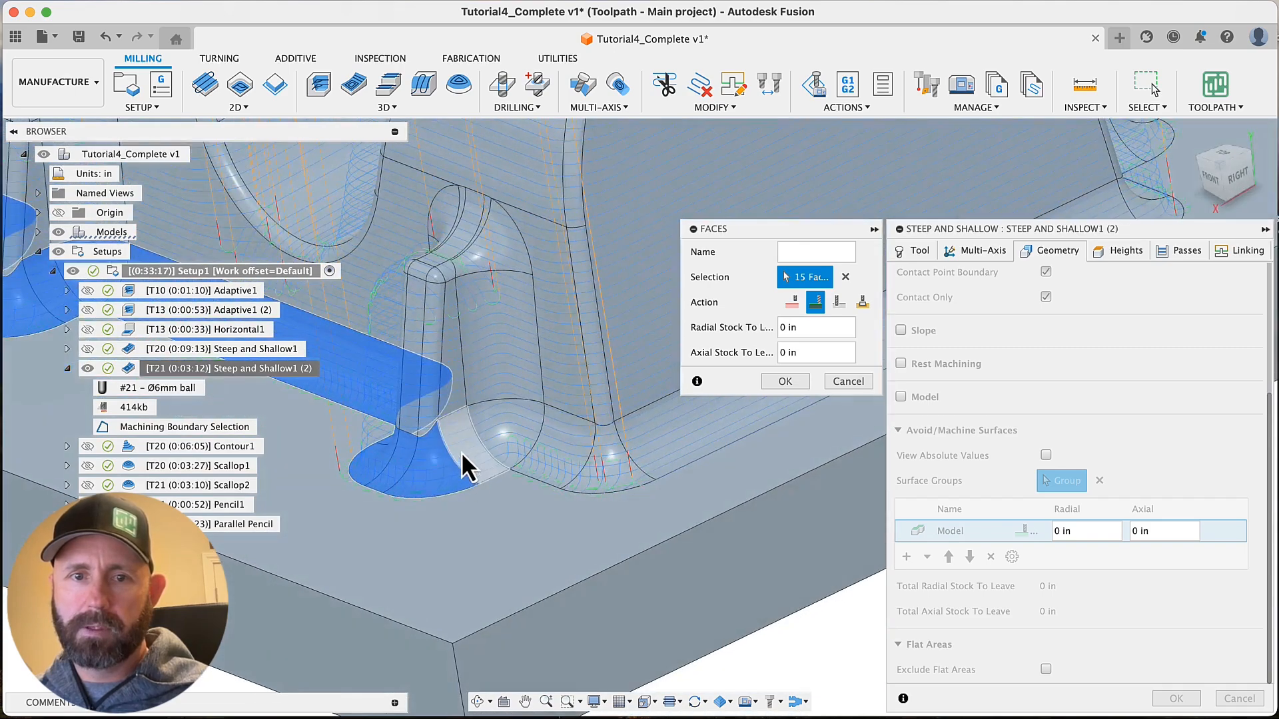
pyautogui.click(566, 458)
pyautogui.click(595, 470)
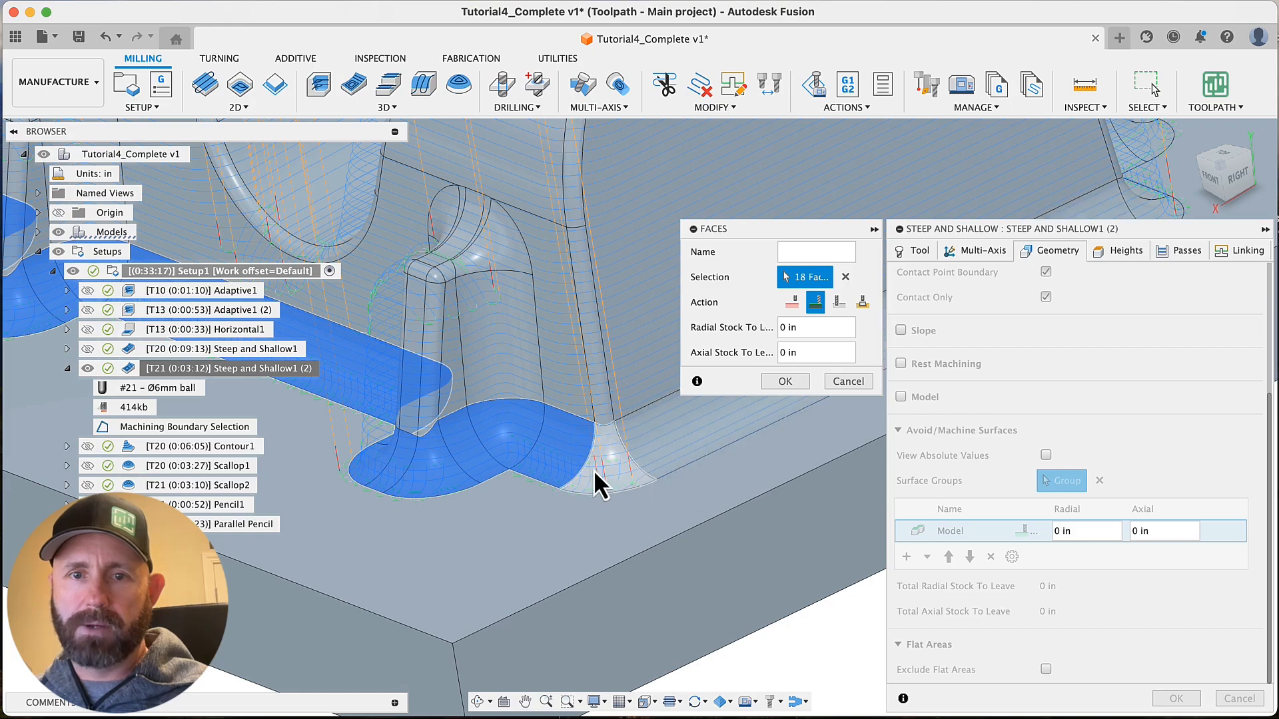
pyautogui.click(689, 436)
pyautogui.keyDown('shift'); pyautogui.moveTo(689, 436); pyautogui.dragTo(570, 490, button='middle'); pyautogui.keyUp('shift')
pyautogui.scroll(1, 570, 490)
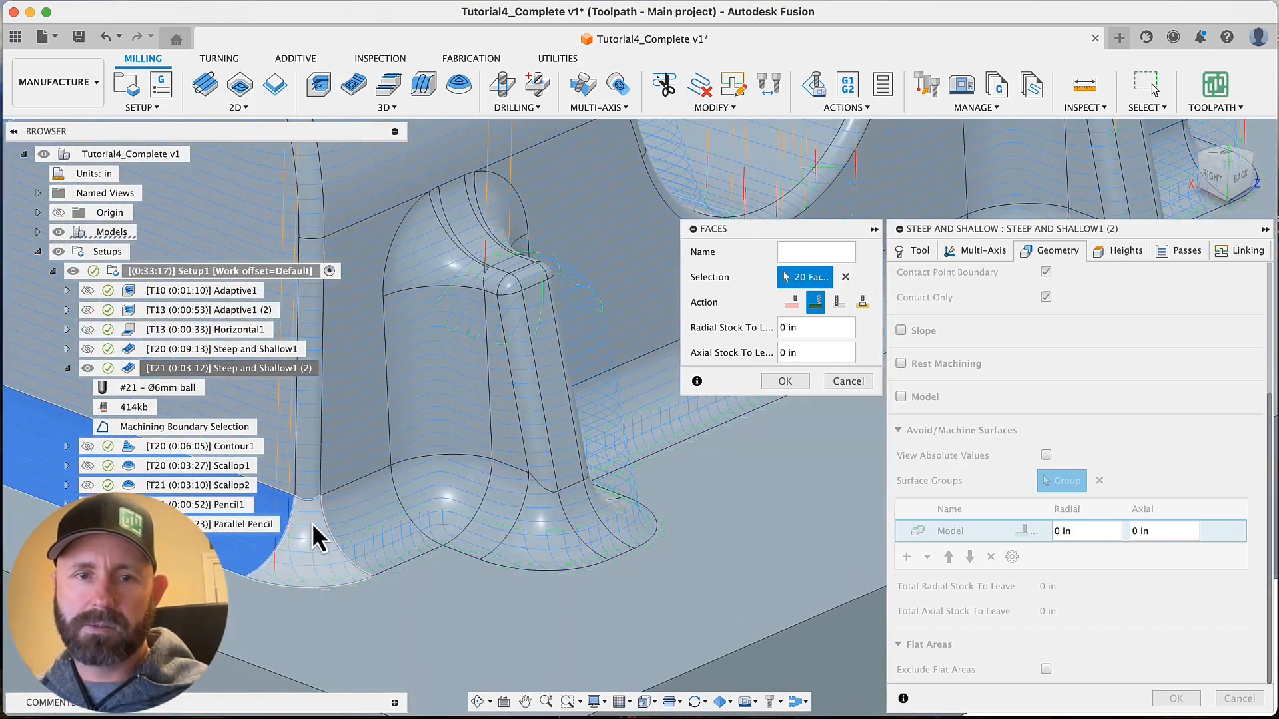
# Add the base fillet faces from the back corner around the third boss and along the back wall between the bosses
pyautogui.click(312, 522)
pyautogui.click(357, 523)
pyautogui.click(464, 505)
pyautogui.click(503, 512)
pyautogui.click(557, 523)
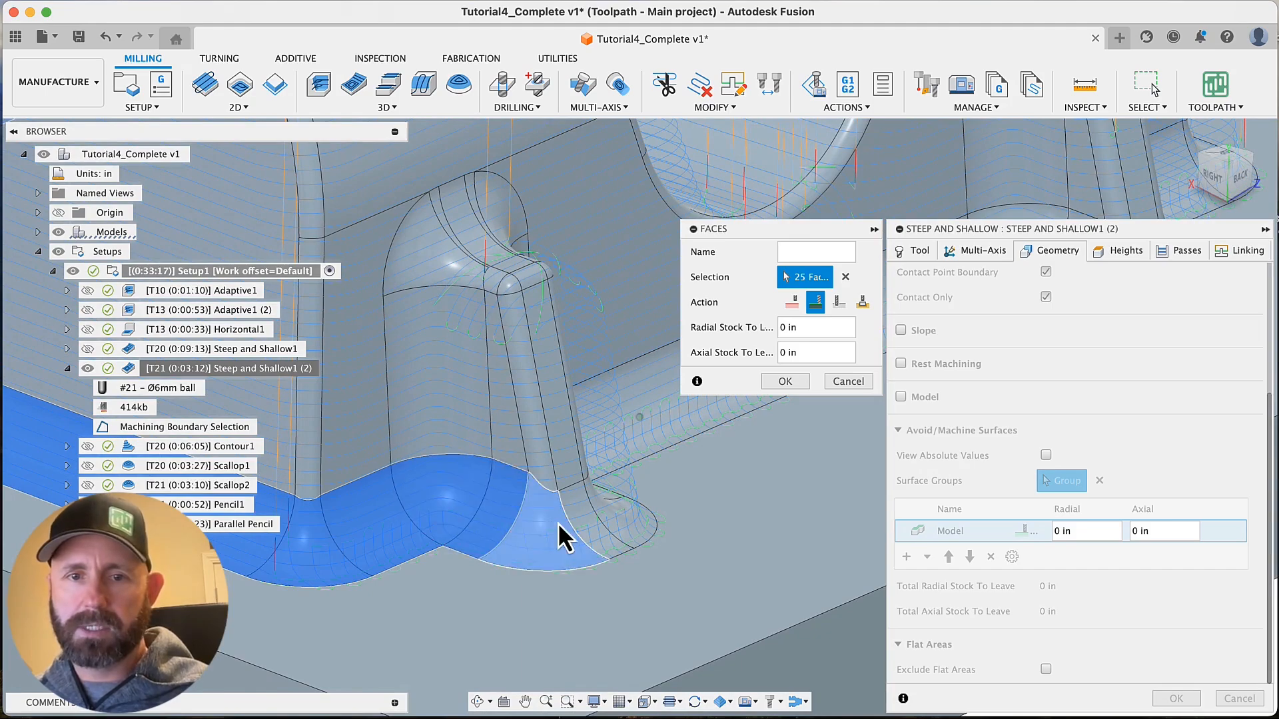
pyautogui.click(508, 430)
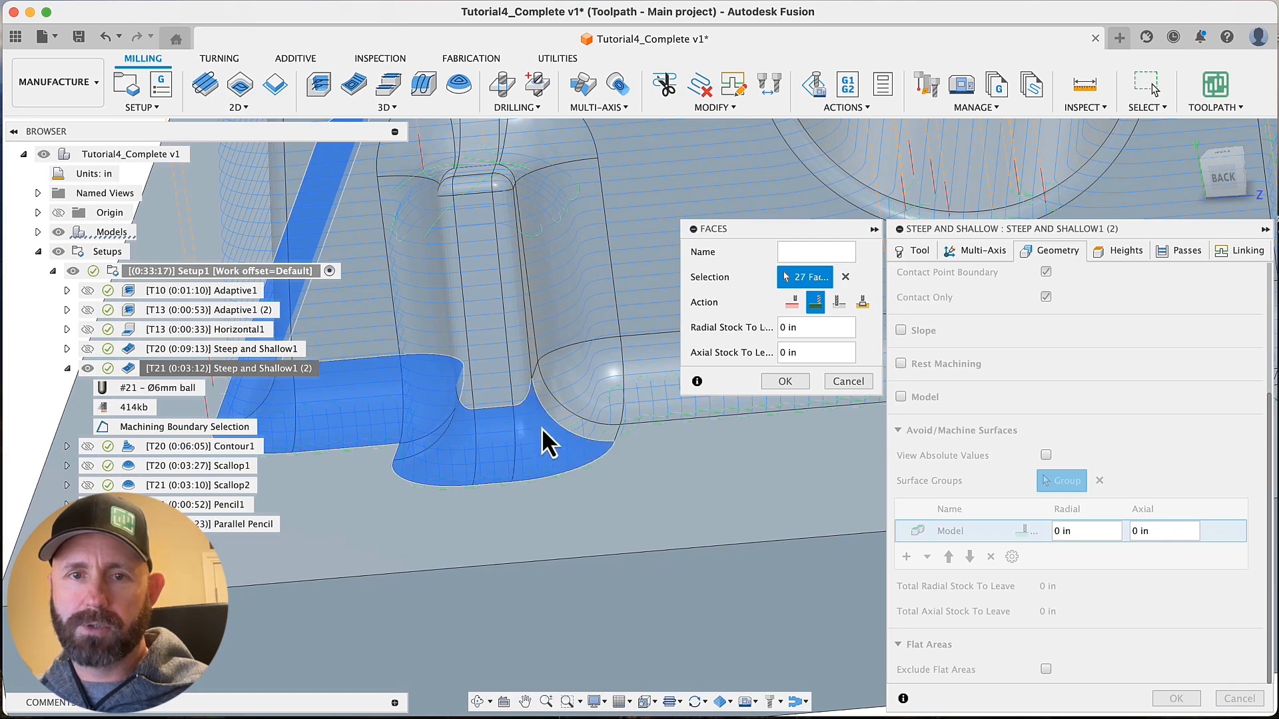
pyautogui.click(542, 430)
pyautogui.click(553, 397)
pyautogui.click(565, 381)
pyautogui.click(565, 382)
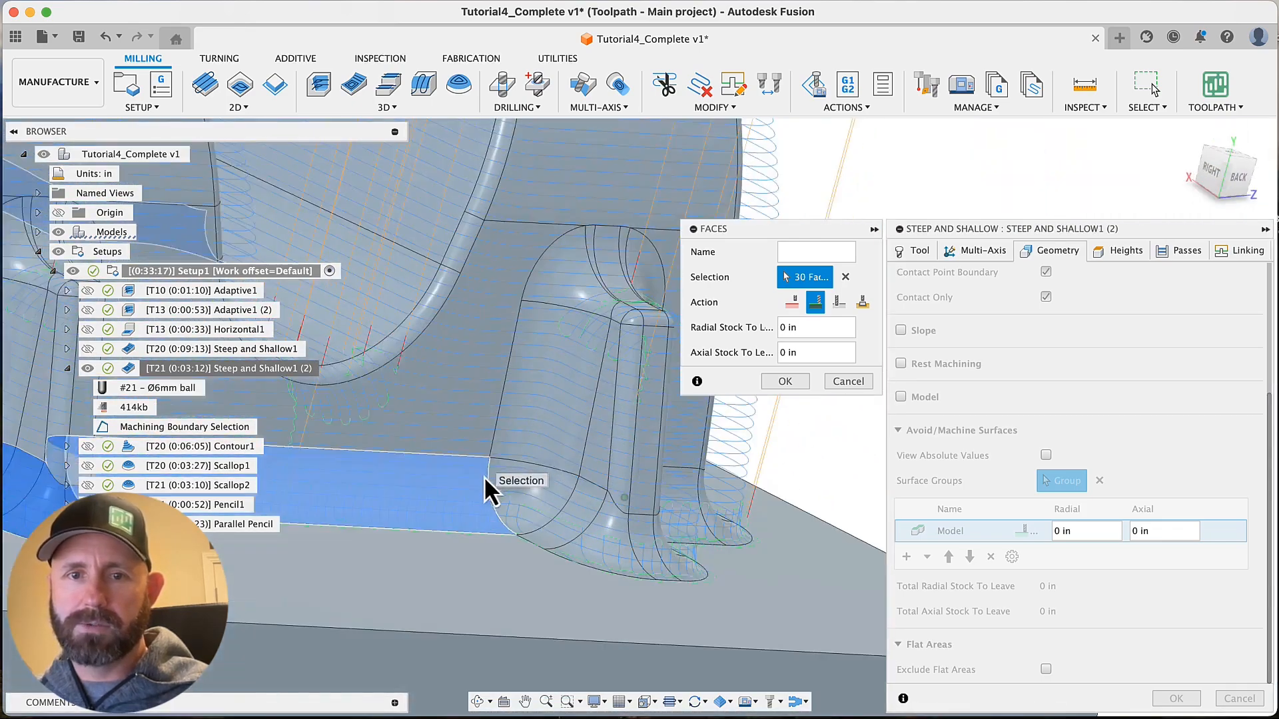
# Add the base fillet faces around the fourth boss and on to the last corner to complete the fillet loop
pyautogui.click(485, 485)
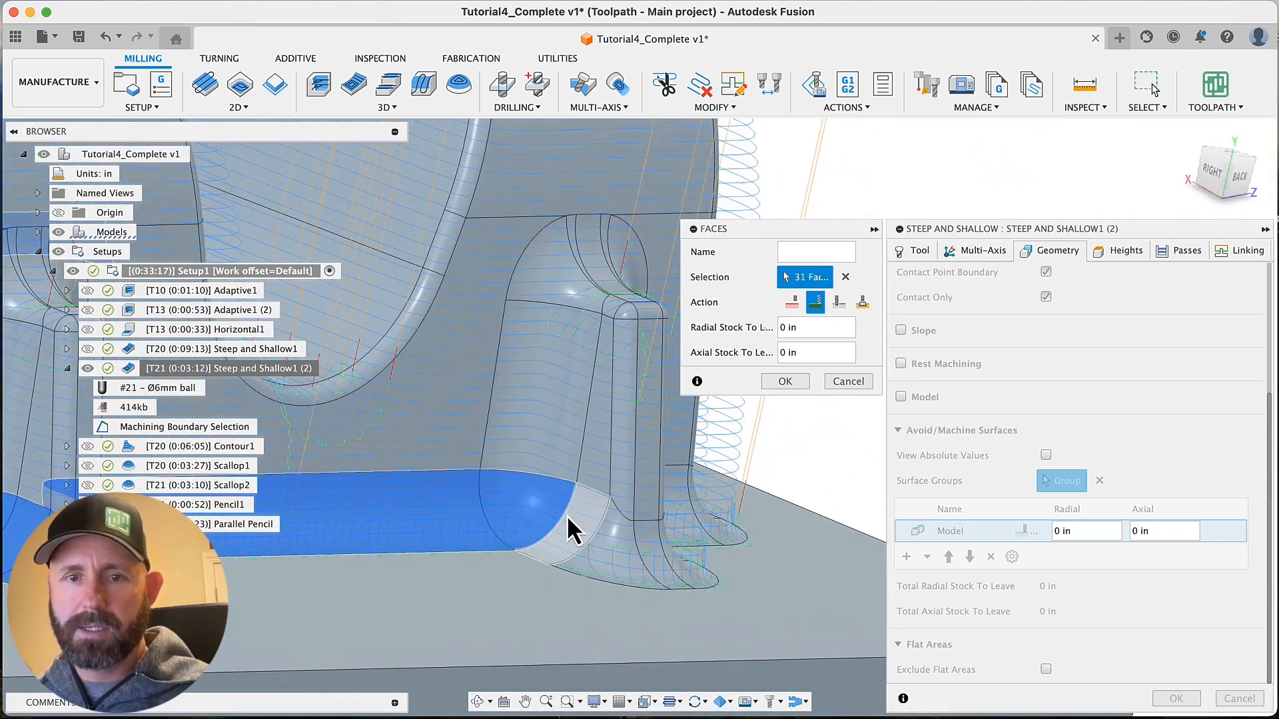
pyautogui.click(618, 551)
pyautogui.click(650, 541)
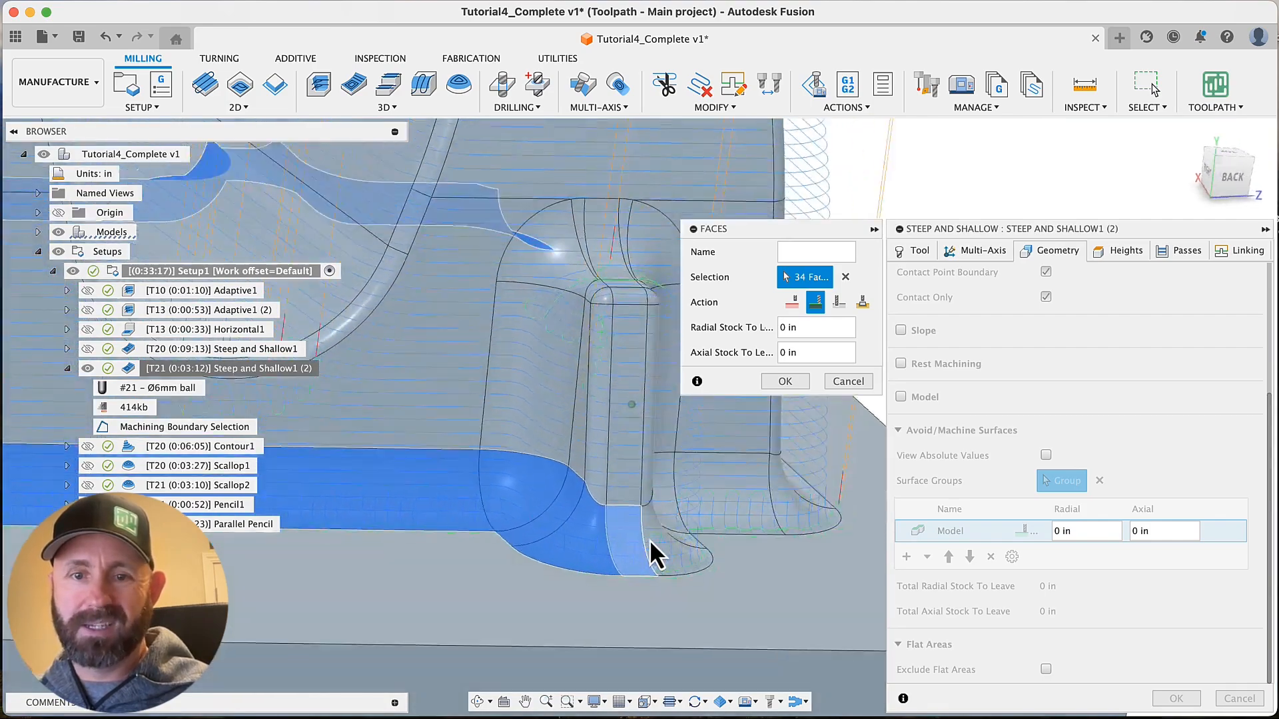
pyautogui.click(660, 522)
pyautogui.click(675, 498)
pyautogui.click(689, 481)
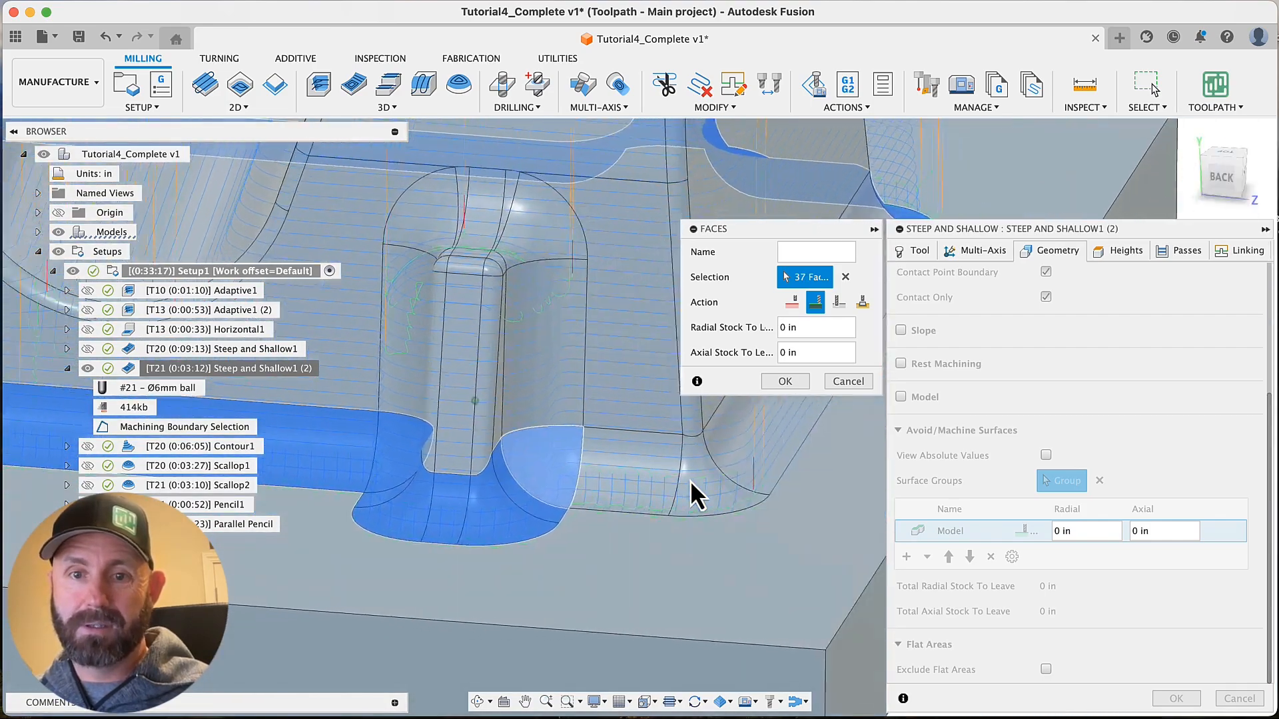
pyautogui.click(605, 462)
pyautogui.click(647, 462)
pyautogui.click(689, 446)
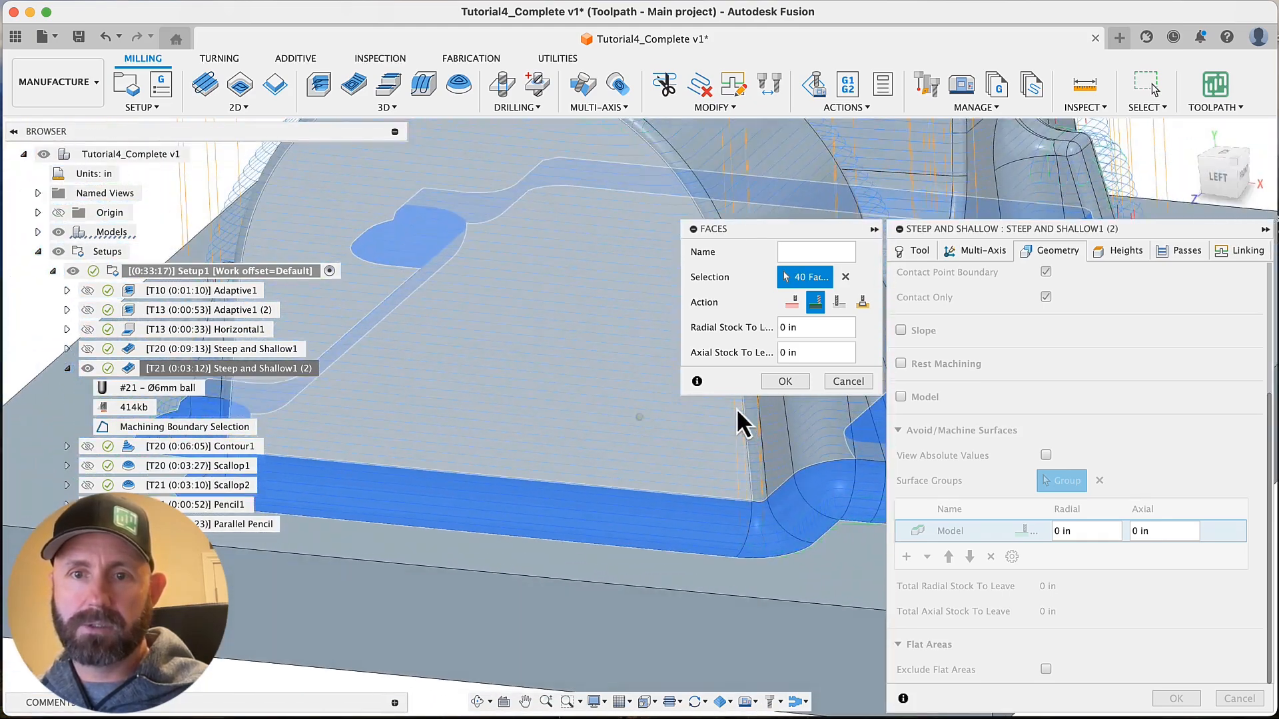
# Set the fillet Faces group to be avoided, accept it as a surface group and regenerate Steep and Shallow1 (2)
pyautogui.click(779, 375)
pyautogui.scroll(-8, 653, 405)
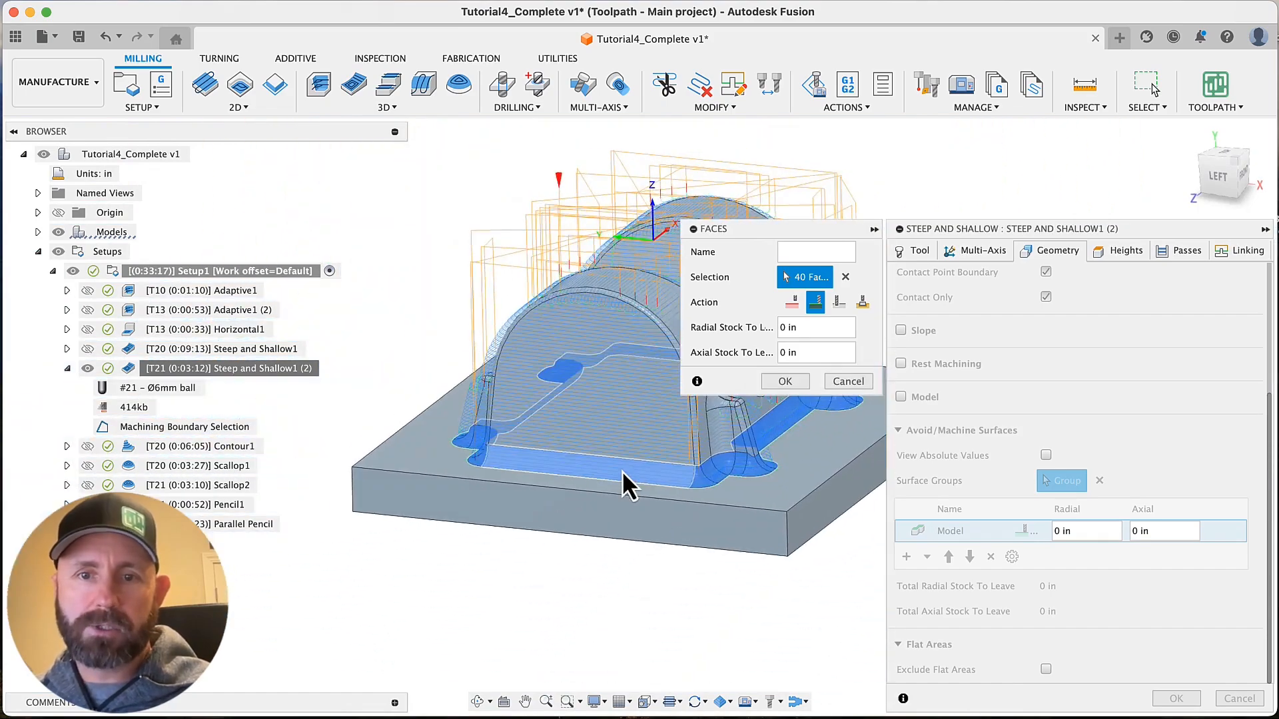
pyautogui.scroll(4, 556, 461)
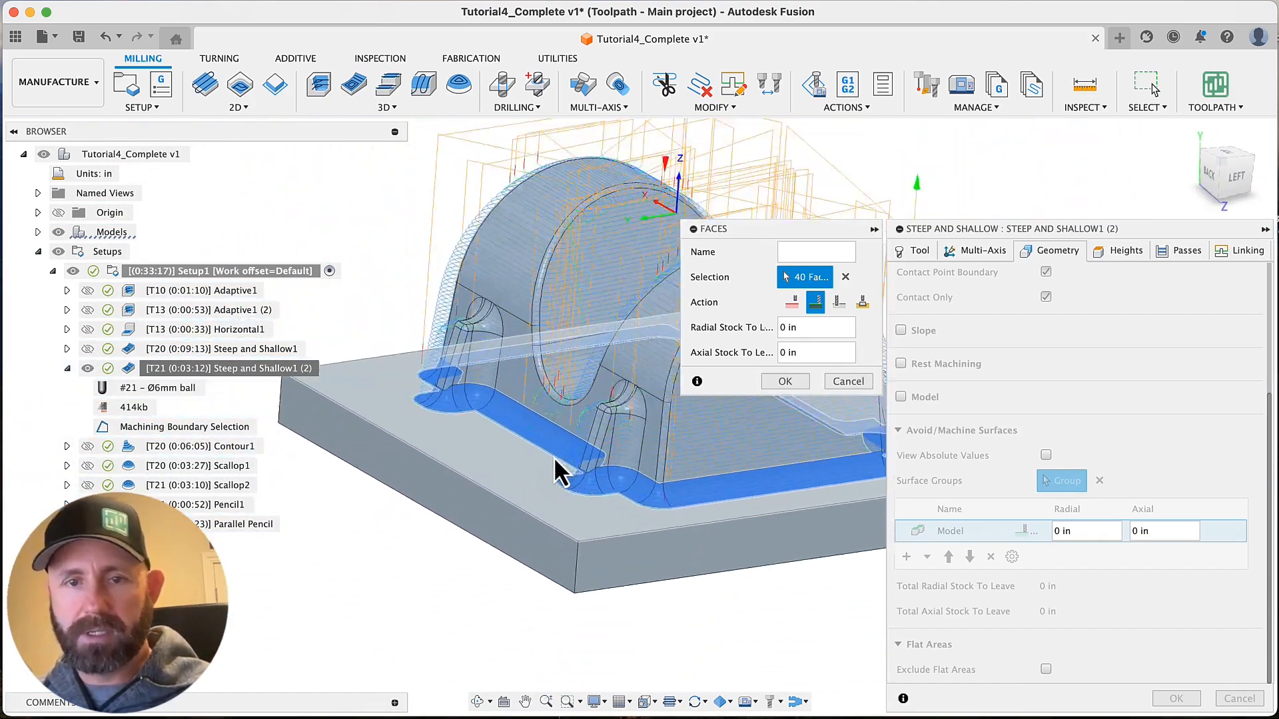
pyautogui.keyDown('shift'); pyautogui.hscroll(5, 555, 460); pyautogui.keyUp('shift')
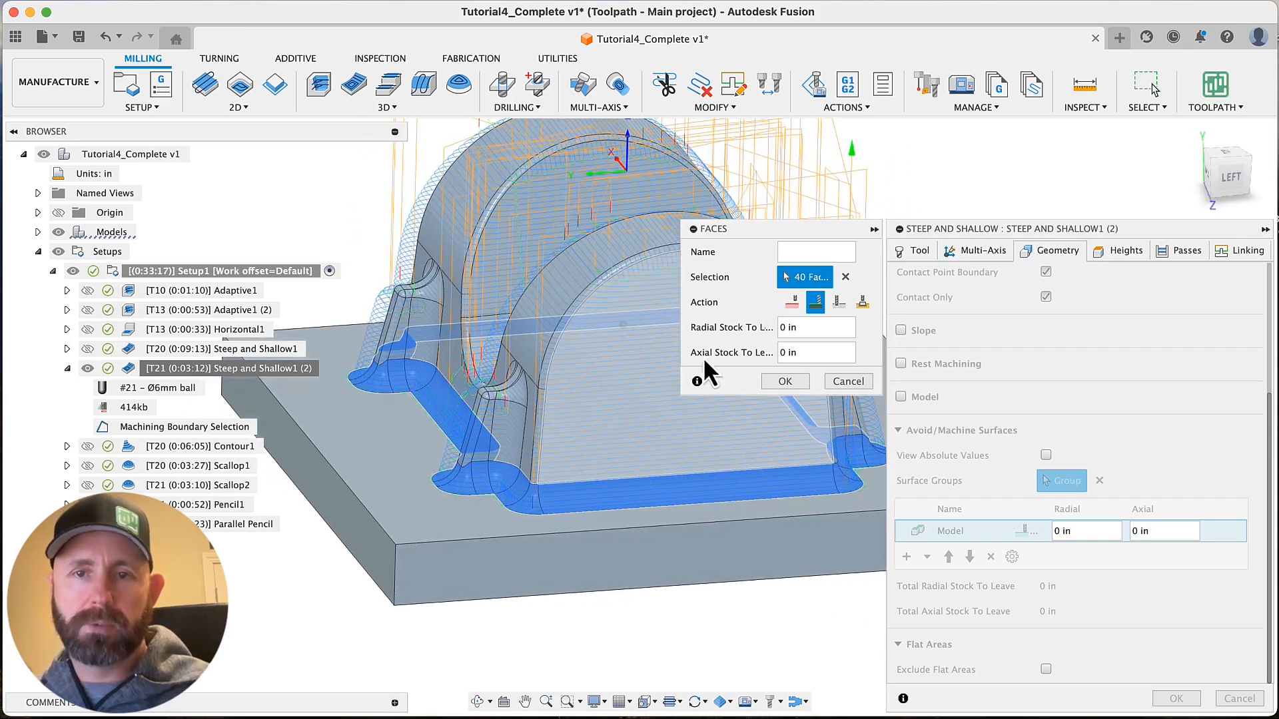
pyautogui.click(796, 306)
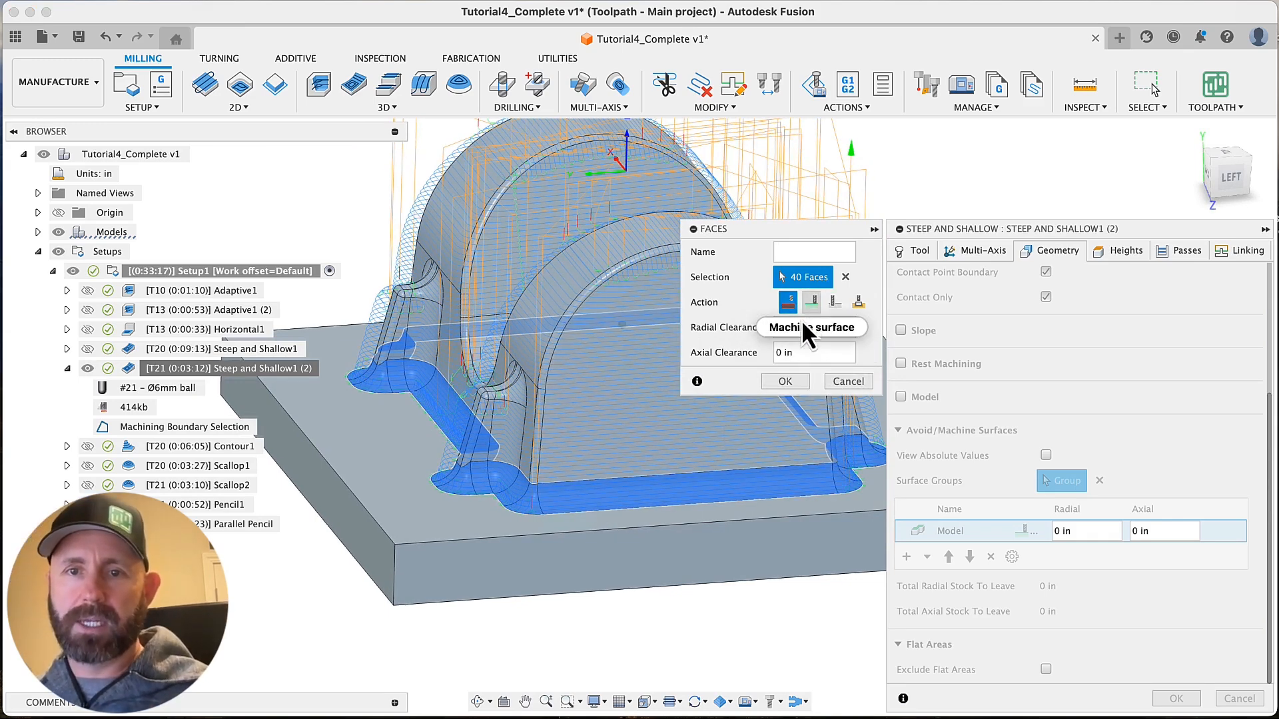
pyautogui.click(781, 381)
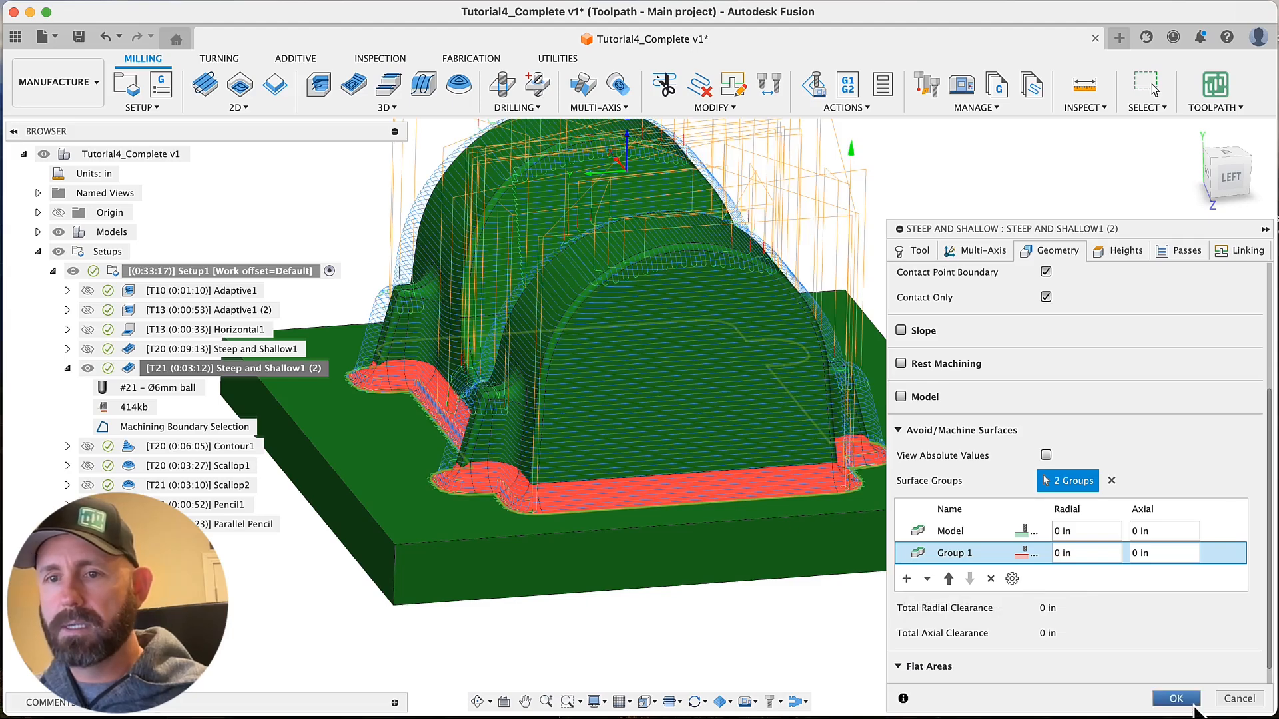
pyautogui.press('Return')
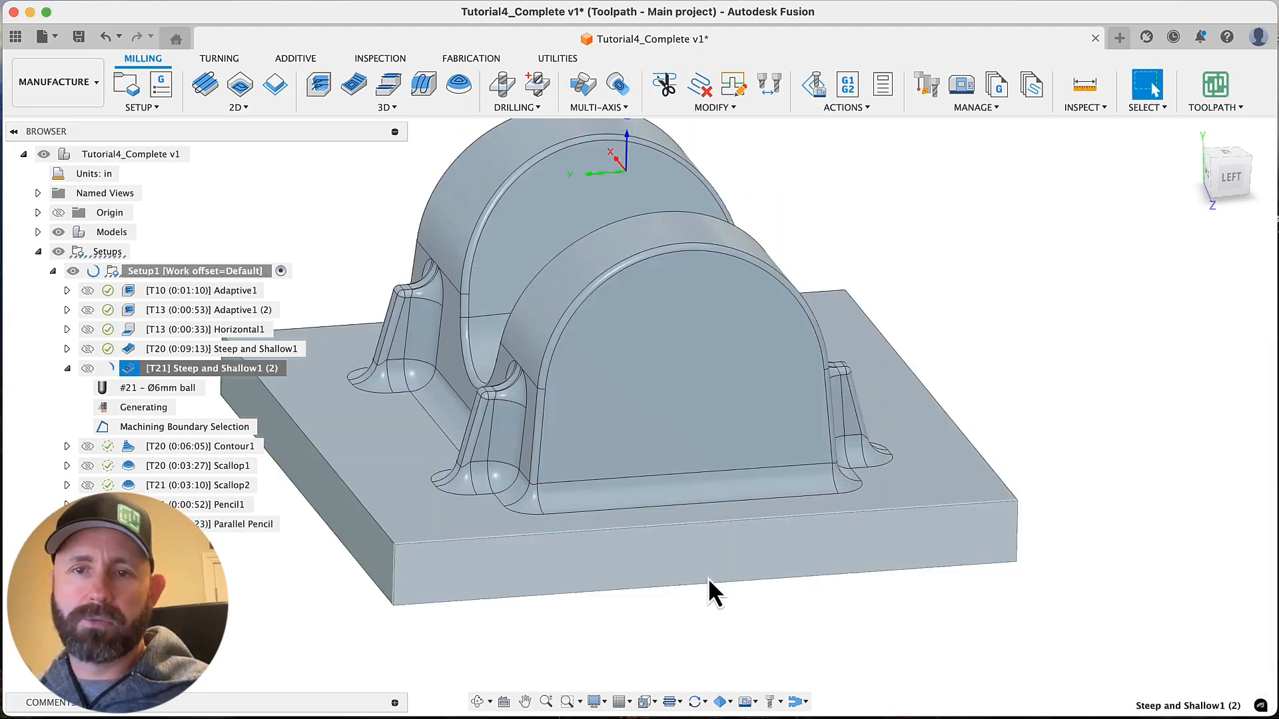
# Examine the regenerated Steep and Shallow1 (2) toolpath around the bosses and along the avoided base fillets
pyautogui.hscroll(-4, 472, 603)
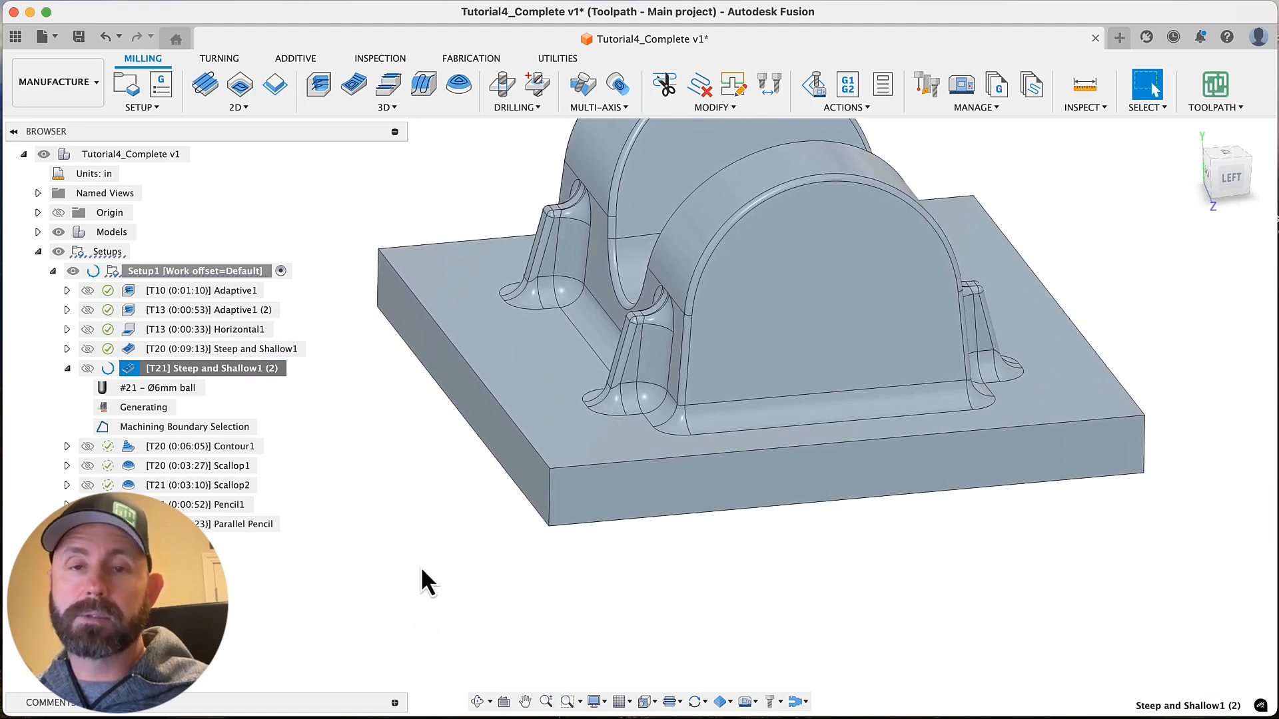
pyautogui.scroll(1, 422, 553)
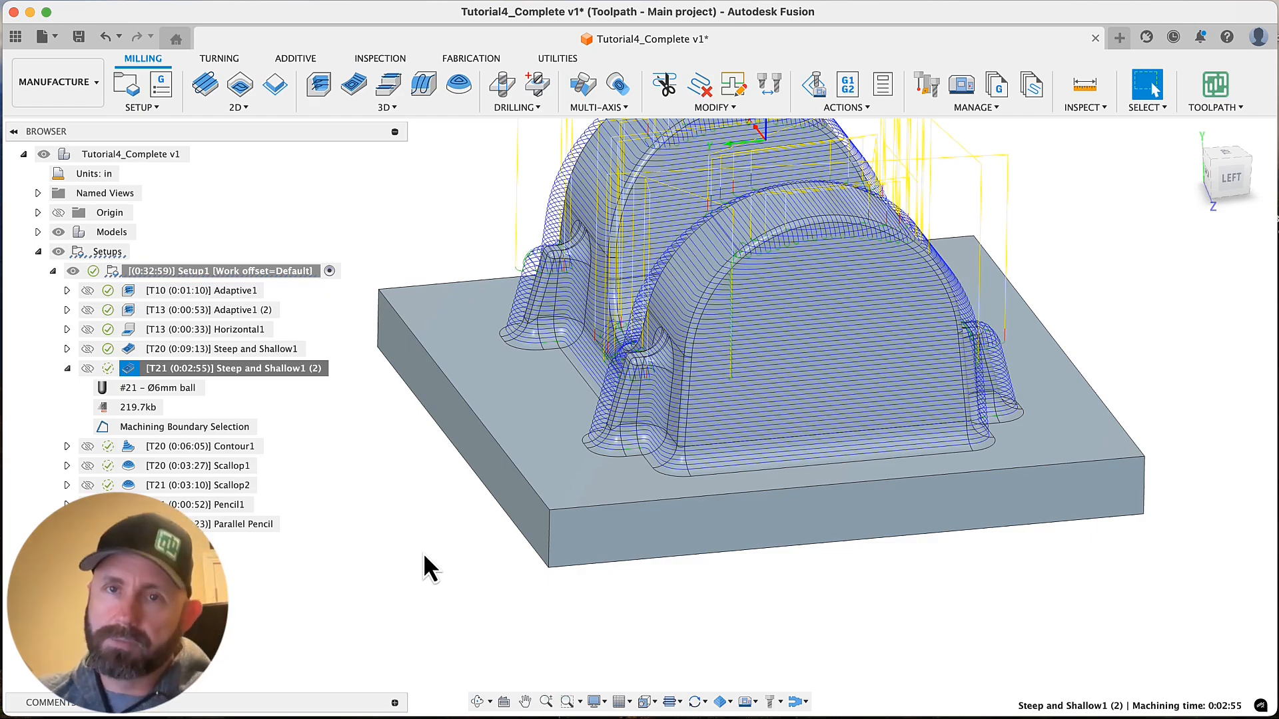
pyautogui.keyDown('shift'); pyautogui.hscroll(-3, 422, 553); pyautogui.keyUp('shift')
pyautogui.scroll(3, 422, 552)
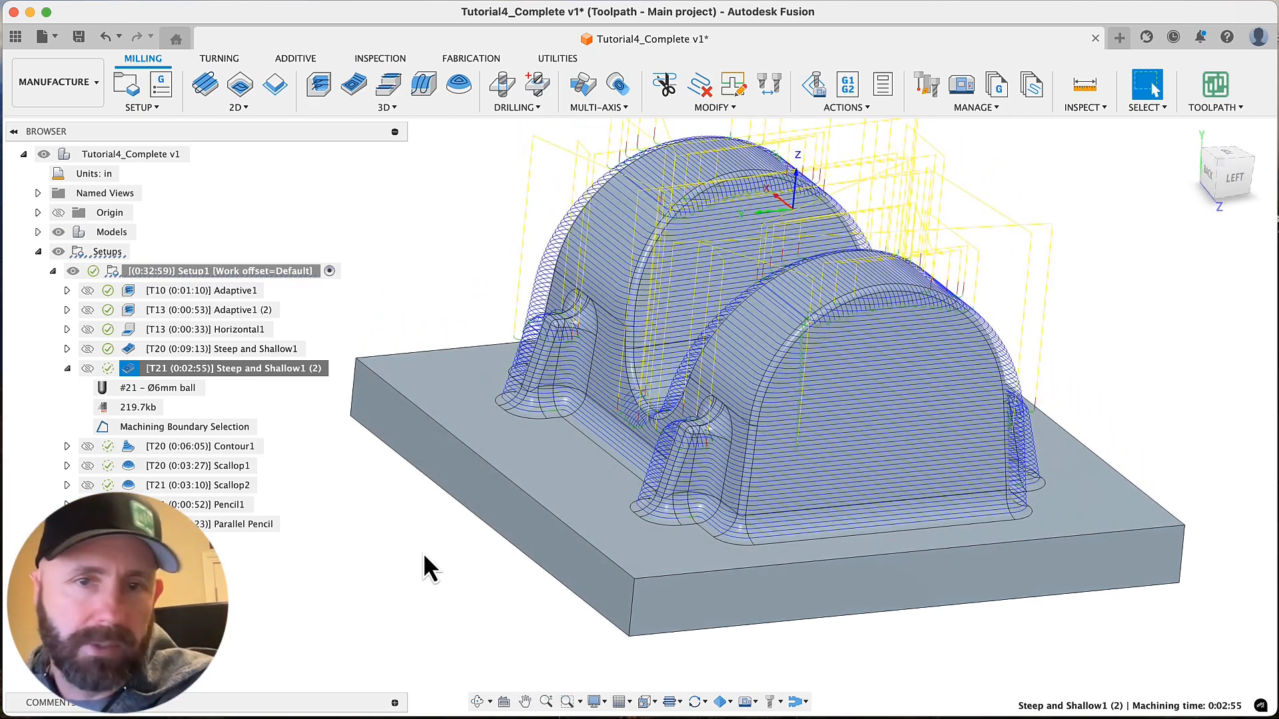
pyautogui.keyDown('shift'); pyautogui.hscroll(-5, 423, 553); pyautogui.keyUp('shift')
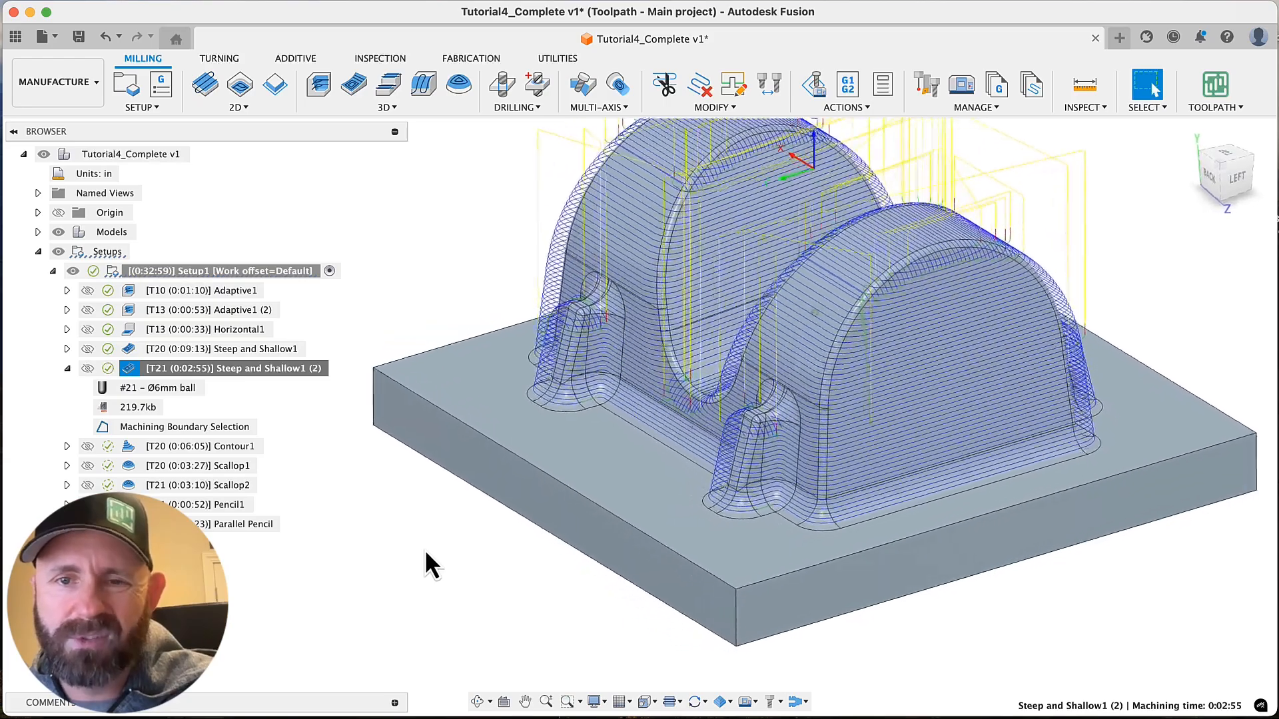
pyautogui.scroll(8, 545, 554)
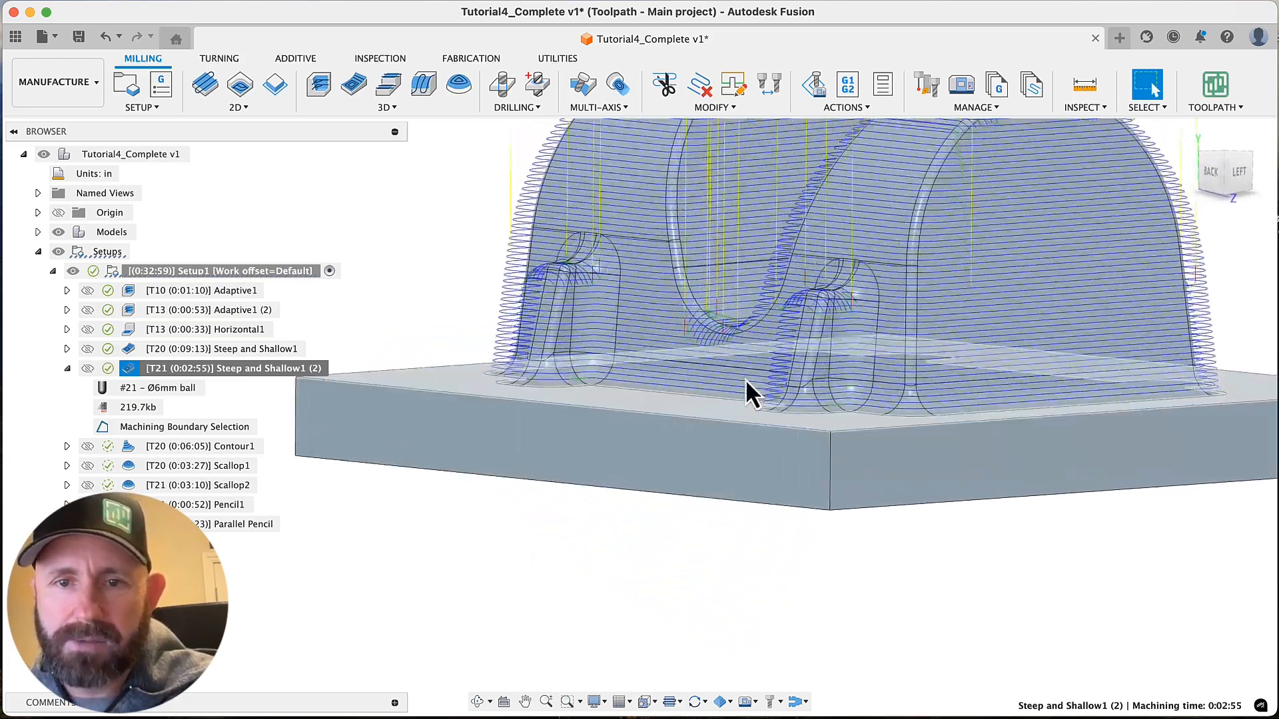
pyautogui.scroll(2, 815, 397)
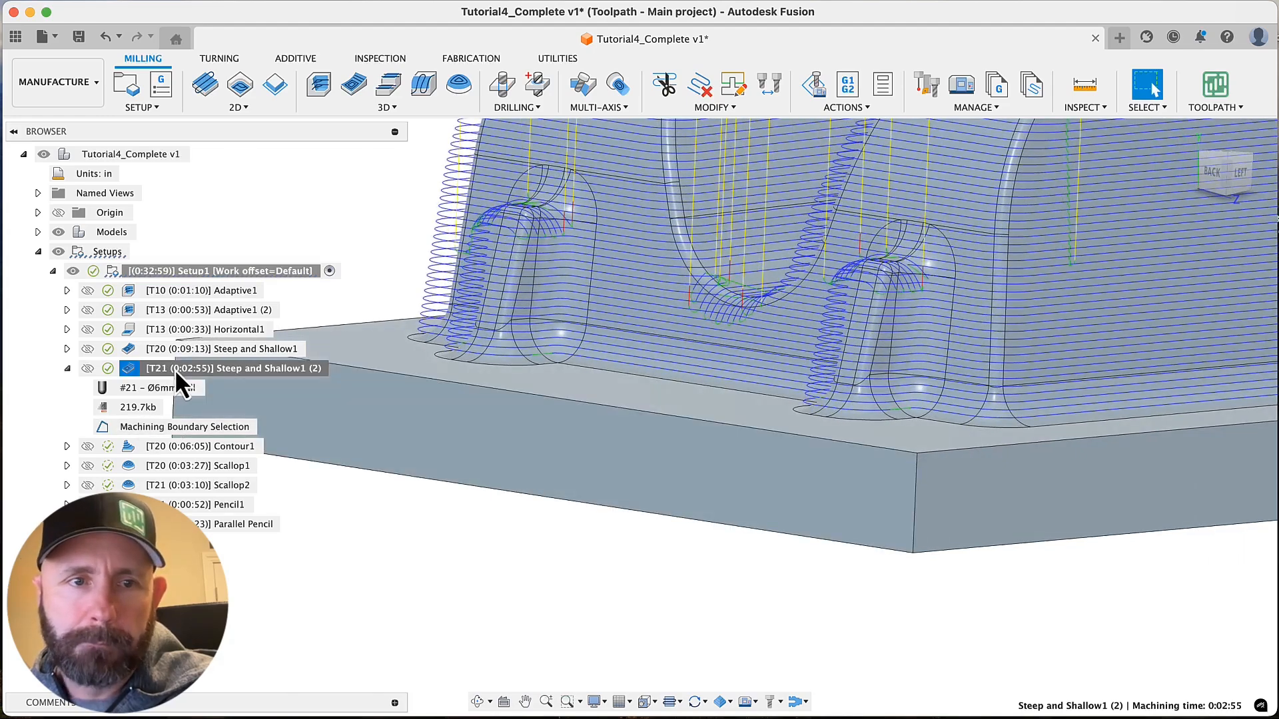
# Simulate Steep and Shallow1 (2), compare the stock with and without the toolpath shown, and hide the stock
pyautogui.rightClick(175, 368)
pyautogui.click(293, 82)
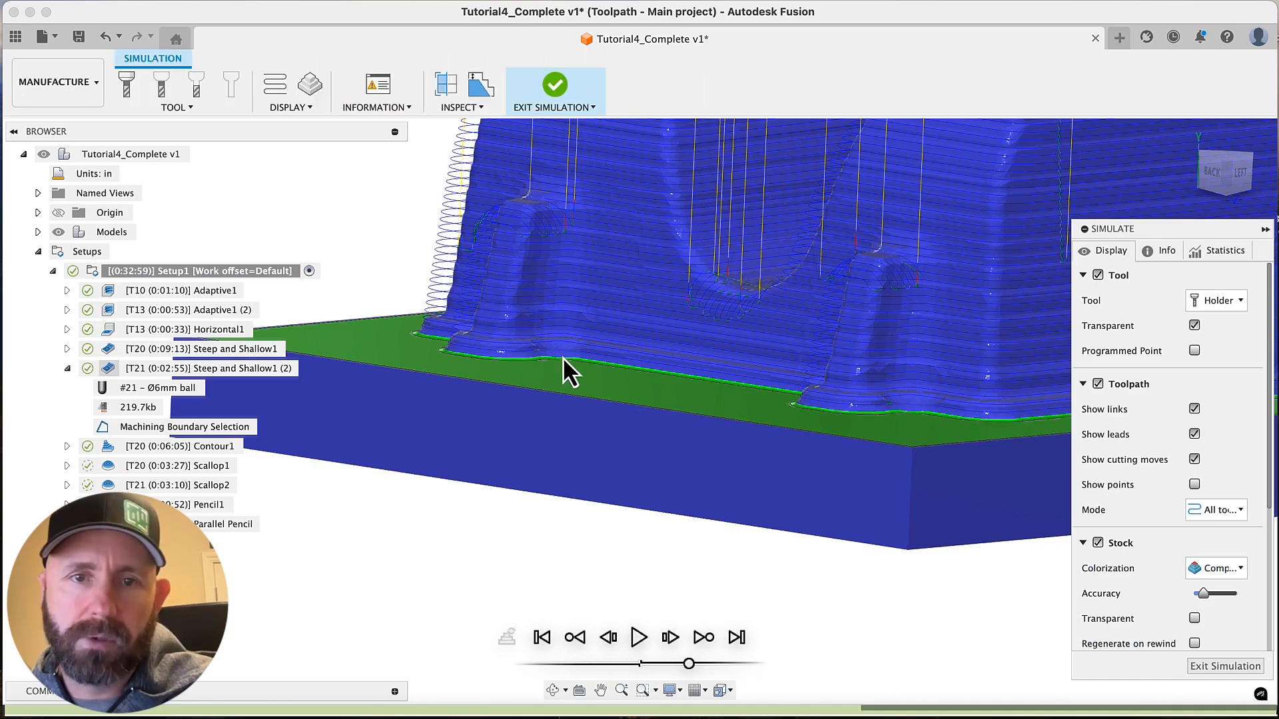
pyautogui.keyDown('shift'); pyautogui.moveTo(582, 365); pyautogui.dragTo(761, 445, button='middle'); pyautogui.keyUp('shift')
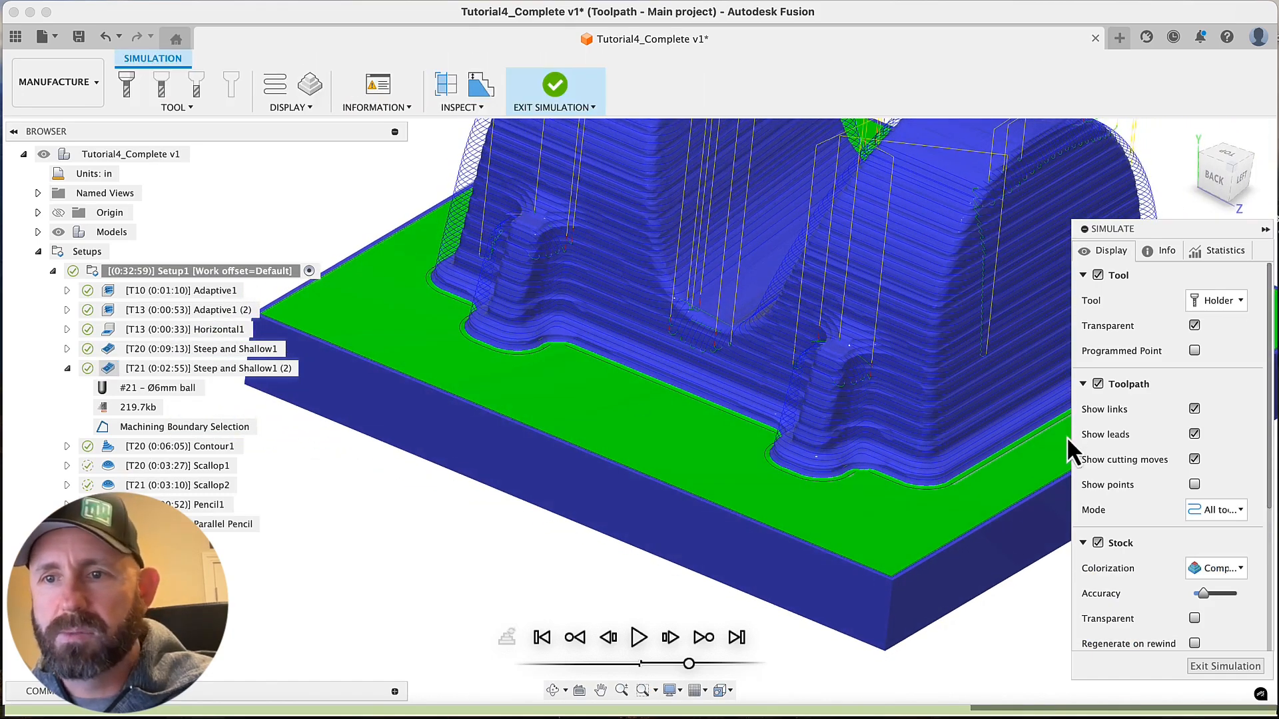
pyautogui.click(1097, 385)
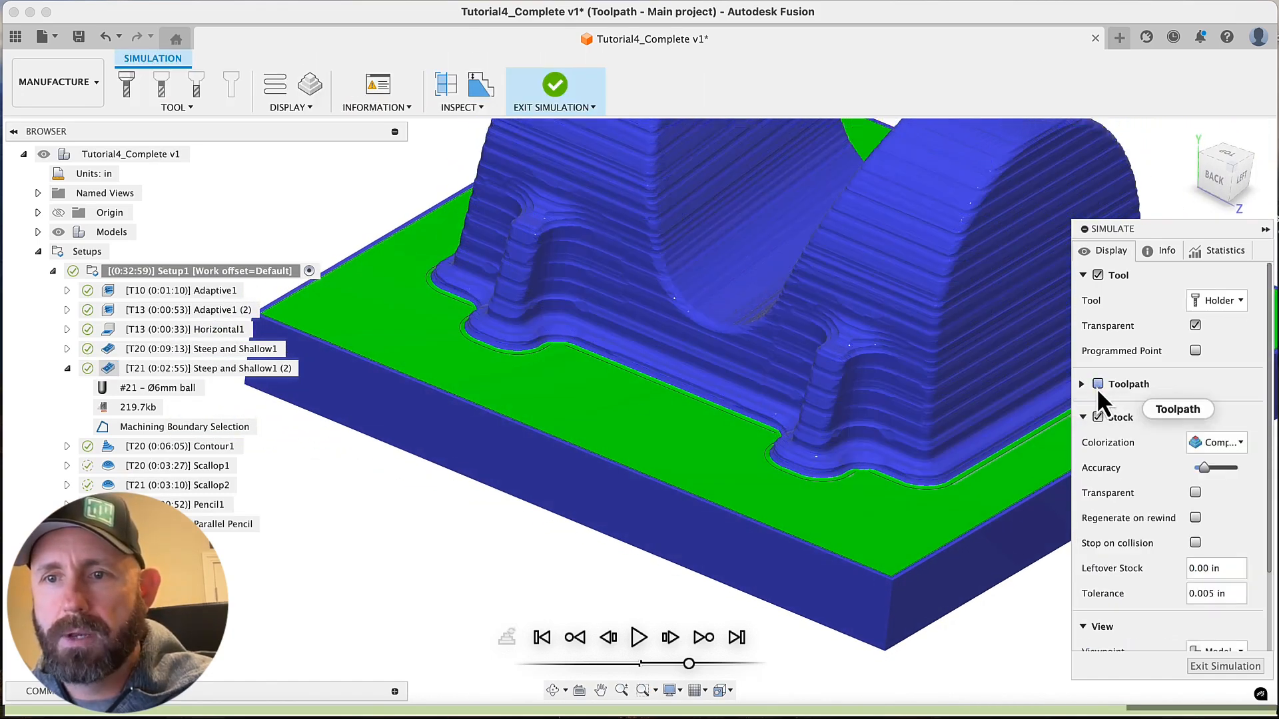
pyautogui.click(1098, 385)
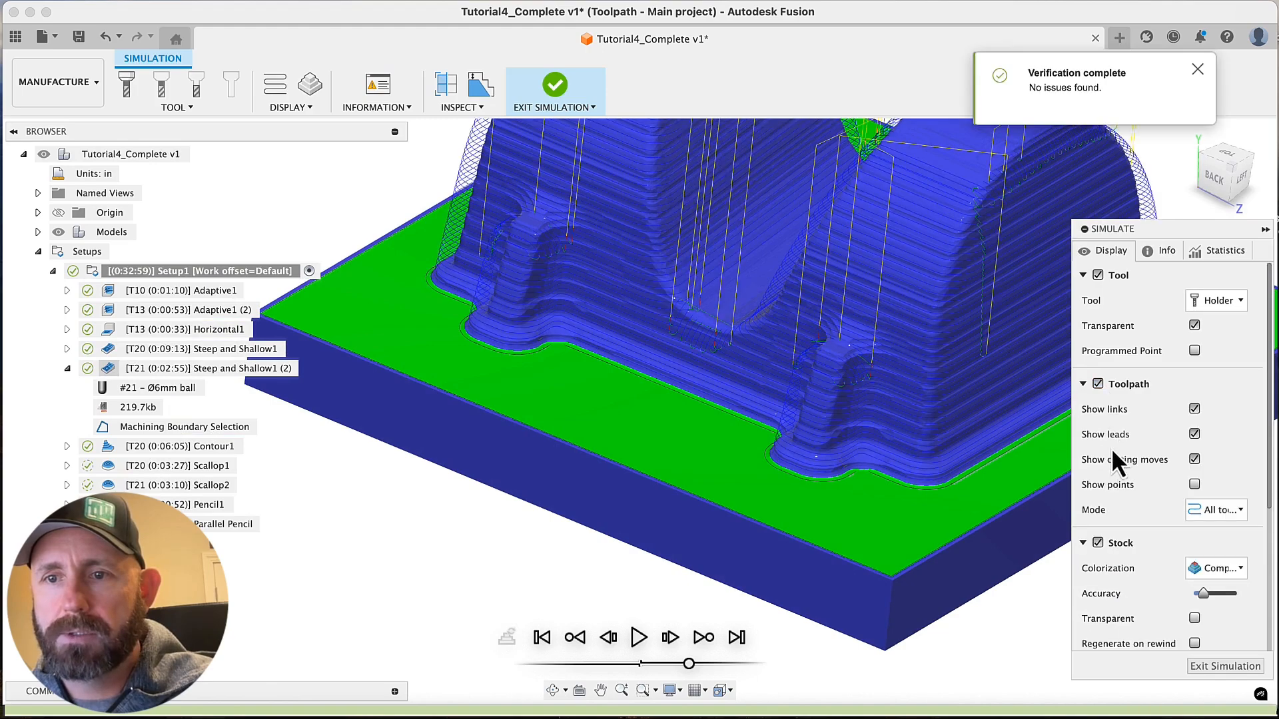
pyautogui.click(1098, 543)
pyautogui.click(1227, 517)
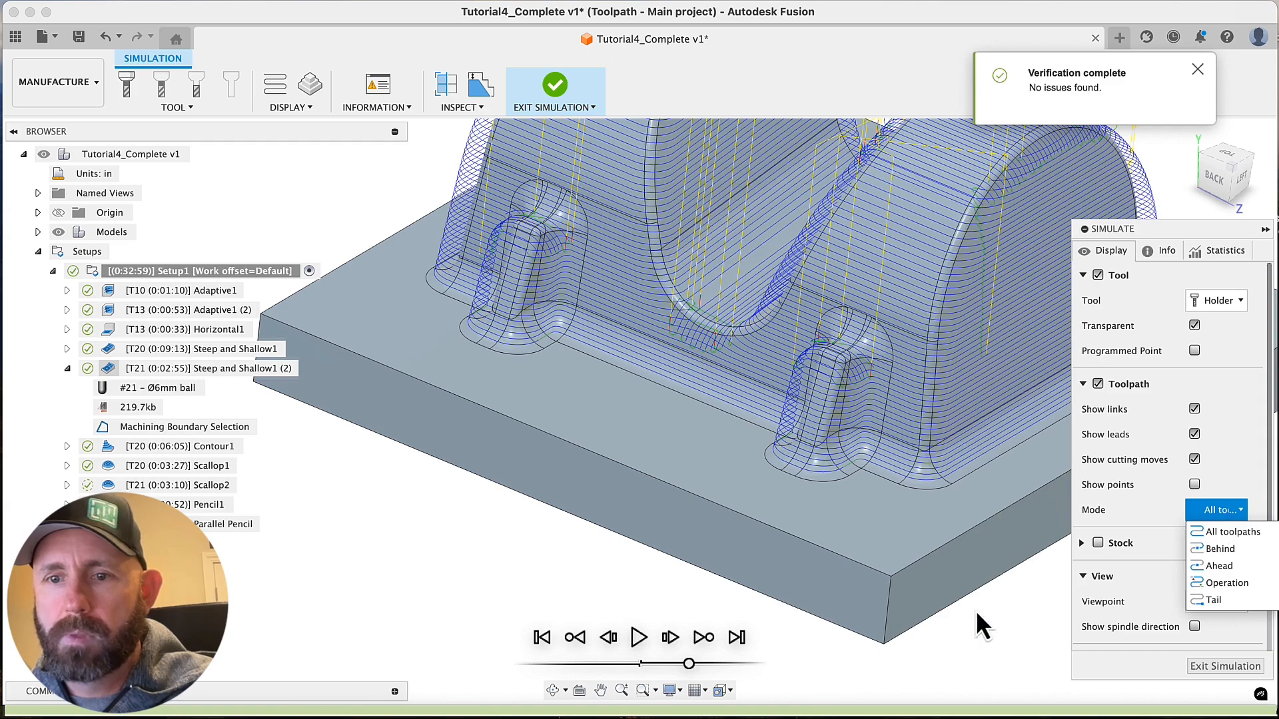
pyautogui.click(645, 395)
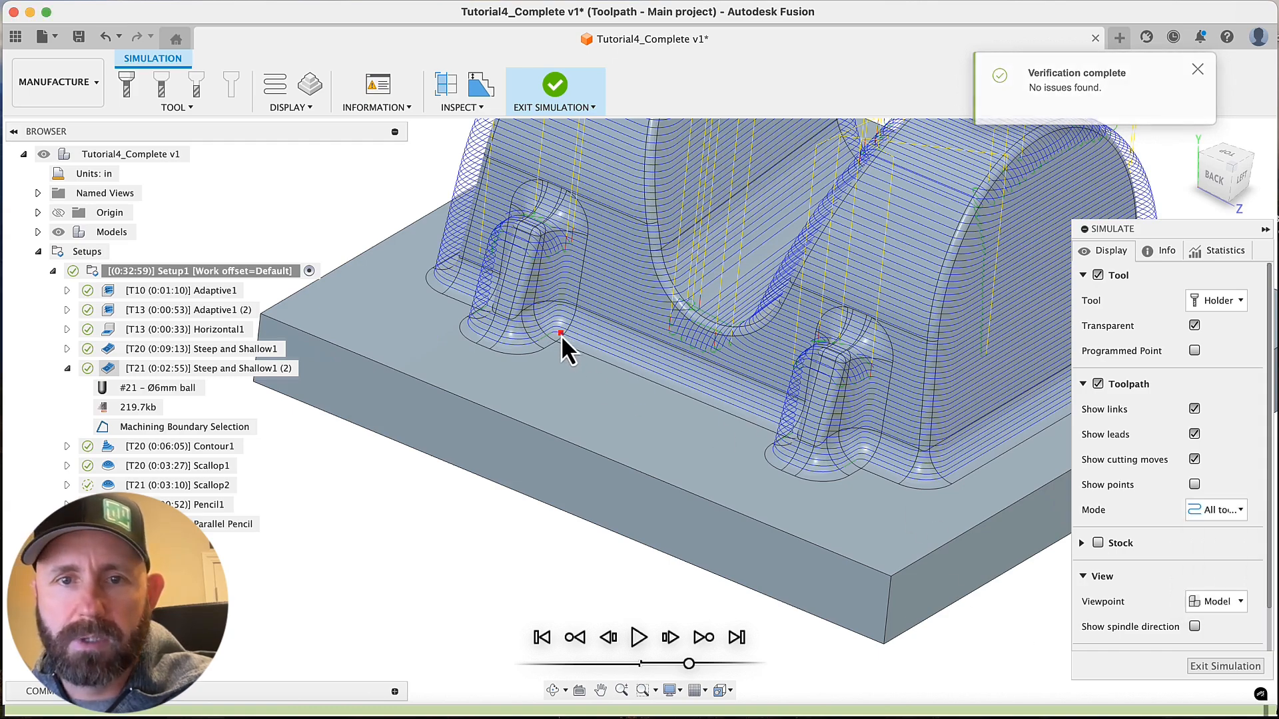
# Place the 6 mm ball tool along the lowest passes to inspect its contact near the base fillets, and exit the simulation
pyautogui.keyDown('shift'); pyautogui.moveTo(561, 335); pyautogui.dragTo(629, 445, button='middle'); pyautogui.keyUp('shift')
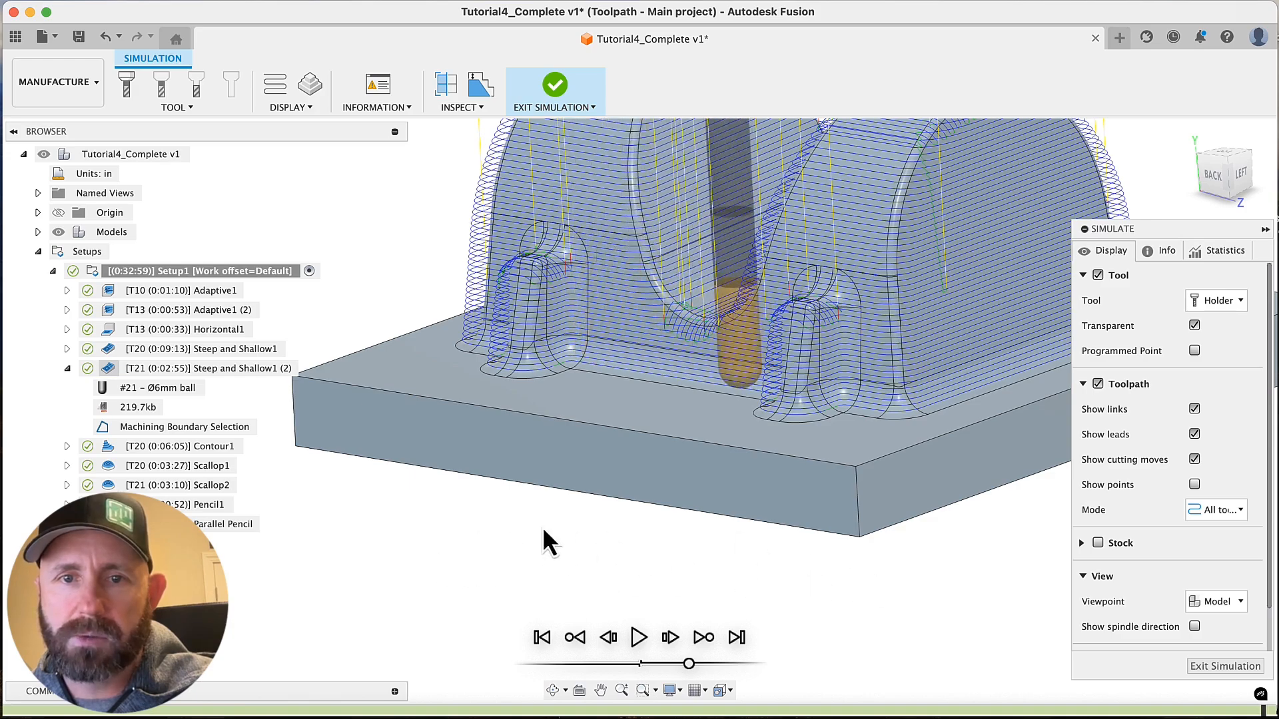
pyautogui.scroll(3, 660, 522)
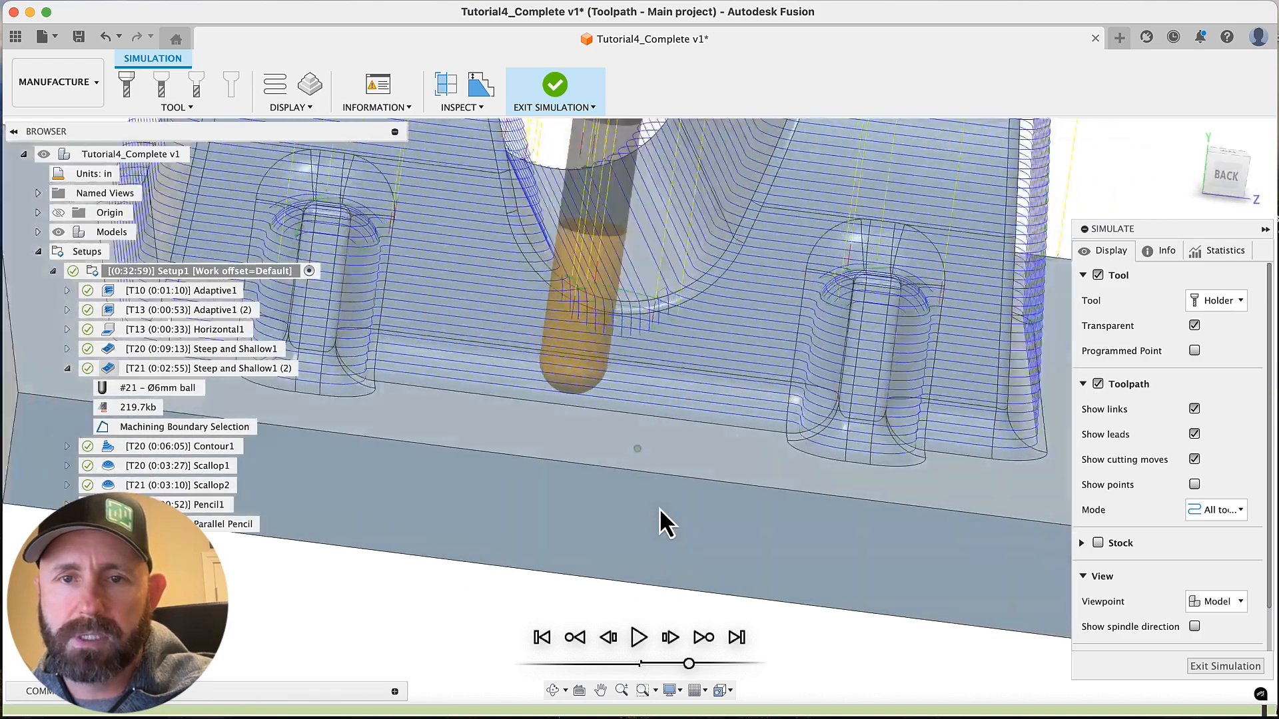
pyautogui.keyDown('shift'); pyautogui.moveTo(660, 523); pyautogui.dragTo(846, 485, button='middle'); pyautogui.keyUp('shift')
pyautogui.scroll(-2, 670, 532)
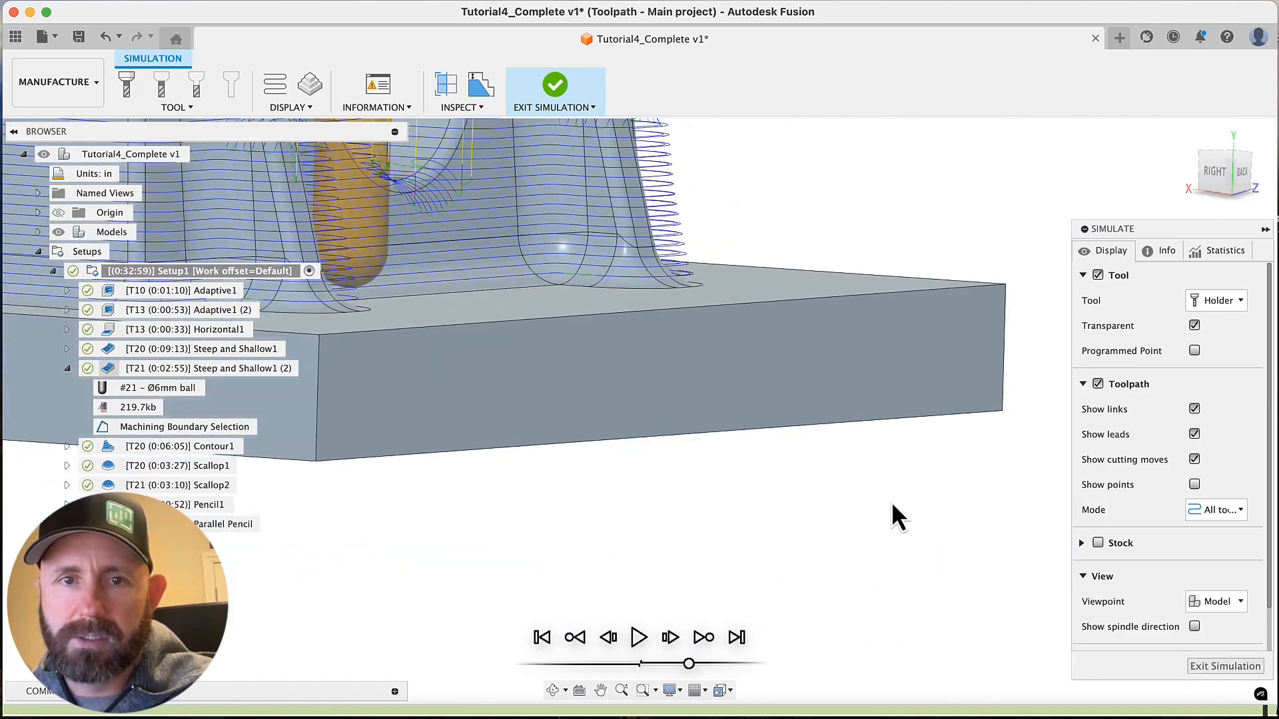
pyautogui.keyDown('shift'); pyautogui.moveTo(505, 500); pyautogui.dragTo(1066, 580, button='middle'); pyautogui.keyUp('shift')
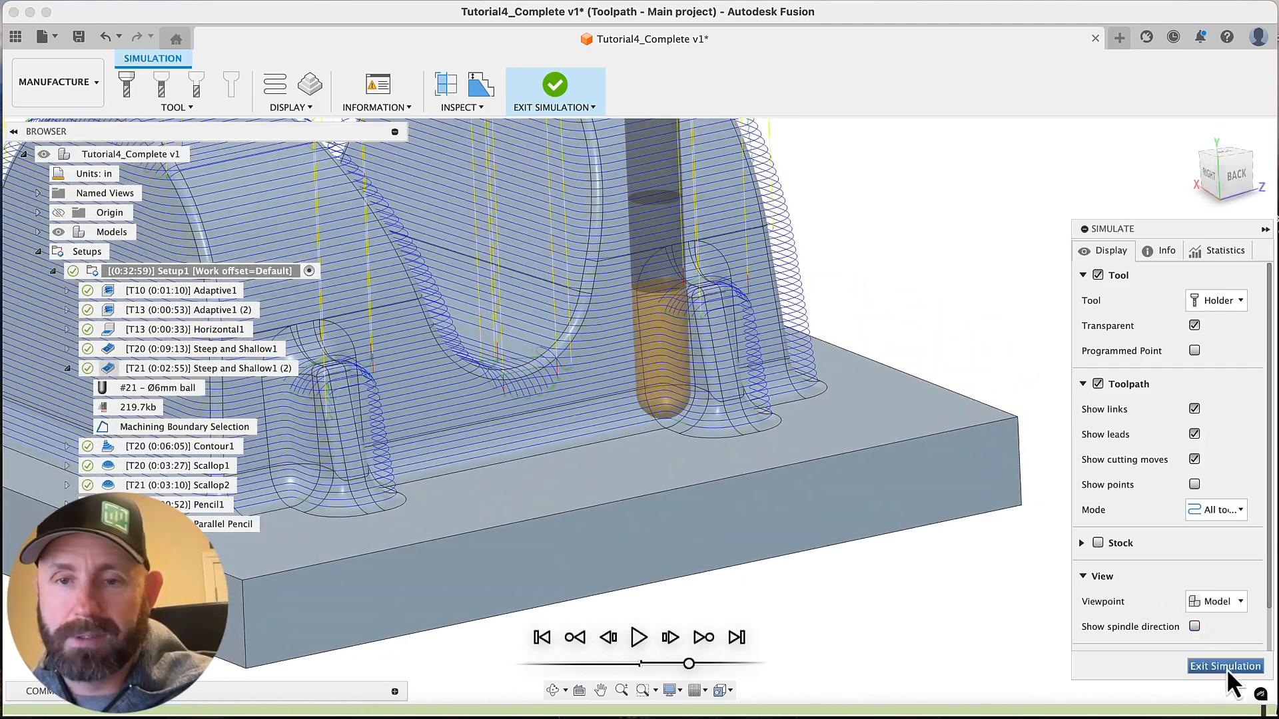
pyautogui.click(1226, 667)
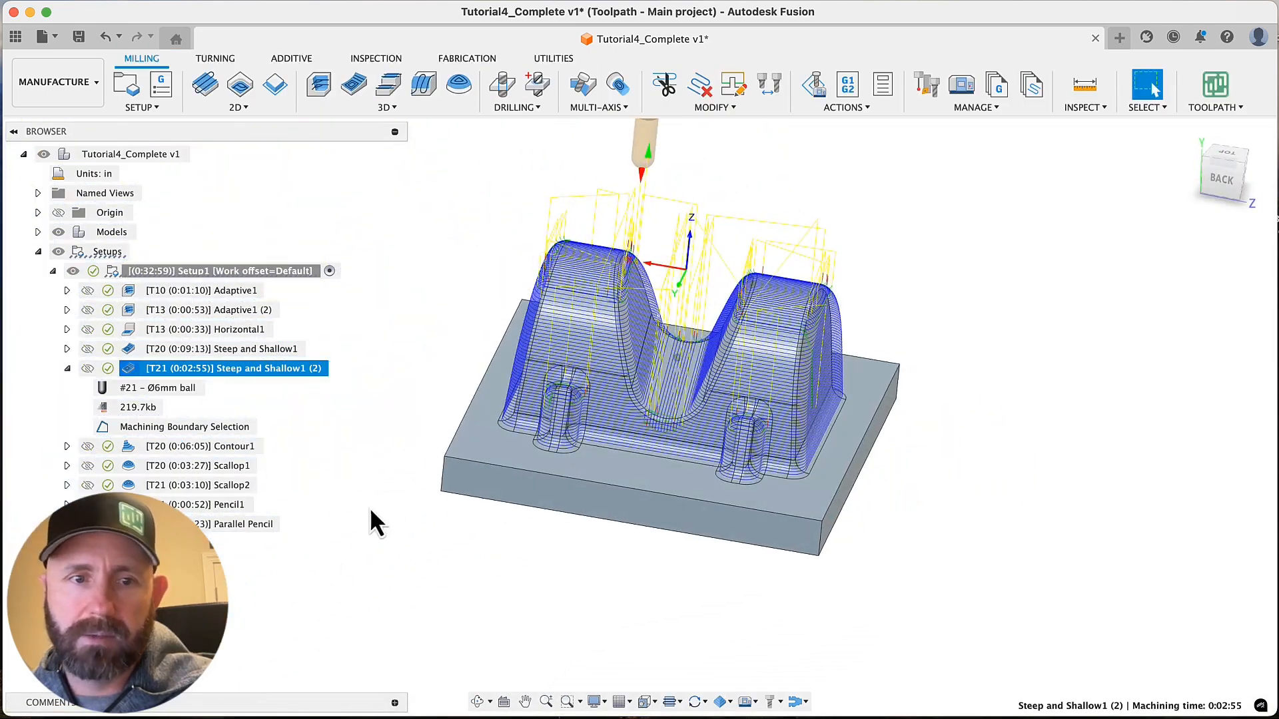
# Display the Pencil1 toolpath and examine its passes along the base fillet and around the bosses
pyautogui.click(215, 505)
pyautogui.scroll(5, 480, 550)
pyautogui.scroll(4, 480, 549)
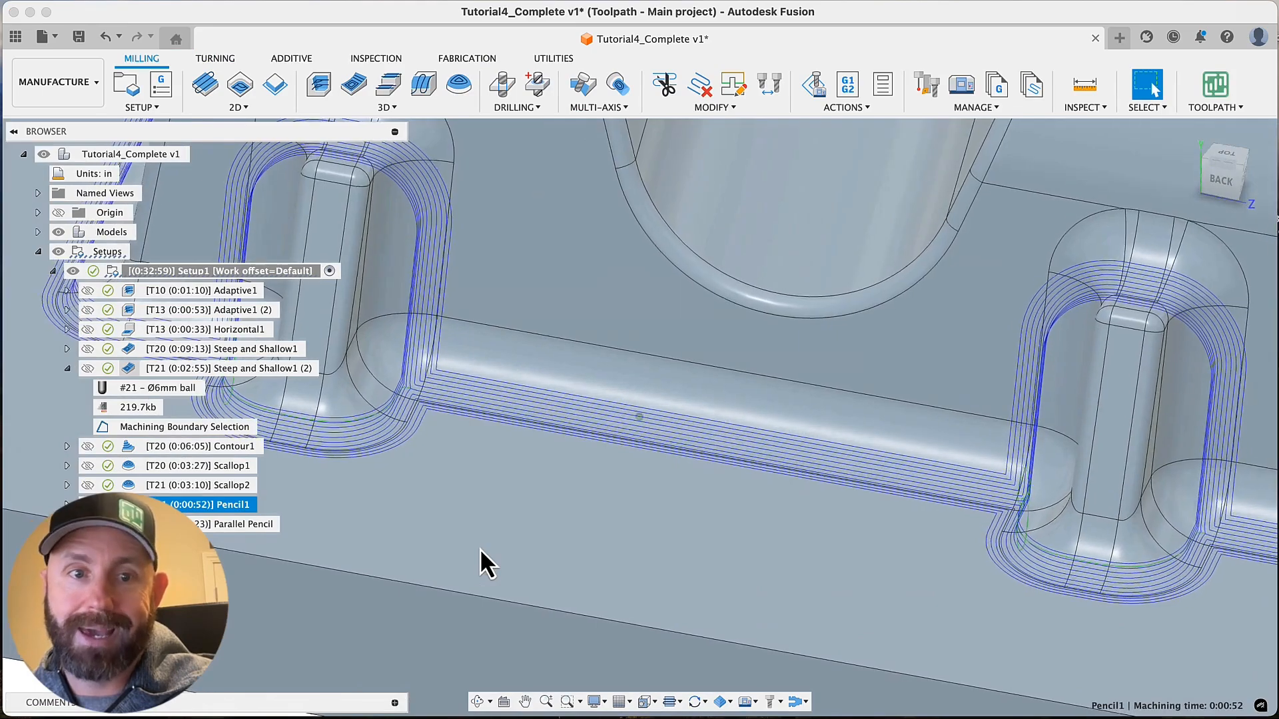
# Review the Scallop1 and Contour1 toolpaths, and delete the Contour1 operation from Setup1
pyautogui.keyDown('shift'); pyautogui.moveTo(479, 549); pyautogui.dragTo(497, 521, button='middle'); pyautogui.keyUp('shift')
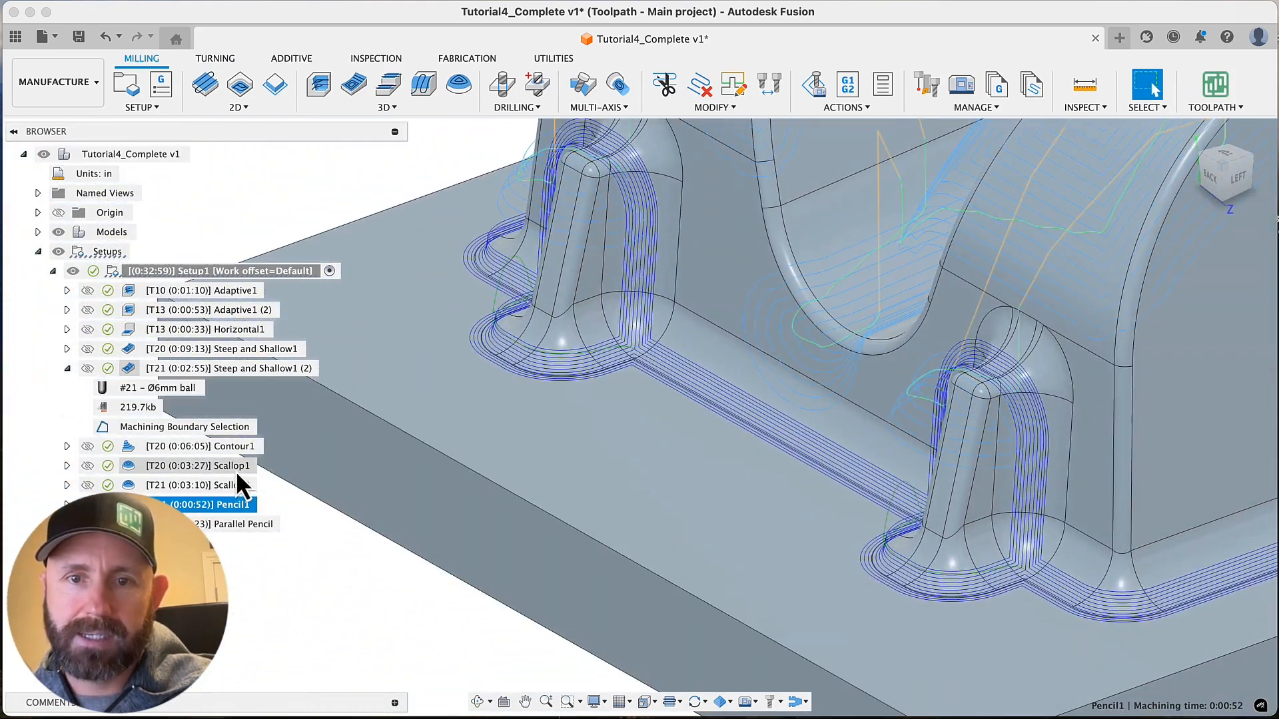
pyautogui.click(236, 470)
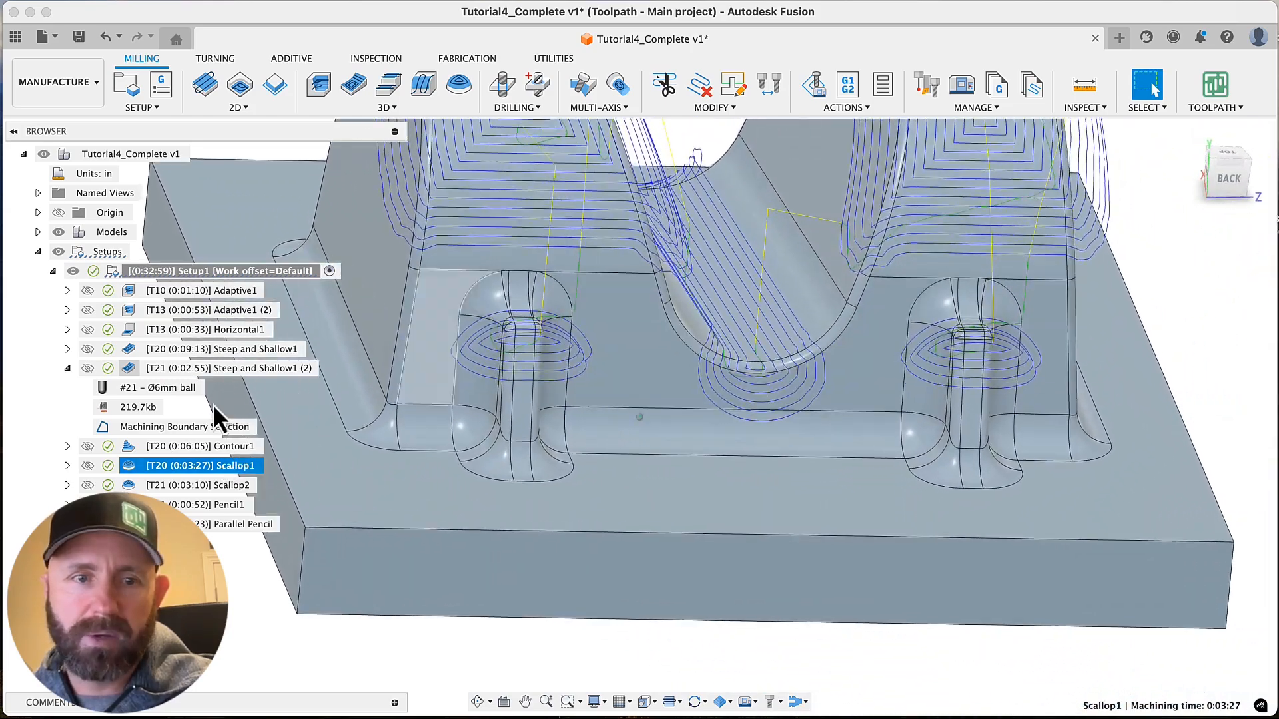
pyautogui.click(217, 447)
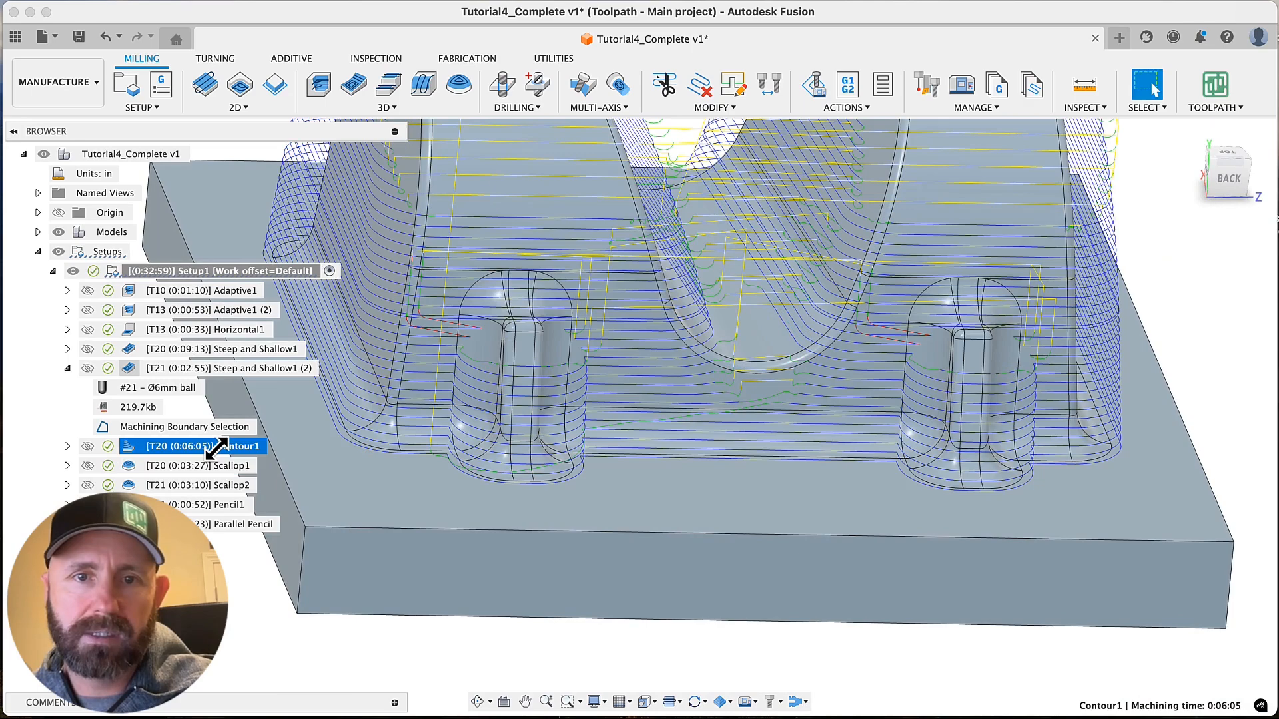
pyautogui.rightClick(218, 447)
pyautogui.click(248, 398)
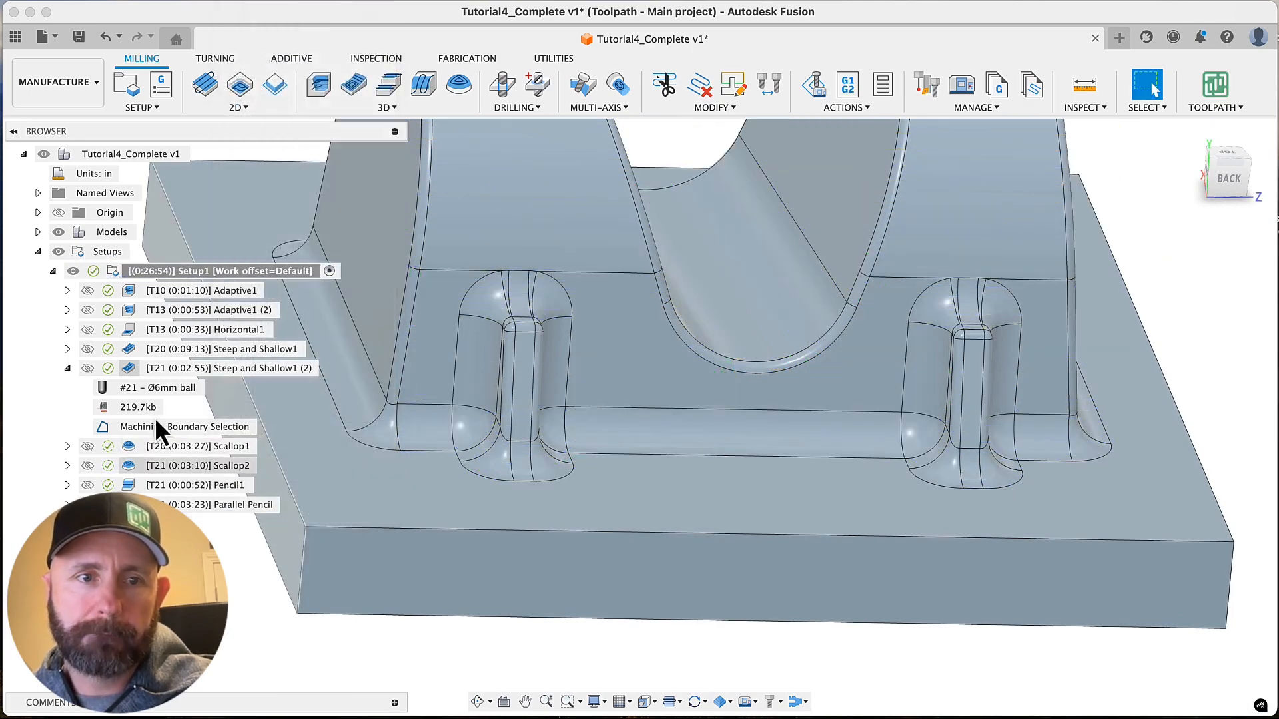
# Collapse the Steep and Shallow1 (2) details and delete both the Scallop1 and Scallop2 operations
pyautogui.click(67, 369)
pyautogui.click(197, 390)
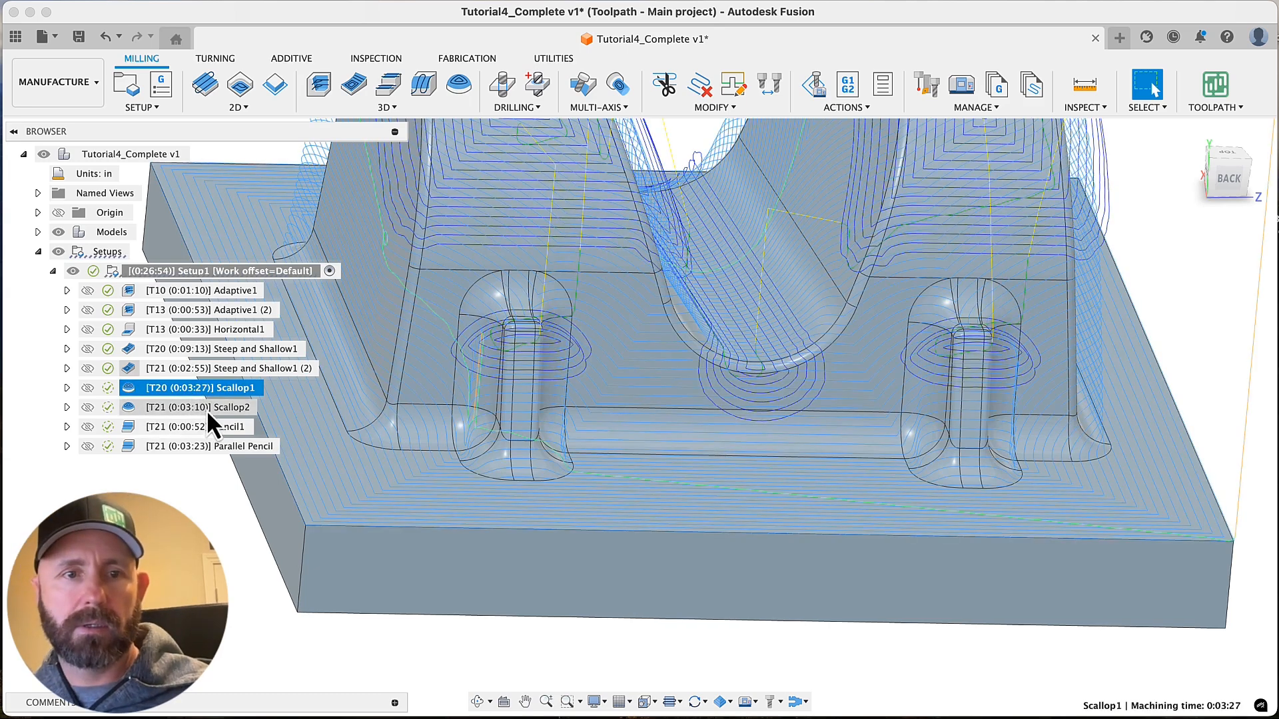
pyautogui.keyDown('shift'); pyautogui.click(207, 410); pyautogui.keyUp('shift')
pyautogui.rightClick(206, 410)
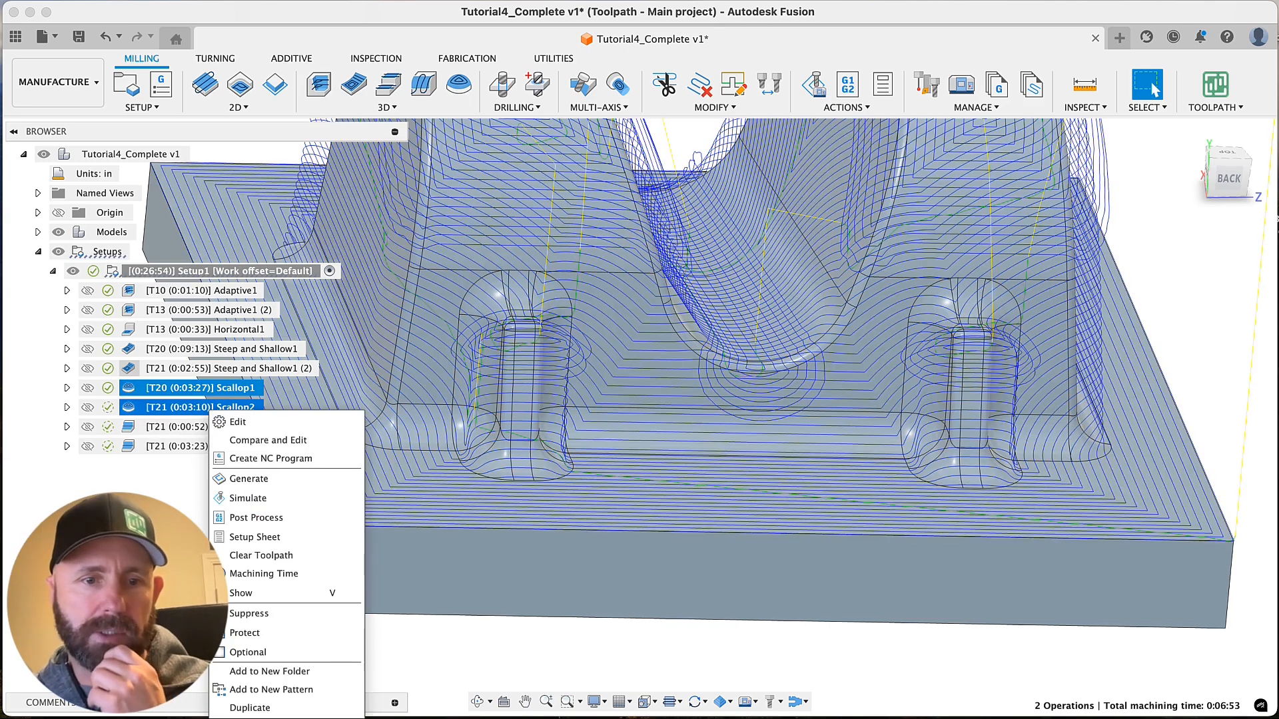
pyautogui.press('Delete')
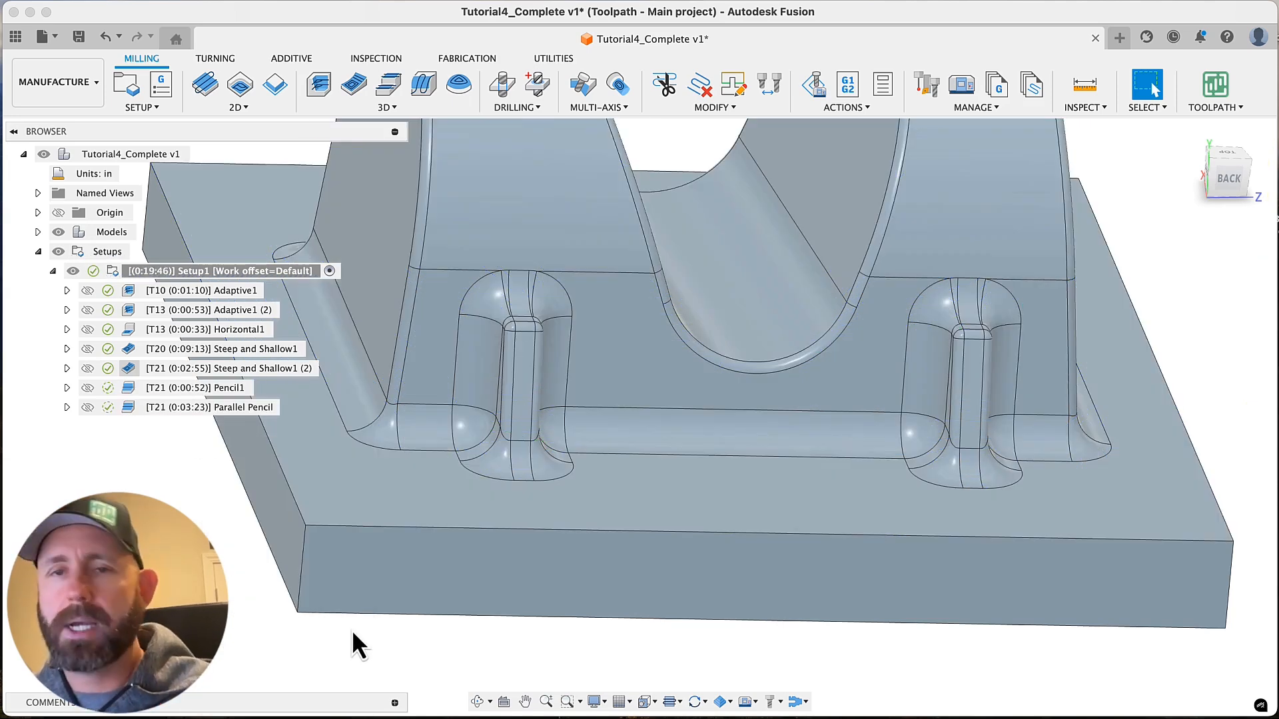
# Display the Parallel Pencil toolpath over the whole part and delete the Parallel Pencil operation
pyautogui.scroll(-3, 457, 530)
pyautogui.keyDown('shift'); pyautogui.moveTo(457, 530); pyautogui.dragTo(741, 212, button='middle'); pyautogui.keyUp('shift')
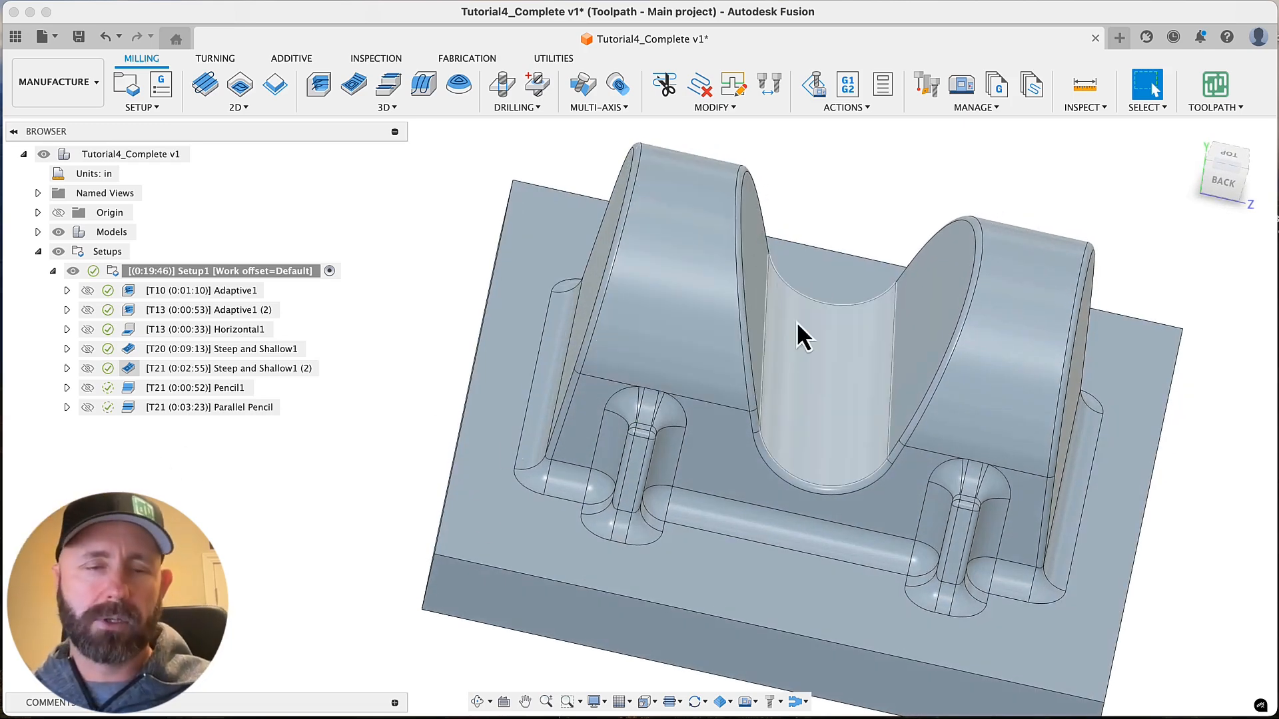
pyautogui.click(237, 406)
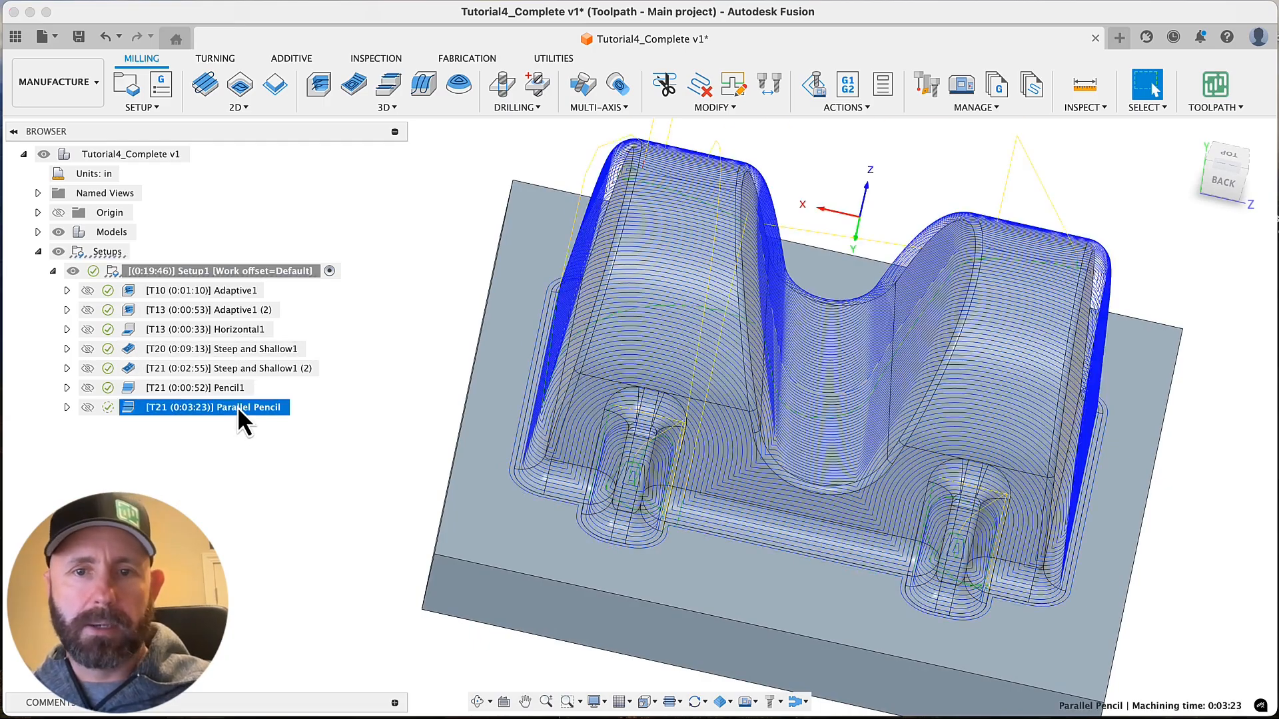
pyautogui.rightClick(236, 408)
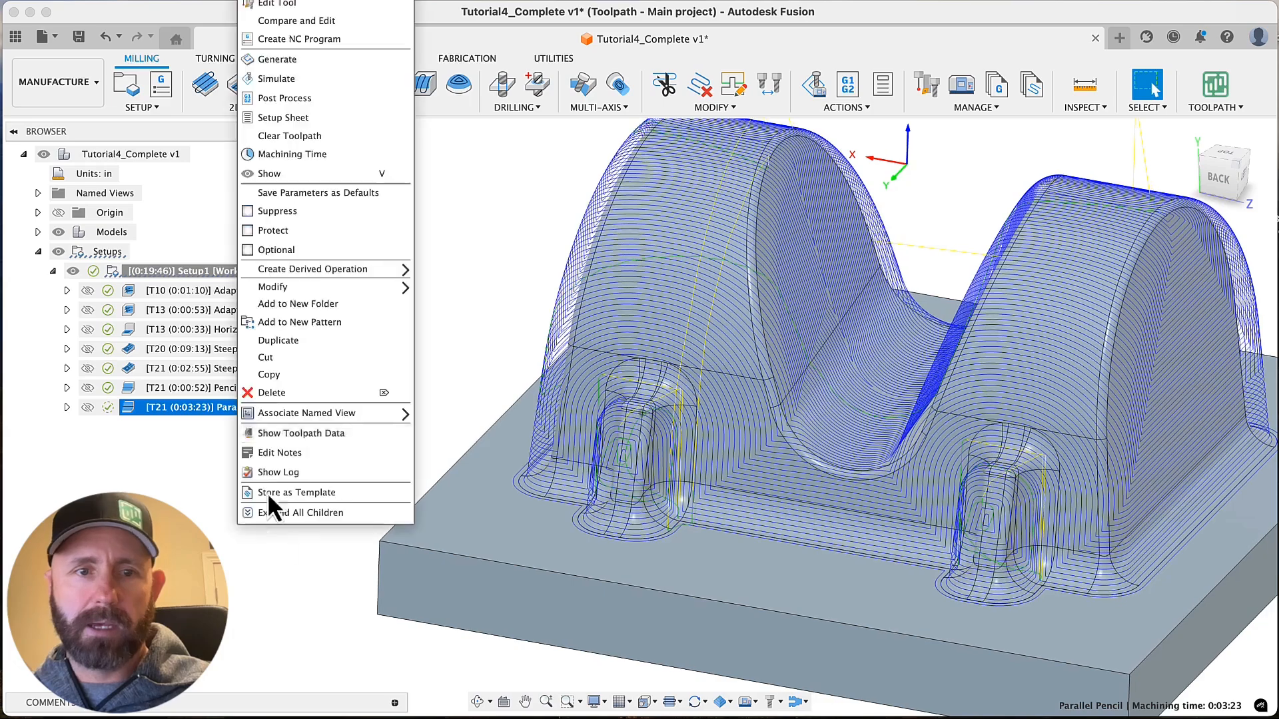
pyautogui.click(279, 393)
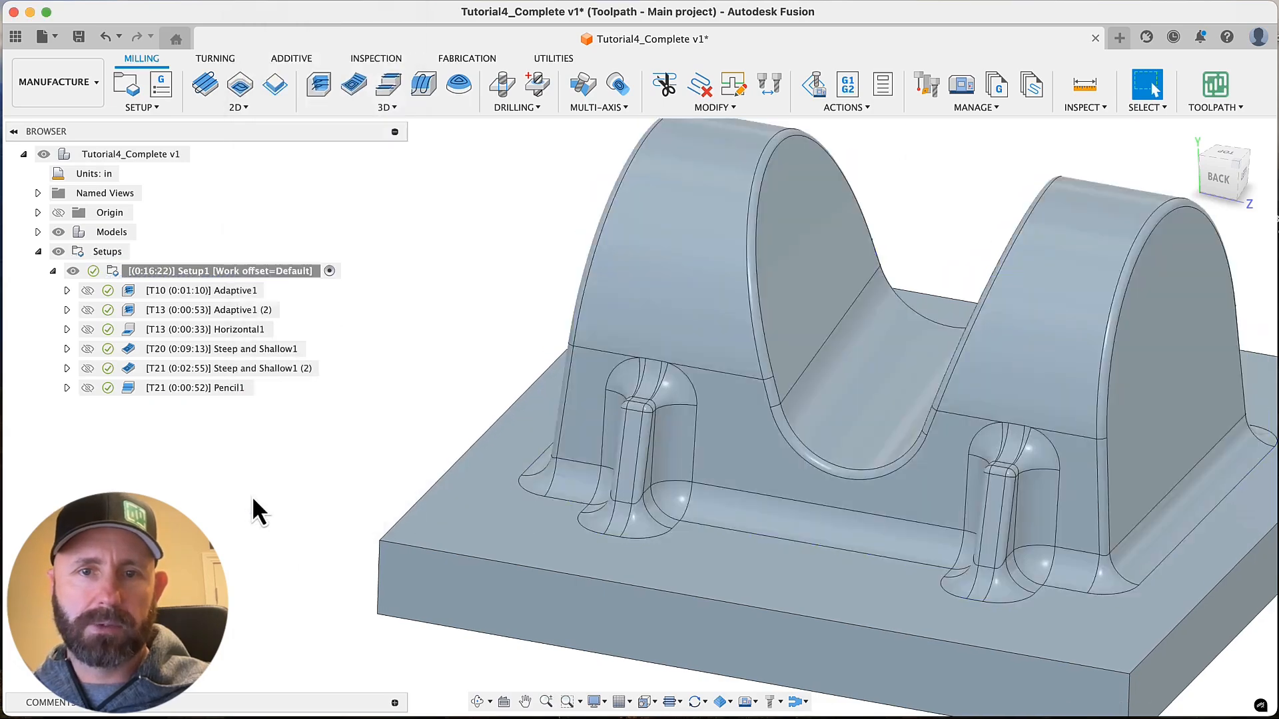
# Display the Pencil1 toolpath around the base fillets and look through the available 3D milling strategies
pyautogui.click(228, 390)
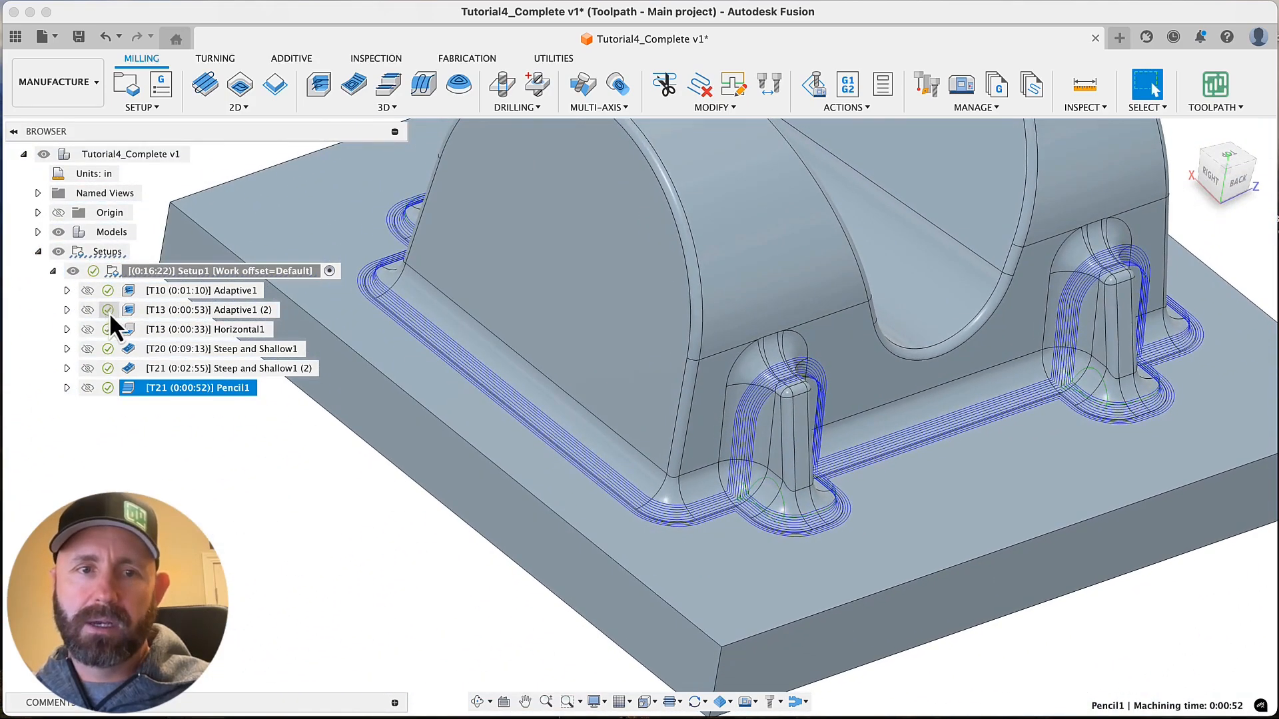
pyautogui.rightClick(194, 387)
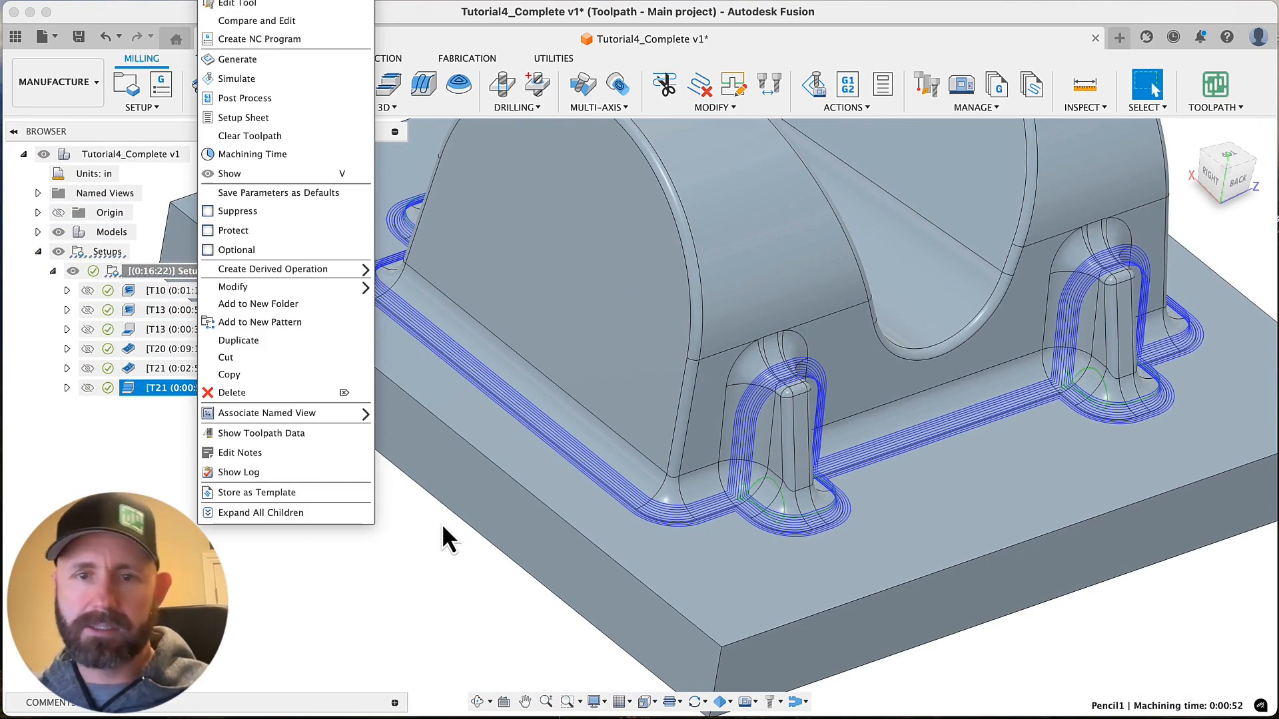
pyautogui.click(449, 606)
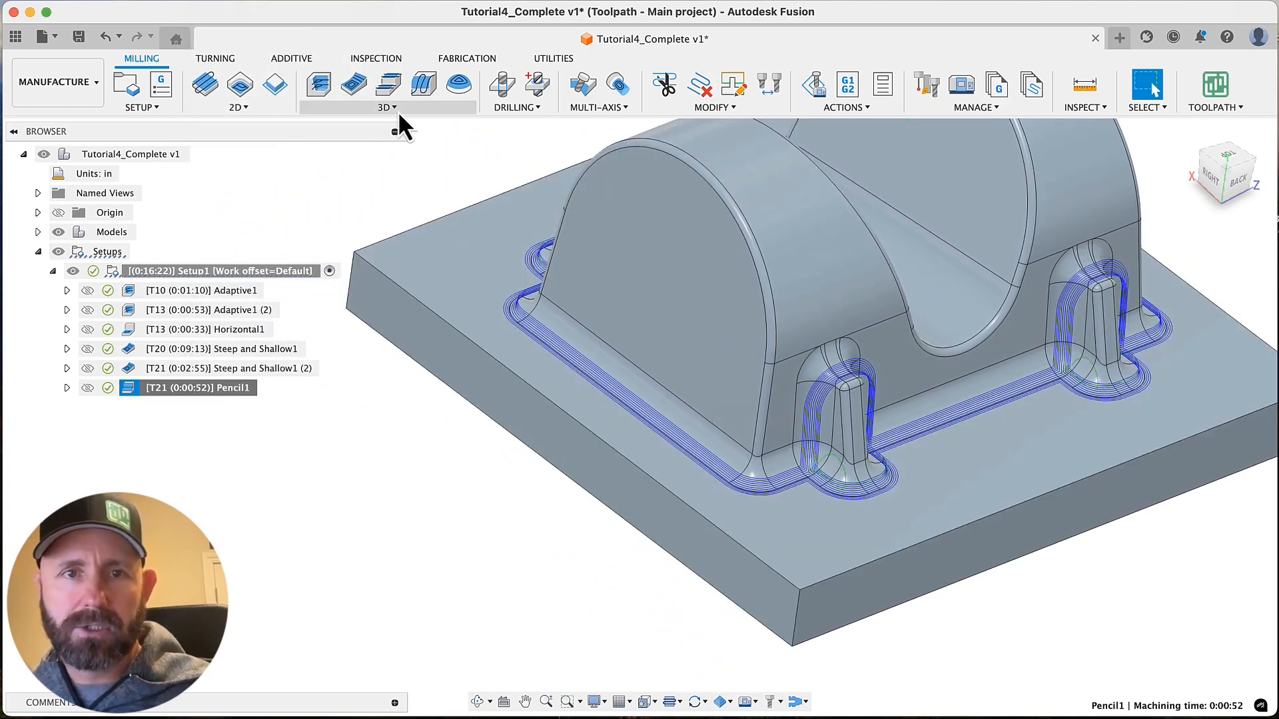
pyautogui.click(396, 109)
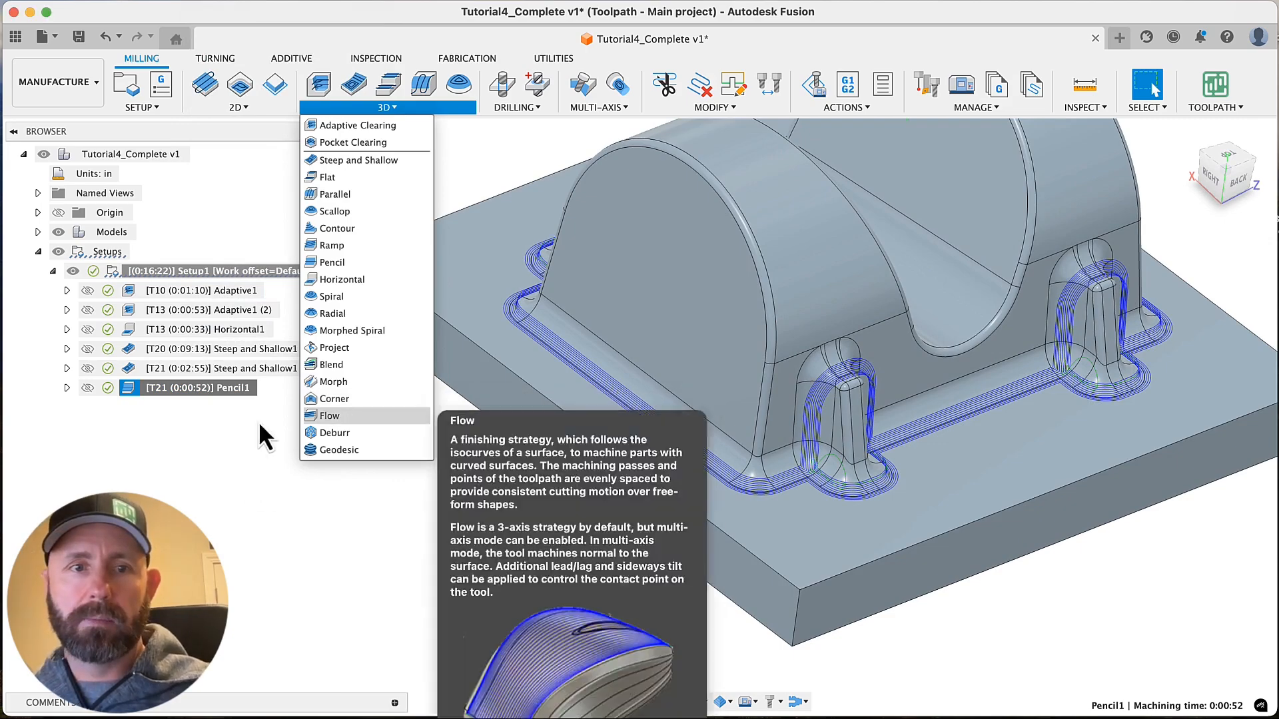
pyautogui.click(258, 421)
# Create a derived 3D milling Corner operation from Pencil1
pyautogui.rightClick(230, 391)
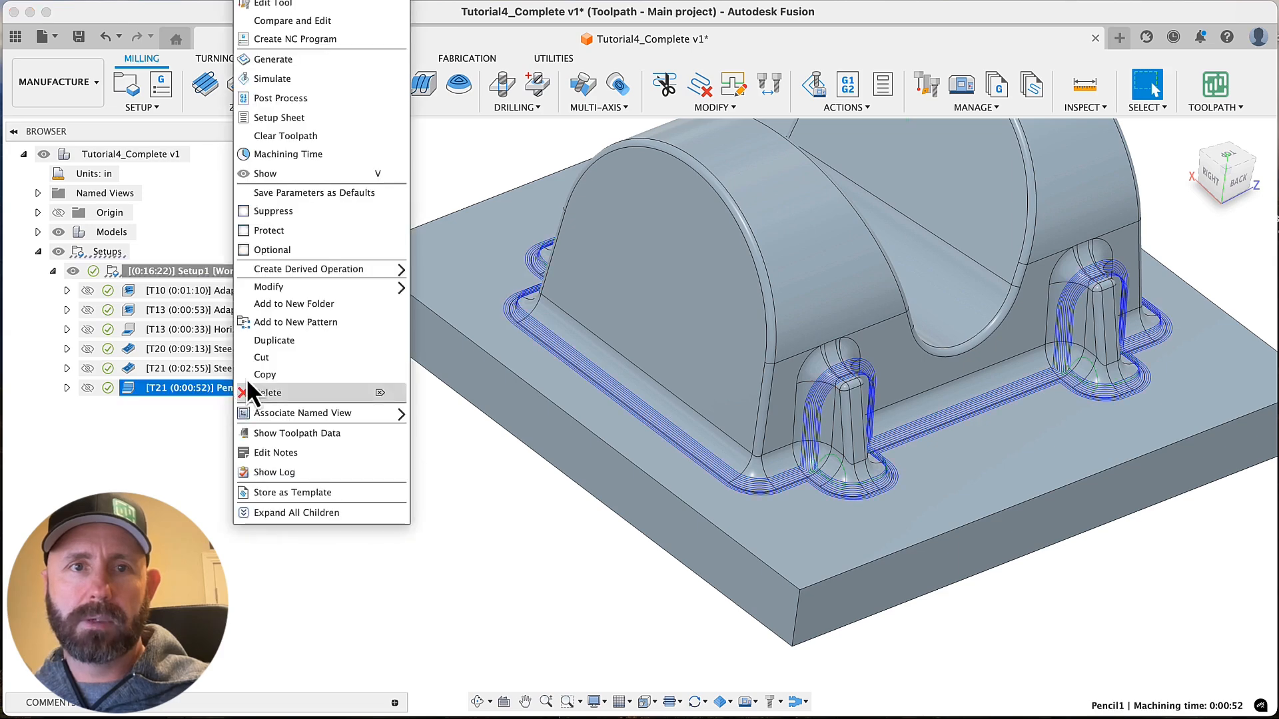
pyautogui.moveTo(330, 270)
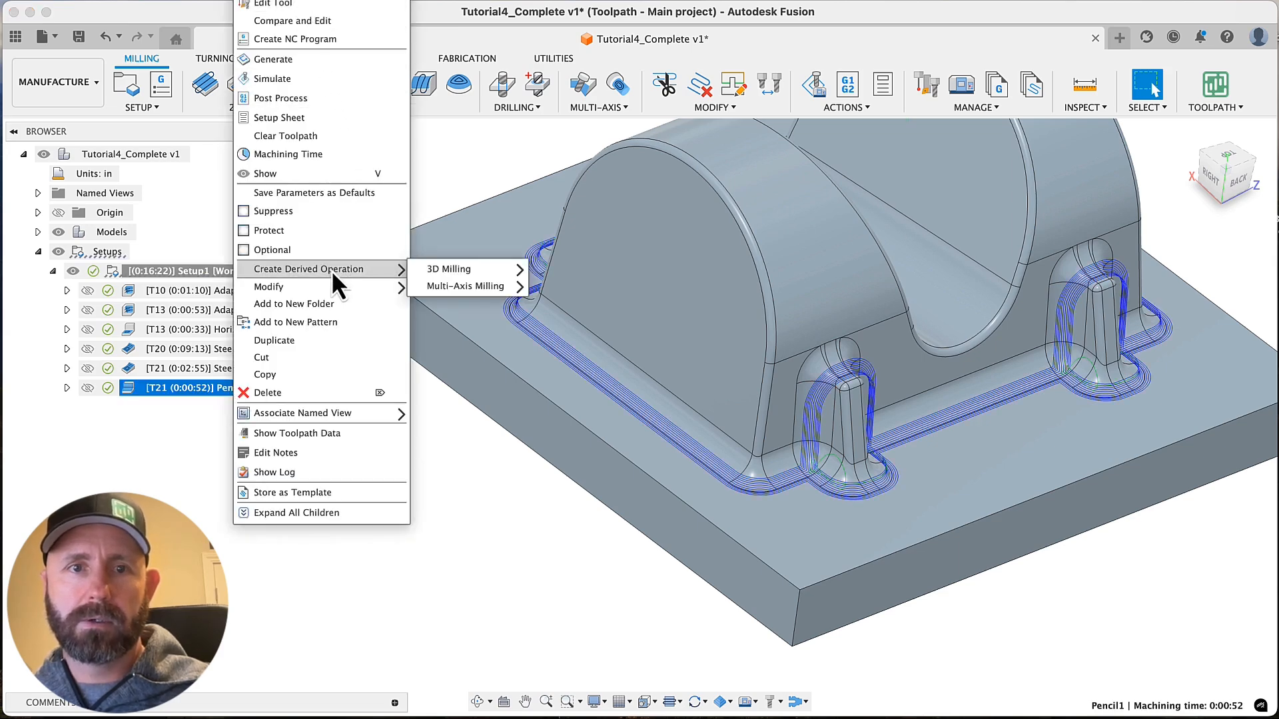
pyautogui.moveTo(466, 274)
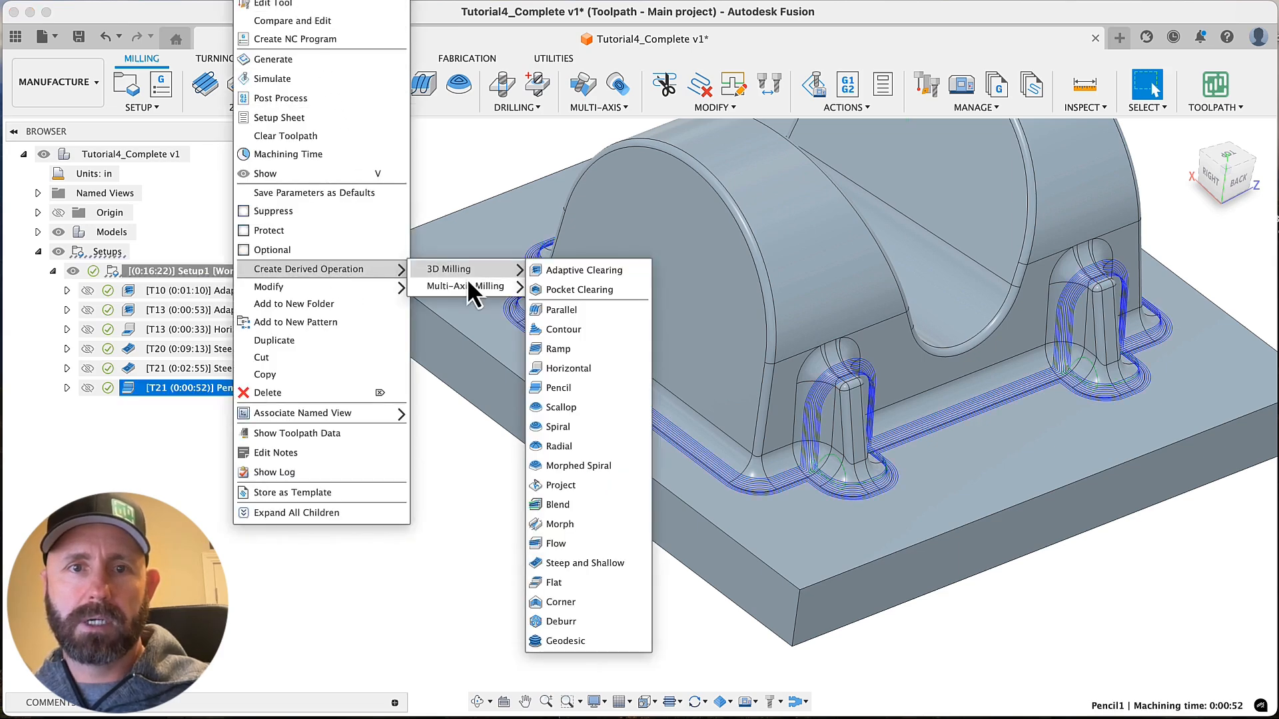
pyautogui.click(567, 604)
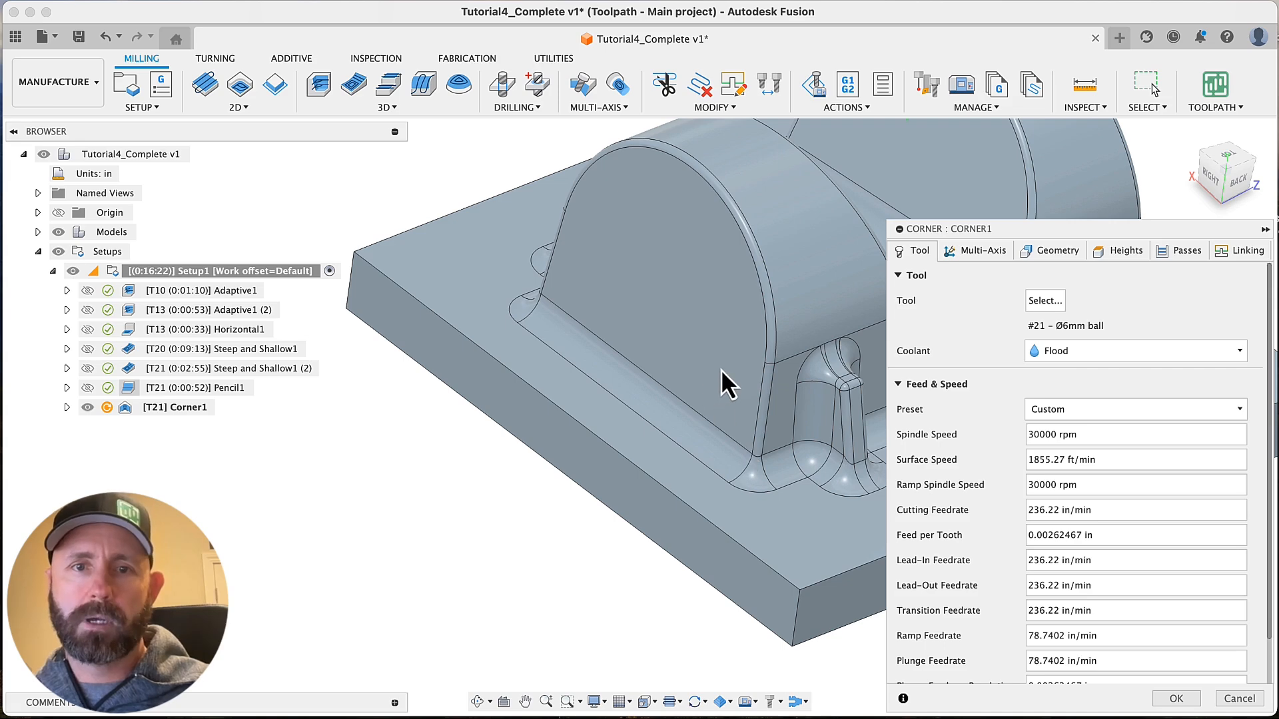
# Set the #20 Ø10mm ball end mill as the Corner operation's rest machining reference tool and generate the toolpath
pyautogui.click(1059, 252)
pyautogui.click(1048, 417)
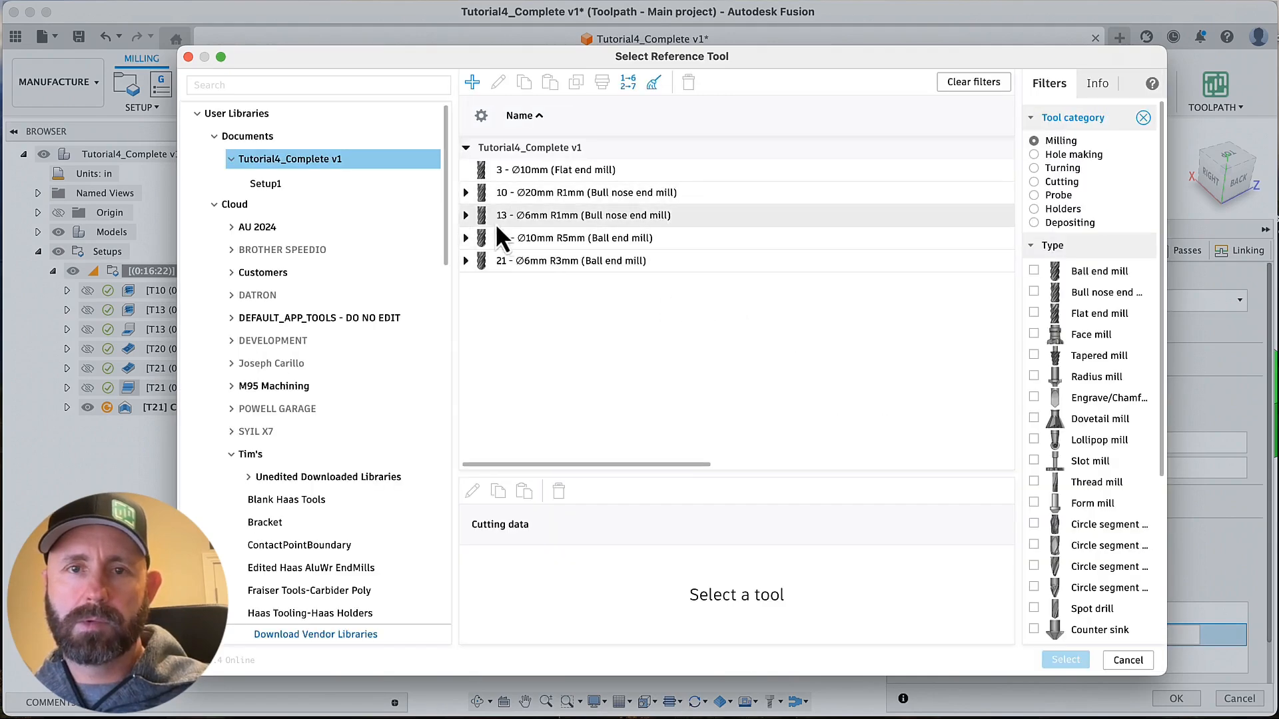
pyautogui.click(526, 238)
pyautogui.click(1064, 659)
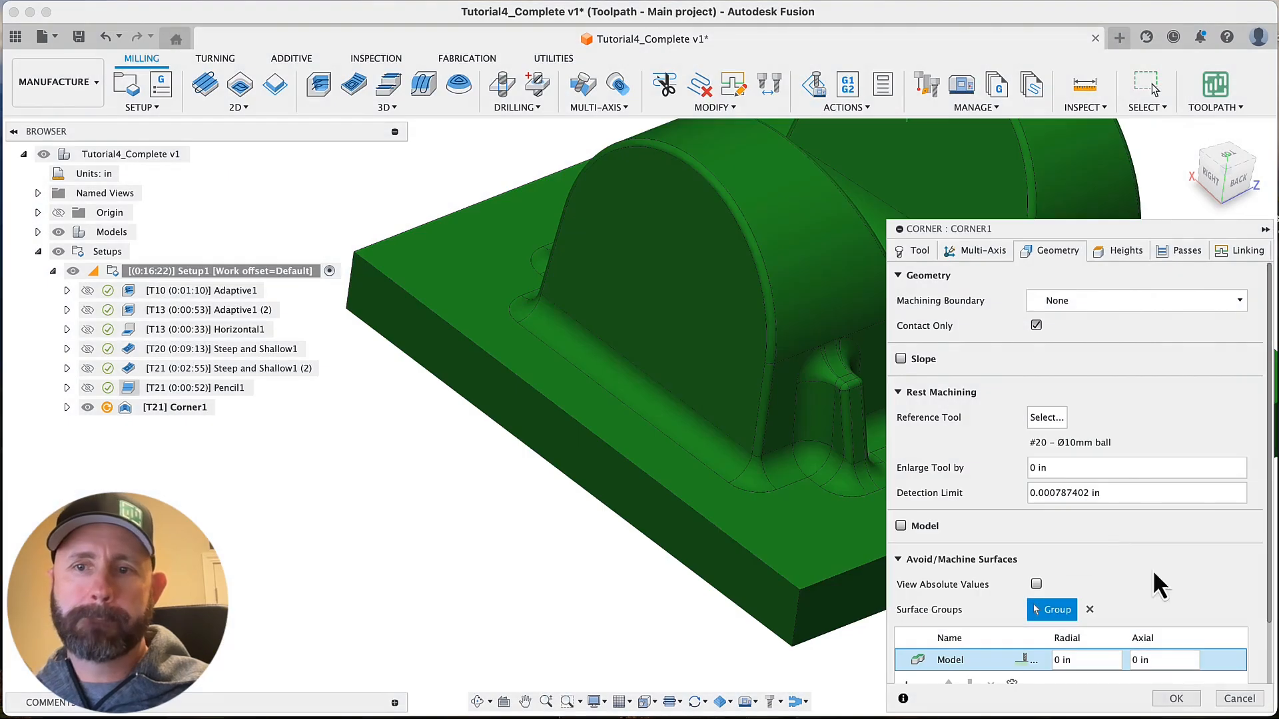
pyautogui.click(1176, 698)
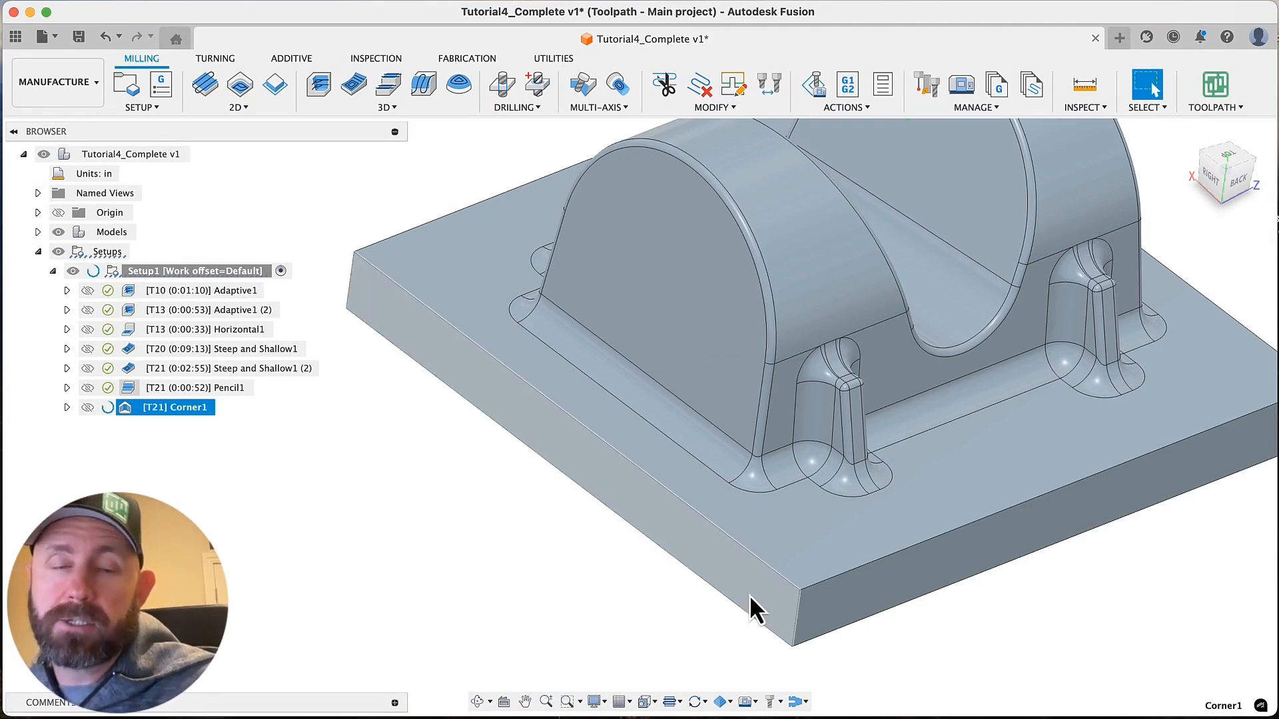
# Examine the Corner1 toolpath's steep passes along the boss fillet and its shallow passes along the base fillet
pyautogui.scroll(-4, 499, 556)
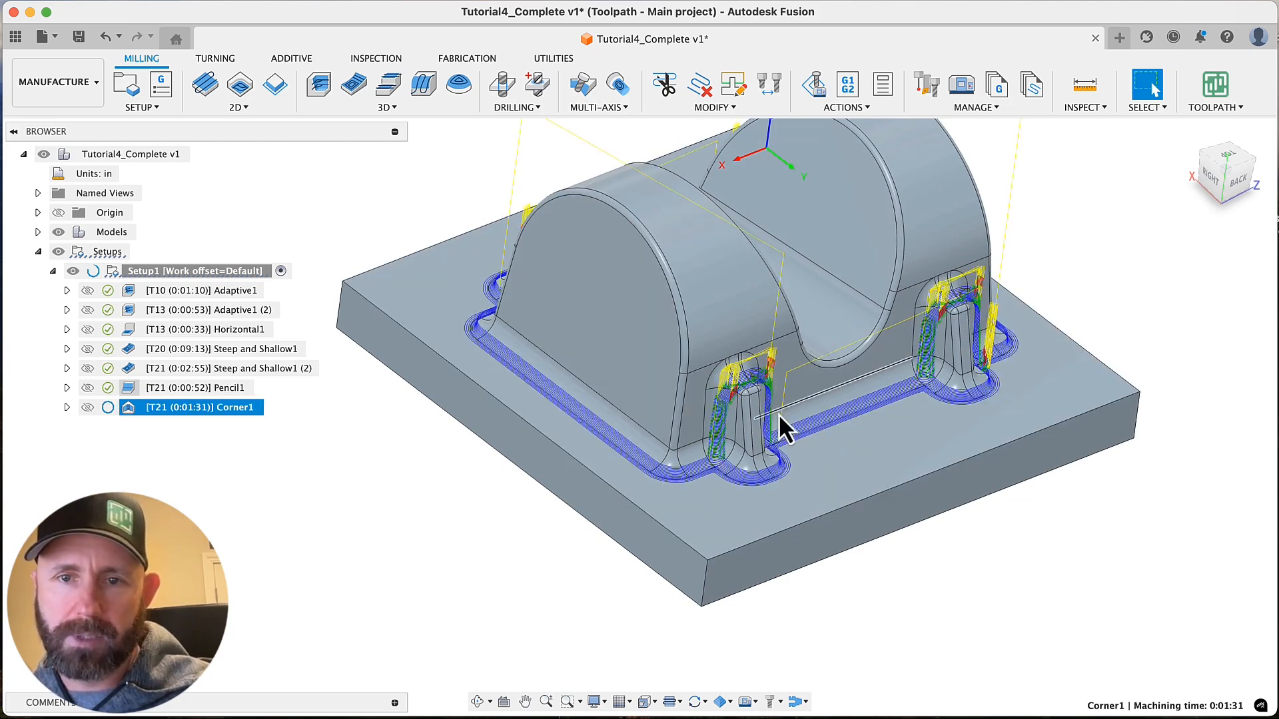
pyautogui.scroll(10, 824, 402)
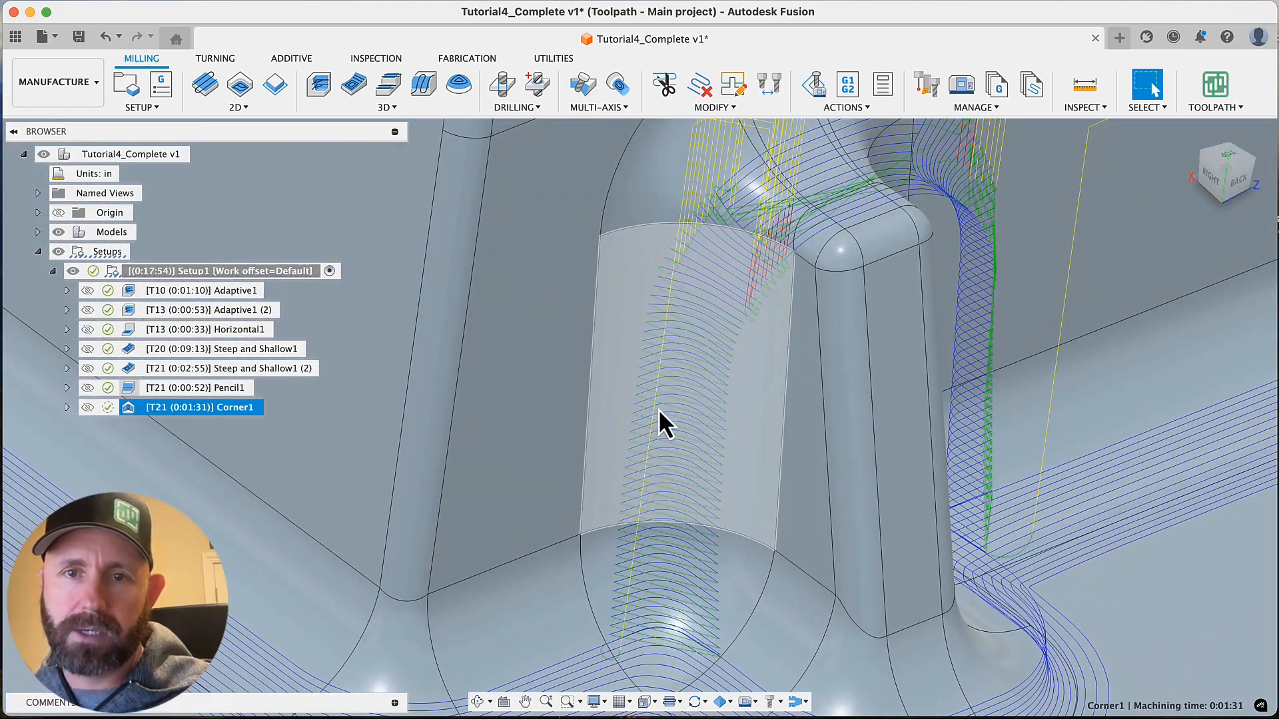
pyautogui.scroll(-3, 708, 410)
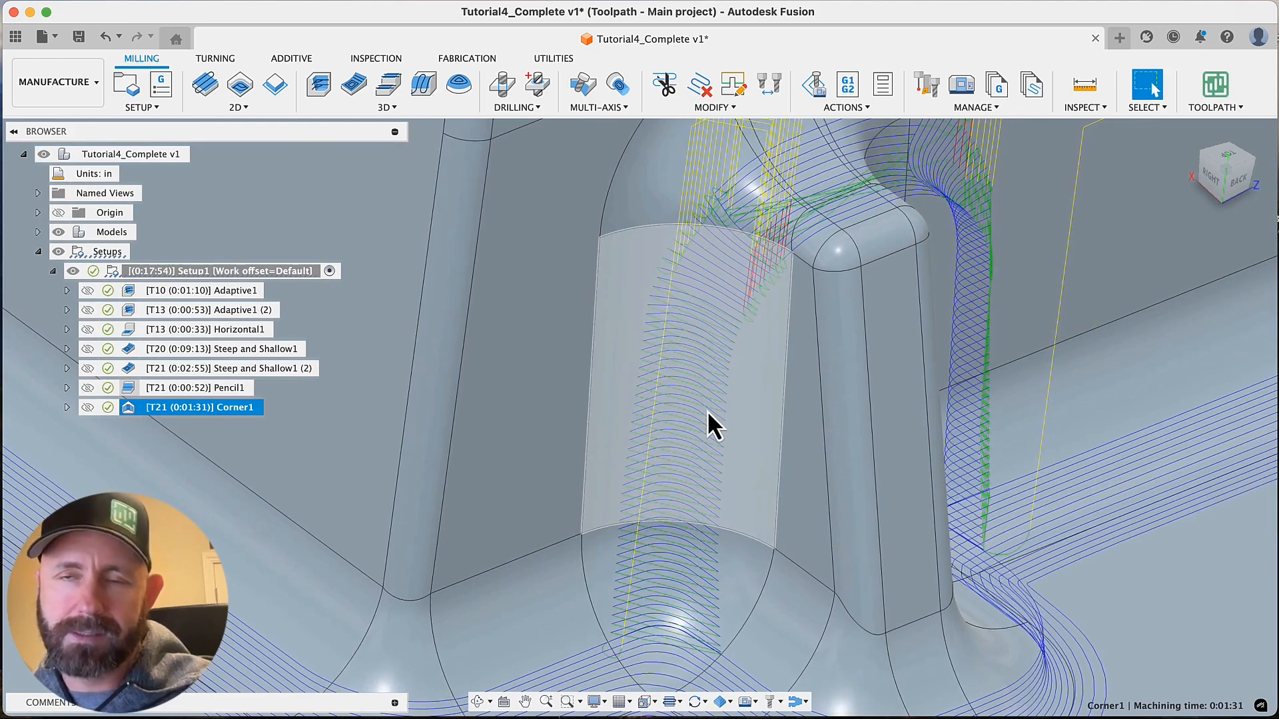
pyautogui.scroll(-3, 706, 410)
pyautogui.scroll(-5, 706, 410)
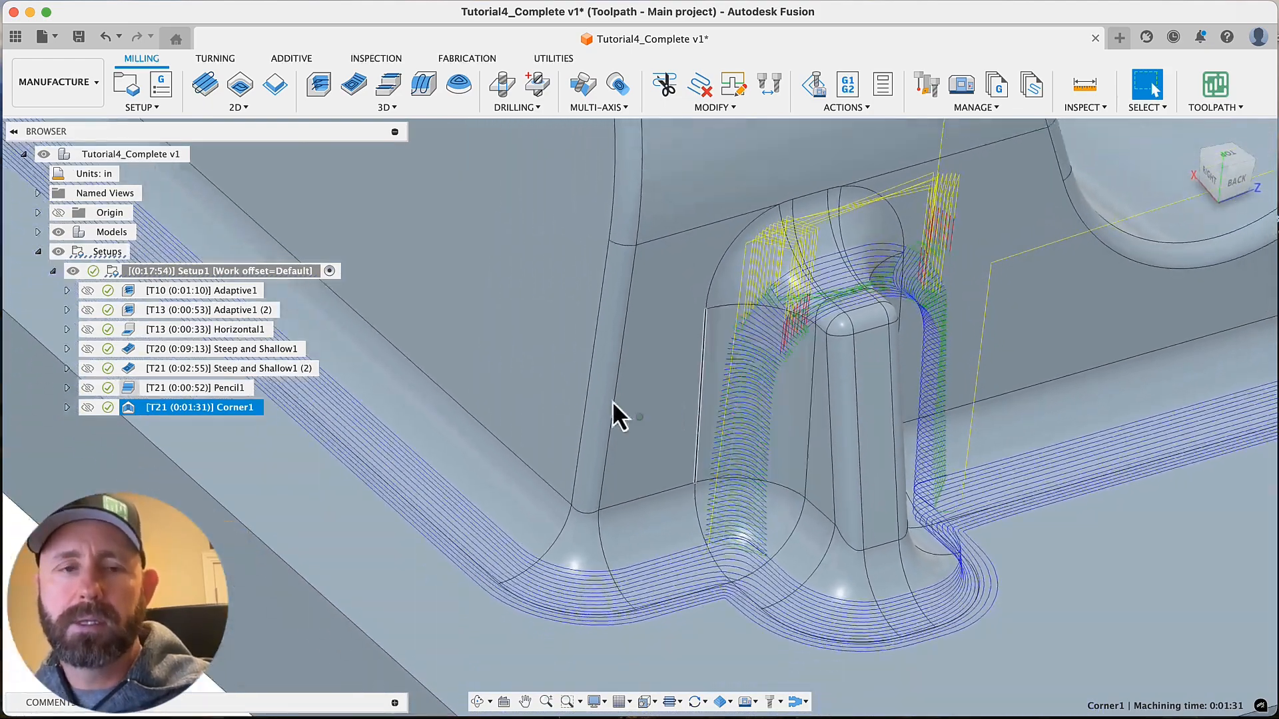
# Compare the Pencil1 toolpath with Corner1 around the boss and along the base fillets
pyautogui.click(219, 388)
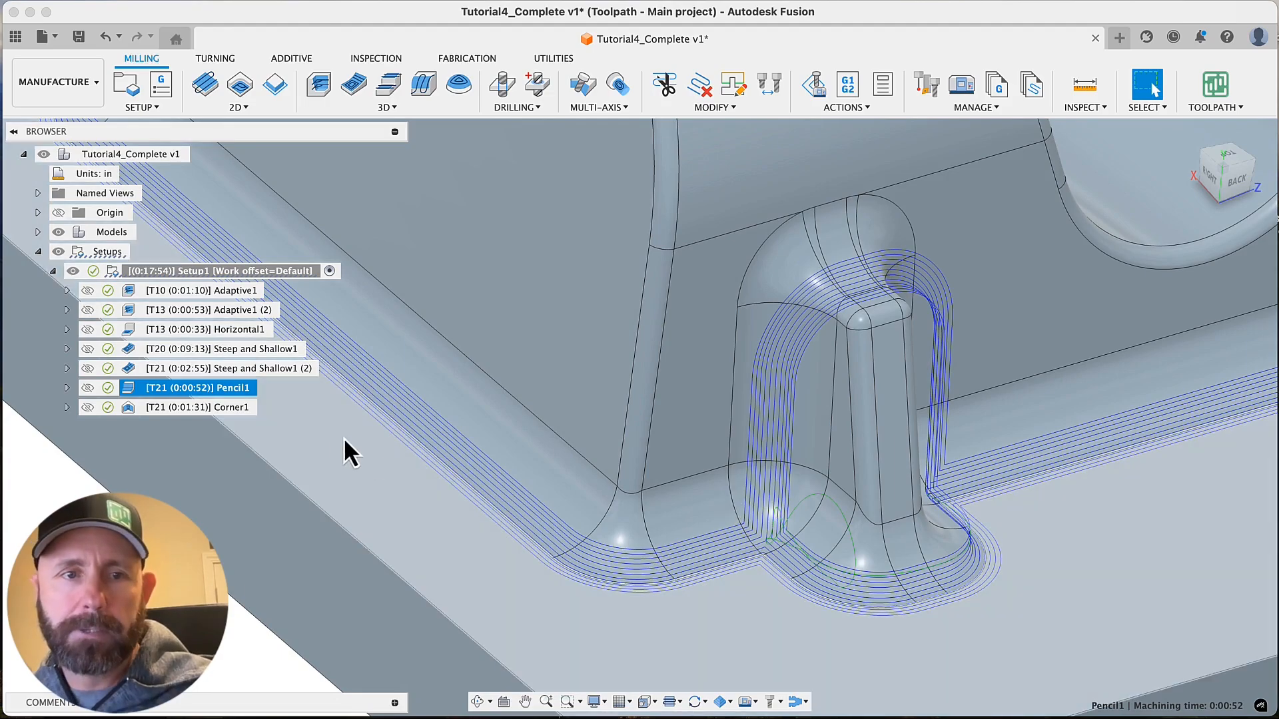
pyautogui.click(228, 411)
pyautogui.scroll(-5, 227, 411)
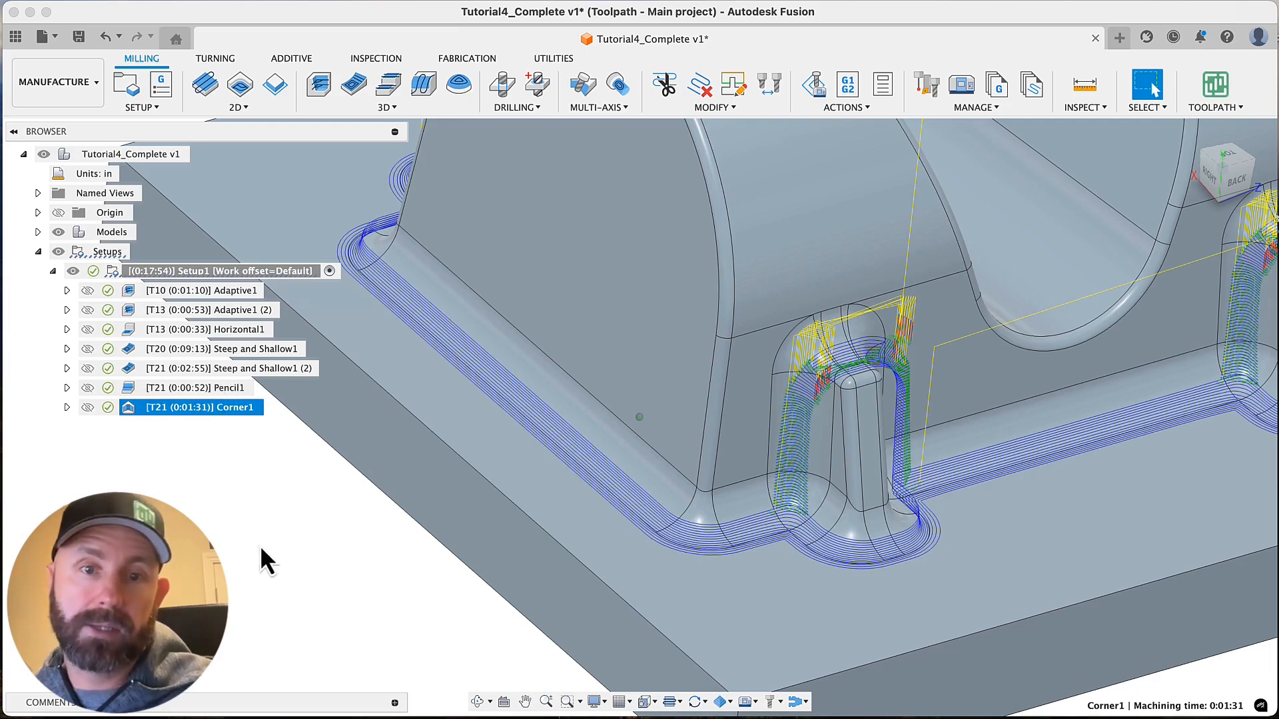
pyautogui.keyDown('shift'); pyautogui.moveTo(260, 546); pyautogui.dragTo(309, 467, button='middle'); pyautogui.keyUp('shift')
pyautogui.scroll(-2, 373, 561)
pyautogui.scroll(6, 374, 562)
pyautogui.scroll(-4, 309, 466)
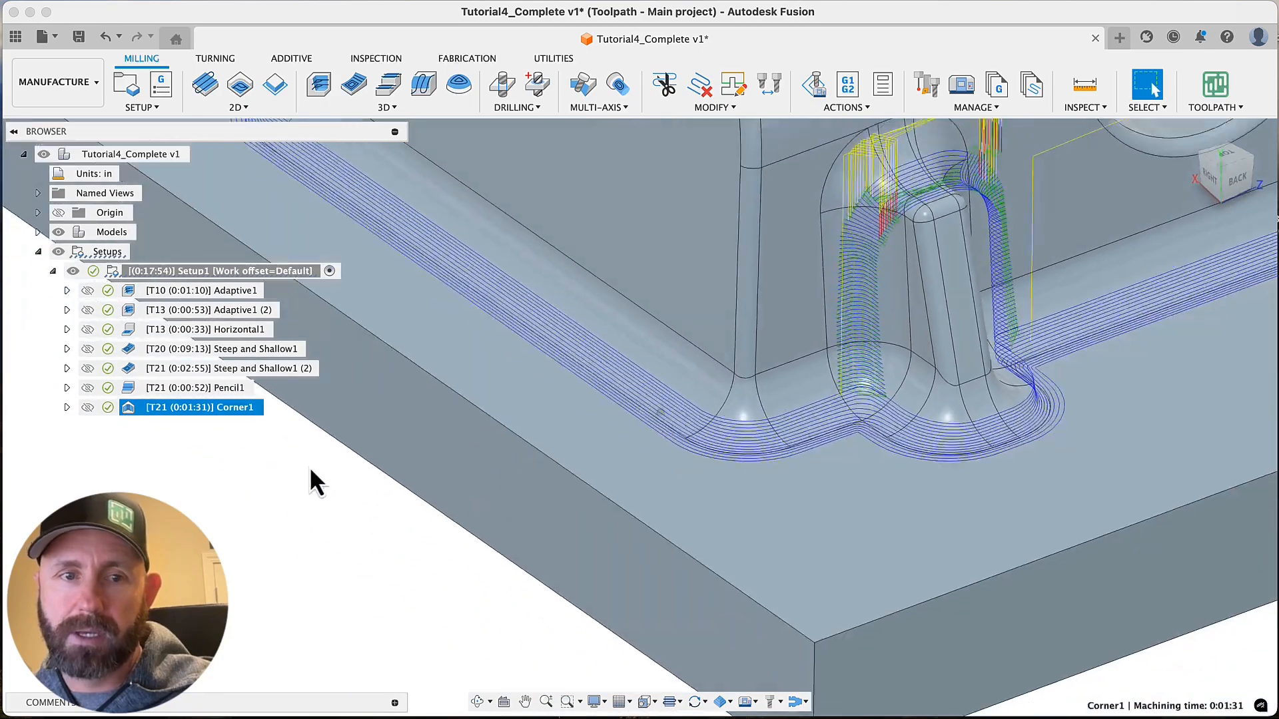
# Edit Corner1's pass settings to enable smoothing with the Evenly spaced points mode
pyautogui.rightClick(233, 410)
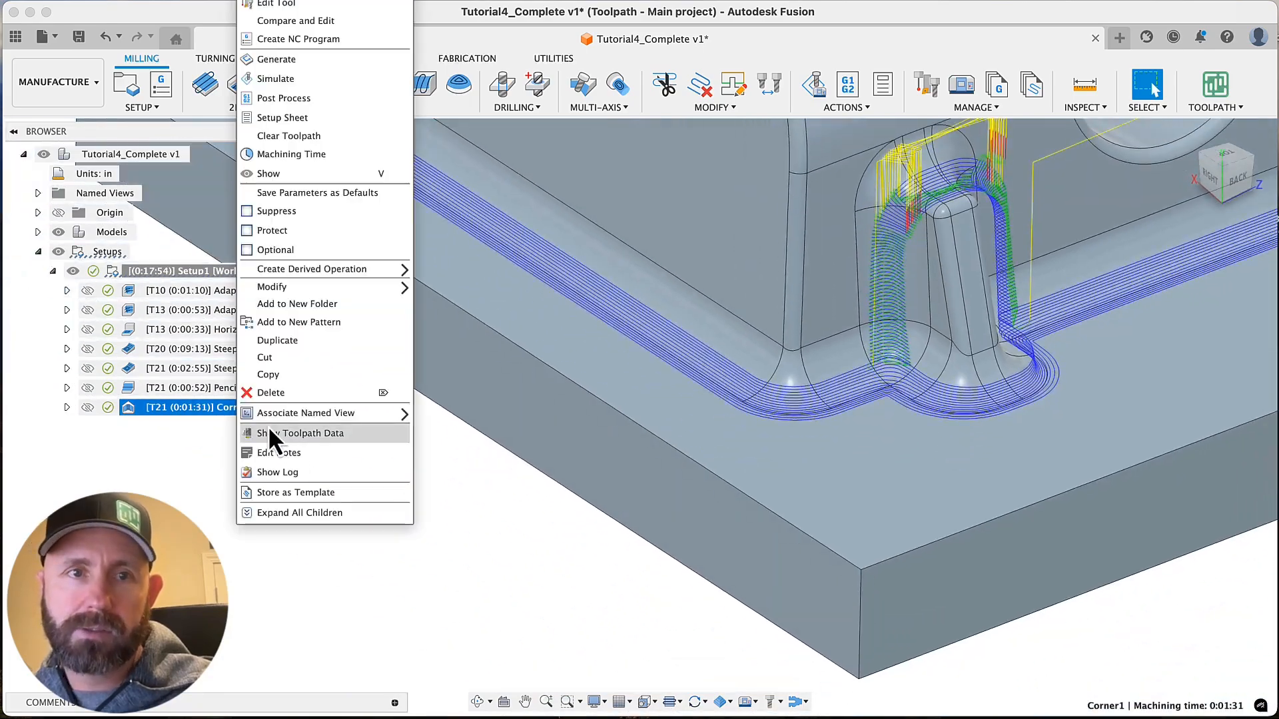
pyautogui.click(313, 6)
pyautogui.click(1179, 250)
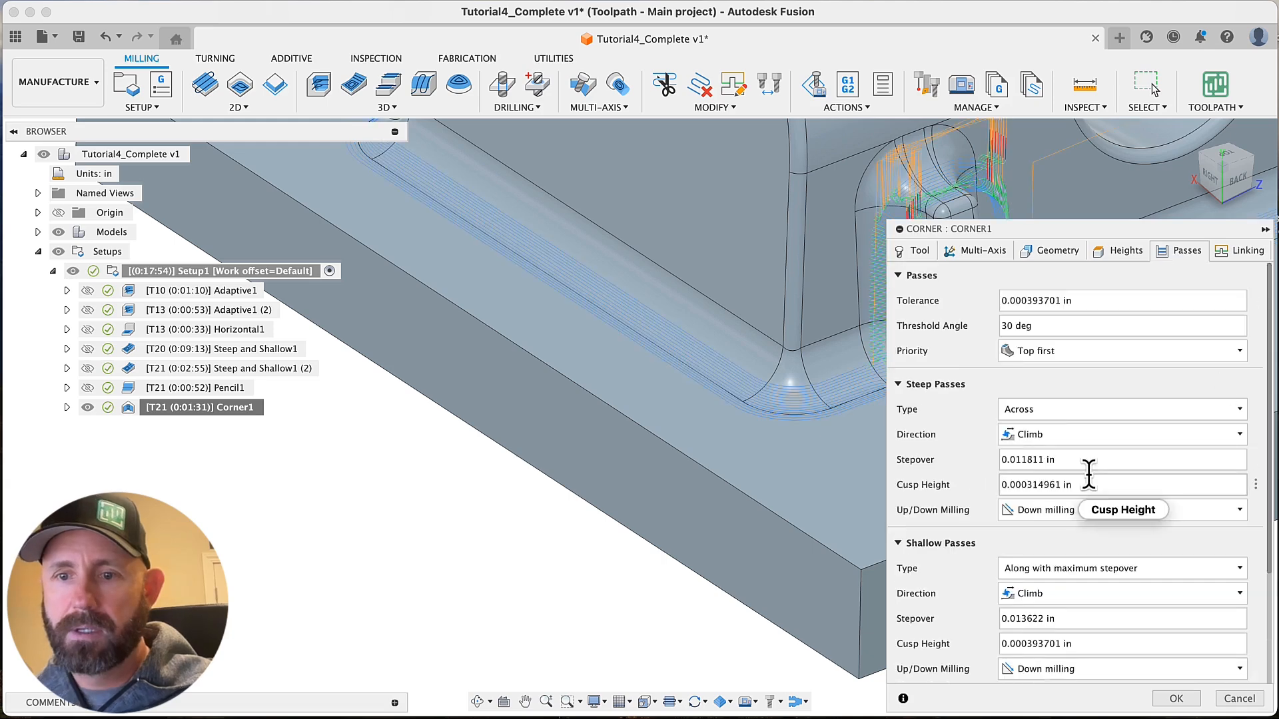
pyautogui.scroll(-2, 976, 569)
pyautogui.scroll(-3, 976, 570)
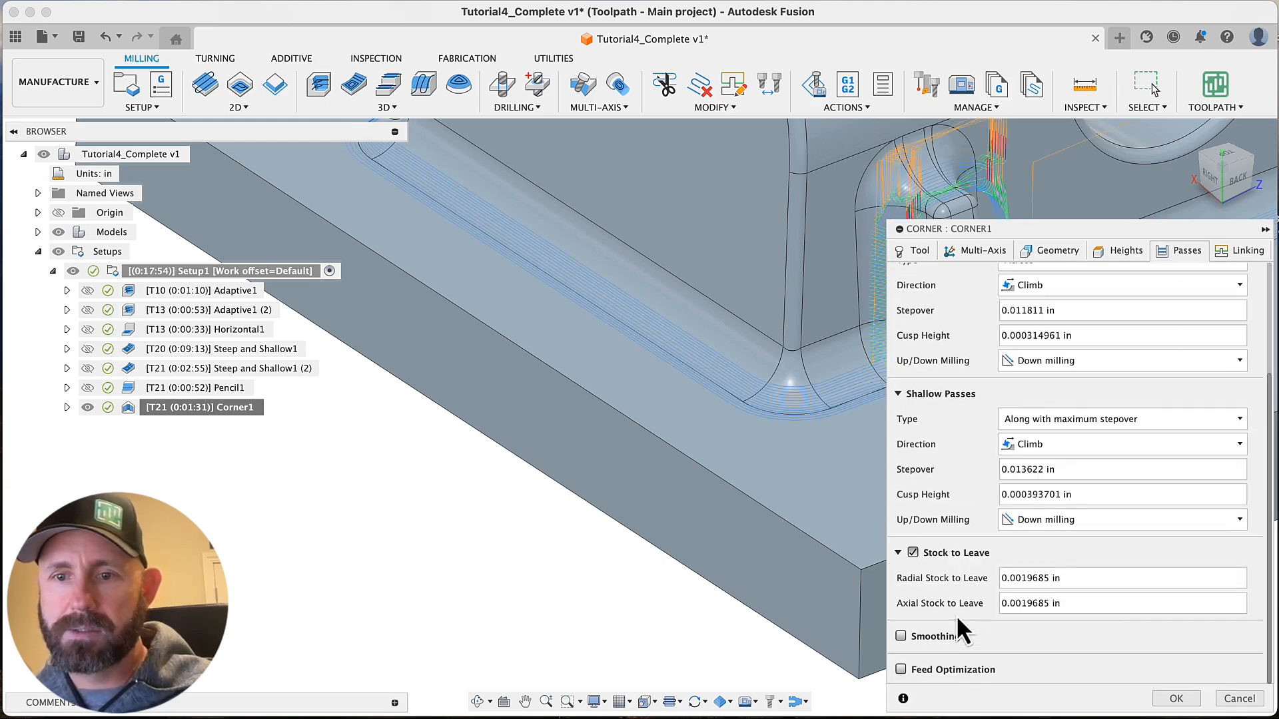
pyautogui.click(912, 636)
pyautogui.click(1070, 661)
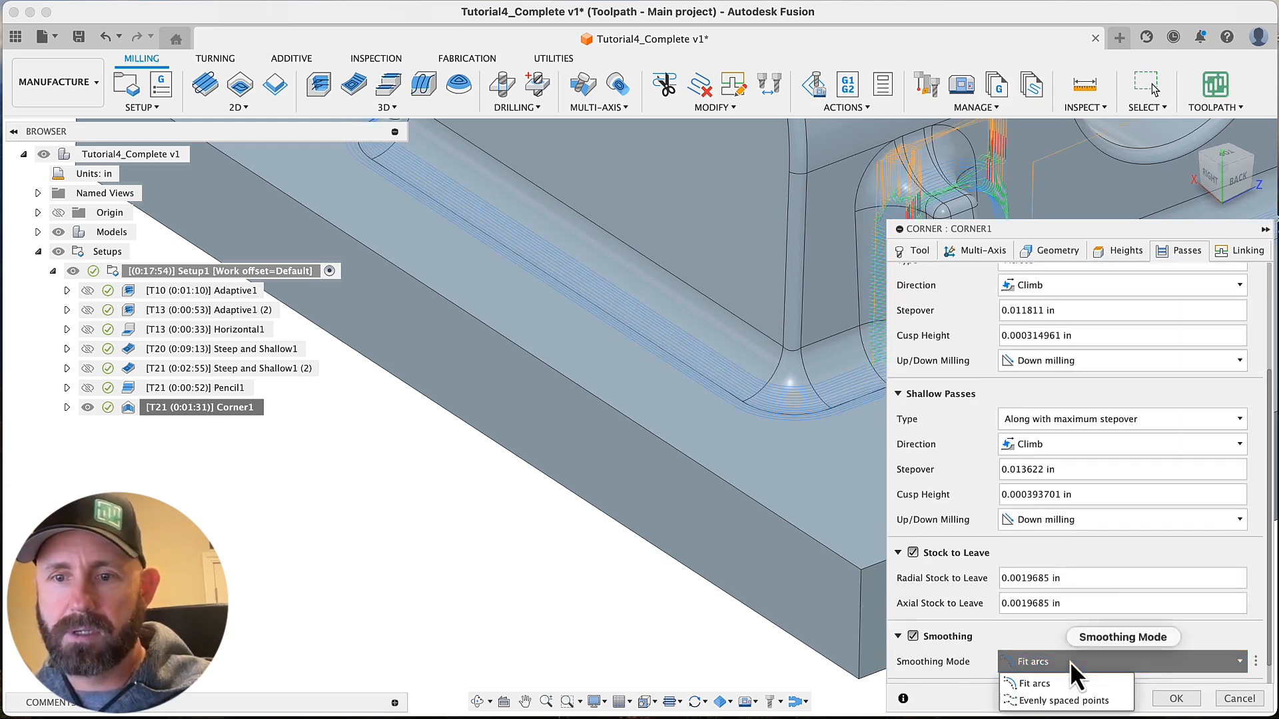
pyautogui.click(1066, 697)
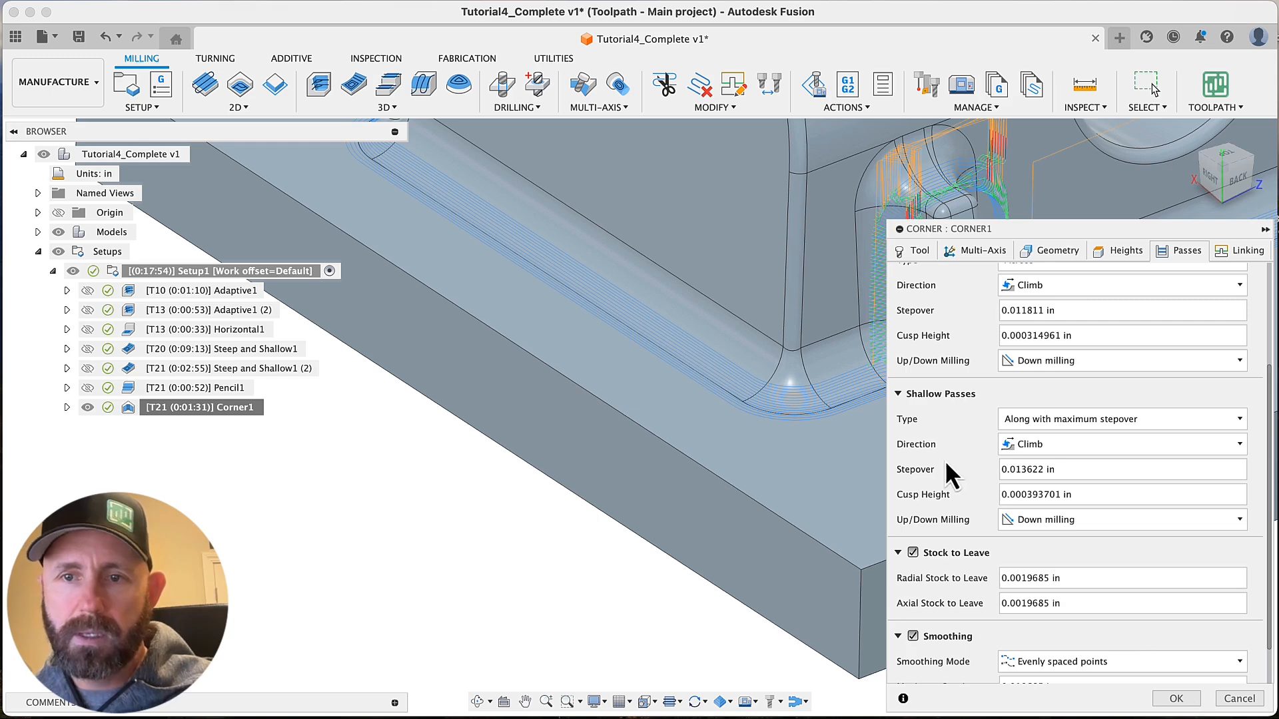
pyautogui.scroll(-2, 944, 459)
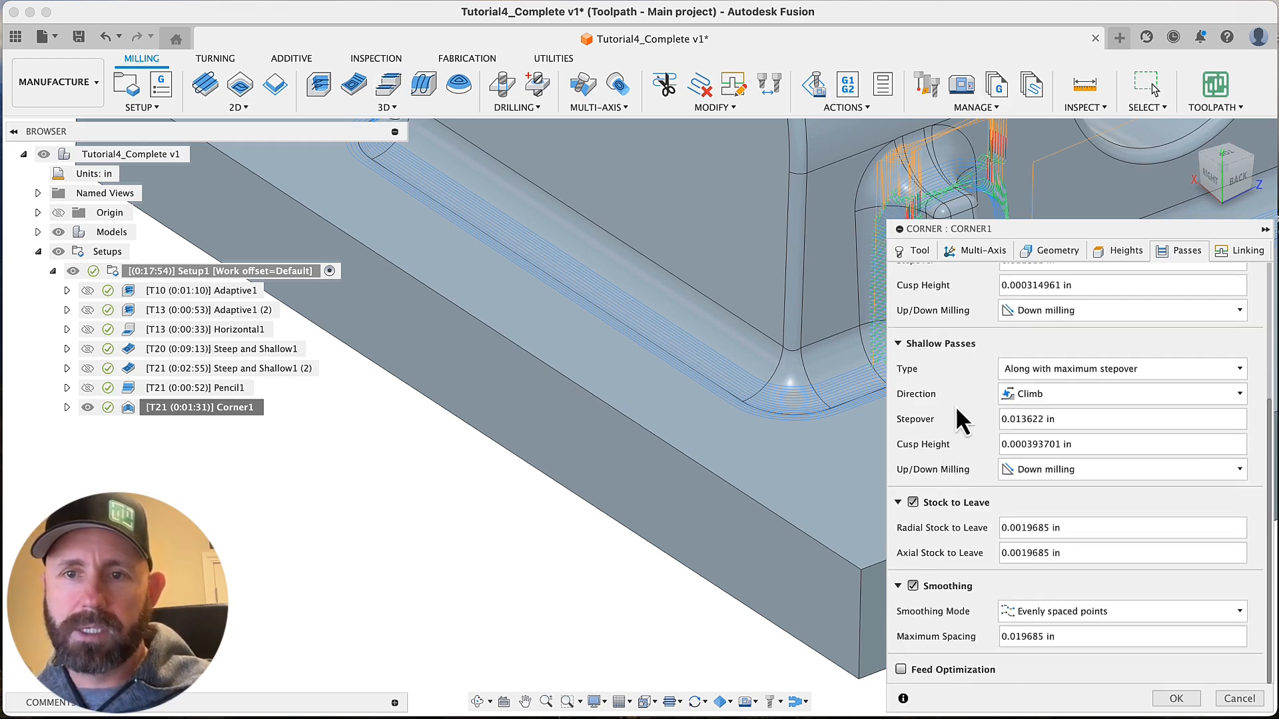
# Set Corner1's steep passes type to Along with maximum stepover and regenerate the toolpath
pyautogui.scroll(6, 959, 409)
pyautogui.click(1073, 410)
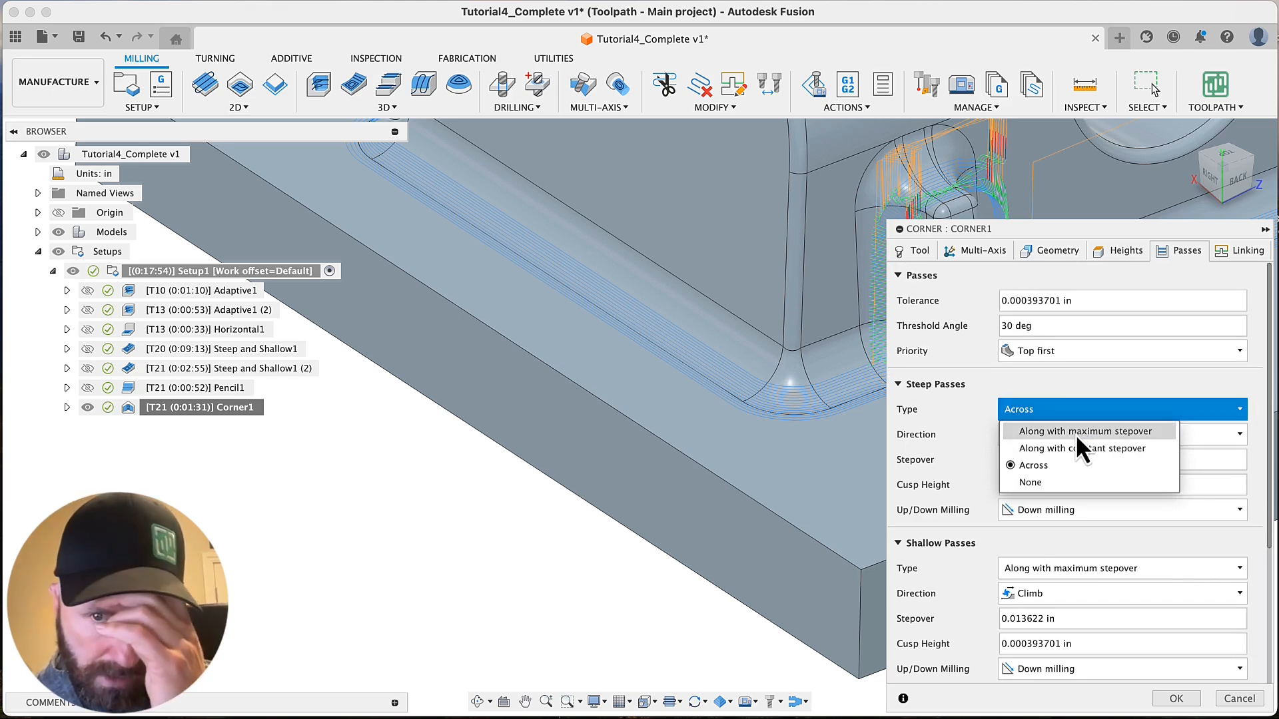
pyautogui.click(1076, 432)
pyautogui.click(1177, 699)
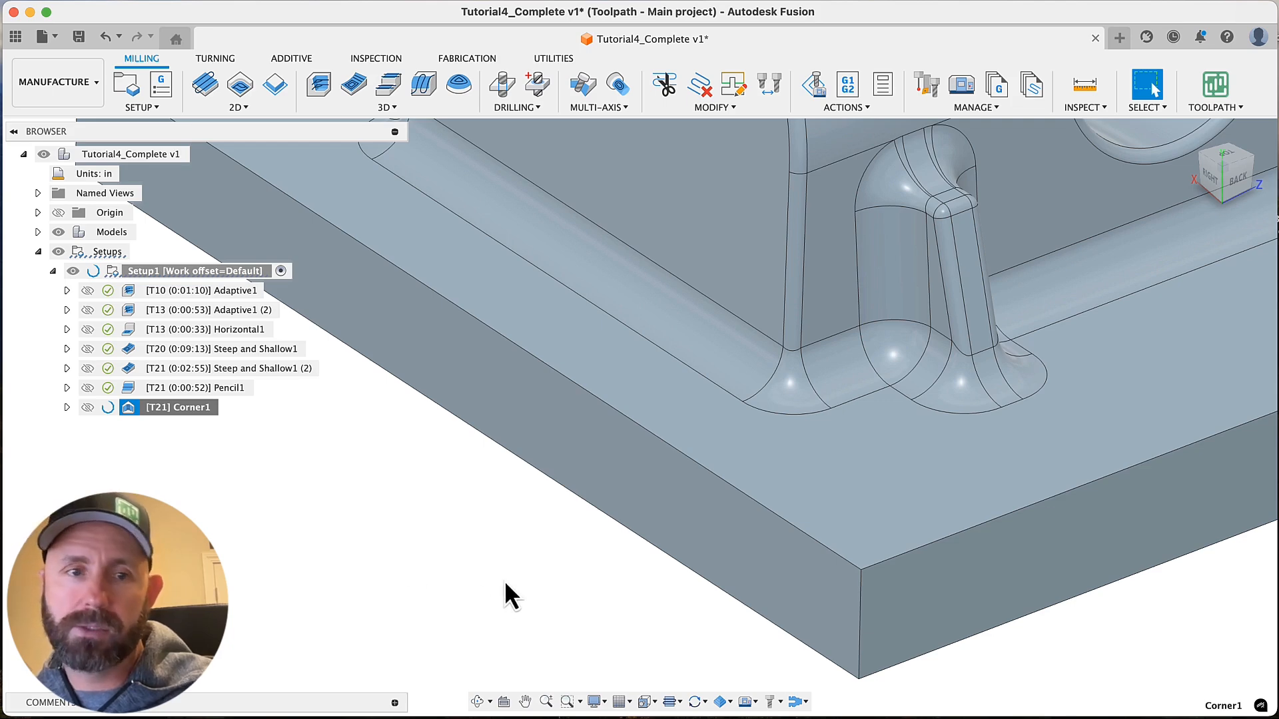
# Examine the regenerated Corner1 toolpath around the boss fillet and along the base fillets
pyautogui.scroll(5, 909, 424)
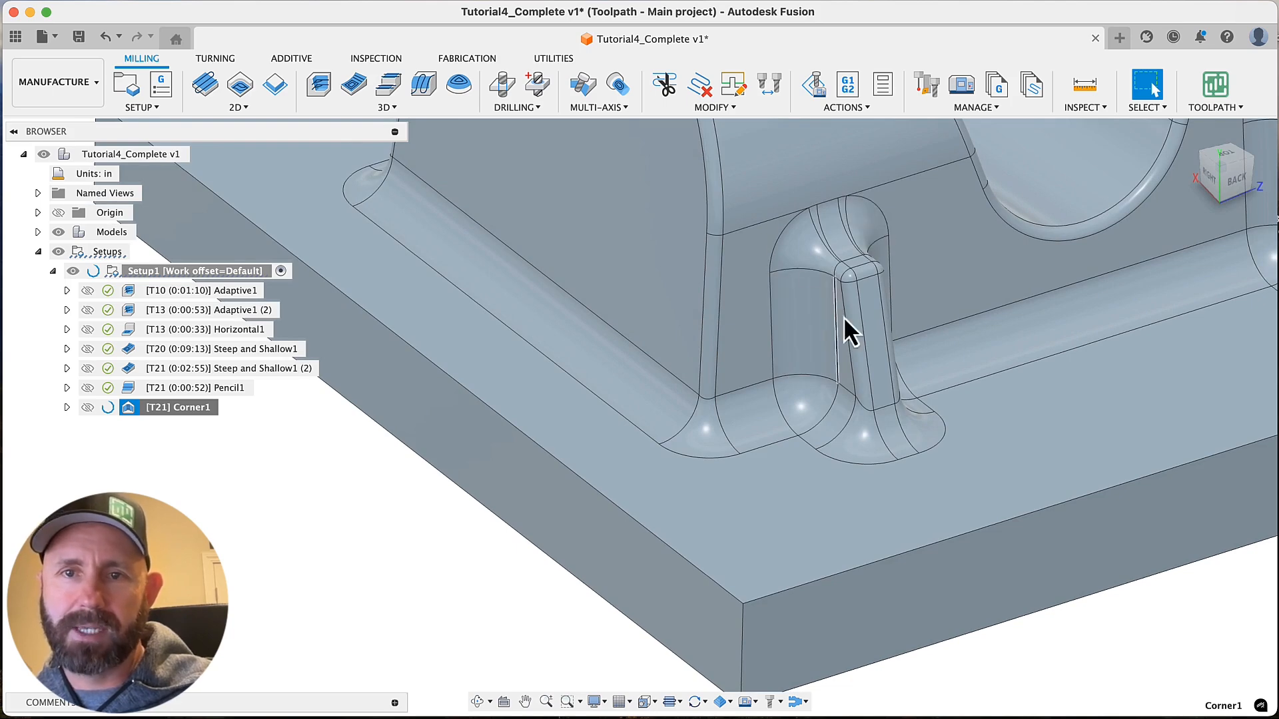
pyautogui.scroll(-5, 448, 524)
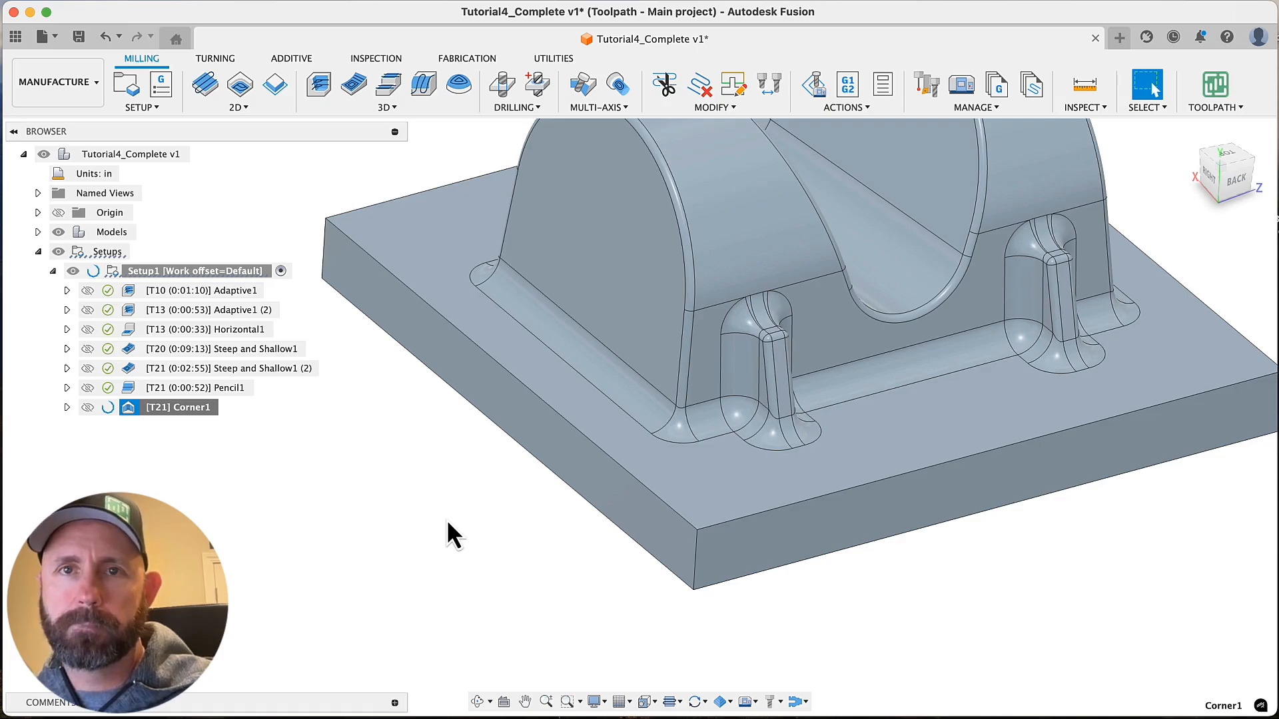
pyautogui.scroll(5, 447, 523)
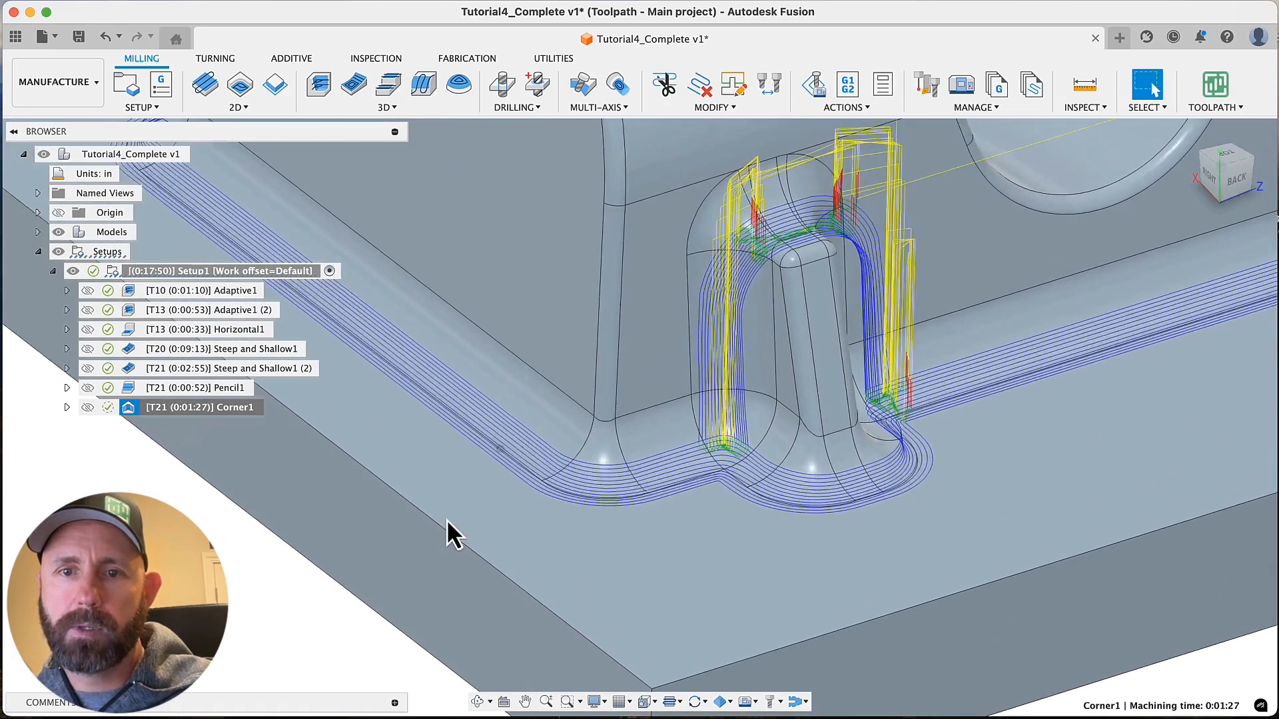
pyautogui.scroll(3, 689, 546)
pyautogui.keyDown('shift'); pyautogui.moveTo(690, 546); pyautogui.dragTo(750, 492, button='middle'); pyautogui.keyUp('shift')
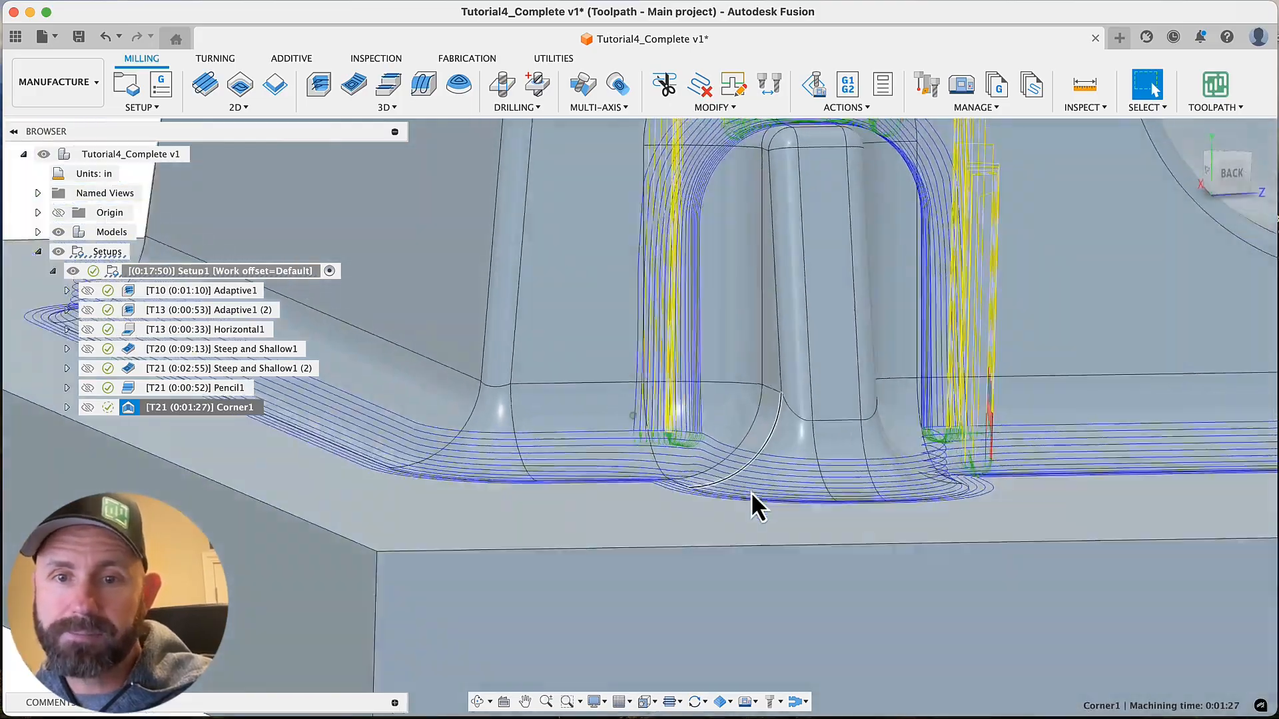
pyautogui.scroll(5, 750, 492)
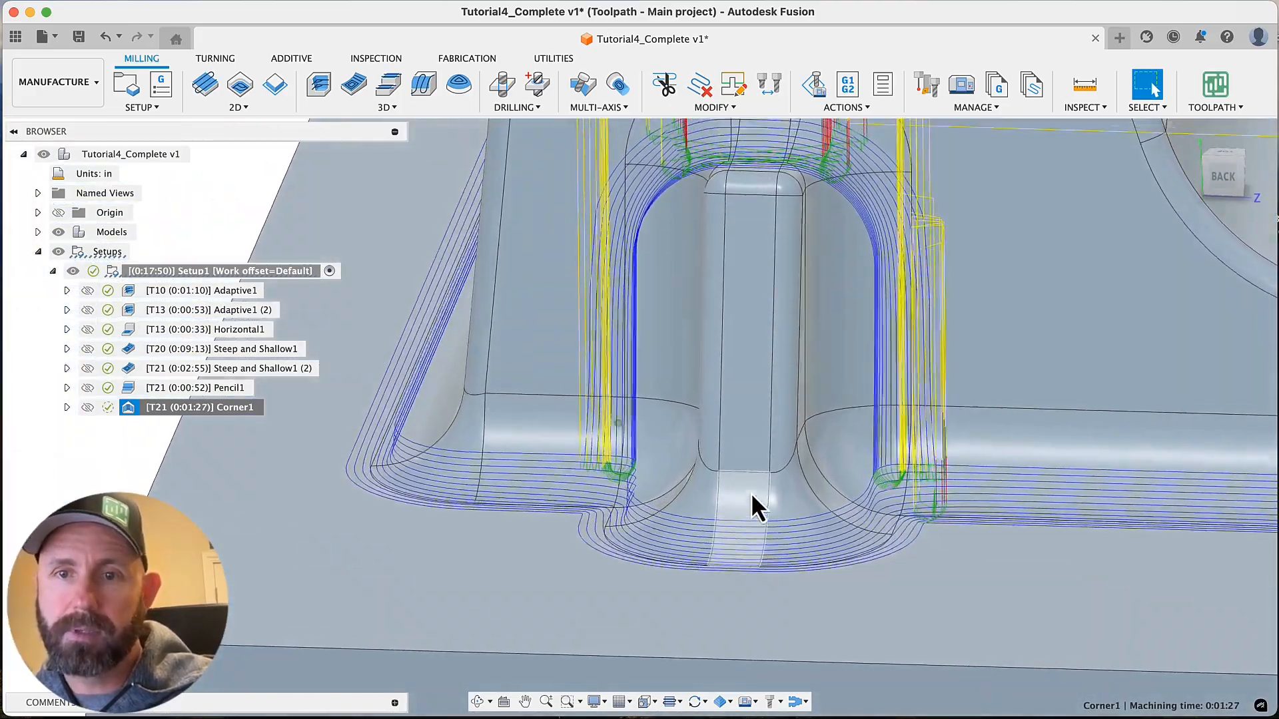
pyautogui.scroll(-4, 750, 493)
pyautogui.keyDown('shift'); pyautogui.moveTo(750, 493); pyautogui.dragTo(809, 417, button='middle'); pyautogui.keyUp('shift')
pyautogui.scroll(2, 744, 362)
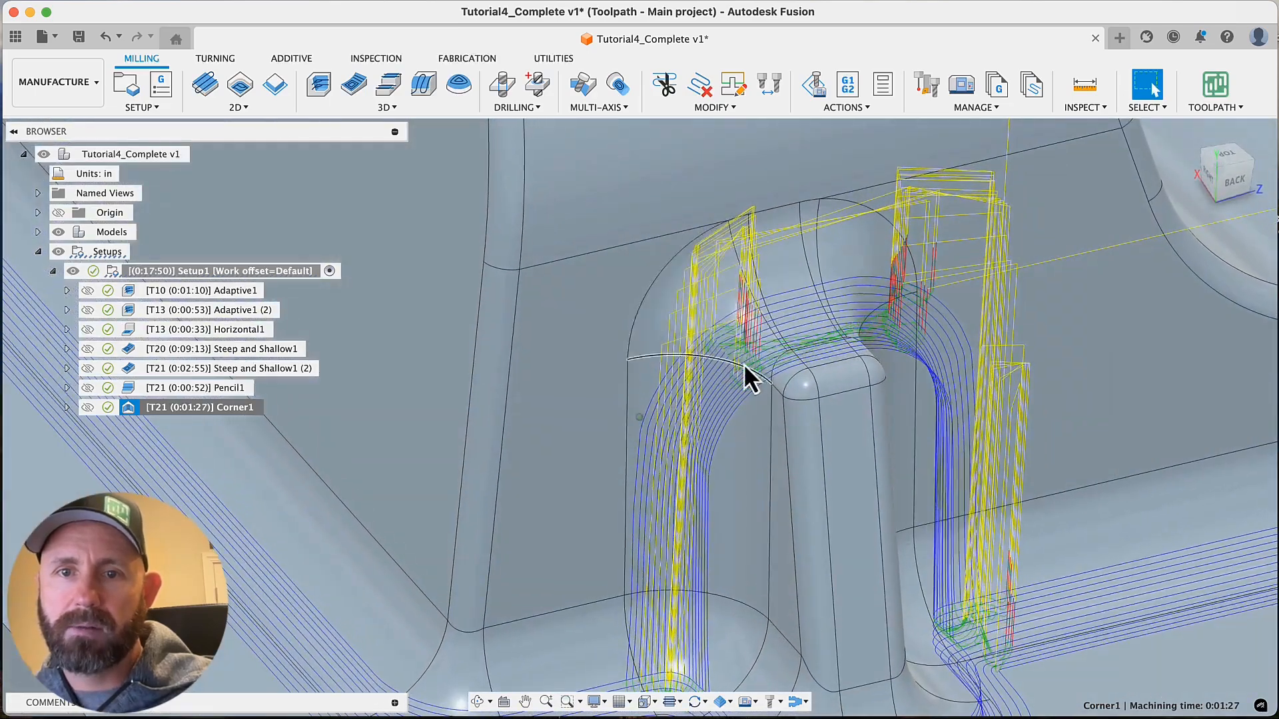
pyautogui.scroll(-5, 744, 362)
# Review the Pencil1 toolpath with its geometry and pass settings, leaving the operation unchanged
pyautogui.click(201, 387)
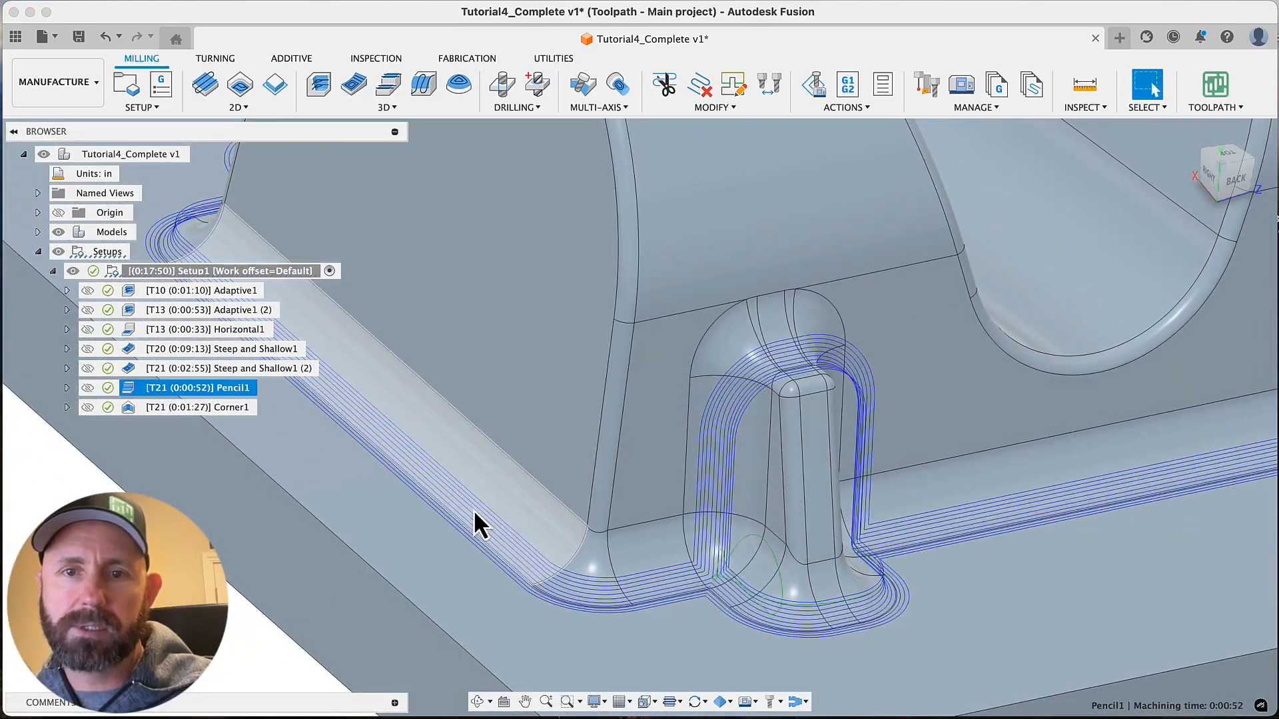
pyautogui.scroll(-6, 473, 509)
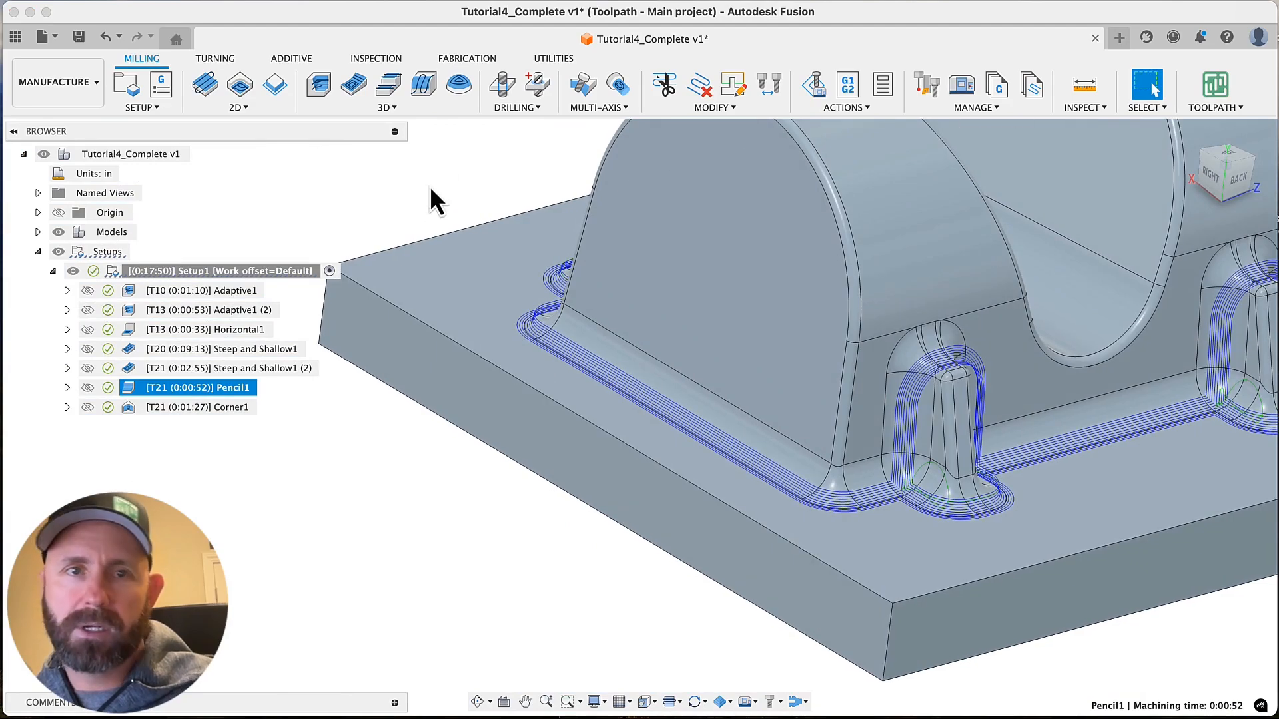
pyautogui.click(415, 109)
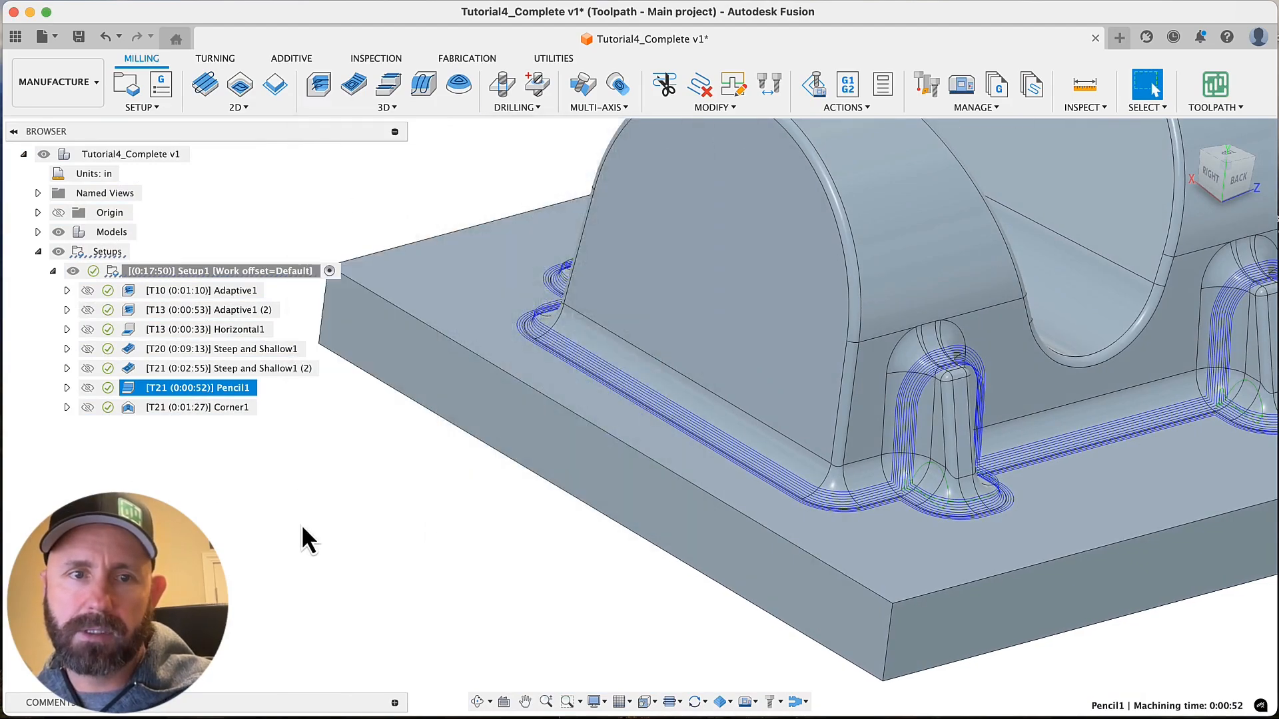
pyautogui.rightClick(228, 392)
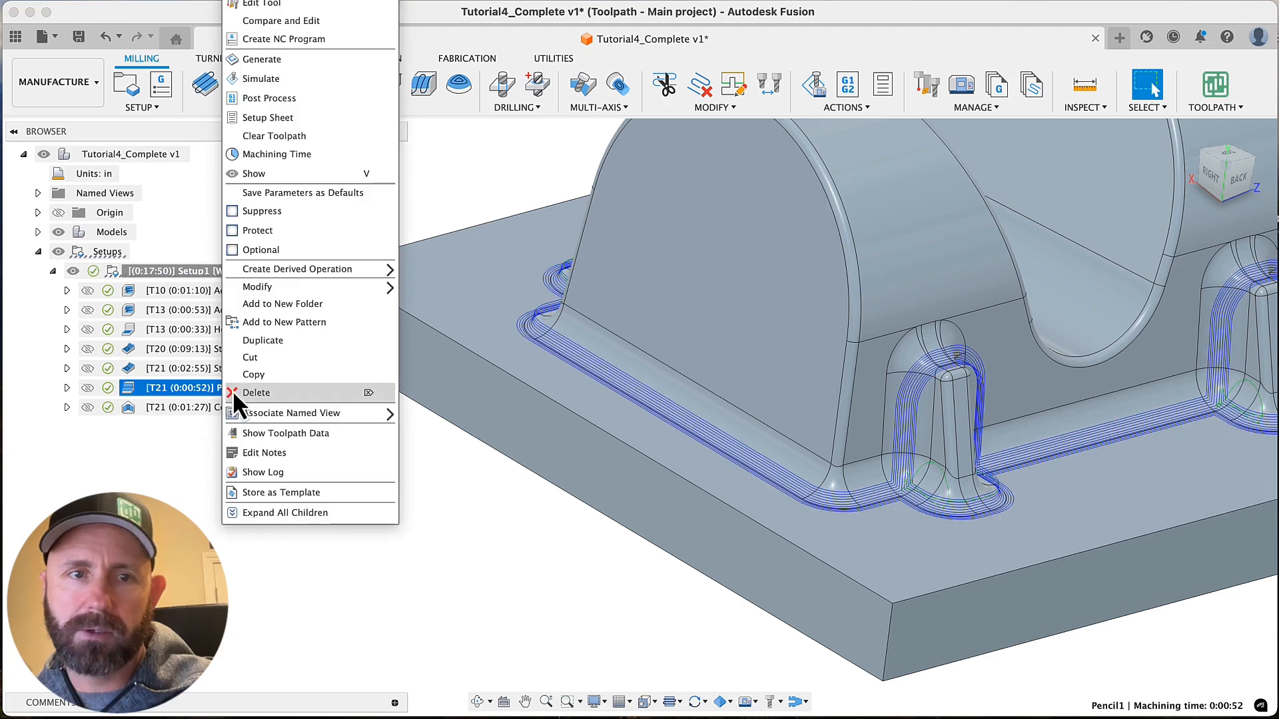
pyautogui.click(276, 4)
pyautogui.click(1051, 251)
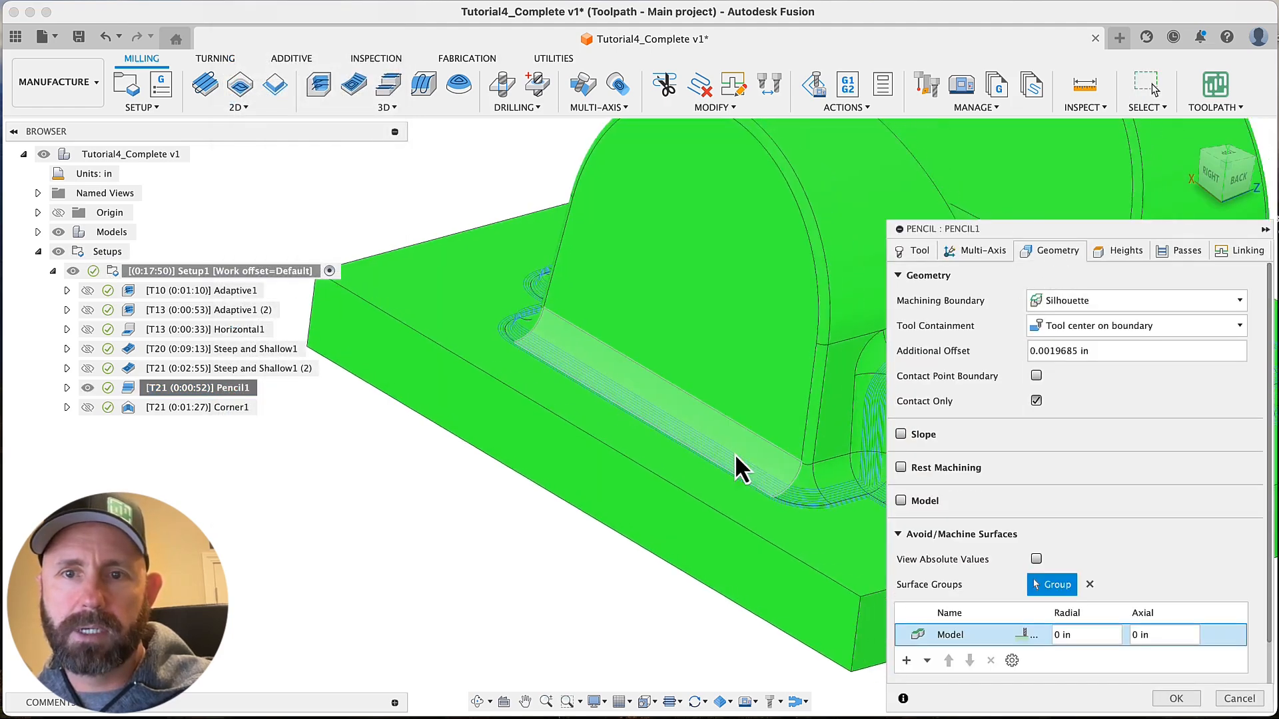
pyautogui.scroll(-5, 735, 455)
pyautogui.scroll(1, 786, 598)
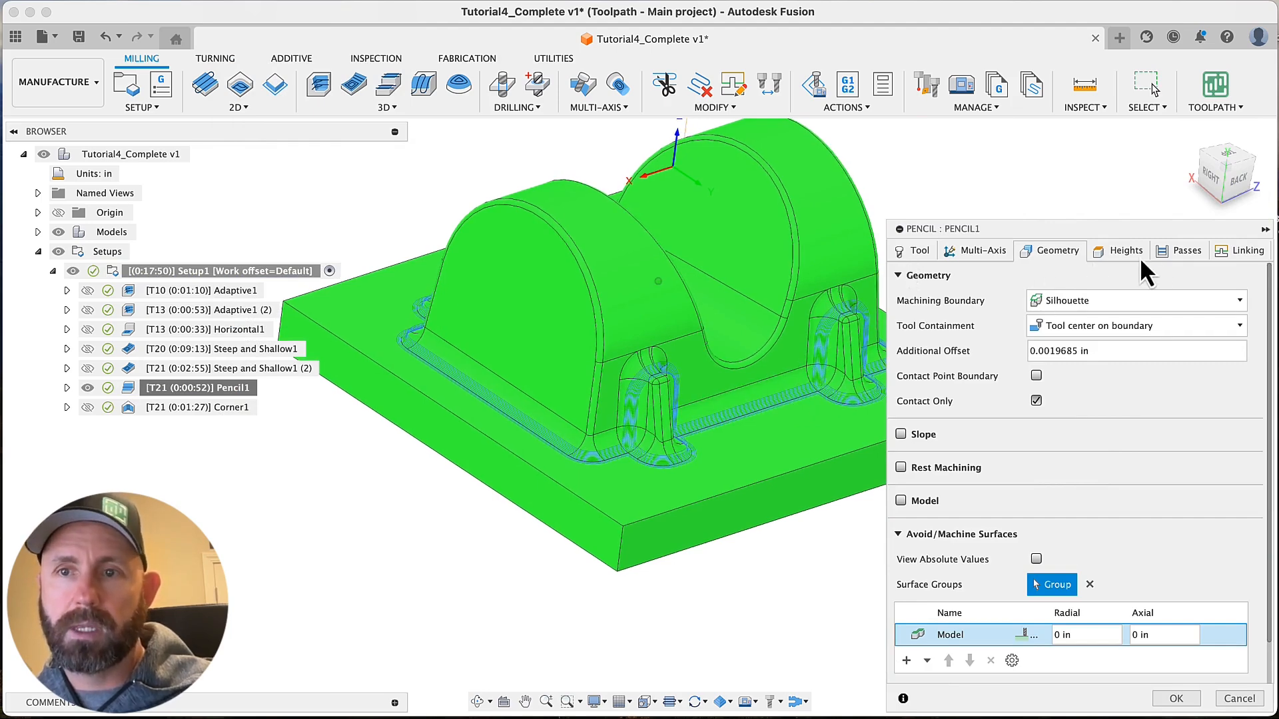
pyautogui.click(1168, 253)
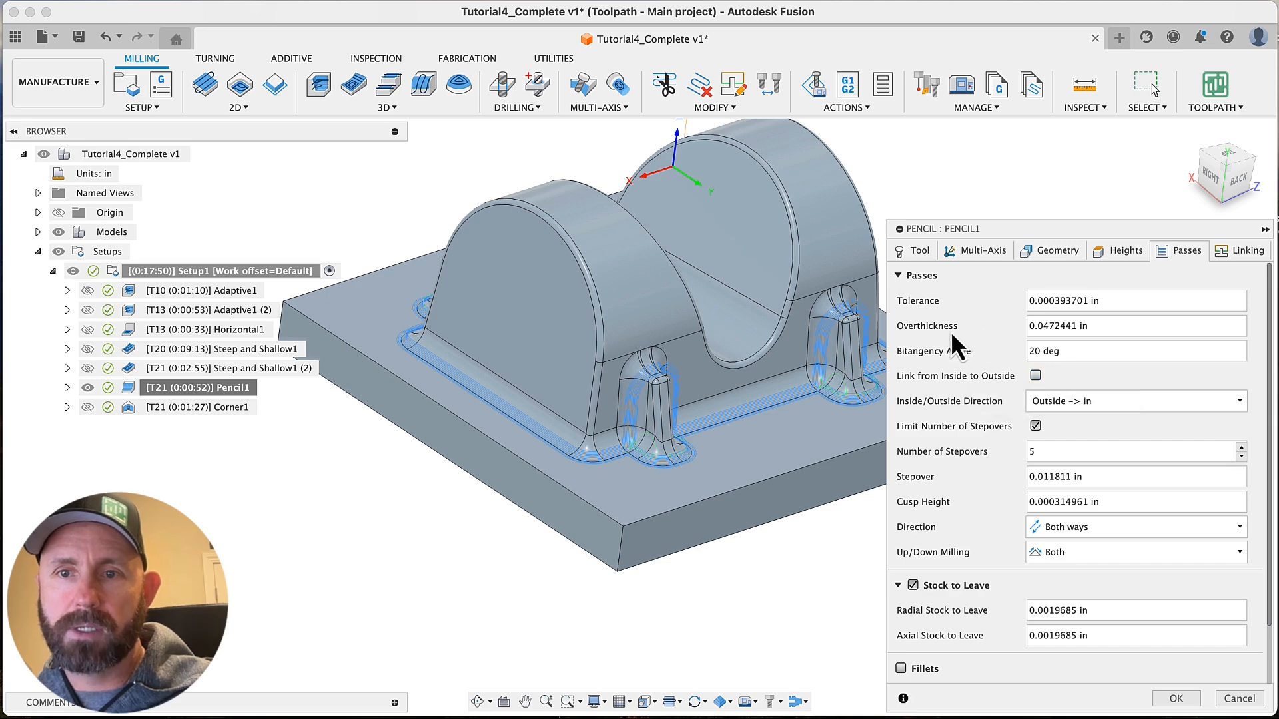
pyautogui.moveTo(1096, 326)
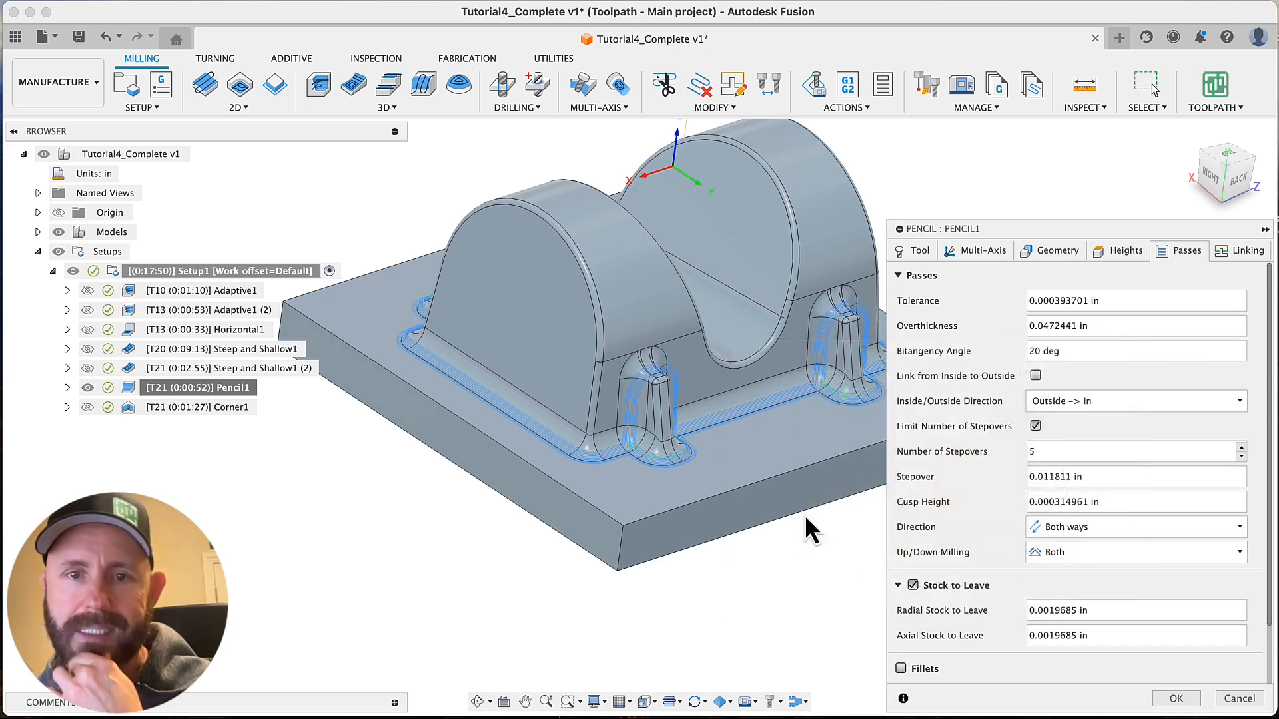
pyautogui.click(1214, 698)
# Measure the radius of the long base fillet and check which tool Pencil1 uses
pyautogui.click(567, 434)
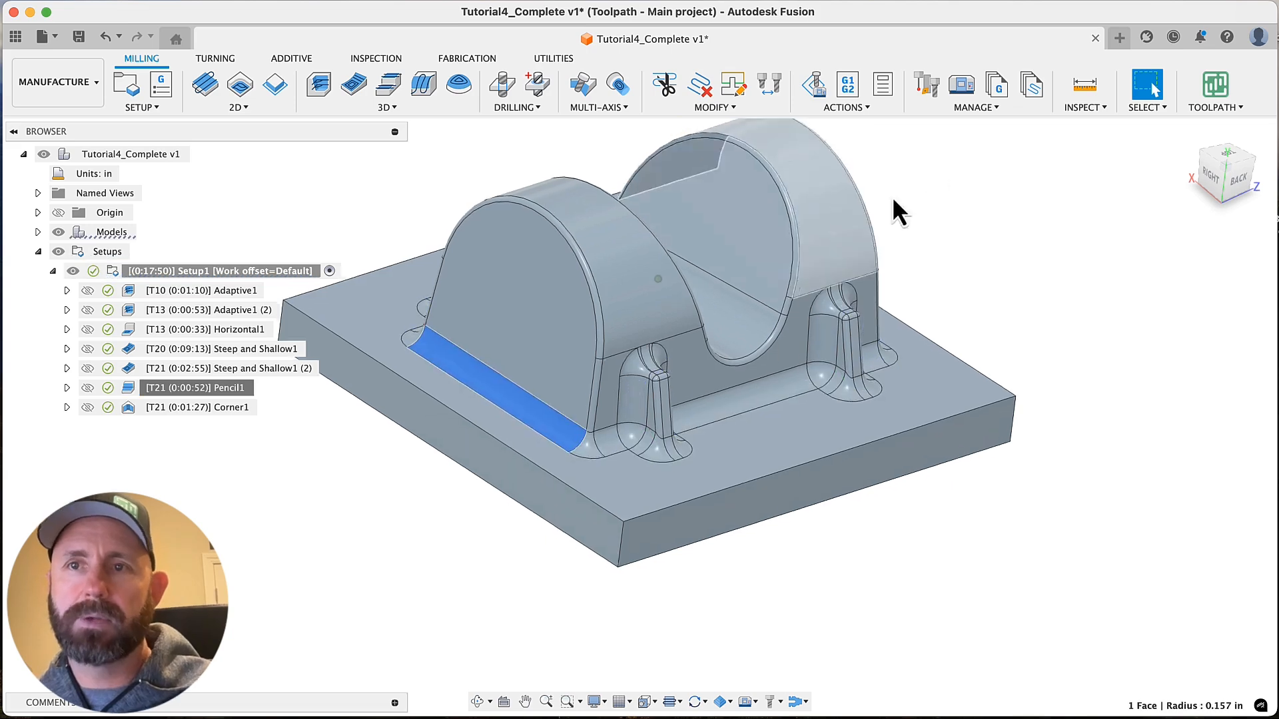
pyautogui.click(1084, 85)
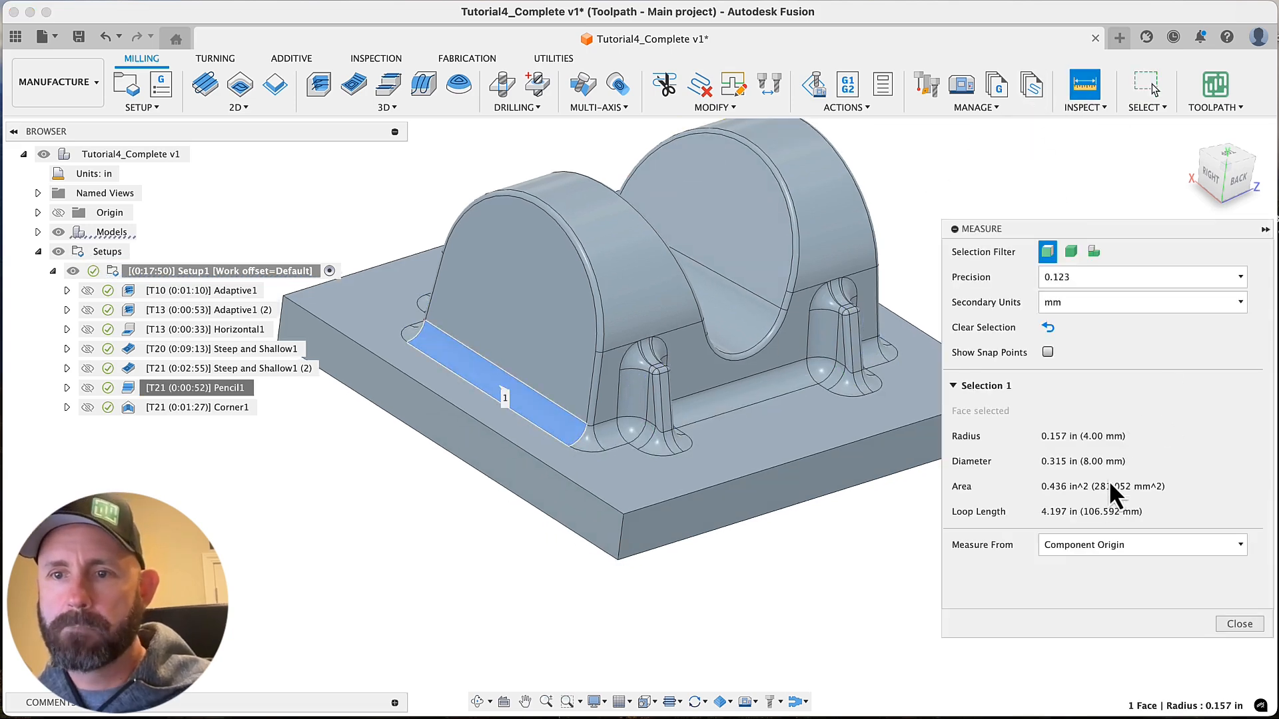
pyautogui.click(1239, 623)
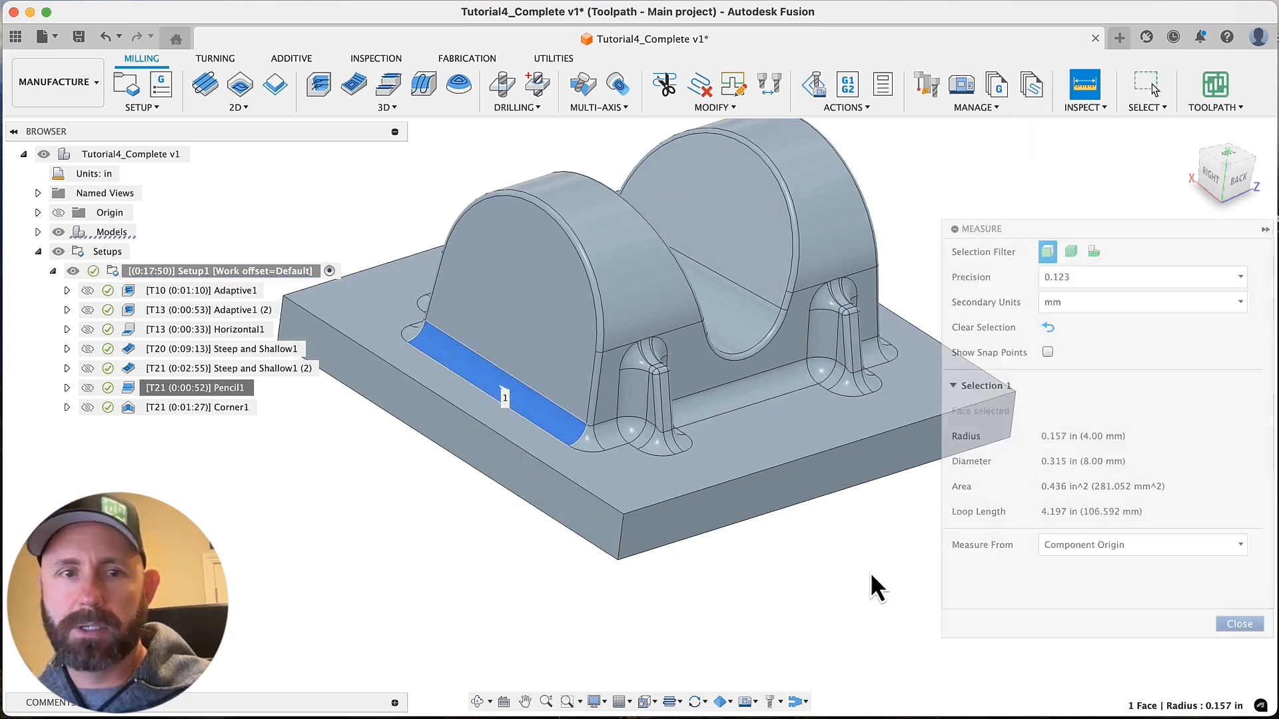
pyautogui.click(66, 387)
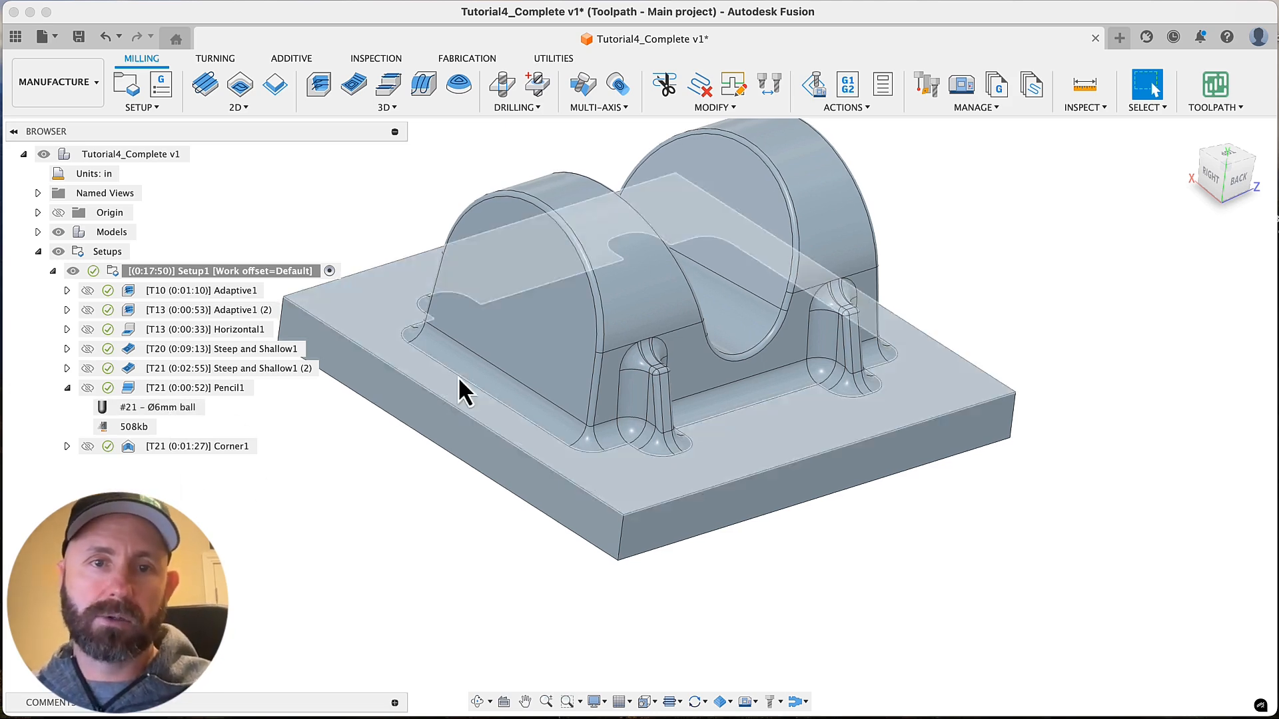
pyautogui.click(479, 374)
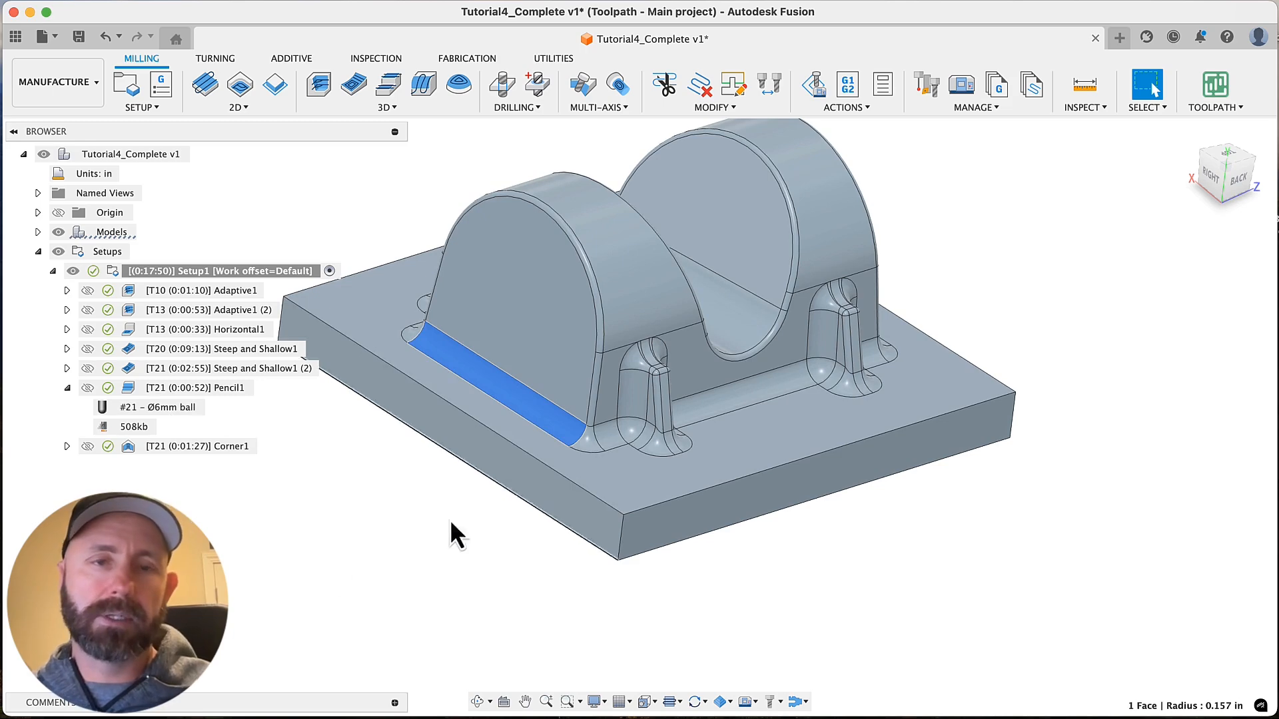
# Edit Pencil1's pass settings to disable Stock to Leave and regenerate the toolpath
pyautogui.click(160, 392)
pyautogui.rightClick(160, 390)
pyautogui.click(200, 2)
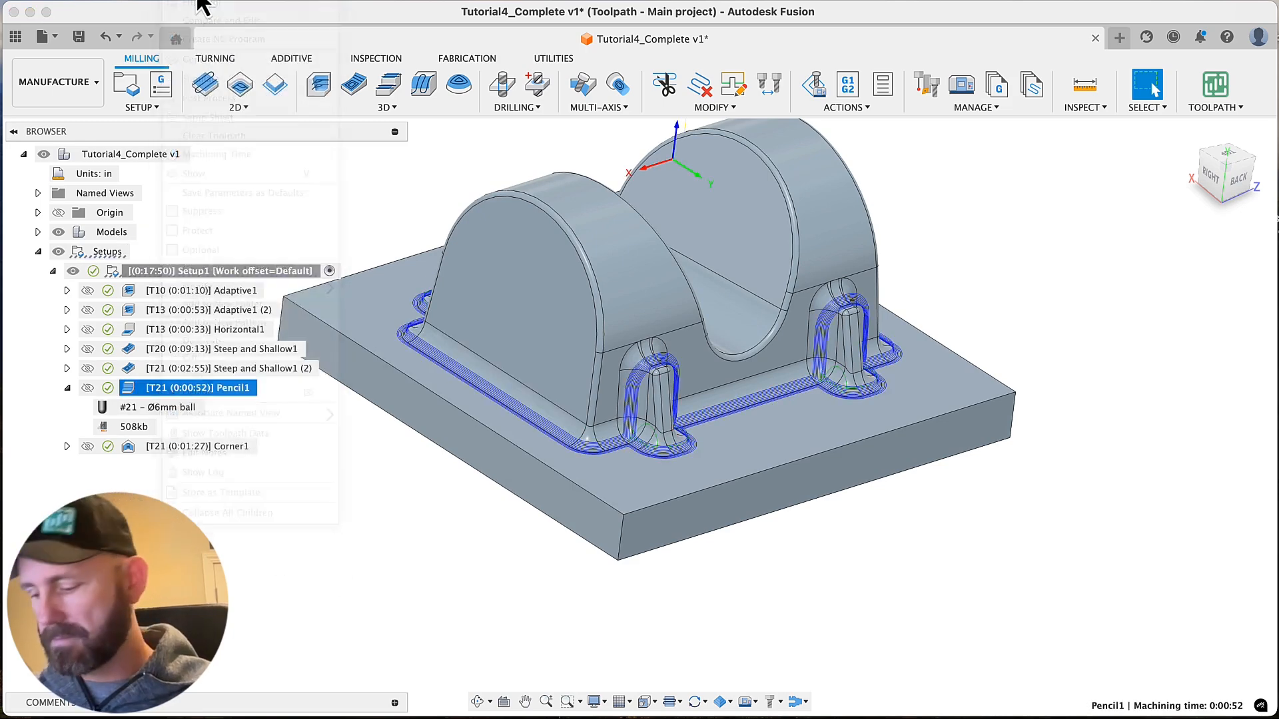
pyautogui.click(1196, 253)
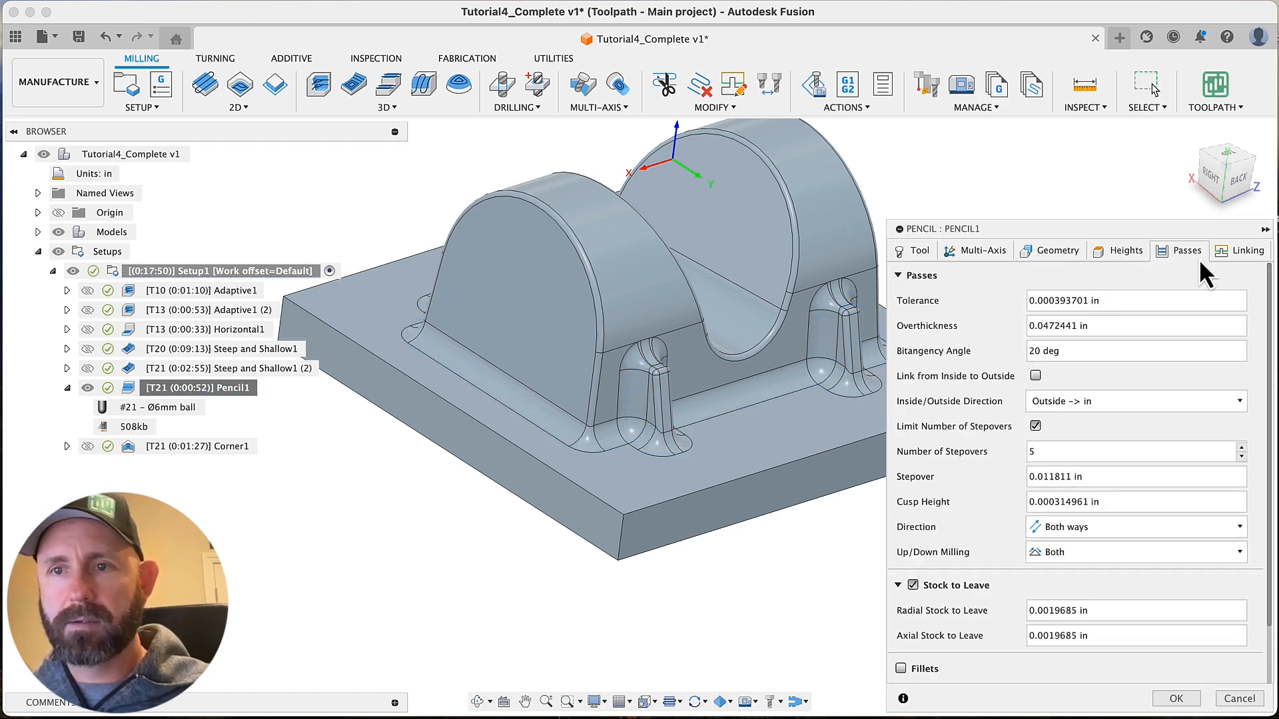
pyautogui.scroll(-2, 963, 506)
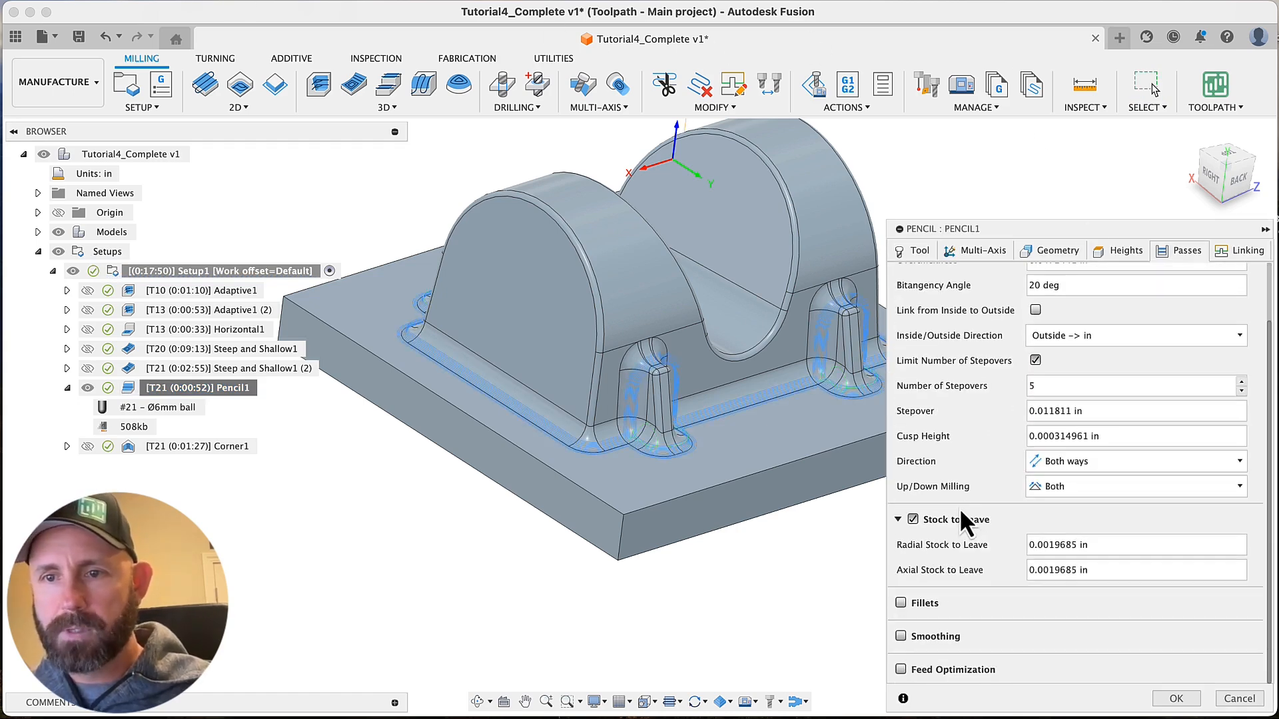
pyautogui.scroll(2, 946, 478)
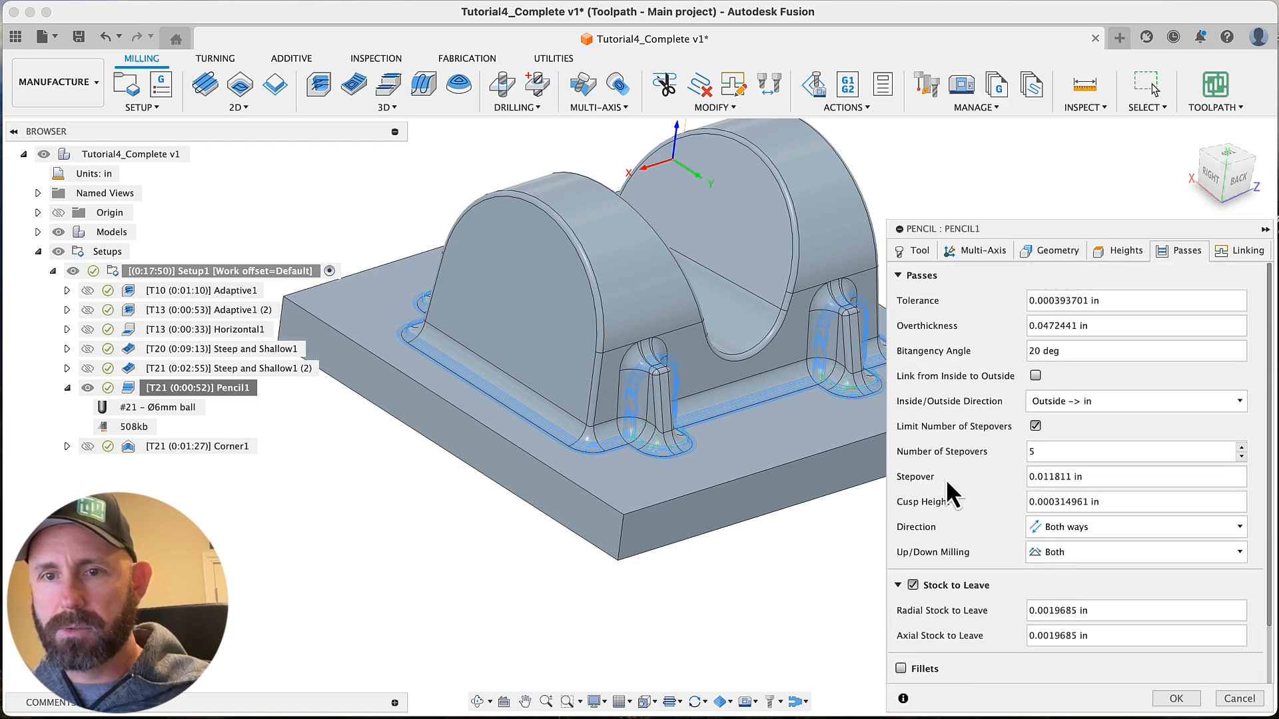
pyautogui.click(915, 586)
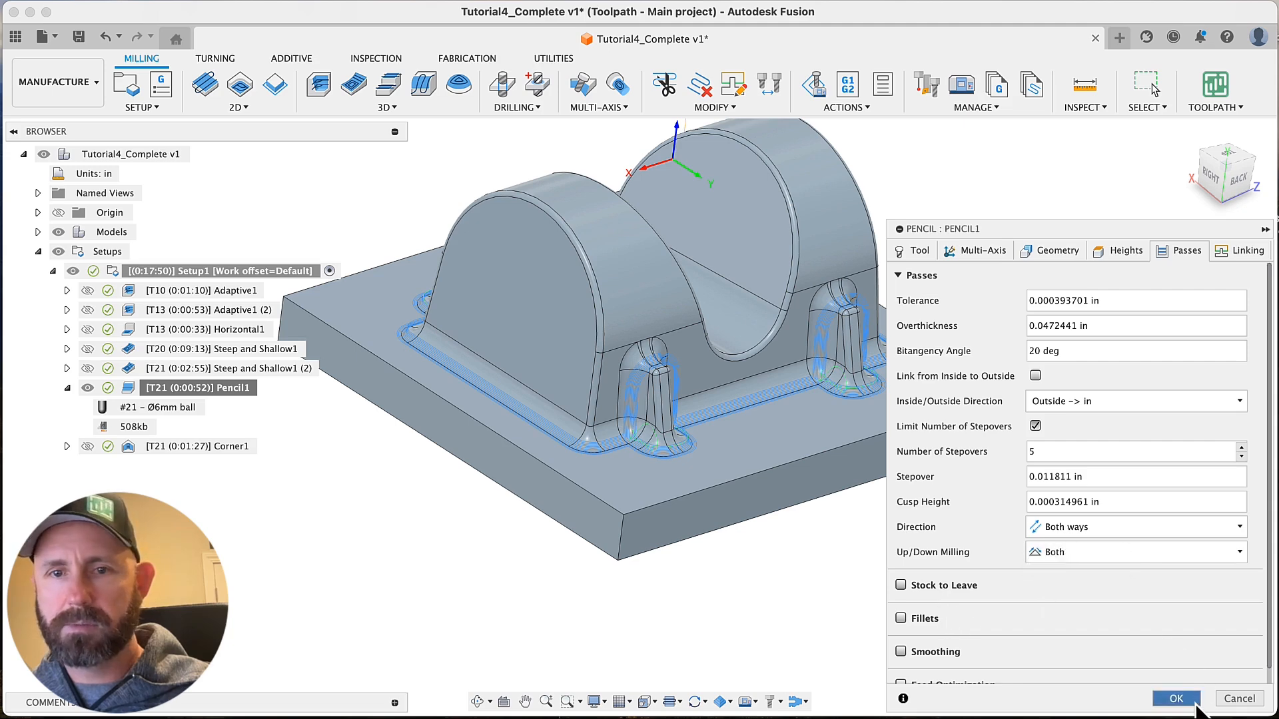
pyautogui.click(1176, 699)
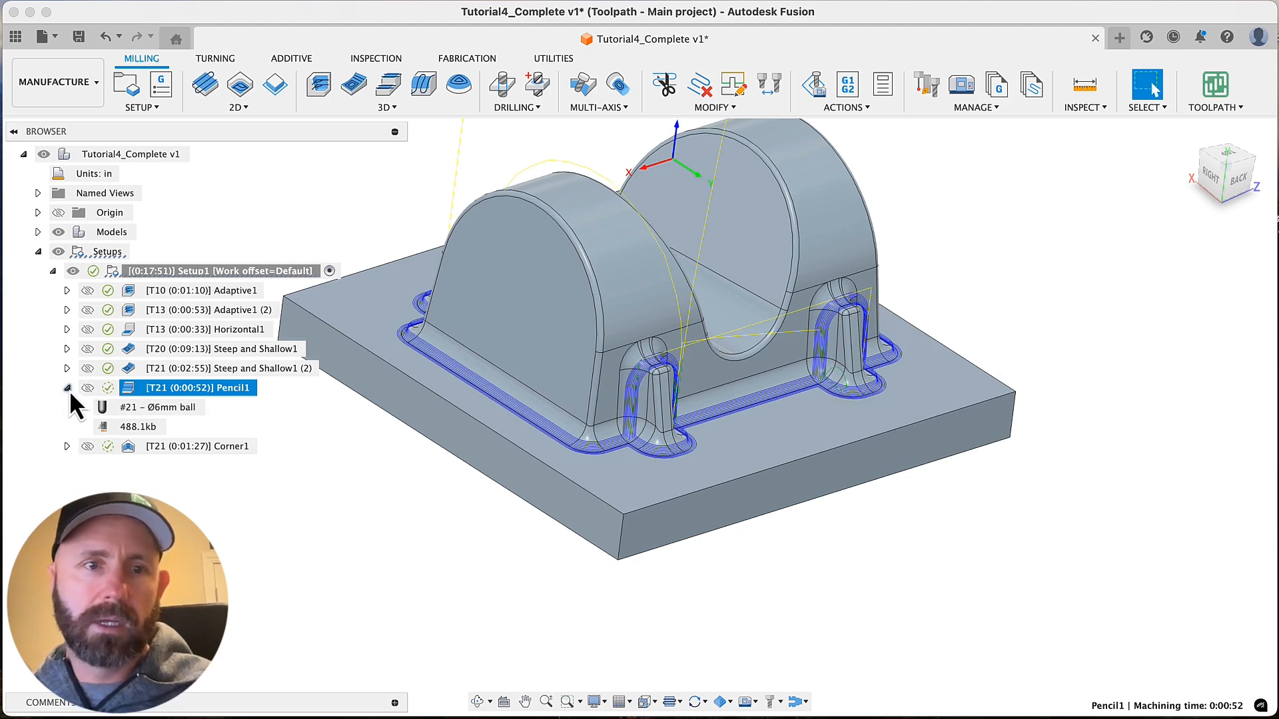
# Set Pencil1's Overthickness to 0 in its pass settings and regenerate the toolpath
pyautogui.rightClick(212, 387)
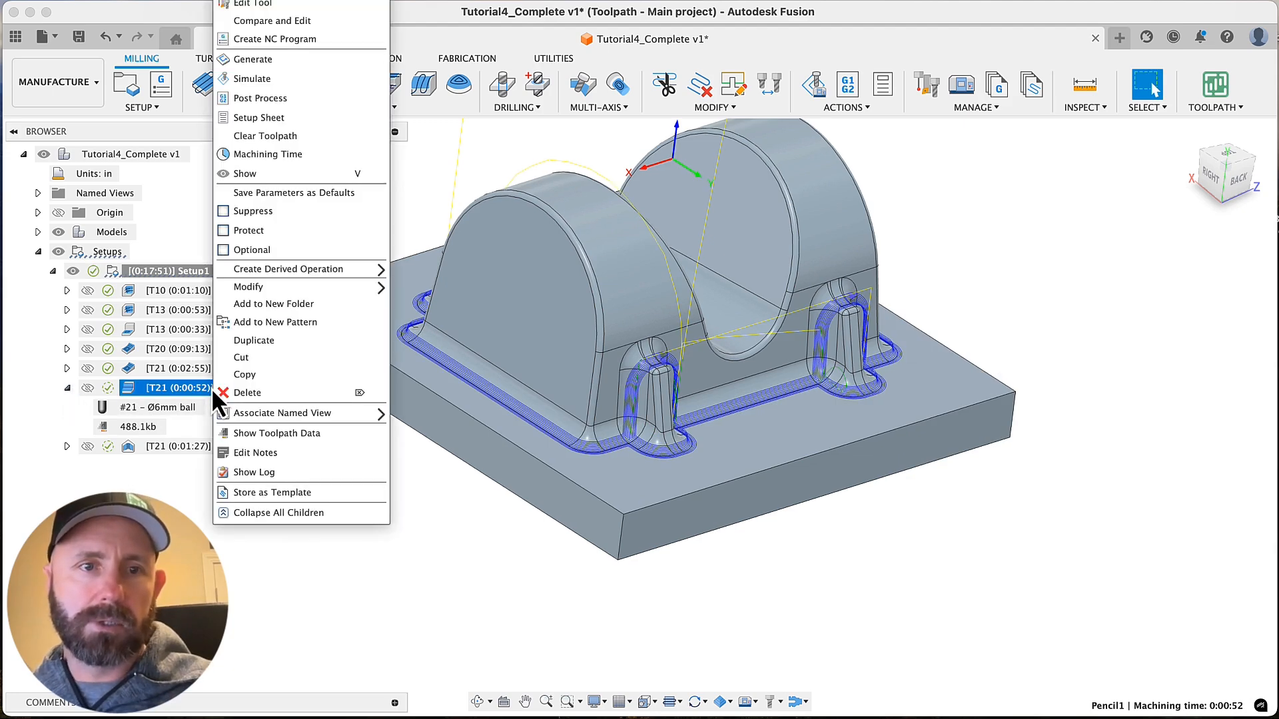
pyautogui.click(261, 3)
pyautogui.click(1180, 250)
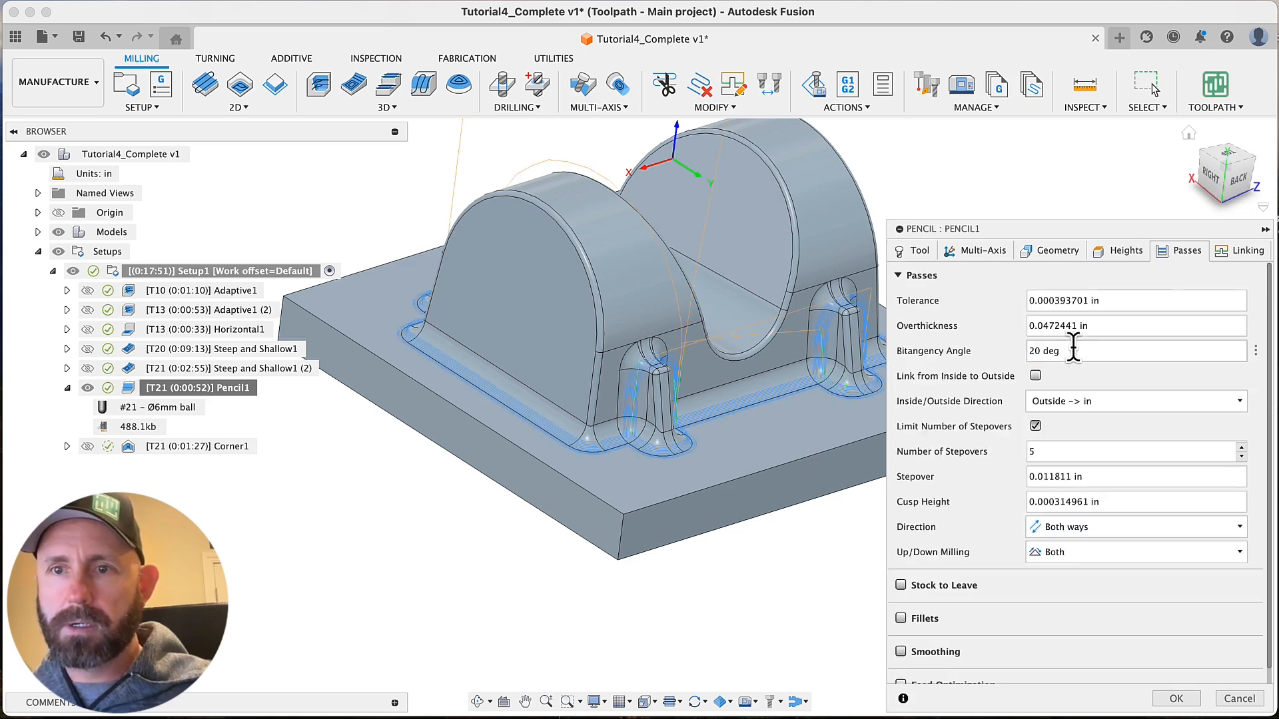
pyautogui.click(1073, 326)
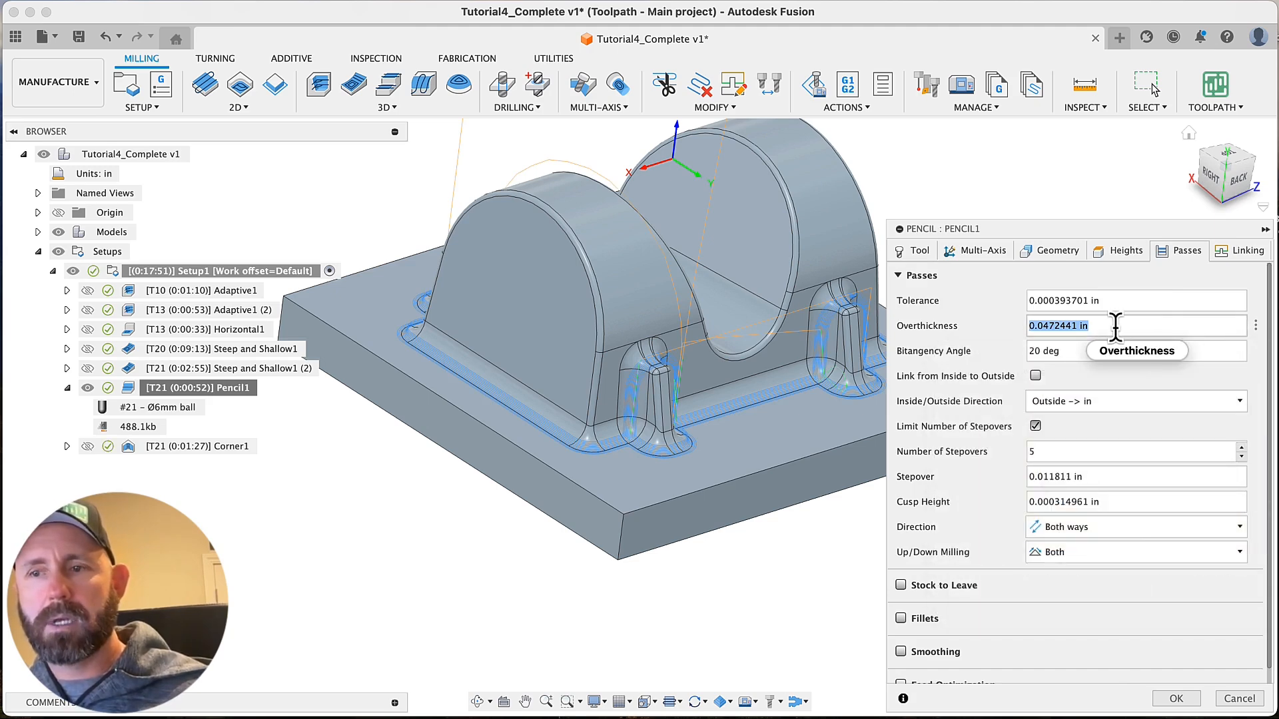
pyautogui.write('0.')
pyautogui.press('Return')
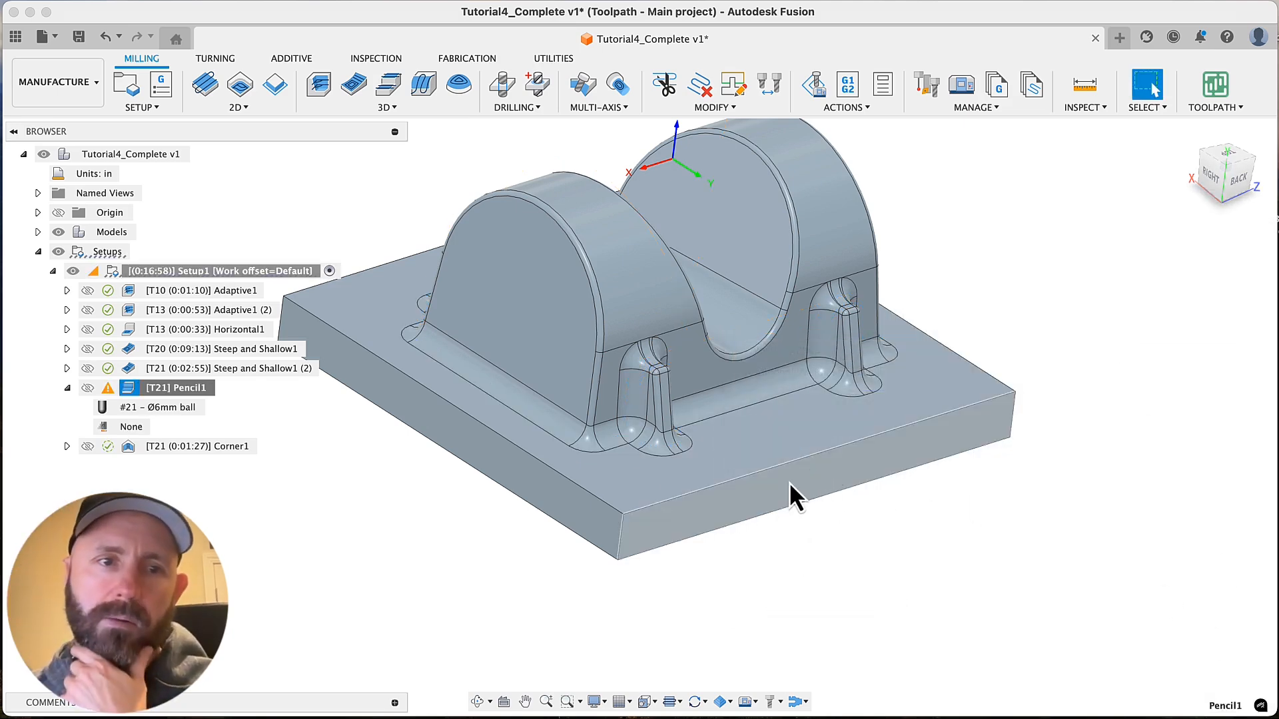
# Set Pencil1's Overthickness to 0.05 in in its pass settings and regenerate the toolpath
pyautogui.click(198, 392)
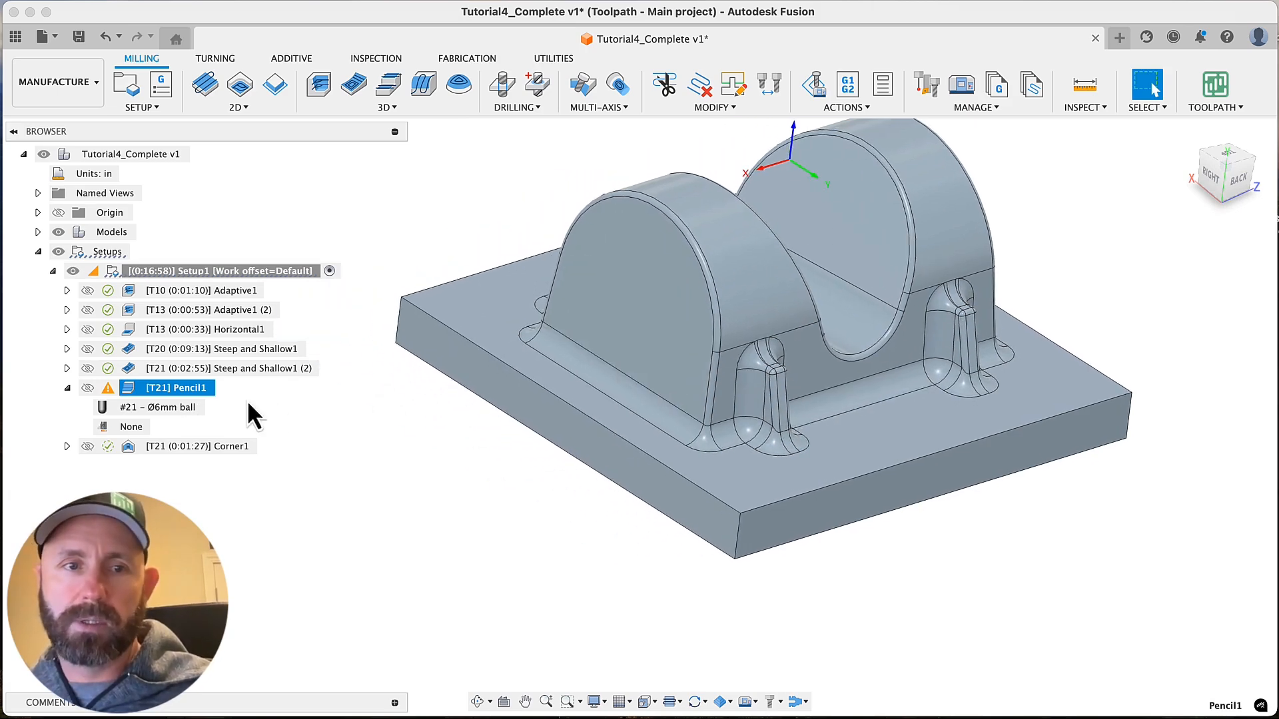
pyautogui.rightClick(189, 390)
pyautogui.moveTo(236, 415)
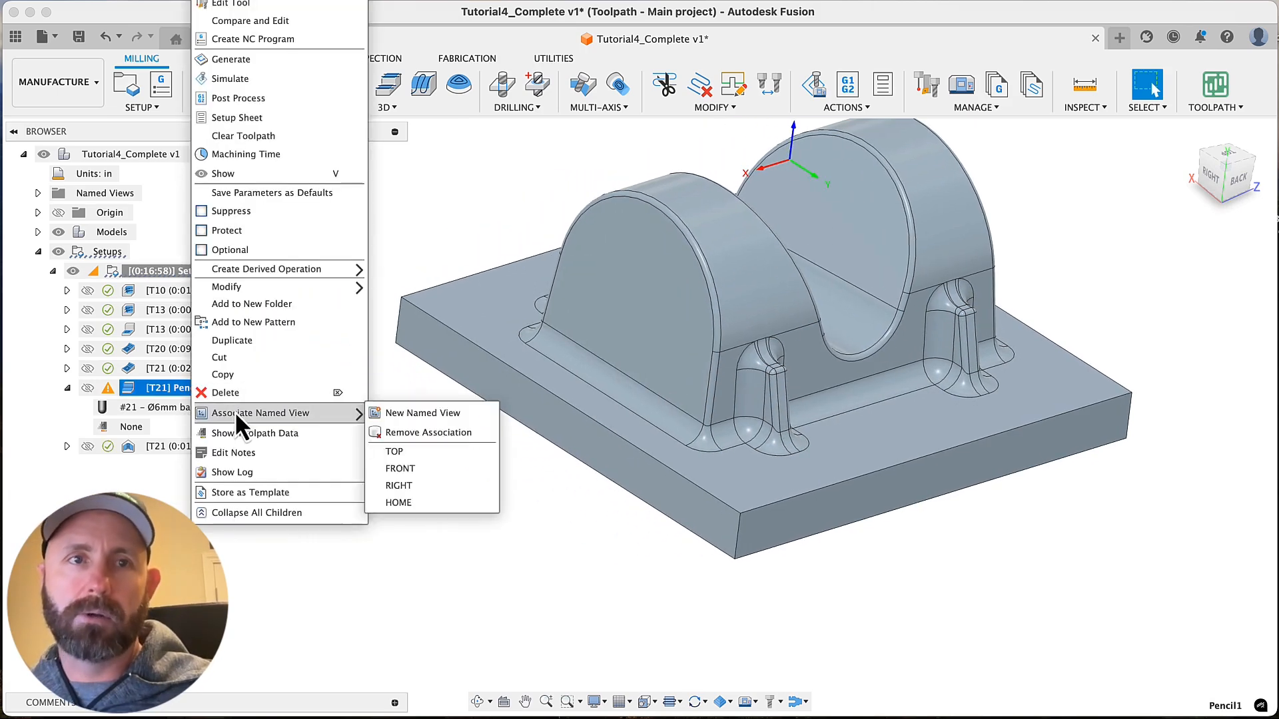
pyautogui.click(253, 4)
pyautogui.click(1178, 253)
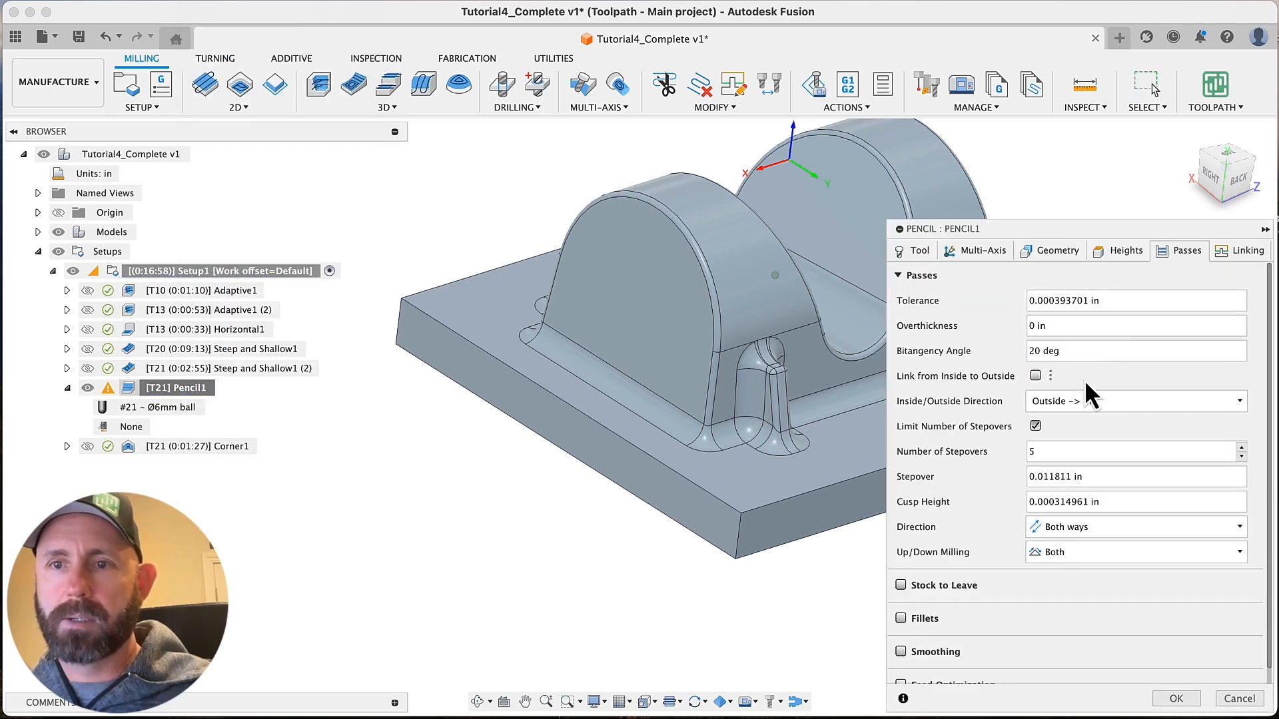
pyautogui.doubleClick(1055, 326)
pyautogui.press('BackSpace')
pyautogui.press('BackSpace')
pyautogui.press('BackSpace')
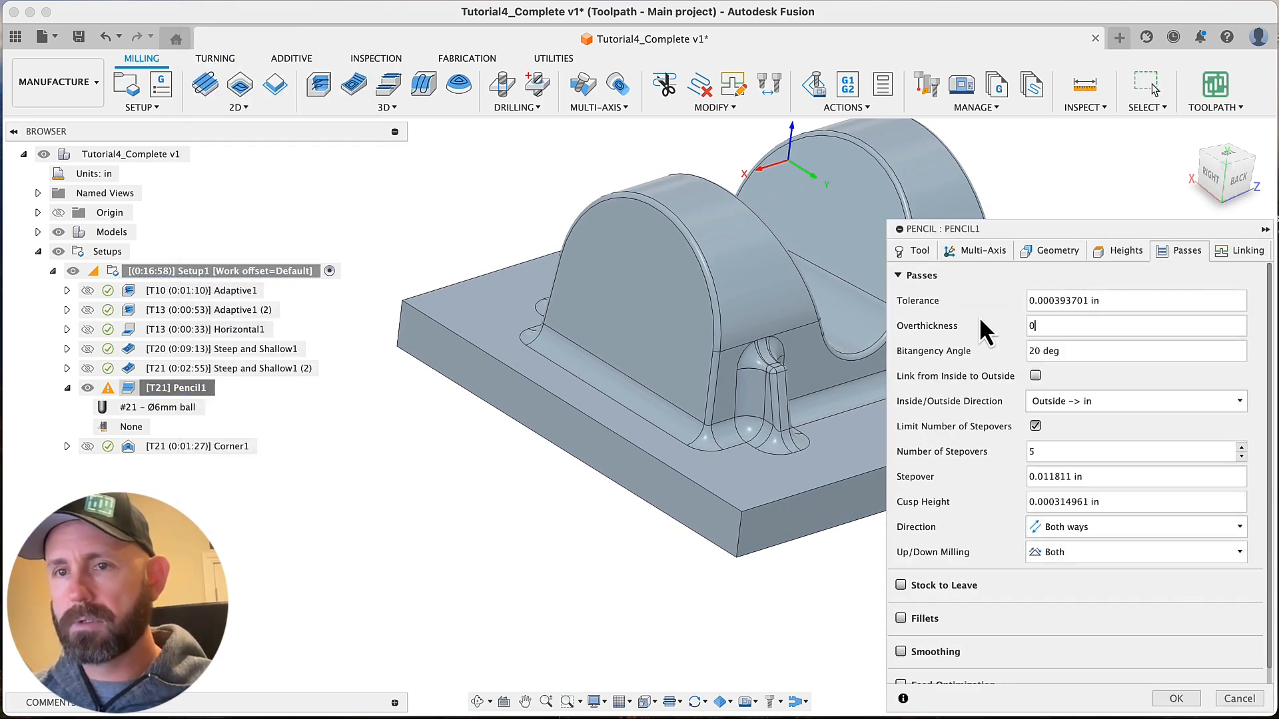
pyautogui.write('.05')
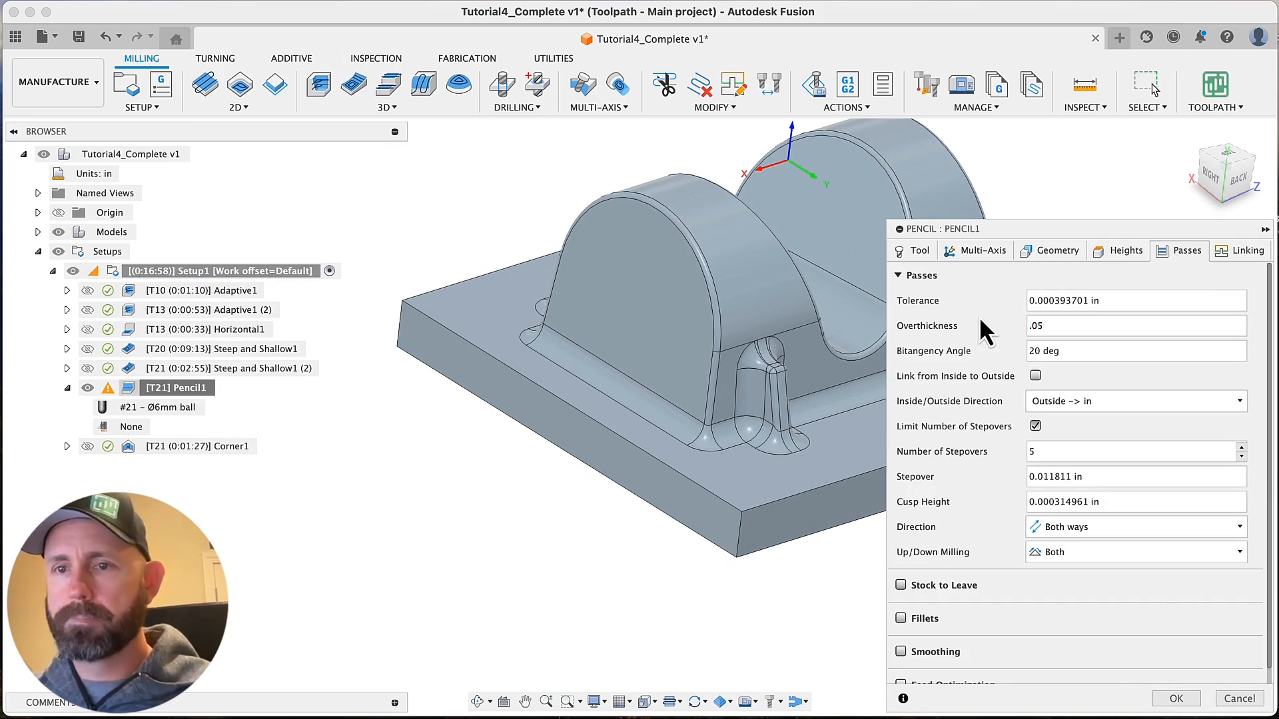
pyautogui.click(1176, 698)
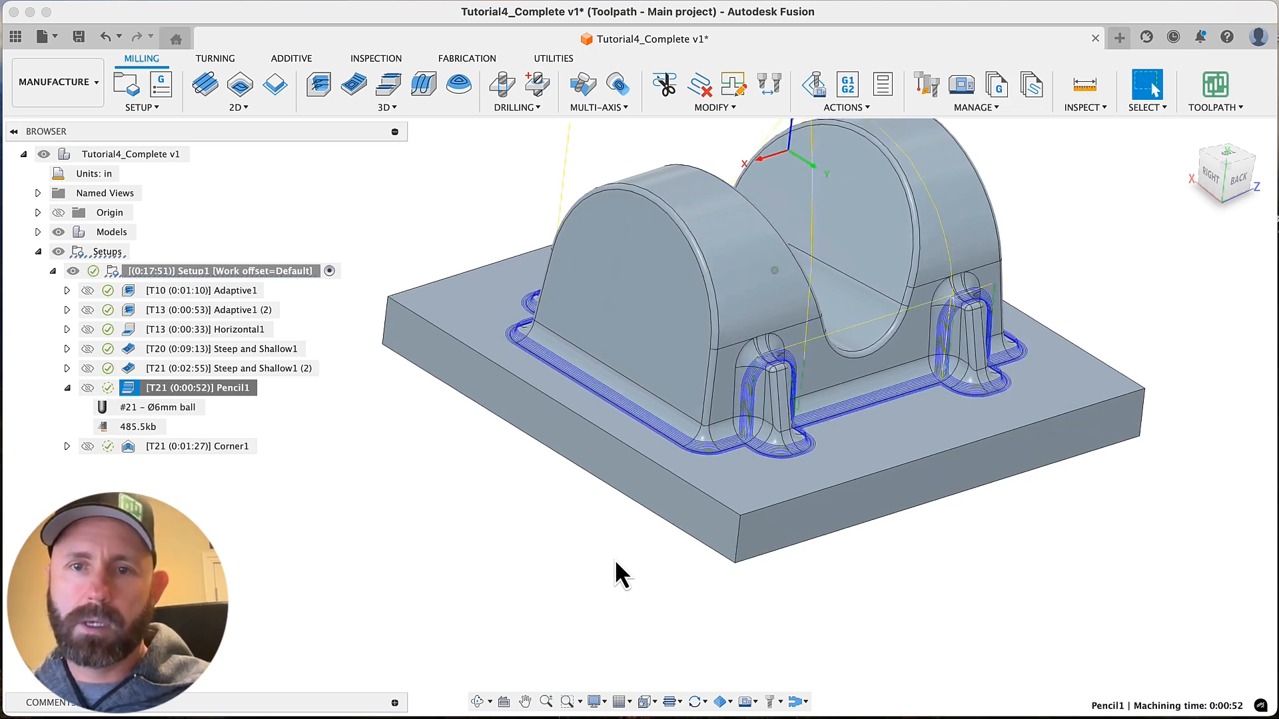
# Inspect the Pencil1 toolpath around the base fillets and check the Number of Stepovers in its pass settings, then cancel the edit
pyautogui.scroll(5, 627, 553)
pyautogui.scroll(2, 649, 536)
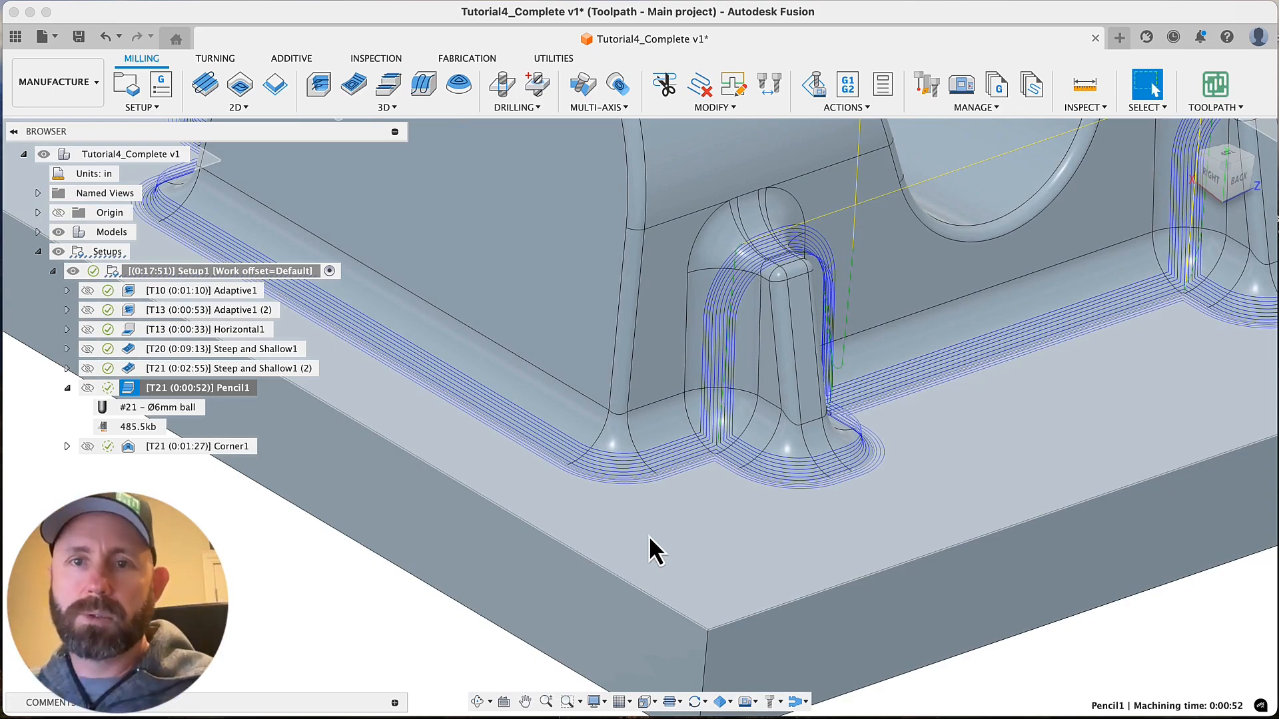
pyautogui.moveTo(649, 535)
pyautogui.keyDown('shift'); pyautogui.mouseDown(button='middle')
pyautogui.moveTo(828, 500)
pyautogui.moveTo(622, 622)
pyautogui.moveTo(605, 565)
pyautogui.moveTo(777, 502)
pyautogui.moveTo(629, 450)
pyautogui.moveTo(556, 485)
pyautogui.mouseUp(button='middle'); pyautogui.keyUp('shift')
pyautogui.scroll(-5, 606, 569)
pyautogui.scroll(-2, 557, 485)
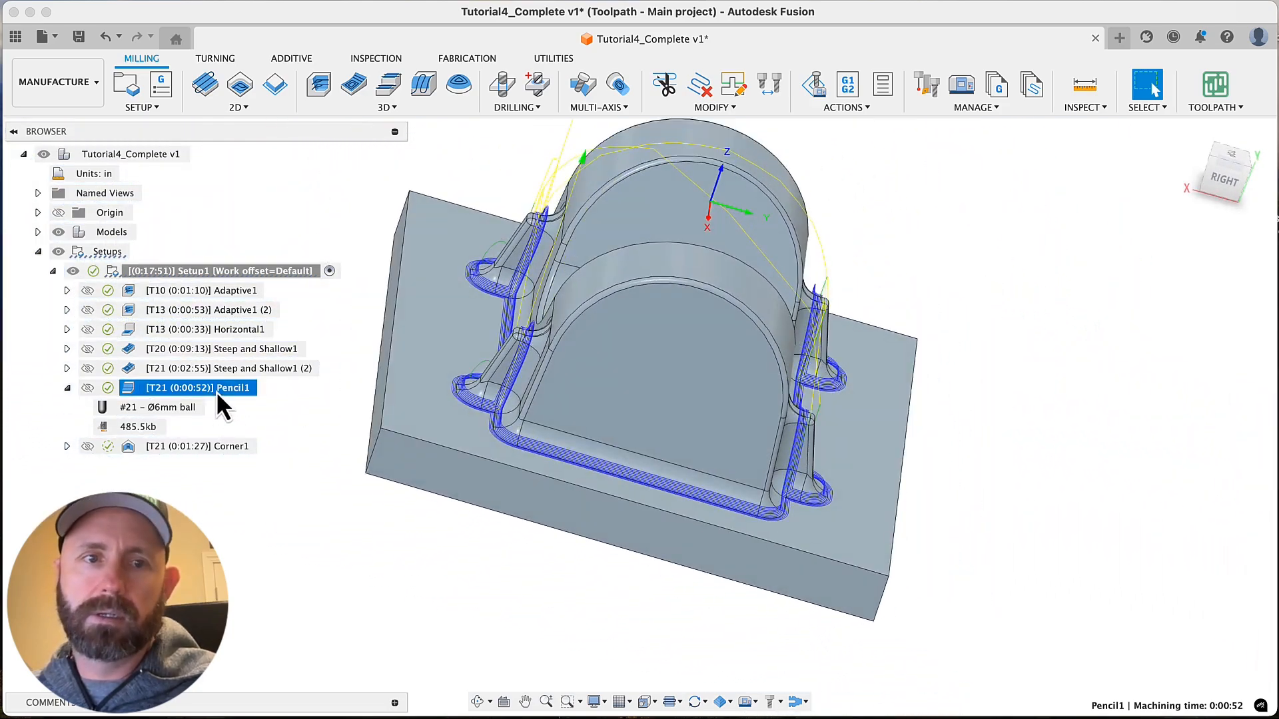
pyautogui.rightClick(216, 390)
pyautogui.click(250, 9)
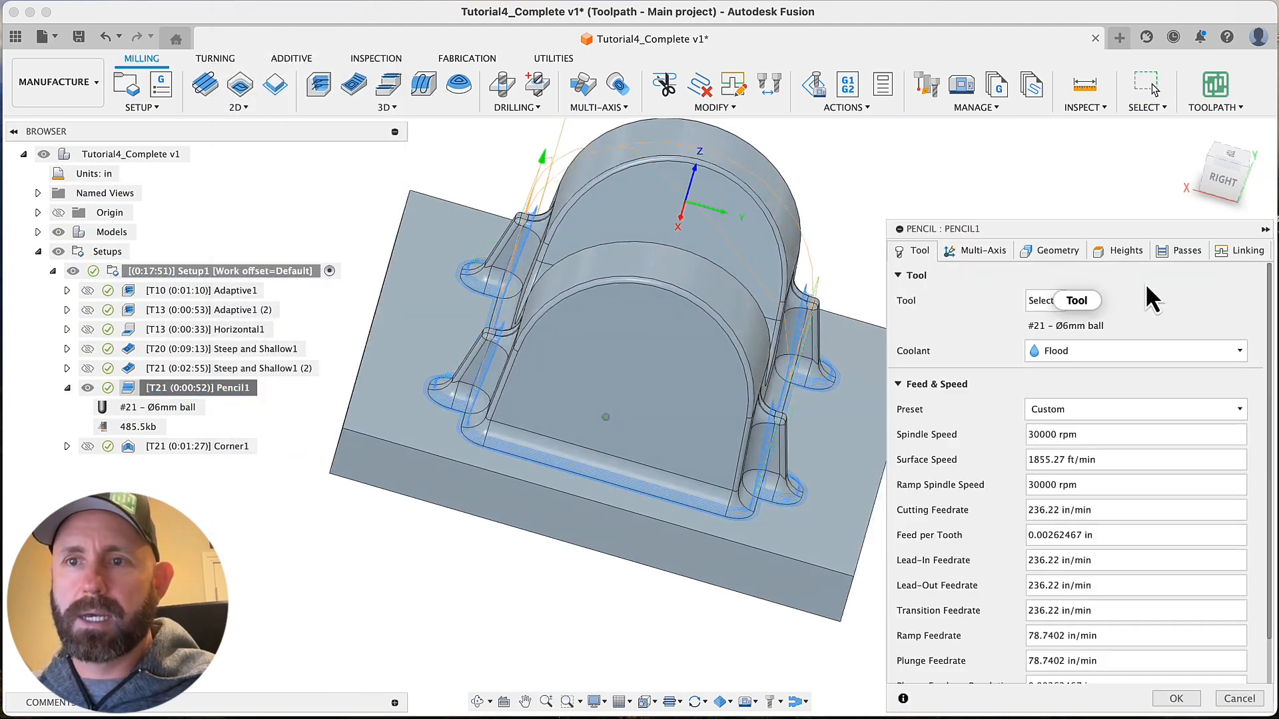
pyautogui.click(1176, 250)
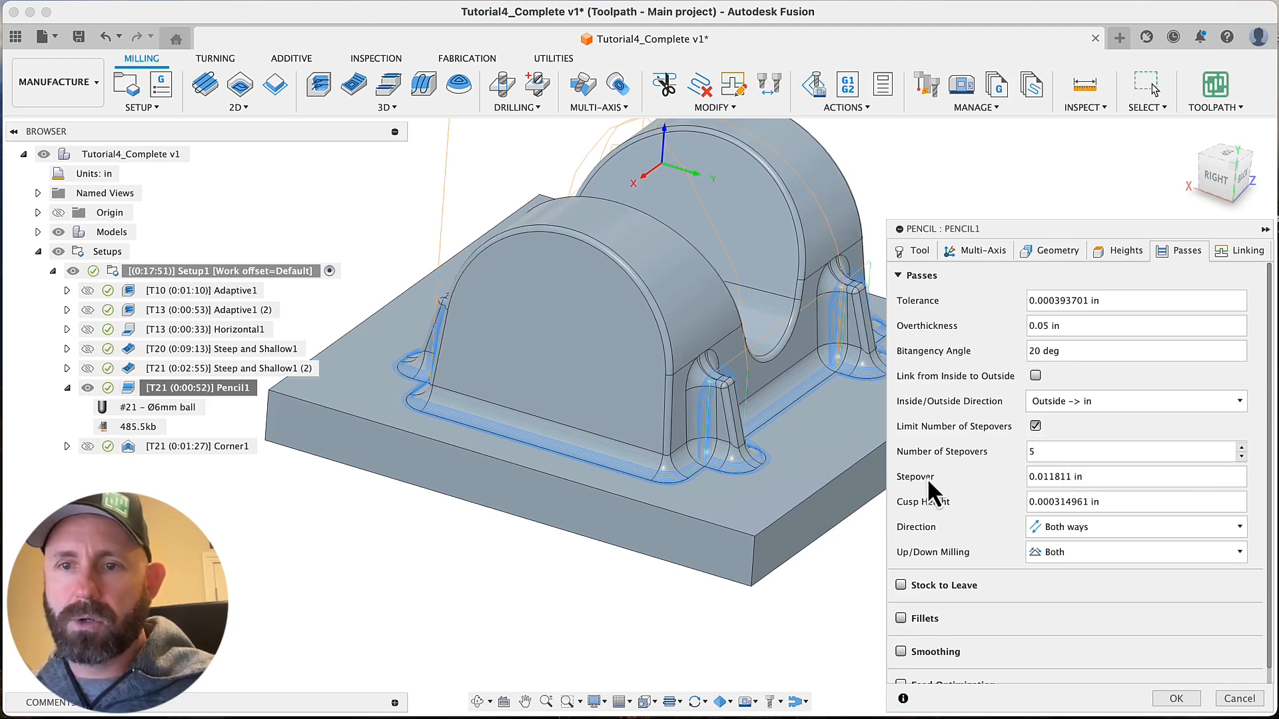
pyautogui.doubleClick(1040, 452)
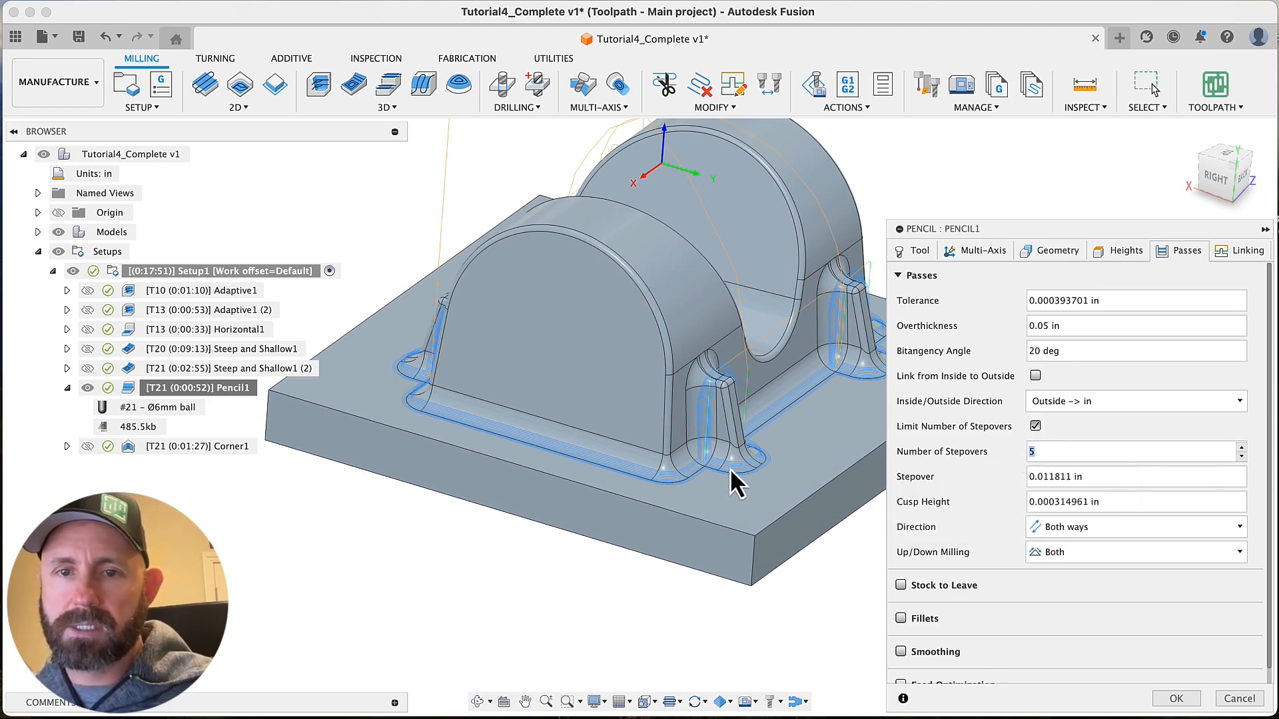
pyautogui.click(1226, 699)
# Examine up close how the Pencil1 passes cover the long base fillet and the adjoining flat face between the ribs
pyautogui.scroll(5, 766, 487)
pyautogui.scroll(10, 783, 469)
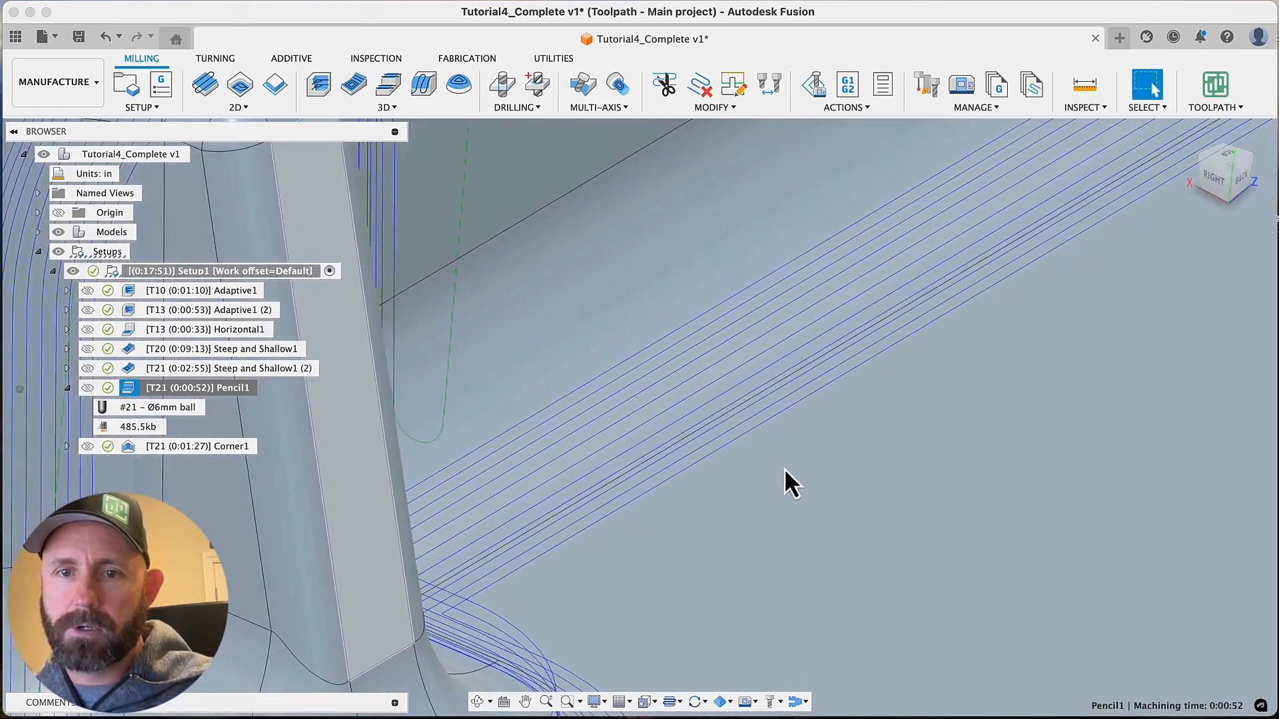
pyautogui.scroll(3, 766, 455)
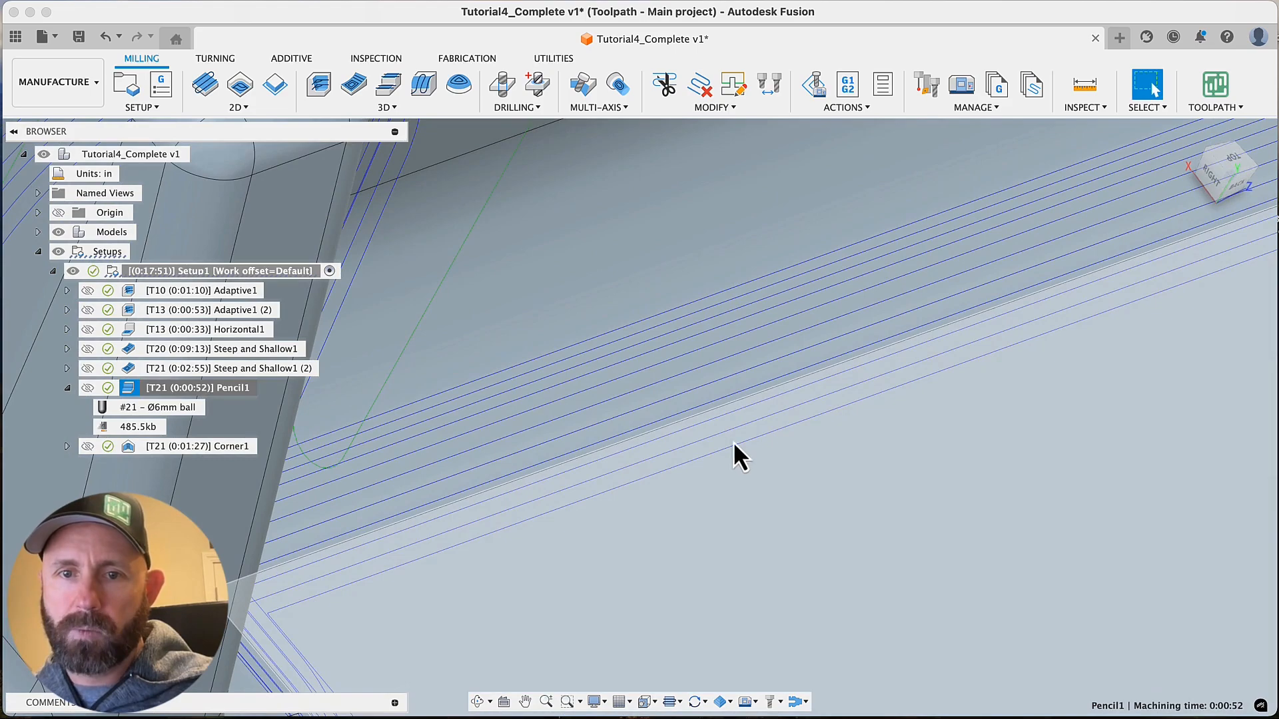
pyautogui.scroll(2, 716, 410)
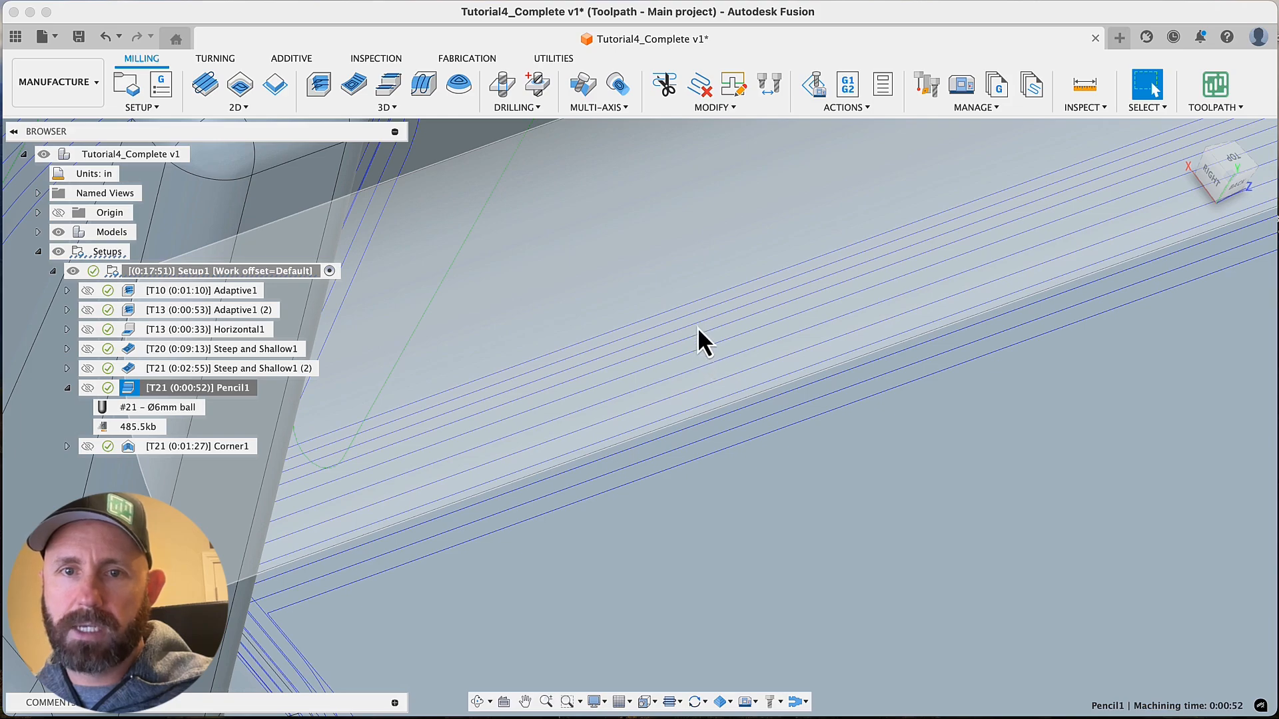
pyautogui.scroll(-4, 777, 414)
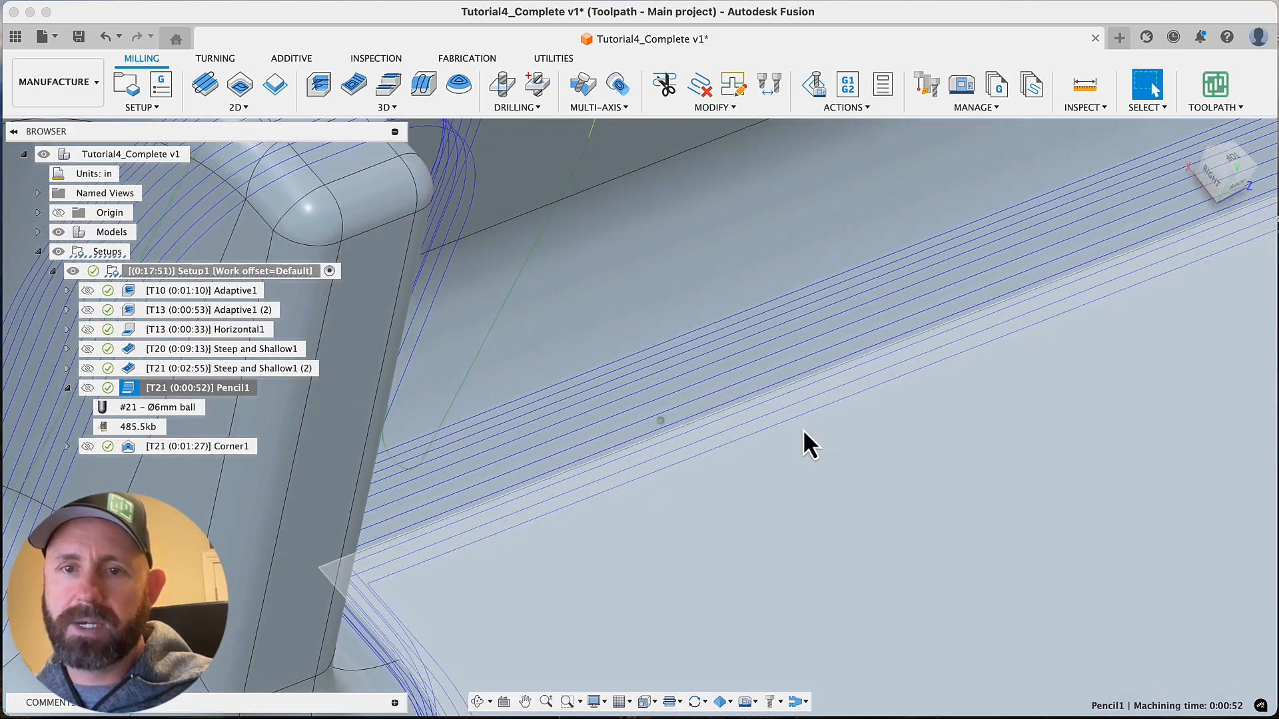
pyautogui.scroll(-10, 793, 425)
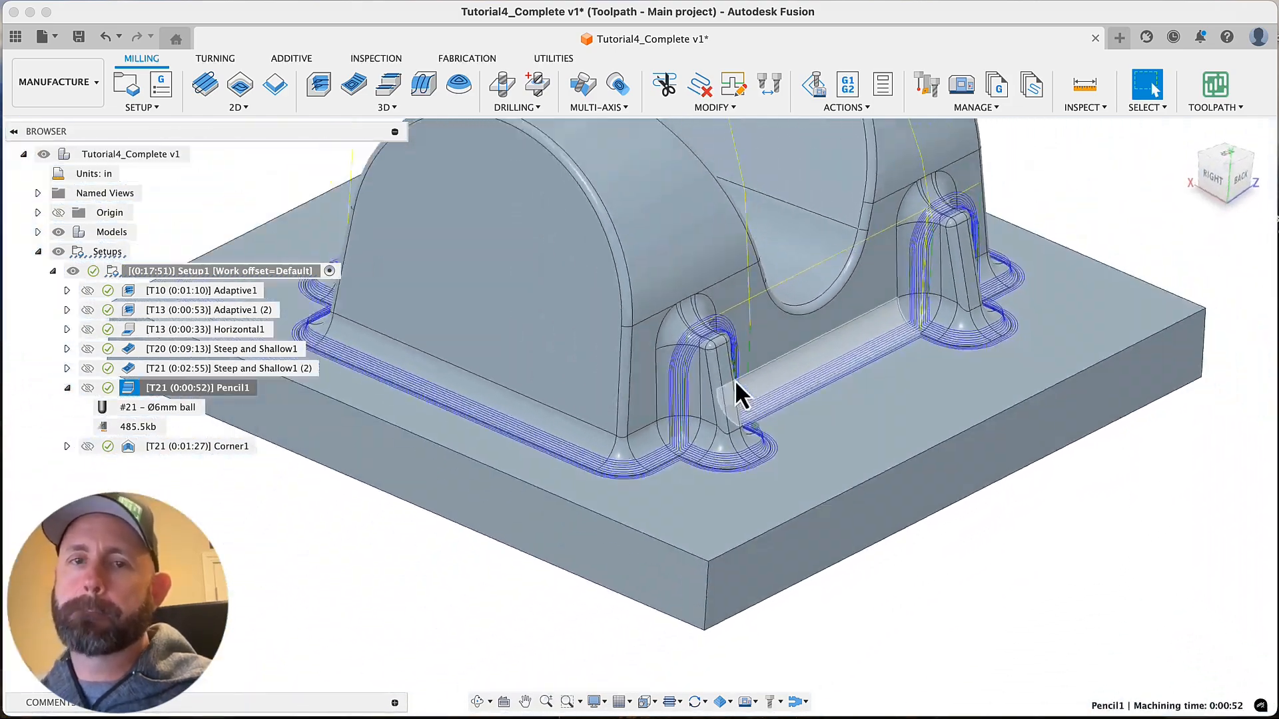